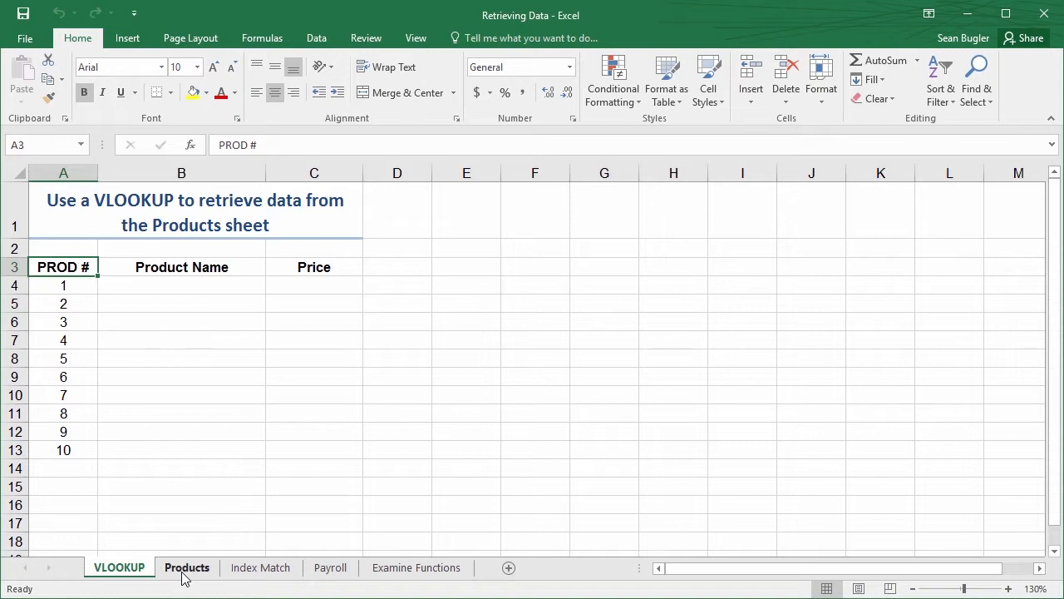
{"action": "key", "text": "ctrl+2"}
{"action": "mouse_move", "coordinate": [368, 244]}
{"action": "left_mouse_down"}
{"action": "mouse_move", "coordinate": [96, 455]}
{"action": "mouse_move", "coordinate": [10, 471]}
{"action": "mouse_move", "coordinate": [17, 482]}
{"action": "left_mouse_up"}
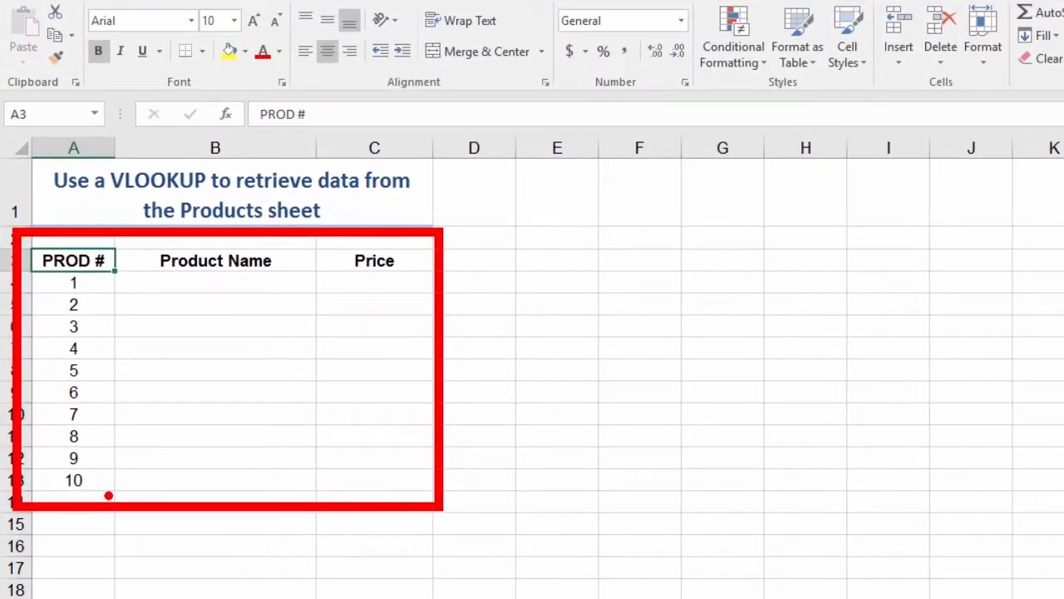
{"action": "left_click_drag", "start_coordinate": [108, 495], "coordinate": [212, 592]}
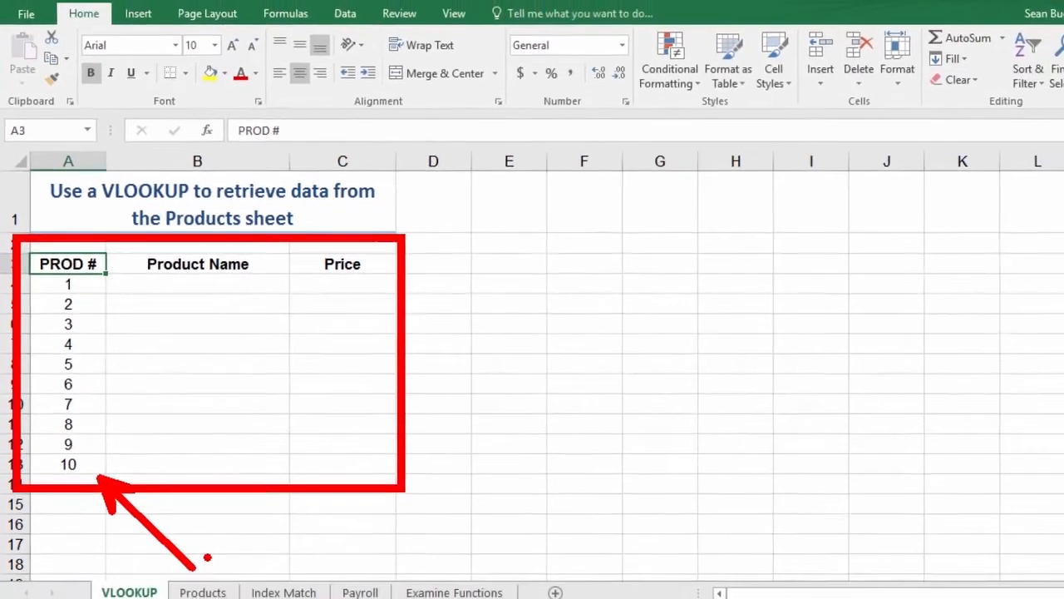
{"action": "key", "text": "Escape"}
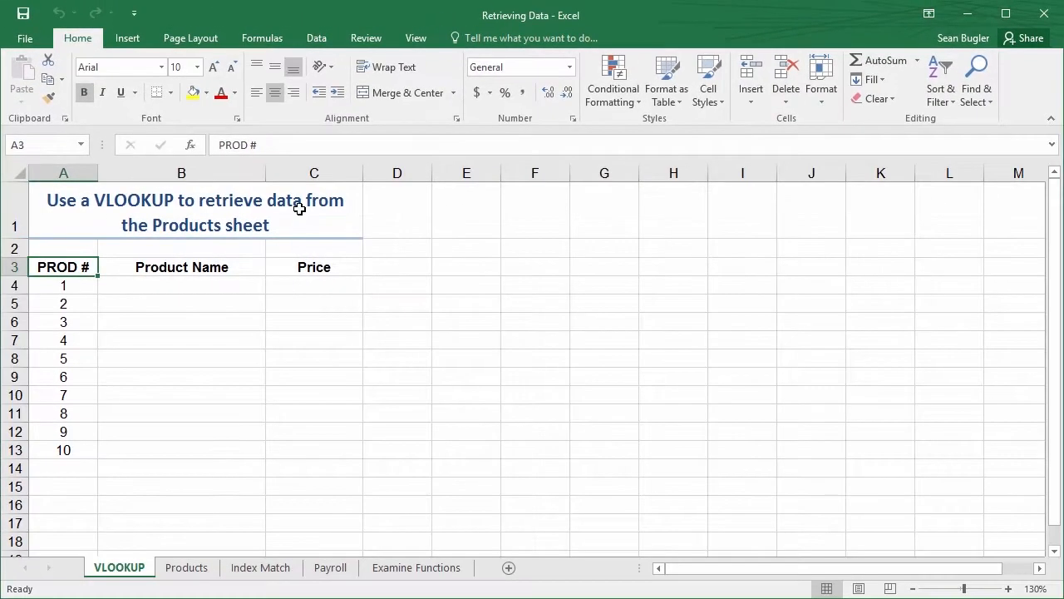
Compare the PROD # list on the VLOOKUP sheet with the Products sheet's table, ending in cell B4 of the VLOOKUP sheet
{"action": "left_click", "coordinate": [60, 290]}
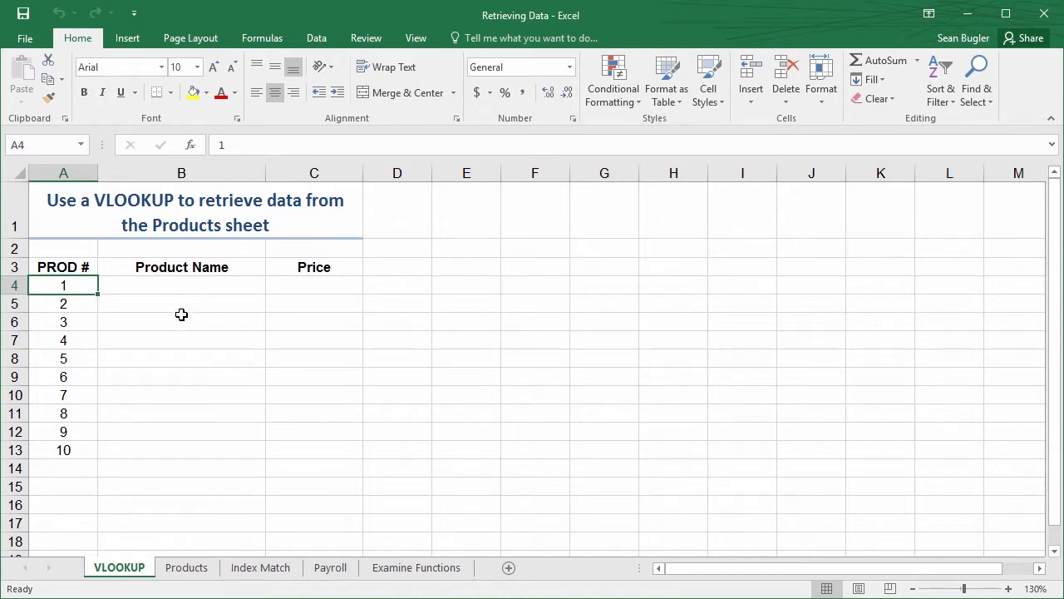
{"action": "left_click", "coordinate": [189, 569]}
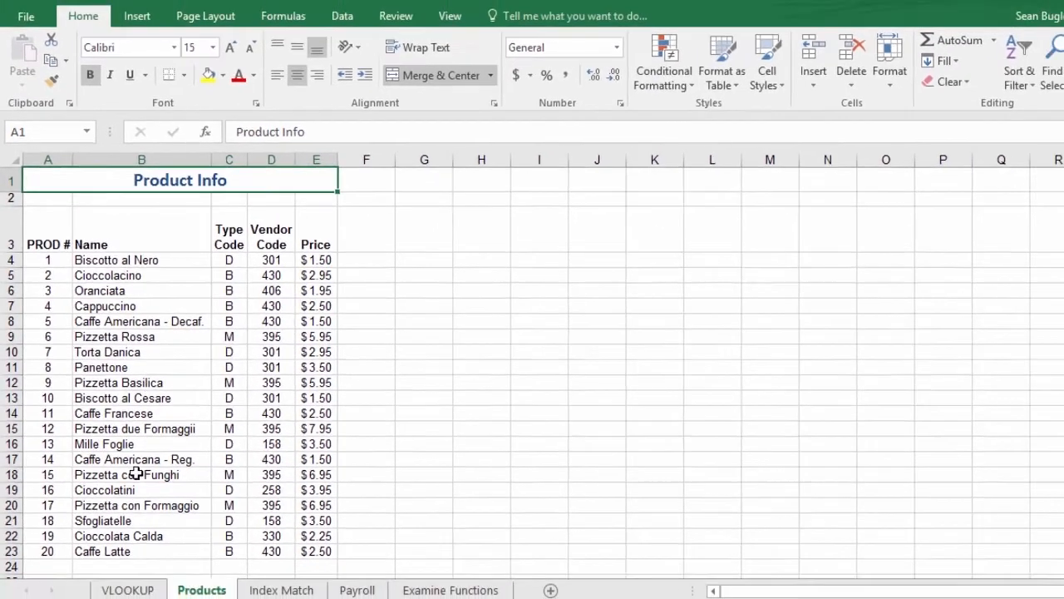
{"action": "left_click", "coordinate": [98, 568]}
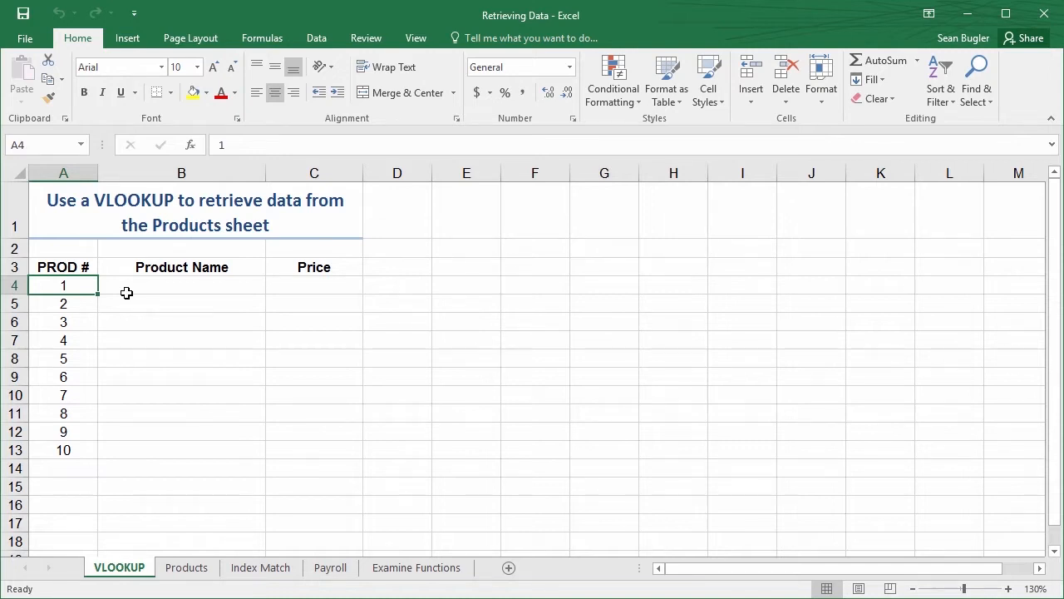
{"action": "left_click", "coordinate": [126, 292]}
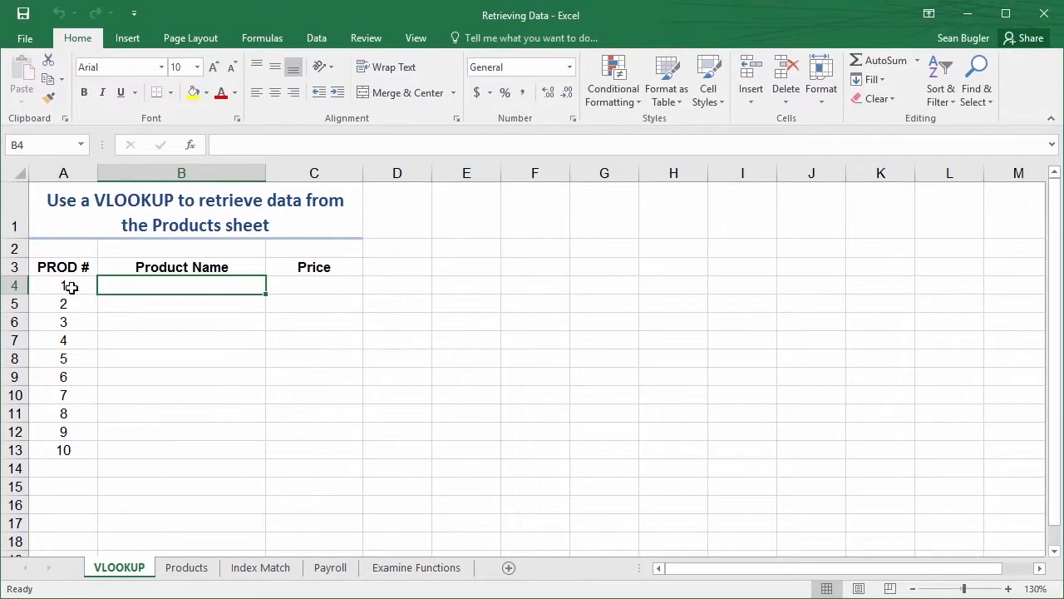
{"action": "left_click", "coordinate": [72, 286]}
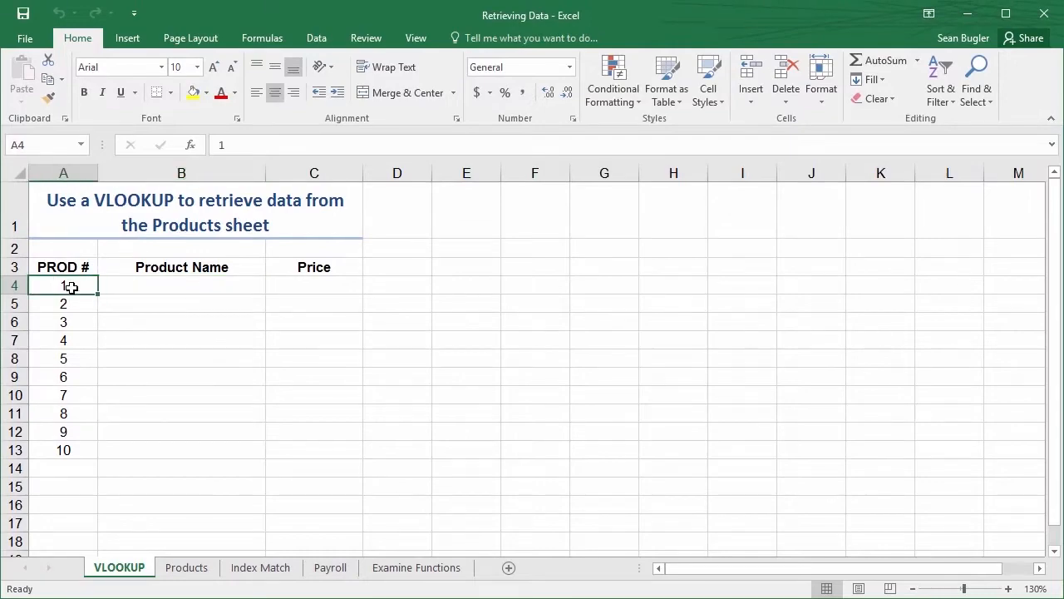
{"action": "left_click", "coordinate": [185, 567]}
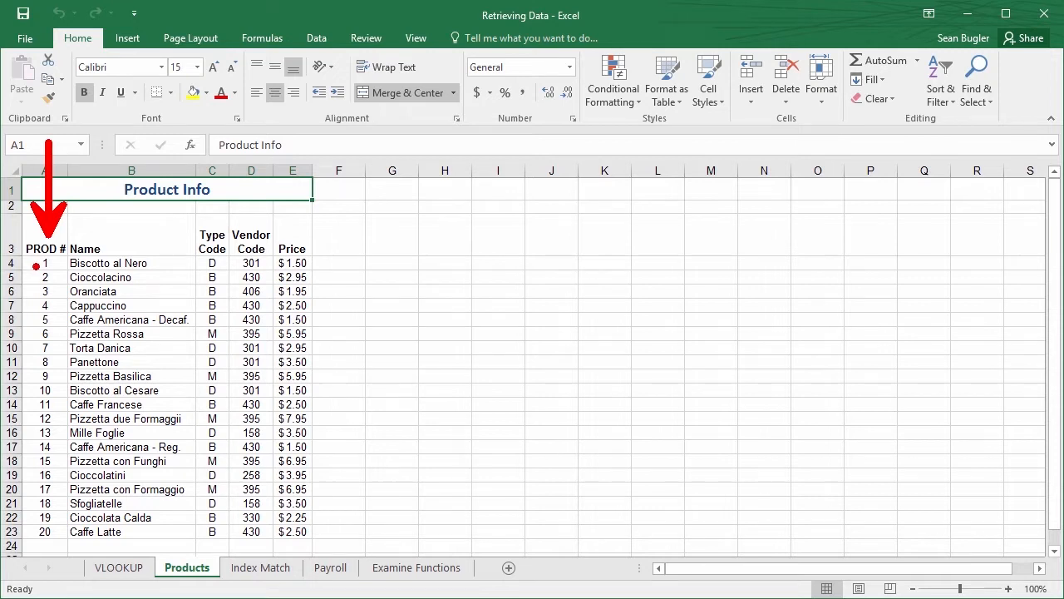
{"action": "left_click", "coordinate": [127, 568]}
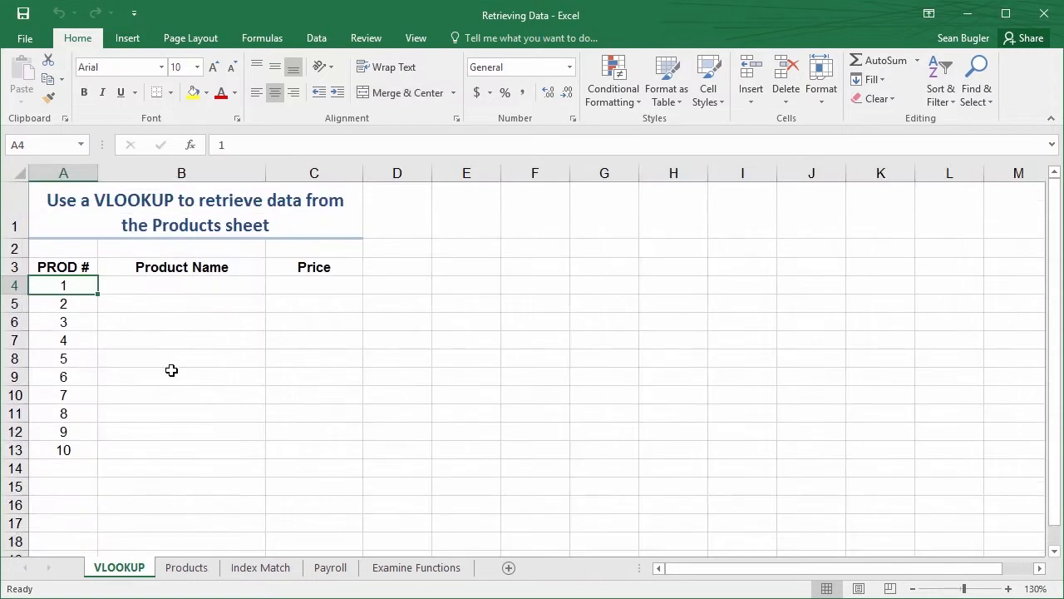
{"action": "left_click", "coordinate": [137, 284]}
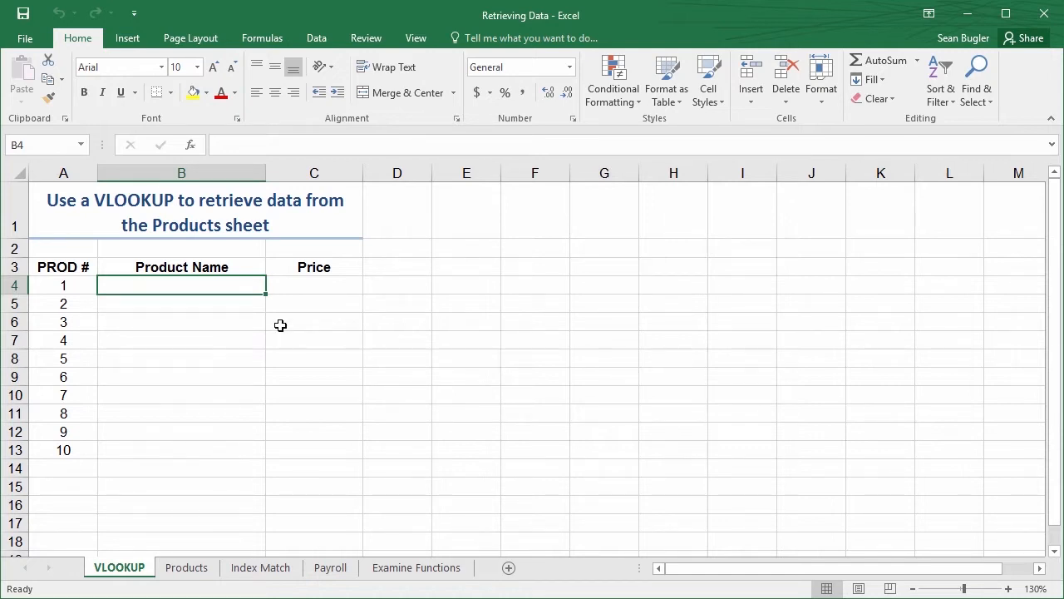
{"action": "type", "text": "="}
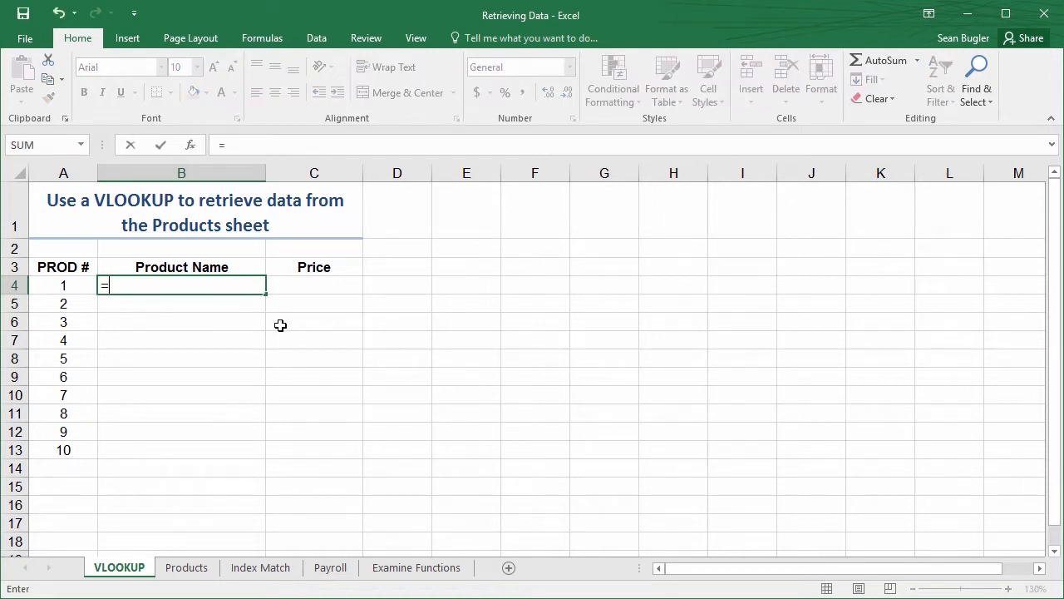
{"action": "type", "text": "vlo"}
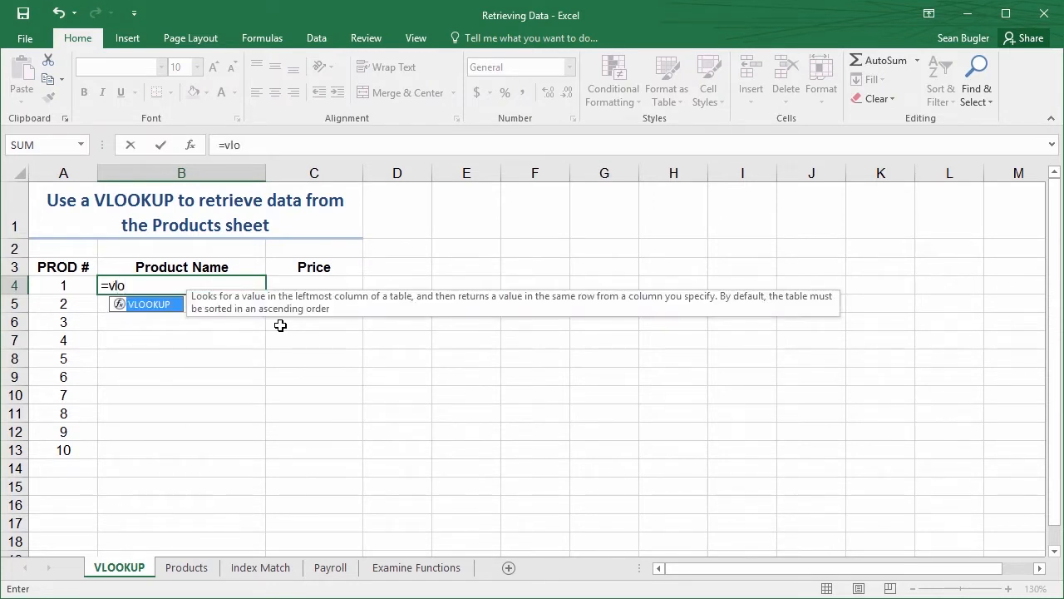
{"action": "key", "text": "BackSpace"}
{"action": "key", "text": "BackSpace"}
{"action": "key", "text": "BackSpace"}
{"action": "key", "text": "BackSpace"}
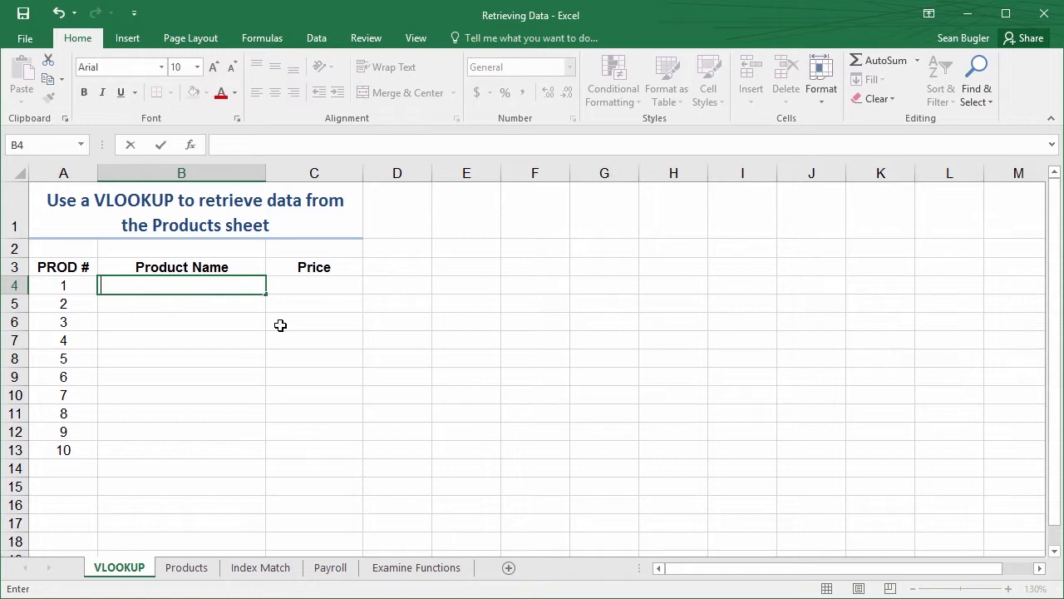
{"action": "key", "text": "Escape"}
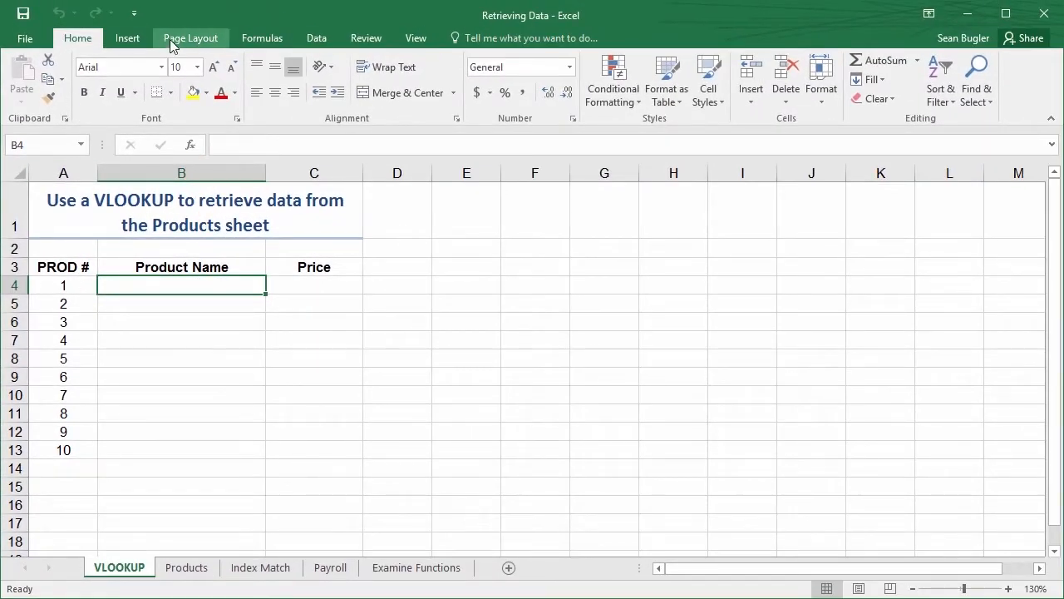
Search the function list for vlookup and insert the VLOOKUP function into cell B4
{"action": "left_click", "coordinate": [250, 38]}
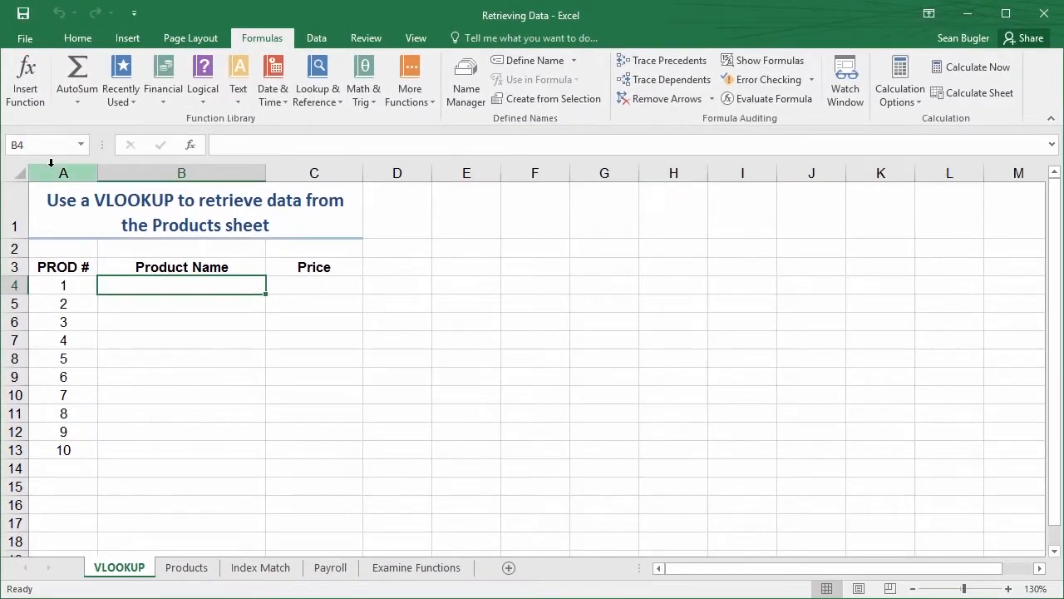
{"action": "left_click", "coordinate": [191, 146]}
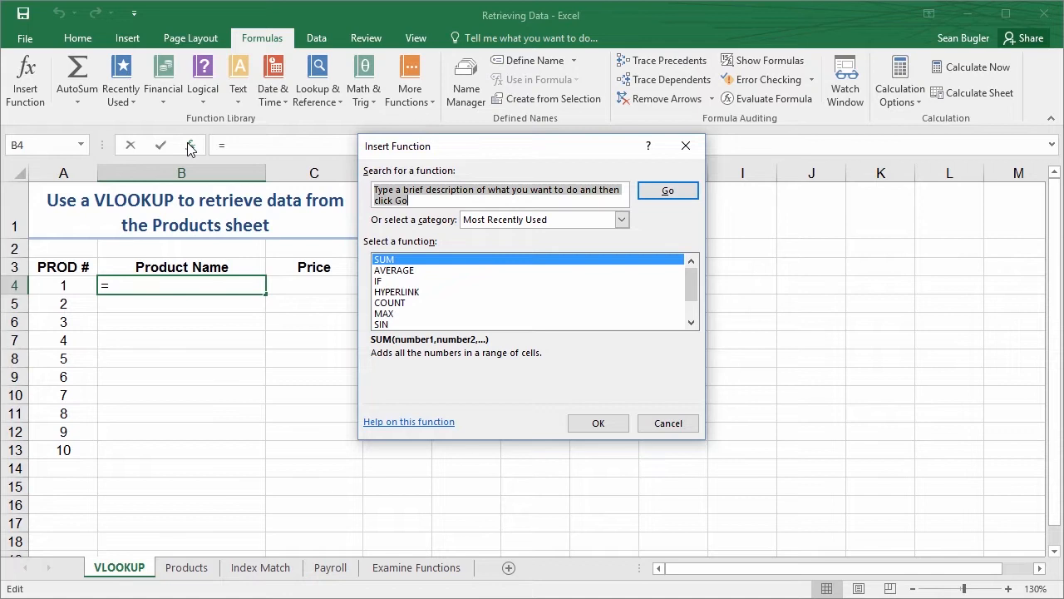
{"action": "type", "text": "vlookup"}
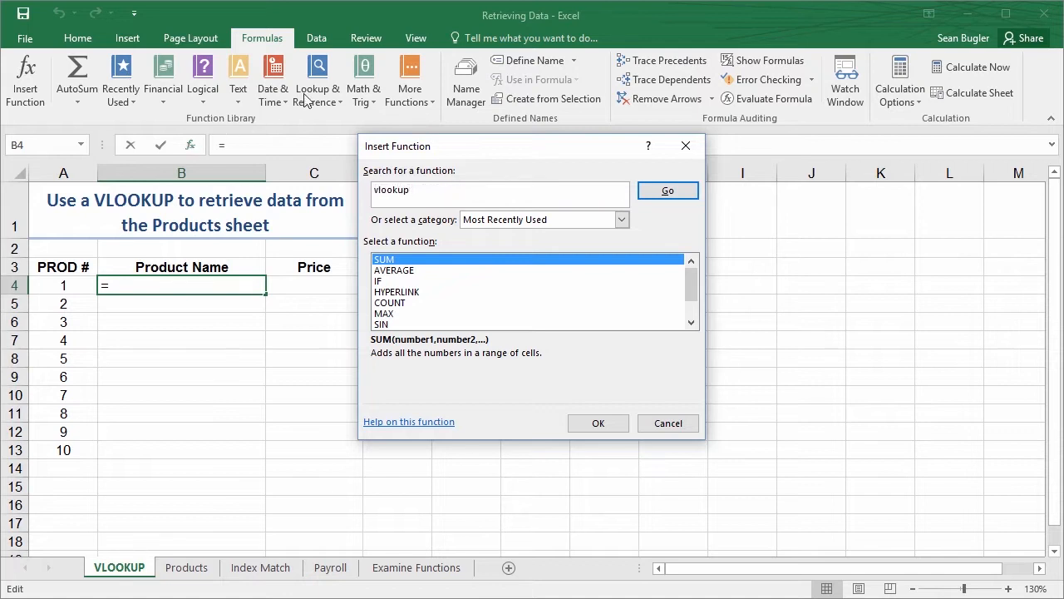
{"action": "left_click", "coordinate": [653, 196]}
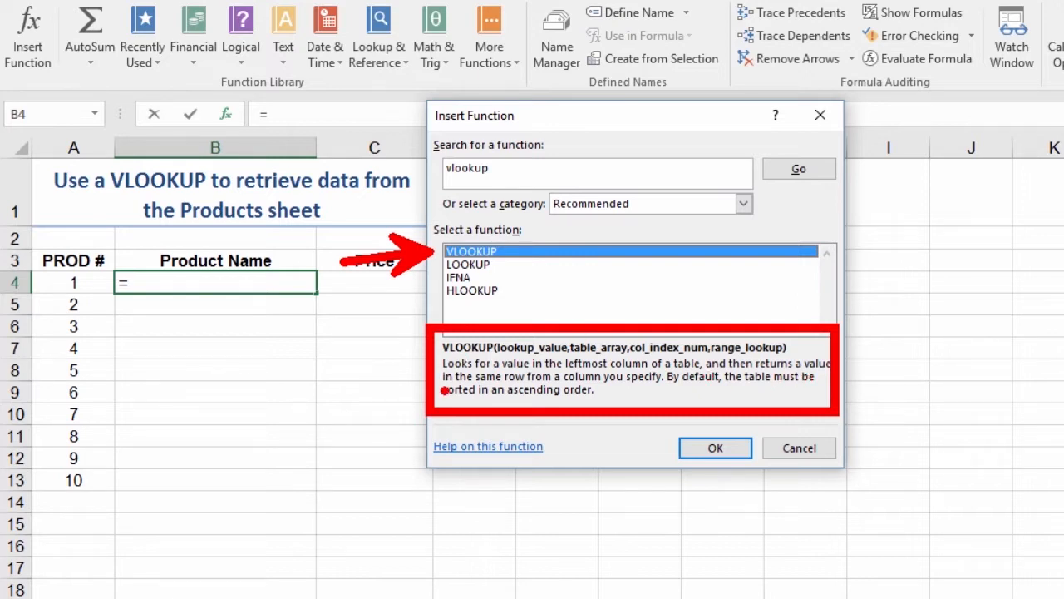
{"action": "left_click_drag", "start_coordinate": [442, 373], "coordinate": [705, 378]}
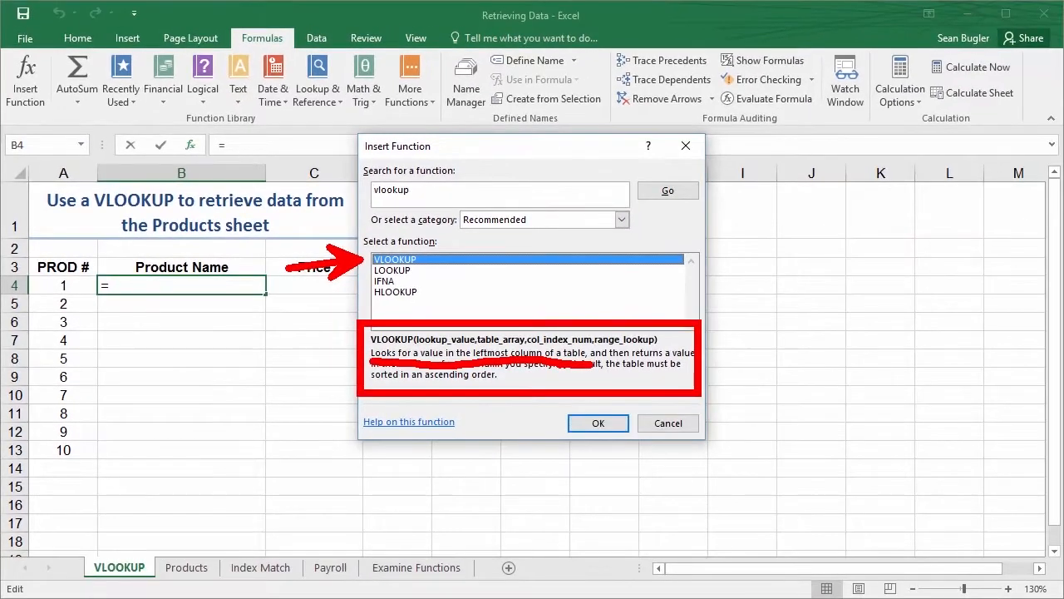
{"action": "left_click", "coordinate": [596, 424]}
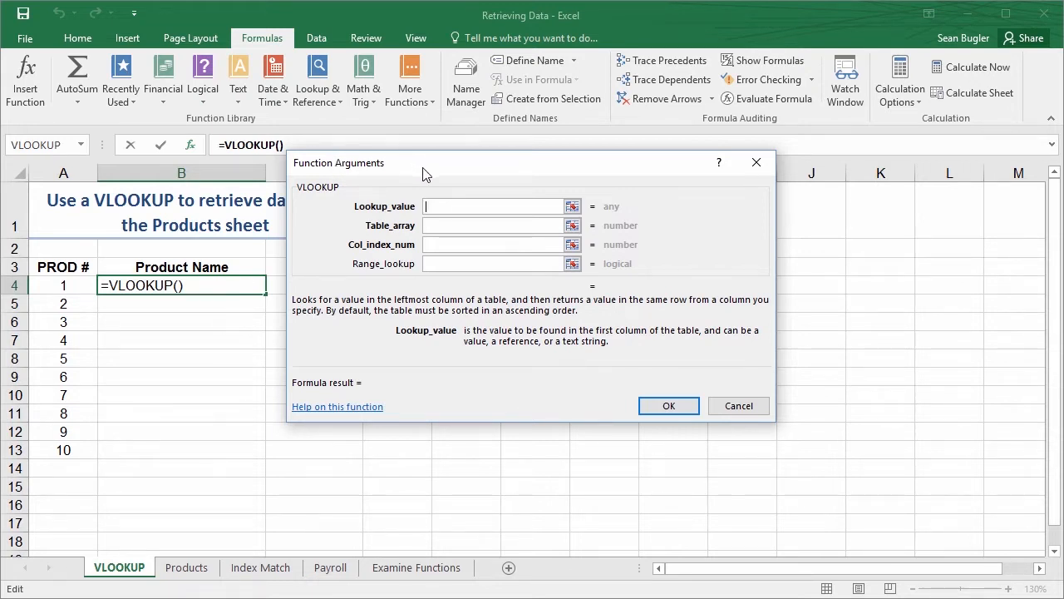
Set the VLOOKUP's lookup value to A4 and its table array to Products!A3:E23
{"action": "left_click_drag", "start_coordinate": [423, 172], "coordinate": [471, 190]}
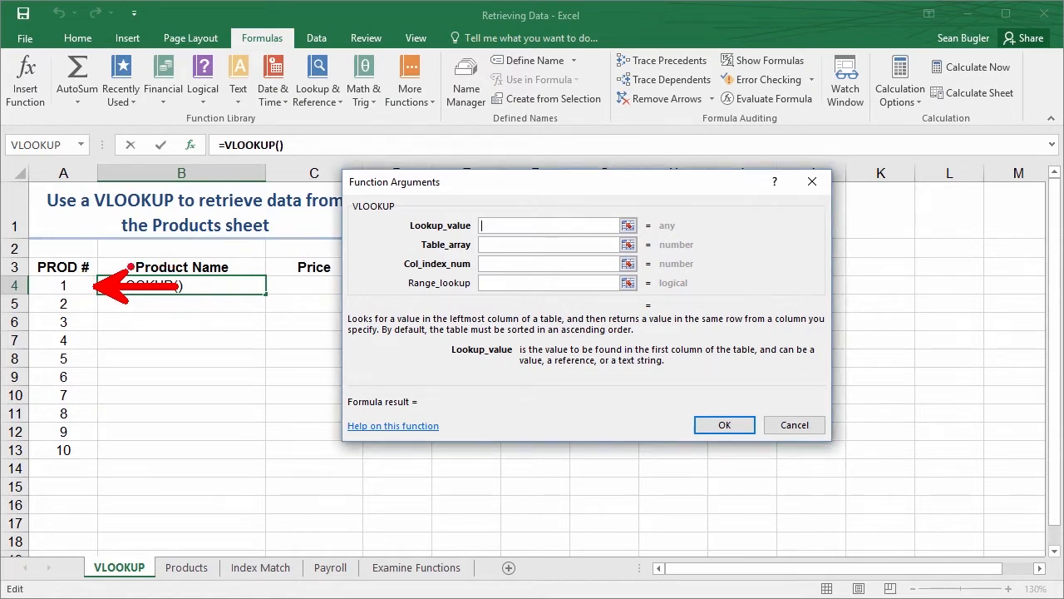
{"action": "left_click", "coordinate": [60, 285]}
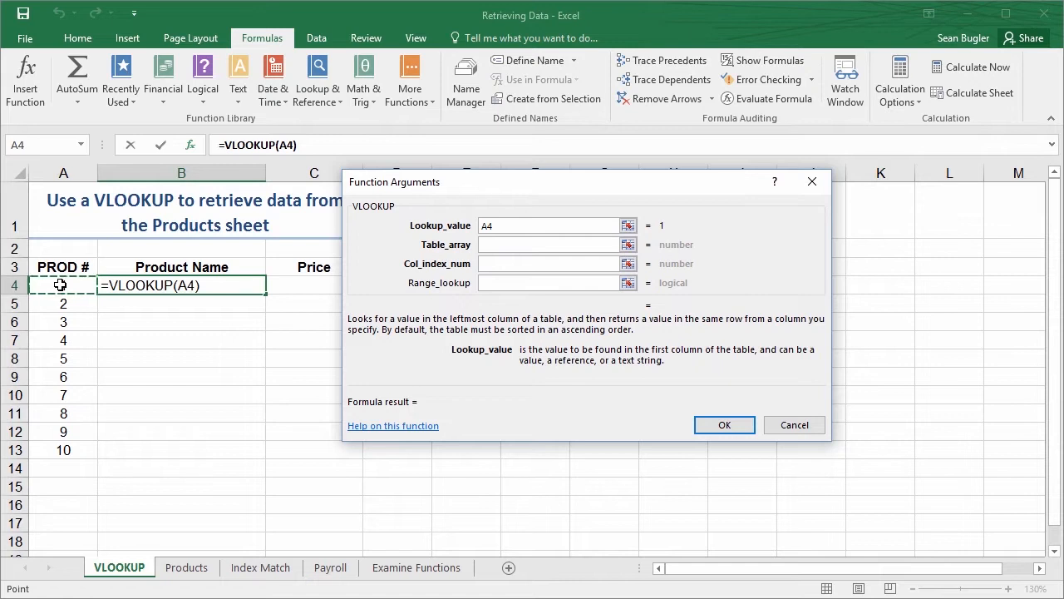
{"action": "left_click", "coordinate": [496, 245]}
{"action": "left_click", "coordinate": [496, 245]}
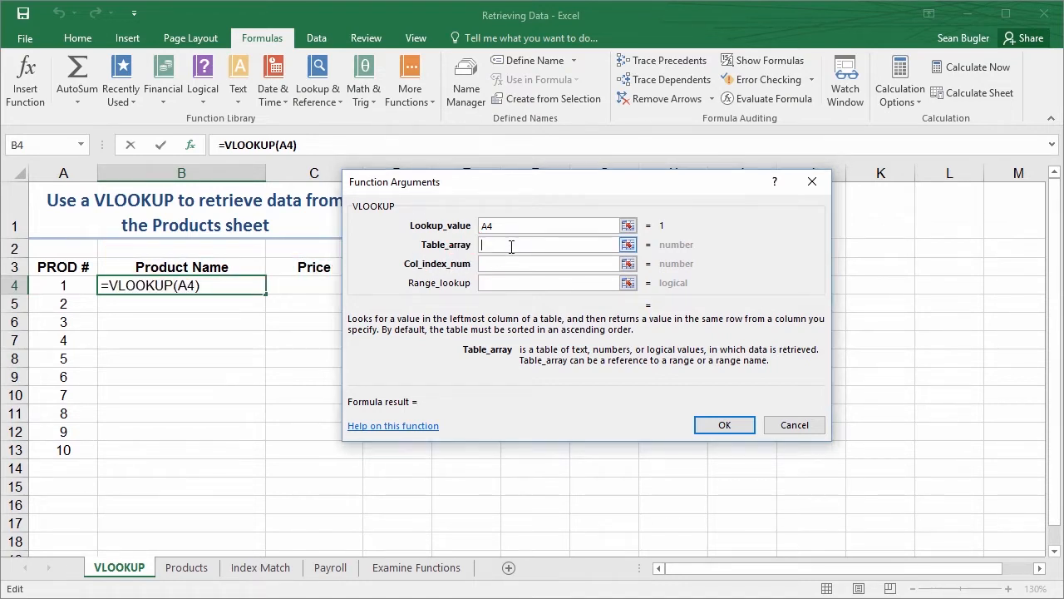
{"action": "left_click_drag", "start_coordinate": [449, 183], "coordinate": [477, 169]}
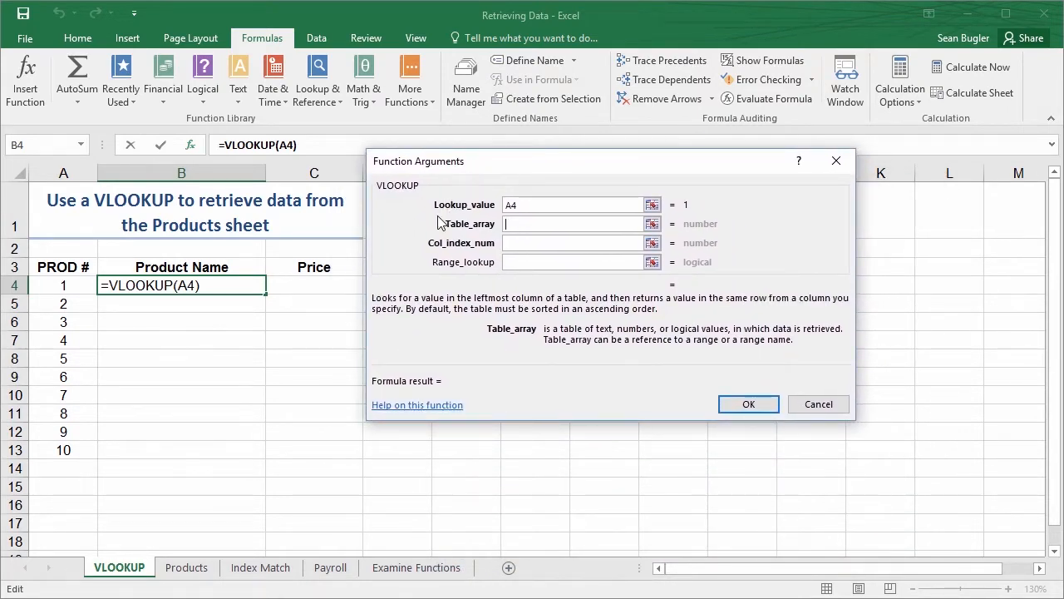
{"action": "left_click", "coordinate": [187, 569]}
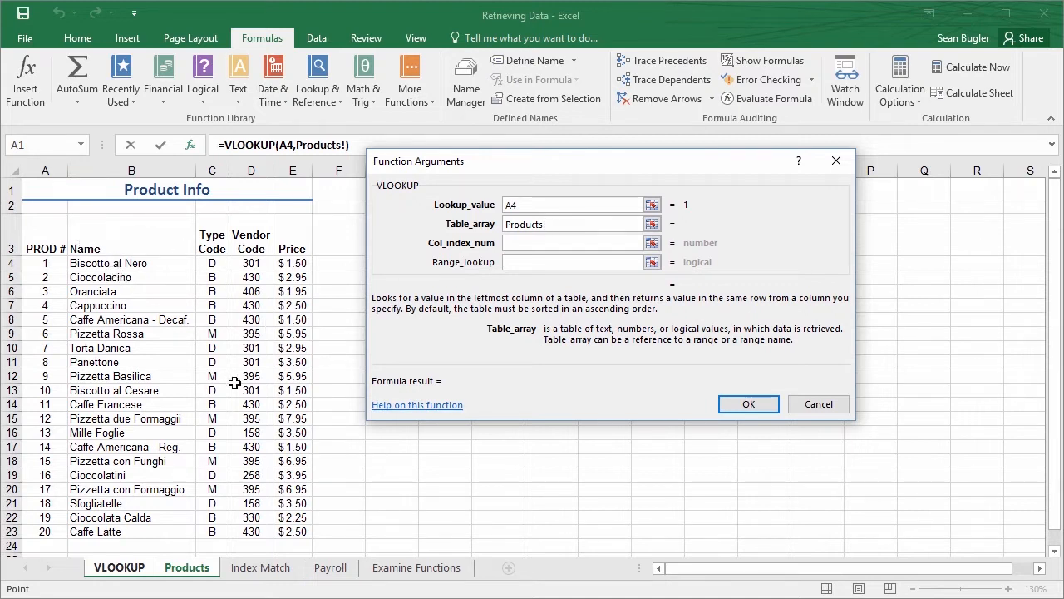
{"action": "left_click_drag", "start_coordinate": [50, 231], "coordinate": [291, 530]}
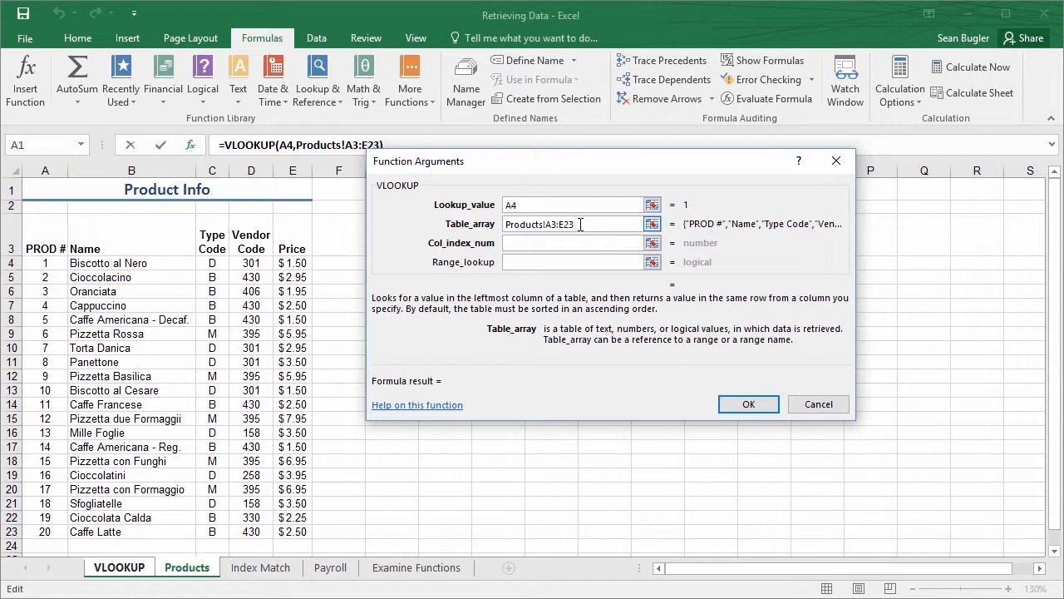
Set the VLOOKUP's column index number to 2 so it returns the product name from the Products table
{"action": "left_click", "coordinate": [553, 245]}
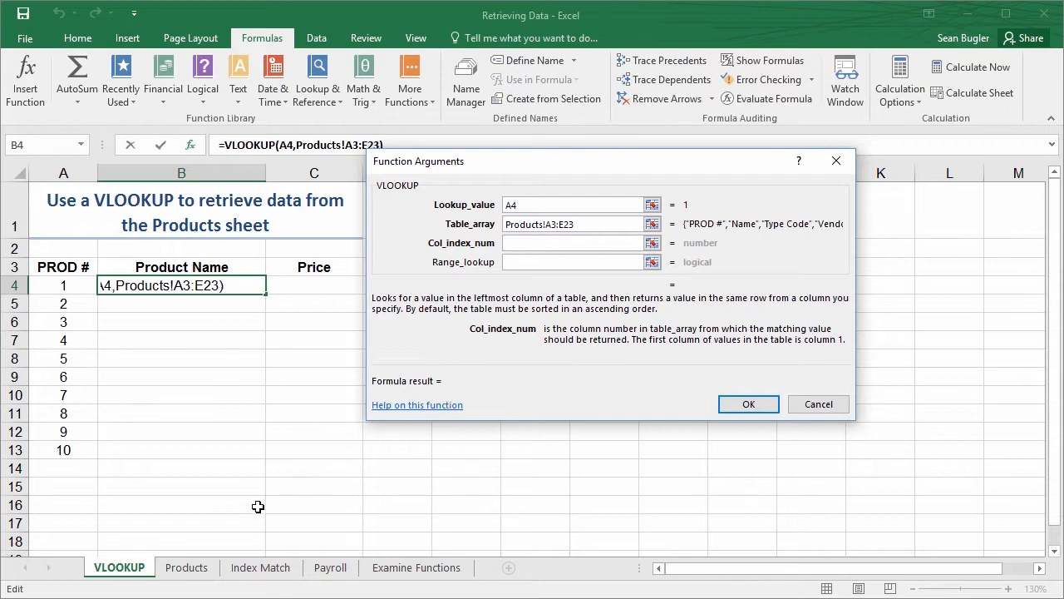
{"action": "left_click", "coordinate": [190, 574]}
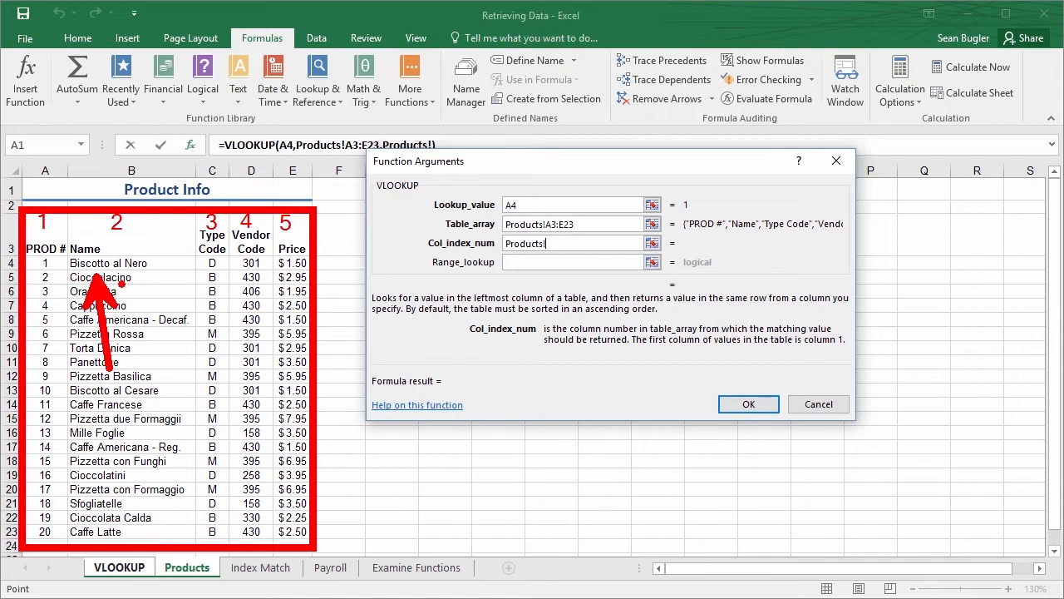
{"action": "key", "text": "Escape"}
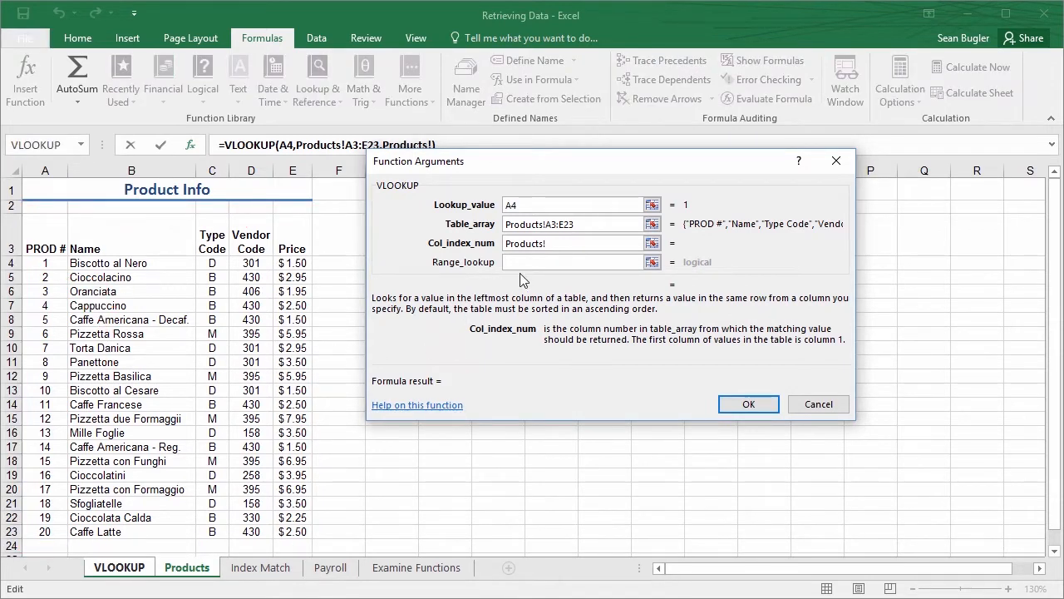
{"action": "double_click", "coordinate": [492, 247]}
{"action": "type", "text": "2"}
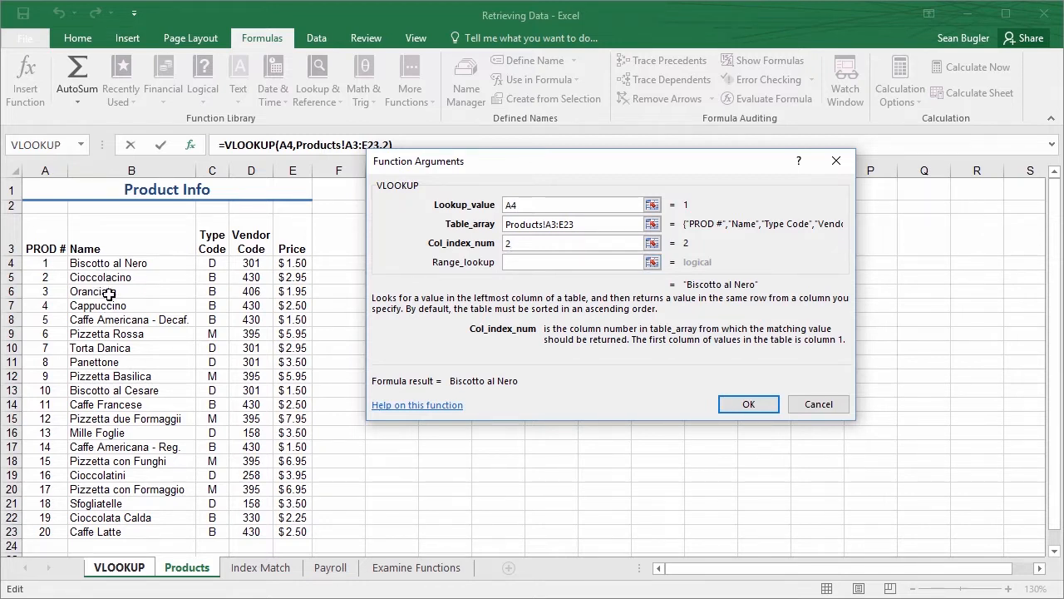
Set the VLOOKUP's range lookup to 0 for an exact match and enter the formula in B4
{"action": "left_click", "coordinate": [533, 263]}
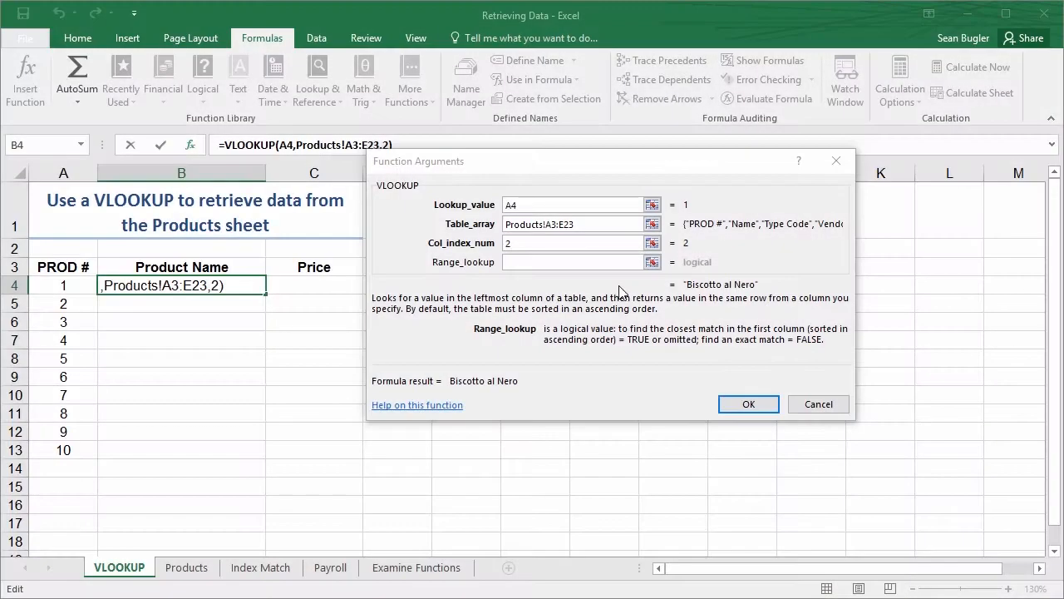
{"action": "left_click", "coordinate": [569, 264]}
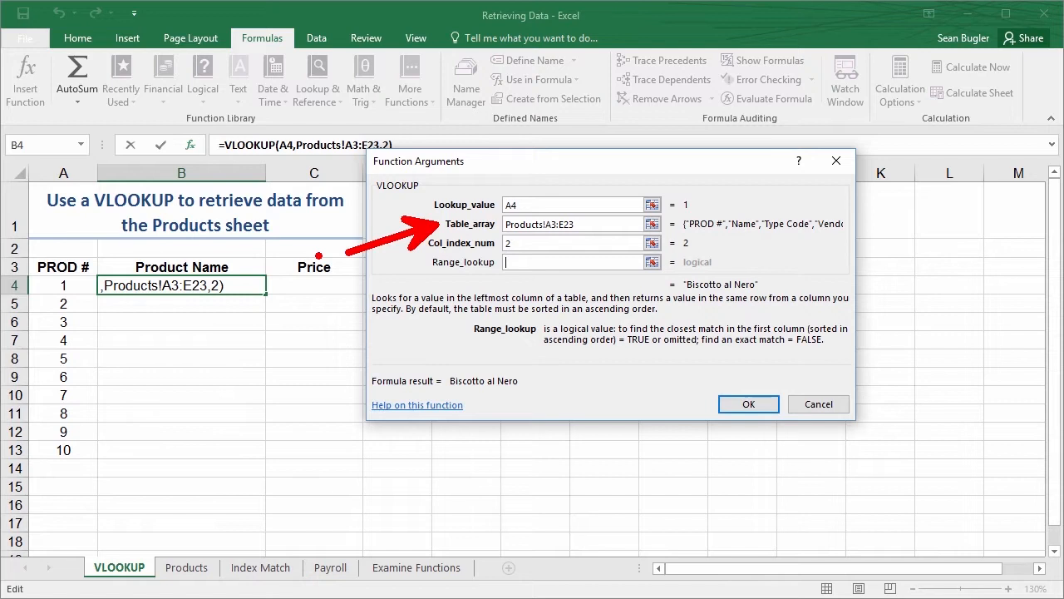
{"action": "key", "text": "Escape"}
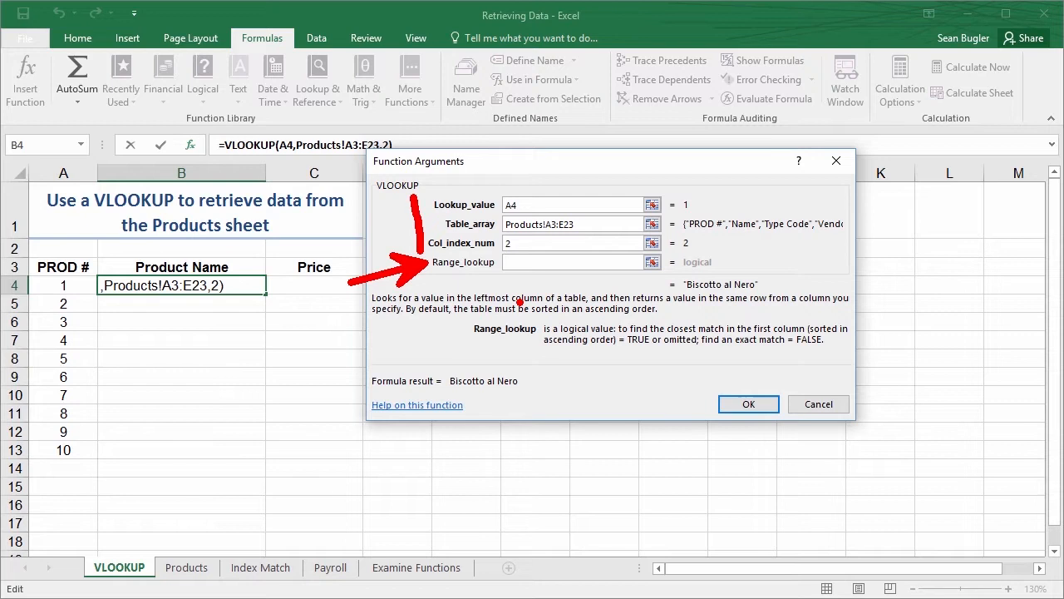
{"action": "left_click", "coordinate": [527, 261]}
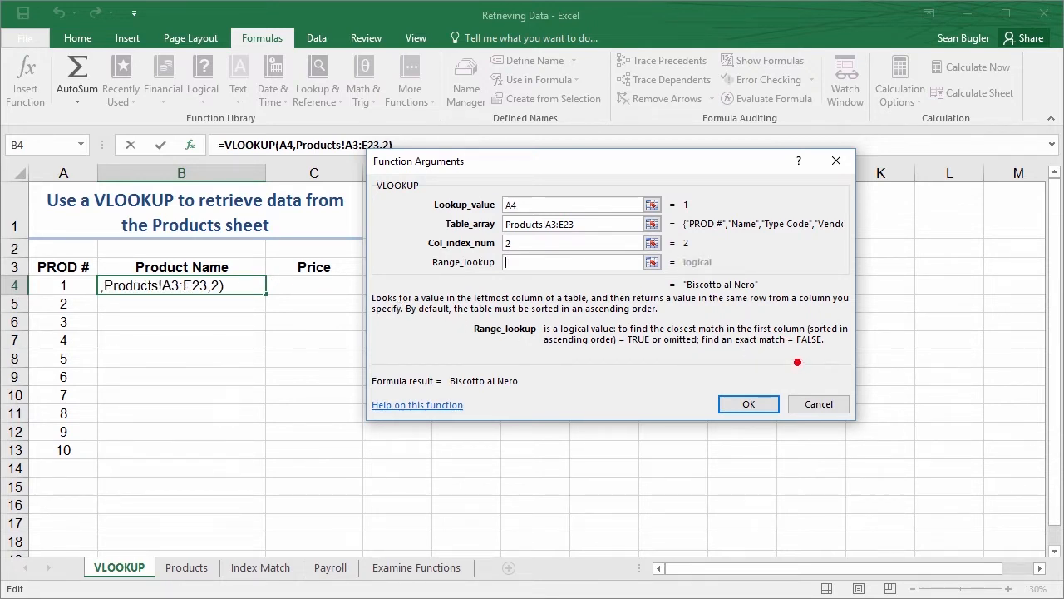
{"action": "left_click_drag", "start_coordinate": [800, 350], "coordinate": [792, 422]}
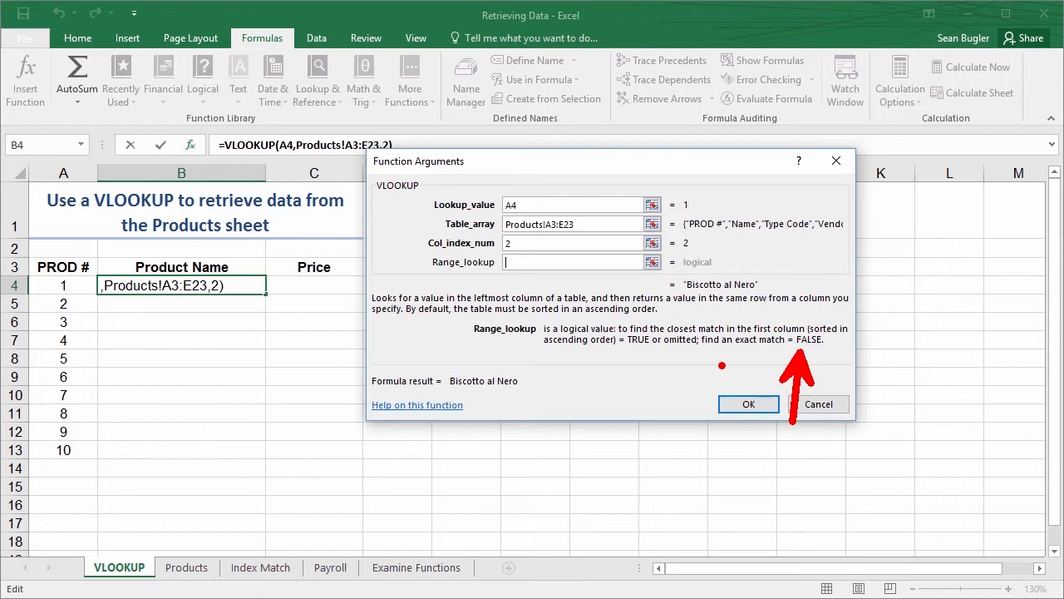
{"action": "key", "text": "Escape"}
{"action": "type", "text": "0"}
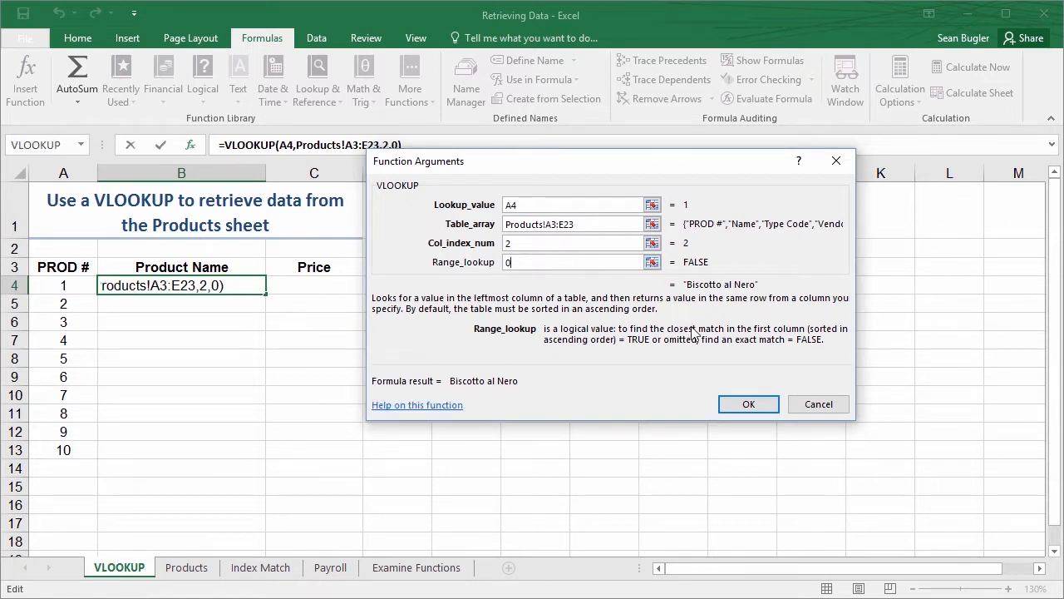
{"action": "left_click", "coordinate": [748, 405]}
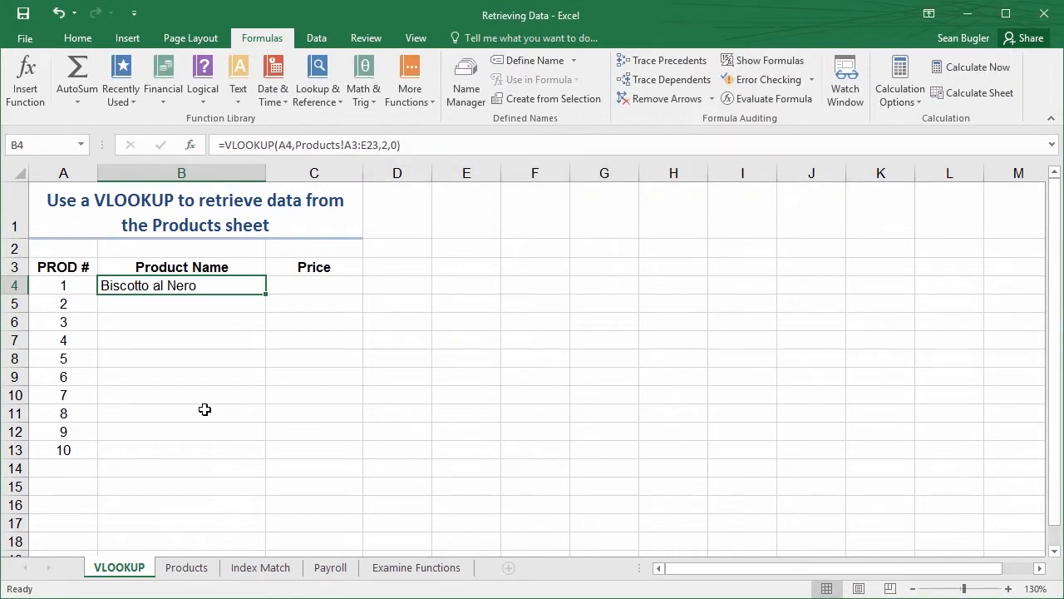
Check the name retrieved for the product number in A4 against its entry on the Products sheet
{"action": "left_click", "coordinate": [71, 287]}
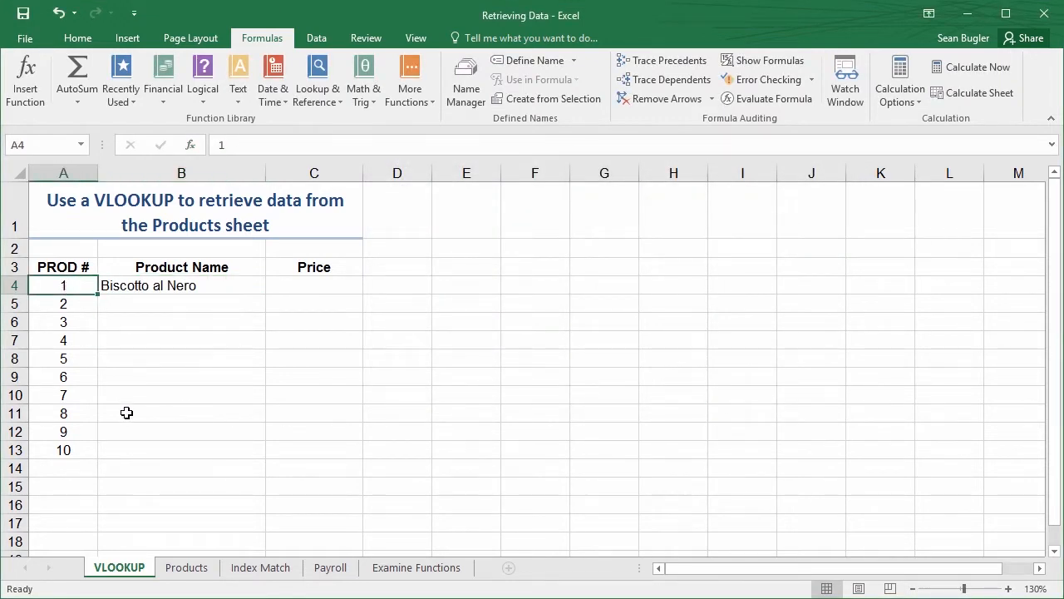
{"action": "left_click", "coordinate": [190, 569]}
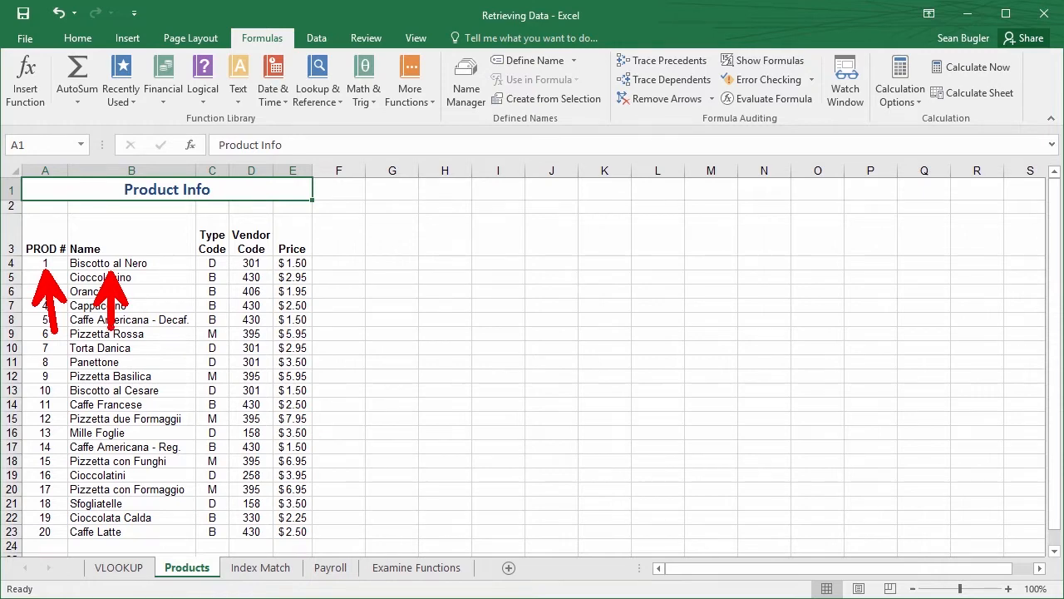
{"action": "left_click", "coordinate": [118, 568]}
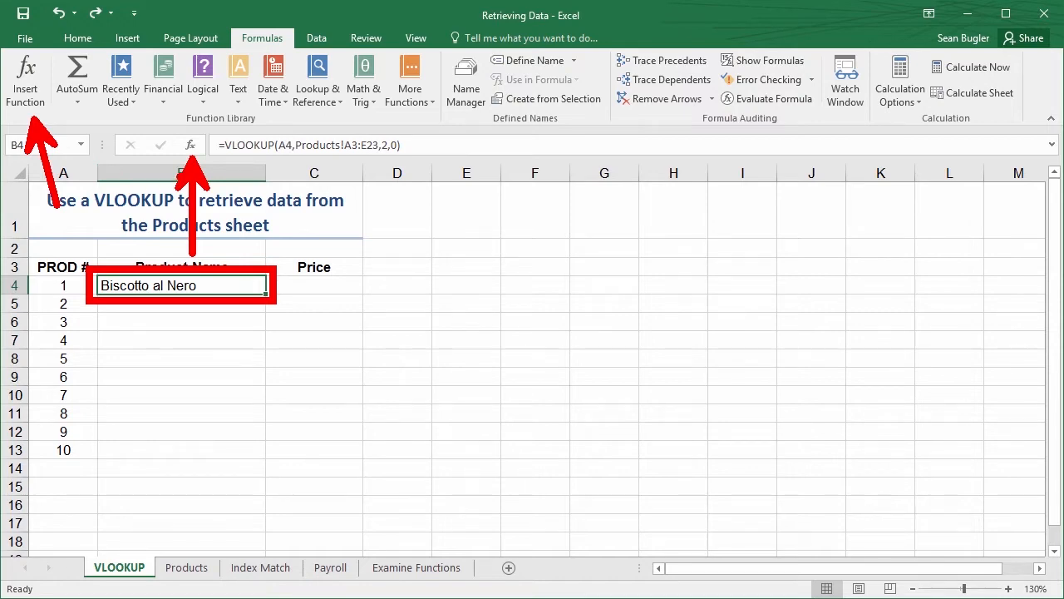
Reopen the arguments of B4's VLOOKUP and examine its lookup value and table array against the Products table
{"action": "left_click", "coordinate": [190, 146]}
{"action": "left_click_drag", "start_coordinate": [497, 172], "coordinate": [407, 147]}
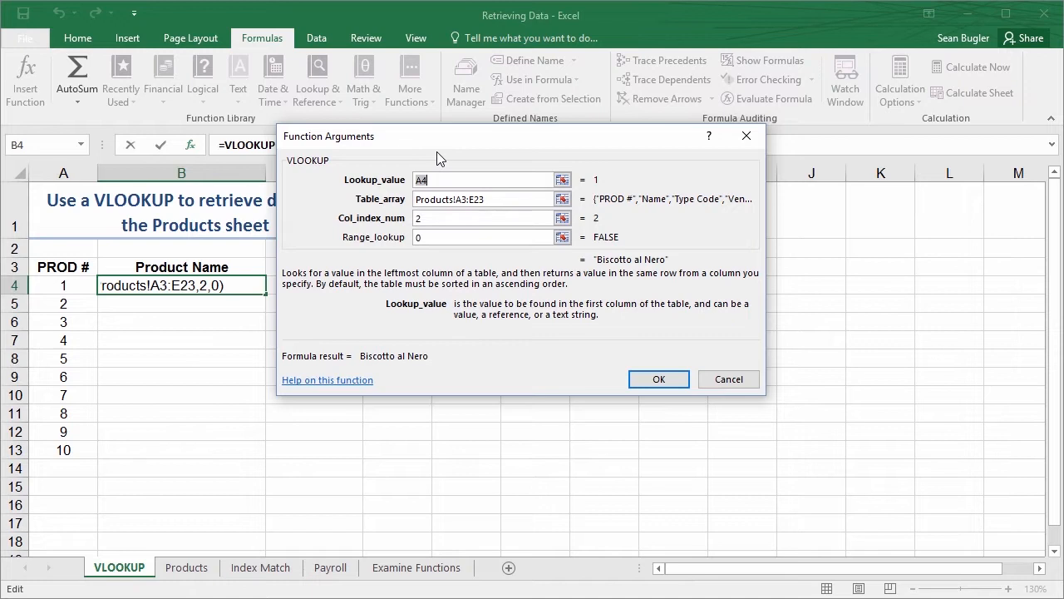
{"action": "mouse_move", "coordinate": [335, 180]}
{"action": "left_mouse_down"}
{"action": "mouse_move", "coordinate": [313, 203]}
{"action": "mouse_move", "coordinate": [249, 226]}
{"action": "left_mouse_up"}
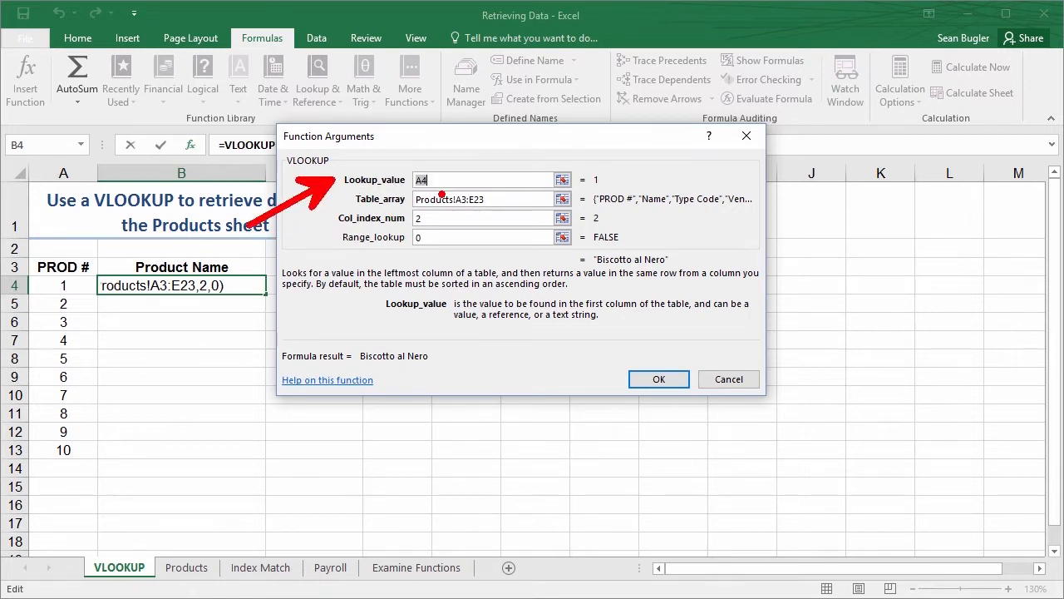
{"action": "left_click_drag", "start_coordinate": [354, 204], "coordinate": [287, 249]}
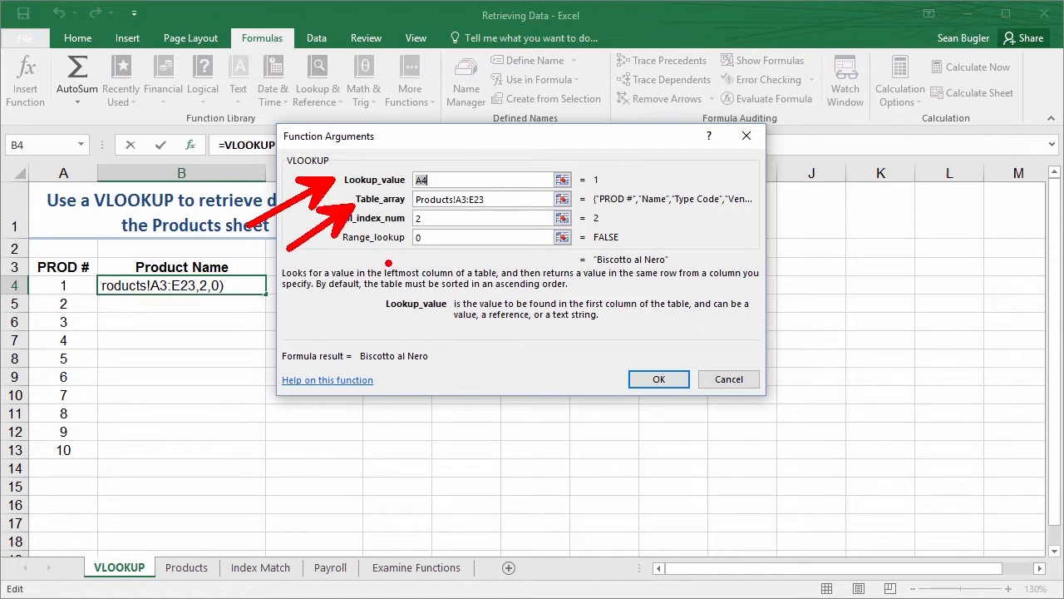
{"action": "left_click", "coordinate": [505, 201]}
{"action": "left_click", "coordinate": [505, 176]}
{"action": "key", "text": "Escape"}
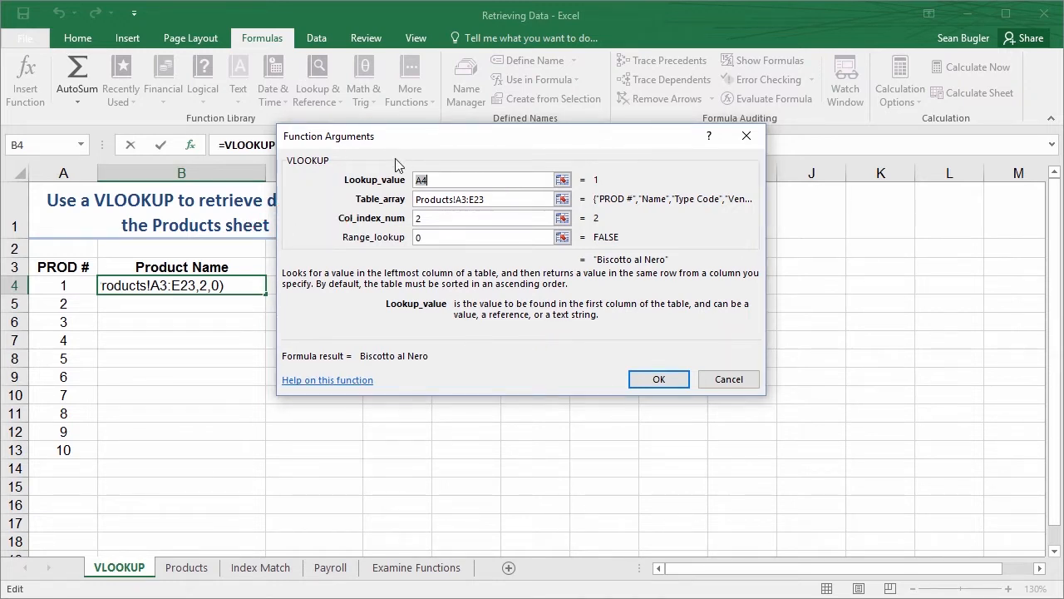
{"action": "key", "text": "ctrl+2"}
{"action": "mouse_move", "coordinate": [48, 304]}
{"action": "left_mouse_down"}
{"action": "mouse_move", "coordinate": [1, 312]}
{"action": "mouse_move", "coordinate": [15, 349]}
{"action": "mouse_move", "coordinate": [8, 363]}
{"action": "left_mouse_up"}
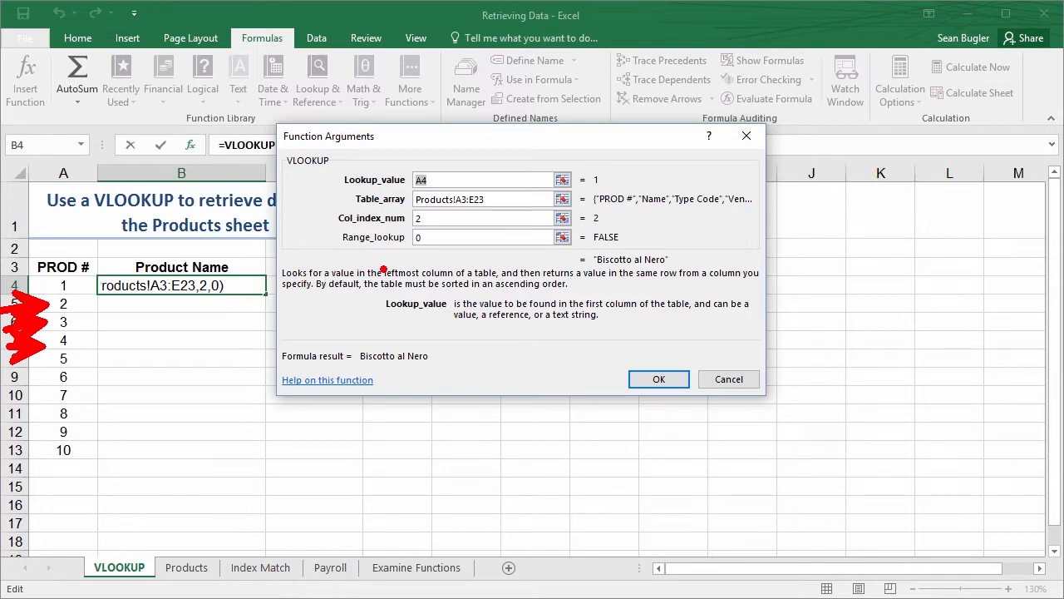
{"action": "key", "text": "Escape"}
{"action": "left_click", "coordinate": [435, 200]}
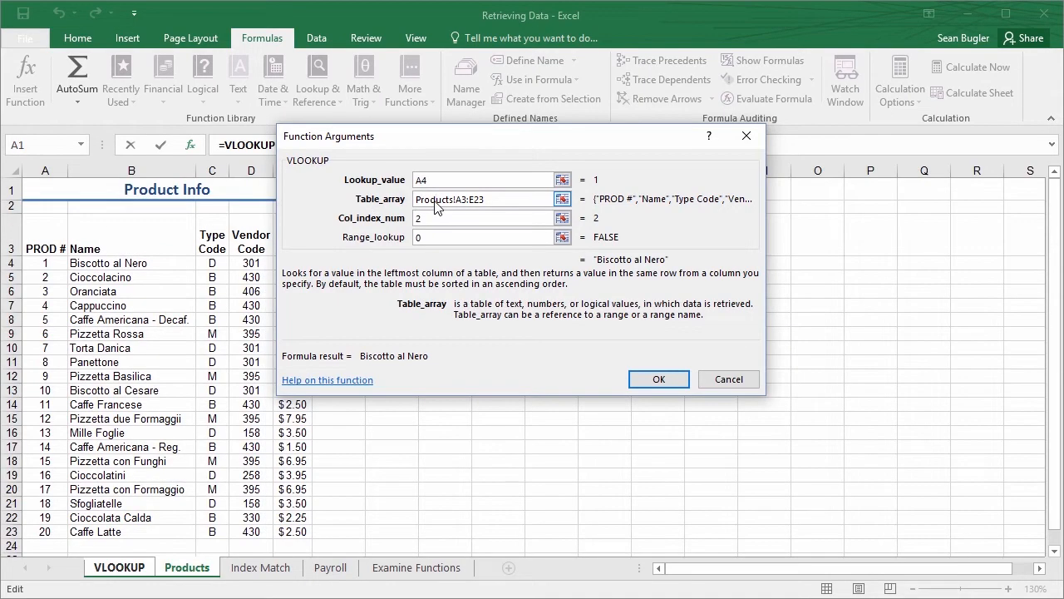
{"action": "left_click_drag", "start_coordinate": [465, 140], "coordinate": [530, 135]}
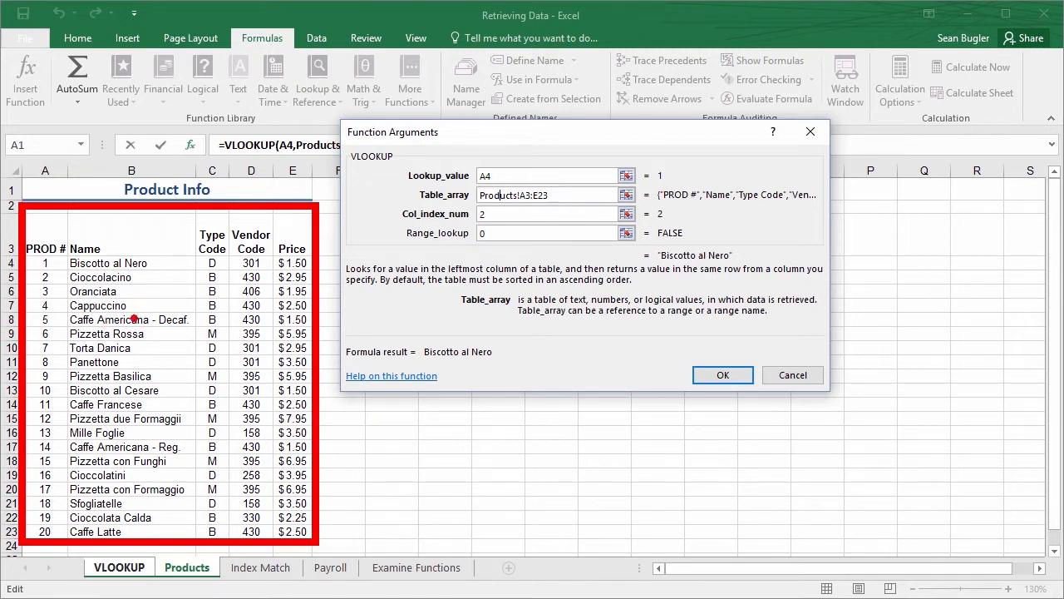
{"action": "left_click_drag", "start_coordinate": [151, 285], "coordinate": [153, 341]}
{"action": "mouse_move", "coordinate": [107, 322]}
{"action": "left_mouse_down"}
{"action": "mouse_move", "coordinate": [154, 343]}
{"action": "mouse_move", "coordinate": [181, 315]}
{"action": "left_mouse_up"}
{"action": "left_click_drag", "start_coordinate": [140, 310], "coordinate": [170, 311]}
{"action": "left_click_drag", "start_coordinate": [136, 266], "coordinate": [139, 284]}
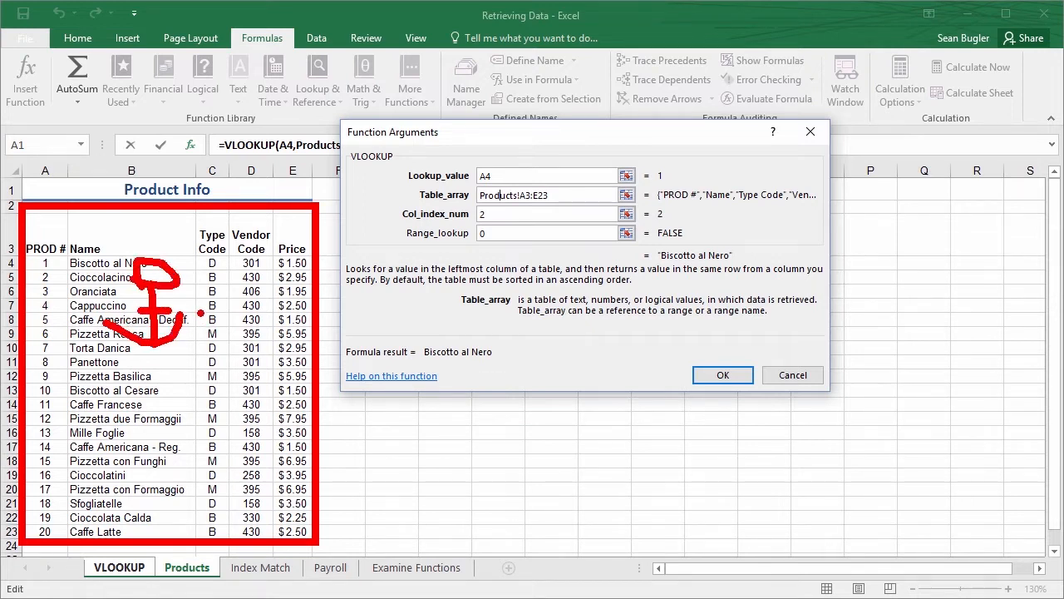
{"action": "key", "text": "Escape"}
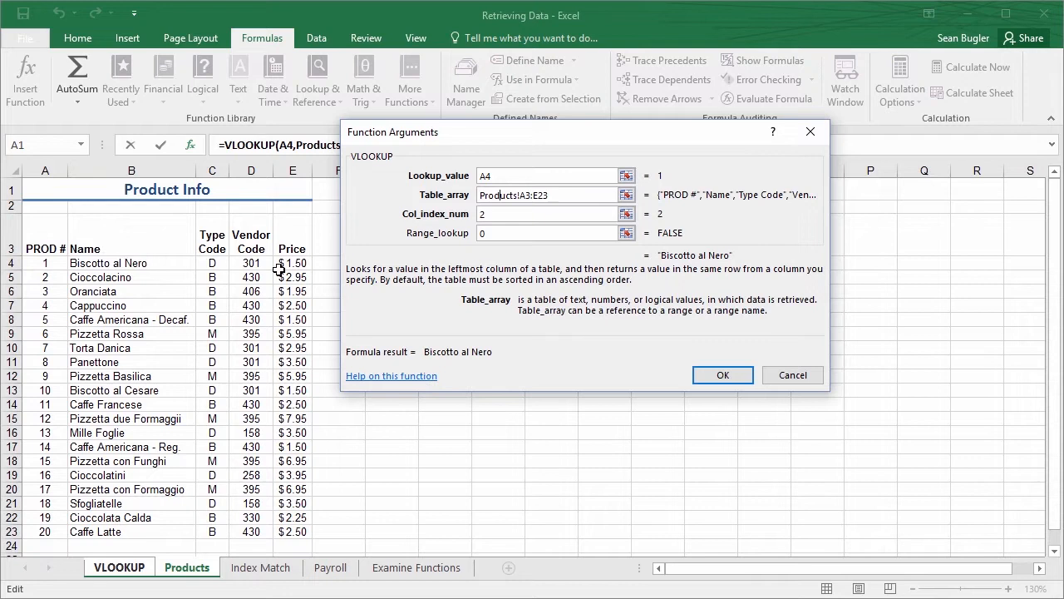
Make the VLOOKUP's table array absolute as Products!$A$3:$E$23 and apply the change to B4
{"action": "left_click", "coordinate": [563, 193]}
{"action": "double_click", "coordinate": [523, 195]}
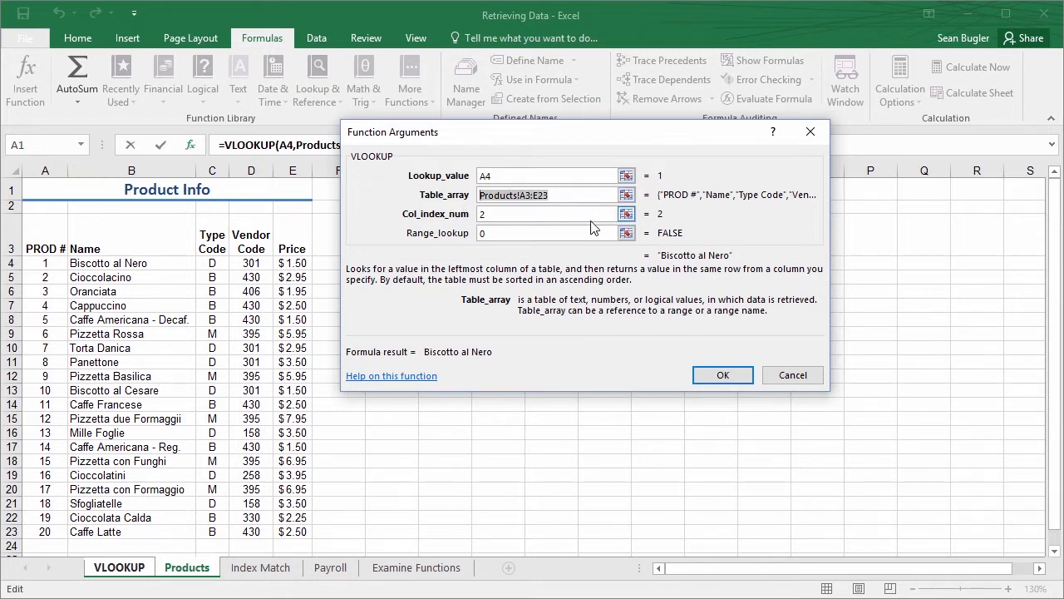
{"action": "key", "text": "F4"}
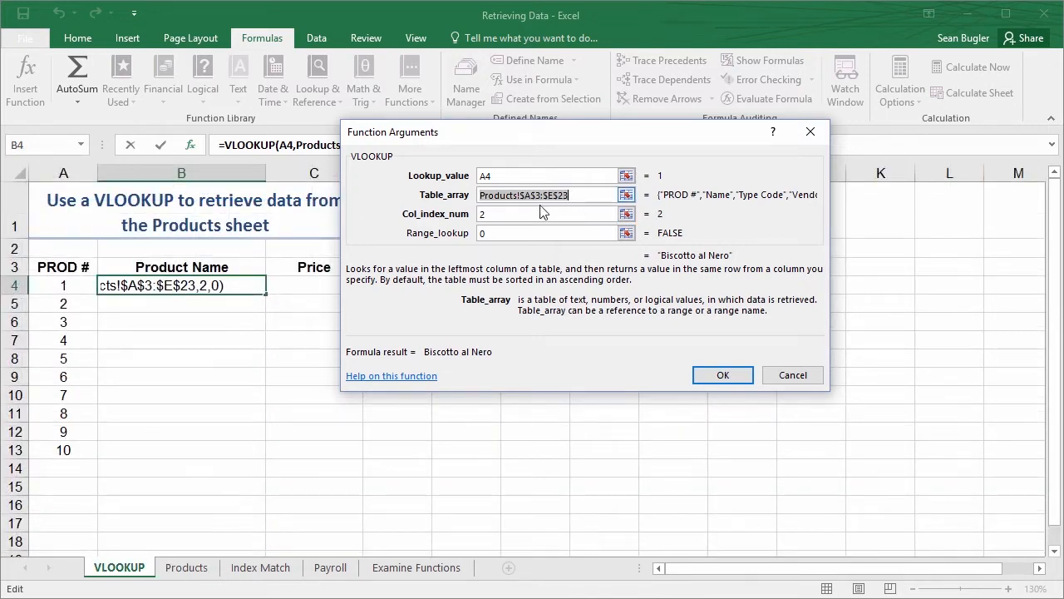
{"action": "left_click", "coordinate": [592, 214]}
{"action": "left_click", "coordinate": [523, 195]}
{"action": "left_click", "coordinate": [553, 214]}
{"action": "left_click", "coordinate": [521, 194]}
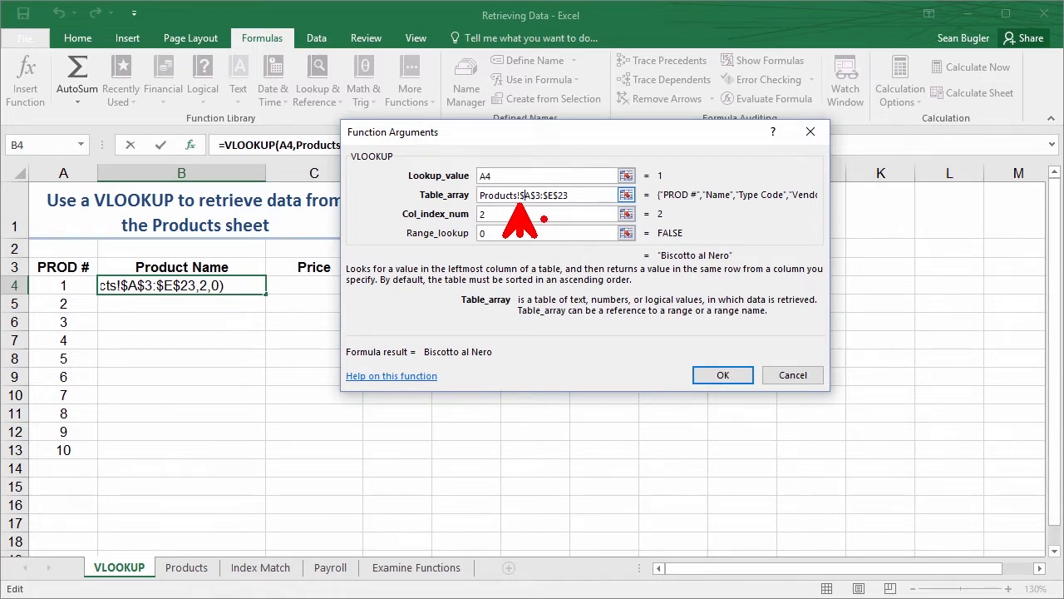
{"action": "key", "text": "Escape"}
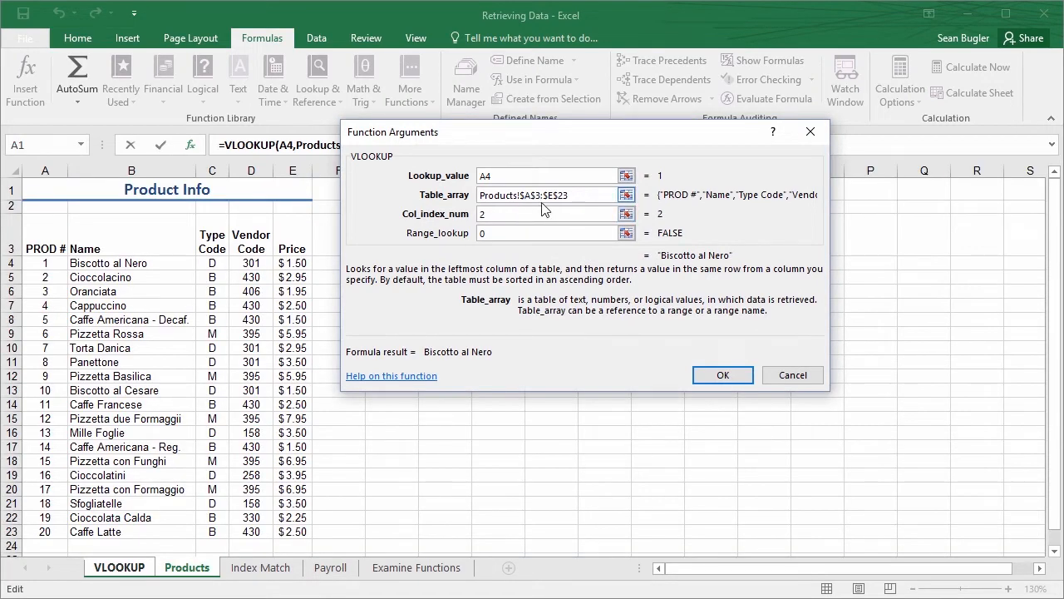
{"action": "left_click", "coordinate": [721, 376]}
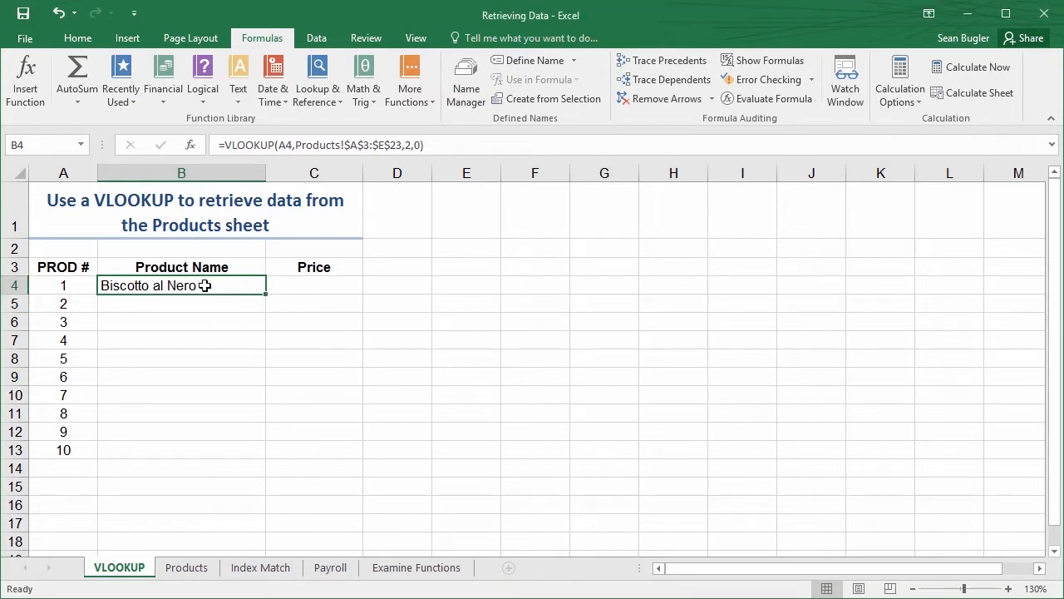
Fill the VLOOKUP formula from B4 down to B13 and inspect the copied formulas in B5 and B6
{"action": "left_click_drag", "start_coordinate": [206, 285], "coordinate": [242, 446]}
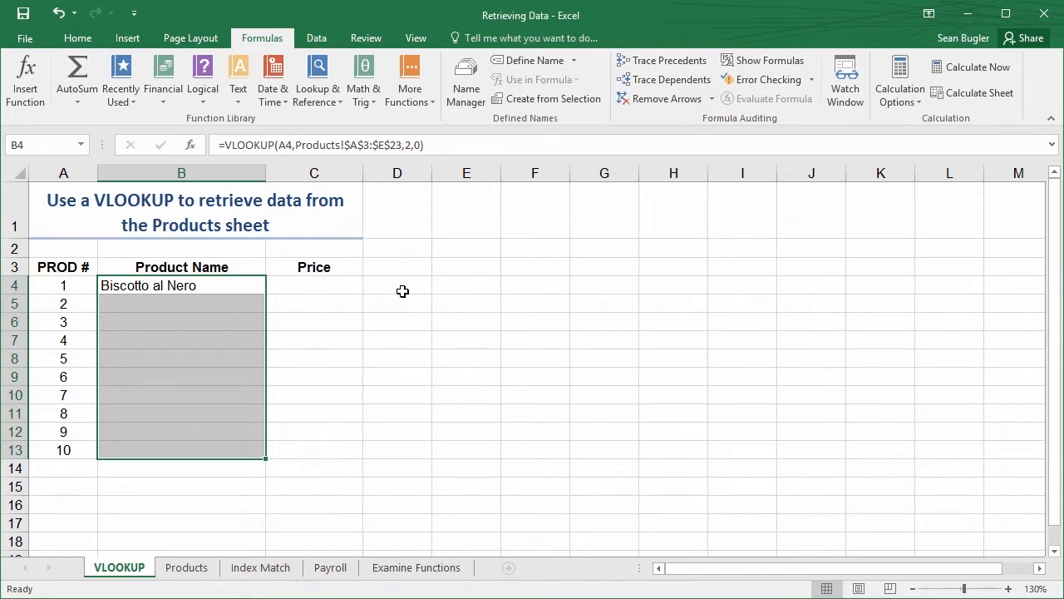
{"action": "key", "text": "ctrl+d"}
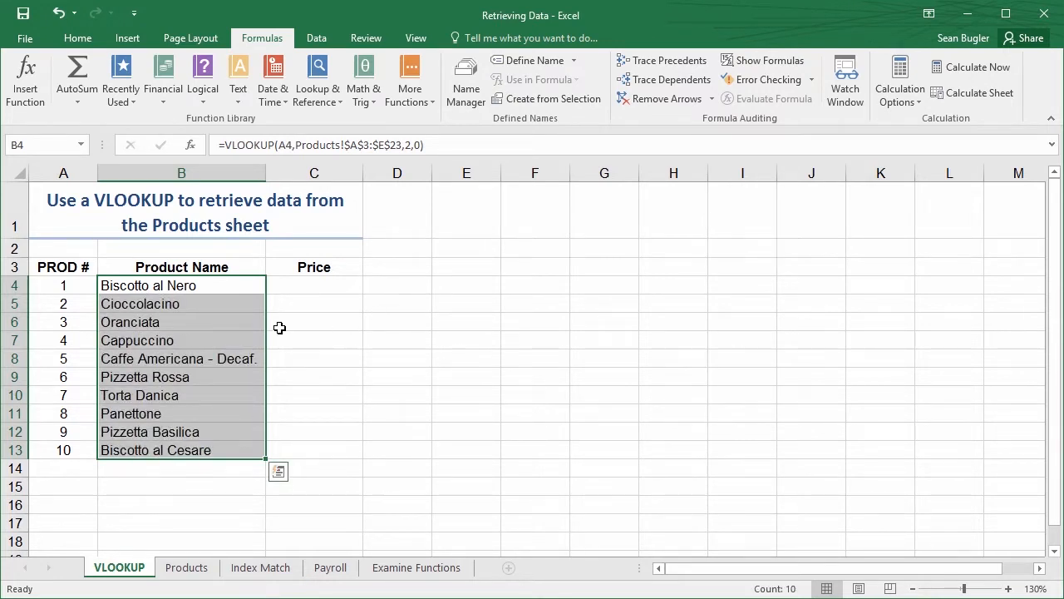
{"action": "left_click", "coordinate": [239, 292]}
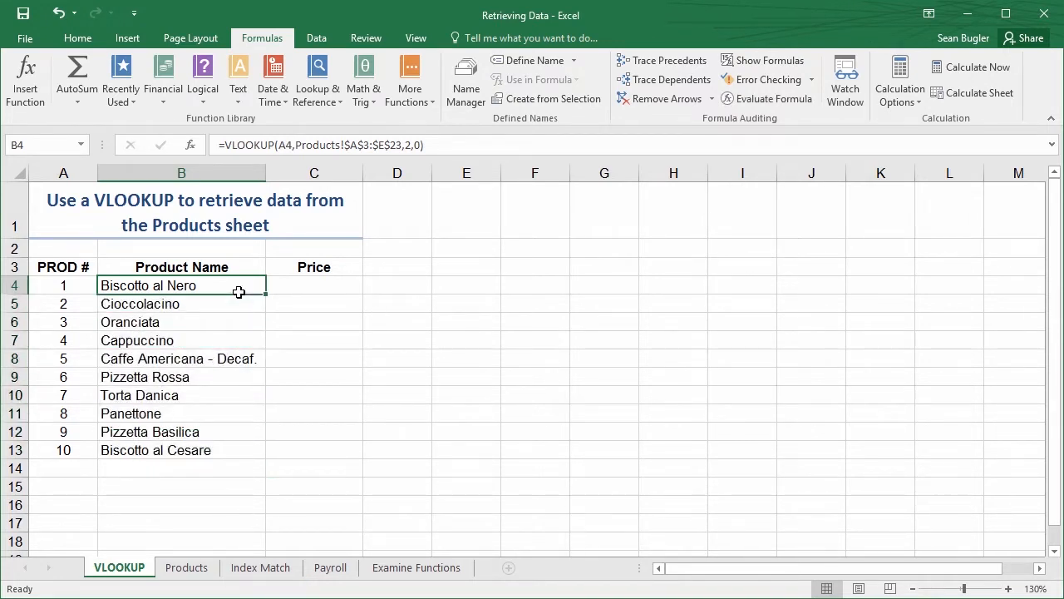
{"action": "left_click", "coordinate": [237, 296]}
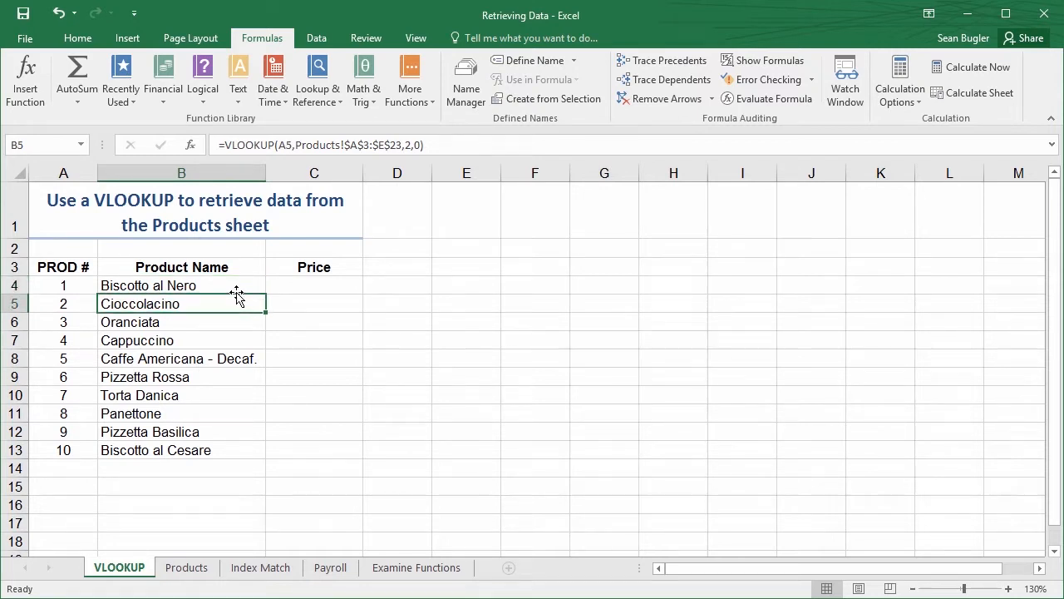
{"action": "key", "text": "Down"}
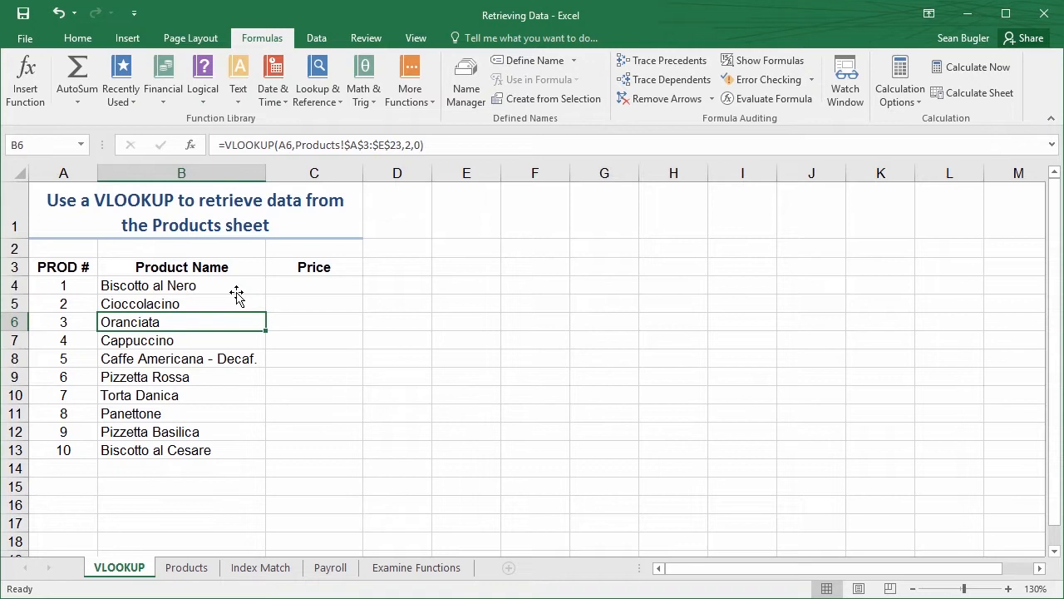
{"action": "key", "text": "Up"}
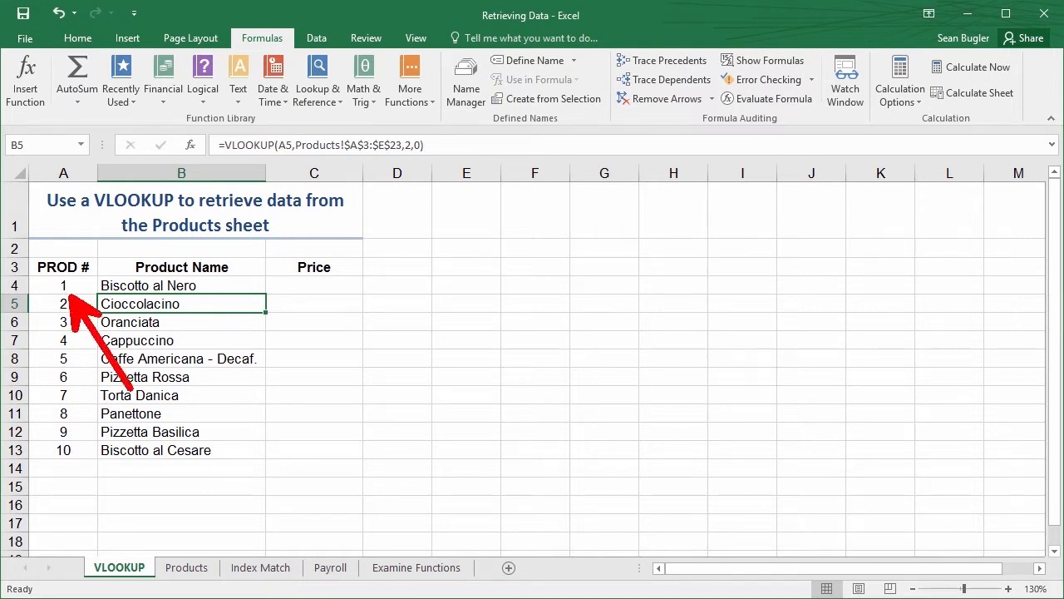
Consult the product list on the Products sheet and change the product number in A4 to 11
{"action": "left_click", "coordinate": [73, 286]}
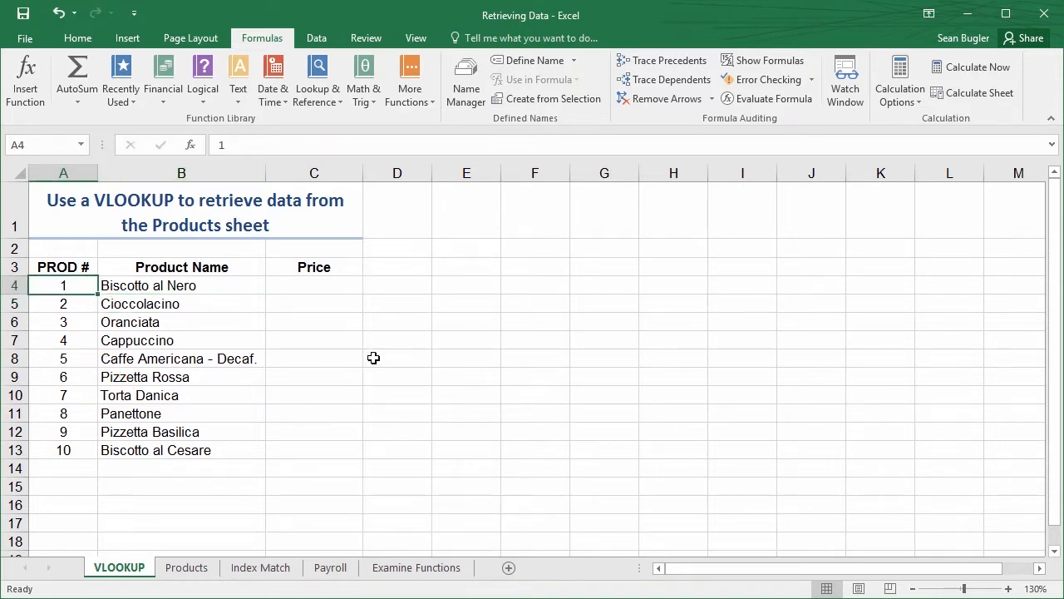
{"action": "left_click", "coordinate": [187, 567]}
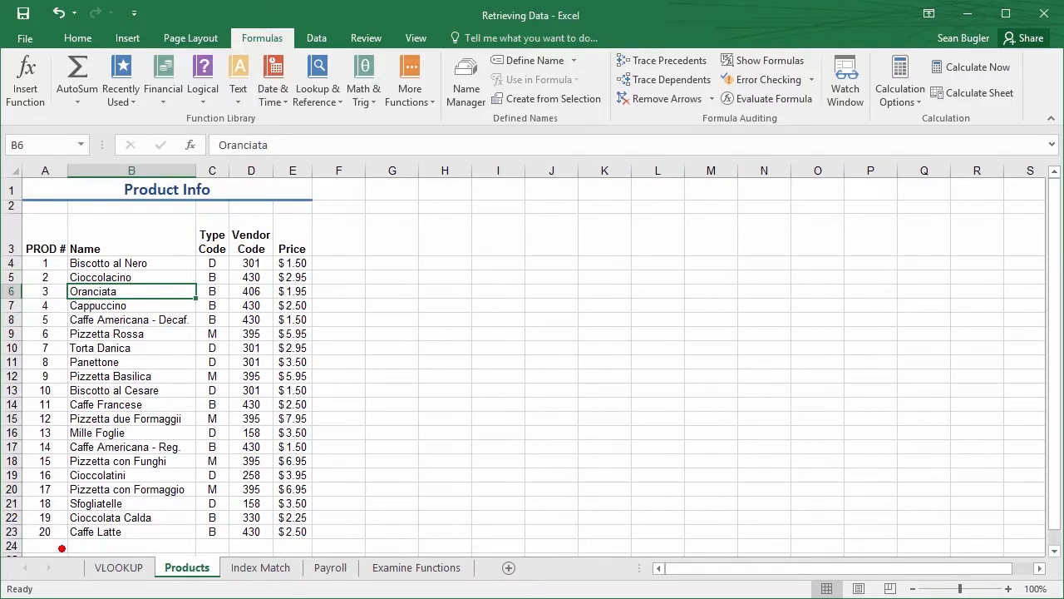
{"action": "left_click", "coordinate": [124, 568]}
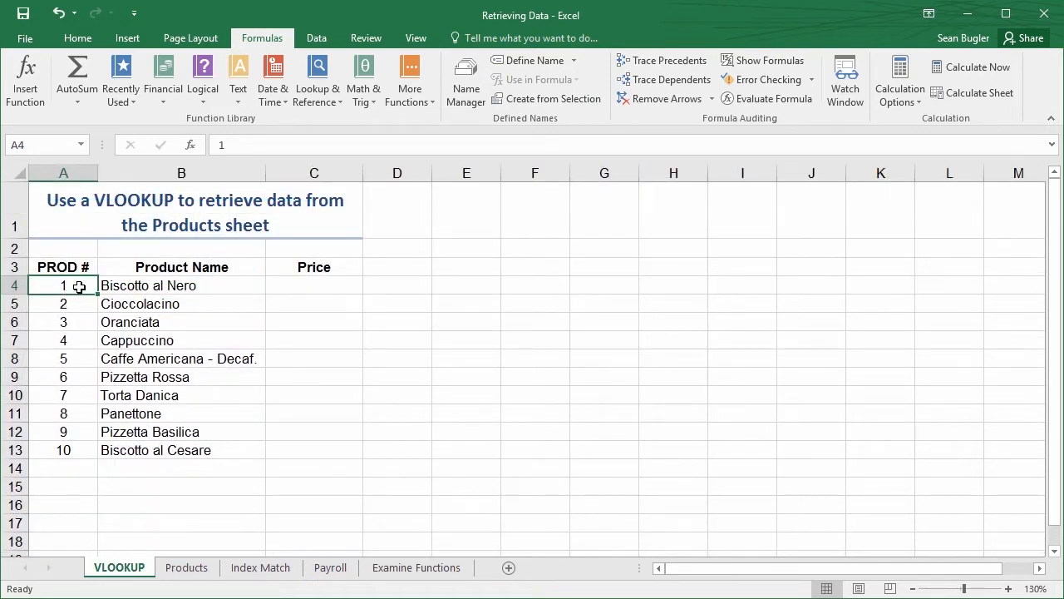
{"action": "type", "text": "11"}
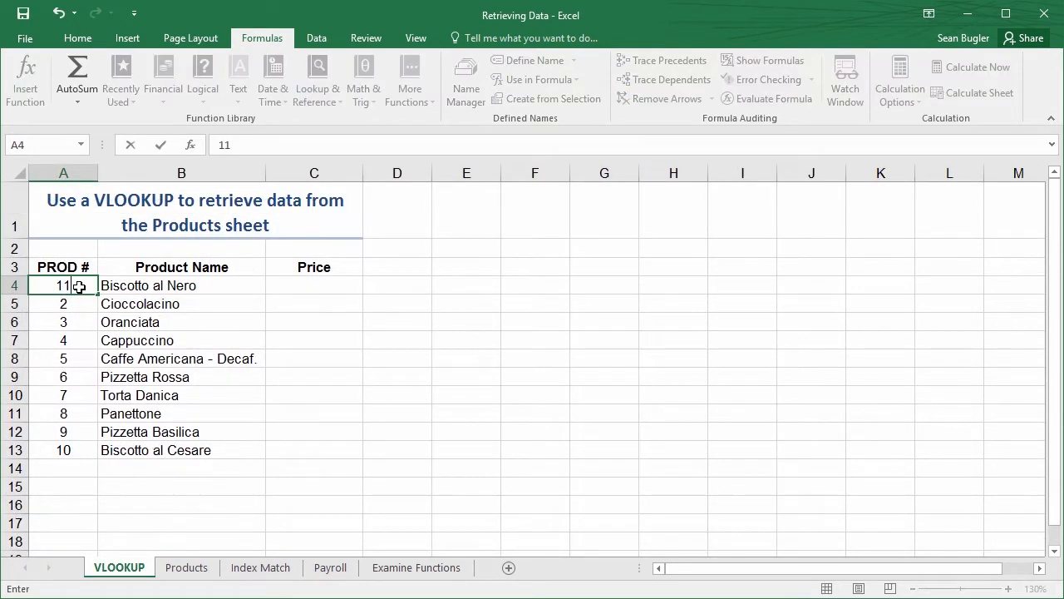
{"action": "key", "text": "Return"}
{"action": "left_click", "coordinate": [79, 287]}
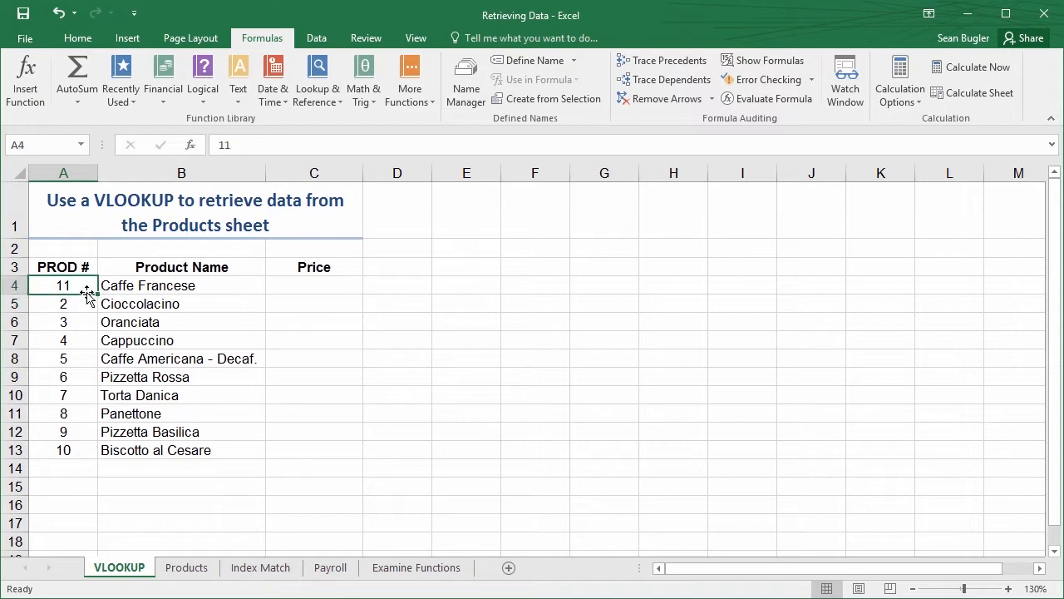
Change the product number in A5 to 12 and check the retrieved names against the Products sheet
{"action": "left_click", "coordinate": [75, 302]}
{"action": "type", "text": "12"}
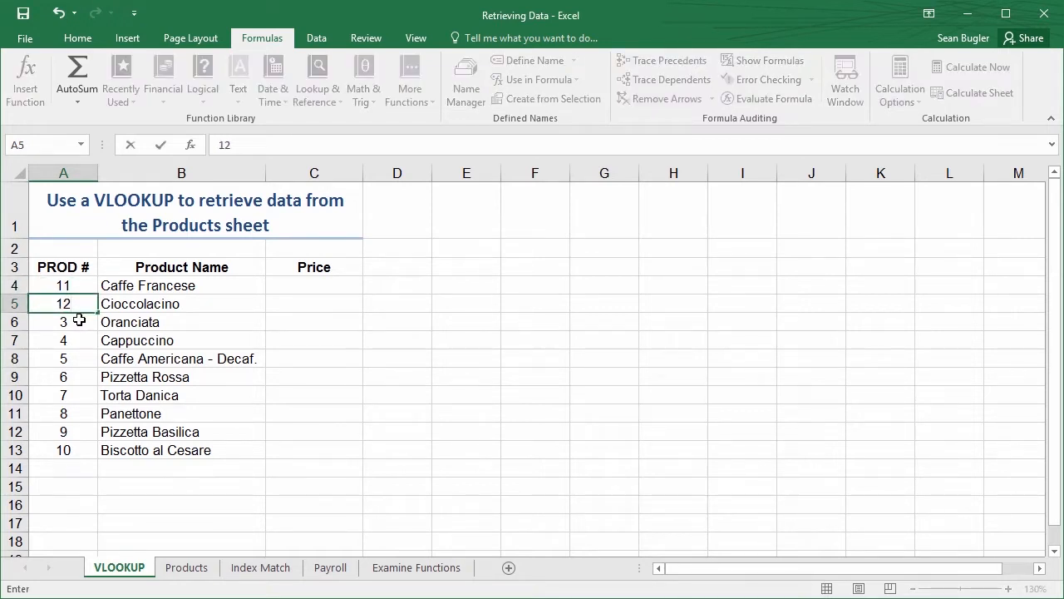
{"action": "key", "text": "Return"}
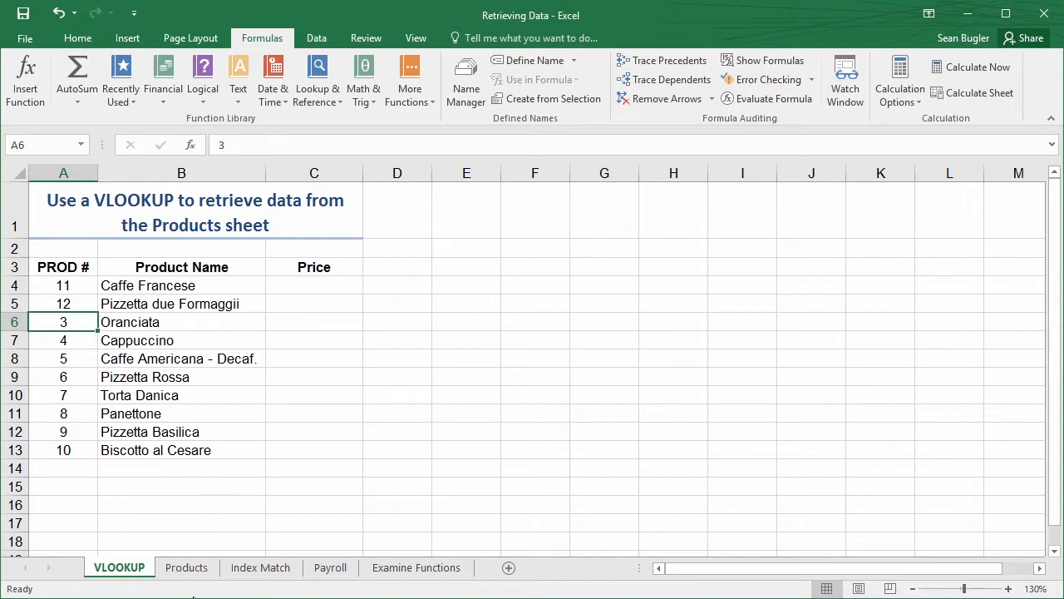
{"action": "left_click", "coordinate": [188, 566]}
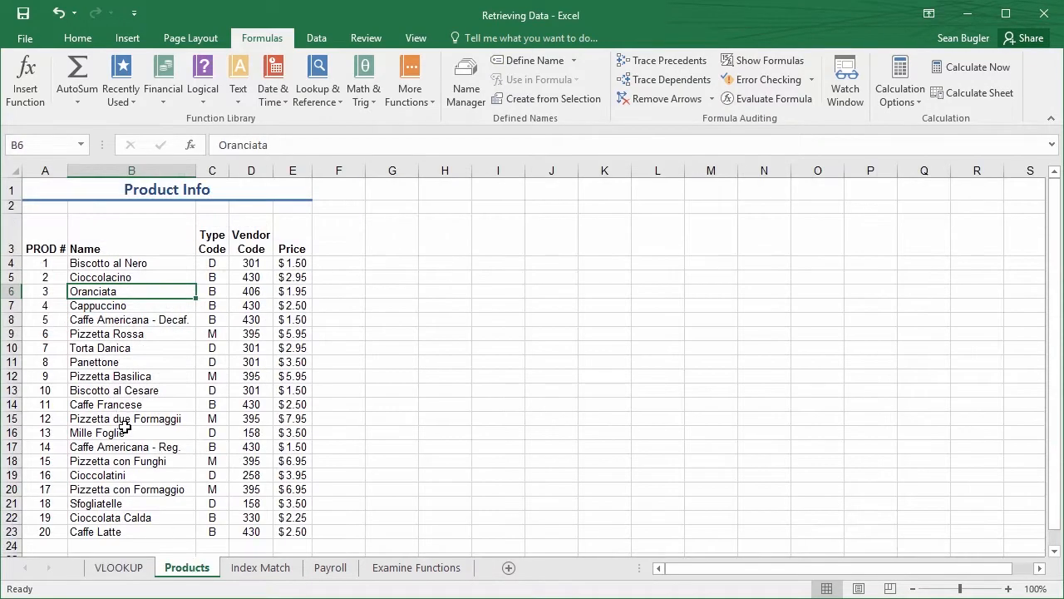
{"action": "left_click", "coordinate": [93, 406]}
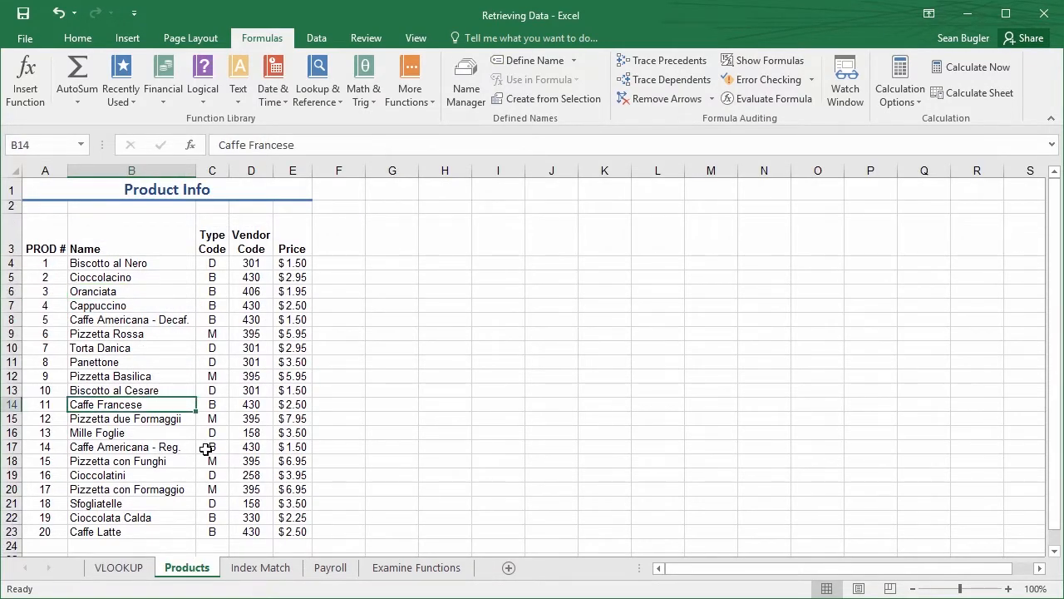
{"action": "left_click", "coordinate": [117, 573]}
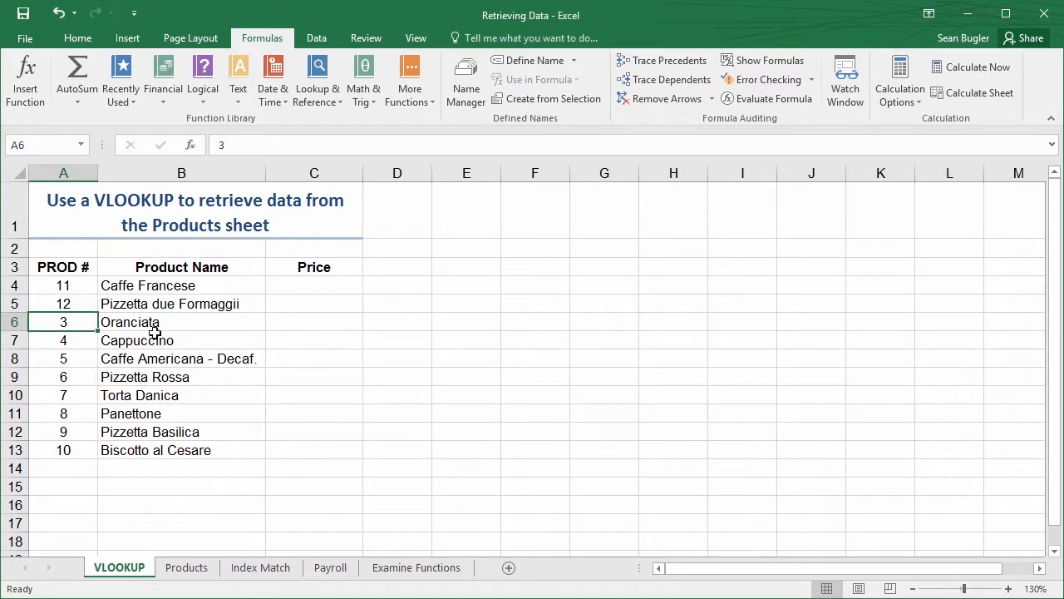
Open the arguments of B5's VLOOKUP, review its table array, and close them without changes
{"action": "left_click", "coordinate": [150, 296]}
{"action": "left_click", "coordinate": [191, 145]}
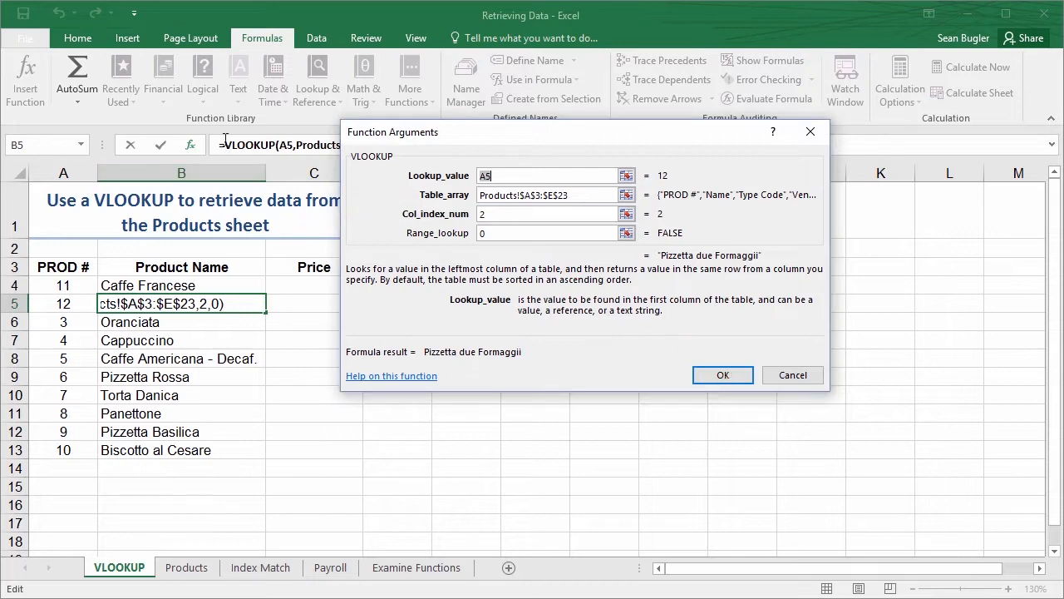
{"action": "left_click", "coordinate": [791, 376]}
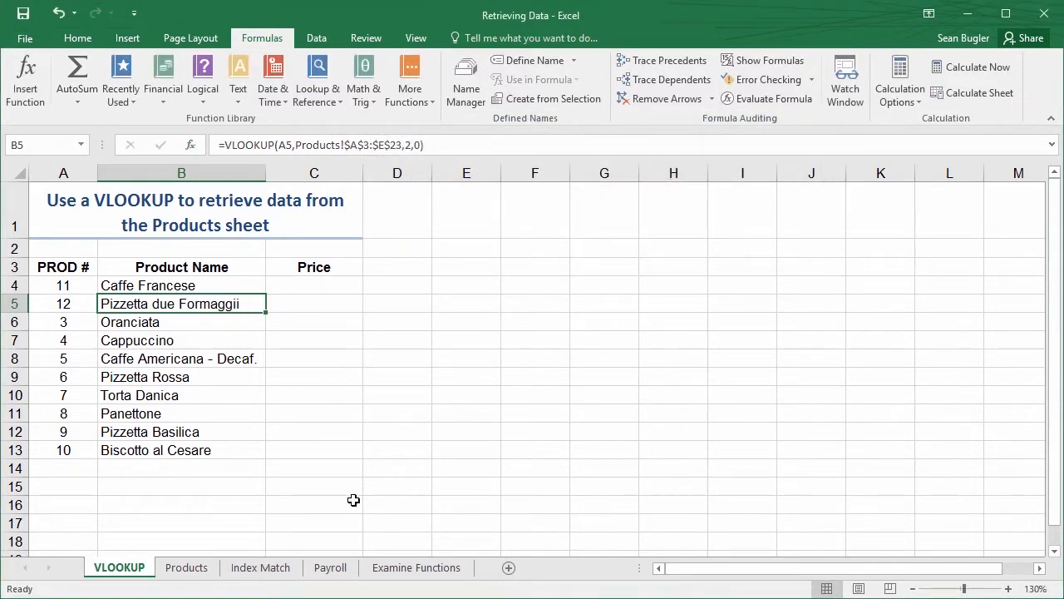
Examine the range A3:E23 on the Products sheet that the VLOOKUP uses as its table array
{"action": "left_click", "coordinate": [173, 573]}
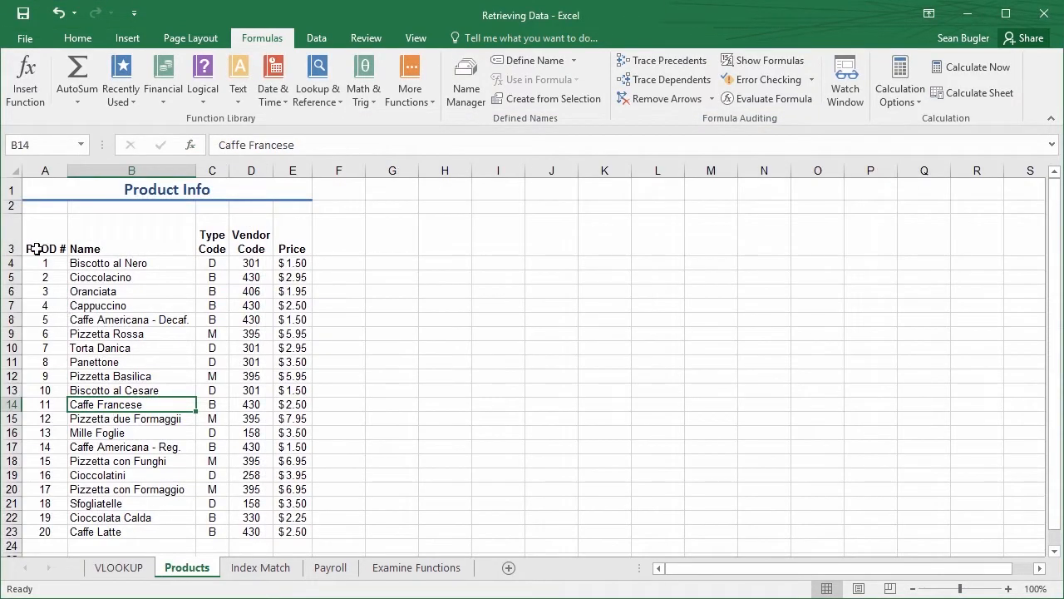
{"action": "left_click_drag", "start_coordinate": [45, 239], "coordinate": [301, 520]}
{"action": "key", "text": "ctrl+2"}
{"action": "left_click_drag", "start_coordinate": [331, 331], "coordinate": [536, 362]}
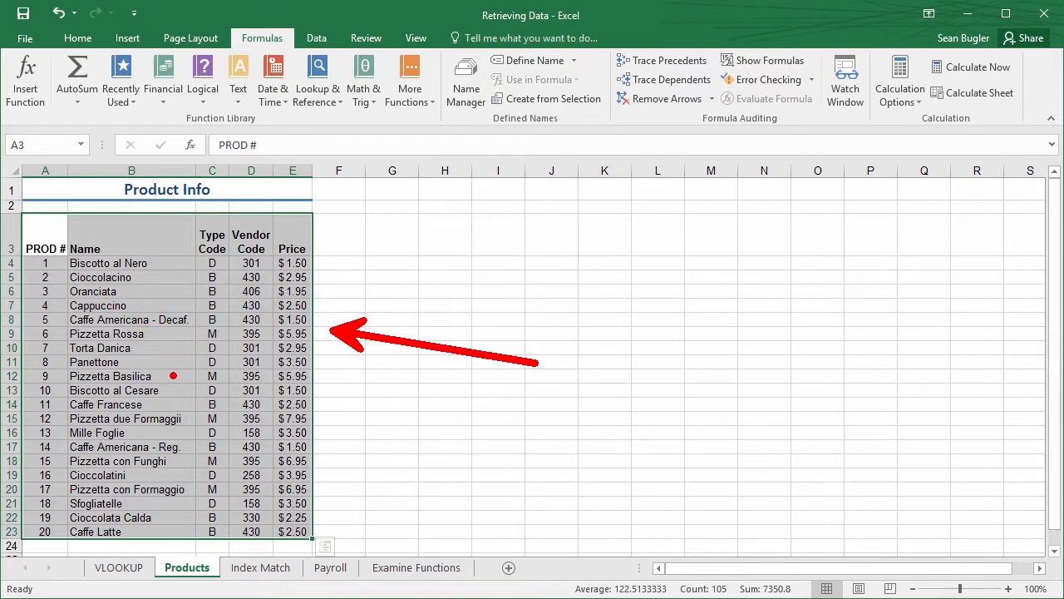
{"action": "left_click_drag", "start_coordinate": [191, 546], "coordinate": [237, 443]}
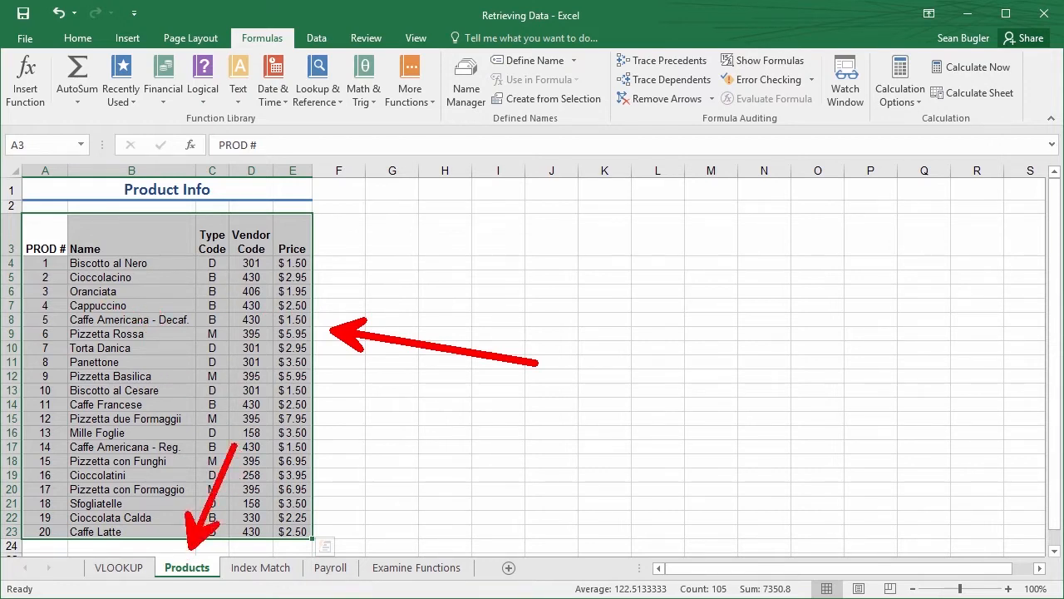
{"action": "key", "text": "ctrl+z"}
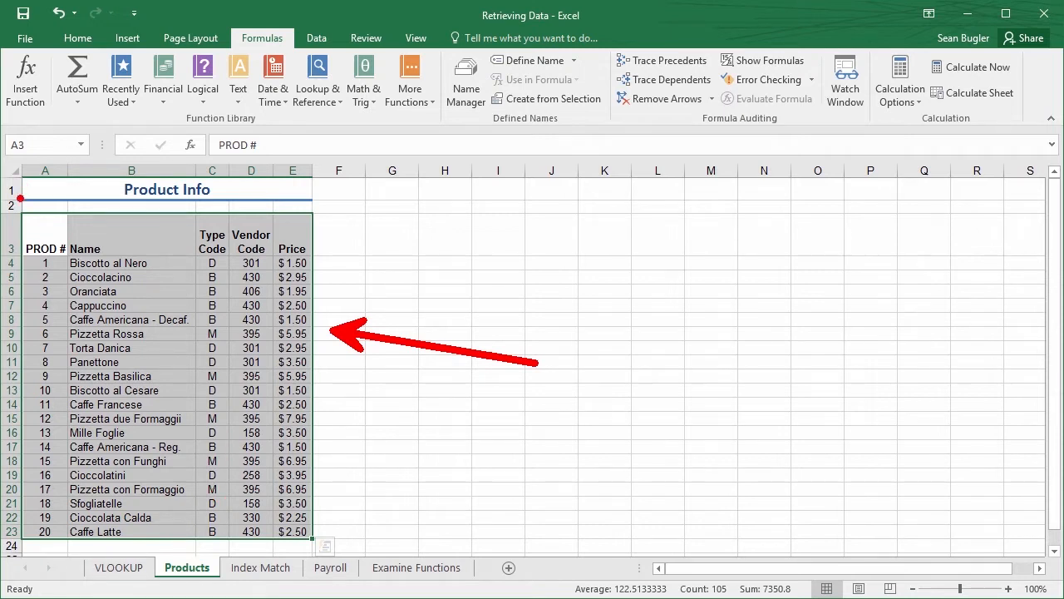
{"action": "mouse_move", "coordinate": [21, 207]}
{"action": "left_mouse_down"}
{"action": "mouse_move", "coordinate": [345, 503]}
{"action": "mouse_move", "coordinate": [327, 542]}
{"action": "left_mouse_up"}
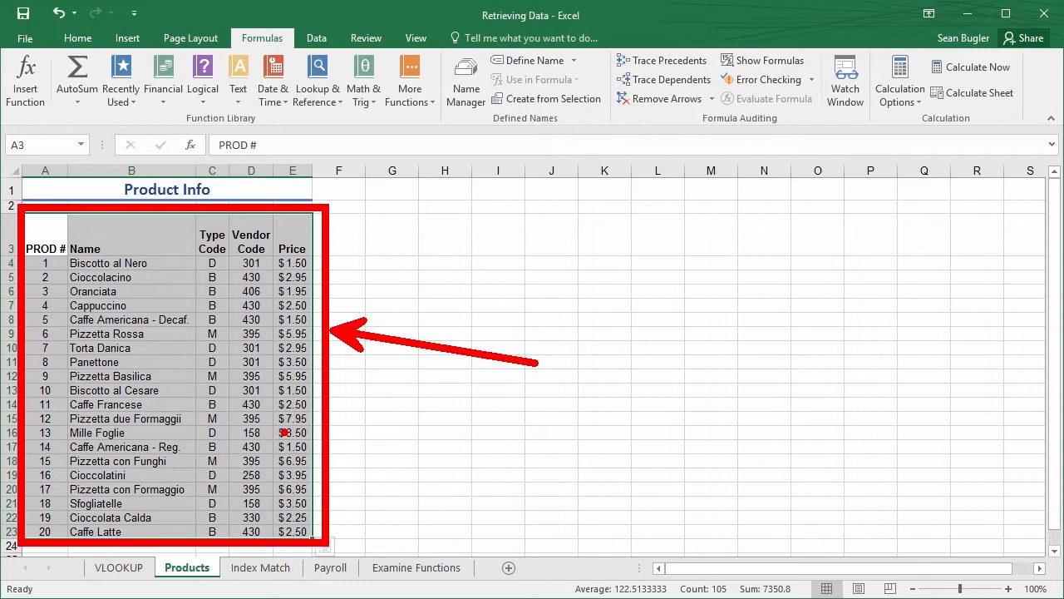
{"action": "key", "text": "Escape"}
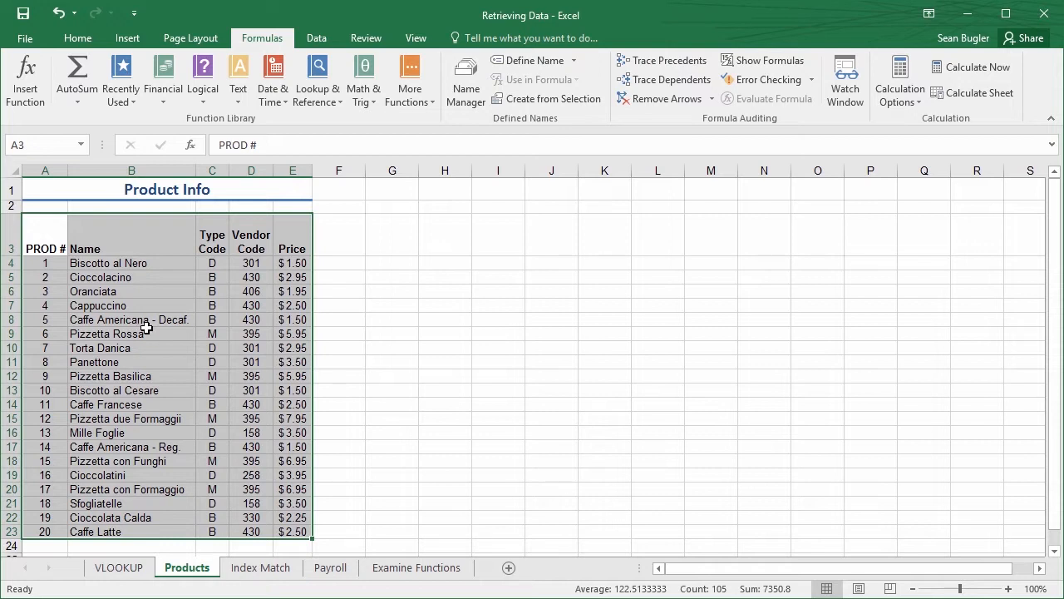
{"action": "left_click", "coordinate": [145, 329]}
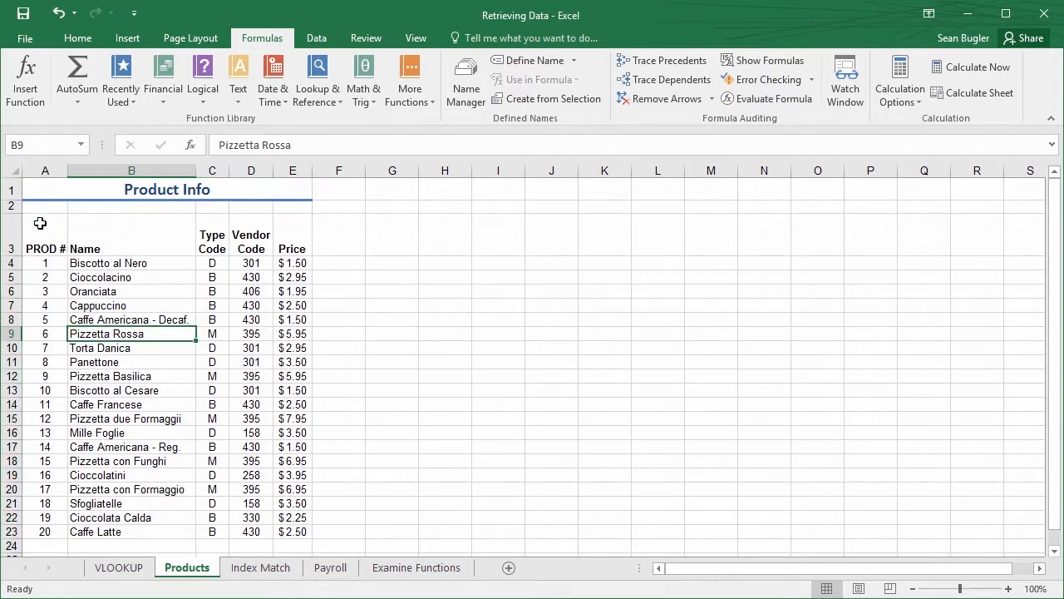
Define the workbook-scope name ProductTable for A3:E23 on the Products sheet and widen the Name Box to fit it
{"action": "left_click", "coordinate": [60, 247]}
{"action": "left_click_drag", "start_coordinate": [60, 247], "coordinate": [314, 514]}
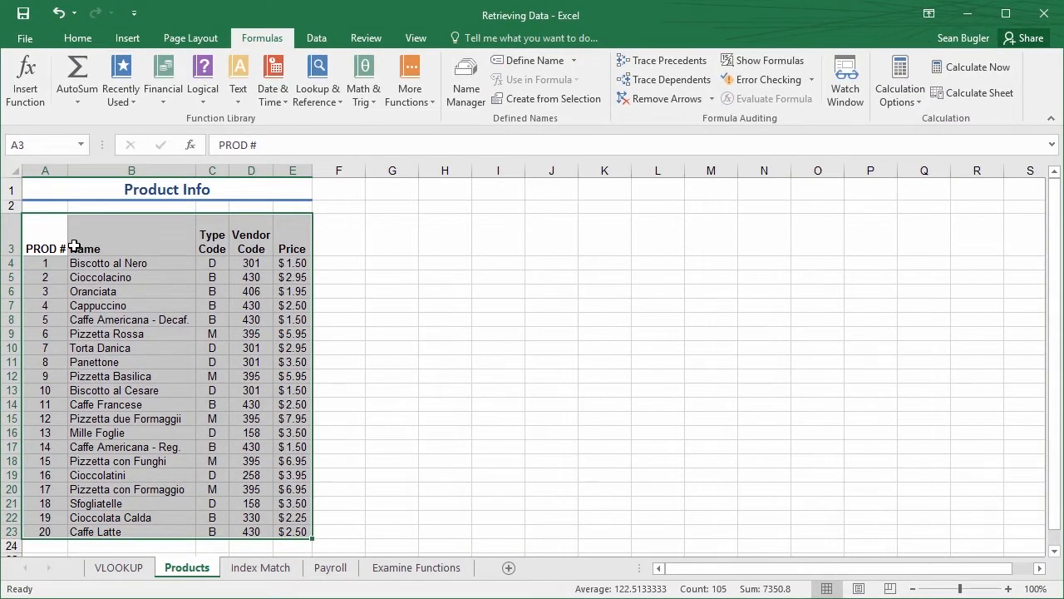
{"action": "left_click", "coordinate": [535, 67]}
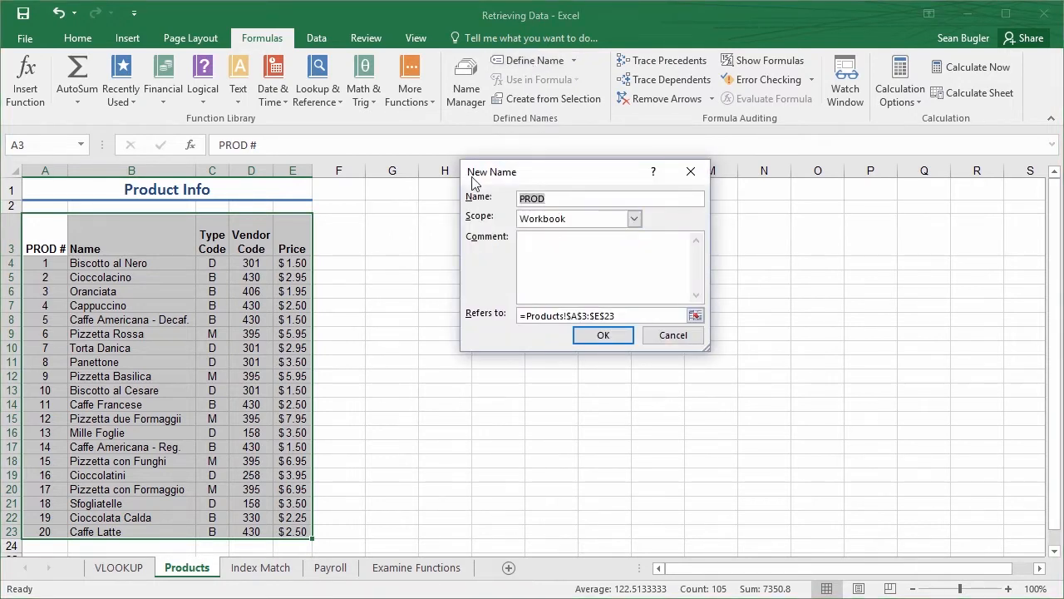
{"action": "left_click_drag", "start_coordinate": [537, 176], "coordinate": [419, 208]}
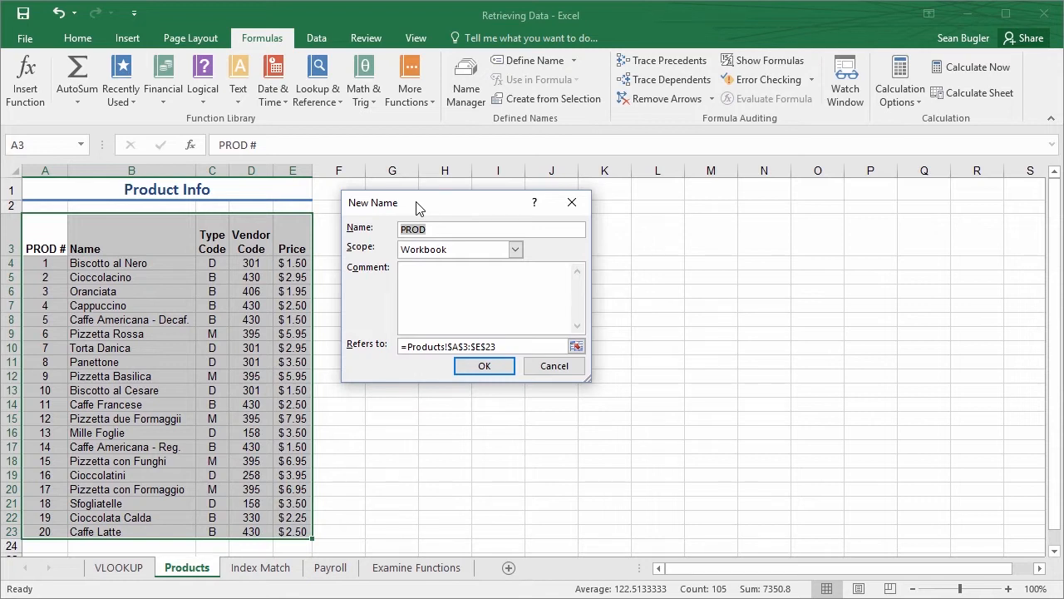
{"action": "type", "text": "ProductTable"}
{"action": "key", "text": "ctrl+2"}
{"action": "left_click_drag", "start_coordinate": [390, 360], "coordinate": [310, 445]}
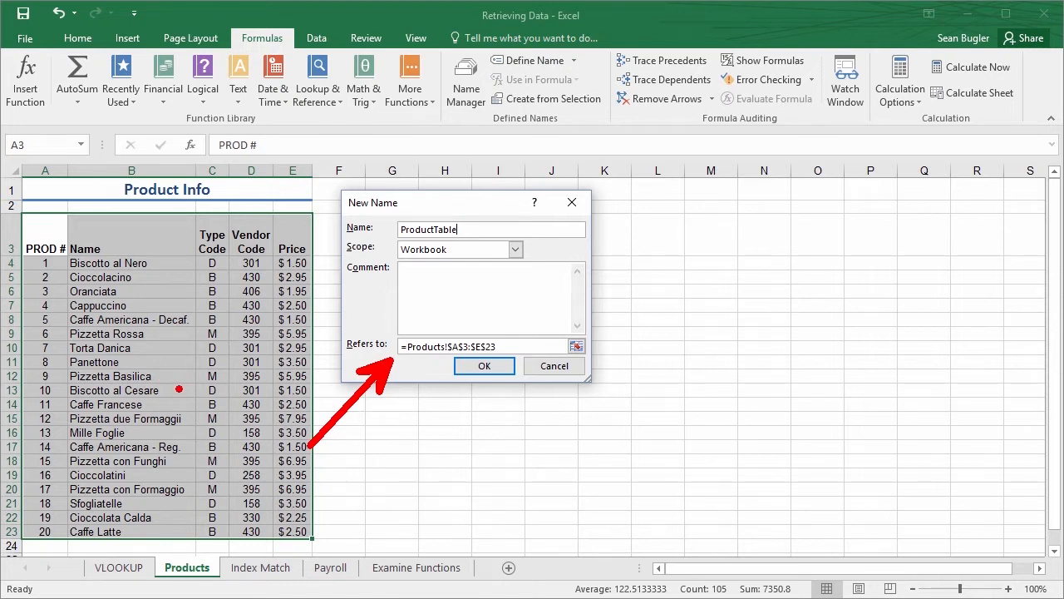
{"action": "key", "text": "Escape"}
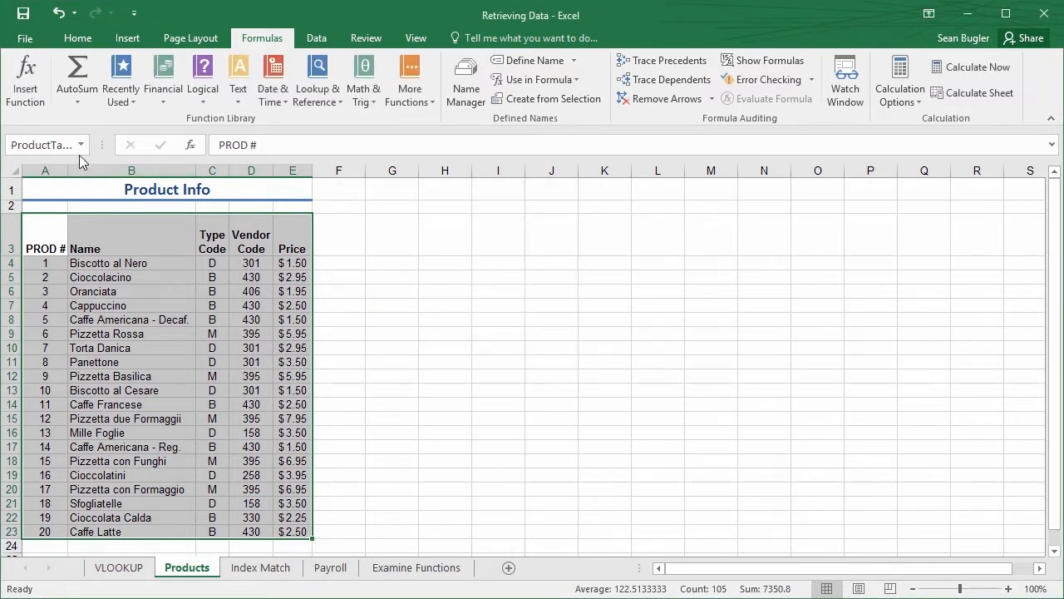
{"action": "left_click_drag", "start_coordinate": [98, 144], "coordinate": [148, 145]}
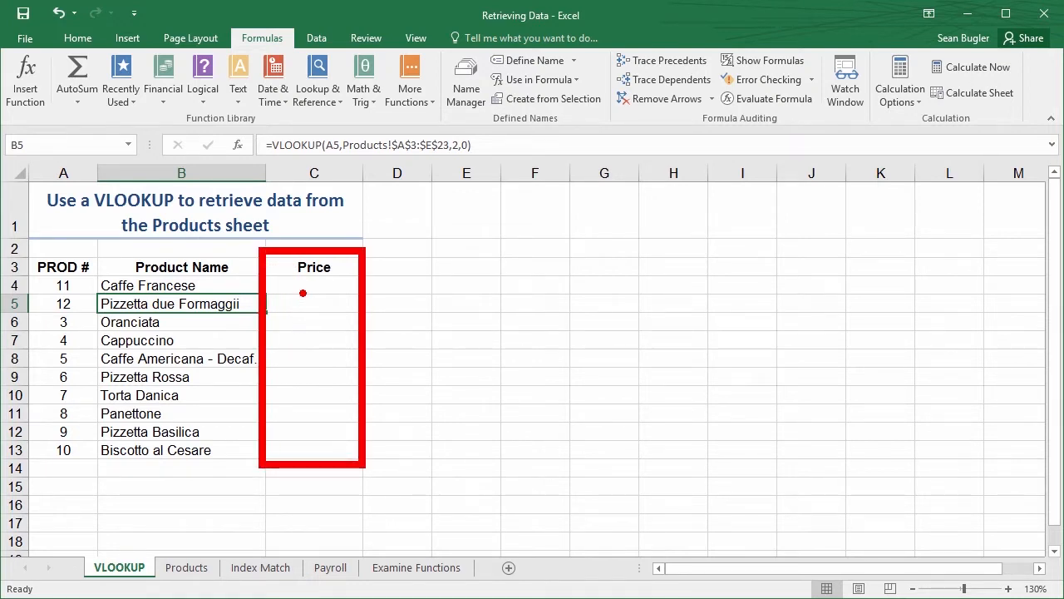
Insert a VLOOKUP function in C4 of the VLOOKUP sheet with A4 as its lookup value
{"action": "left_click", "coordinate": [320, 289]}
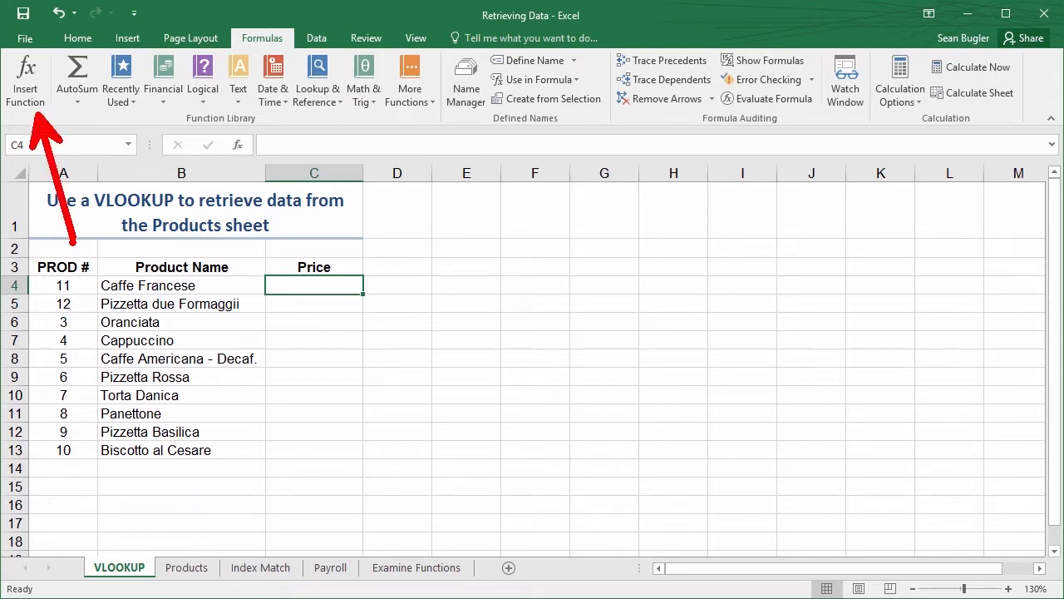
{"action": "left_click", "coordinate": [38, 91]}
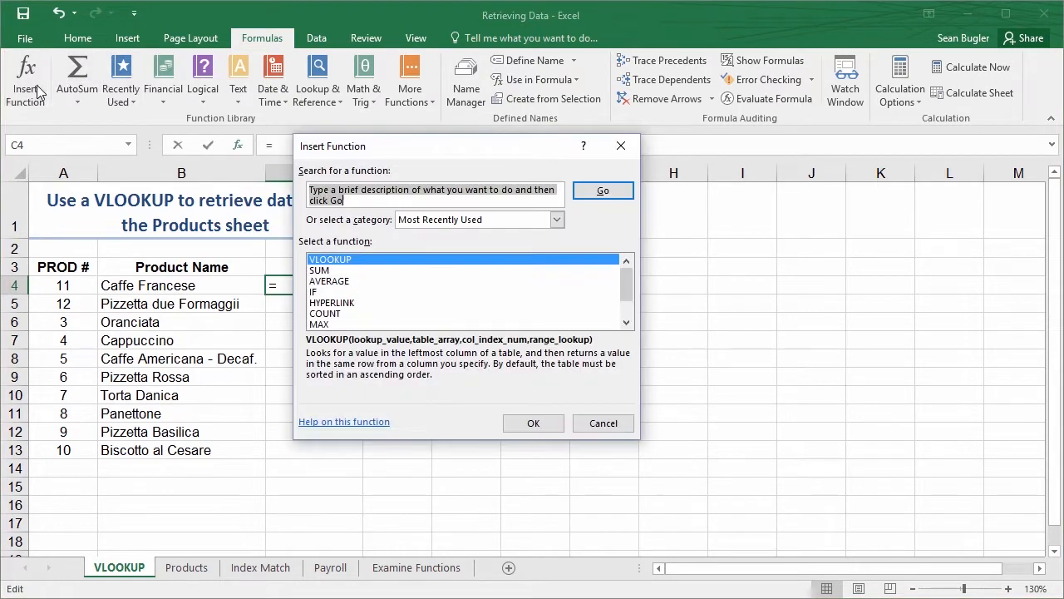
{"action": "left_click", "coordinate": [319, 262]}
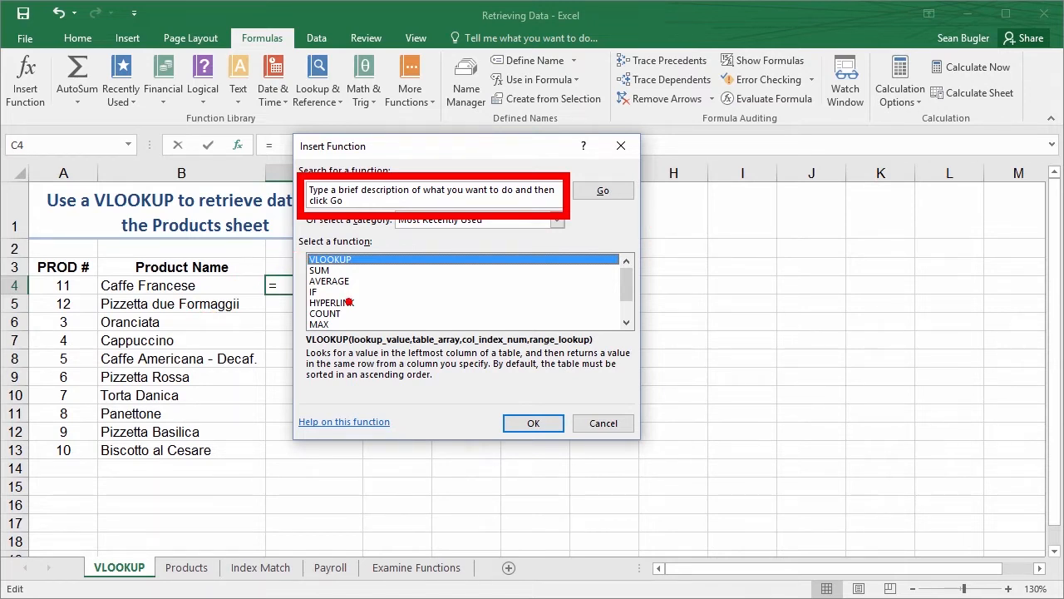
{"action": "left_click", "coordinate": [533, 423]}
{"action": "left_click_drag", "start_coordinate": [345, 179], "coordinate": [523, 194]}
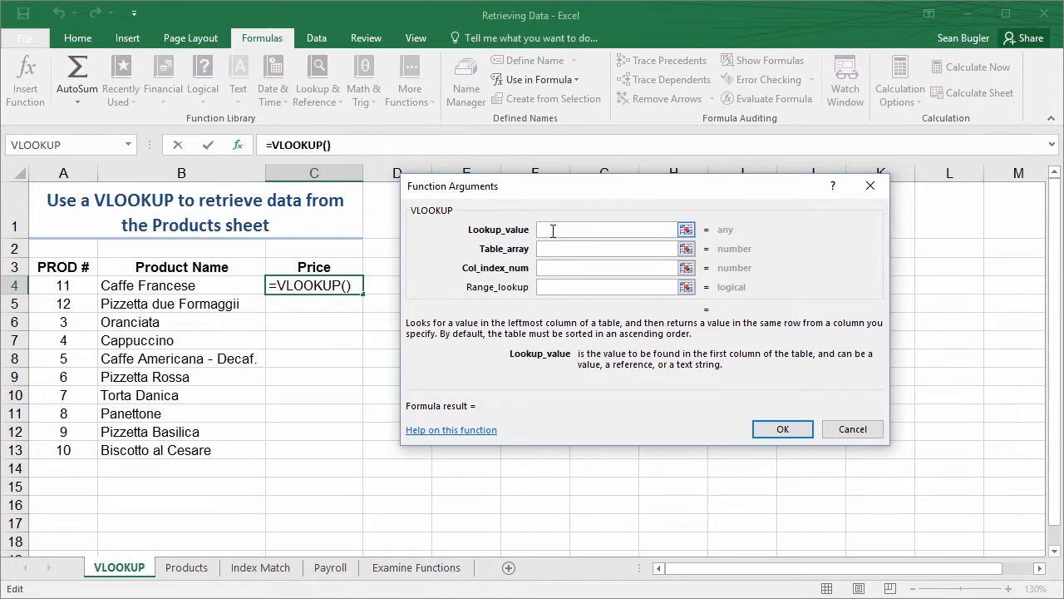
{"action": "left_click", "coordinate": [53, 288]}
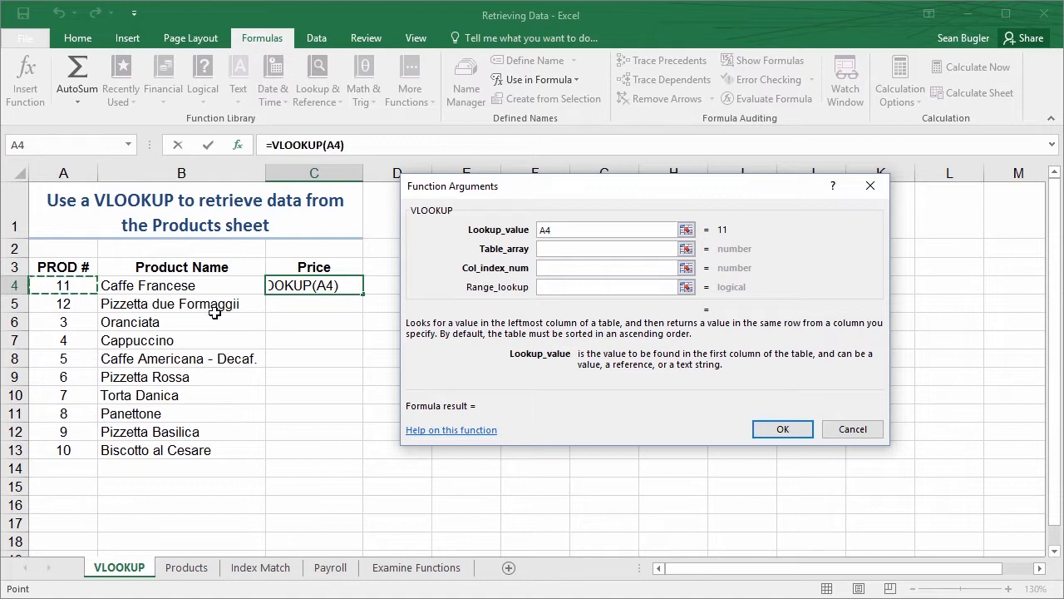
Set the table array of C4's VLOOKUP to the defined name ProductTable
{"action": "left_click", "coordinate": [564, 250]}
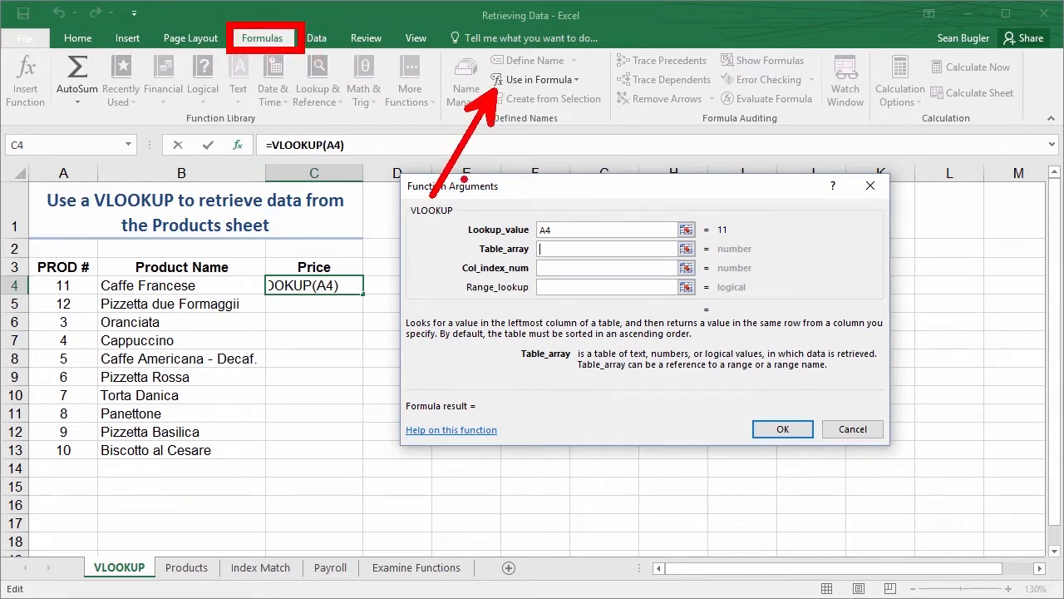
{"action": "left_click", "coordinate": [521, 80]}
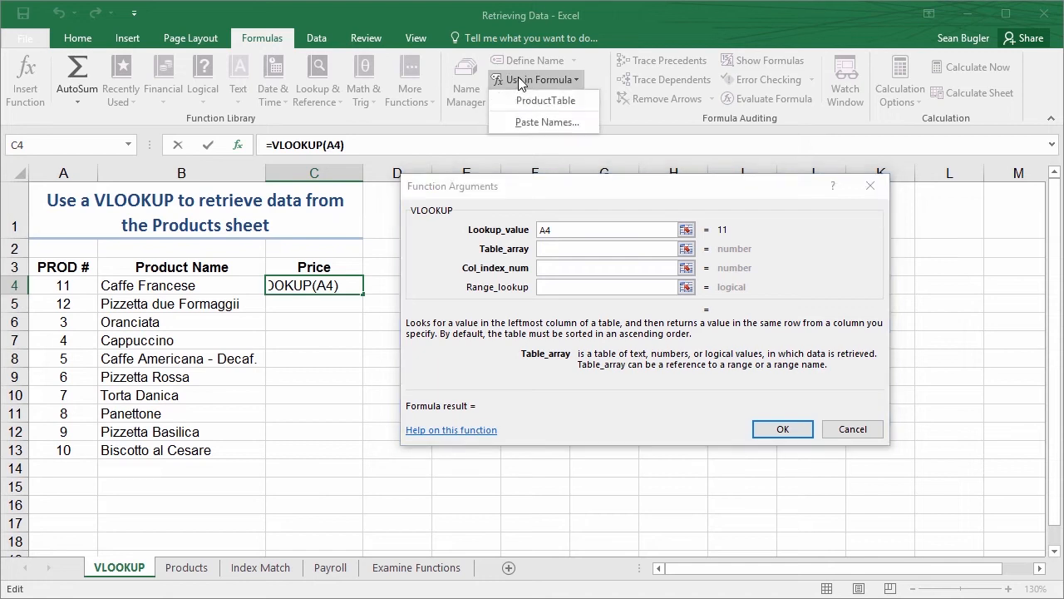
{"action": "left_click", "coordinate": [575, 82]}
{"action": "left_click", "coordinate": [560, 249]}
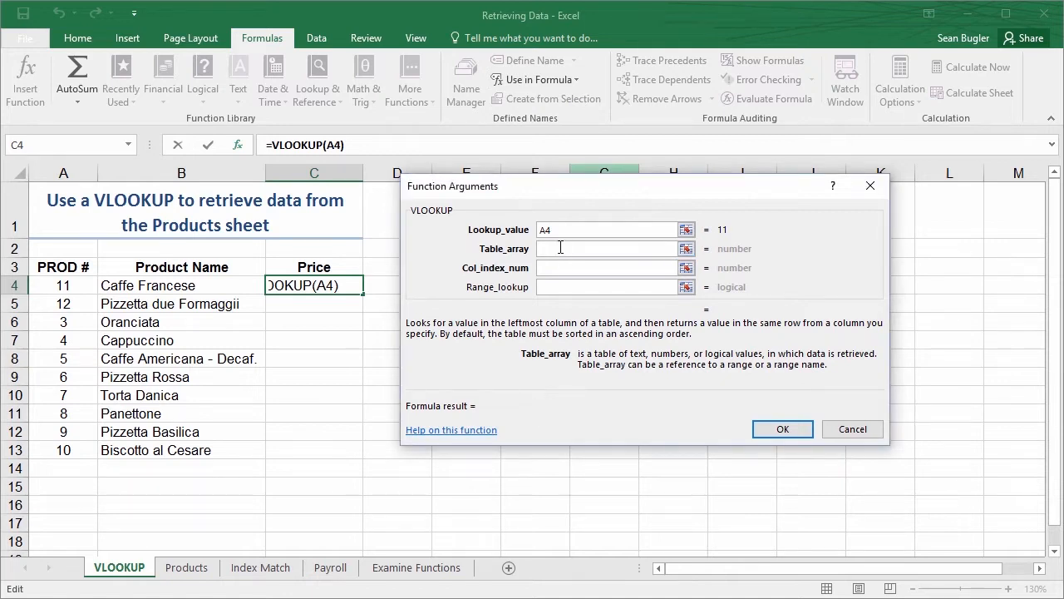
{"action": "key", "text": "F3"}
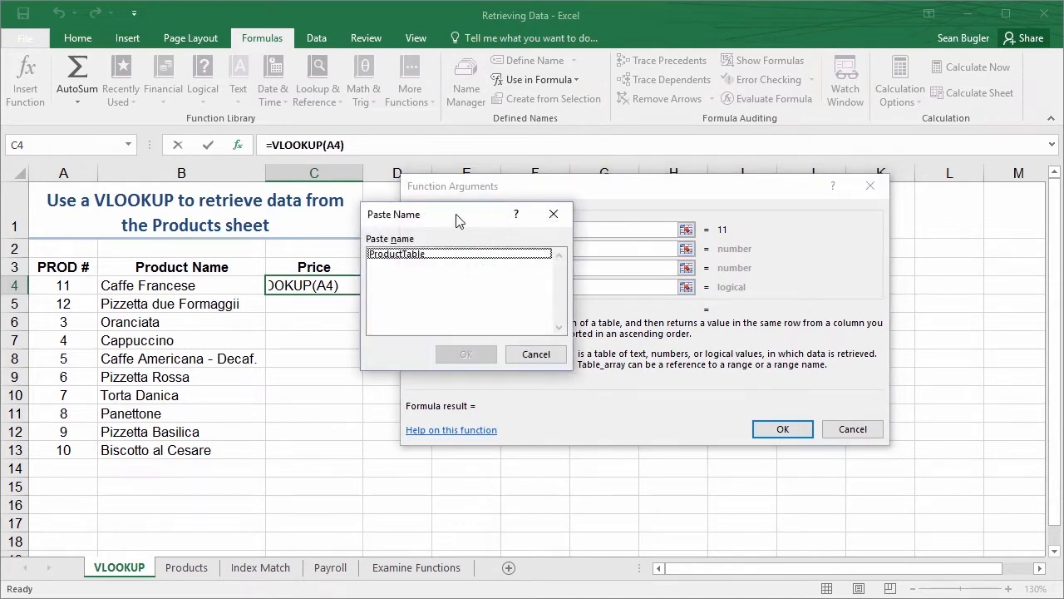
{"action": "left_click_drag", "start_coordinate": [563, 223], "coordinate": [812, 192]}
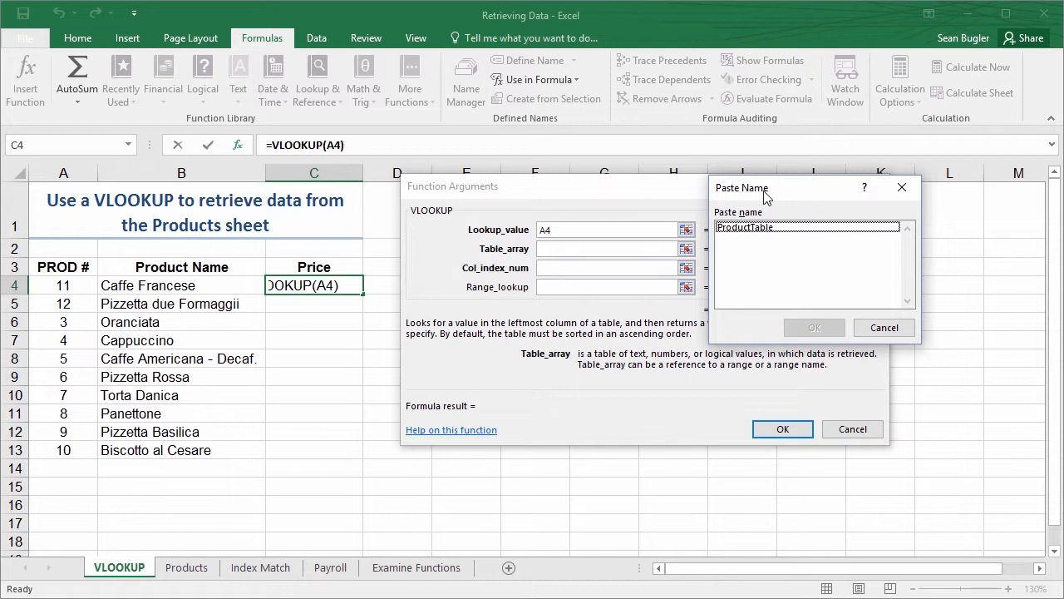
{"action": "left_click", "coordinate": [760, 228]}
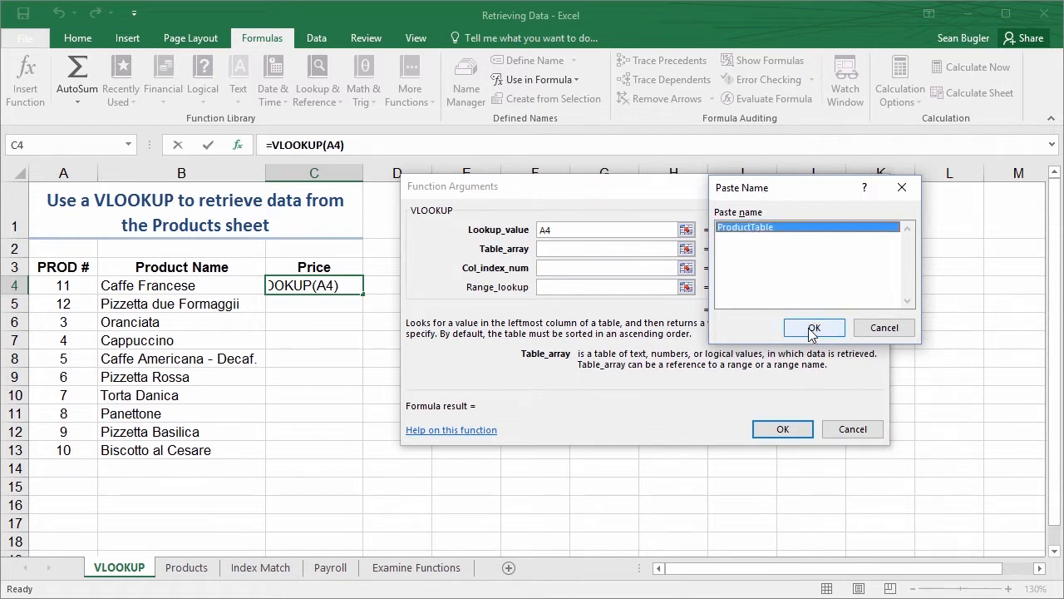
{"action": "left_click", "coordinate": [814, 327]}
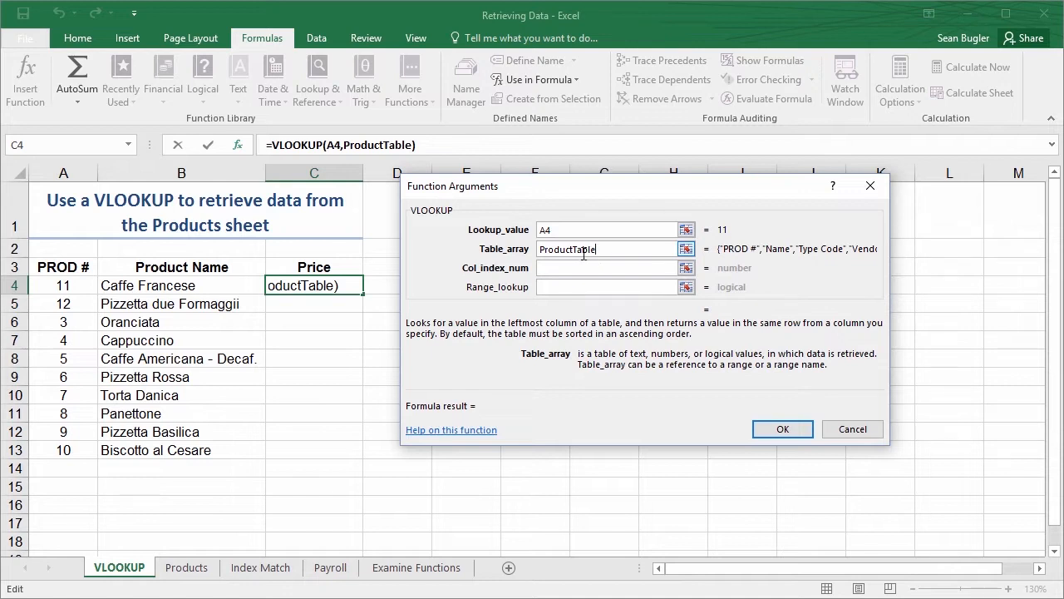
Examine the column positions from PROD # to Price in the Products table to determine the VLOOKUP's column index
{"action": "left_click_drag", "start_coordinate": [707, 233], "coordinate": [899, 265]}
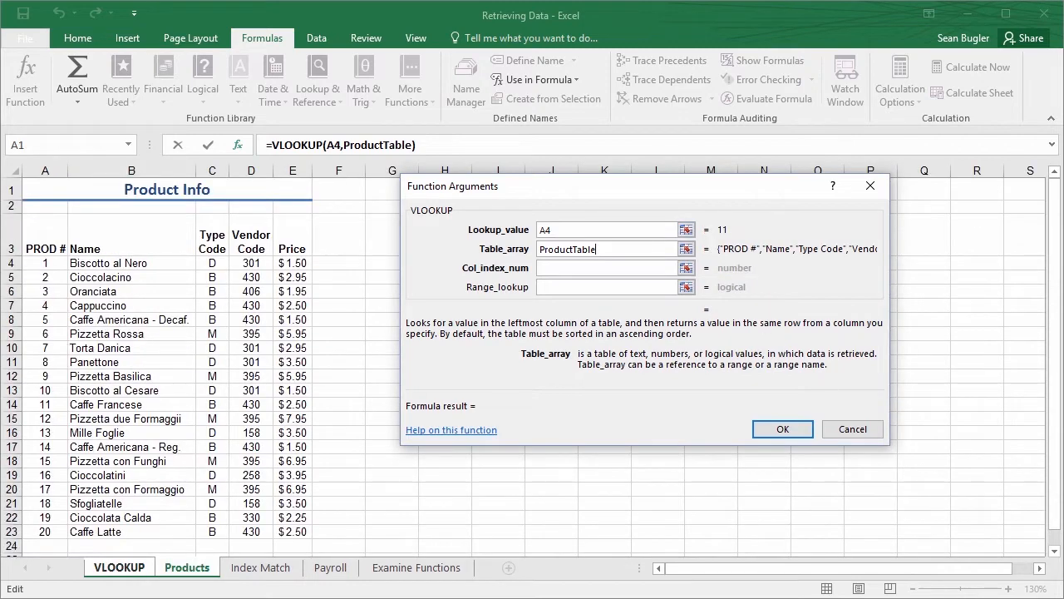
{"action": "left_click", "coordinate": [580, 267]}
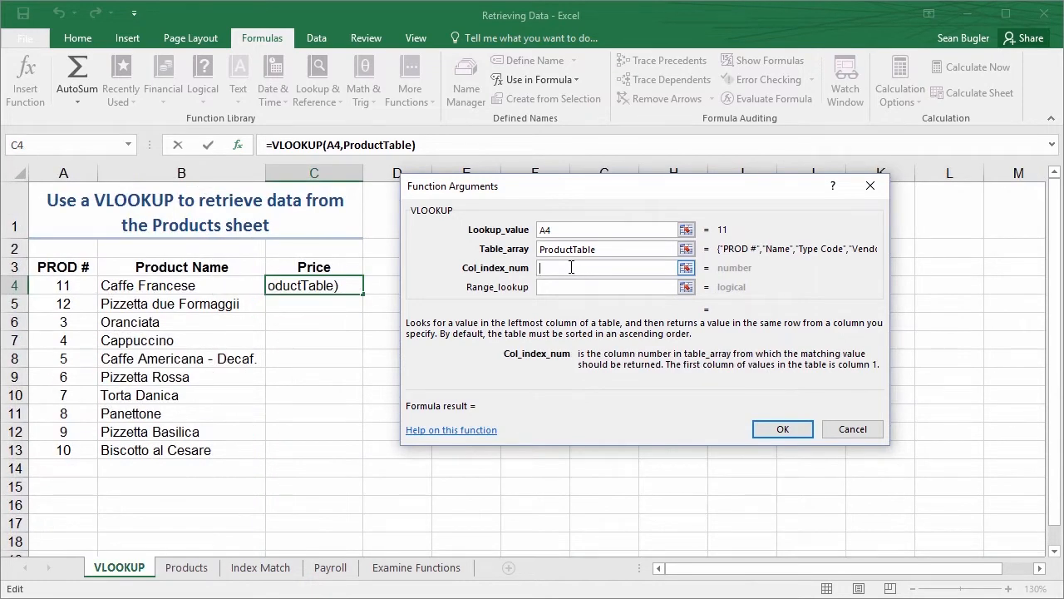
{"action": "left_click", "coordinate": [185, 568]}
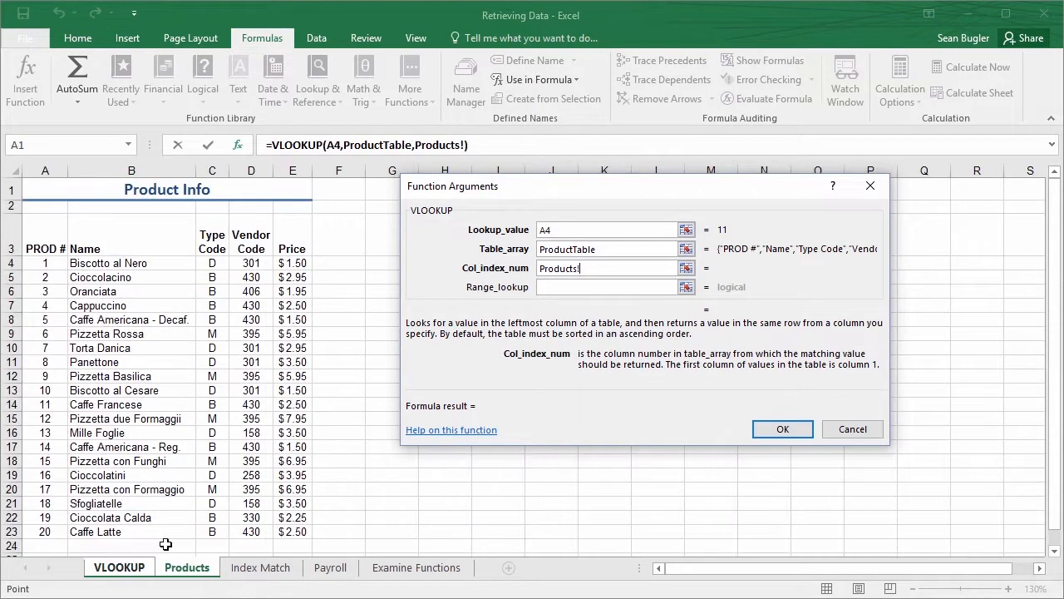
{"action": "left_click", "coordinate": [39, 219]}
{"action": "type", "text": "123    4    5"}
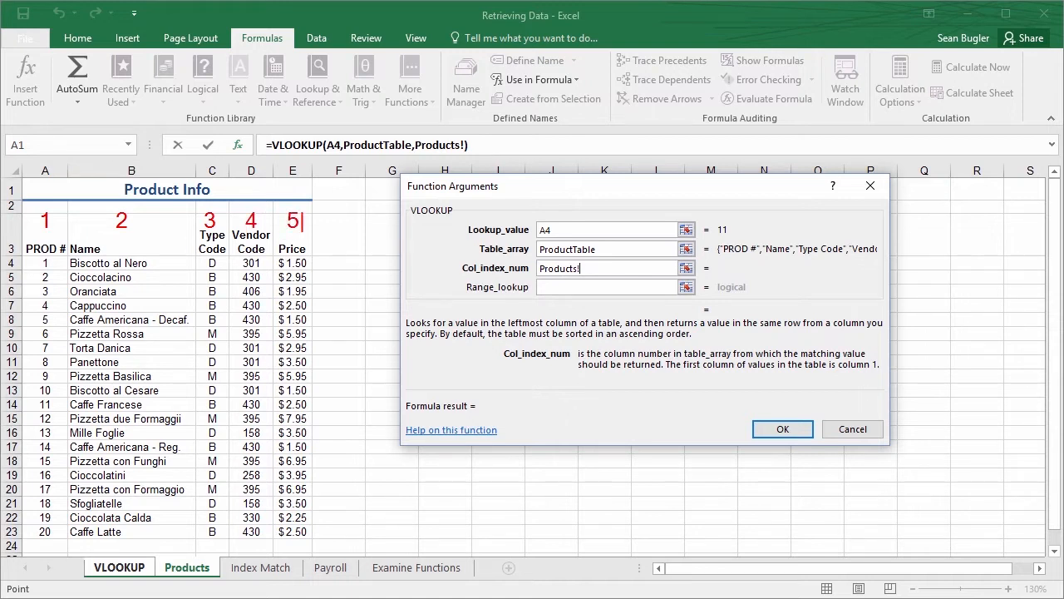
{"action": "key", "text": "Escape"}
{"action": "mouse_move", "coordinate": [21, 207]}
{"action": "left_mouse_down"}
{"action": "mouse_move", "coordinate": [331, 486]}
{"action": "mouse_move", "coordinate": [333, 552]}
{"action": "left_mouse_up"}
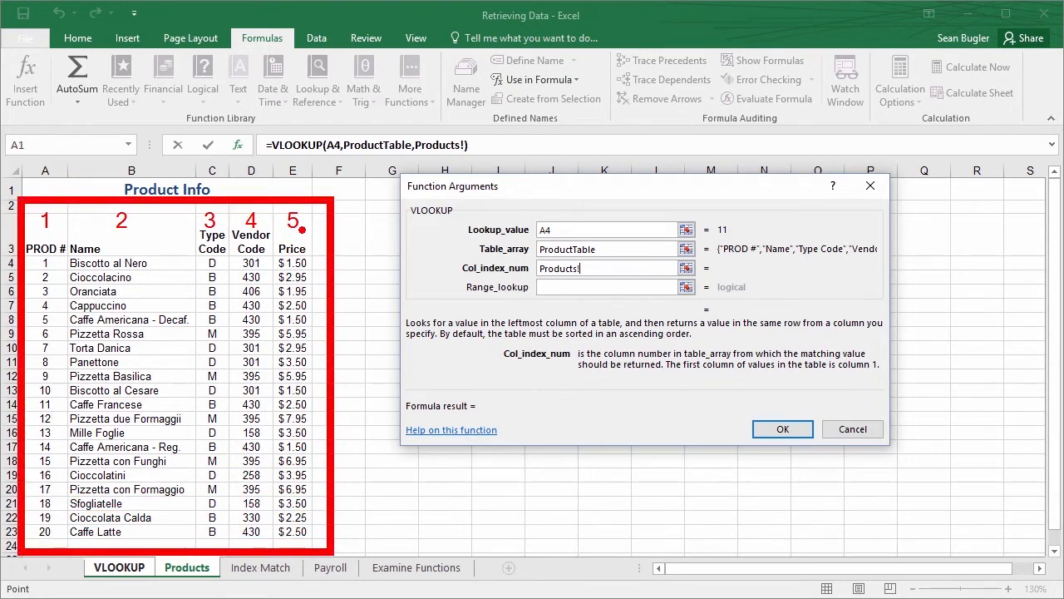
{"action": "left_click_drag", "start_coordinate": [305, 233], "coordinate": [360, 281]}
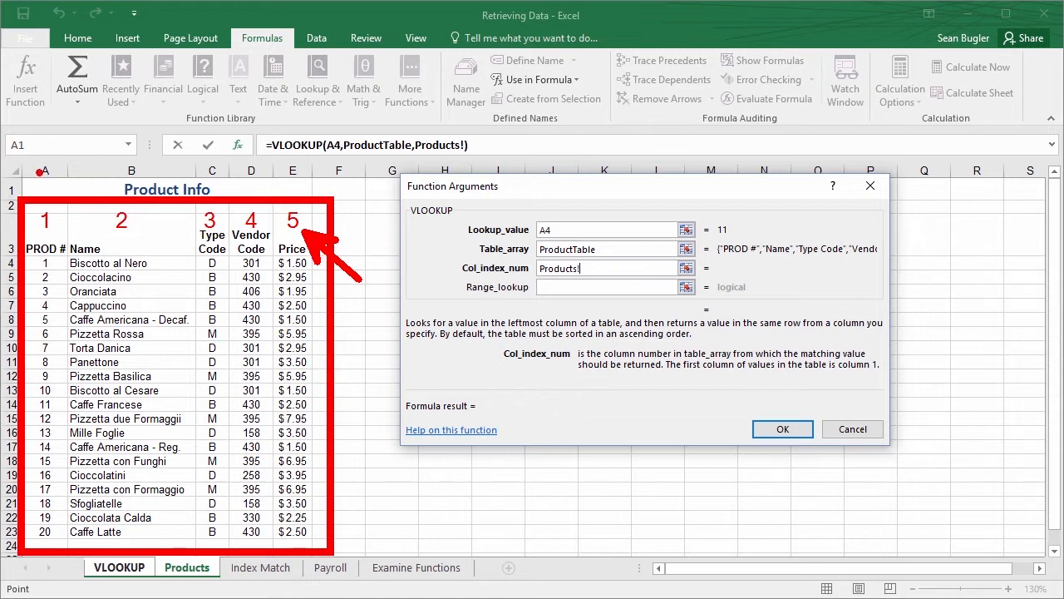
{"action": "left_click_drag", "start_coordinate": [33, 169], "coordinate": [306, 167]}
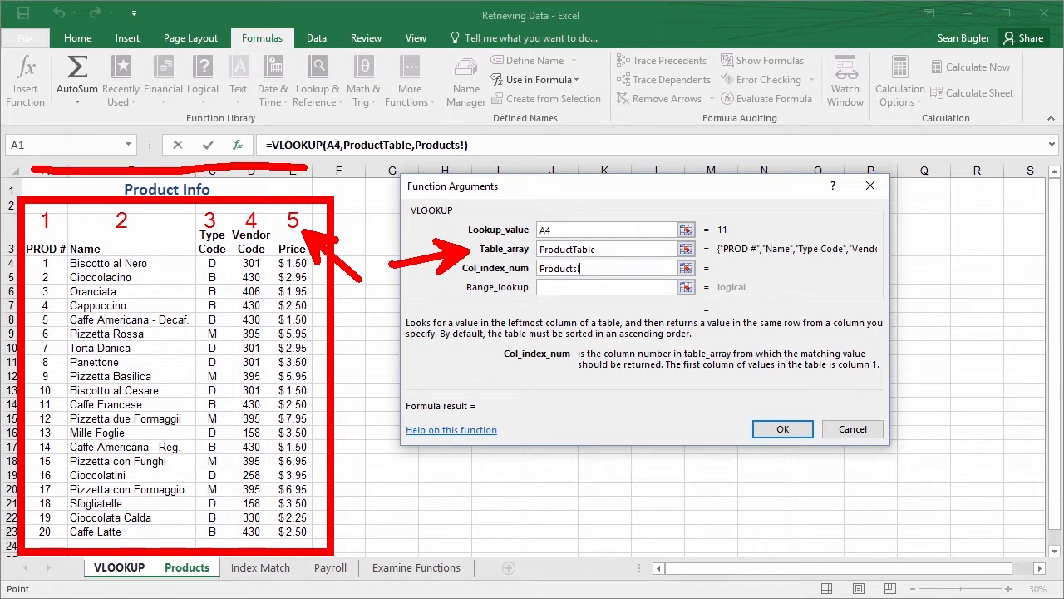
{"action": "key", "text": "Escape"}
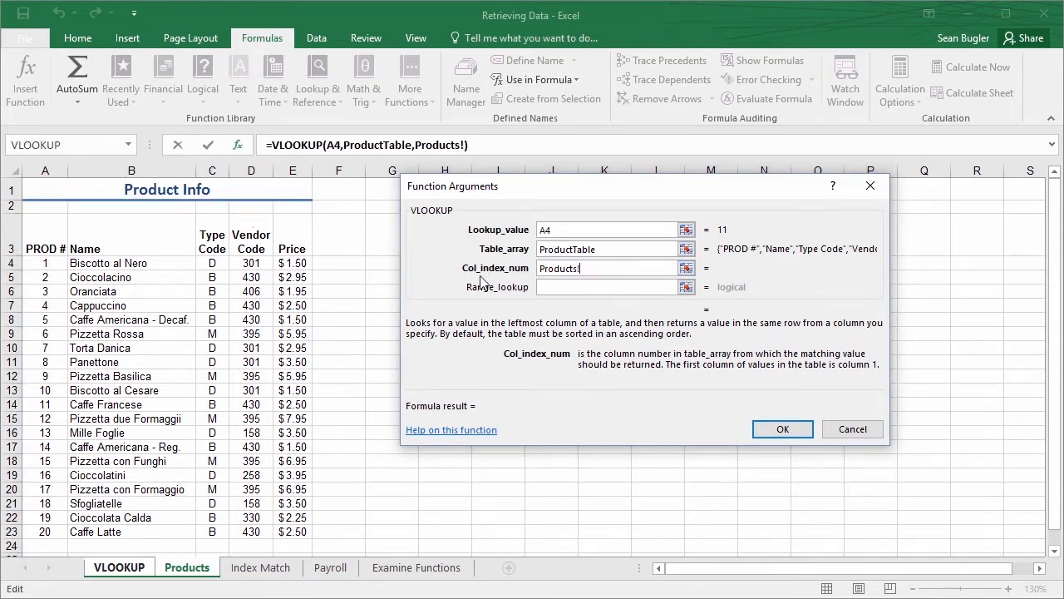
Replace the column index entry of C4's VLOOKUP with 5
{"action": "key", "text": "BackSpace"}
{"action": "key", "text": "BackSpace"}
{"action": "key", "text": "BackSpace"}
{"action": "key", "text": "BackSpace"}
{"action": "key", "text": "BackSpace"}
{"action": "key", "text": "BackSpace"}
{"action": "key", "text": "BackSpace"}
{"action": "key", "text": "BackSpace"}
{"action": "key", "text": "BackSpace"}
{"action": "type", "text": "5"}
{"action": "key", "text": "Tab"}
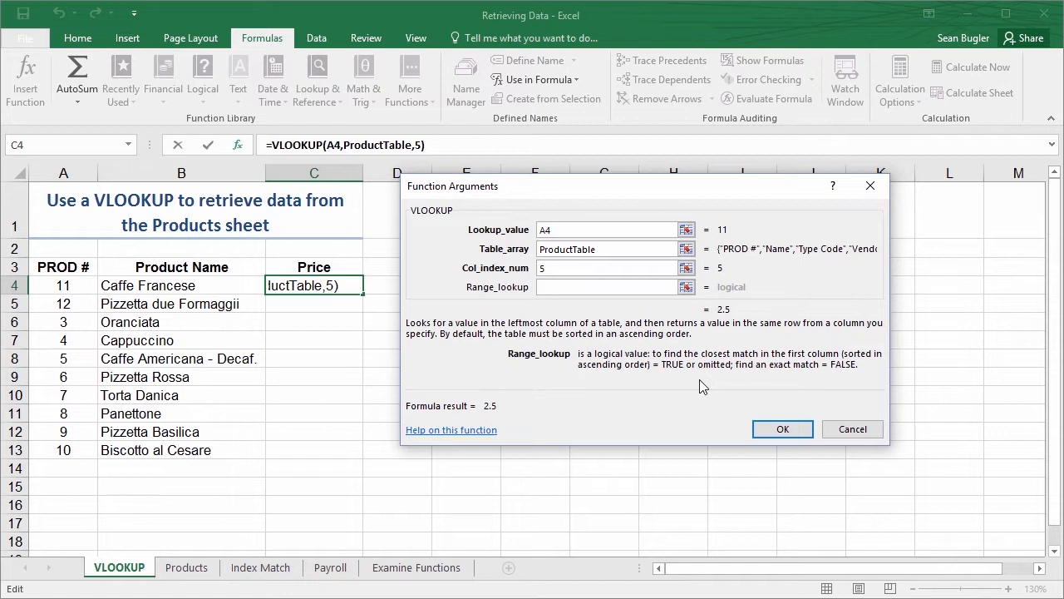
Set the range lookup of C4's VLOOKUP to 0 and complete the function
{"action": "type", "text": "false"}
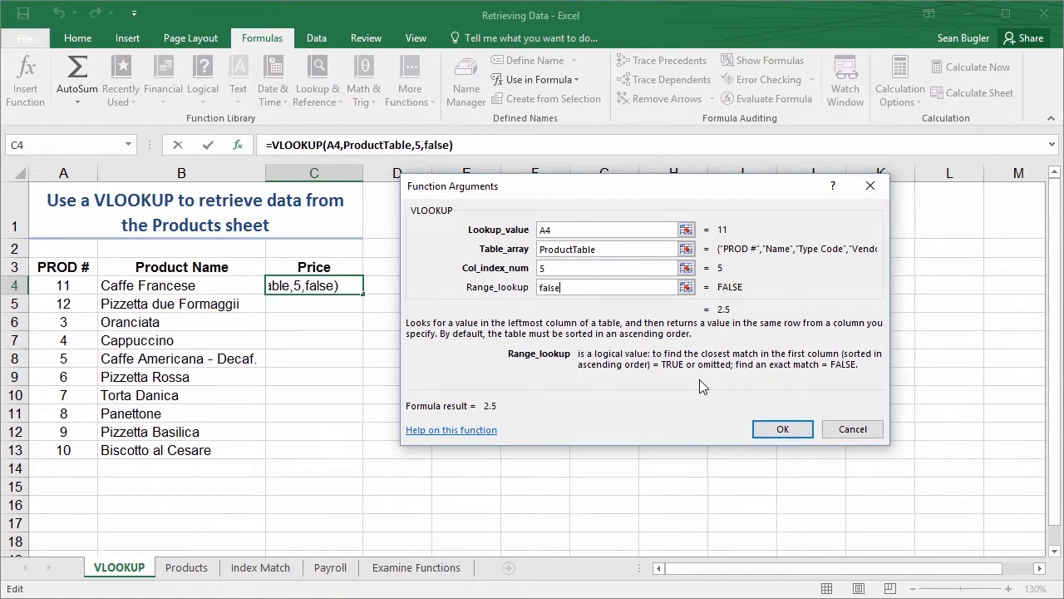
{"action": "key", "text": "BackSpace"}
{"action": "key", "text": "BackSpace"}
{"action": "key", "text": "BackSpace"}
{"action": "key", "text": "BackSpace"}
{"action": "key", "text": "BackSpace"}
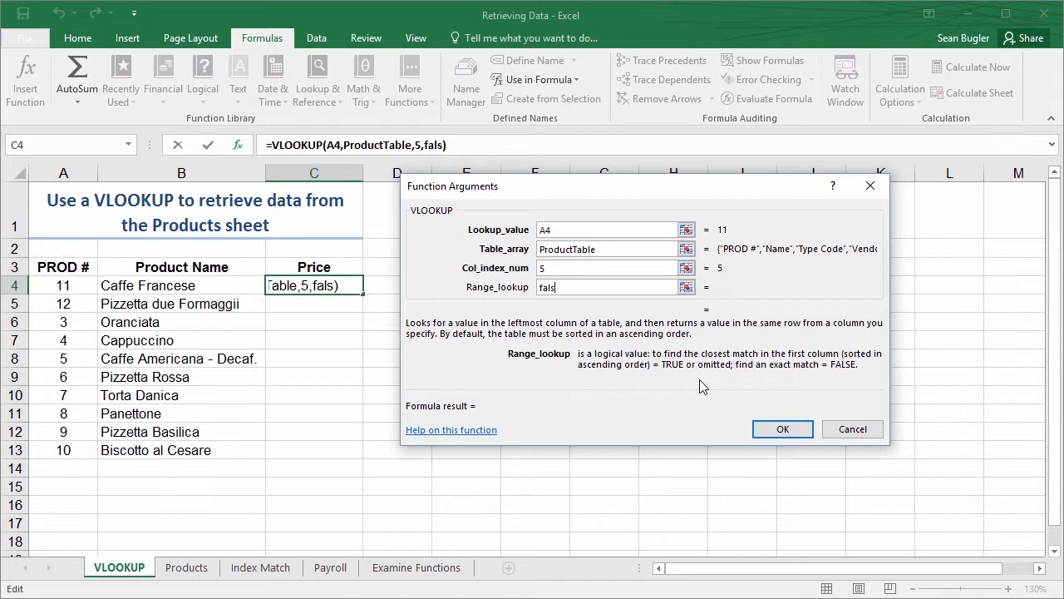
{"action": "type", "text": "0"}
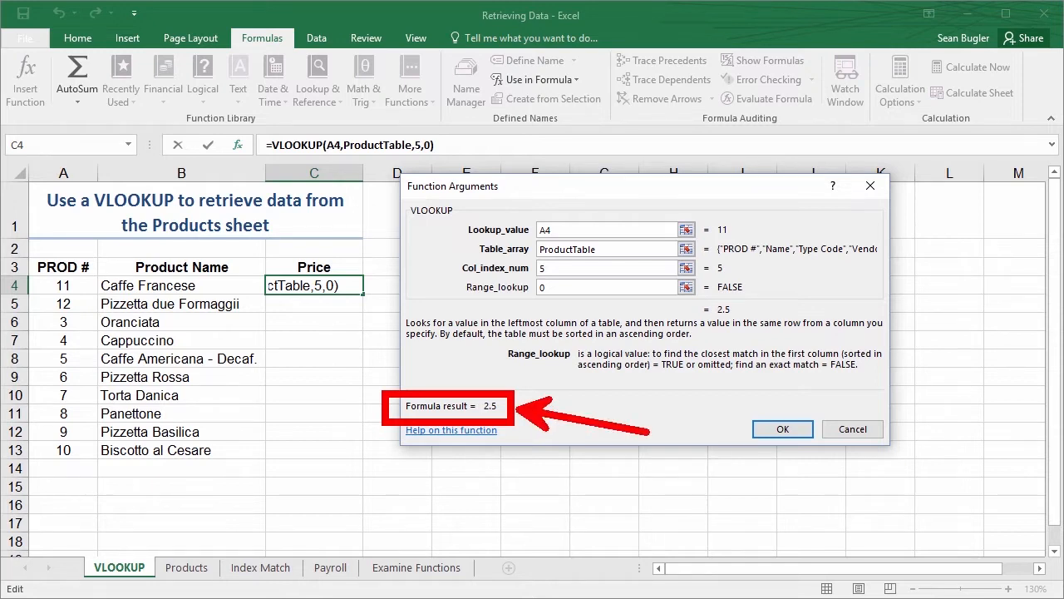
{"action": "left_click", "coordinate": [766, 429]}
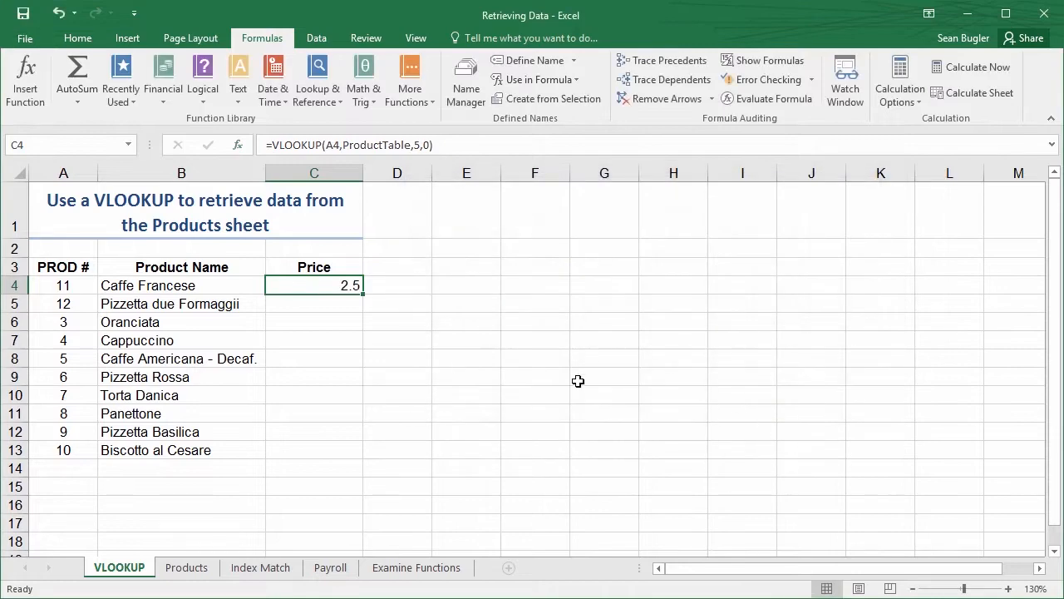
Check the Caffe Francese row, A14:E14, on the Products sheet against the price retrieved on the VLOOKUP sheet
{"action": "left_click", "coordinate": [187, 567]}
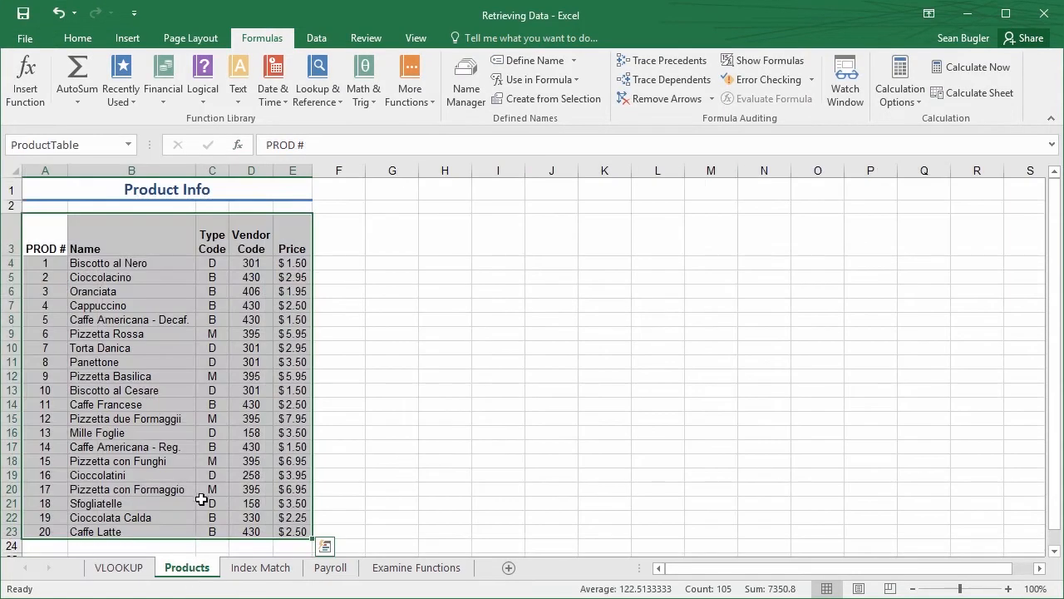
{"action": "left_click", "coordinate": [342, 277]}
{"action": "left_click_drag", "start_coordinate": [55, 403], "coordinate": [300, 406]}
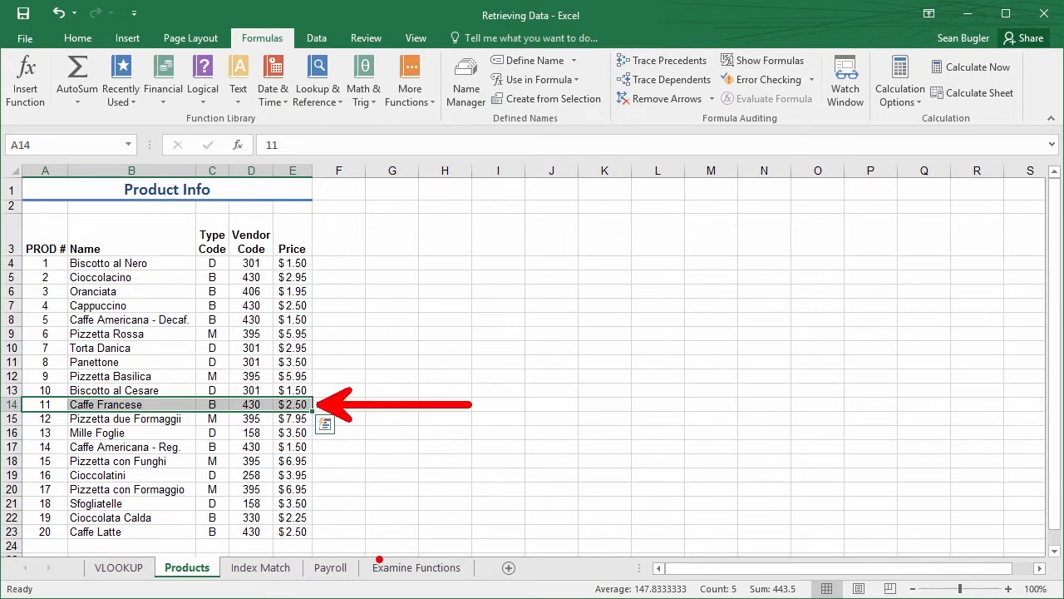
{"action": "left_click", "coordinate": [119, 567]}
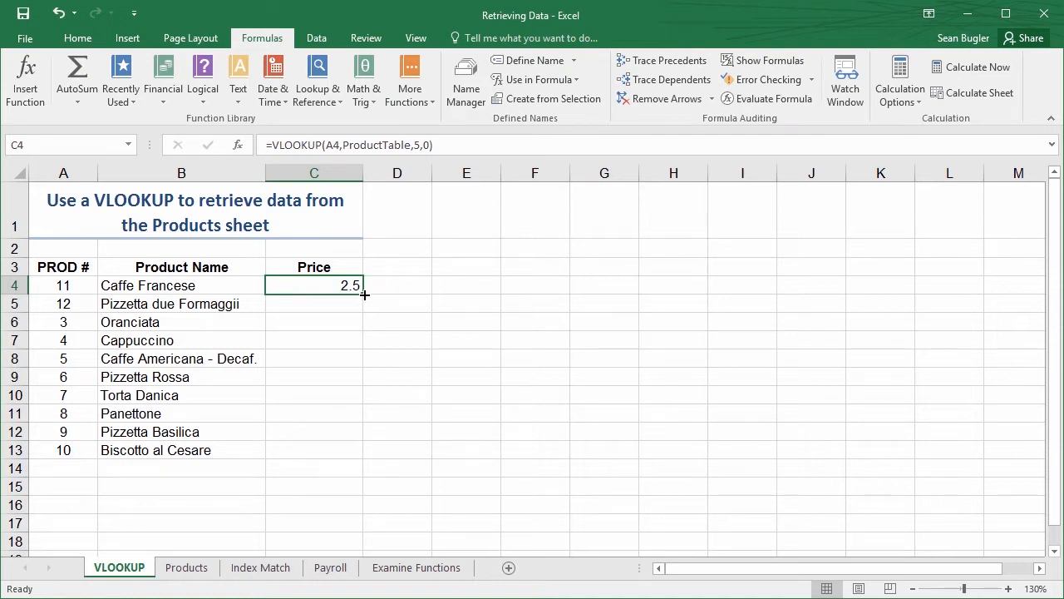
Fill the VLOOKUP formula from C4 down to C13 and format the prices as Currency
{"action": "left_click_drag", "start_coordinate": [364, 294], "coordinate": [356, 453]}
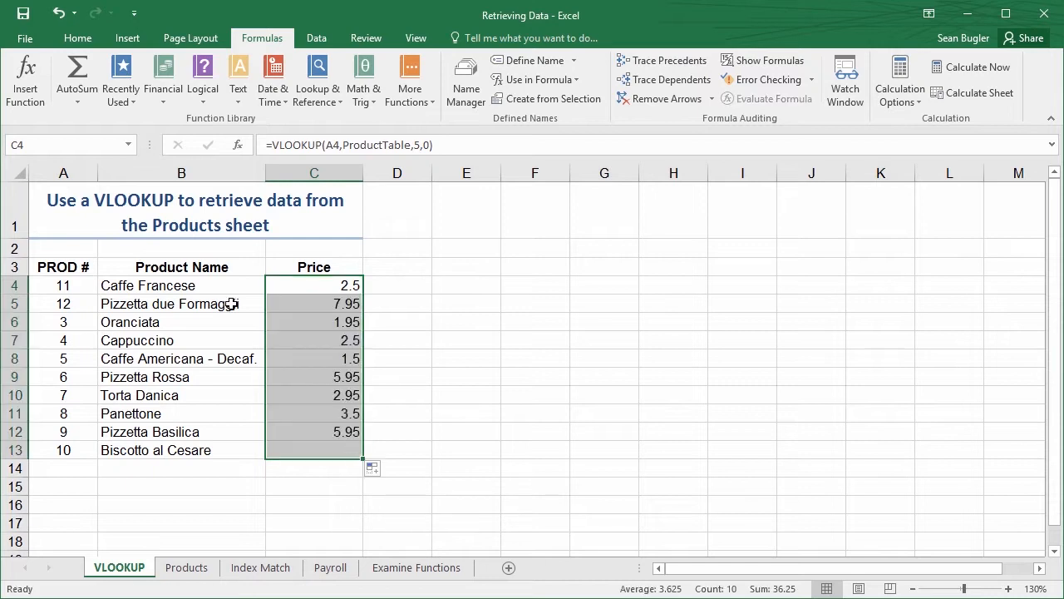
{"action": "left_click", "coordinate": [77, 38]}
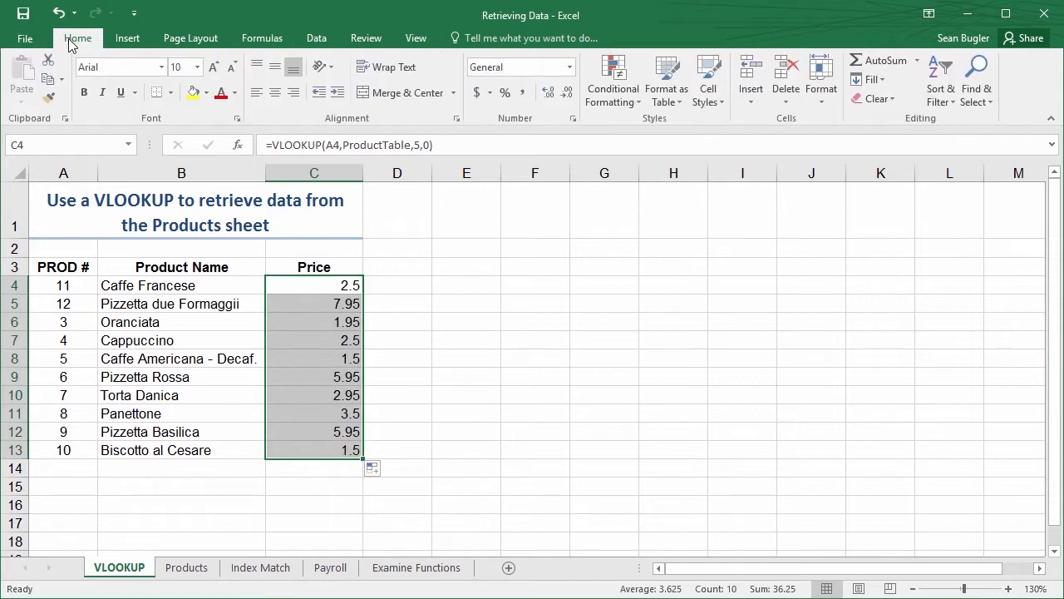
{"action": "left_click", "coordinate": [570, 66]}
{"action": "left_click", "coordinate": [550, 164]}
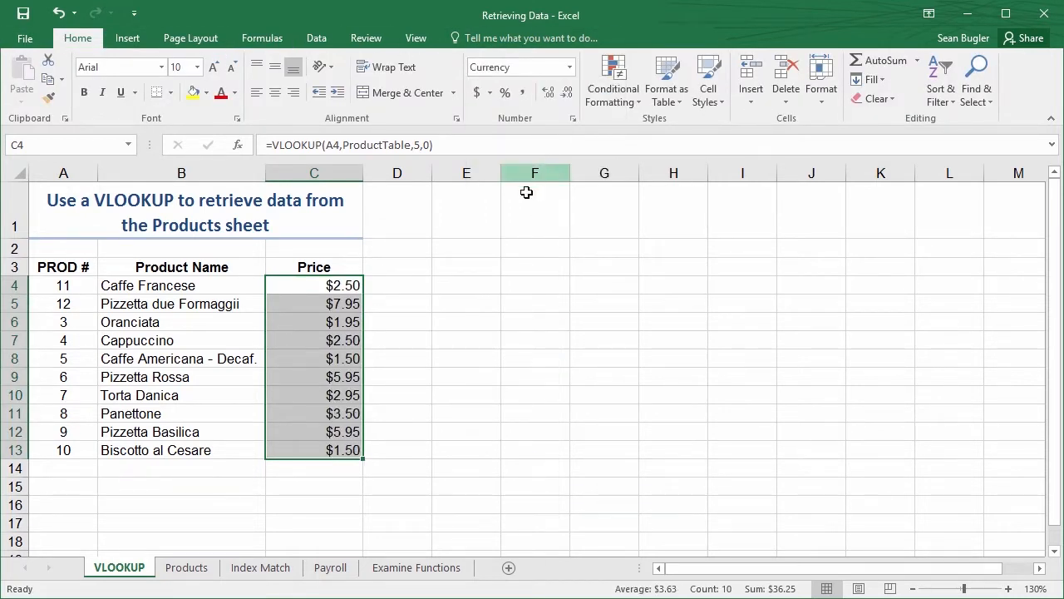
{"action": "left_click", "coordinate": [408, 235]}
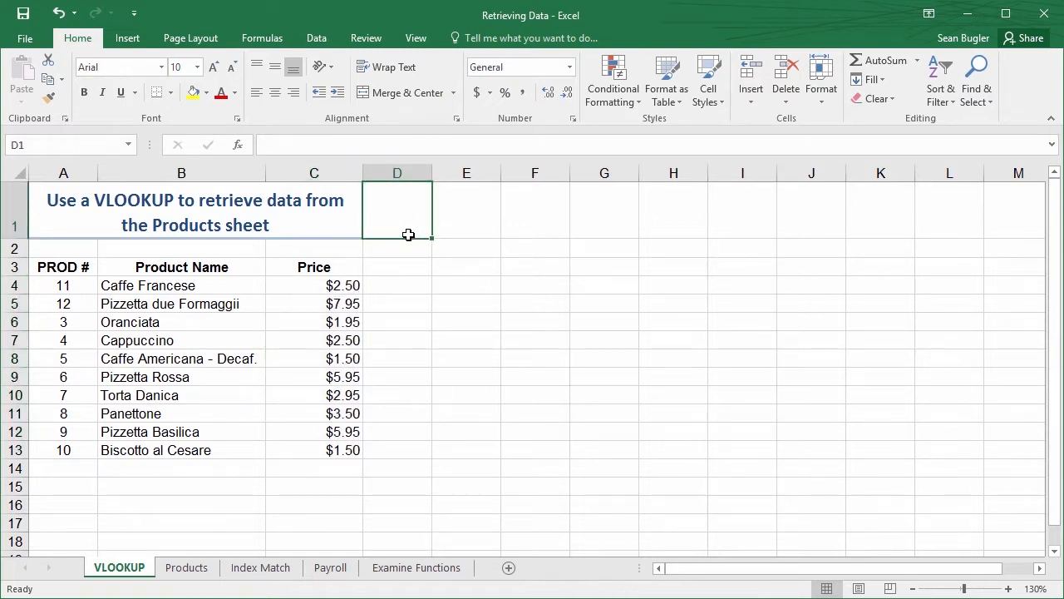
Review the arguments of C4's VLOOKUP alongside the table on the Products sheet
{"action": "left_click", "coordinate": [325, 285]}
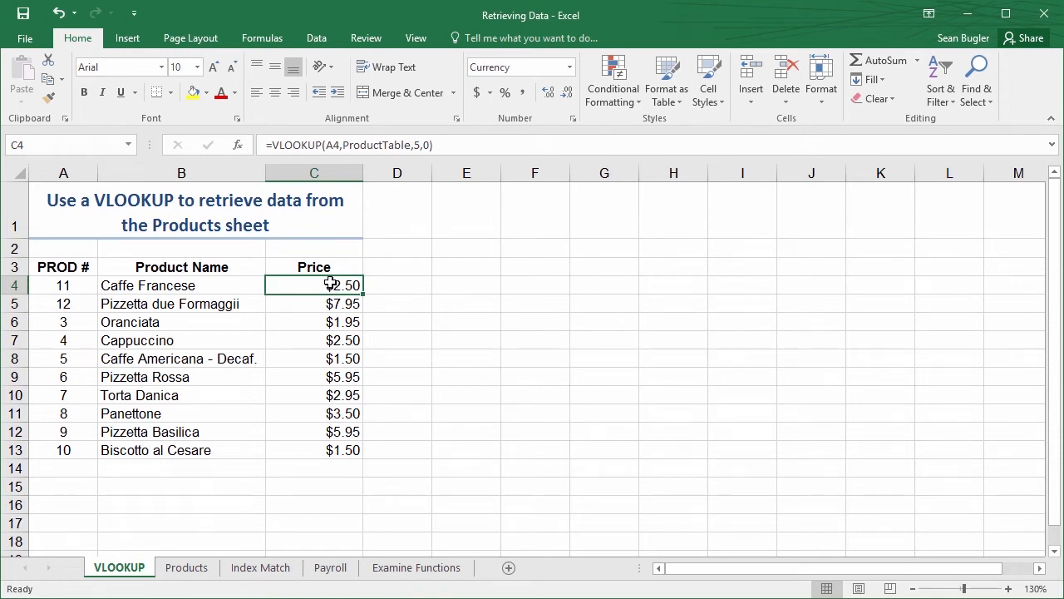
{"action": "left_click", "coordinate": [207, 570]}
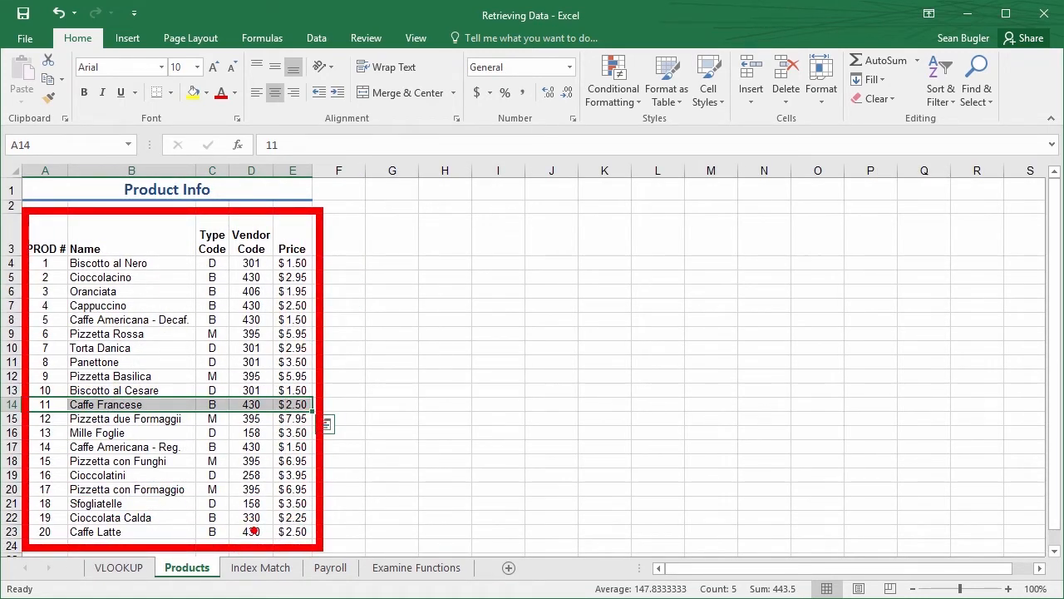
{"action": "left_click", "coordinate": [119, 567]}
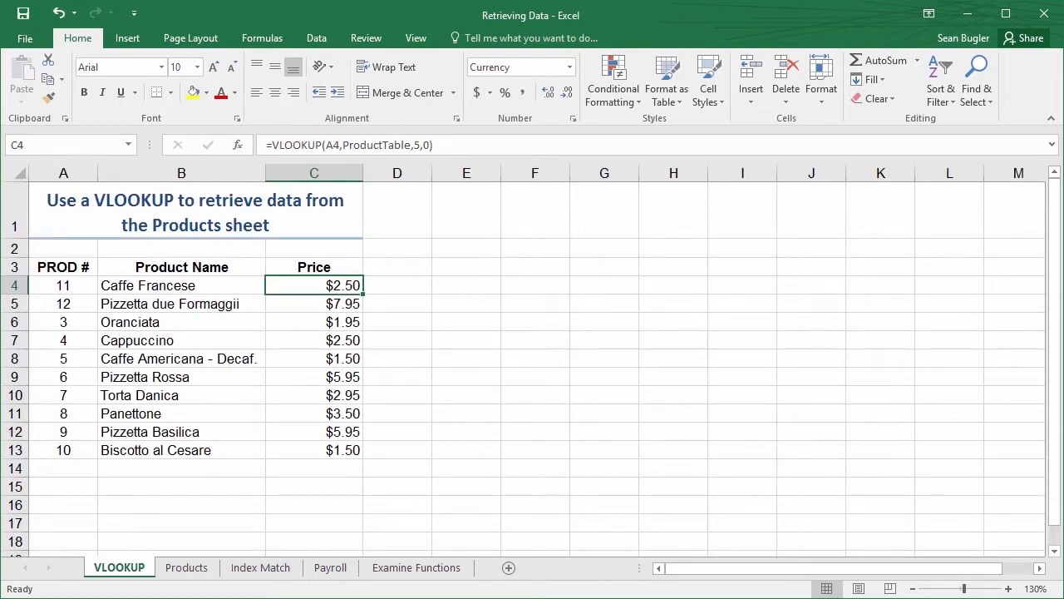
{"action": "left_click", "coordinate": [237, 144]}
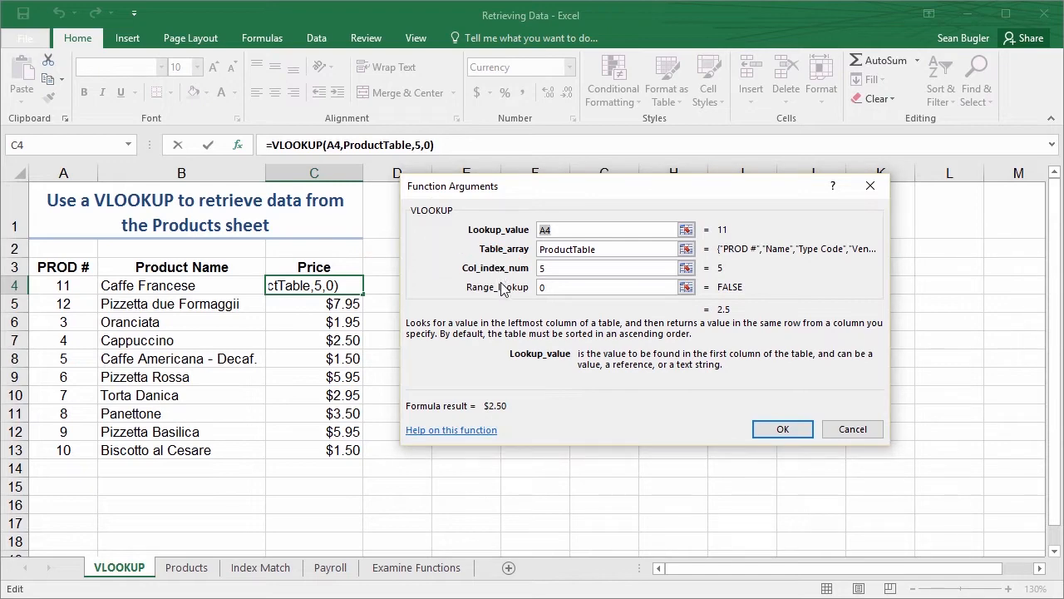
{"action": "left_click", "coordinate": [764, 430]}
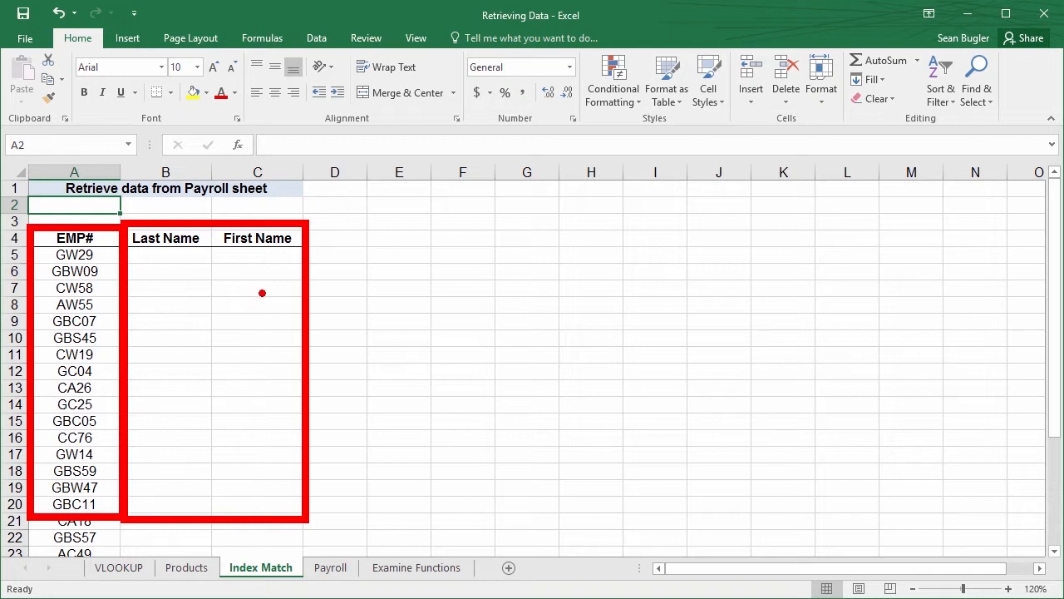
Examine the employee columns on the Index Match and Payroll sheets, and open Insert Function in E12 of Payroll to read the VLOOKUP description
{"action": "key", "text": "Escape"}
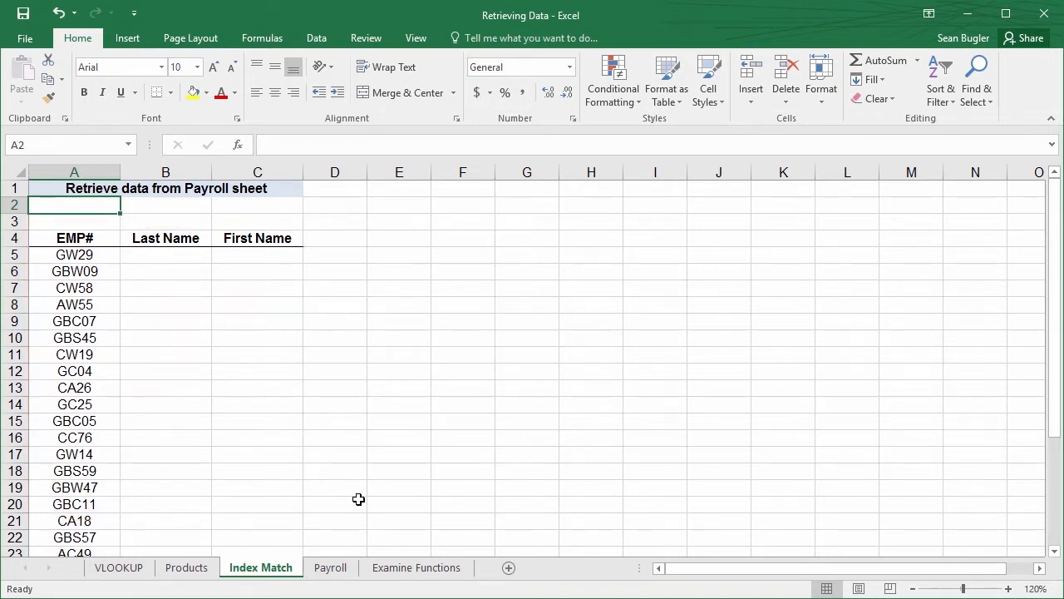
{"action": "left_click", "coordinate": [332, 572]}
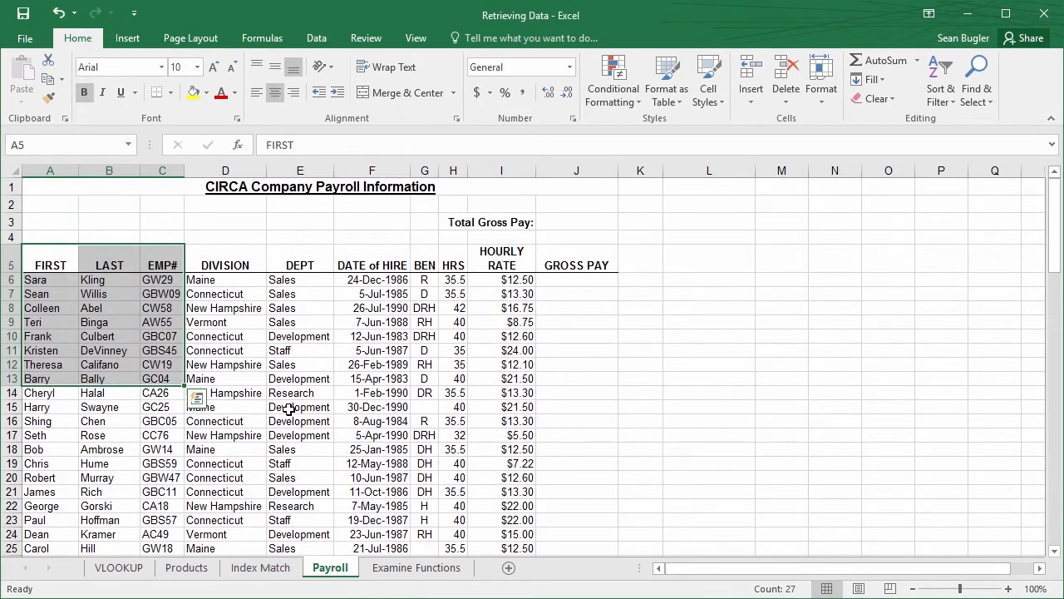
{"action": "left_click", "coordinate": [281, 356]}
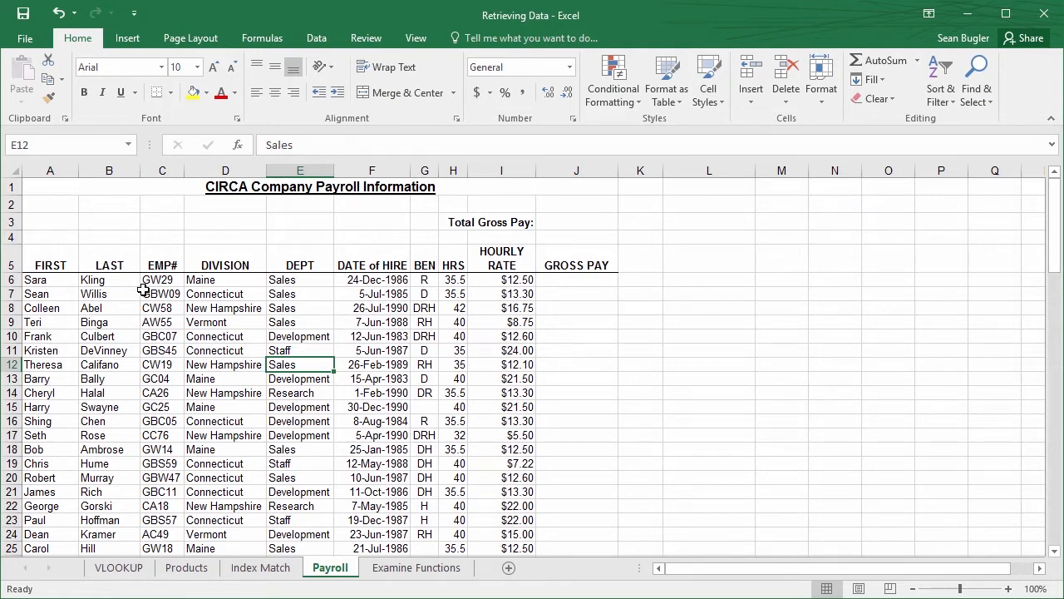
{"action": "left_click", "coordinate": [237, 145]}
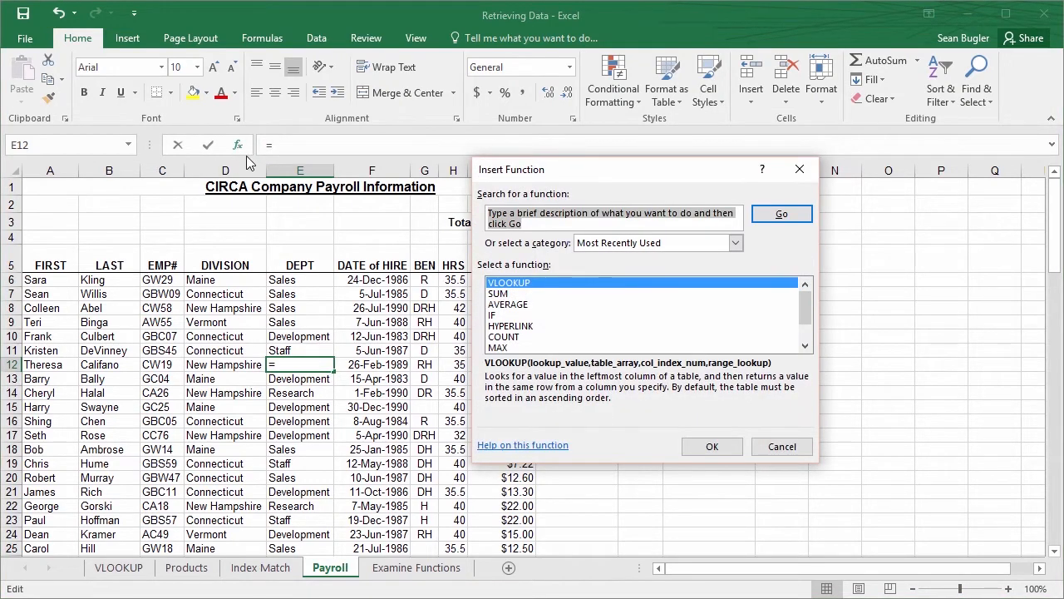
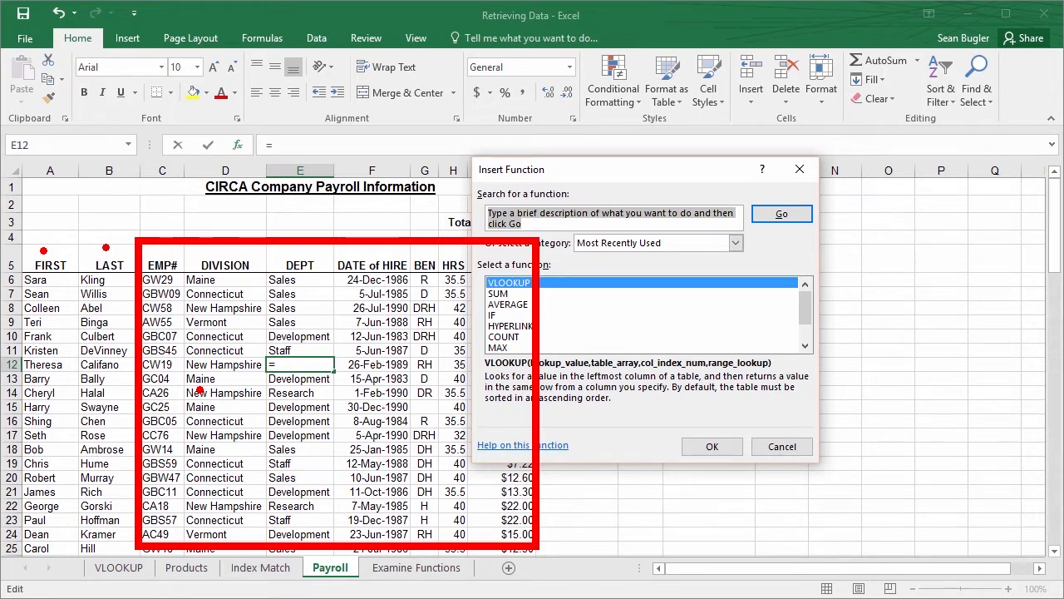
Close Insert Function without inserting anything and compare the name columns on the Index Match sheet with the Payroll table
{"action": "key", "text": "Escape"}
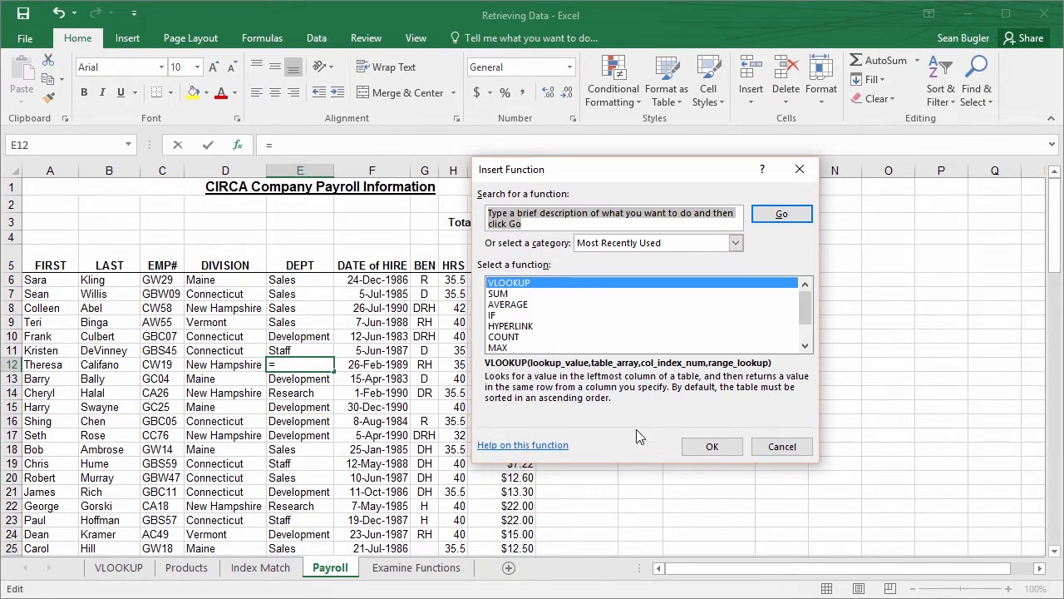
{"action": "left_click", "coordinate": [779, 451]}
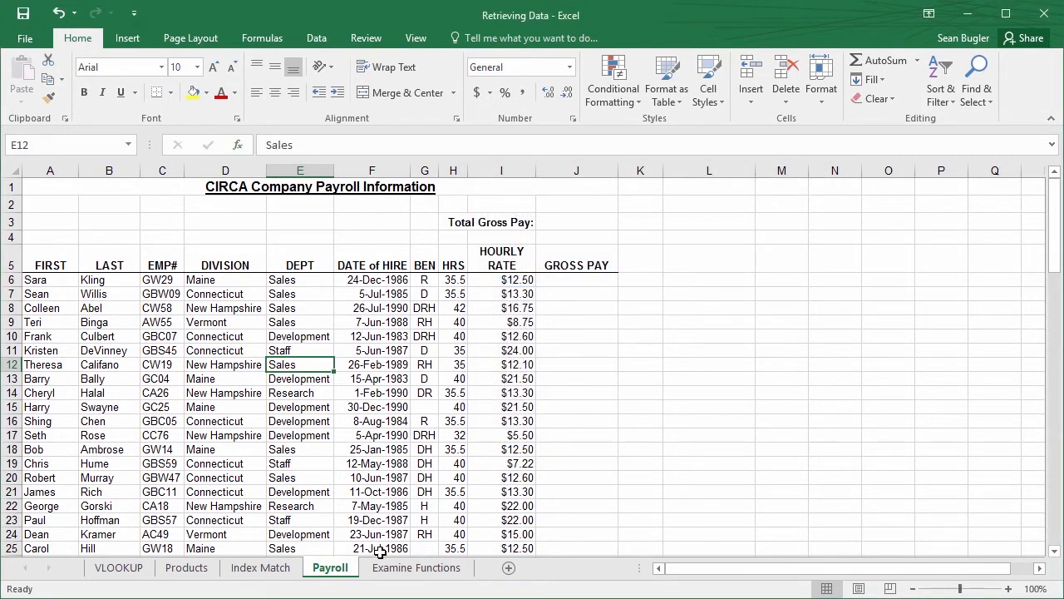
{"action": "left_click", "coordinate": [282, 568]}
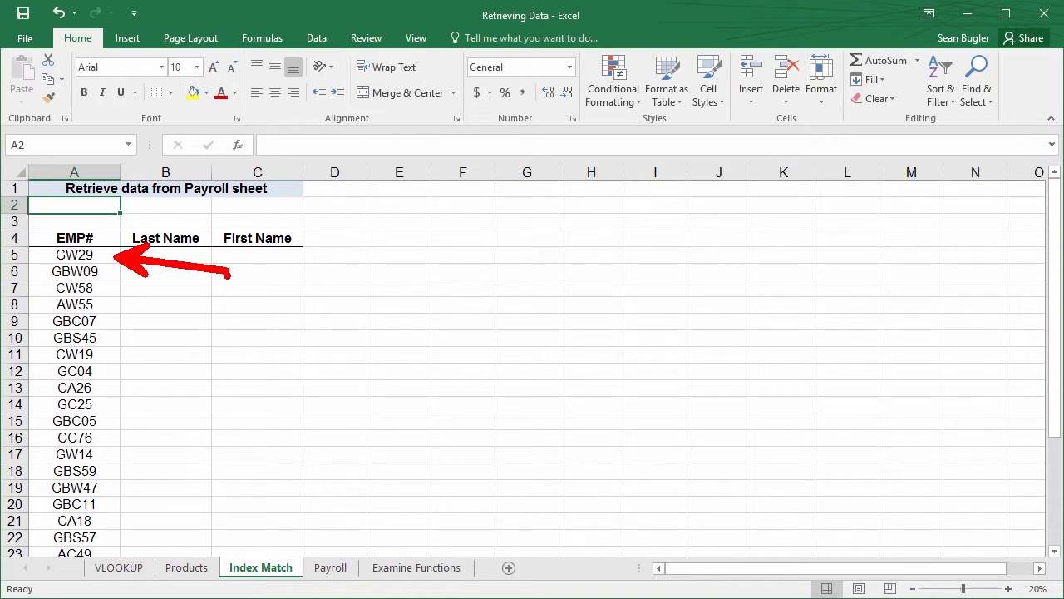
{"action": "left_click", "coordinate": [332, 567]}
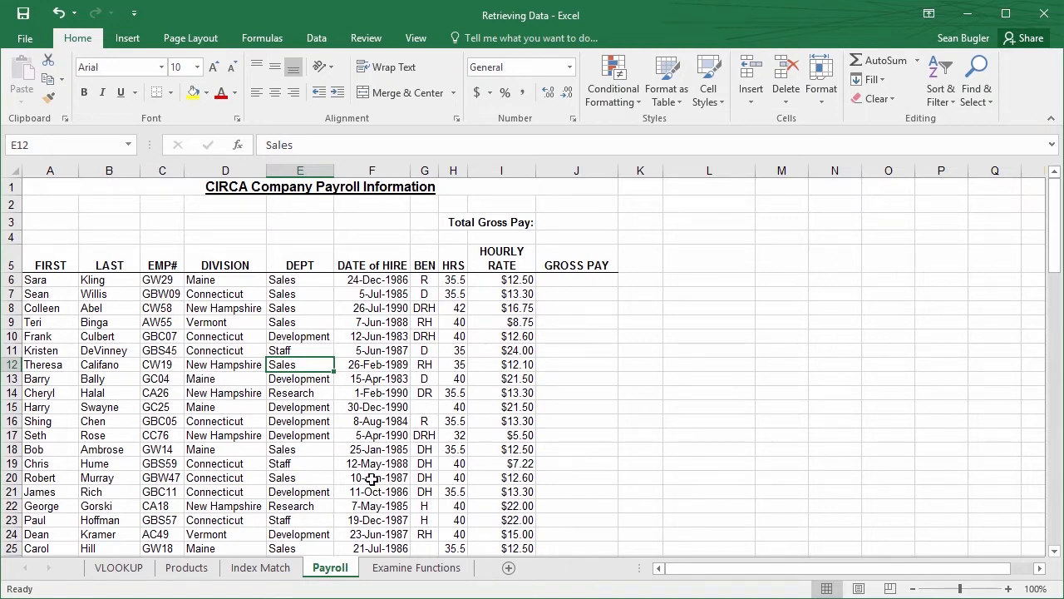
Insert the INDEX function in F5 of the Examine Functions sheet, using the array,row_num,column_num argument list
{"action": "left_click", "coordinate": [442, 567]}
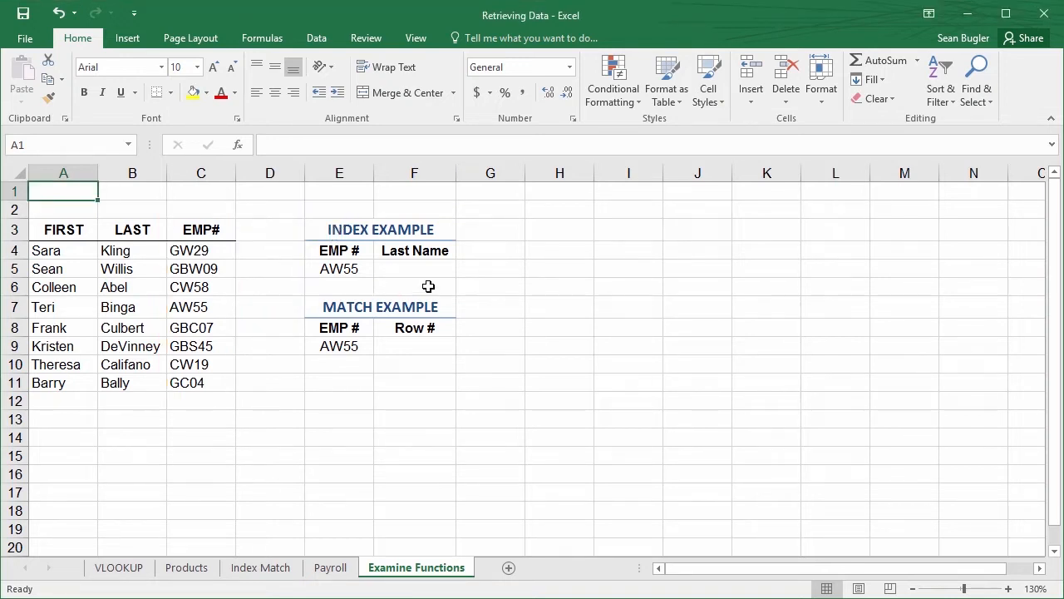
{"action": "left_click", "coordinate": [424, 269]}
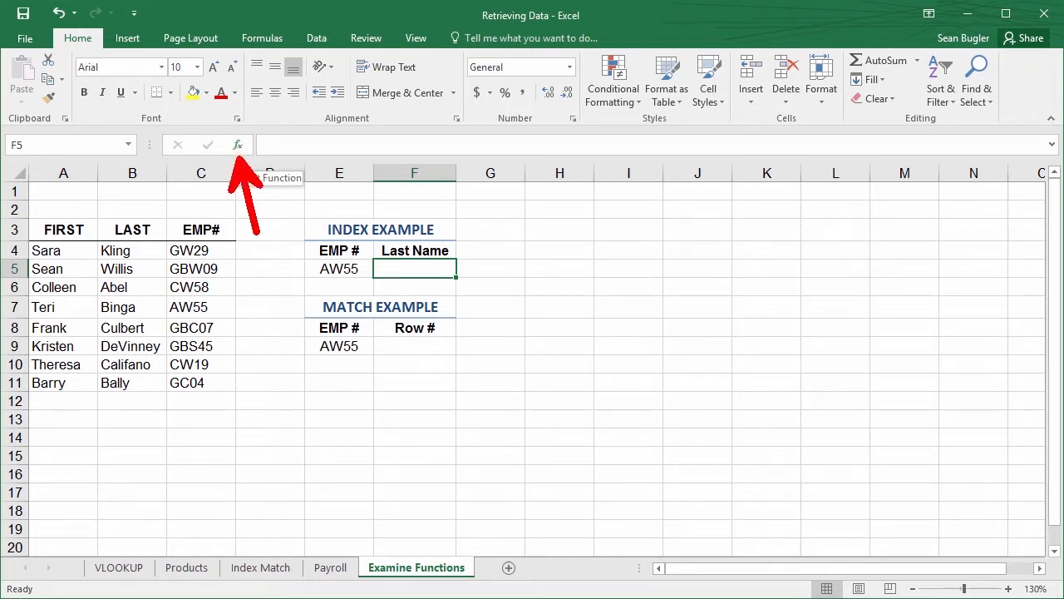
{"action": "left_click", "coordinate": [261, 38]}
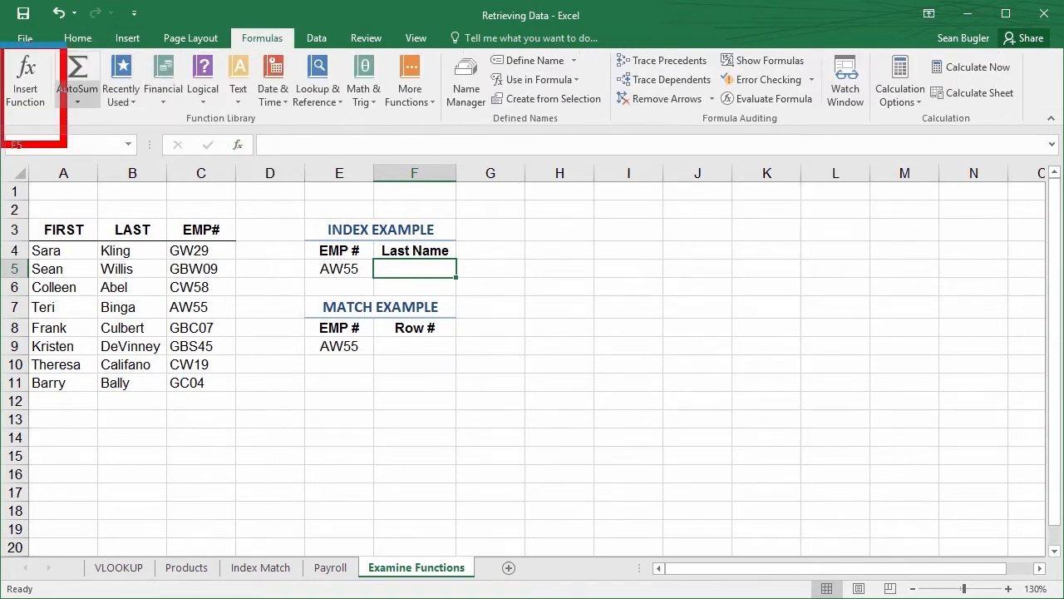
{"action": "left_click", "coordinate": [237, 144]}
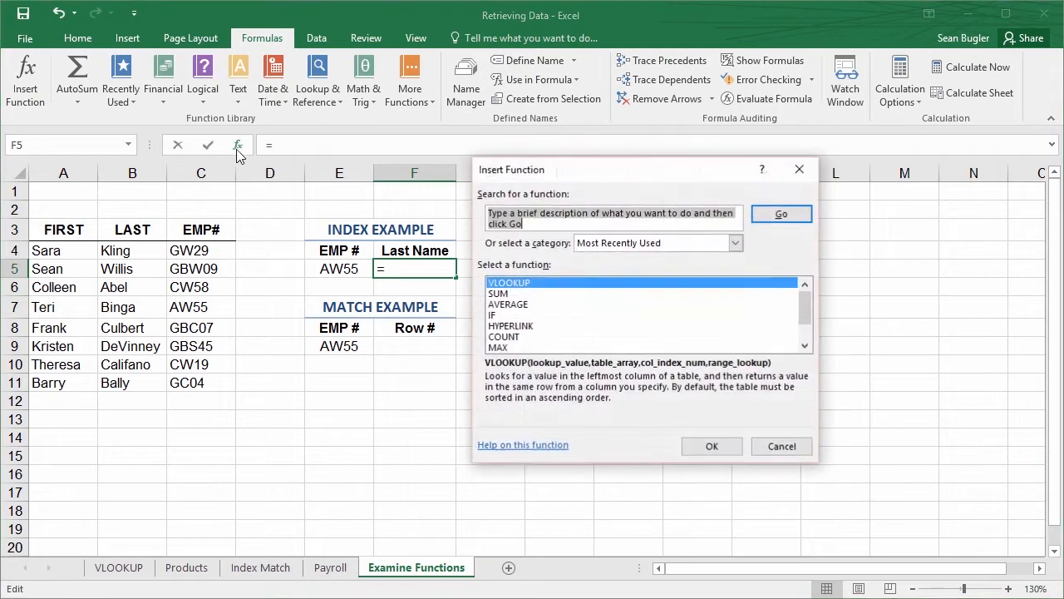
{"action": "type", "text": "index"}
{"action": "key", "text": "Return"}
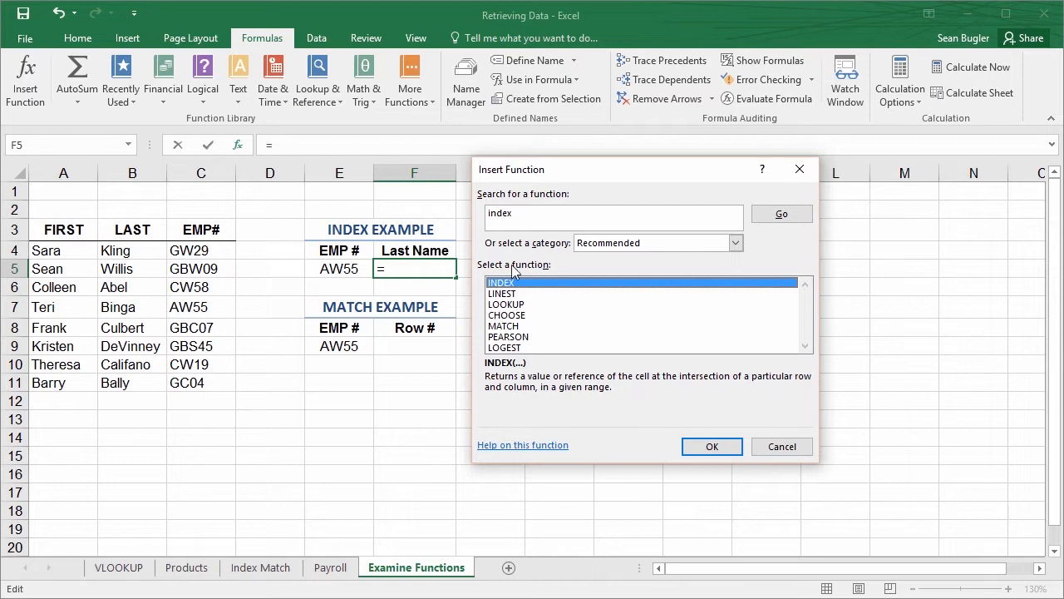
{"action": "left_click", "coordinate": [703, 447]}
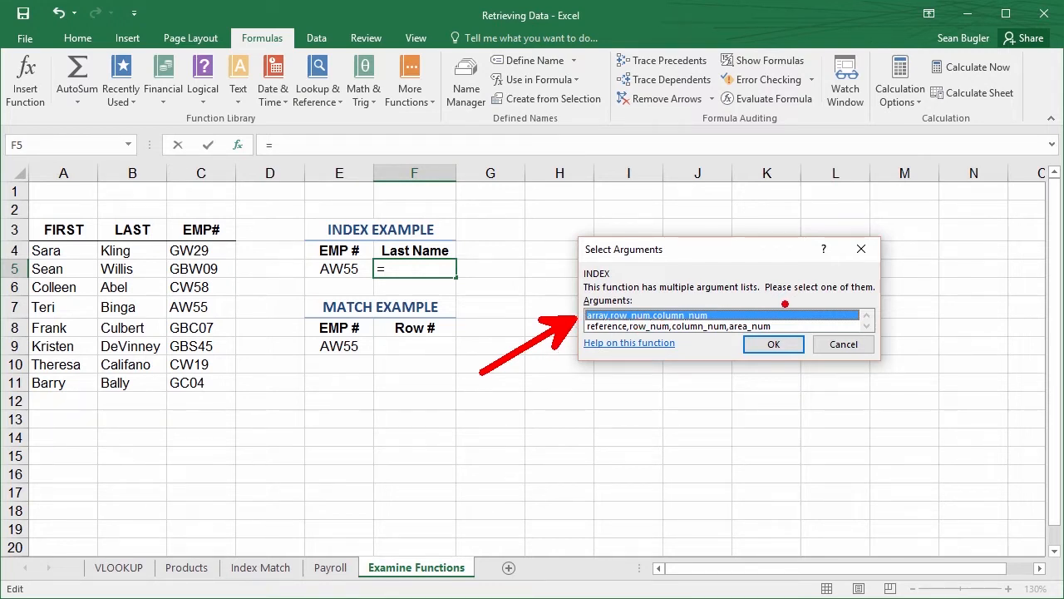
{"action": "key", "text": "Escape"}
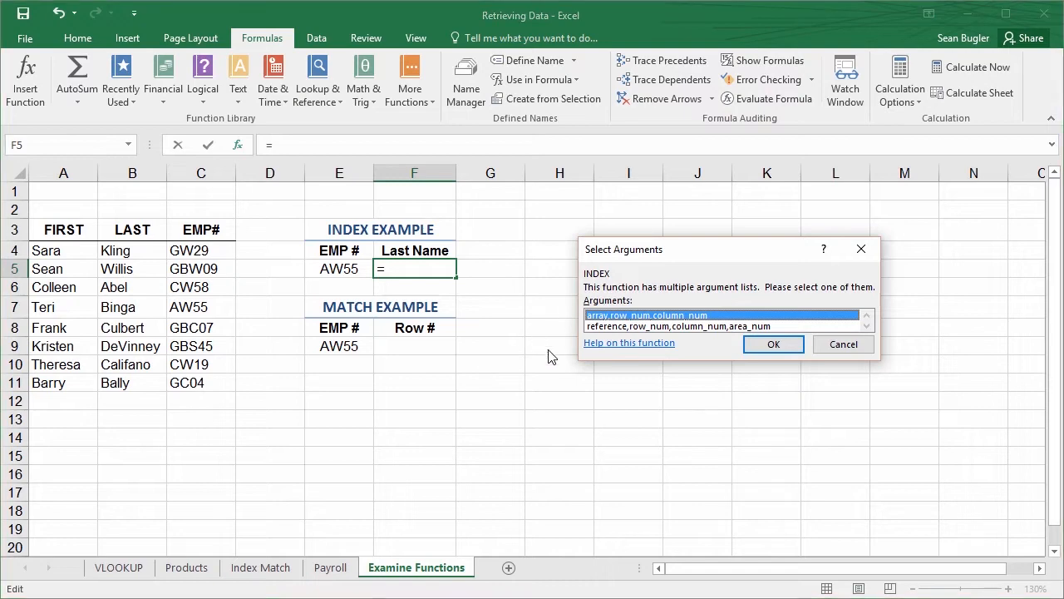
{"action": "left_click", "coordinate": [765, 346]}
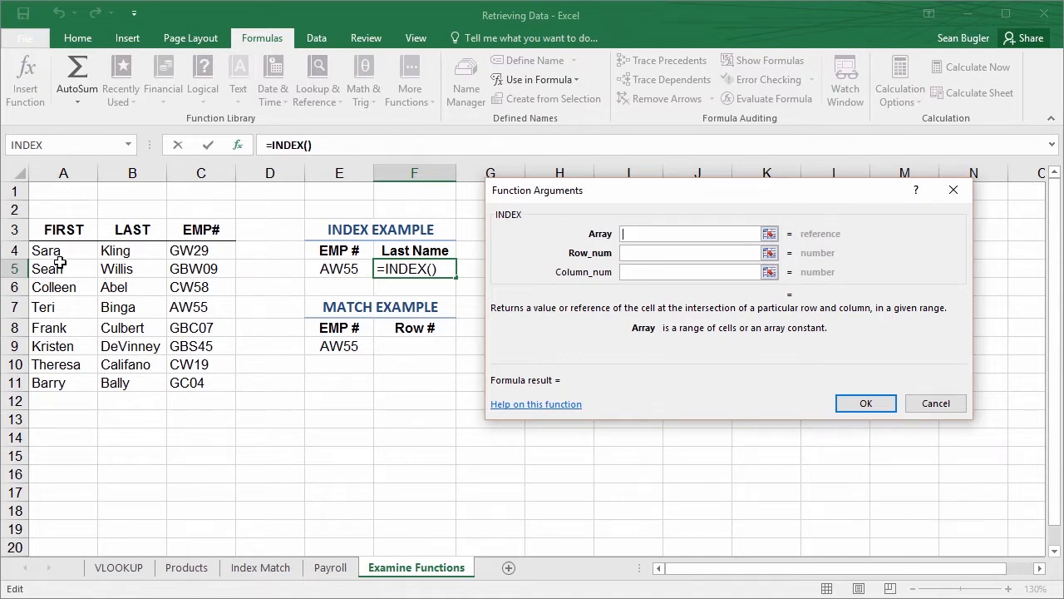
Complete F5's INDEX arguments with array A3:C11, row number 5 and column number 2
{"action": "left_click_drag", "start_coordinate": [49, 228], "coordinate": [200, 385]}
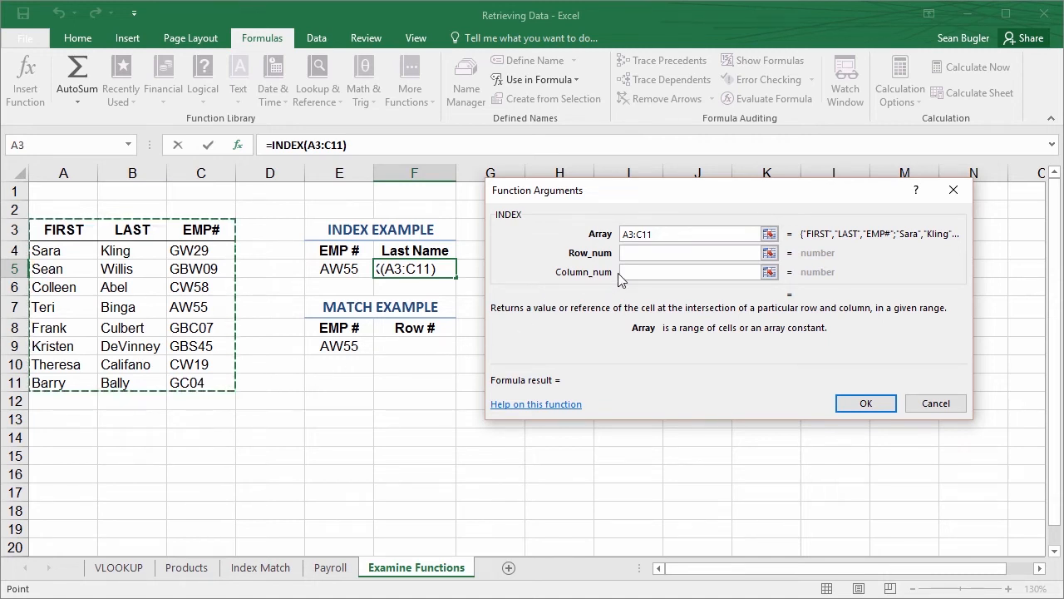
{"action": "left_click", "coordinate": [646, 254]}
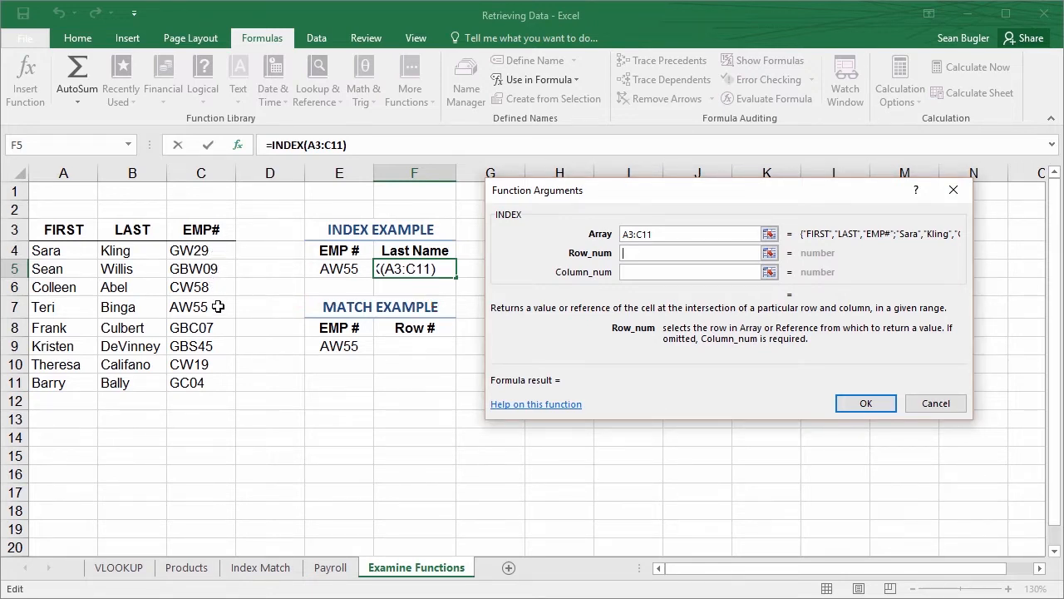
{"action": "type", "text": "5"}
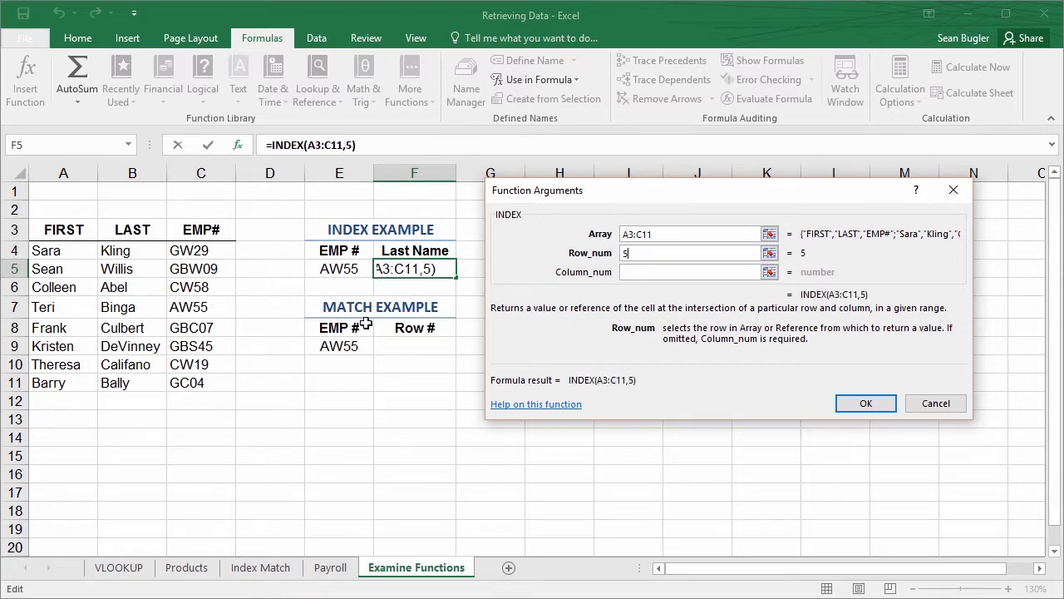
{"action": "left_click", "coordinate": [643, 272]}
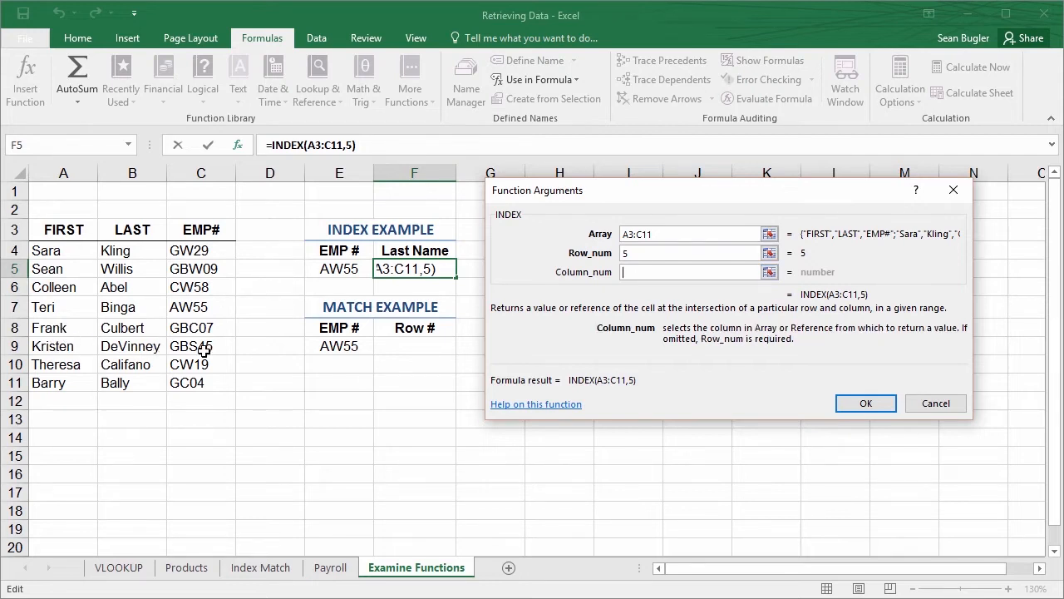
{"action": "type", "text": "2"}
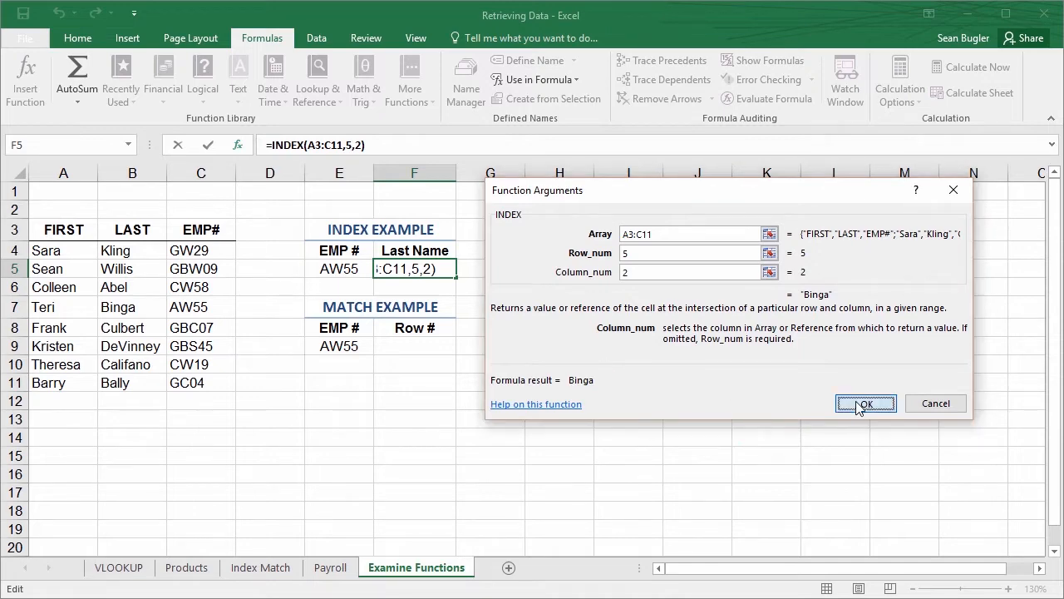
{"action": "left_click", "coordinate": [847, 406]}
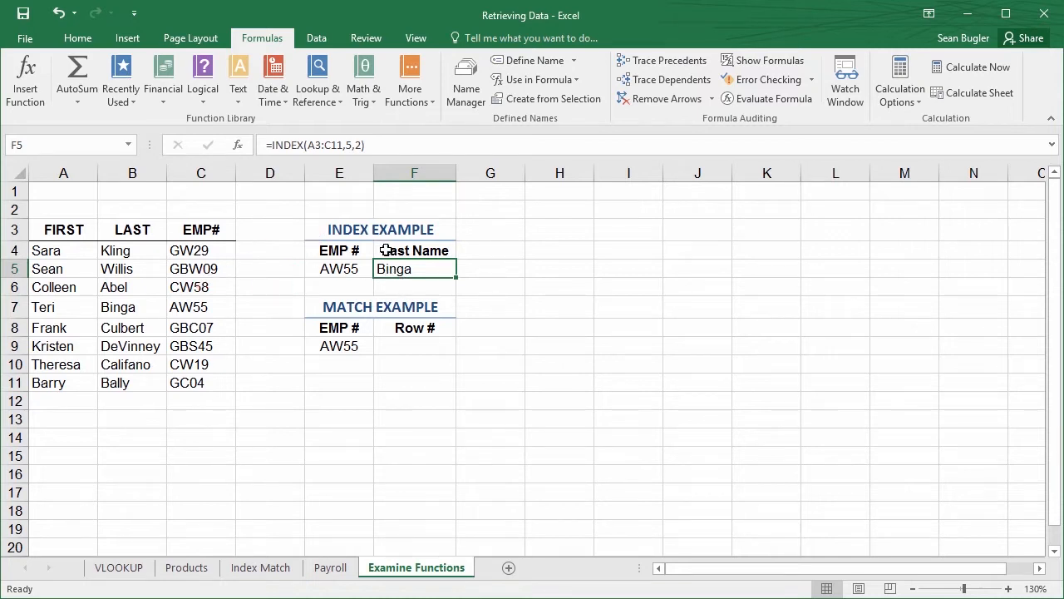
Review the arguments of F5's INDEX formula against the employee table
{"action": "left_click", "coordinate": [239, 144]}
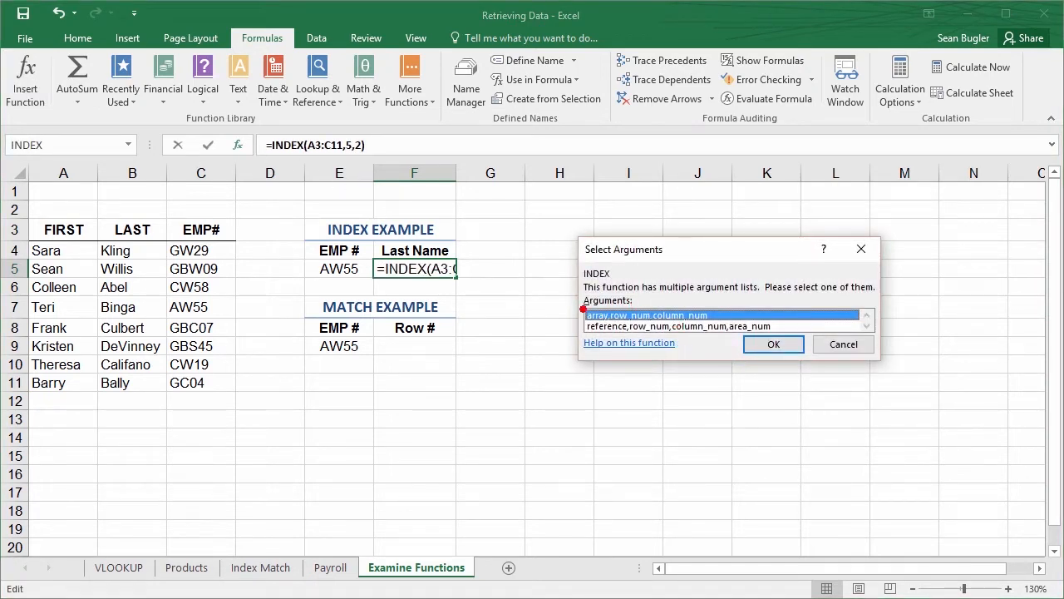
{"action": "left_click", "coordinate": [773, 344]}
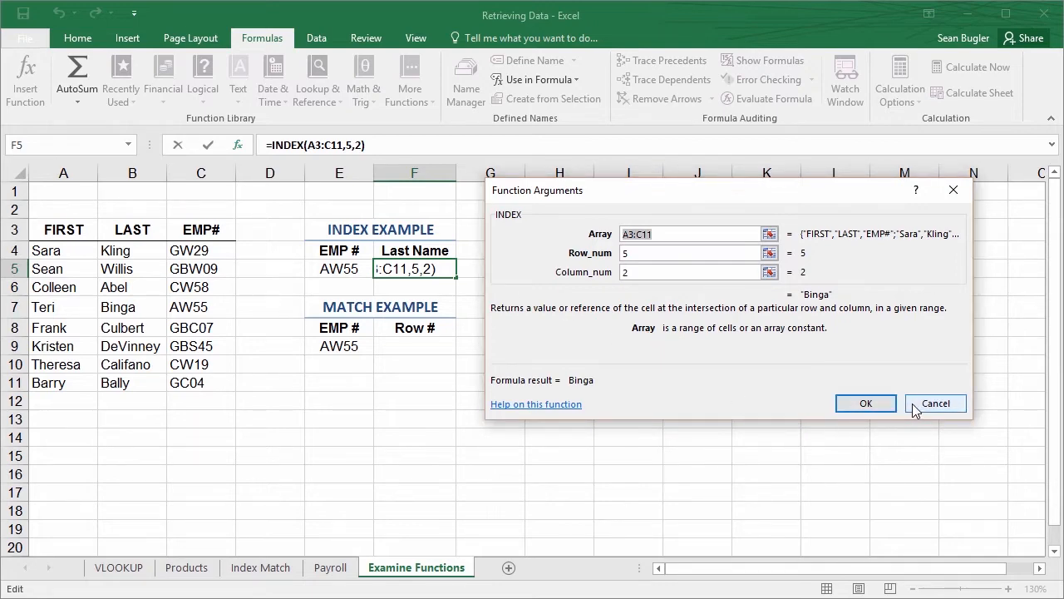
{"action": "left_click", "coordinate": [886, 403]}
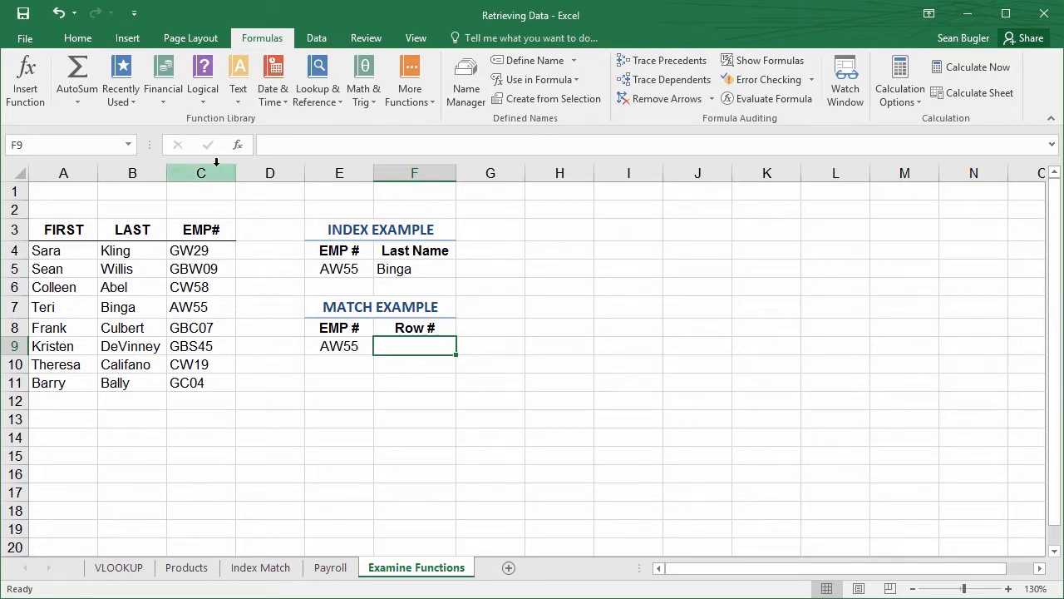
Find the MATCH function and insert it in F9 under Row #
{"action": "left_click", "coordinate": [238, 145]}
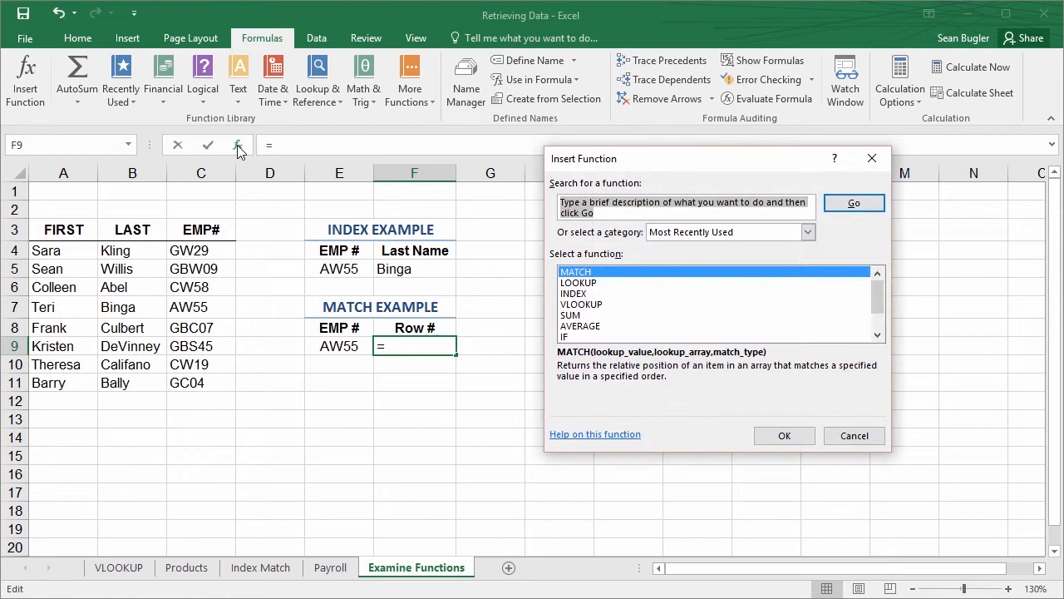
{"action": "type", "text": "match"}
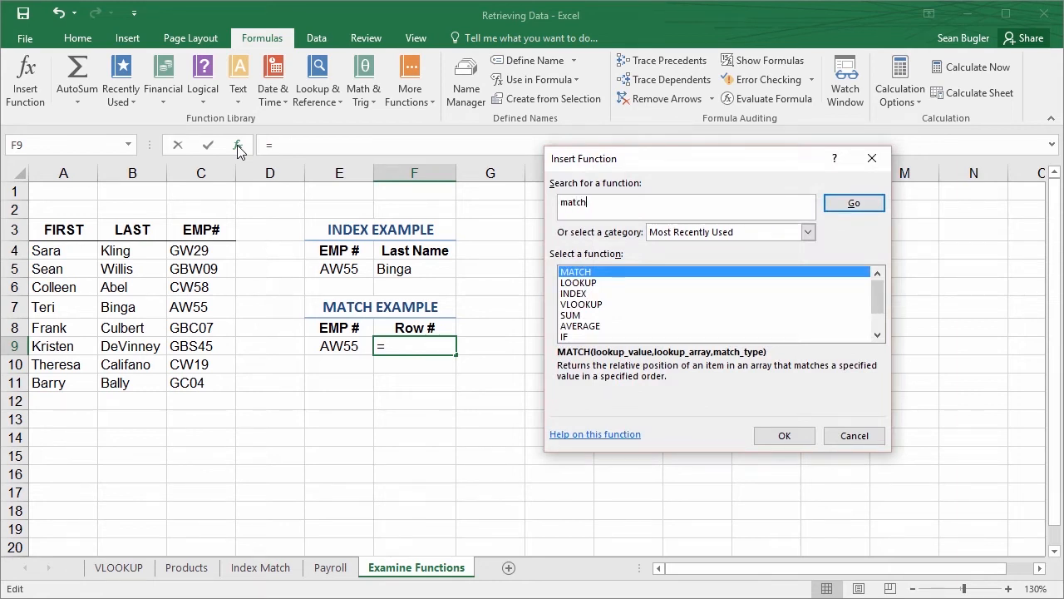
{"action": "key", "text": "Return"}
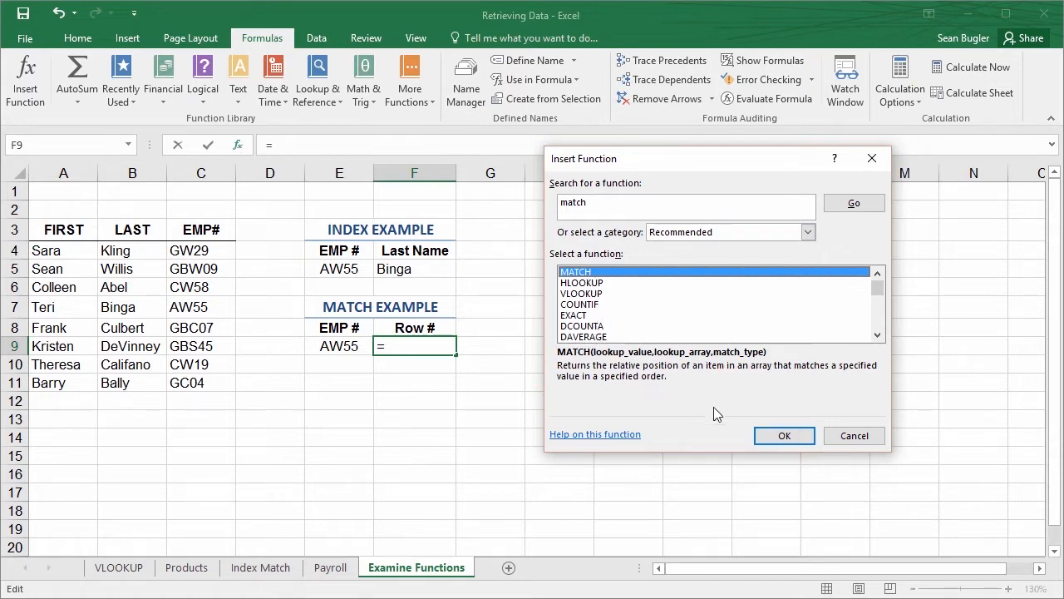
{"action": "left_click", "coordinate": [791, 435]}
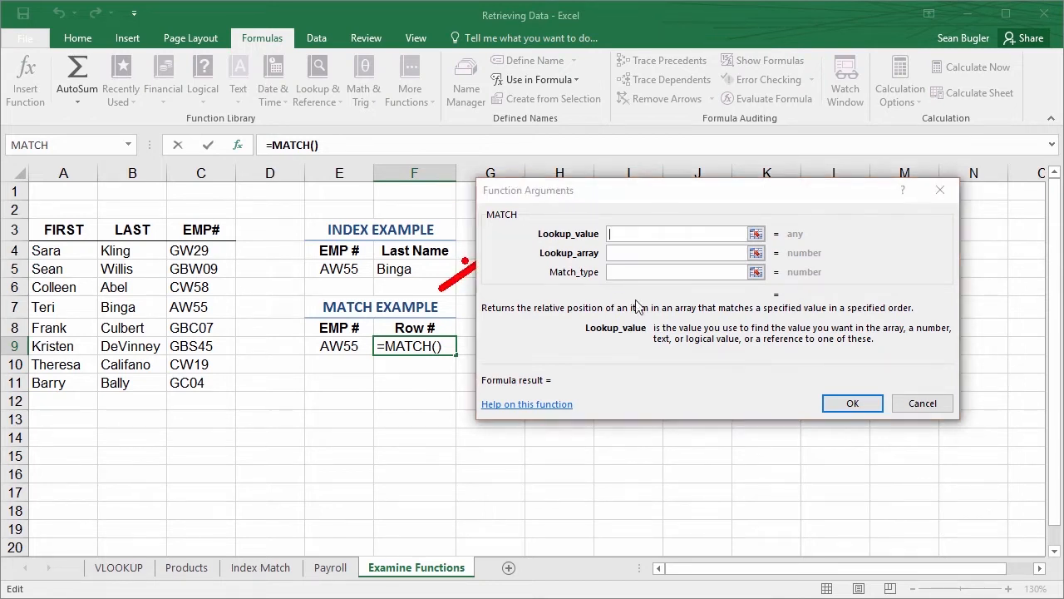
Complete F9's MATCH arguments with lookup value E9, lookup array C3:C11 and match type 0
{"action": "left_click", "coordinate": [331, 349]}
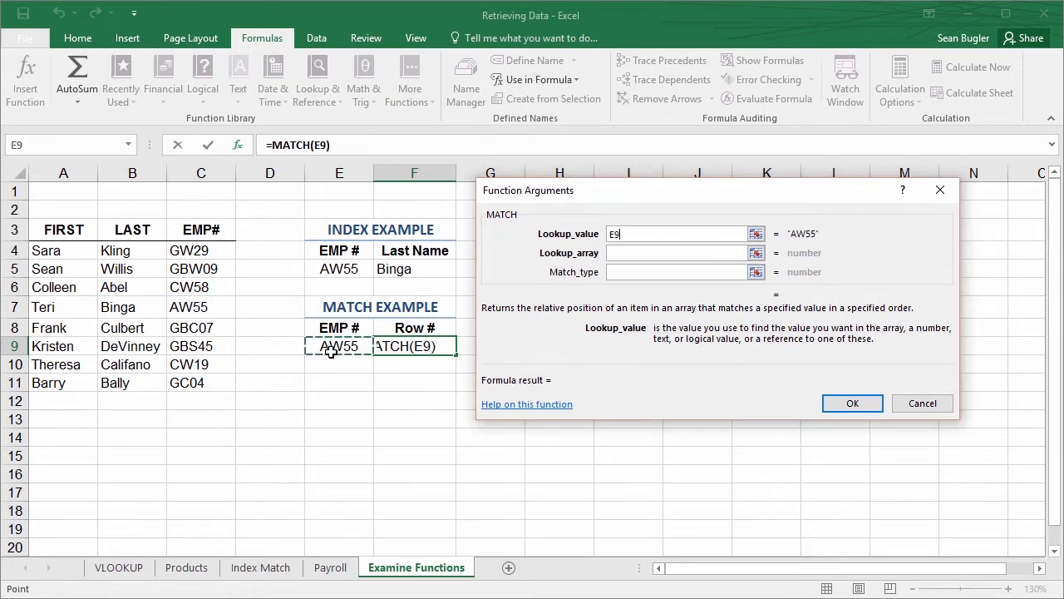
{"action": "key", "text": "Tab"}
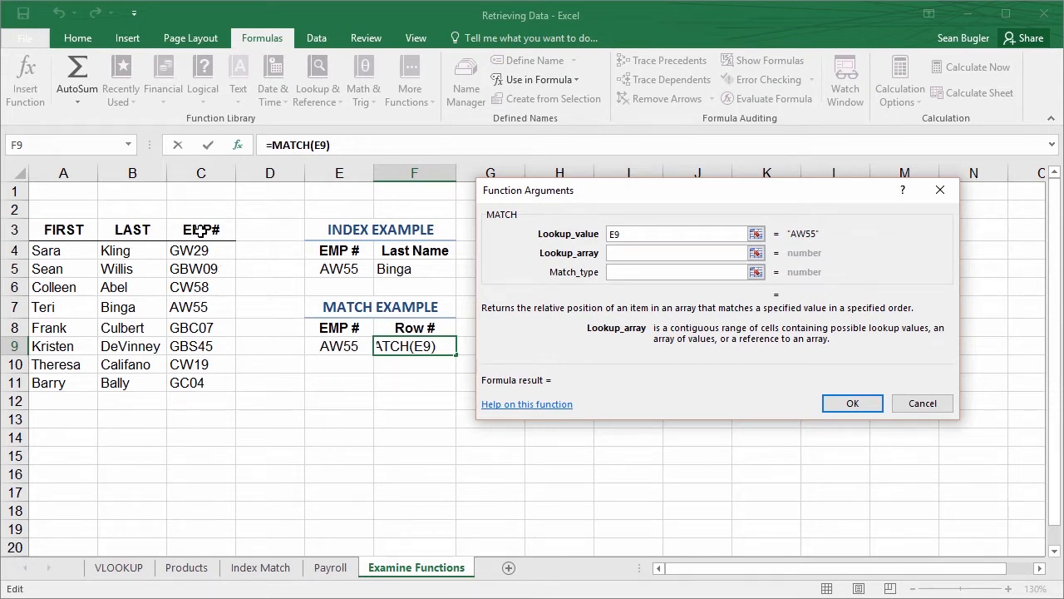
{"action": "left_click_drag", "start_coordinate": [200, 231], "coordinate": [214, 384]}
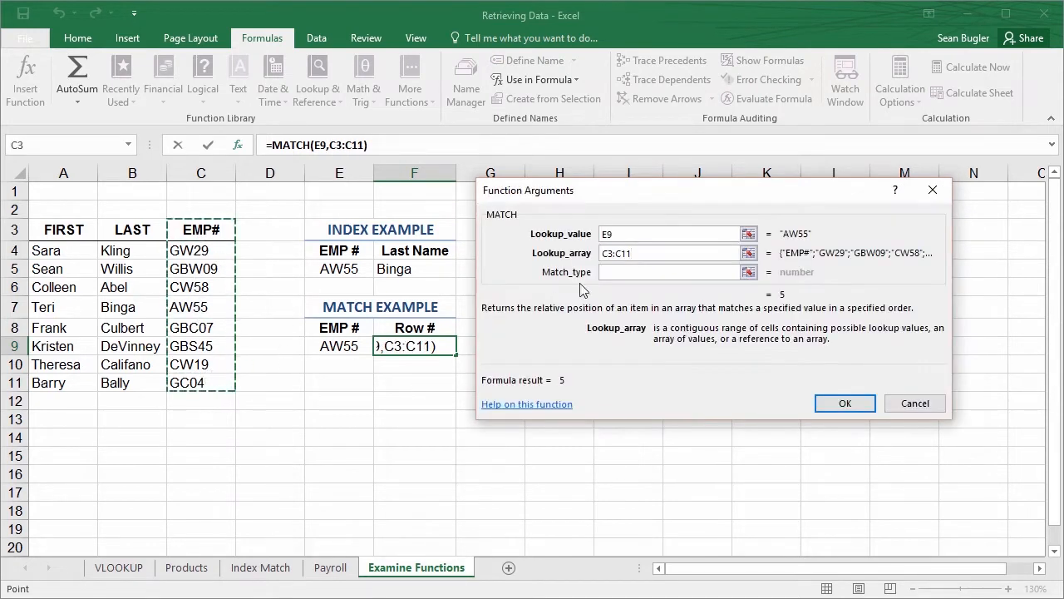
{"action": "left_click", "coordinate": [651, 274]}
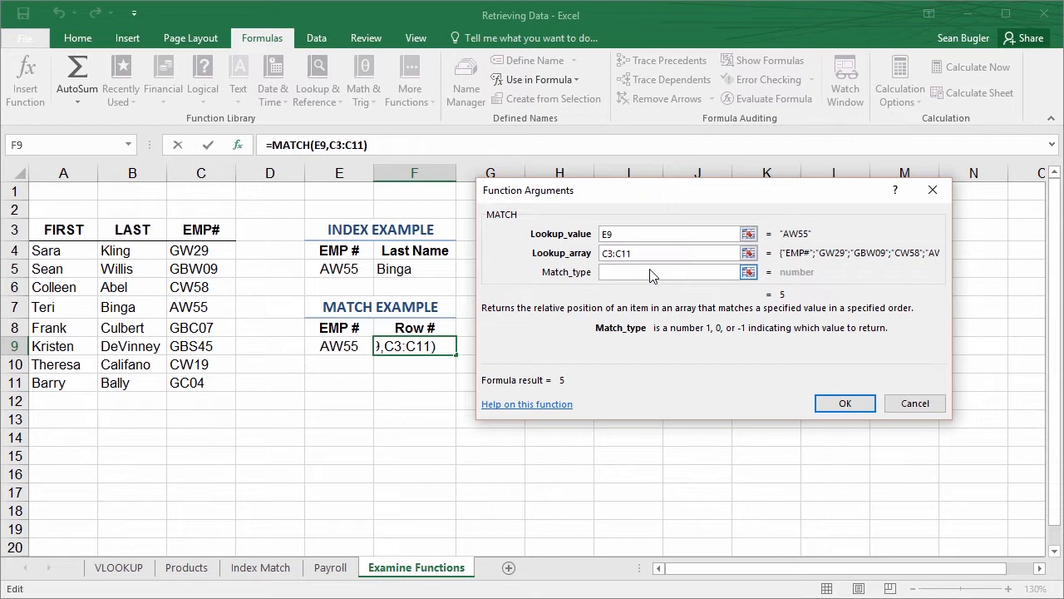
{"action": "type", "text": "0"}
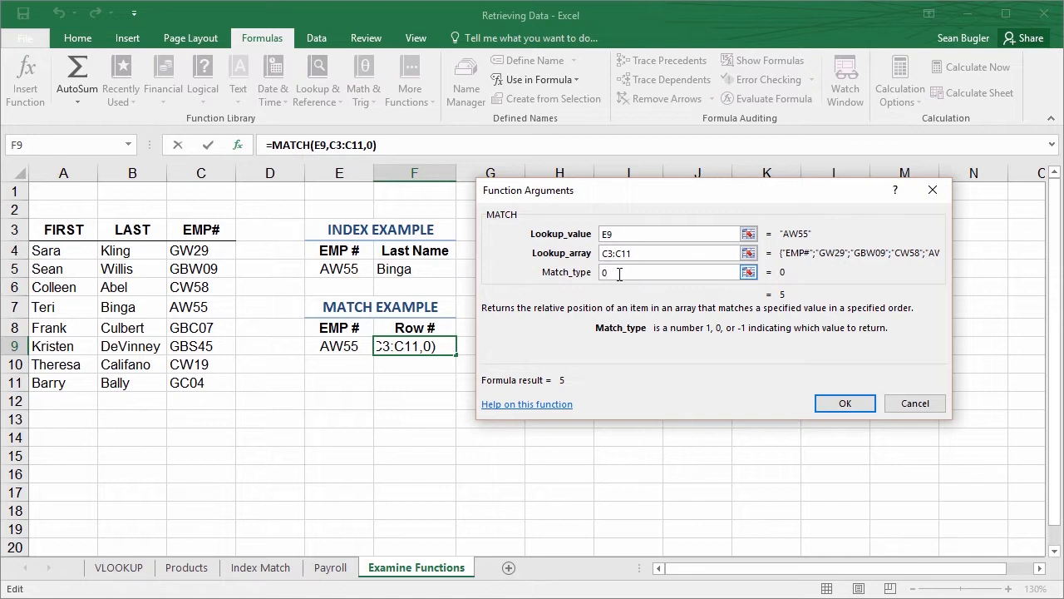
{"action": "left_click", "coordinate": [844, 404]}
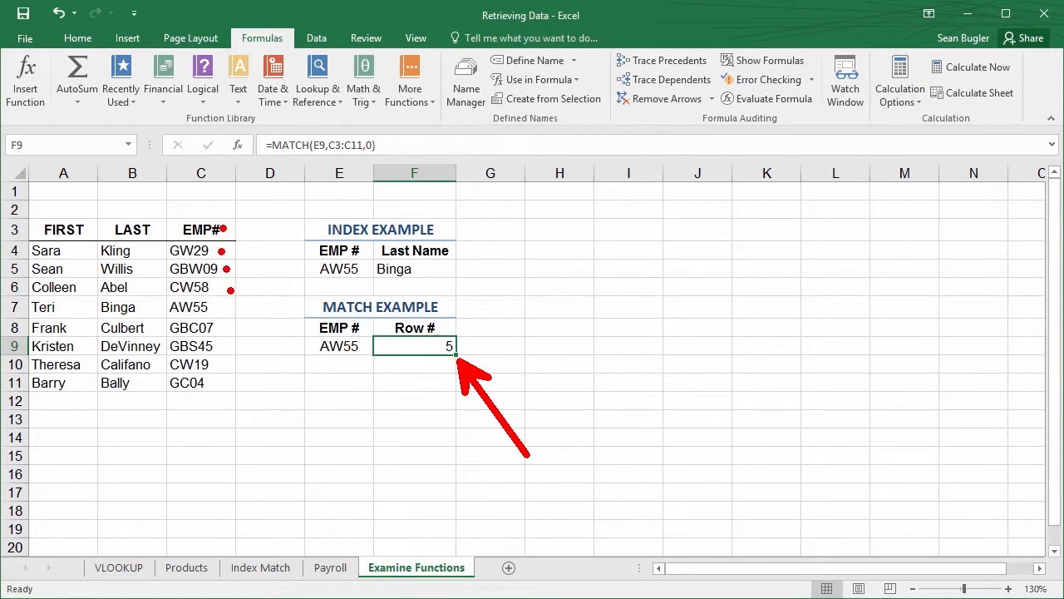
{"action": "left_click_drag", "start_coordinate": [235, 297], "coordinate": [165, 318]}
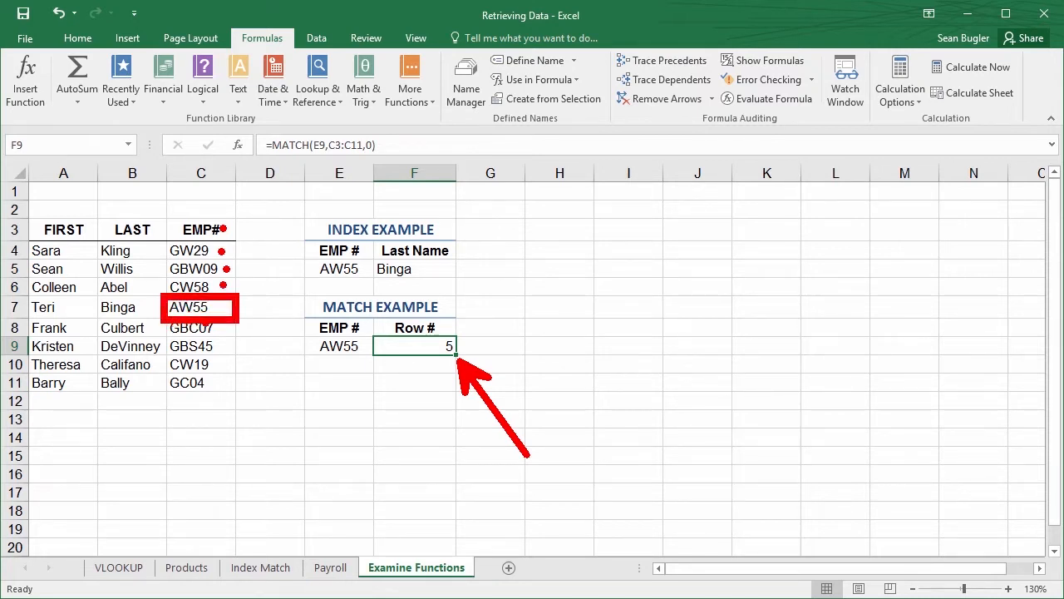
{"action": "left_click_drag", "start_coordinate": [341, 359], "coordinate": [397, 449]}
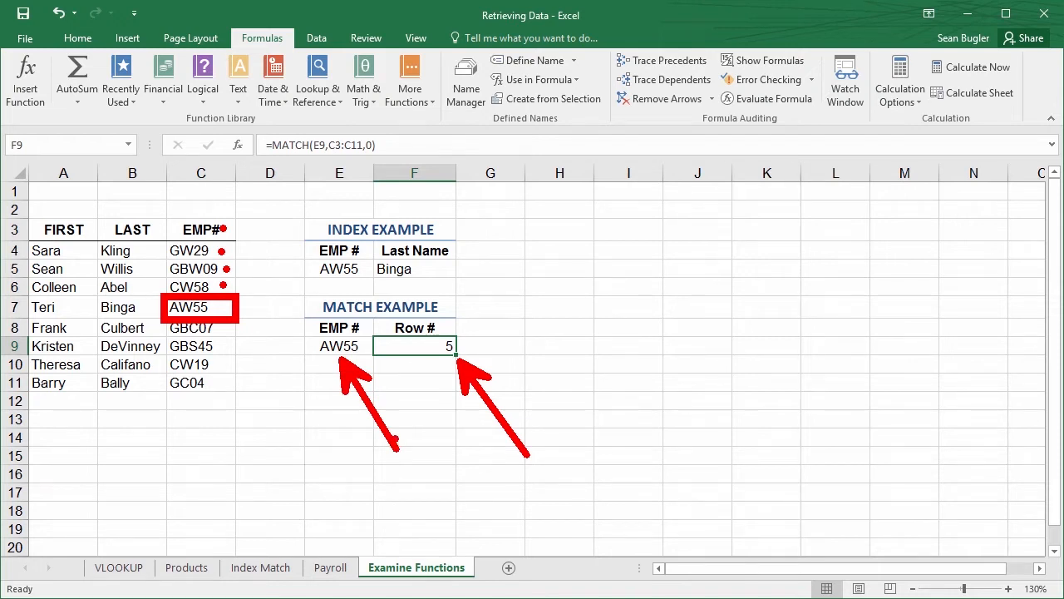
{"action": "key", "text": "Escape"}
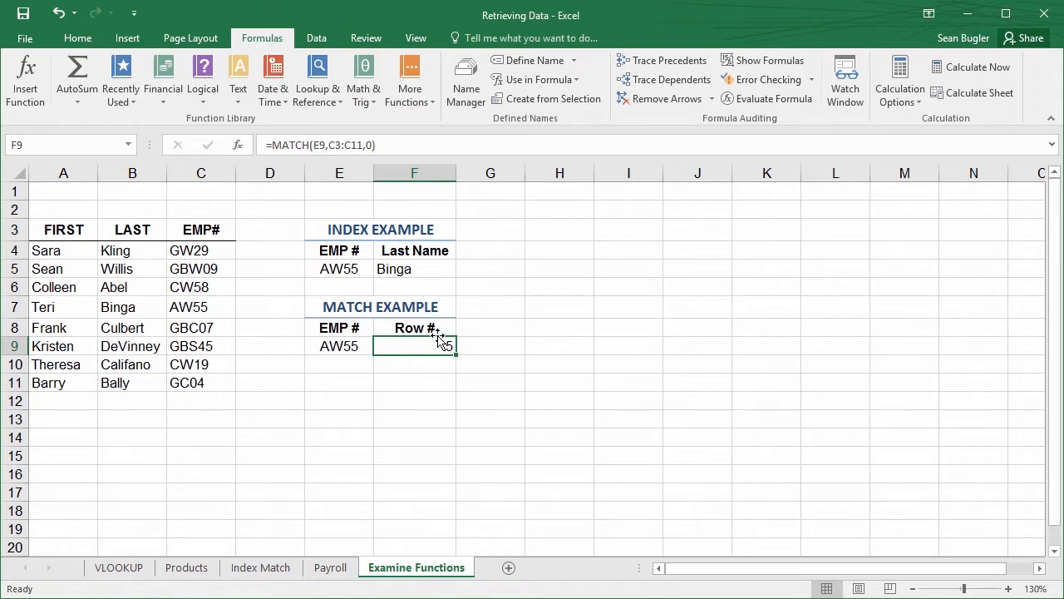
{"action": "left_click", "coordinate": [367, 230]}
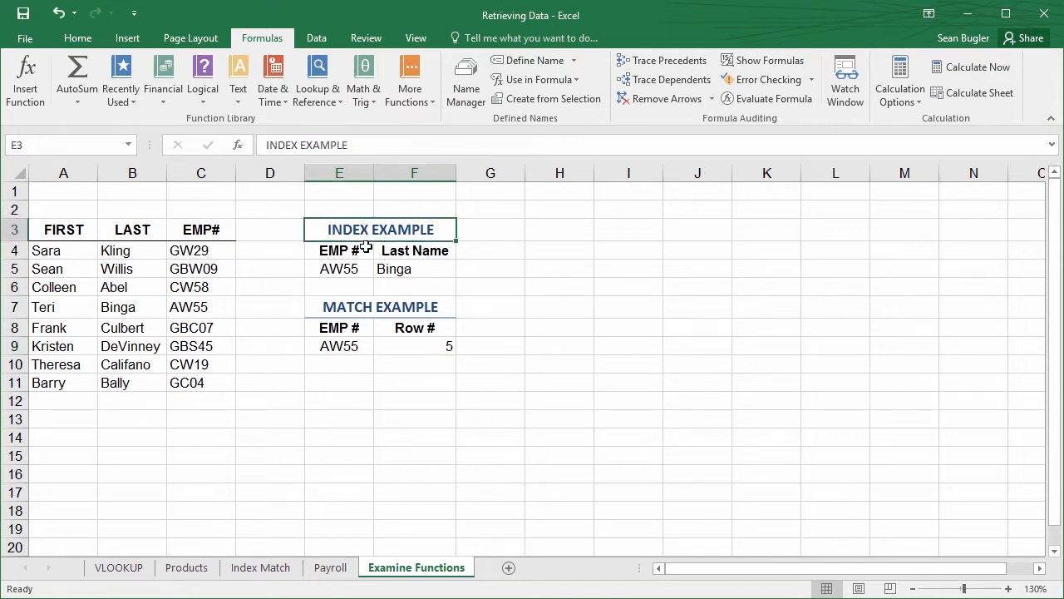
Review the arguments of F5's INDEX formula, focusing on the row number
{"action": "left_click", "coordinate": [384, 268]}
{"action": "left_click", "coordinate": [239, 145]}
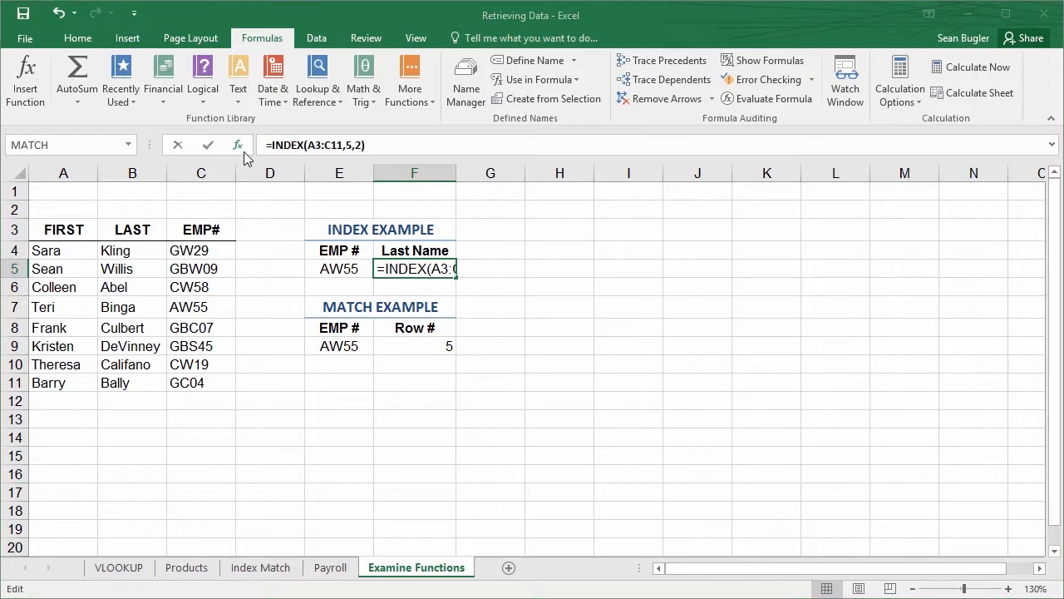
{"action": "left_click", "coordinate": [759, 344]}
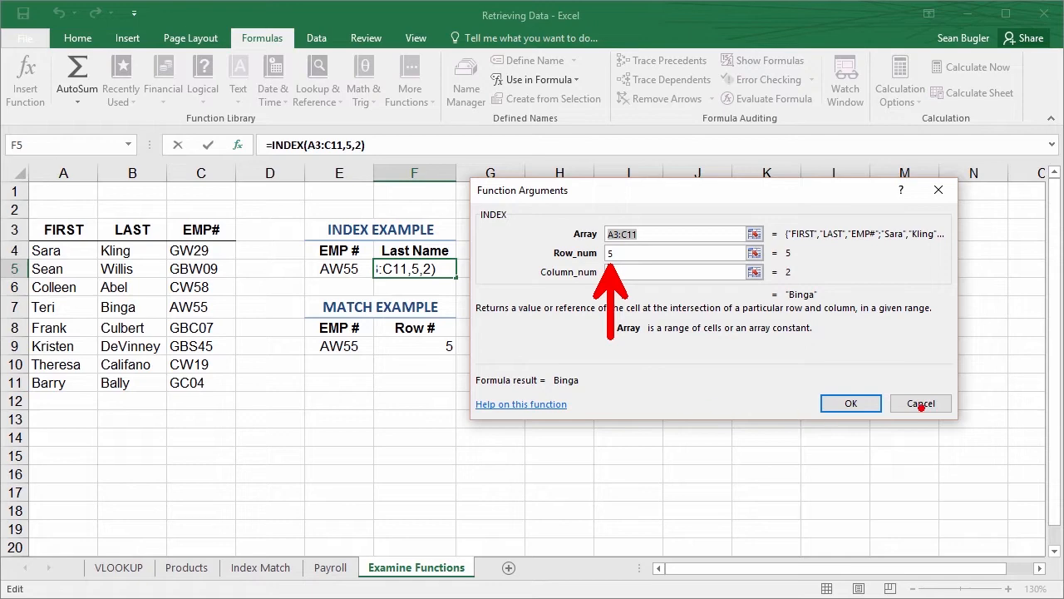
{"action": "left_click", "coordinate": [921, 404]}
Review F9's MATCH arguments, relating the lookup value to E9 and the lookup array to the EMP# column
{"action": "left_click", "coordinate": [418, 347]}
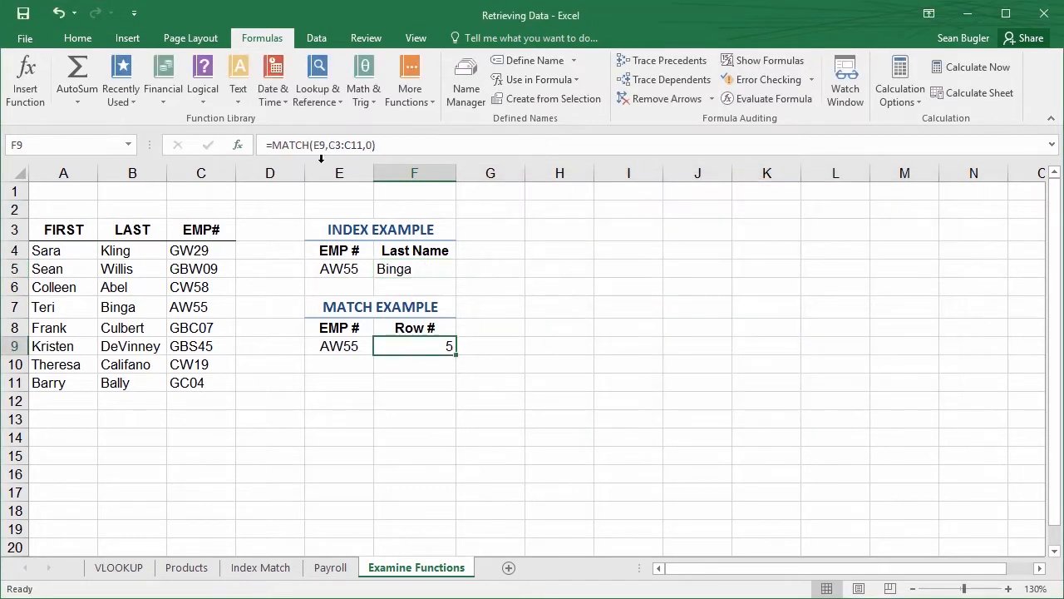
{"action": "left_click", "coordinate": [240, 146]}
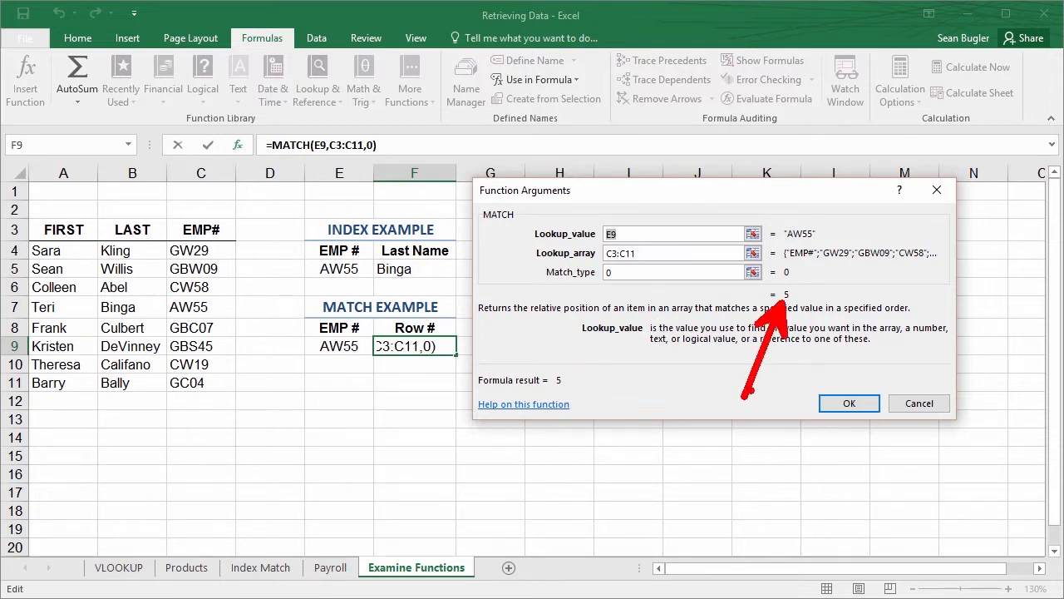
{"action": "key", "text": "Escape"}
{"action": "left_click", "coordinate": [906, 409]}
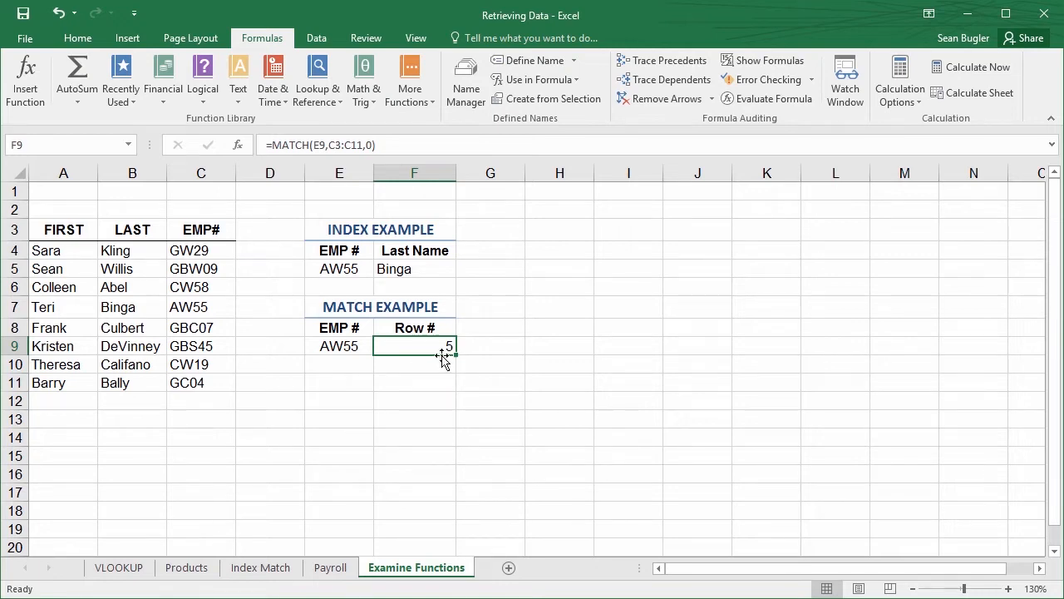
{"action": "left_click", "coordinate": [239, 146]}
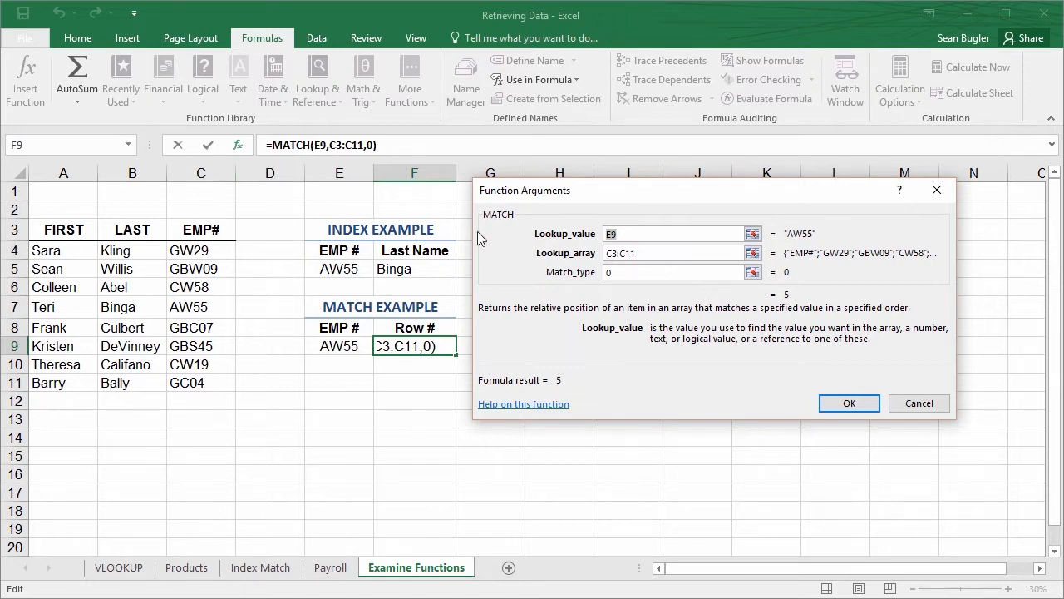
{"action": "left_click", "coordinate": [631, 234]}
{"action": "key", "text": "ctrl+2"}
{"action": "left_click_drag", "start_coordinate": [315, 358], "coordinate": [270, 420]}
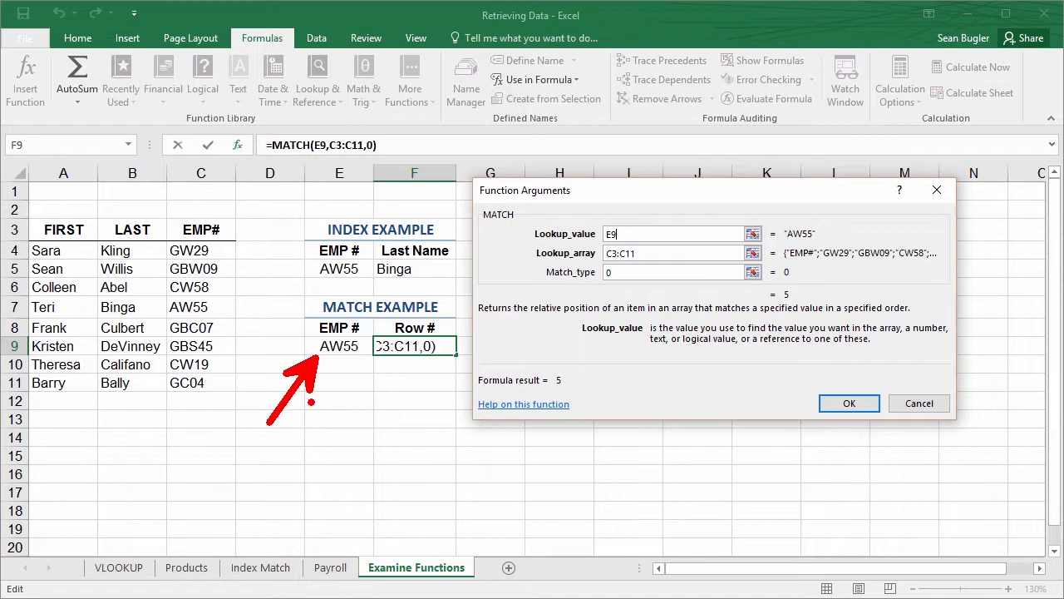
{"action": "key", "text": "e"}
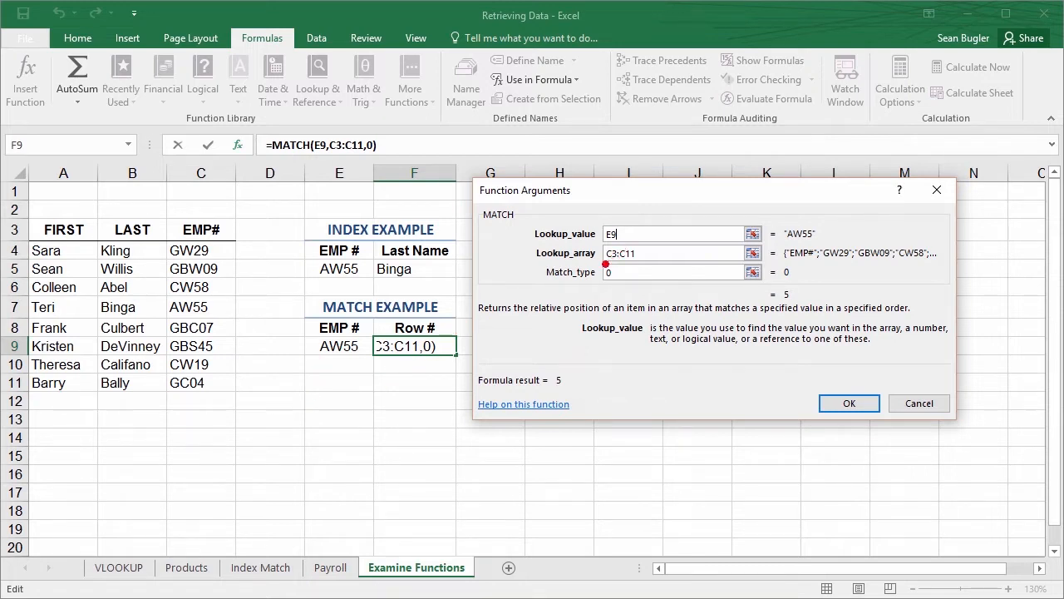
{"action": "mouse_move", "coordinate": [236, 209]}
{"action": "left_mouse_down"}
{"action": "mouse_move", "coordinate": [195, 357]}
{"action": "mouse_move", "coordinate": [165, 397]}
{"action": "left_mouse_up"}
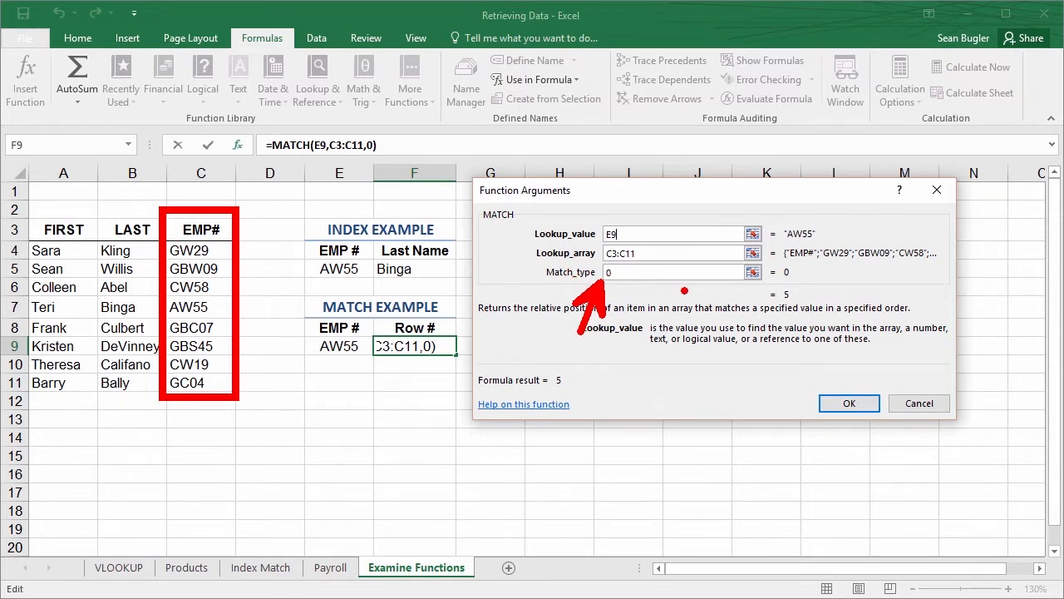
{"action": "left_click", "coordinate": [844, 406]}
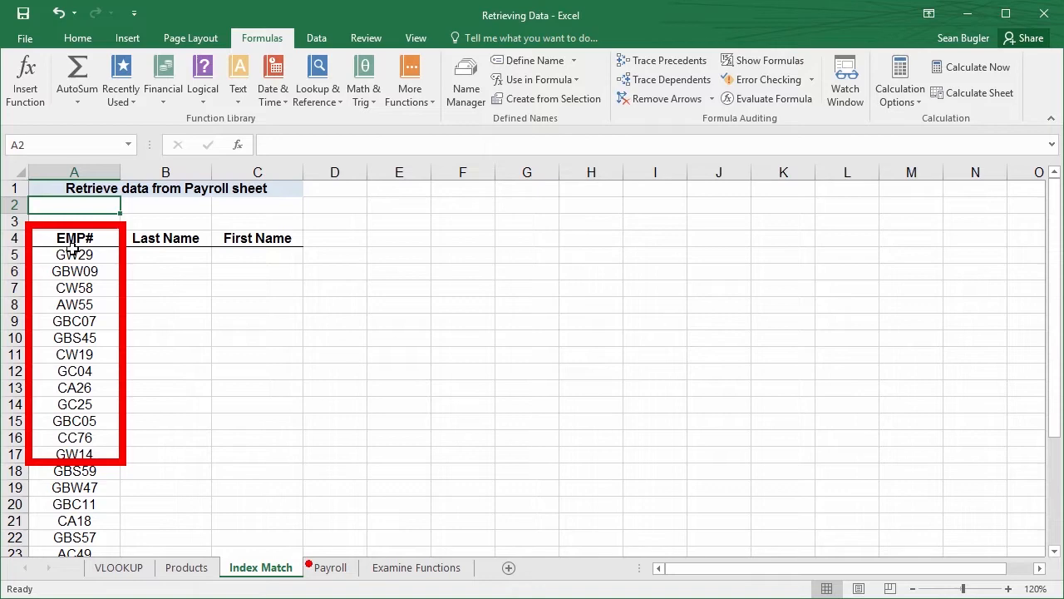
Examine the FIRST, LAST and EMP# columns on the Payroll sheet and return to the Index Match sheet
{"action": "left_click", "coordinate": [349, 570]}
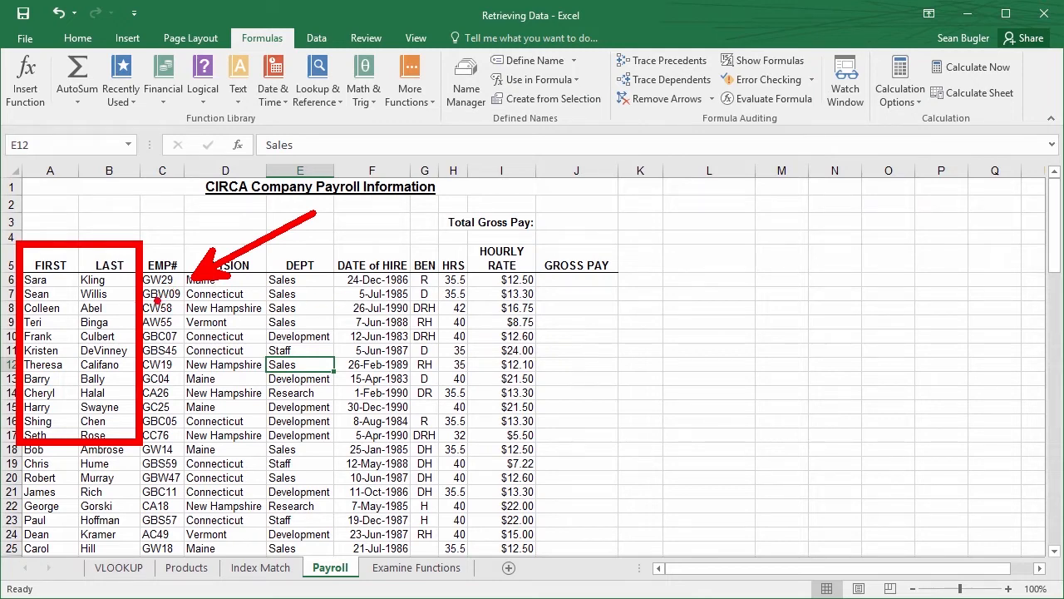
{"action": "key", "text": "Escape"}
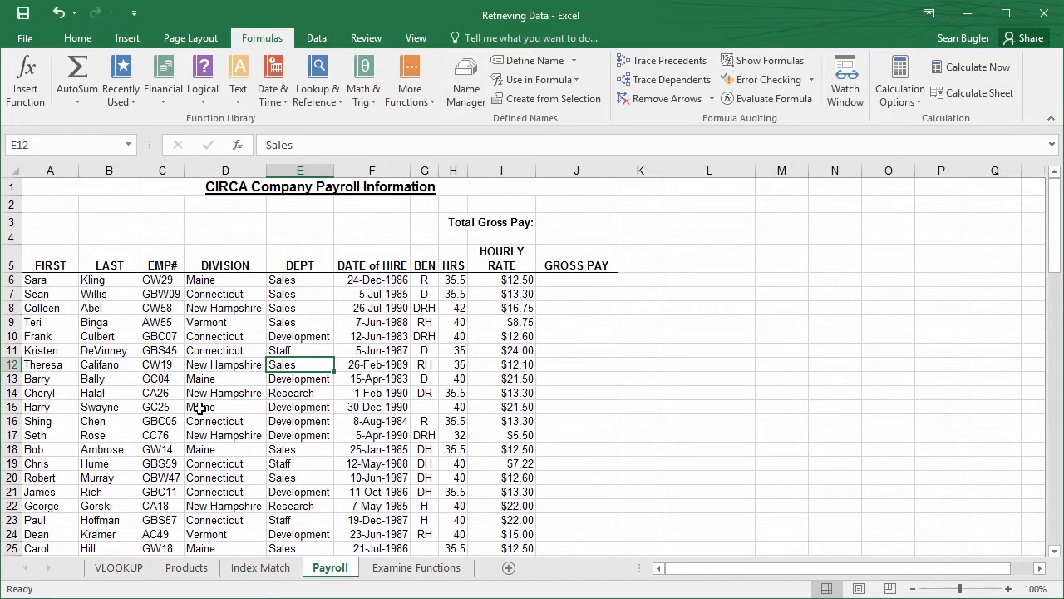
{"action": "left_click", "coordinate": [279, 570]}
{"action": "left_click", "coordinate": [148, 261]}
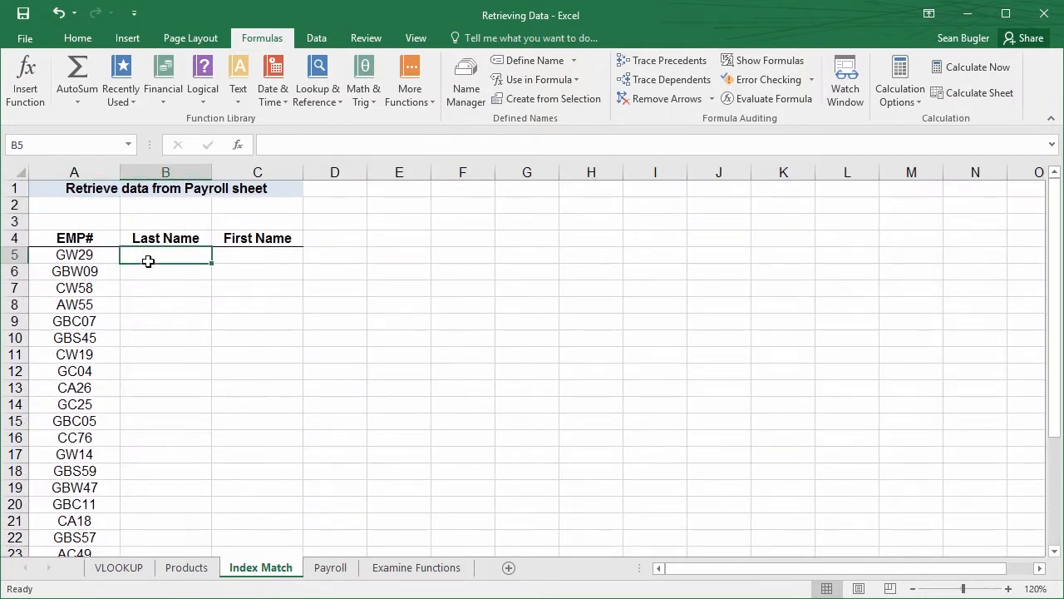
{"action": "left_click", "coordinate": [238, 145]}
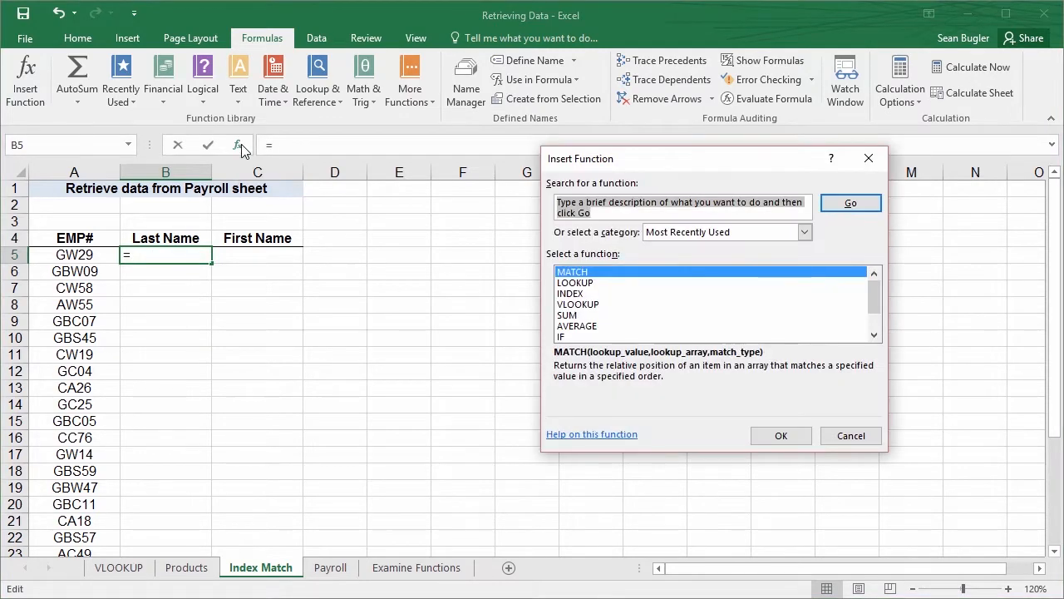
{"action": "left_click", "coordinate": [582, 294]}
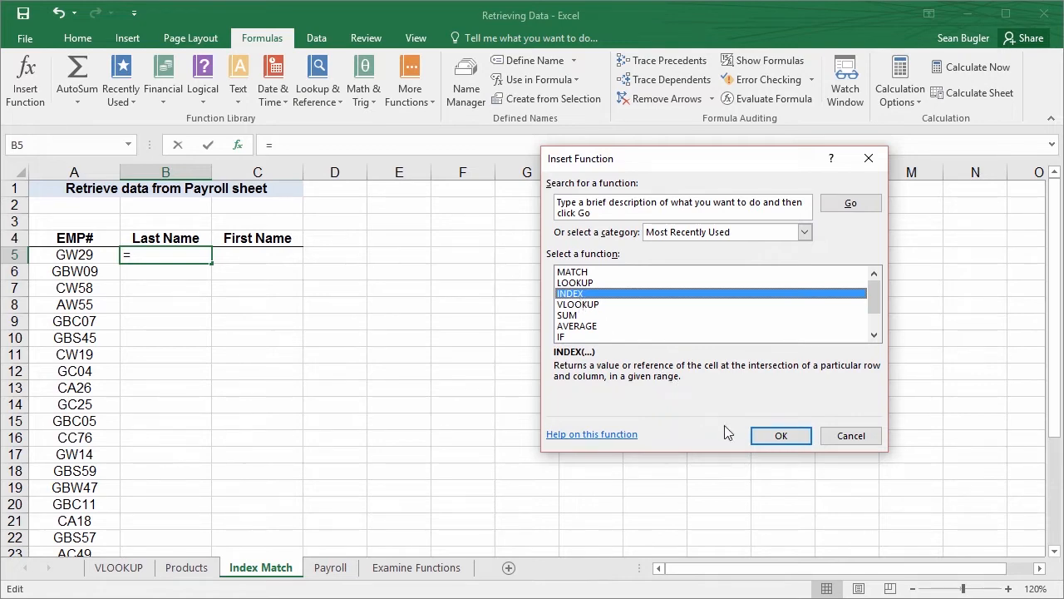
{"action": "left_click", "coordinate": [764, 438]}
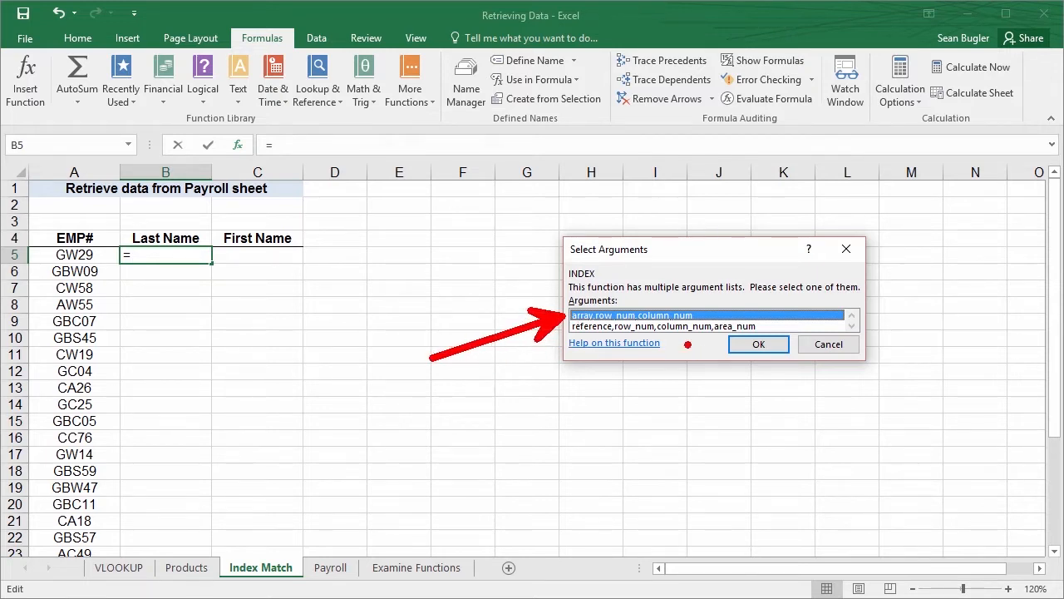
{"action": "left_click", "coordinate": [744, 345]}
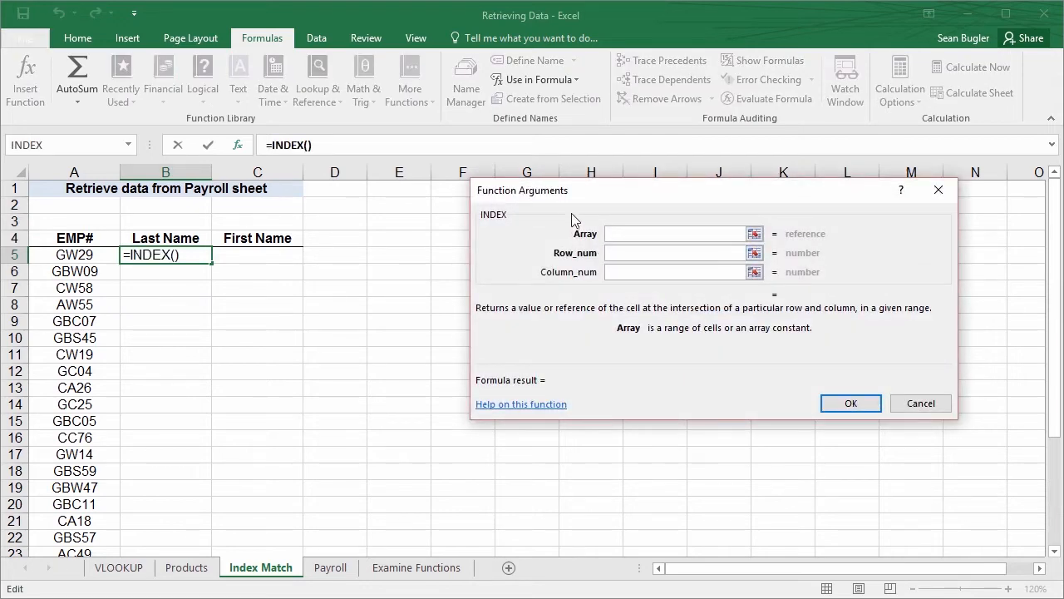
{"action": "left_click_drag", "start_coordinate": [571, 213], "coordinate": [483, 214]}
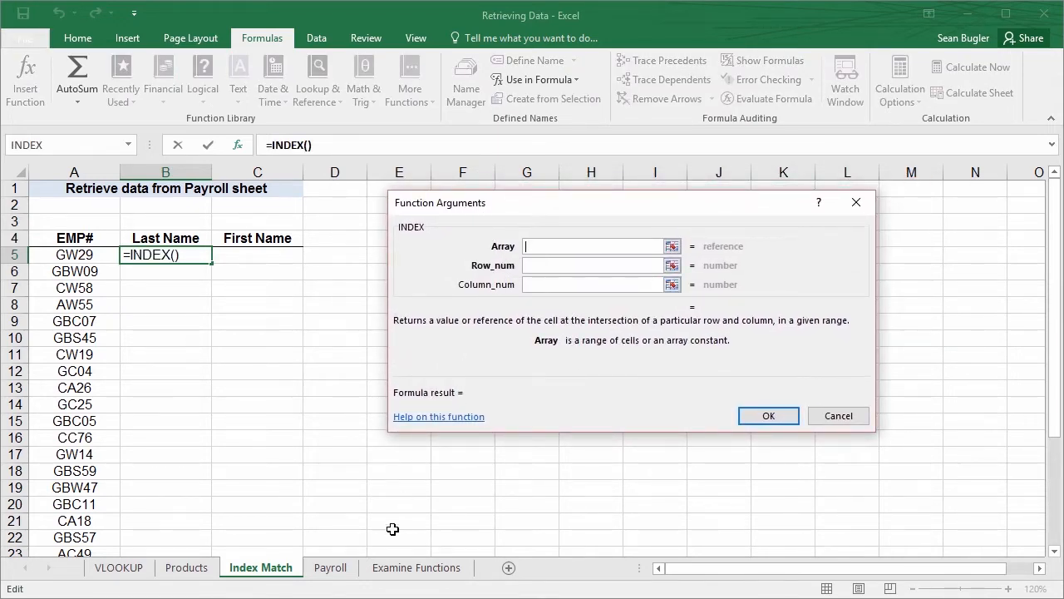
{"action": "left_click", "coordinate": [342, 568]}
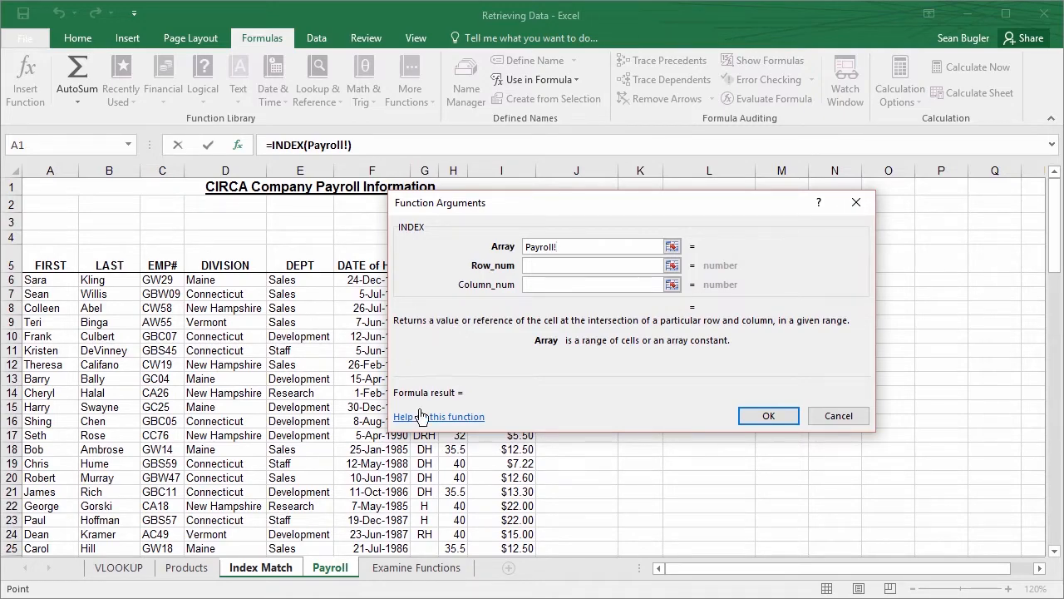
{"action": "left_click_drag", "start_coordinate": [160, 265], "coordinate": [172, 433]}
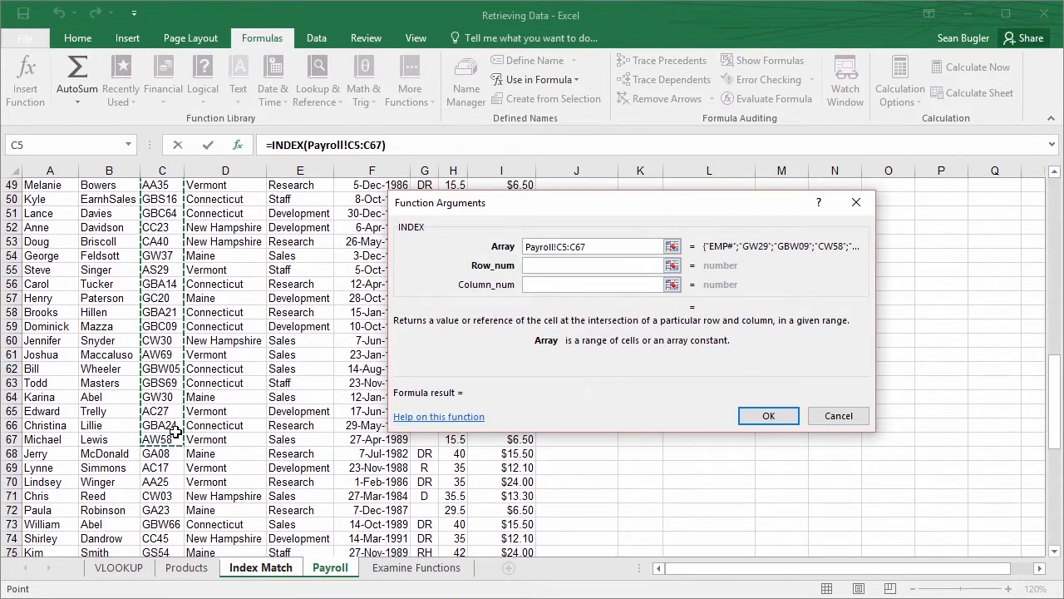
{"action": "key", "text": "Escape"}
Compare the Payroll sheet's employee columns with the columns to fill on the Index Match sheet
{"action": "left_click", "coordinate": [330, 568]}
{"action": "scroll", "coordinate": [263, 440], "scroll_direction": "up", "scroll_amount": 15}
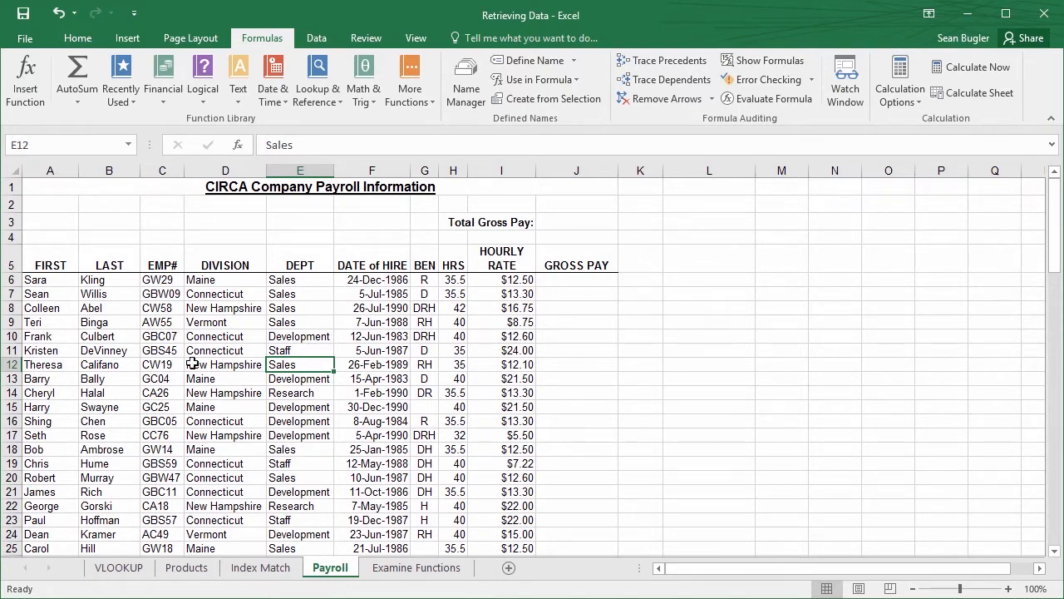
{"action": "left_click", "coordinate": [275, 572]}
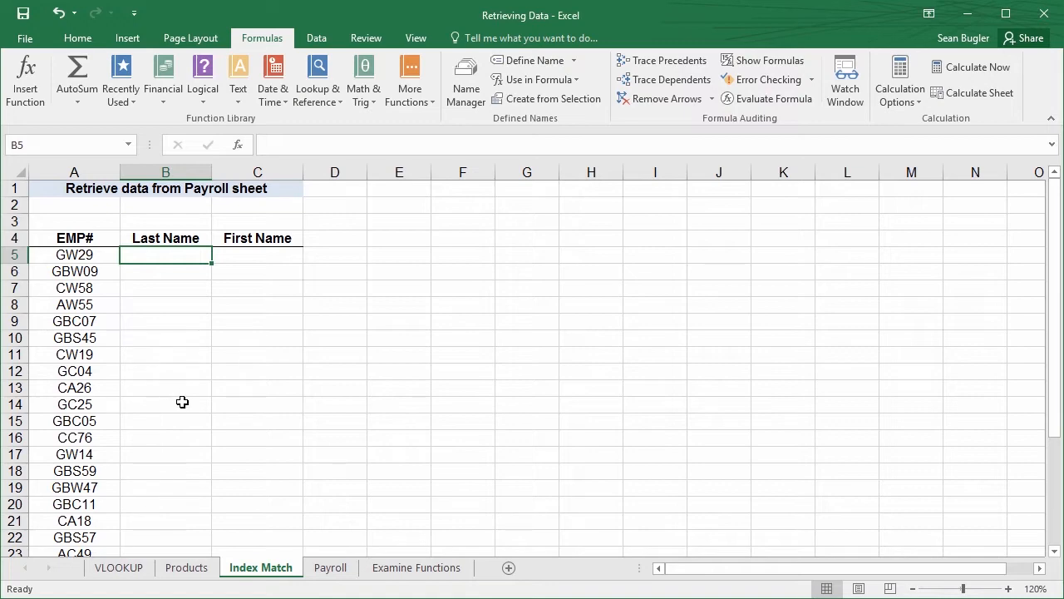
Create named ranges from the Payroll sheet's FIRST, LAST and EMP# columns in A5:C99, using only the top row labels
{"action": "left_click", "coordinate": [333, 574]}
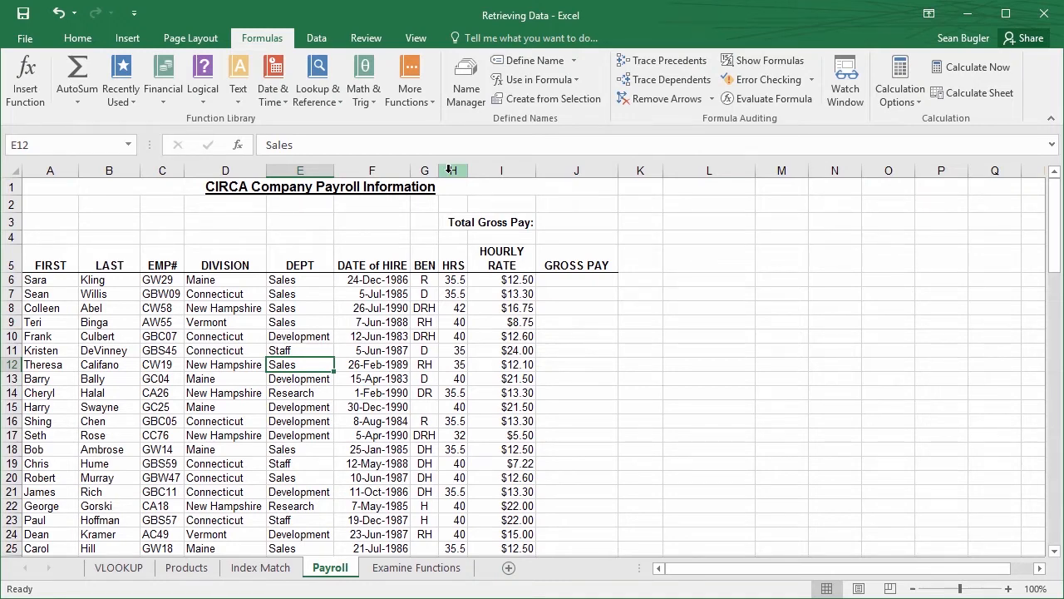
{"action": "left_click_drag", "start_coordinate": [47, 261], "coordinate": [152, 266]}
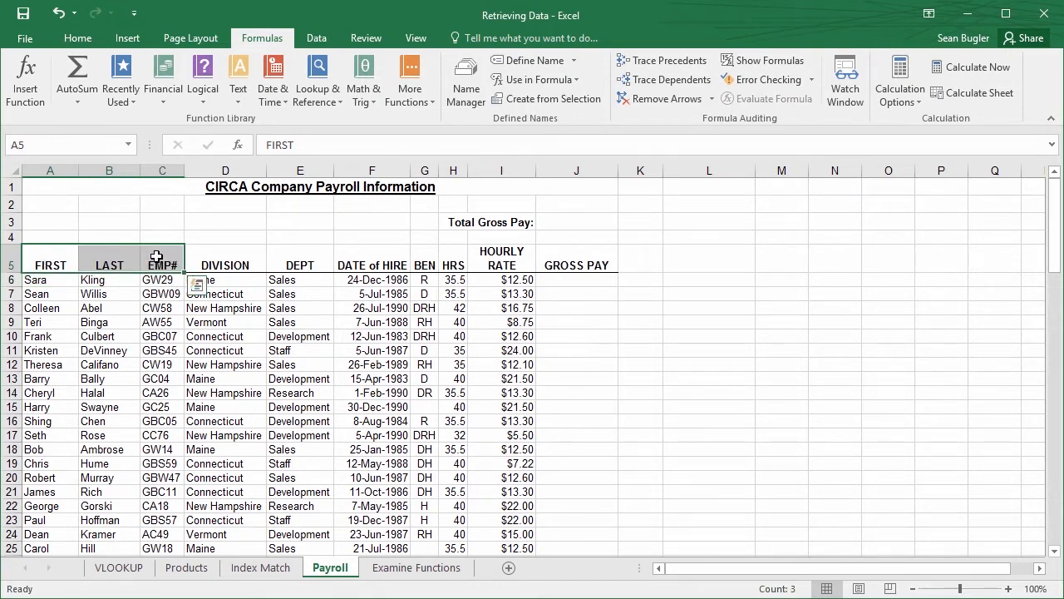
{"action": "left_click", "coordinate": [197, 285]}
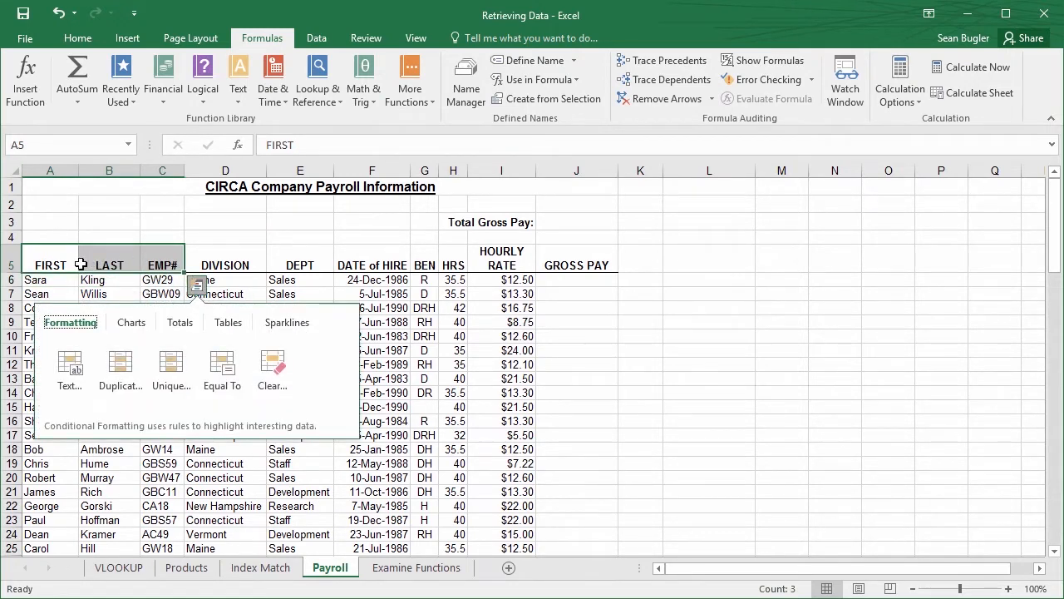
{"action": "left_click", "coordinate": [77, 264]}
{"action": "left_click_drag", "start_coordinate": [41, 264], "coordinate": [156, 257]}
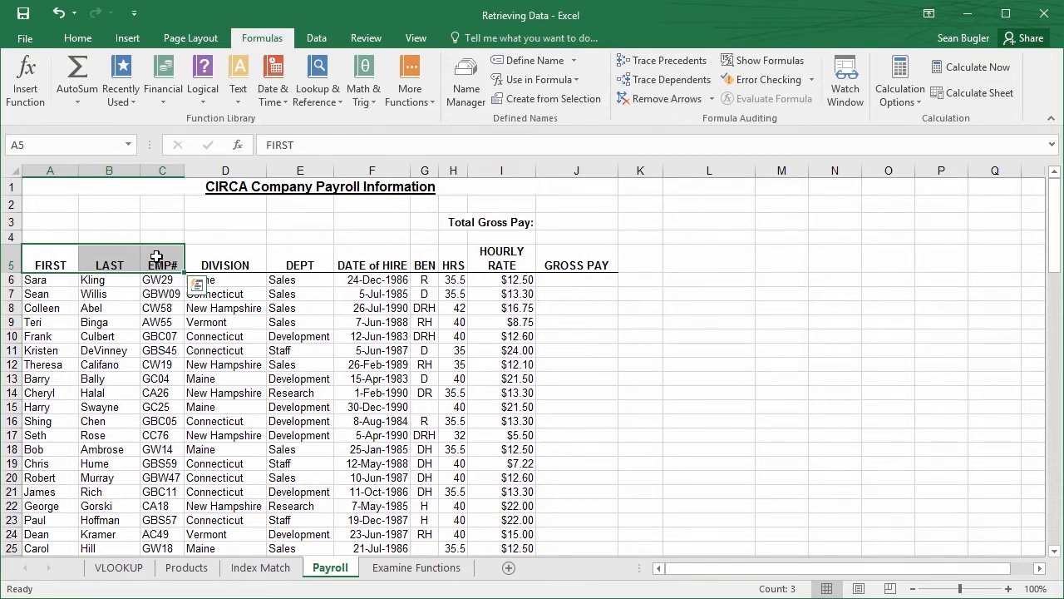
{"action": "key", "text": "ctrl+shift+Down"}
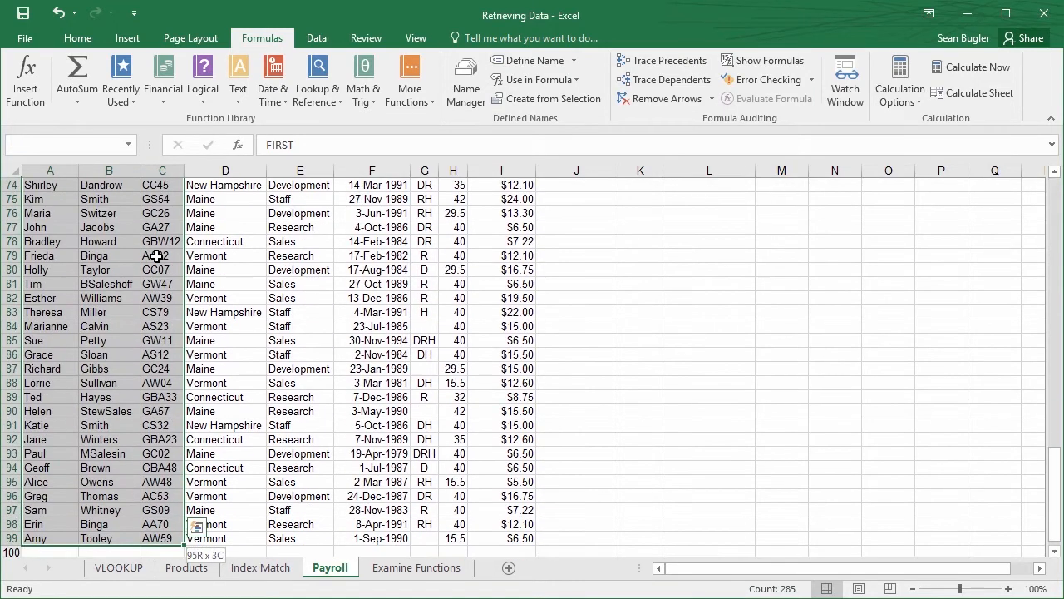
{"action": "scroll", "coordinate": [152, 316], "scroll_direction": "up", "scroll_amount": 12}
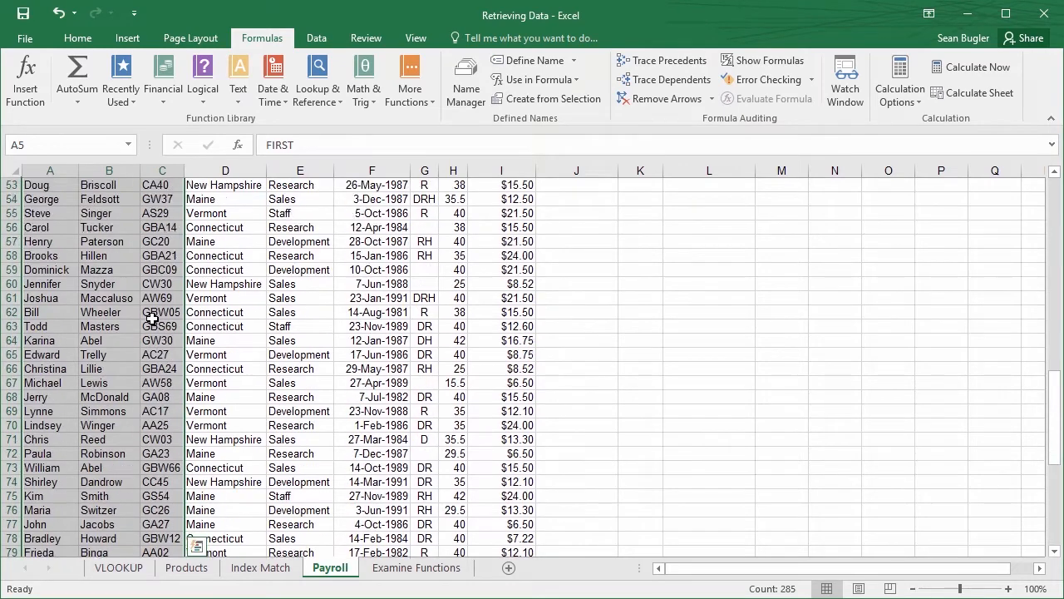
{"action": "scroll", "coordinate": [152, 316], "scroll_direction": "up", "scroll_amount": 5}
{"action": "scroll", "coordinate": [148, 320], "scroll_direction": "down", "scroll_amount": 20}
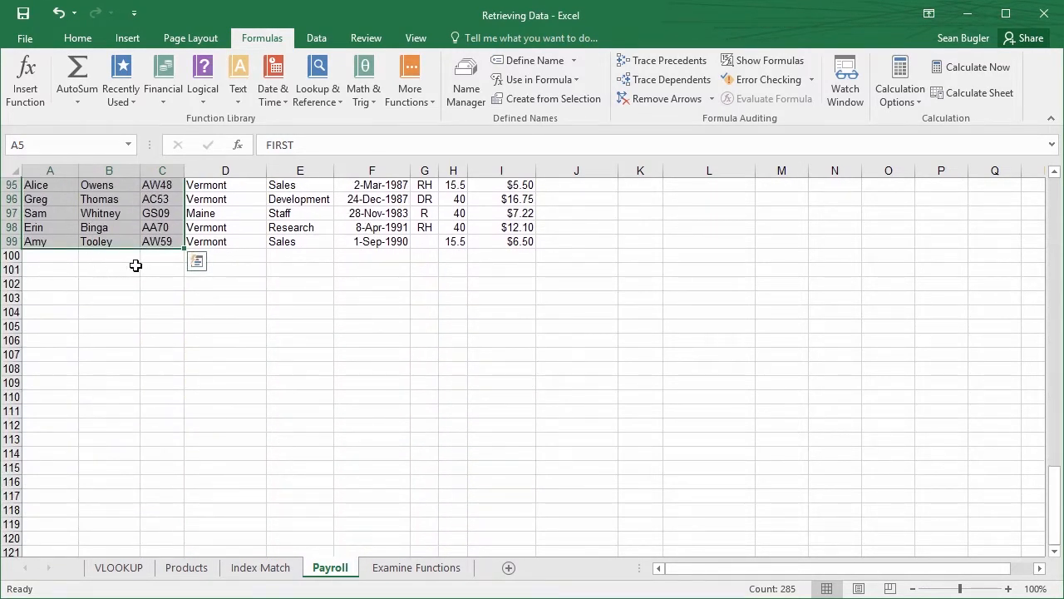
{"action": "scroll", "coordinate": [130, 330], "scroll_direction": "up", "scroll_amount": 20}
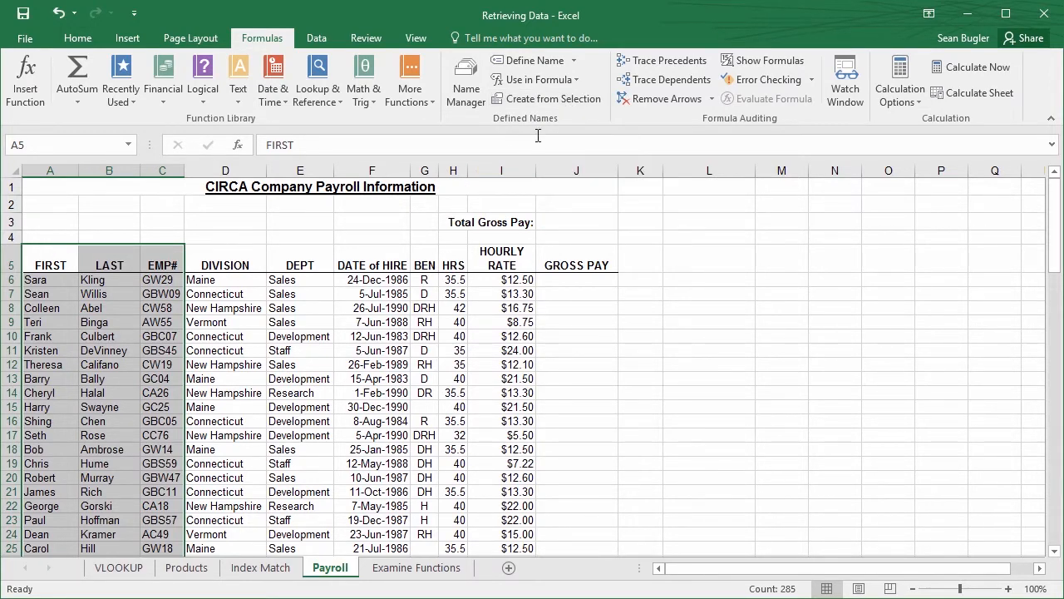
{"action": "left_click", "coordinate": [559, 101]}
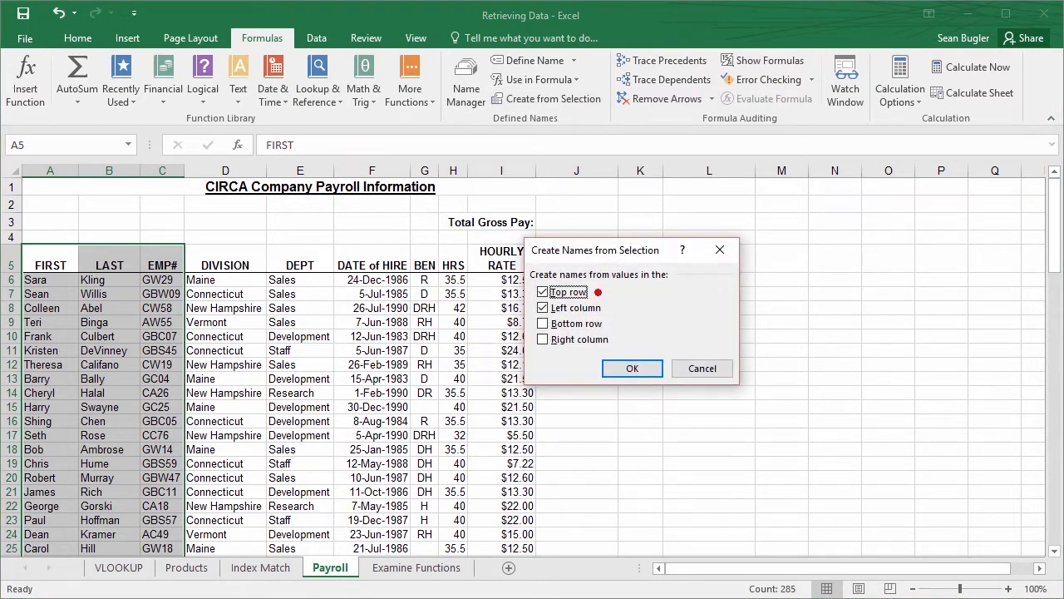
{"action": "left_click_drag", "start_coordinate": [610, 309], "coordinate": [665, 299]}
{"action": "mouse_move", "coordinate": [616, 325]}
{"action": "left_mouse_down"}
{"action": "mouse_move", "coordinate": [672, 320]}
{"action": "mouse_move", "coordinate": [649, 338]}
{"action": "mouse_move", "coordinate": [677, 335]}
{"action": "left_mouse_up"}
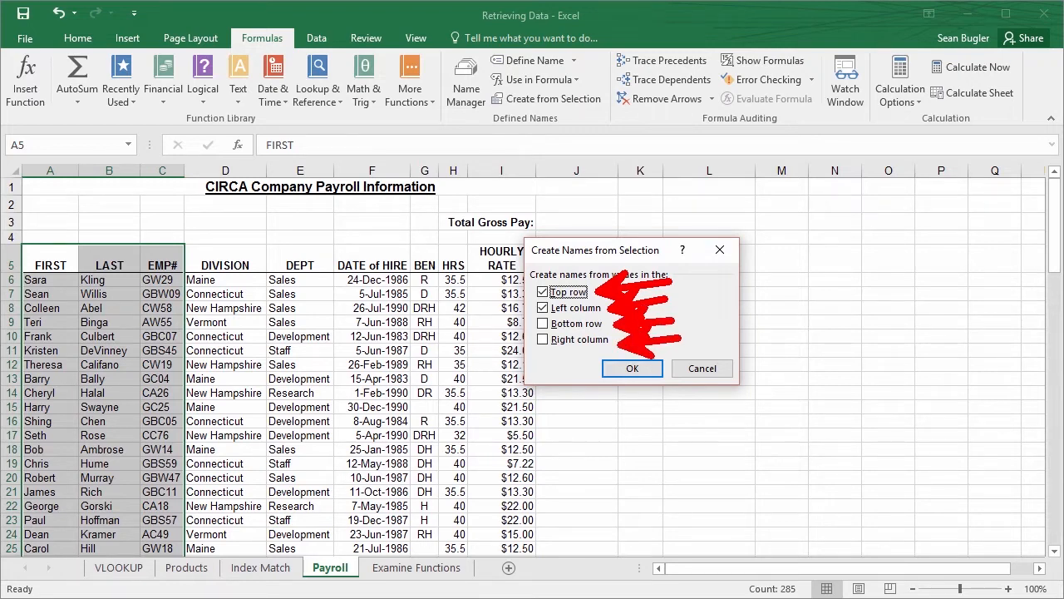
{"action": "key", "text": "Escape"}
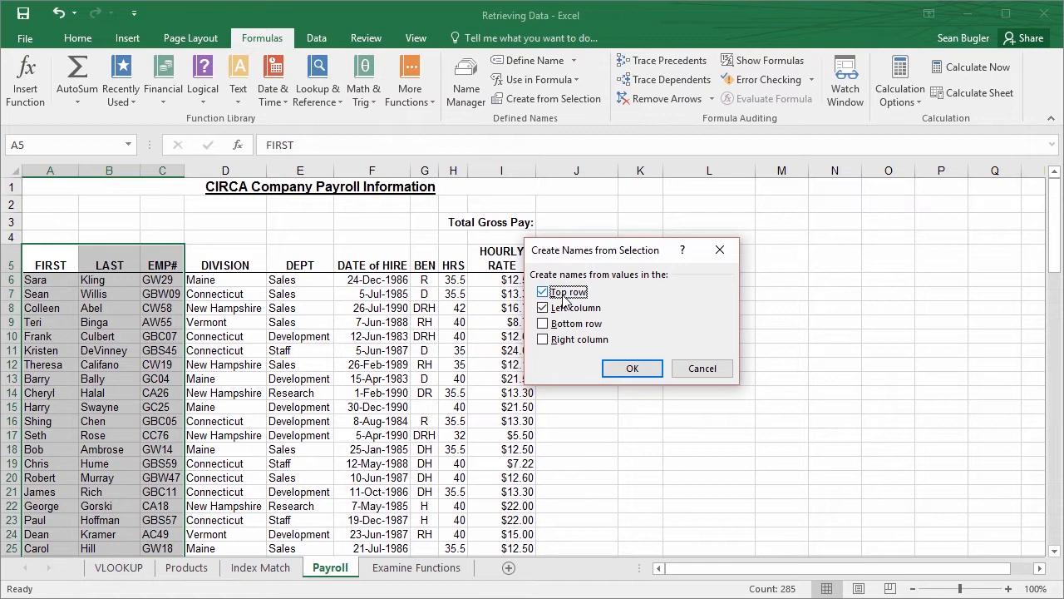
{"action": "left_click", "coordinate": [543, 308]}
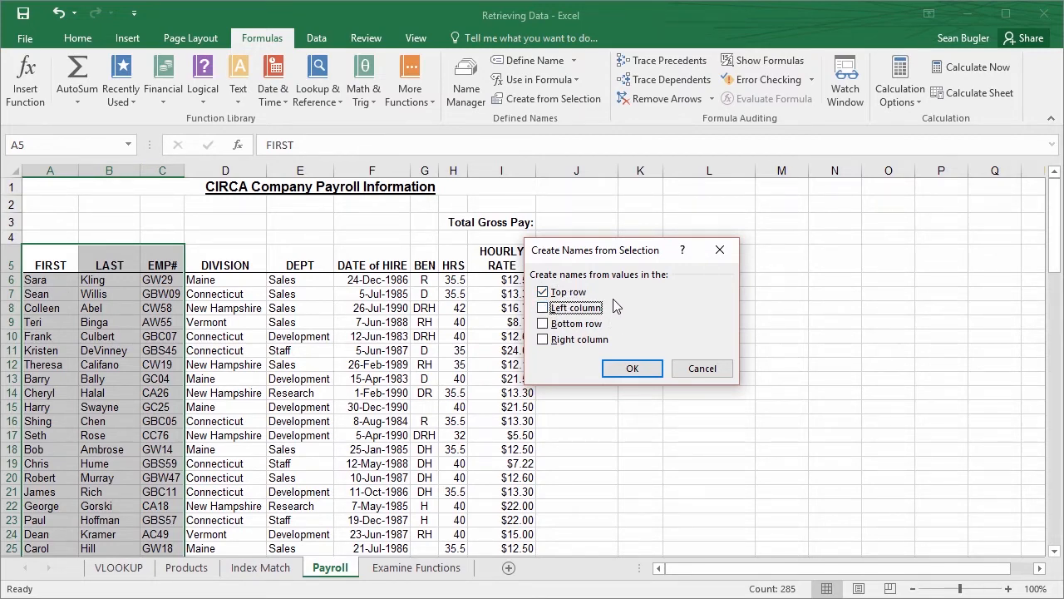
{"action": "left_click", "coordinate": [632, 371]}
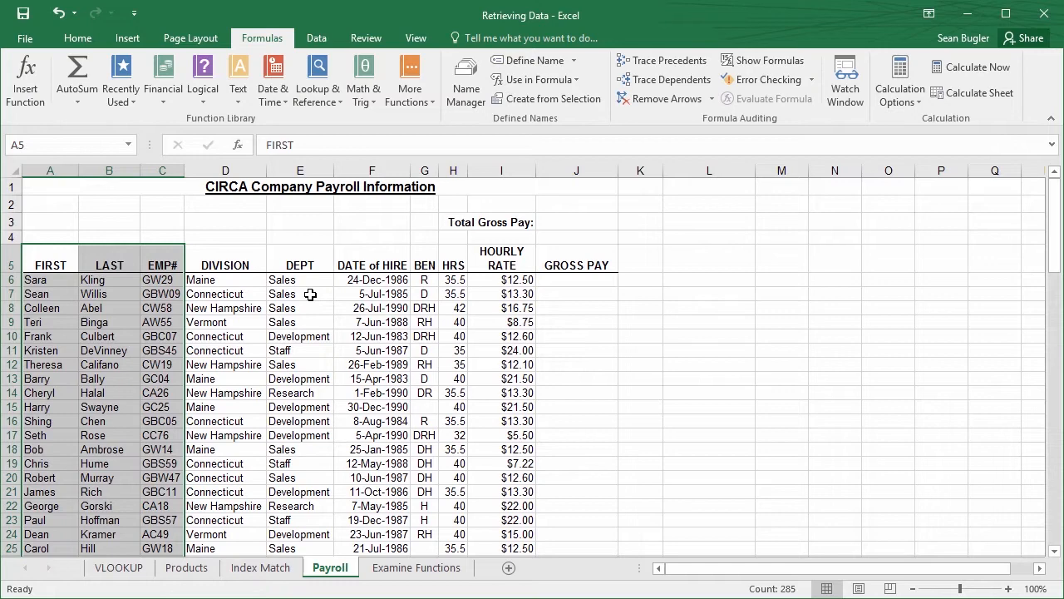
Check the list of named ranges available for use in formulas on the Payroll sheet
{"action": "left_click", "coordinate": [250, 332]}
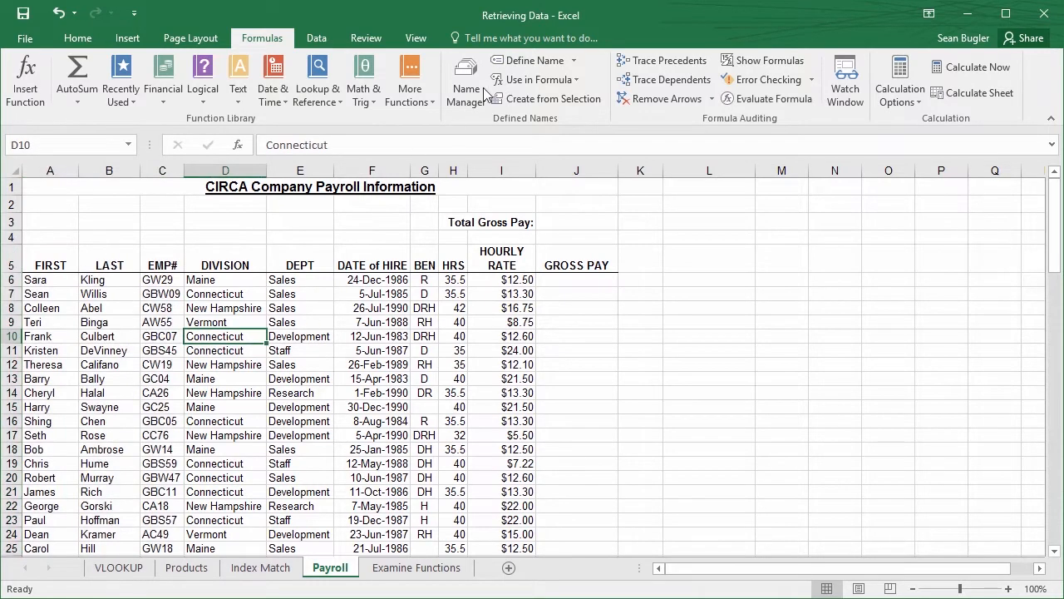
{"action": "left_click", "coordinate": [565, 80]}
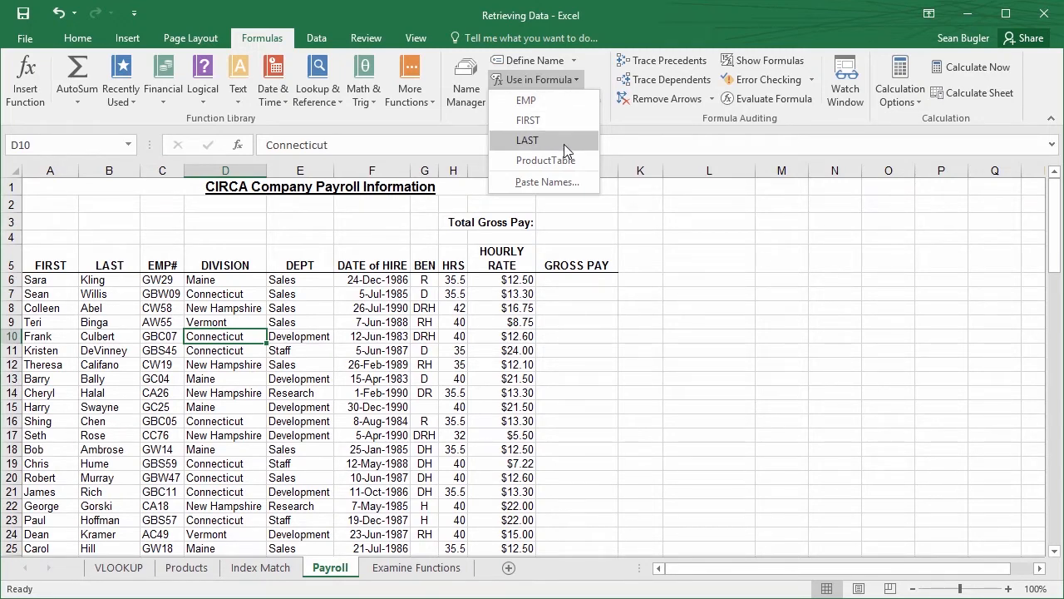
{"action": "left_click", "coordinate": [30, 293]}
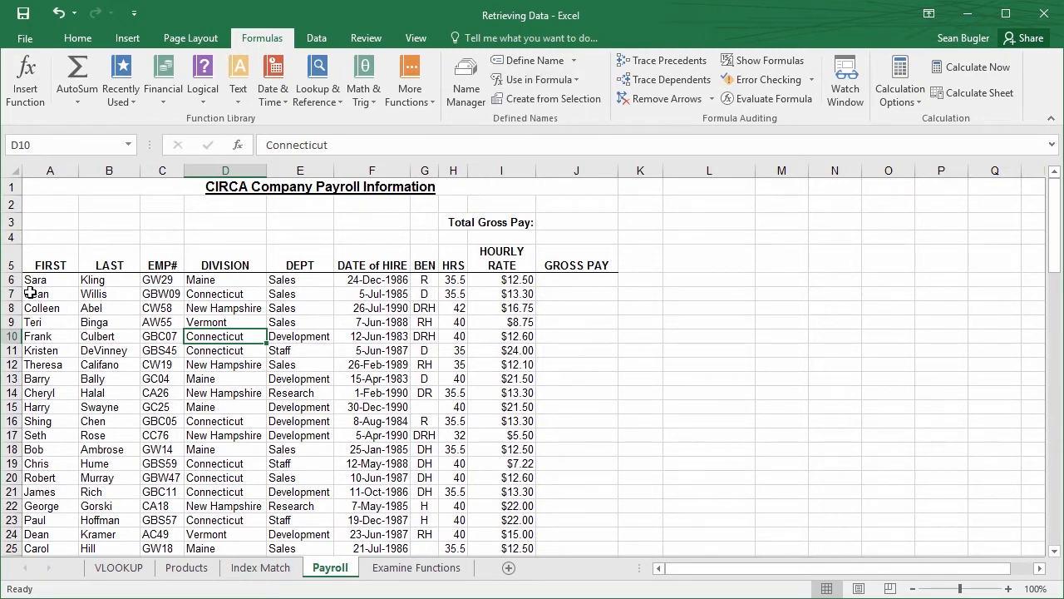
Insert the INDEX function in B5 of the Index Match sheet, using the array,row_num,column_num argument list
{"action": "left_click", "coordinate": [292, 568]}
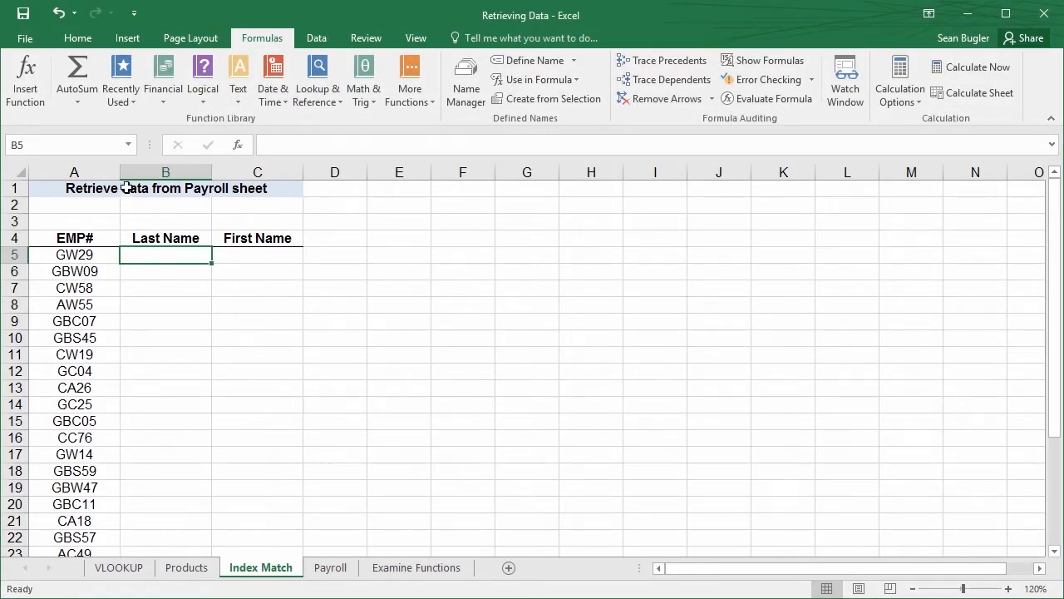
{"action": "left_click", "coordinate": [239, 145]}
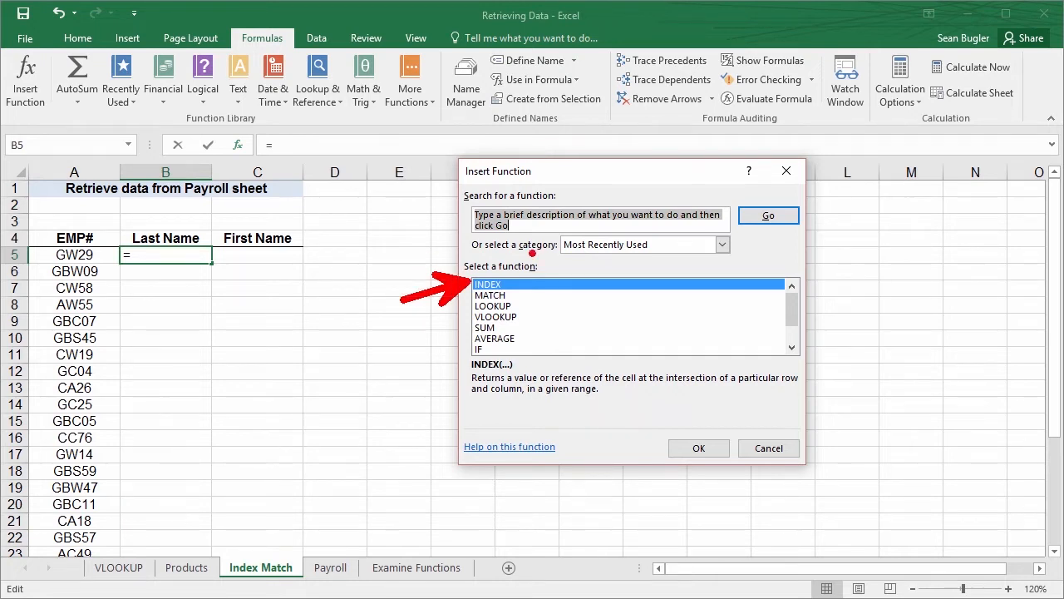
{"action": "type", "text": "index"}
{"action": "key", "text": "BackSpace"}
{"action": "key", "text": "BackSpace"}
{"action": "key", "text": "BackSpace"}
{"action": "key", "text": "BackSpace"}
{"action": "key", "text": "BackSpace"}
{"action": "type", "text": "index"}
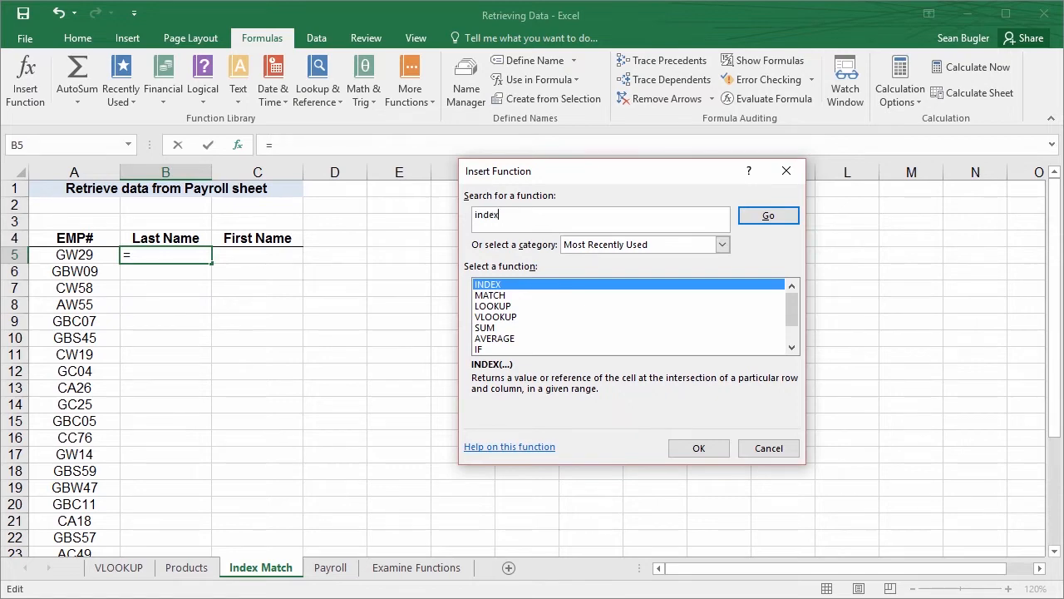
{"action": "key", "text": "Return"}
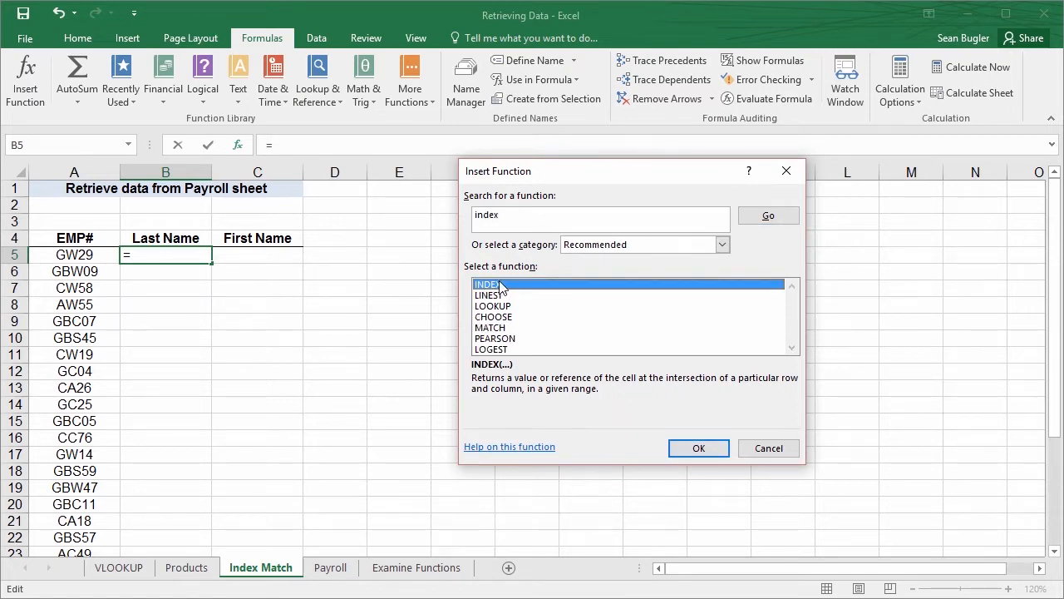
{"action": "left_click", "coordinate": [690, 449]}
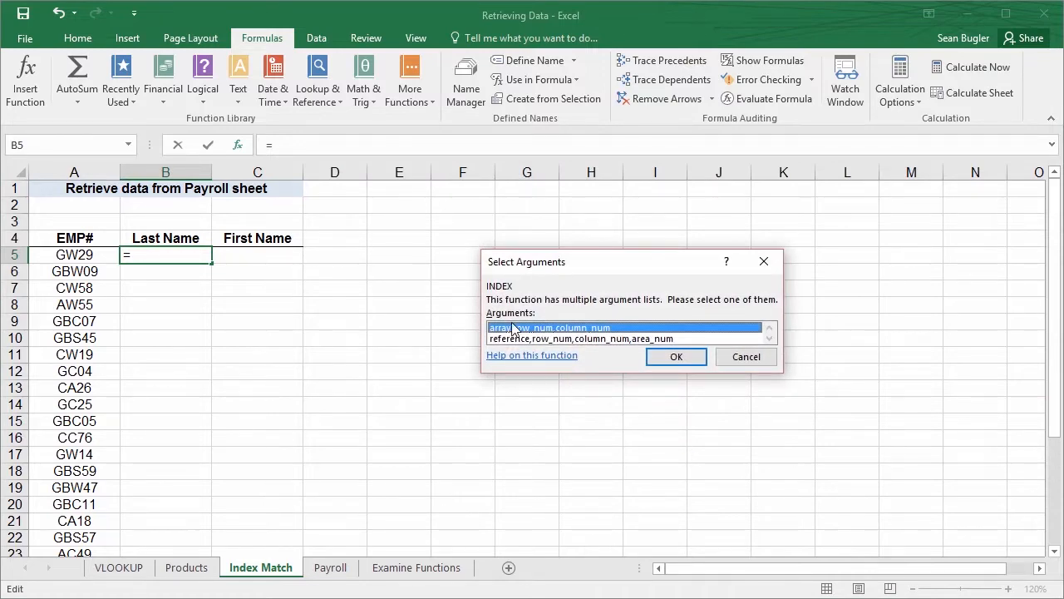
{"action": "left_click", "coordinate": [685, 360]}
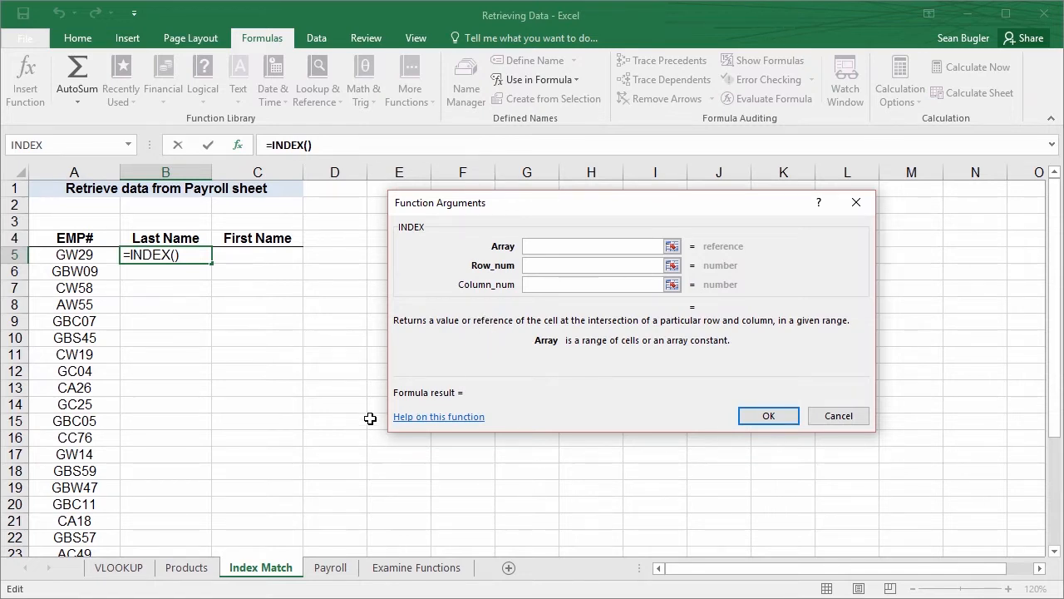
Set the INDEX function's Array argument to the named range LAST
{"action": "key", "text": "ctrl+2"}
{"action": "left_click_drag", "start_coordinate": [178, 224], "coordinate": [178, 130]}
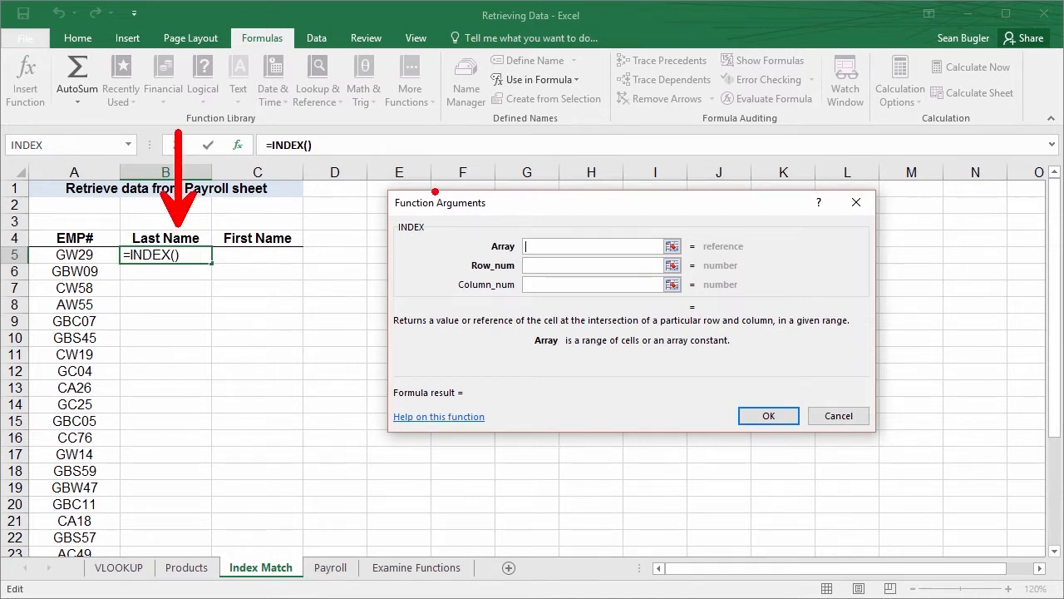
{"action": "key", "text": "Escape"}
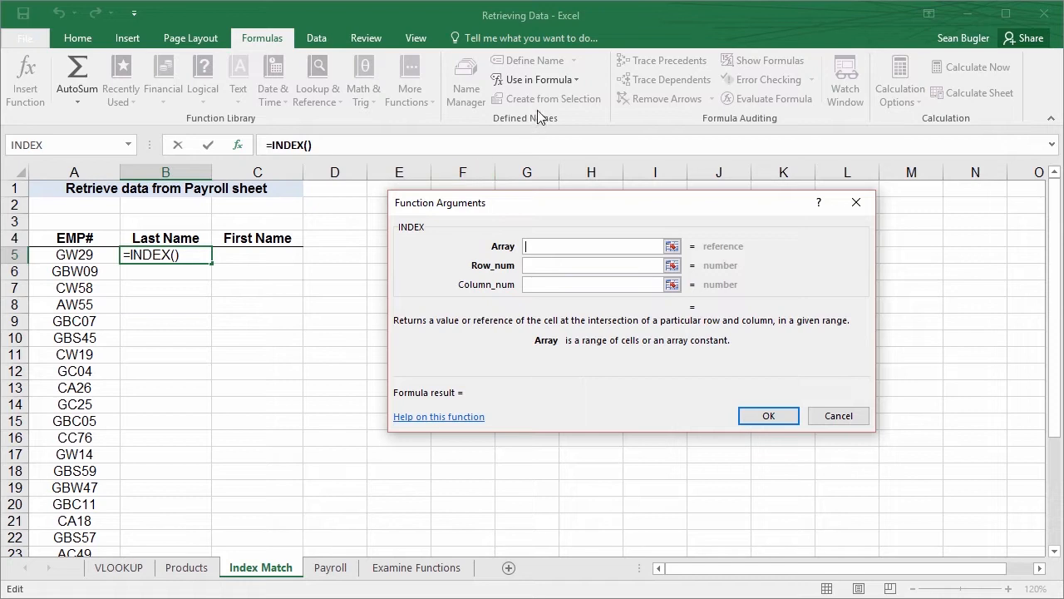
{"action": "left_click", "coordinate": [563, 81]}
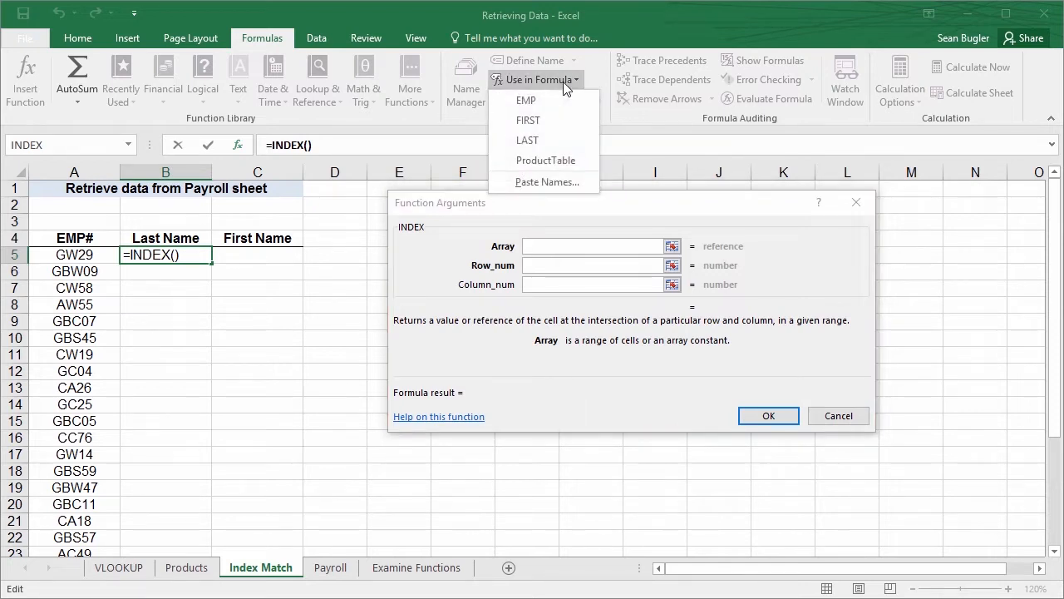
{"action": "left_click", "coordinate": [543, 143]}
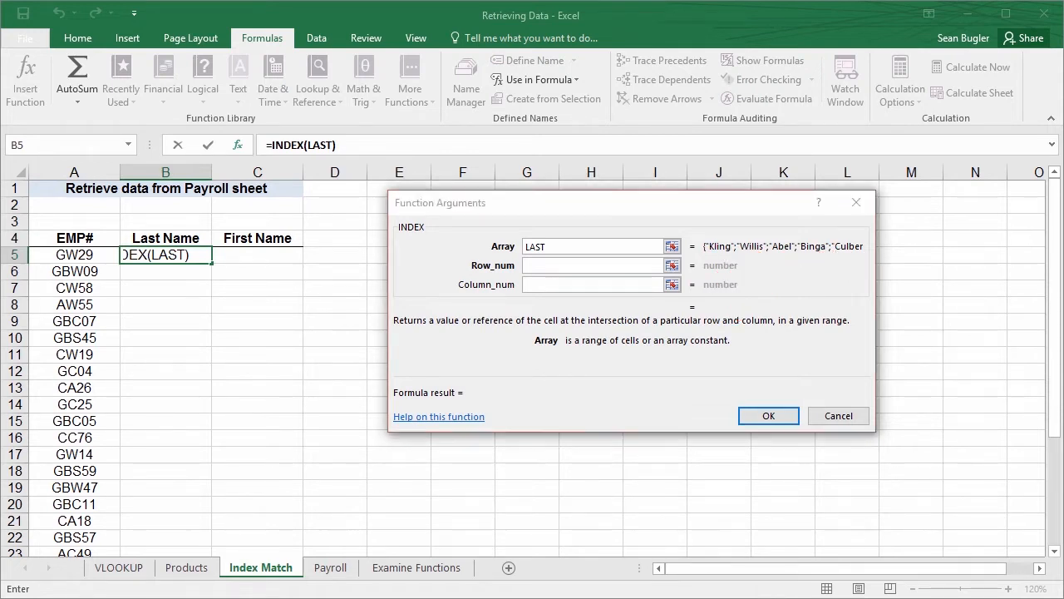
Nest a MATCH function in INDEX by entering match( as the Row_num, and bring up MATCH's own arguments
{"action": "left_click", "coordinate": [546, 268]}
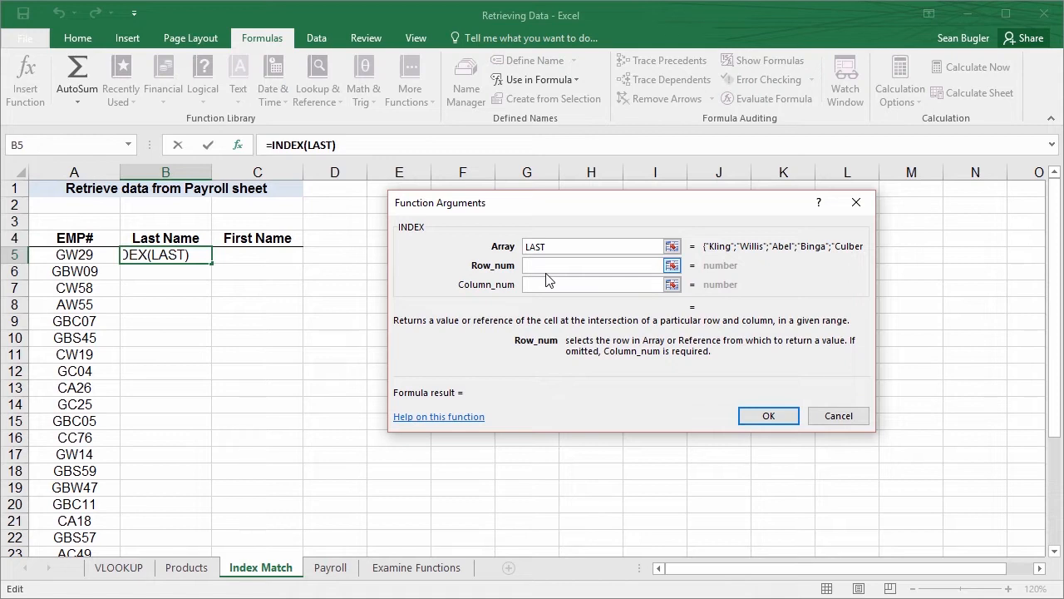
{"action": "type", "text": "mat"}
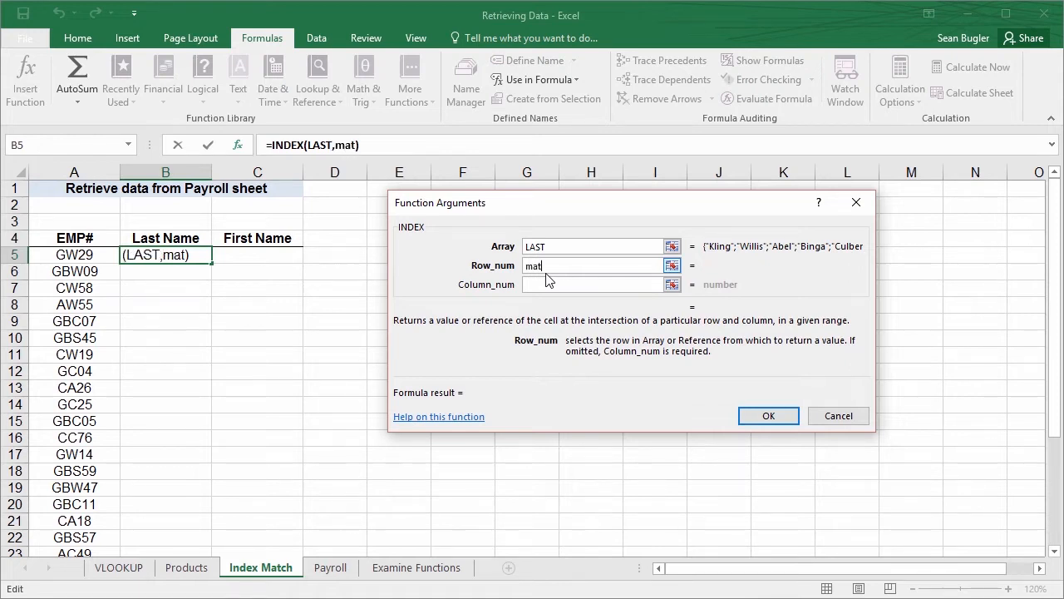
{"action": "type", "text": "ch("}
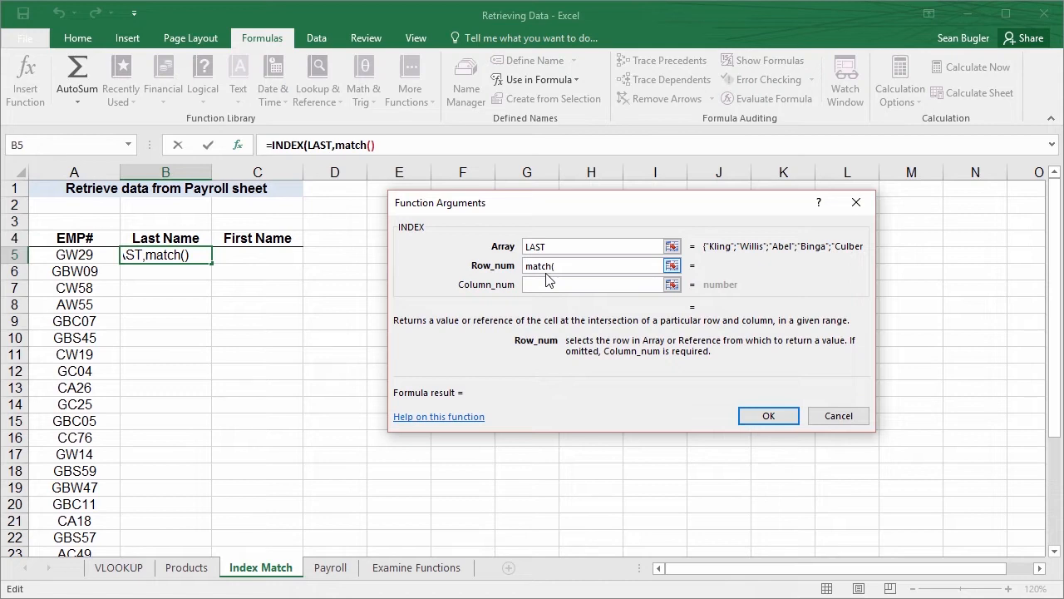
{"action": "left_click_drag", "start_coordinate": [541, 215], "coordinate": [478, 230]}
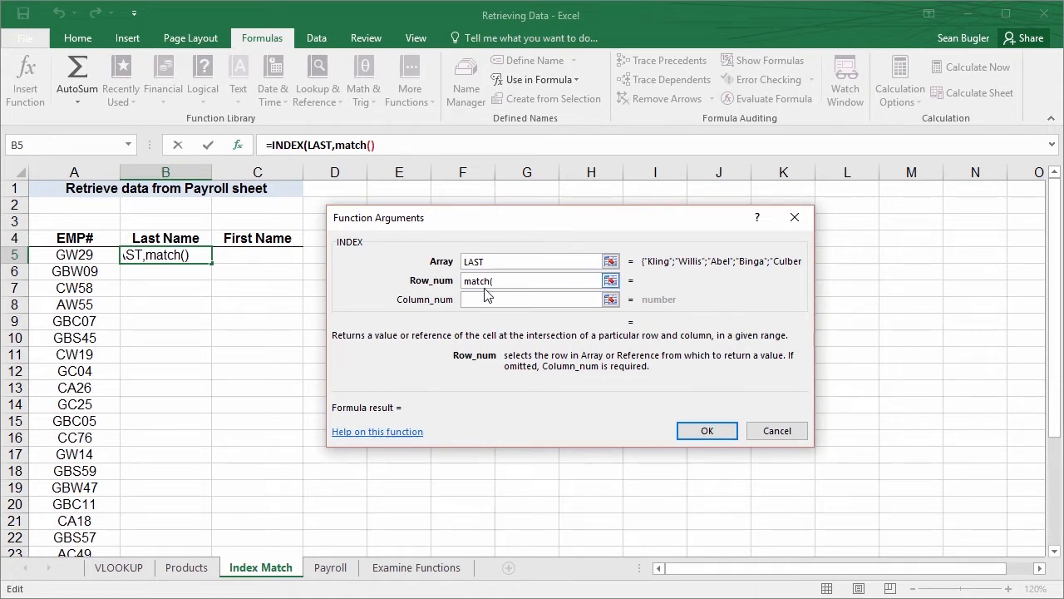
{"action": "key", "text": "ctrl+2"}
{"action": "left_click_drag", "start_coordinate": [354, 155], "coordinate": [396, 230]}
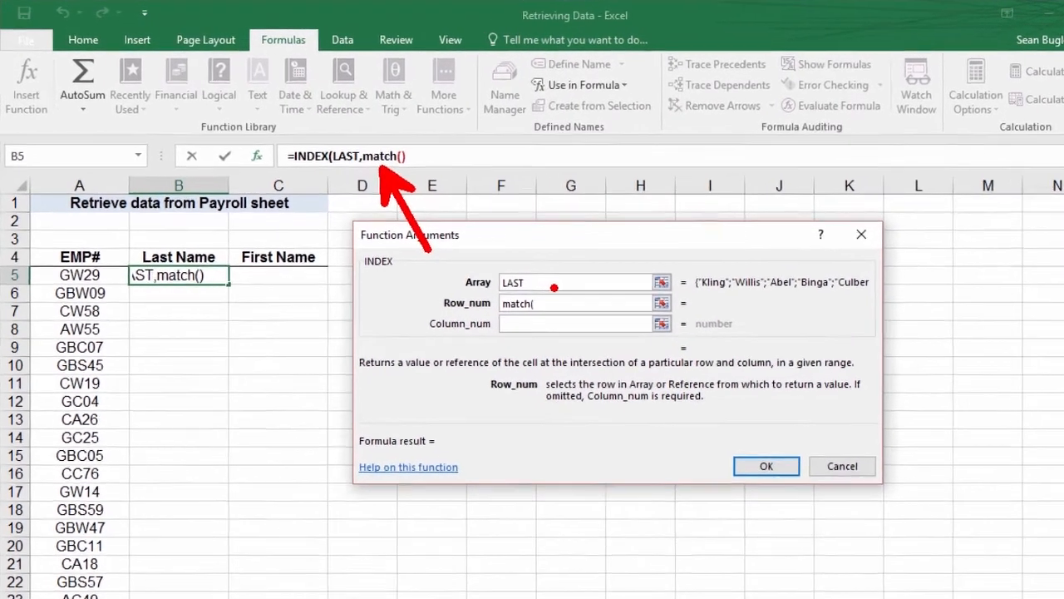
{"action": "left_click_drag", "start_coordinate": [554, 287], "coordinate": [494, 324]}
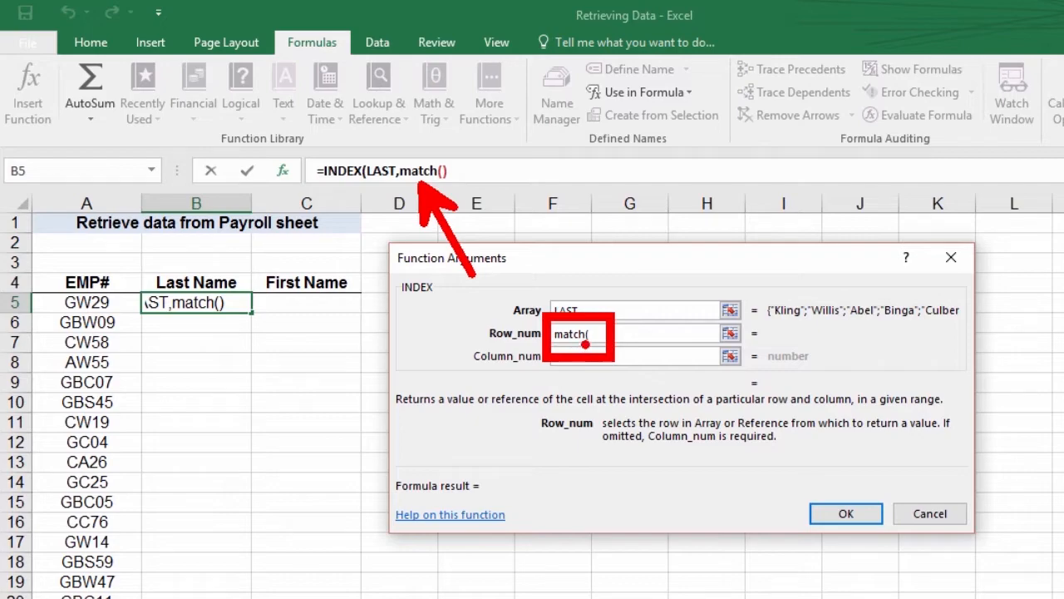
{"action": "key", "text": "Escape"}
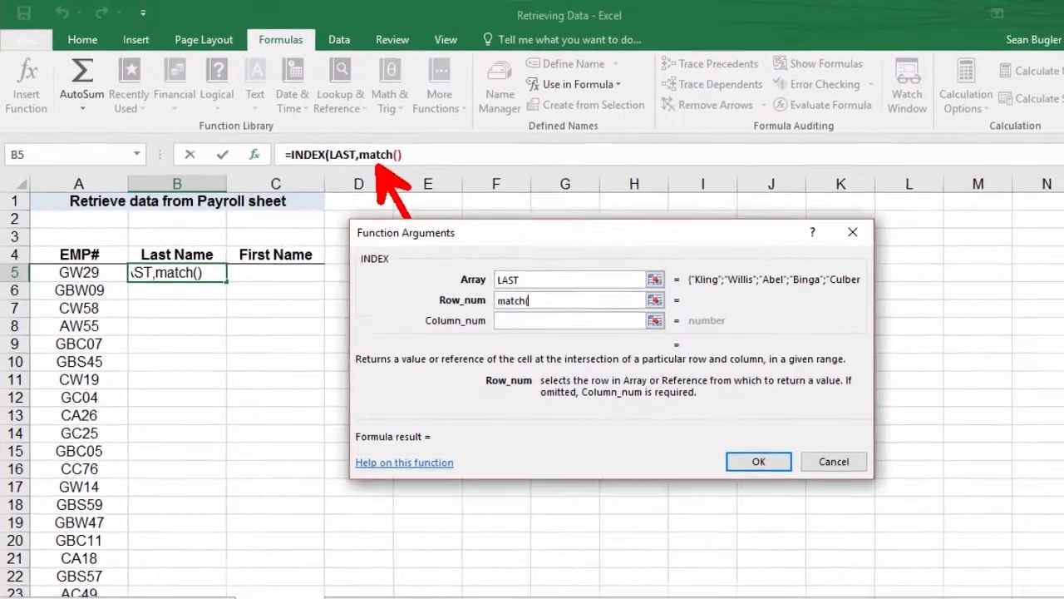
{"action": "left_click", "coordinate": [613, 335]}
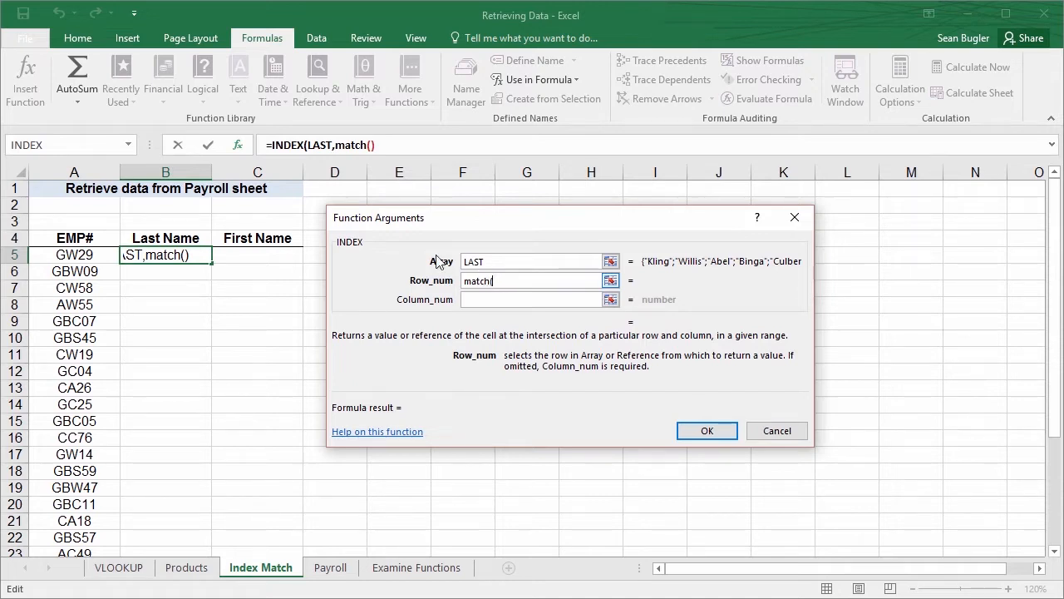
{"action": "left_click", "coordinate": [354, 144]}
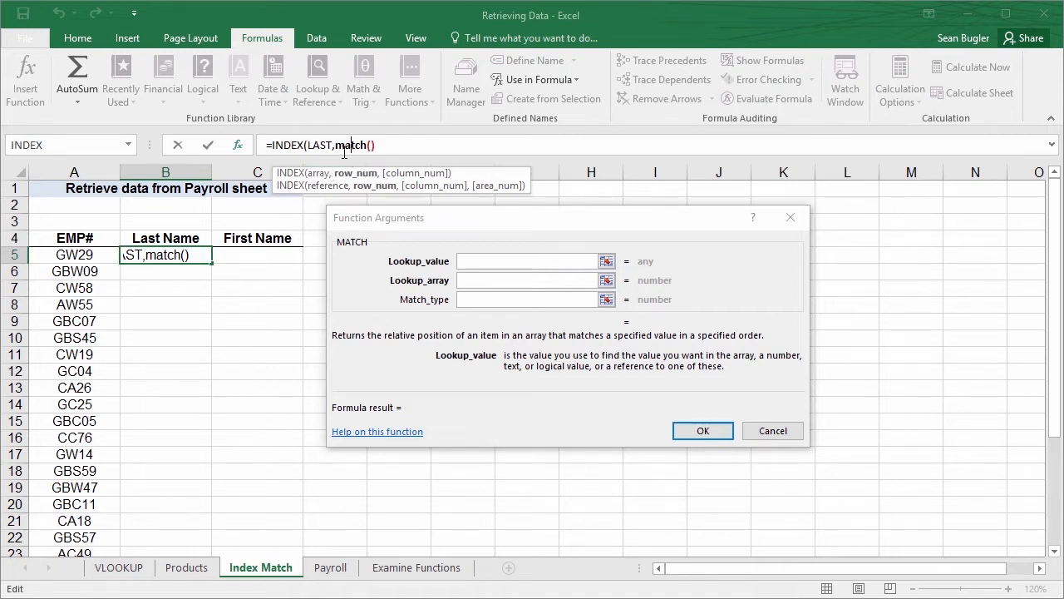
Set MATCH's Lookup_value to cell A5 and its Lookup_array to the named range EMP
{"action": "left_click", "coordinate": [469, 260]}
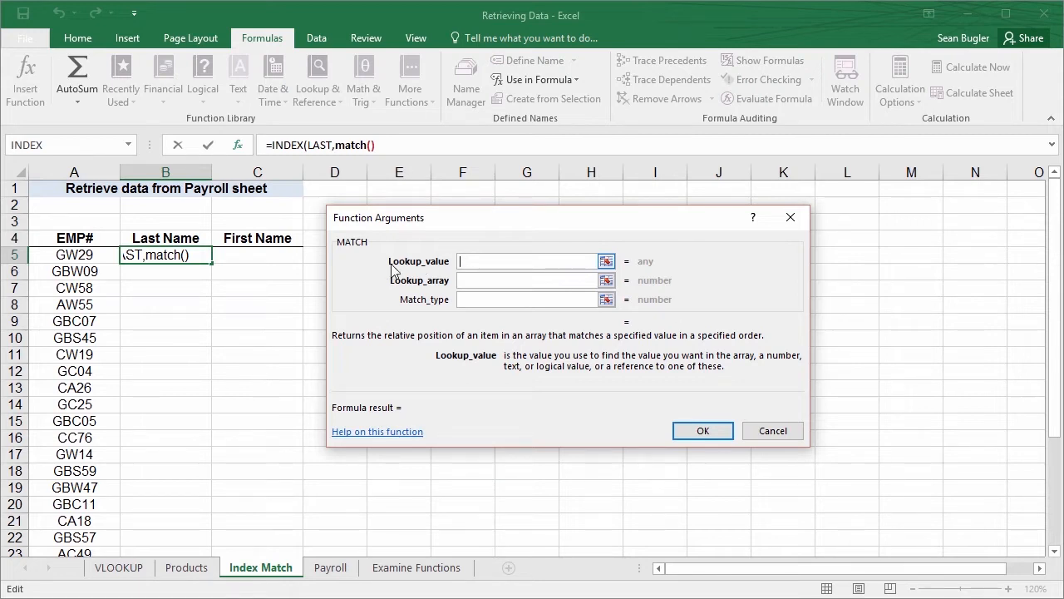
{"action": "left_click", "coordinate": [75, 258]}
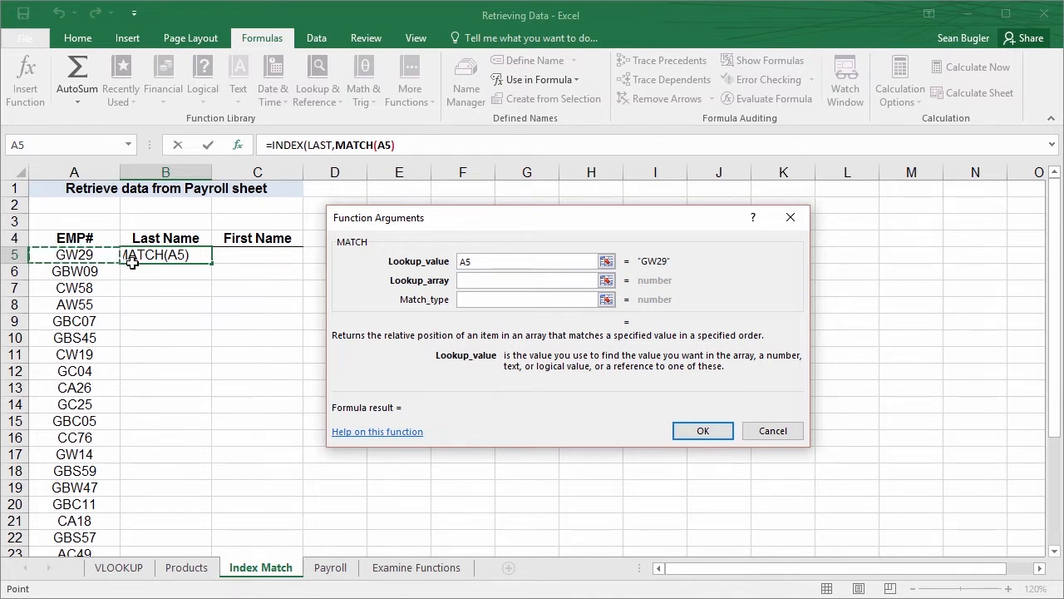
{"action": "key", "text": "Tab"}
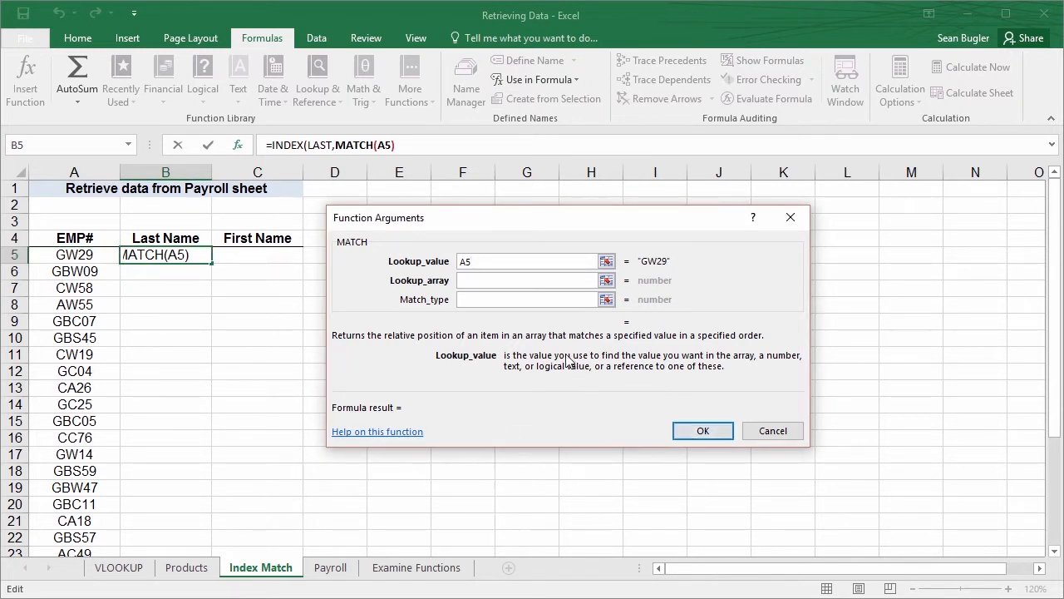
{"action": "left_click", "coordinate": [467, 281]}
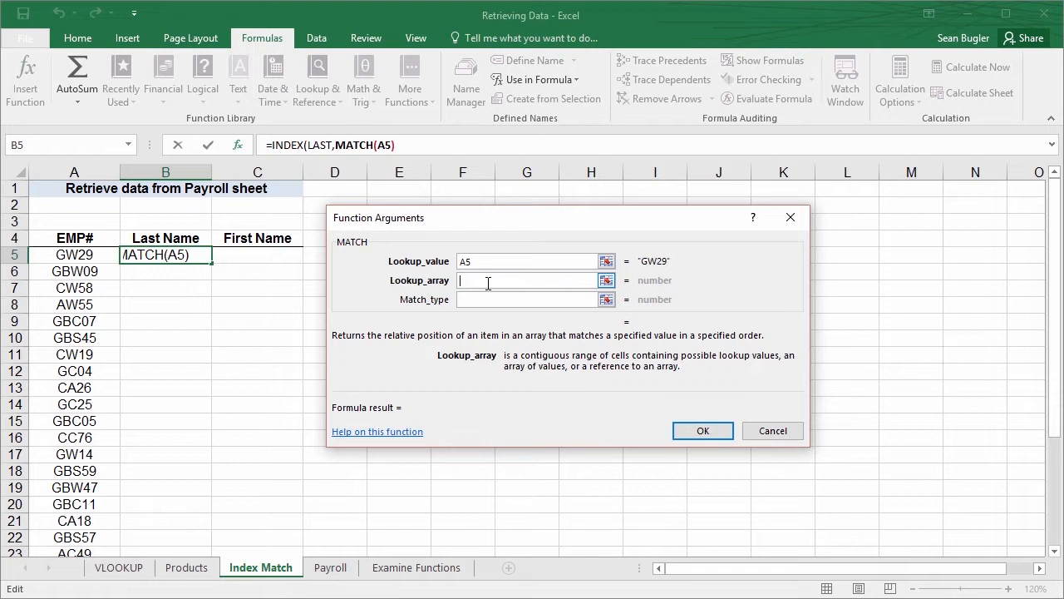
{"action": "left_click", "coordinate": [532, 79]}
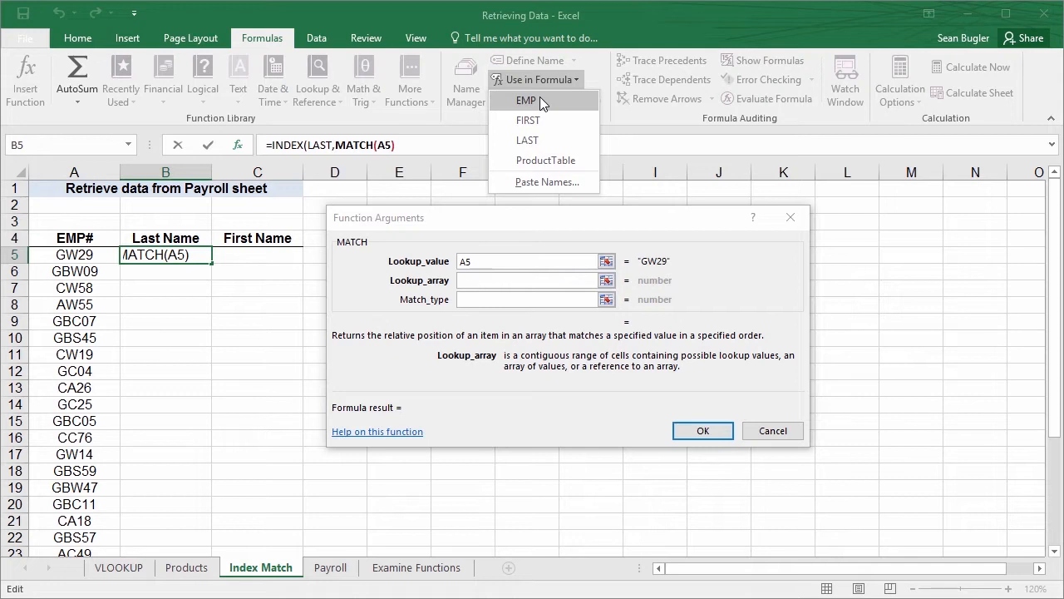
{"action": "left_click", "coordinate": [529, 100]}
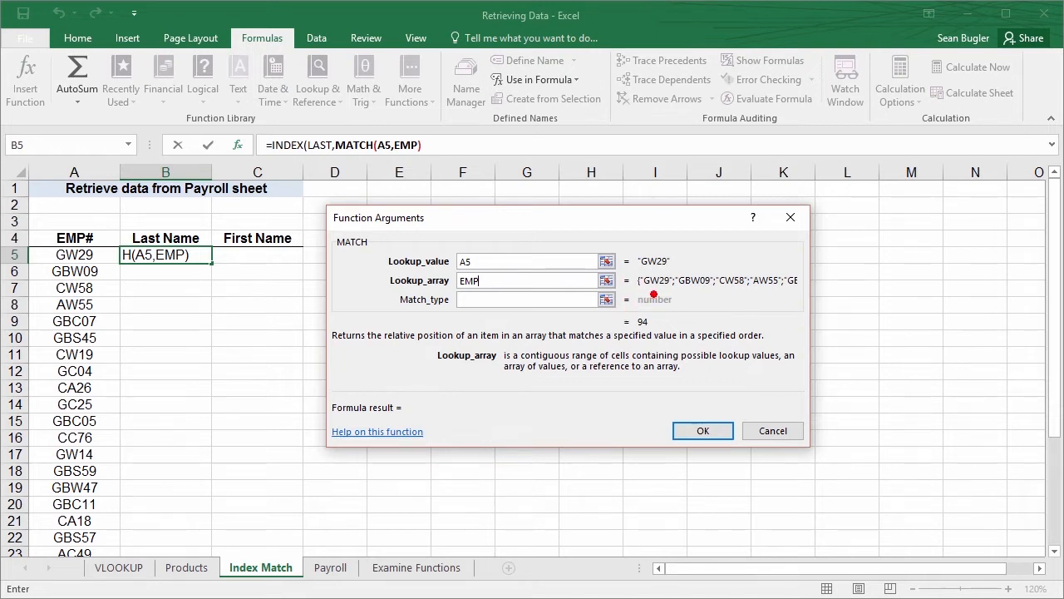
{"action": "left_click_drag", "start_coordinate": [659, 292], "coordinate": [690, 389]}
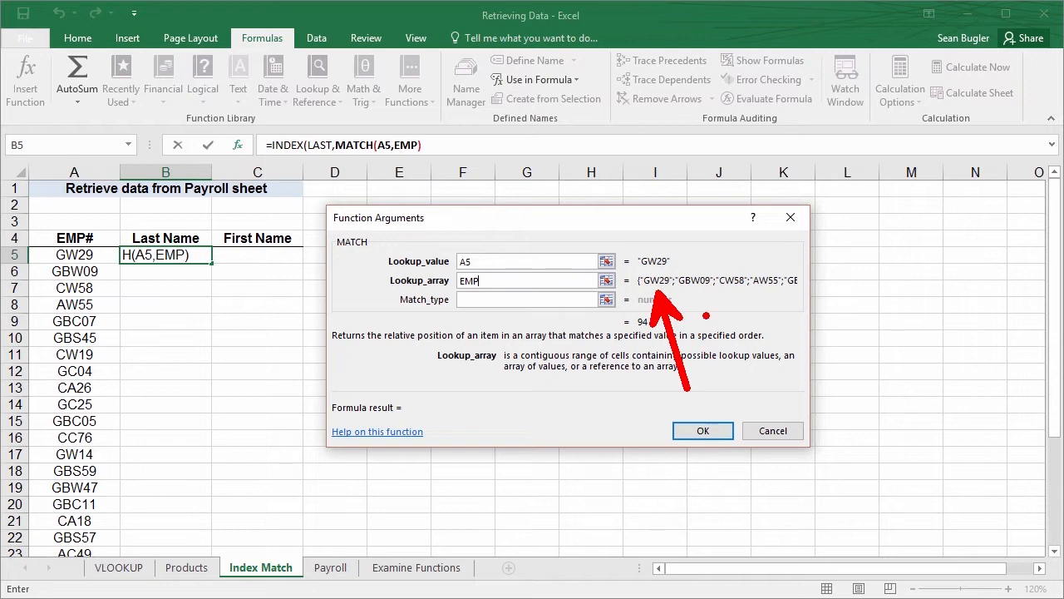
{"action": "key", "text": "Escape"}
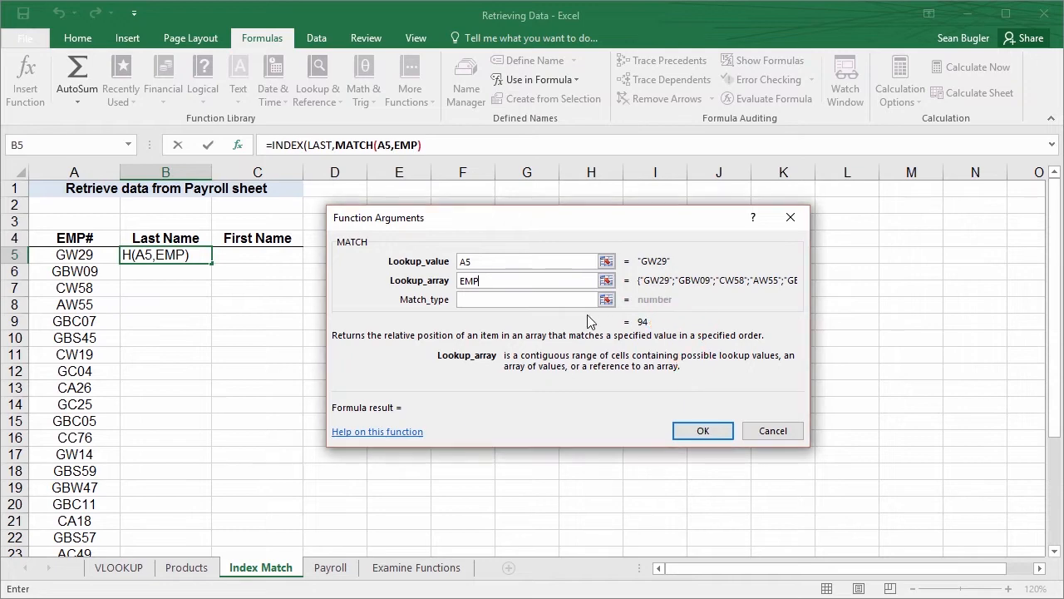
Set MATCH's Match_type to 0 for an exact match
{"action": "left_click", "coordinate": [499, 305]}
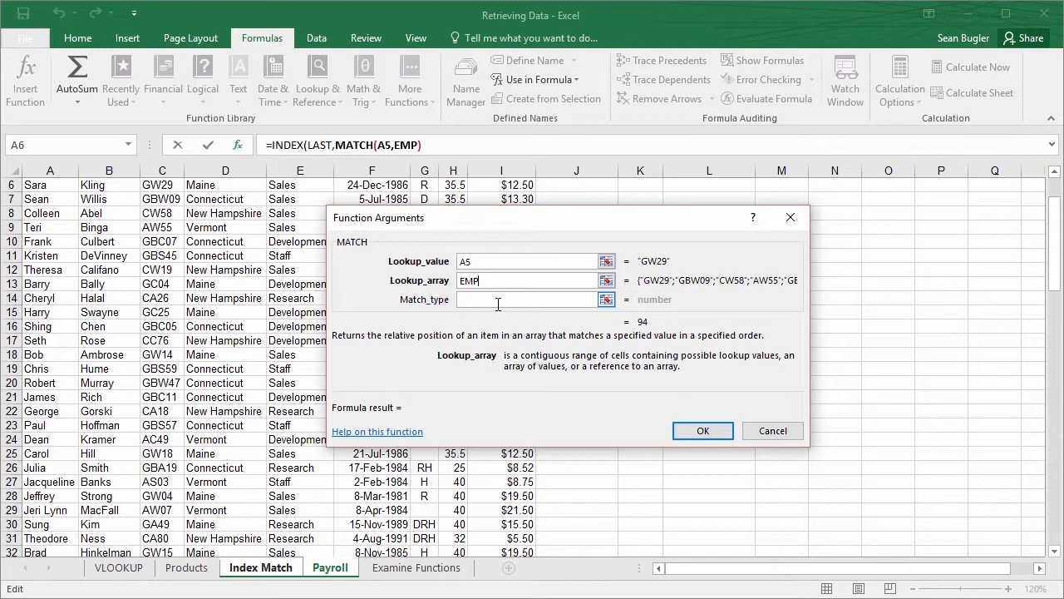
{"action": "left_click", "coordinate": [498, 304]}
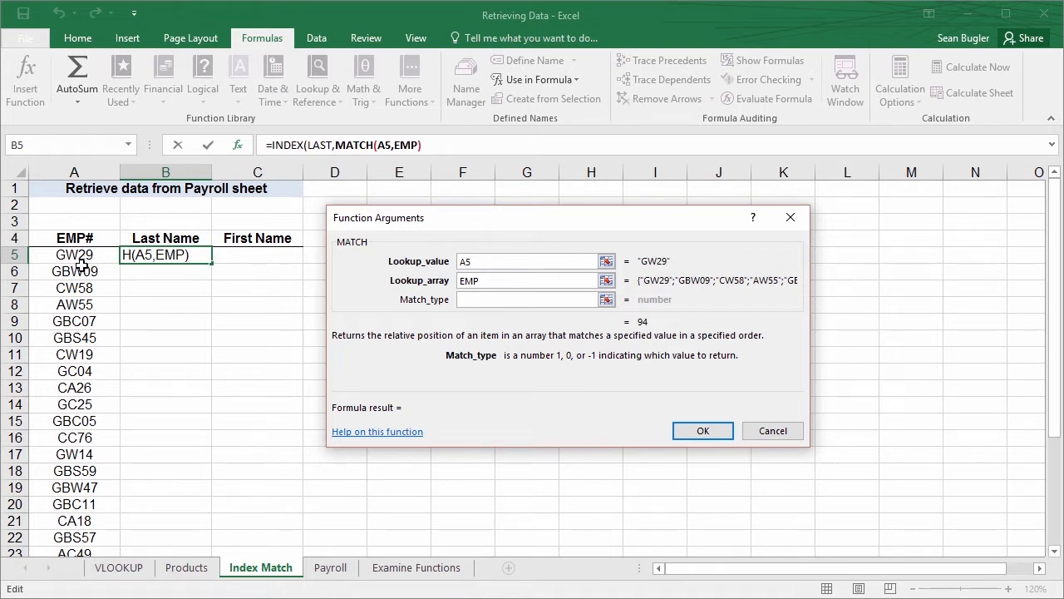
{"action": "type", "text": "0"}
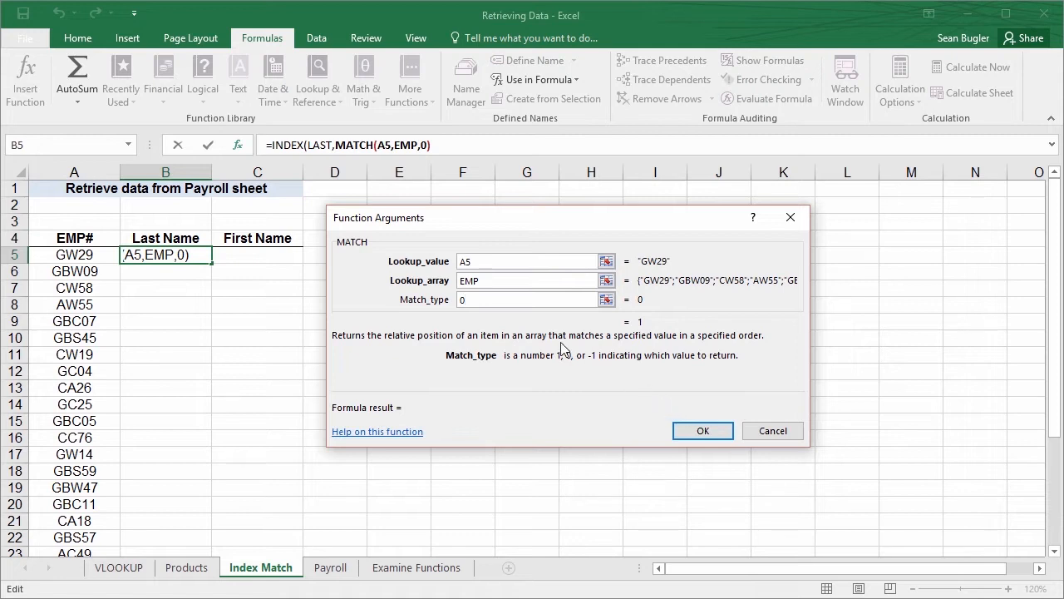
{"action": "left_click_drag", "start_coordinate": [284, 159], "coordinate": [329, 314]}
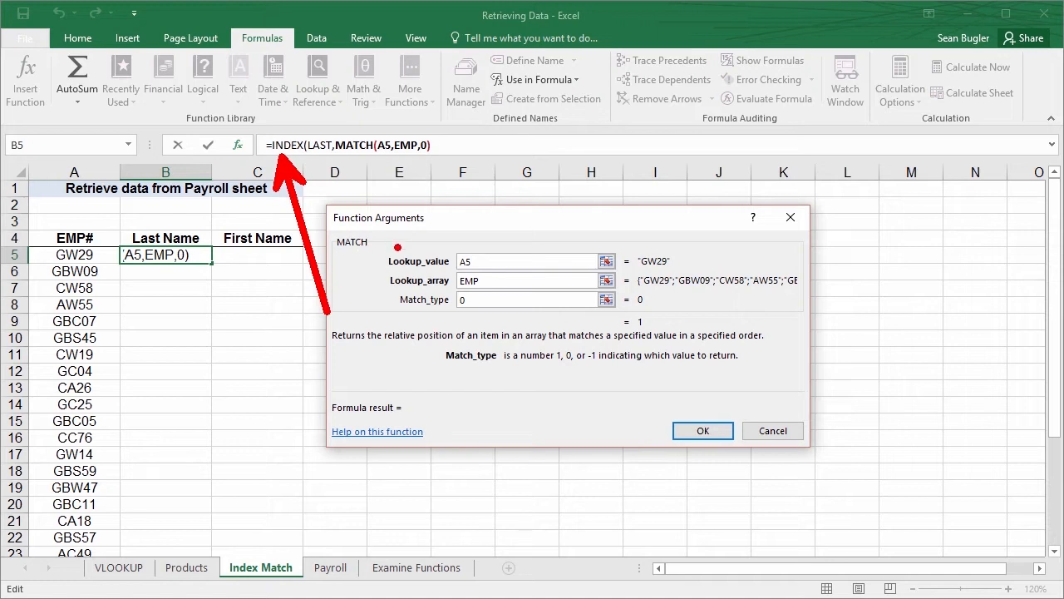
{"action": "key", "text": "Escape"}
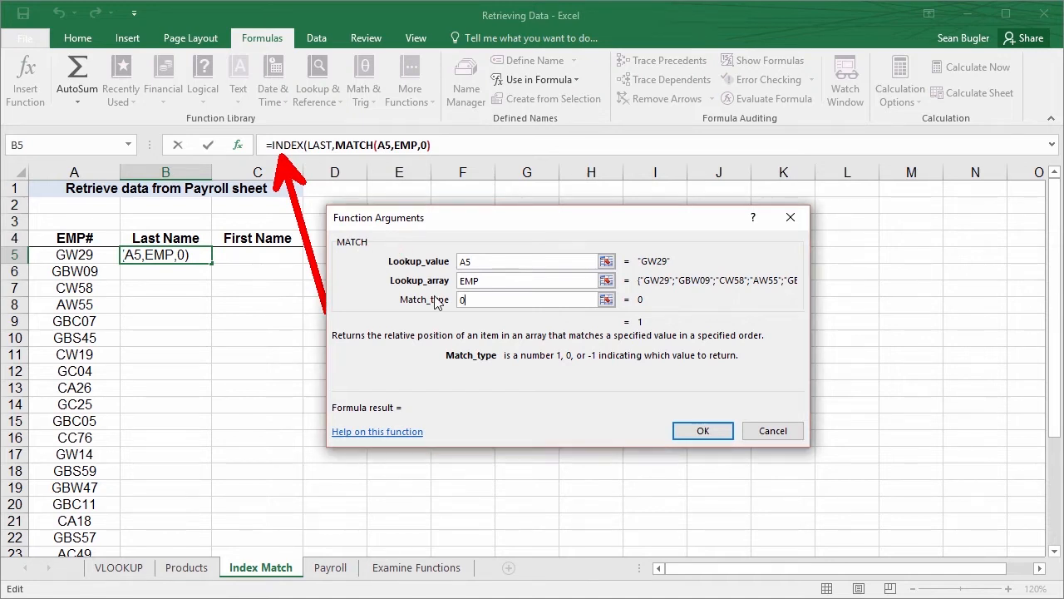
Return to the INDEX function's arguments, set Column_num to 1, and complete the formula in B5
{"action": "left_click", "coordinate": [290, 145]}
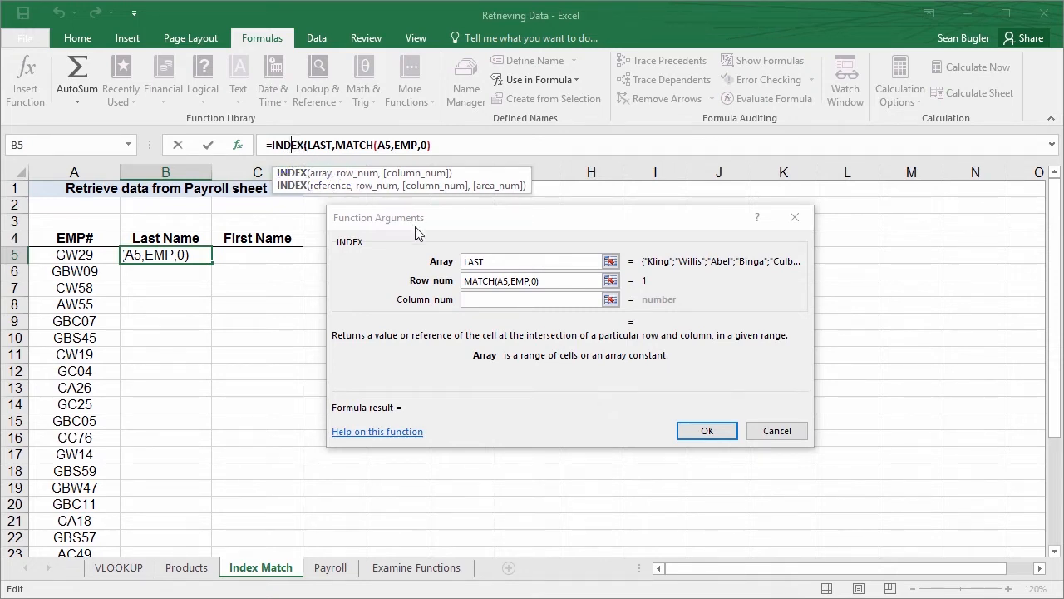
{"action": "left_click", "coordinate": [501, 299]}
{"action": "left_click", "coordinate": [501, 299]}
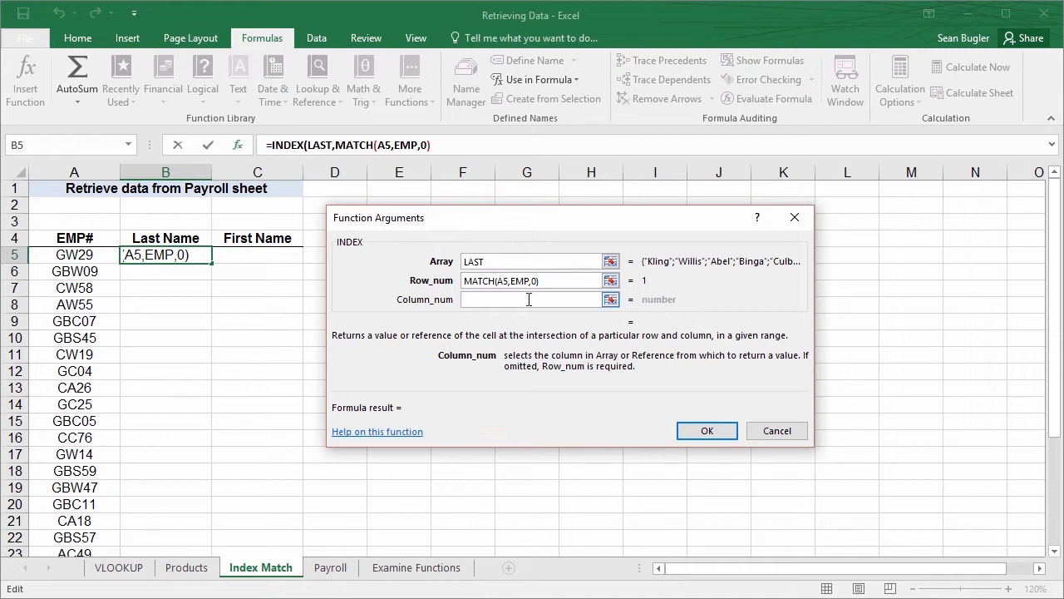
{"action": "type", "text": "1"}
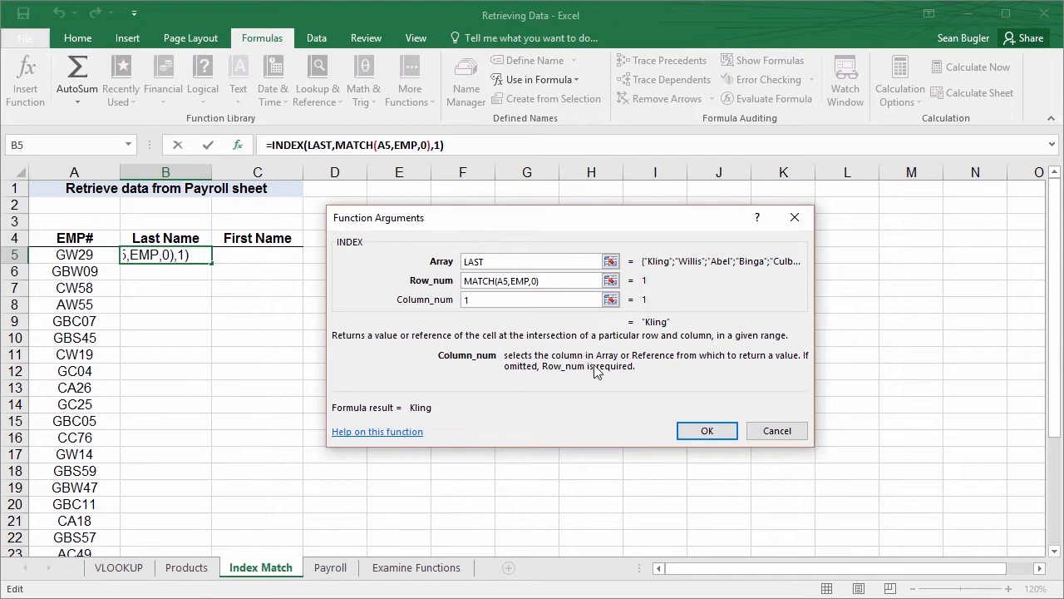
{"action": "left_click", "coordinate": [702, 435]}
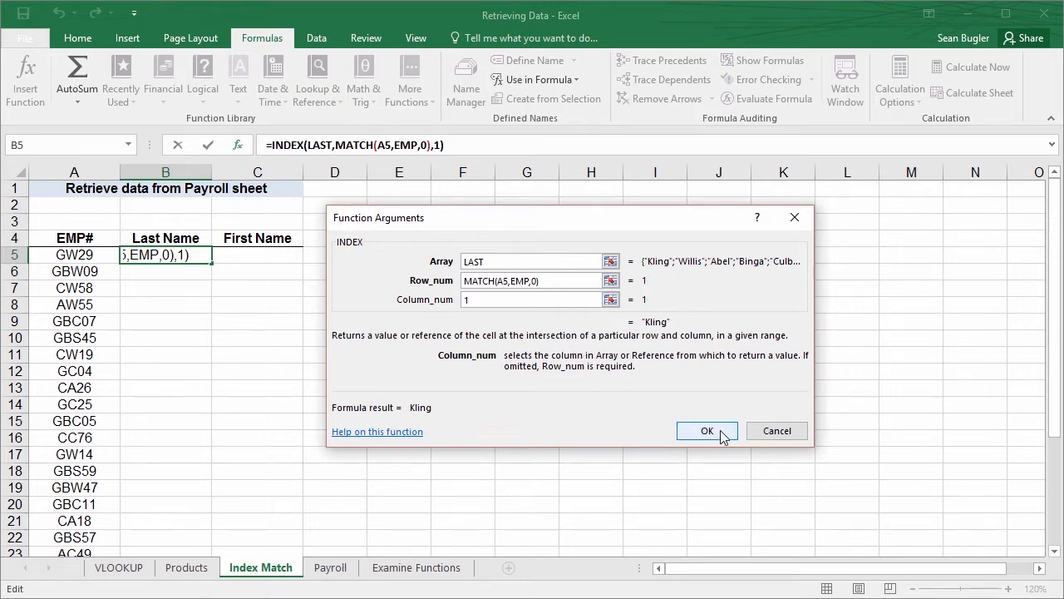
{"action": "left_click", "coordinate": [720, 431]}
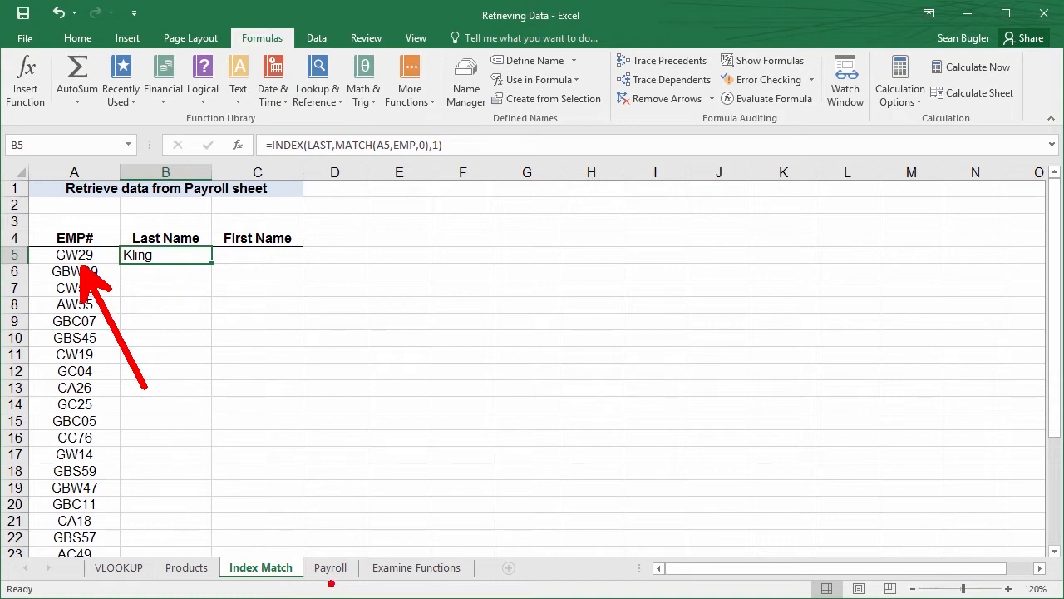
Review the INDEX arguments of the formula in B5 against the employee data on the Payroll sheet
{"action": "left_click", "coordinate": [332, 568]}
{"action": "scroll", "coordinate": [203, 374], "scroll_direction": "up", "scroll_amount": 2}
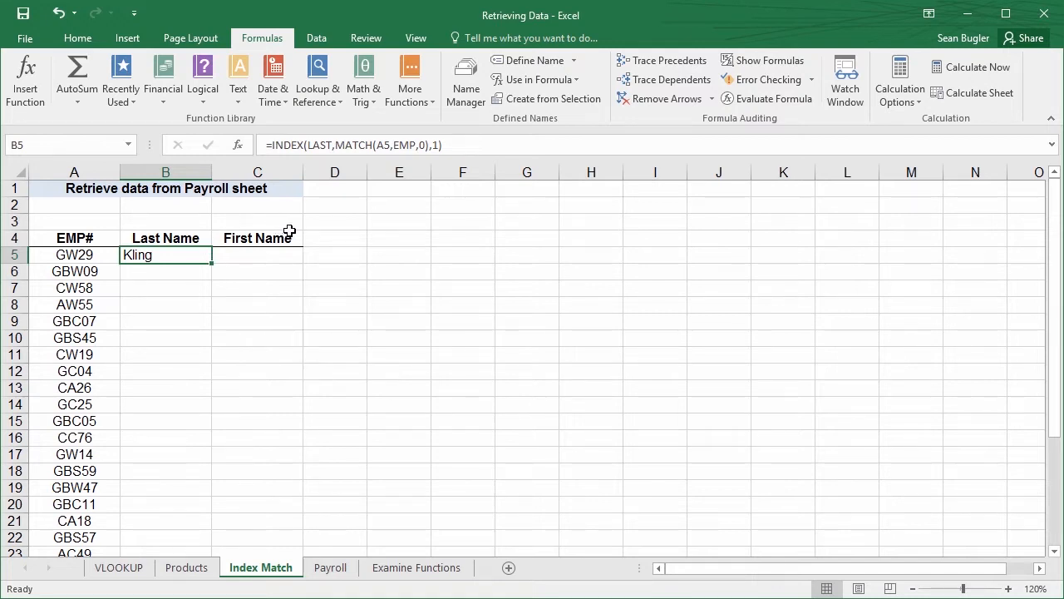
{"action": "left_click", "coordinate": [237, 145]}
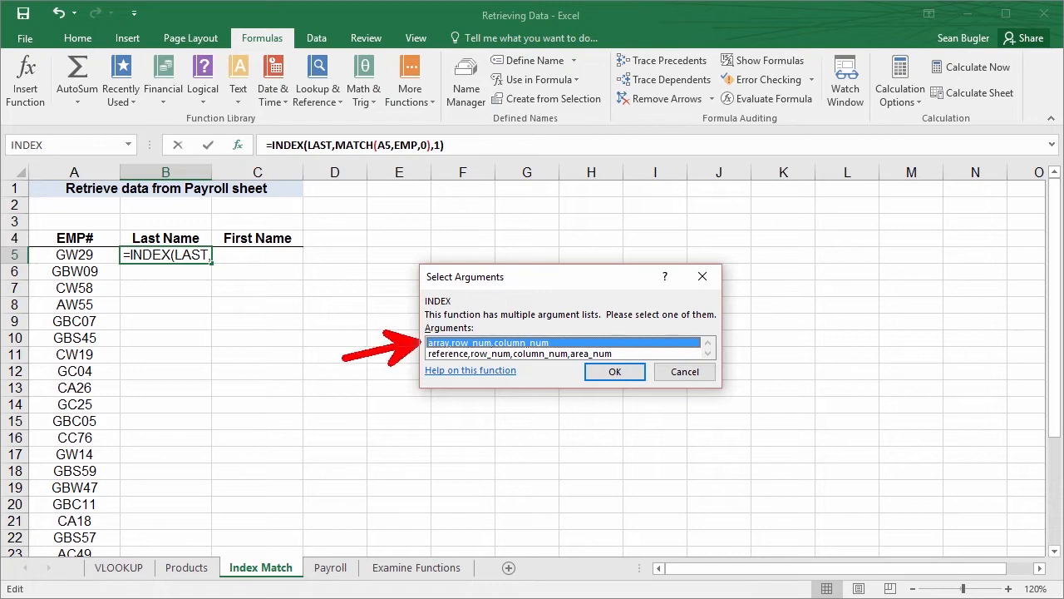
{"action": "left_click", "coordinate": [614, 371]}
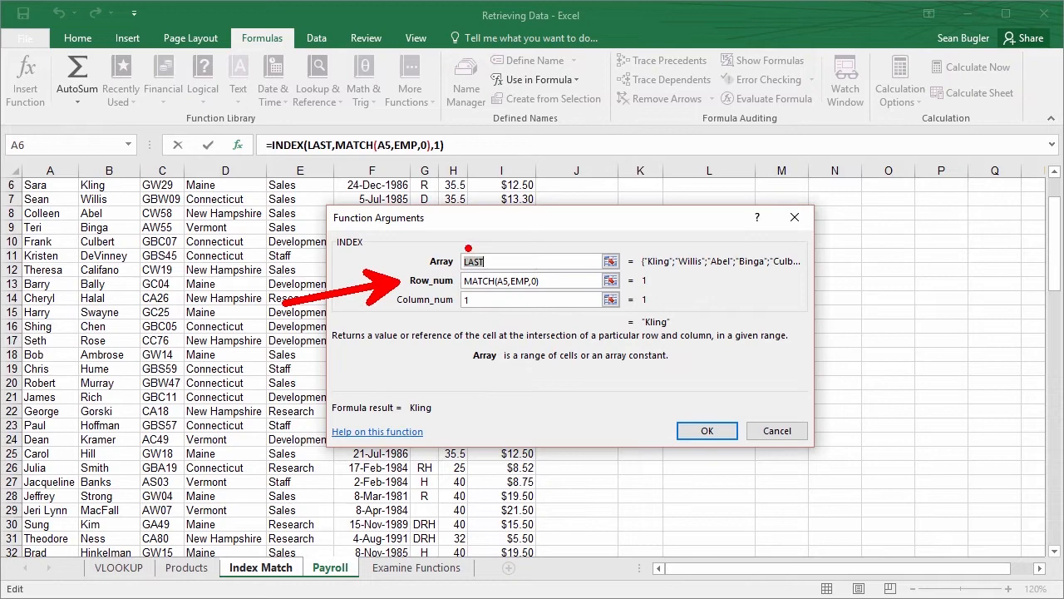
{"action": "left_click_drag", "start_coordinate": [653, 275], "coordinate": [773, 271]}
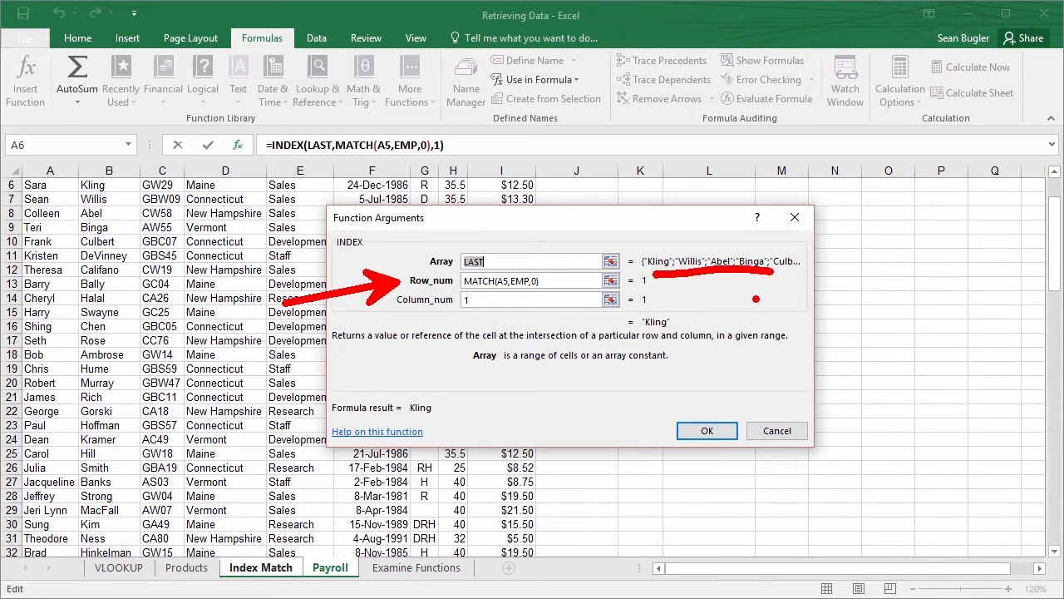
{"action": "key", "text": "Escape"}
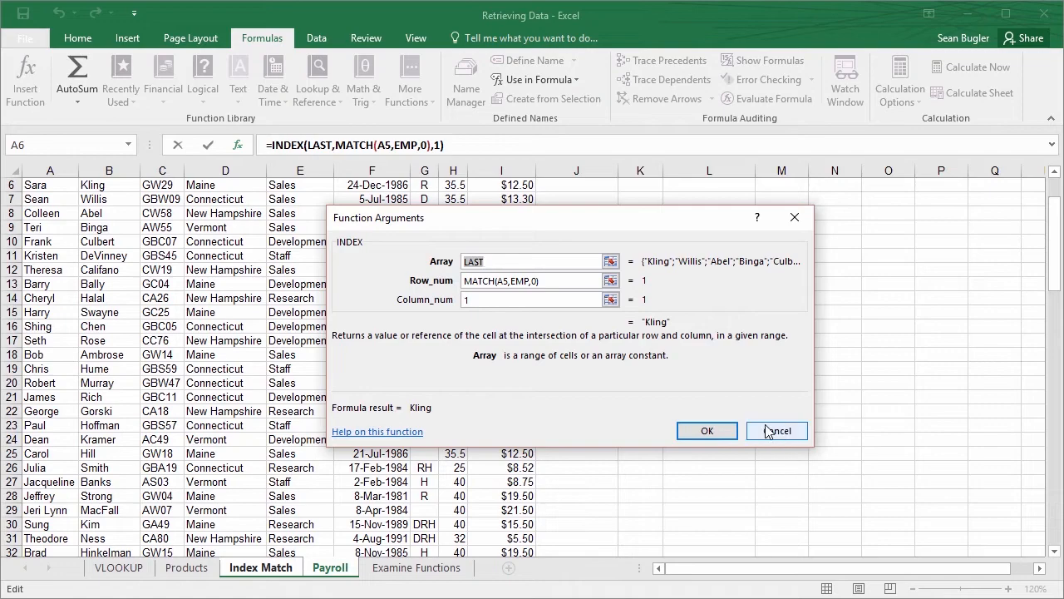
{"action": "left_click", "coordinate": [703, 432]}
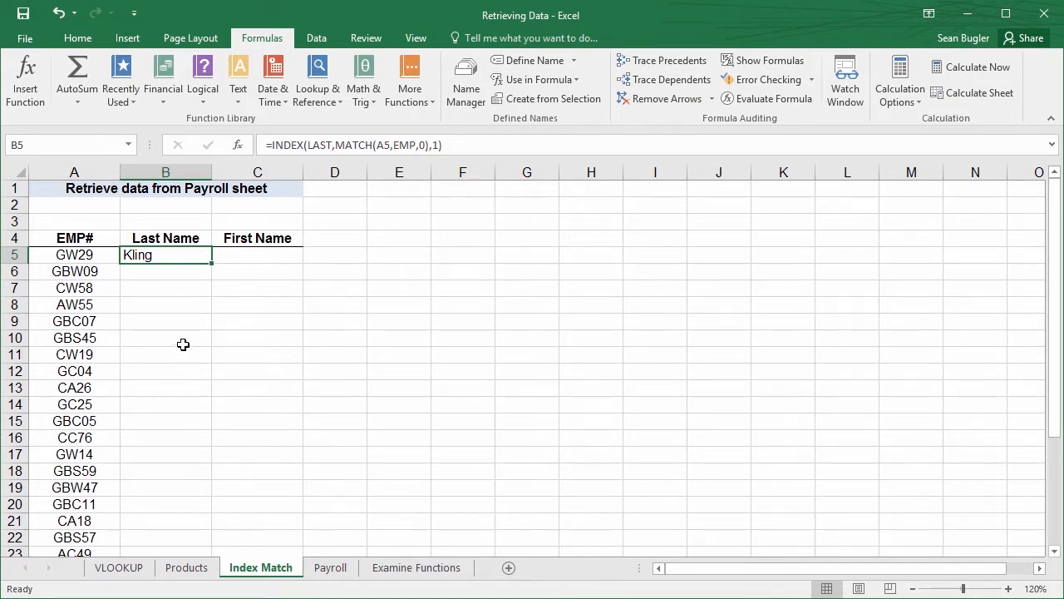
{"action": "left_click", "coordinate": [236, 146]}
{"action": "left_click", "coordinate": [591, 373]}
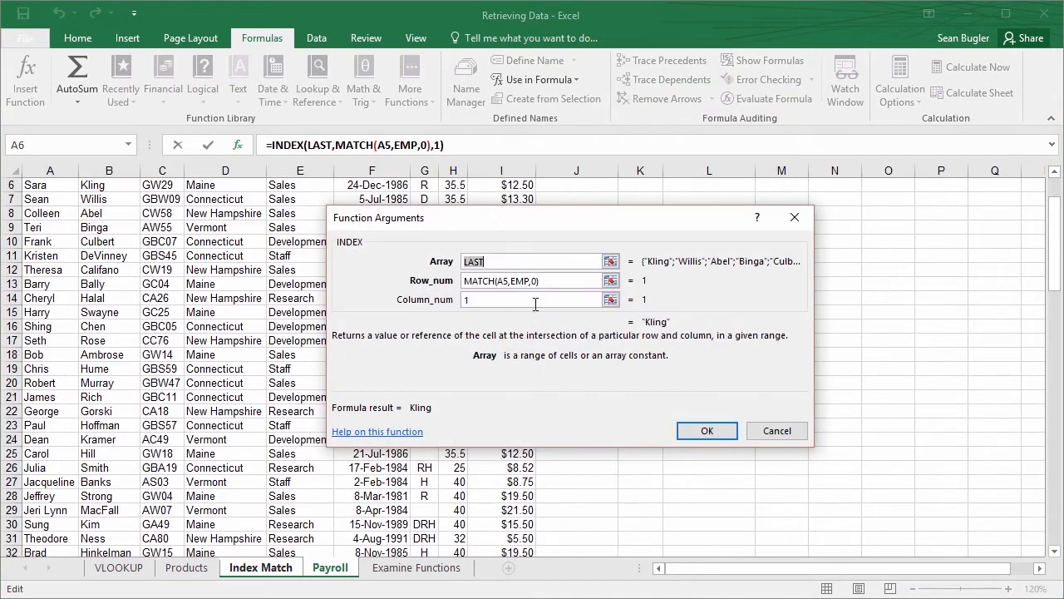
{"action": "scroll", "coordinate": [264, 306], "scroll_direction": "up", "scroll_amount": 2}
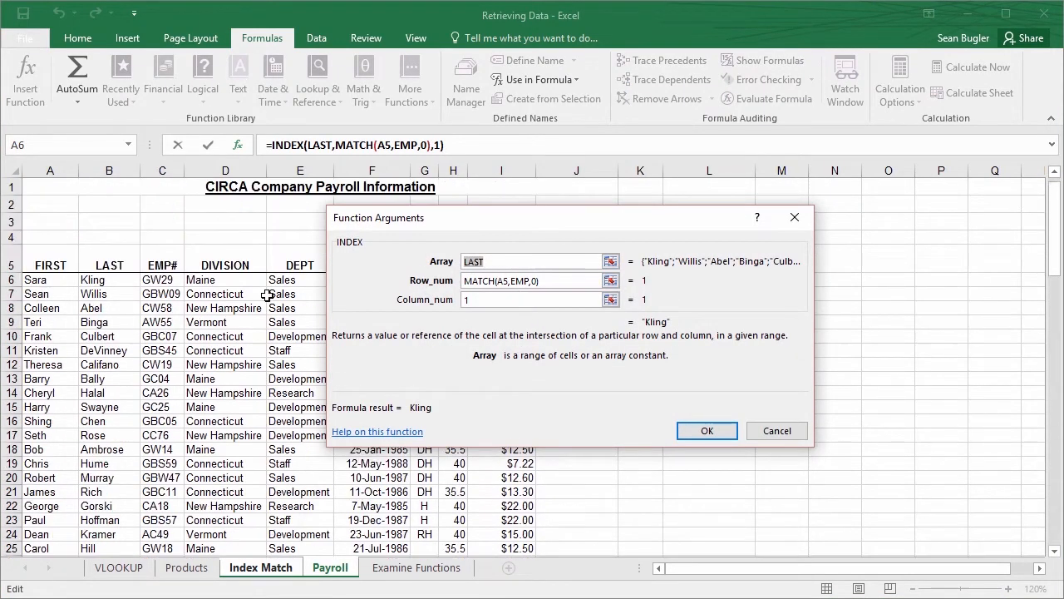
{"action": "left_click", "coordinate": [722, 431]}
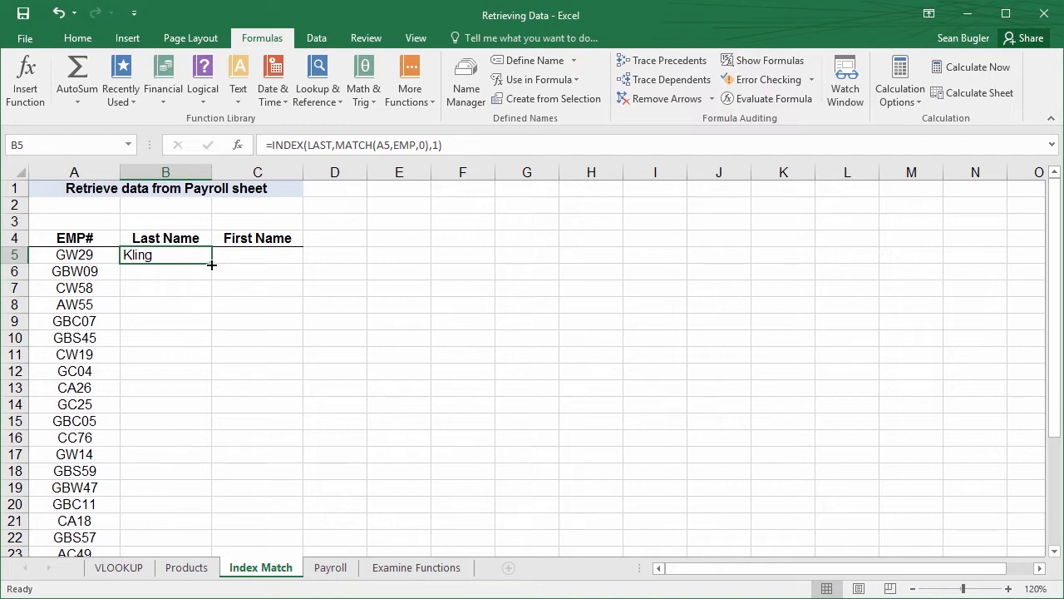
Fill the INDEX formula in B5 down the Last Name column to row 31 and check the copied formulas
{"action": "mouse_move", "coordinate": [212, 264]}
{"action": "left_mouse_down"}
{"action": "mouse_move", "coordinate": [212, 332]}
{"action": "mouse_move", "coordinate": [212, 261]}
{"action": "left_mouse_up"}
{"action": "scroll", "coordinate": [91, 361], "scroll_direction": "down", "scroll_amount": 6}
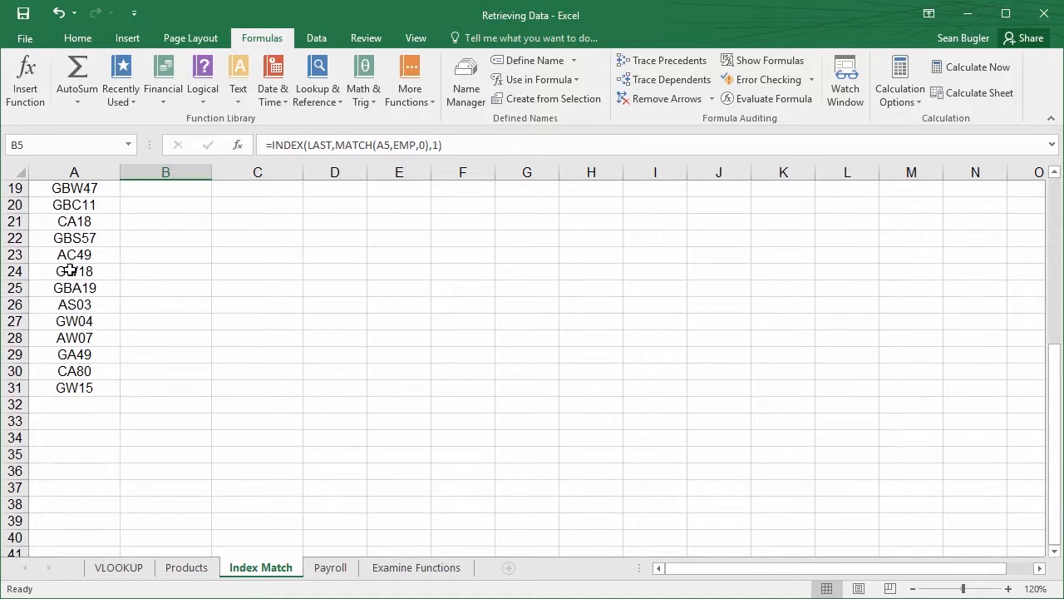
{"action": "scroll", "coordinate": [83, 340], "scroll_direction": "up", "scroll_amount": 5}
{"action": "scroll", "coordinate": [105, 340], "scroll_direction": "up", "scroll_amount": 1}
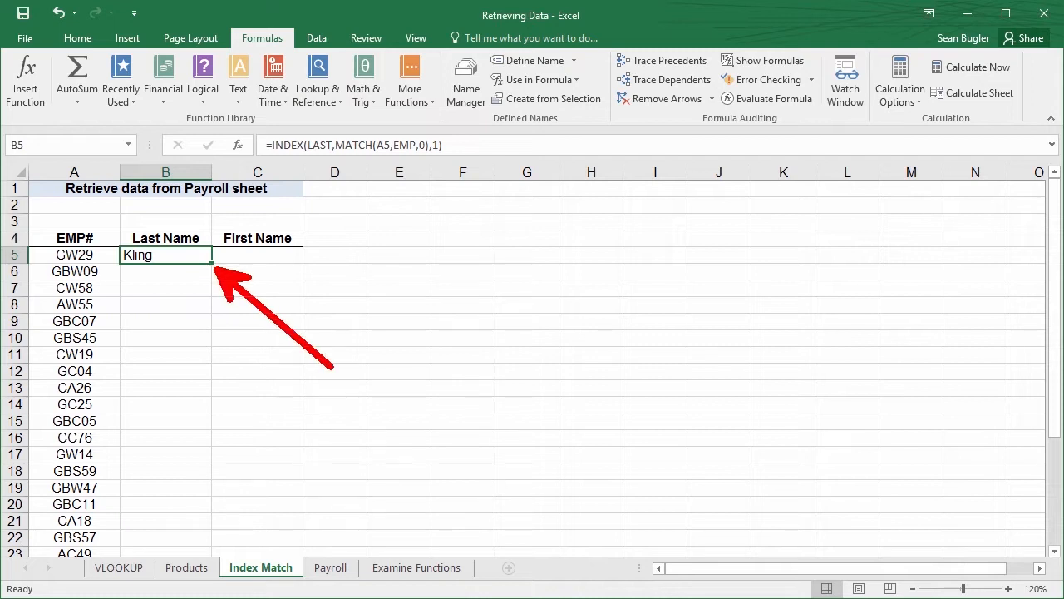
{"action": "double_click", "coordinate": [211, 264]}
{"action": "left_click", "coordinate": [190, 273]}
{"action": "scroll", "coordinate": [188, 300], "scroll_direction": "down", "scroll_amount": 4}
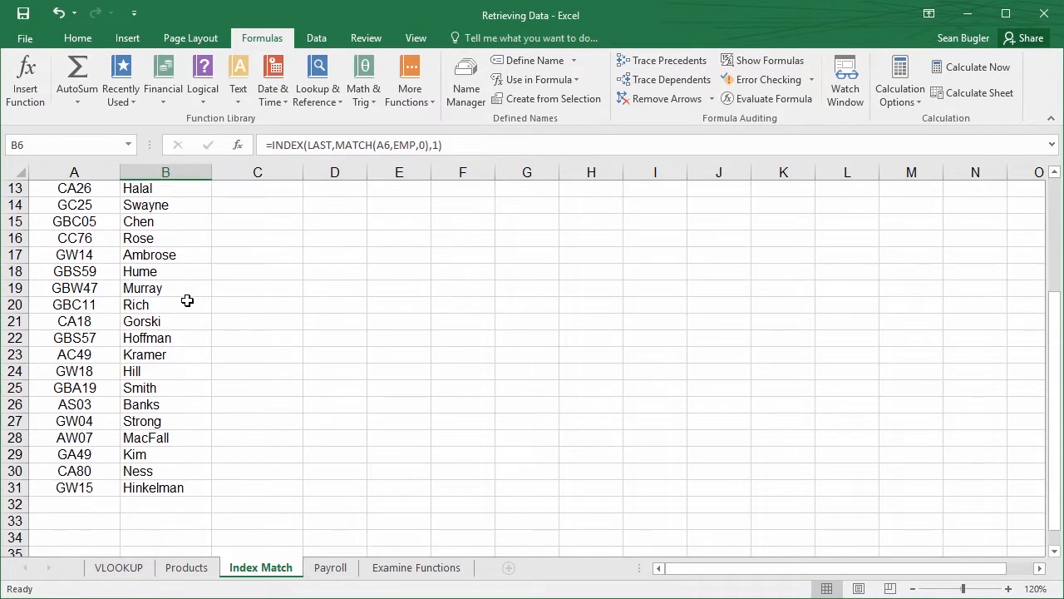
{"action": "left_click", "coordinate": [81, 509]}
{"action": "left_click_drag", "start_coordinate": [156, 512], "coordinate": [183, 507]}
{"action": "scroll", "coordinate": [140, 444], "scroll_direction": "up", "scroll_amount": 4}
{"action": "left_click", "coordinate": [140, 438]}
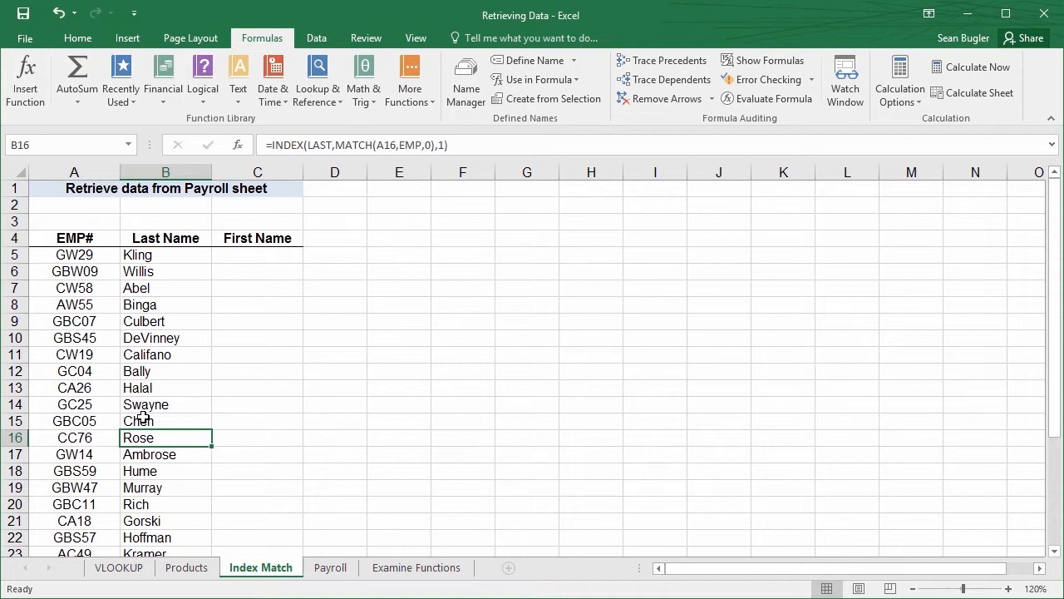
Start an INDEX function in C5 with the array,row_num,column_num argument list and set its Array to the named range FIRST
{"action": "left_click", "coordinate": [224, 259]}
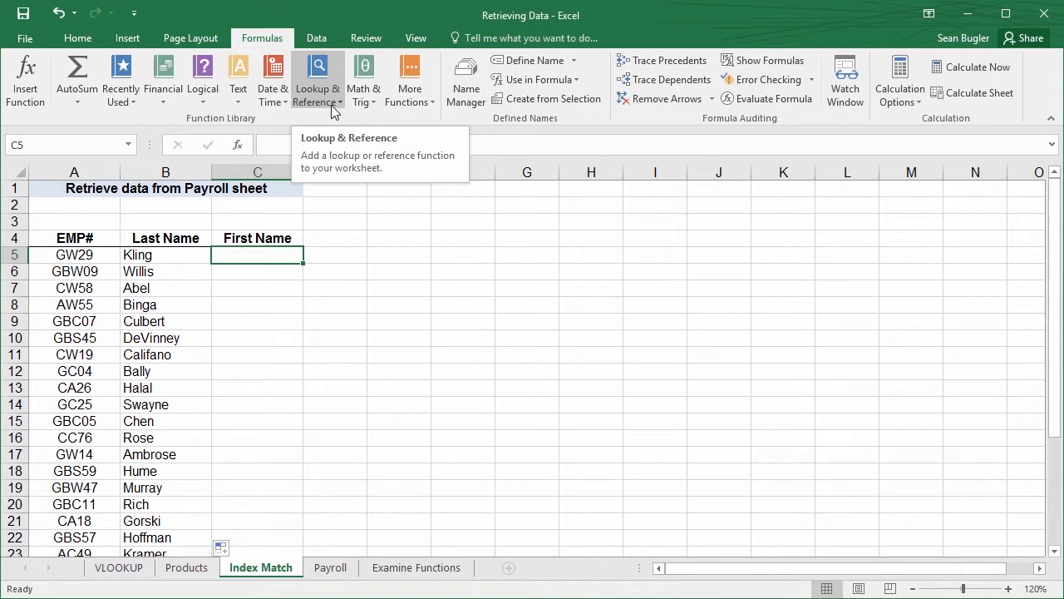
{"action": "left_click", "coordinate": [331, 105]}
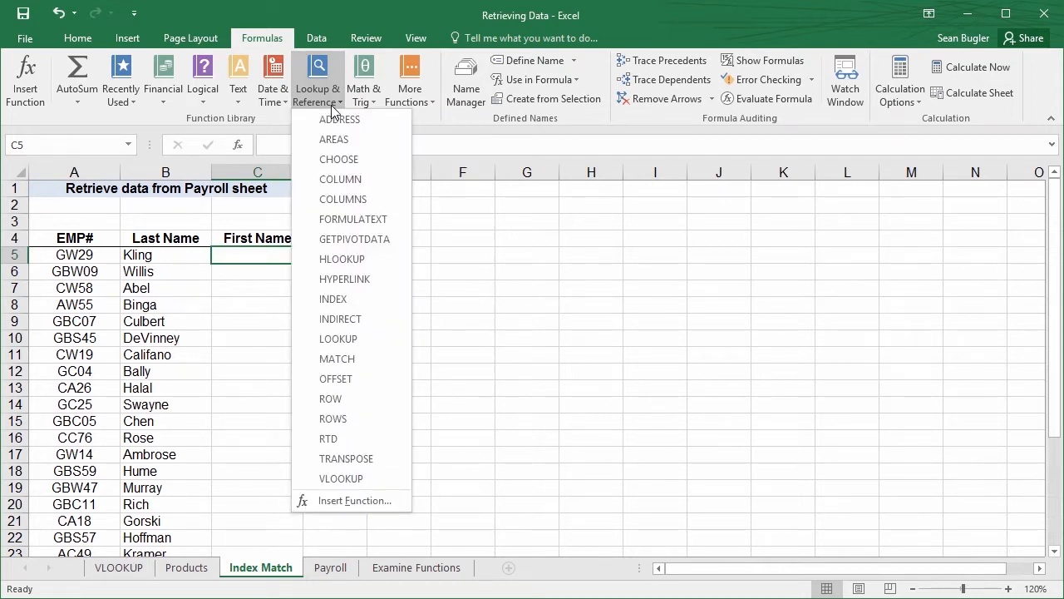
{"action": "left_click", "coordinate": [373, 298]}
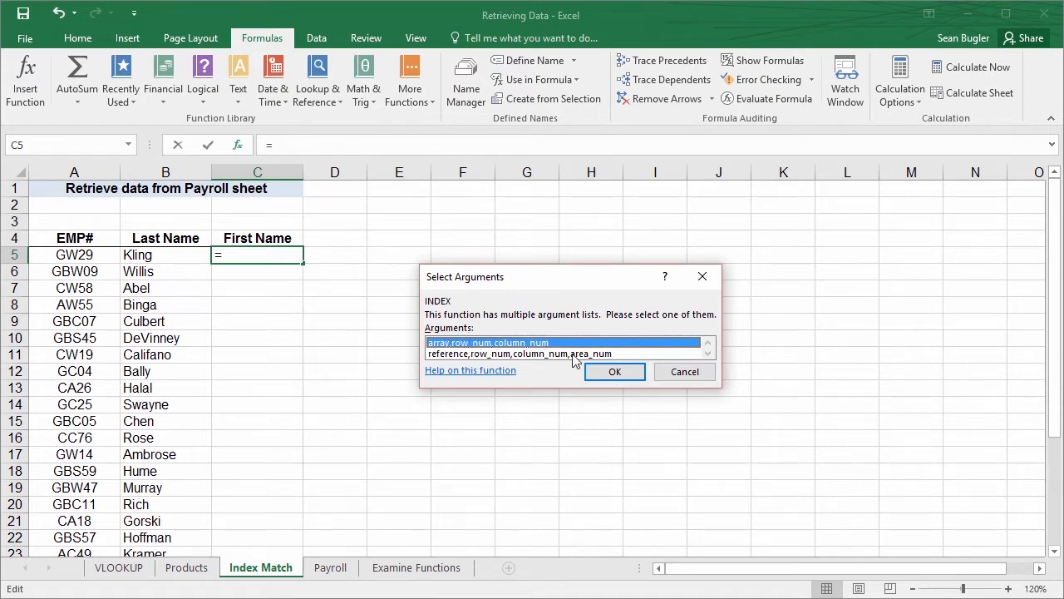
{"action": "left_click", "coordinate": [612, 371]}
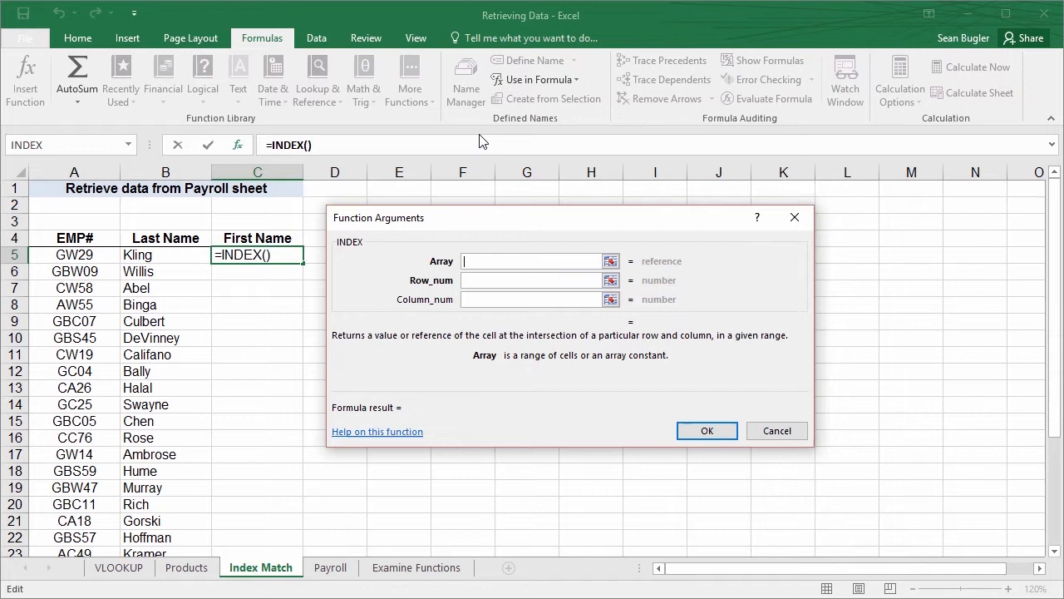
{"action": "left_click", "coordinate": [542, 83]}
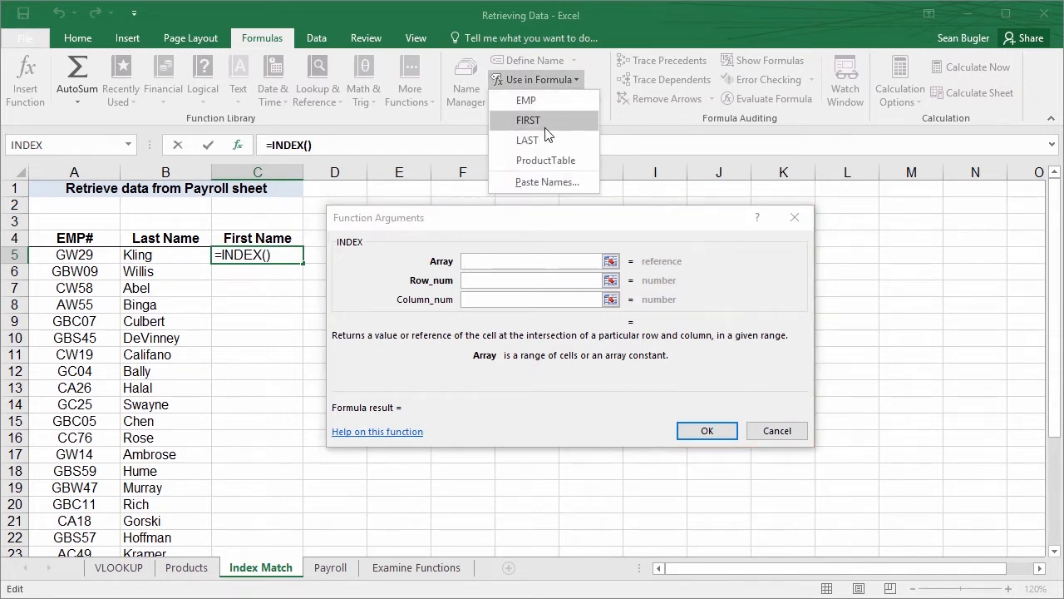
{"action": "left_click", "coordinate": [545, 123]}
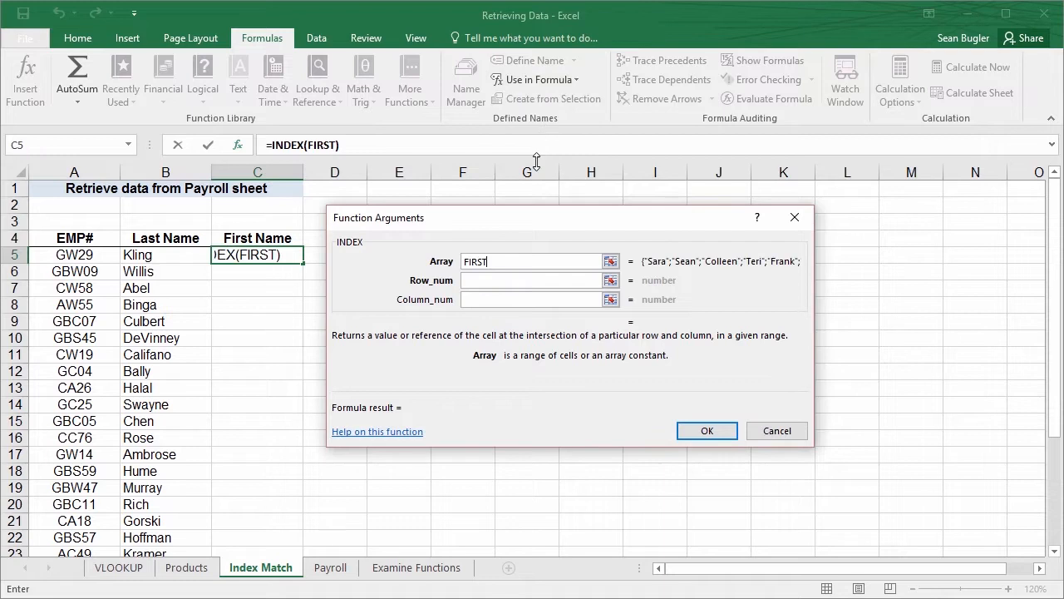
Enter match( as the Row_num of the INDEX function in C5 and bring up the nested MATCH function's arguments
{"action": "left_click", "coordinate": [515, 284]}
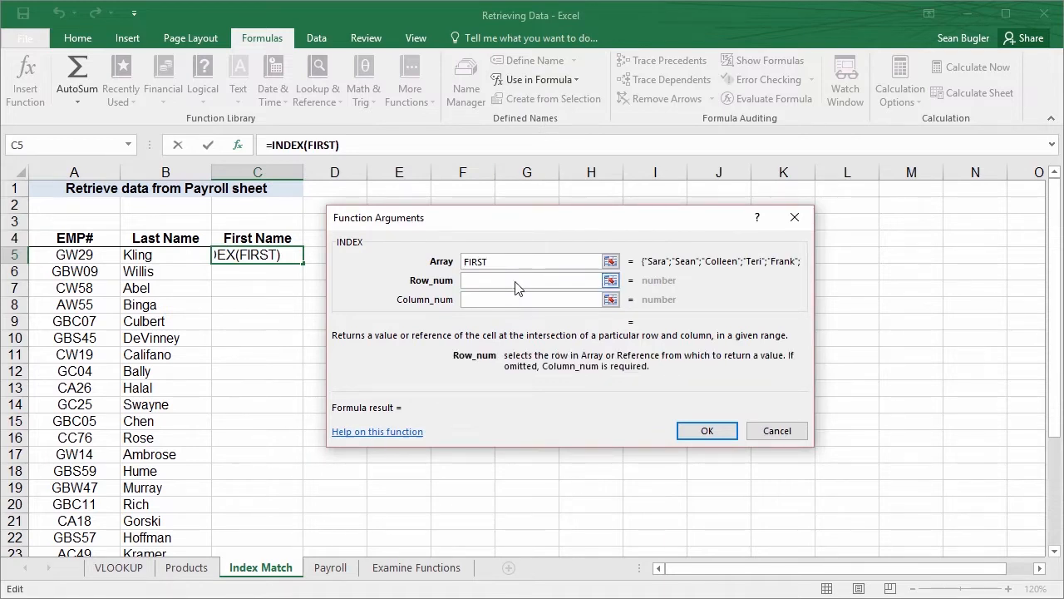
{"action": "type", "text": "match("}
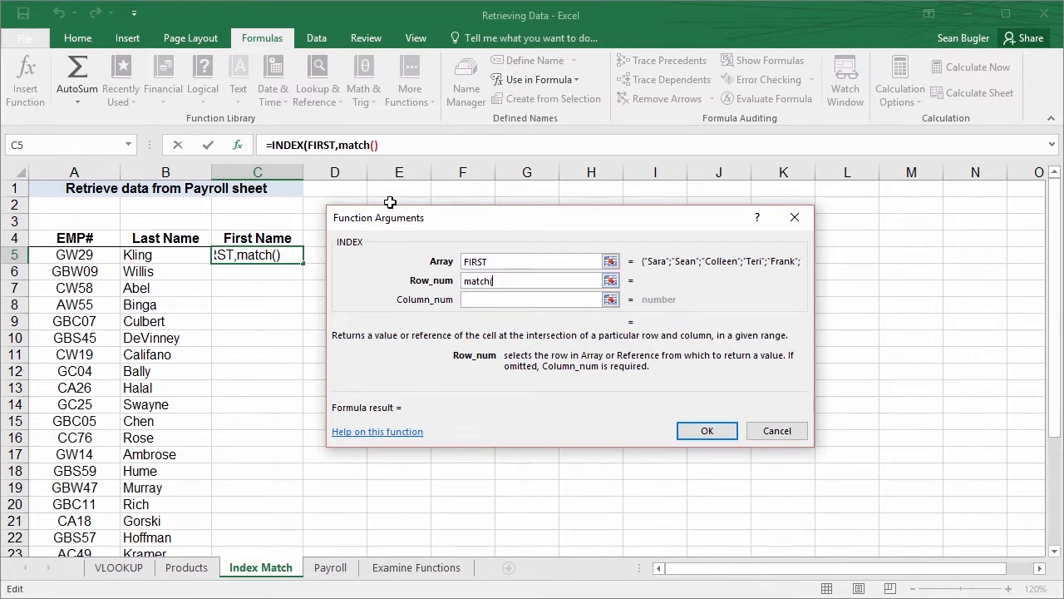
{"action": "left_click", "coordinate": [352, 146]}
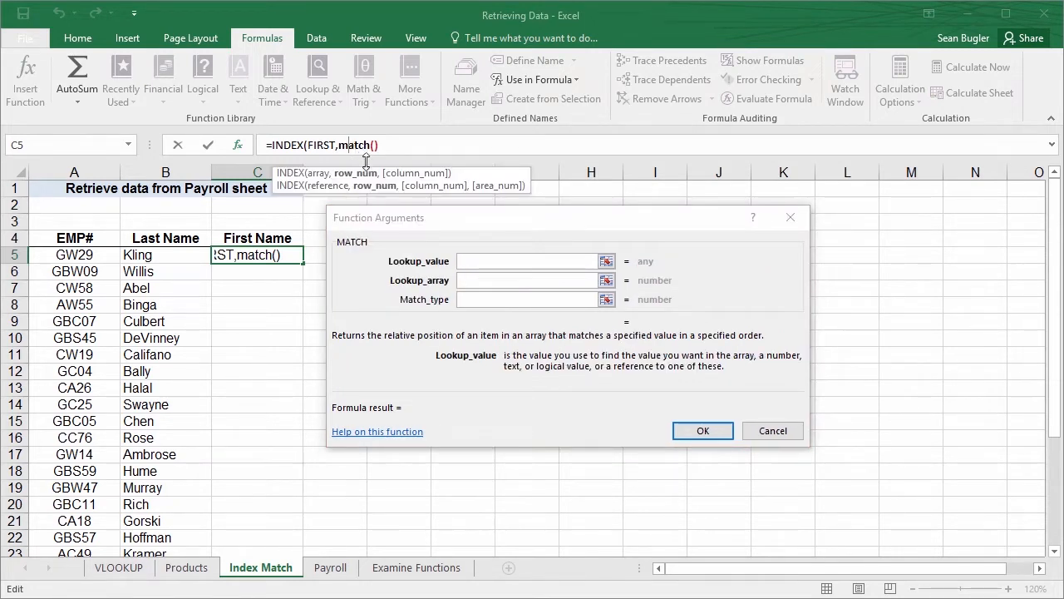
For the First Name formula, set MATCH's Lookup_value to cell A5 and its Lookup_array to the named range EMP
{"action": "left_click", "coordinate": [474, 263]}
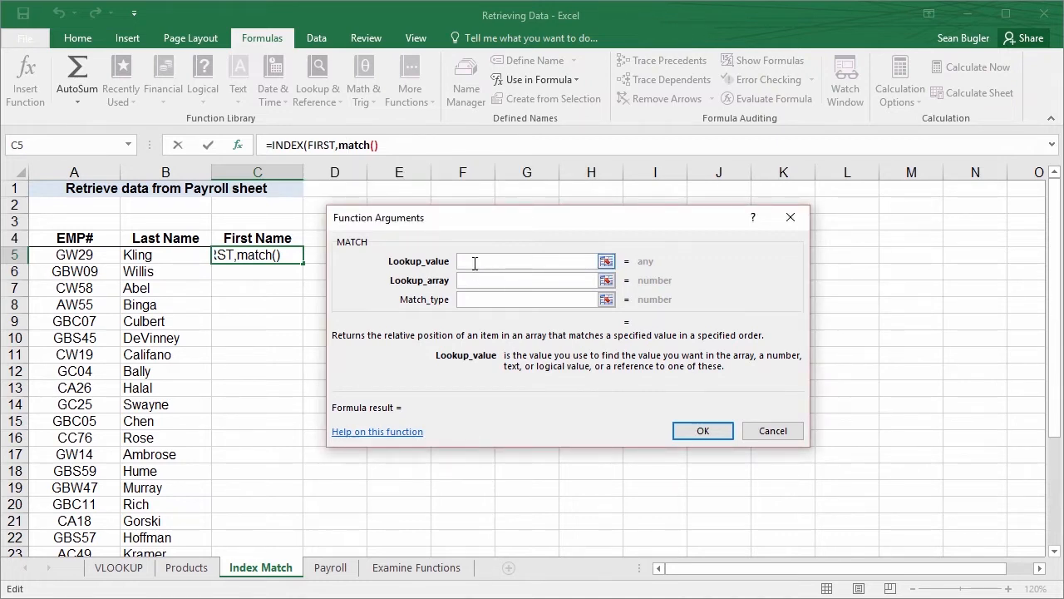
{"action": "left_click", "coordinate": [86, 256]}
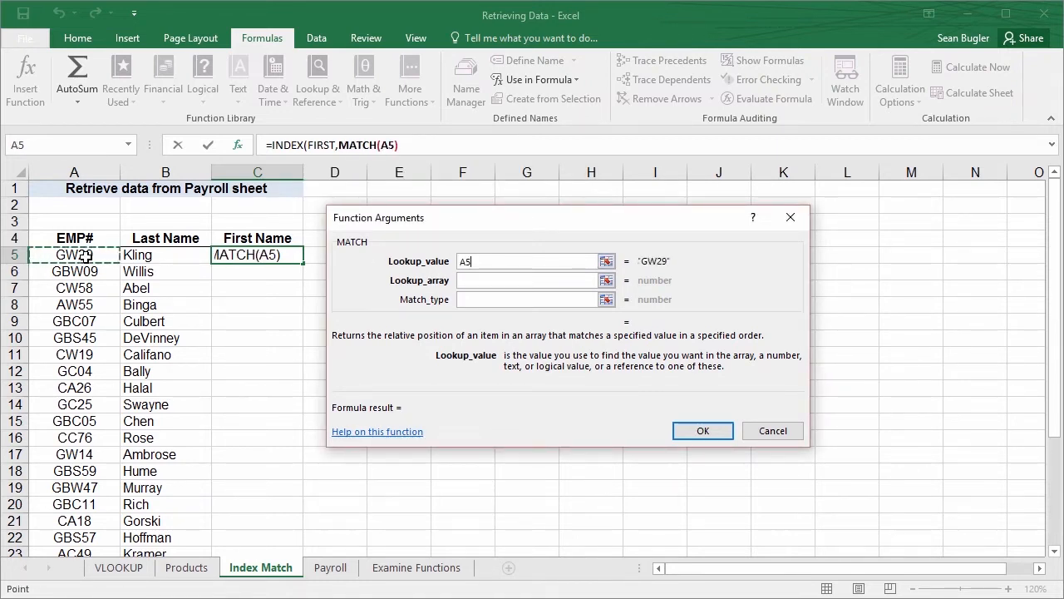
{"action": "left_click", "coordinate": [488, 284]}
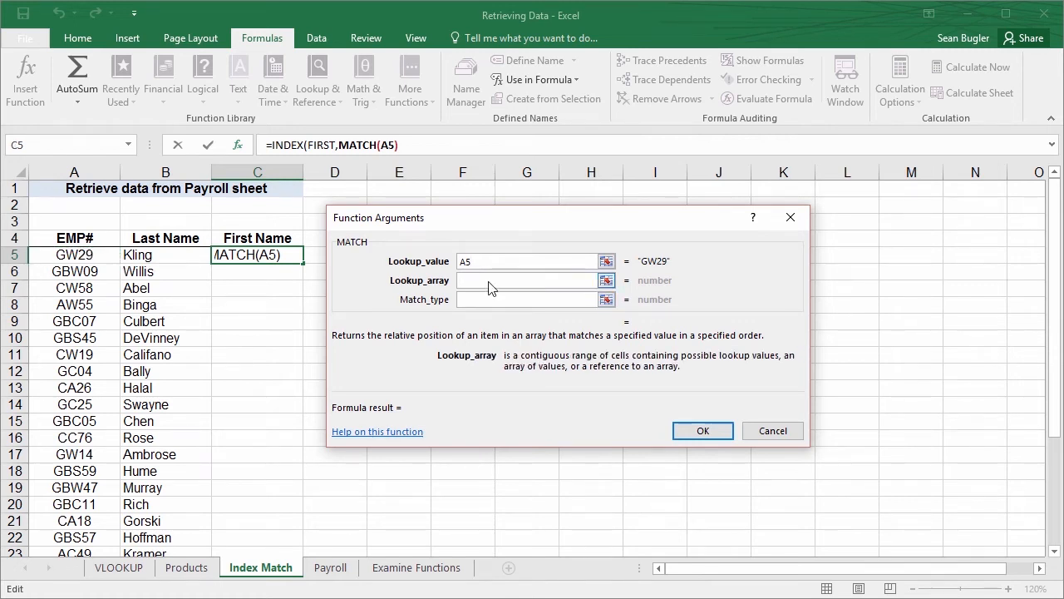
{"action": "left_click", "coordinate": [554, 81]}
{"action": "left_click", "coordinate": [547, 100]}
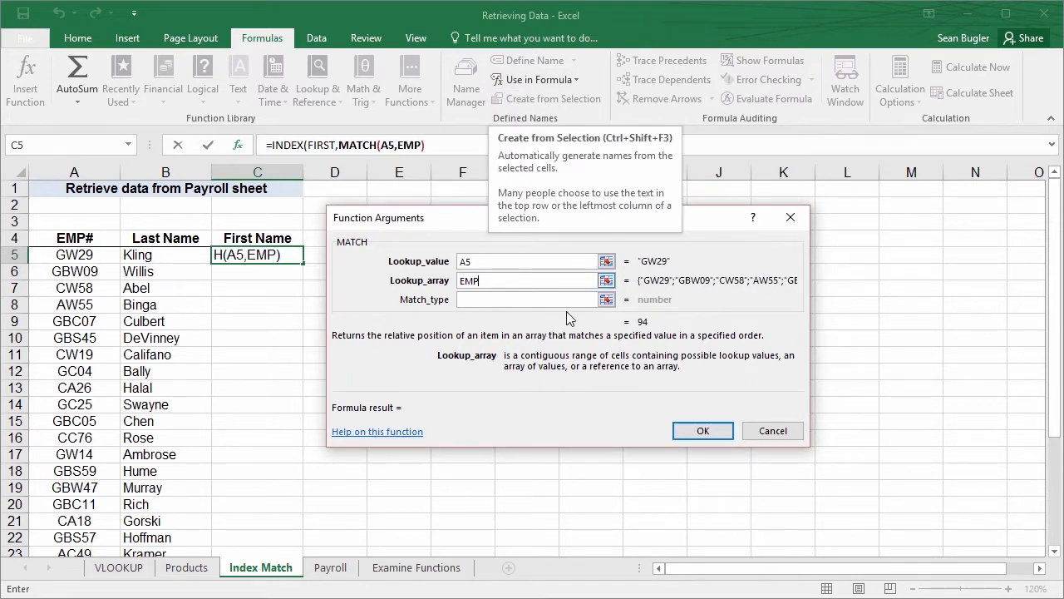
Set MATCH's Match_type to 0 and return to the arguments of the enclosing INDEX function
{"action": "left_click", "coordinate": [473, 300]}
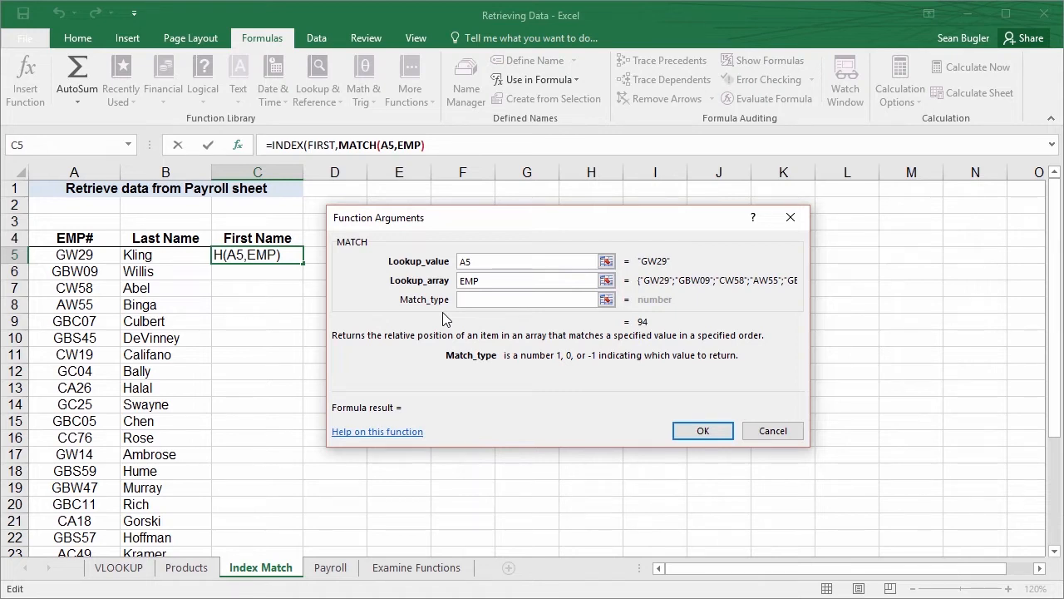
{"action": "type", "text": "0"}
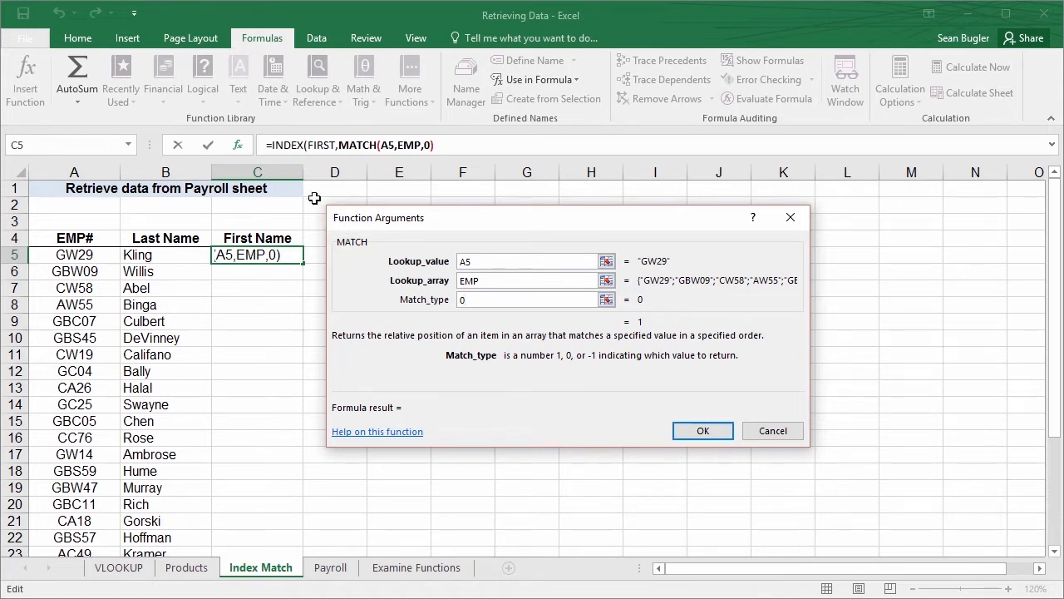
{"action": "left_click", "coordinate": [287, 145]}
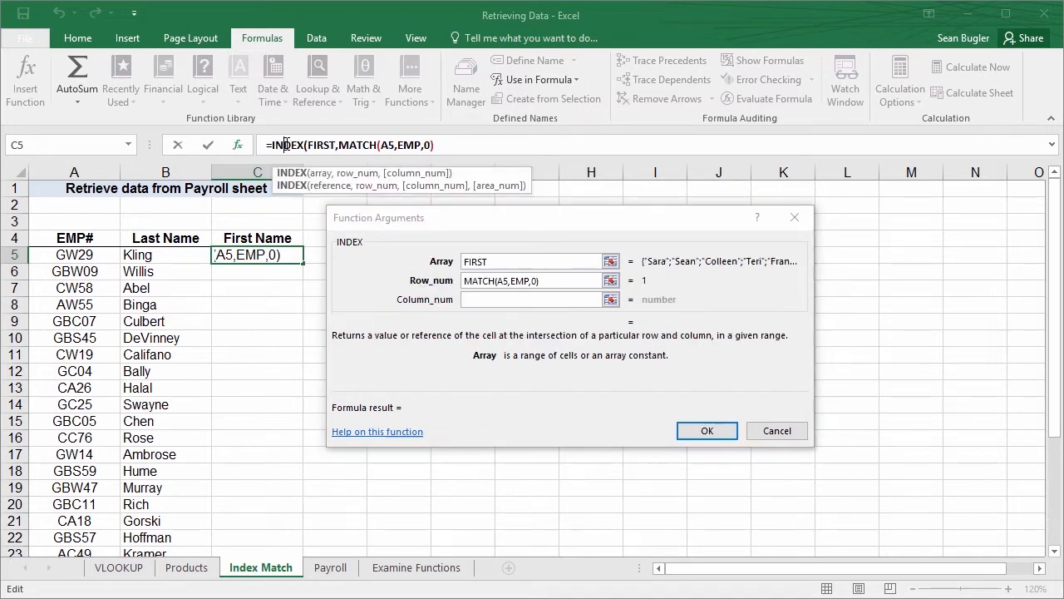
Set INDEX's Column_num to 1 and complete the First Name formula in C5
{"action": "left_click", "coordinate": [470, 301]}
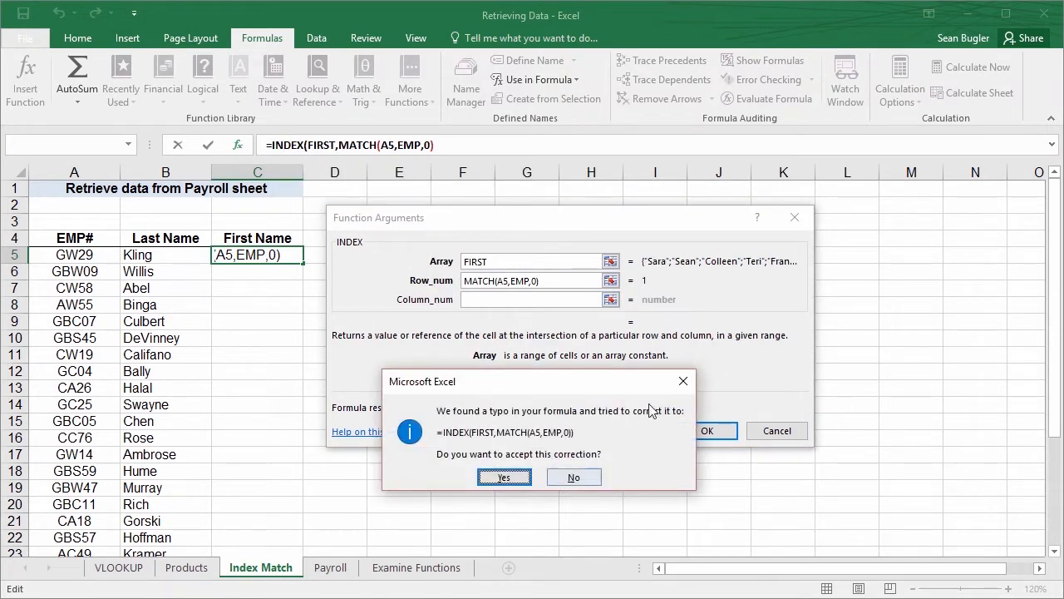
{"action": "left_click", "coordinate": [681, 381]}
{"action": "left_click", "coordinate": [554, 462]}
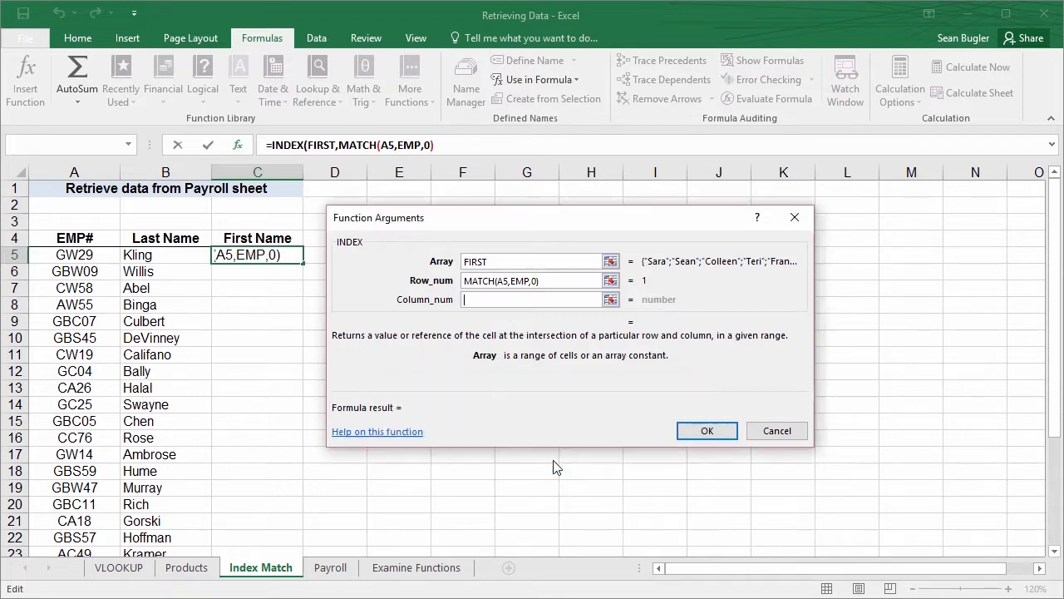
{"action": "left_click", "coordinate": [475, 301]}
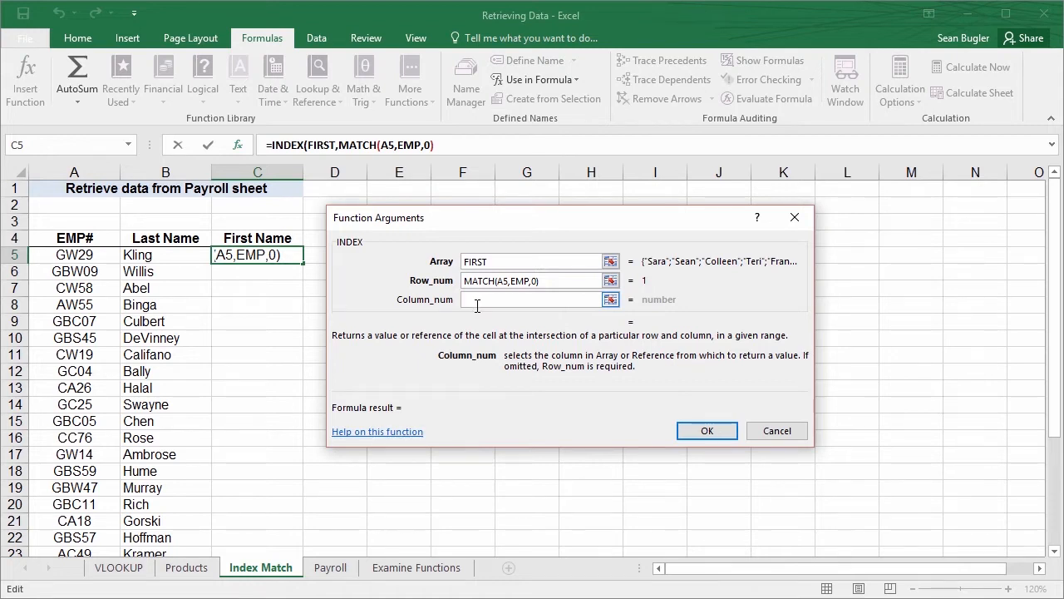
{"action": "type", "text": "1"}
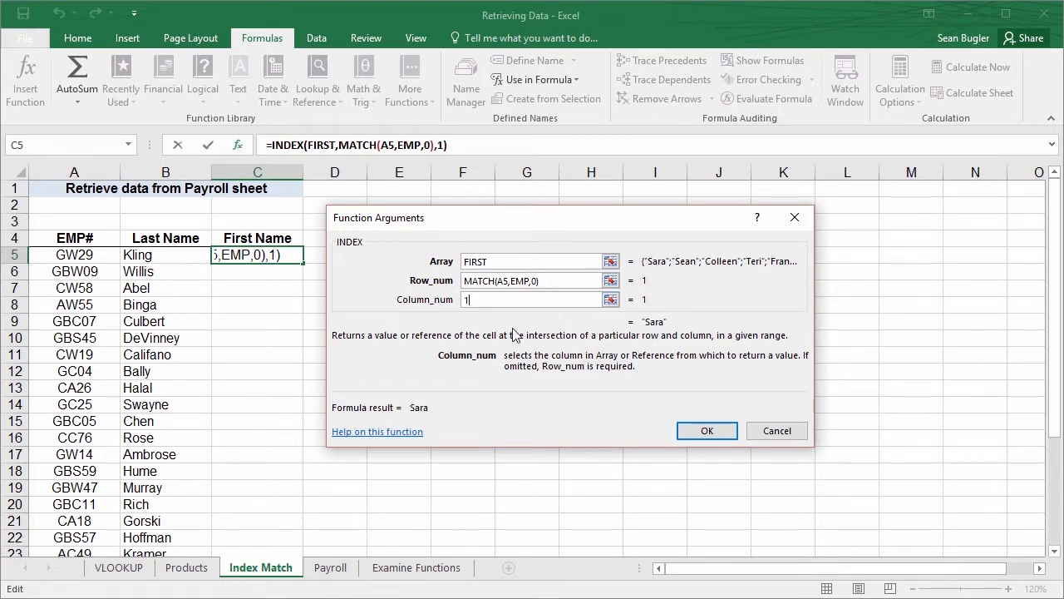
{"action": "left_click", "coordinate": [706, 431]}
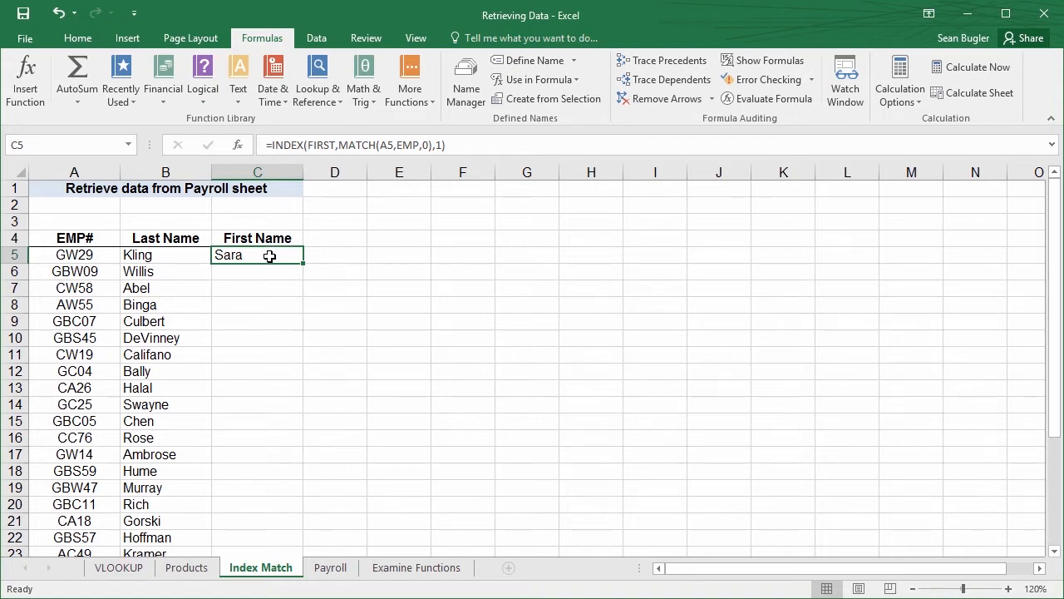
Compare the names retrieved in row 5 with the Payroll sheet, and fill the C5 formula down the First Name column
{"action": "left_click", "coordinate": [109, 258]}
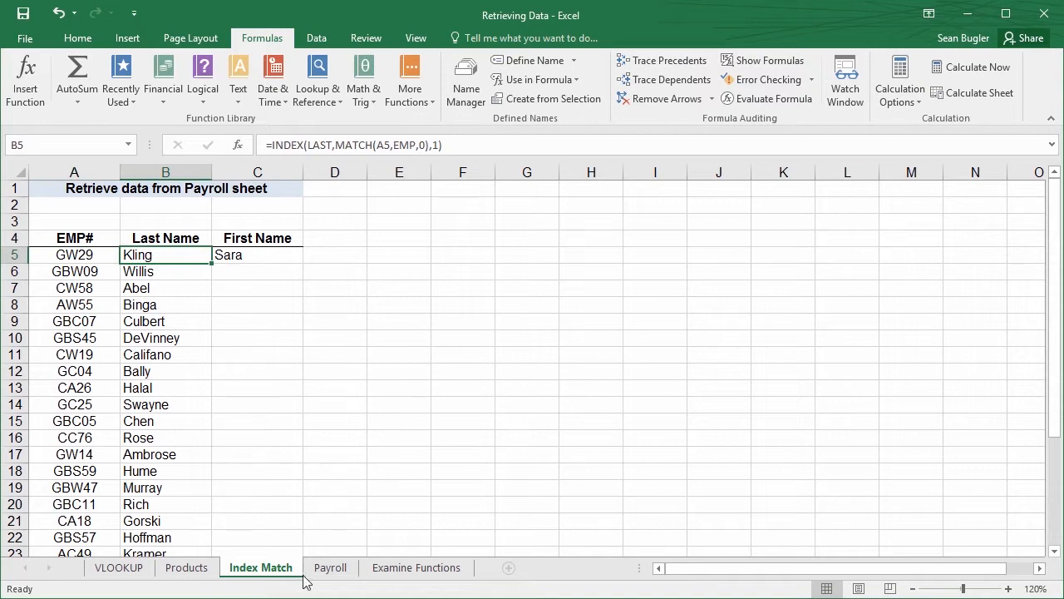
{"action": "left_click", "coordinate": [330, 567]}
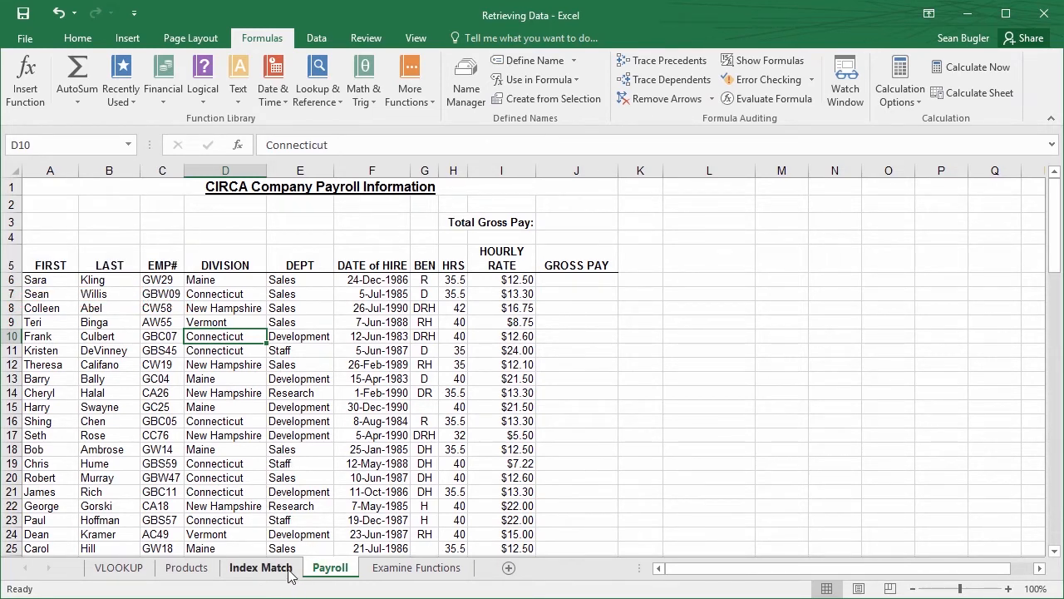
{"action": "left_click", "coordinate": [289, 570]}
{"action": "left_click", "coordinate": [275, 255]}
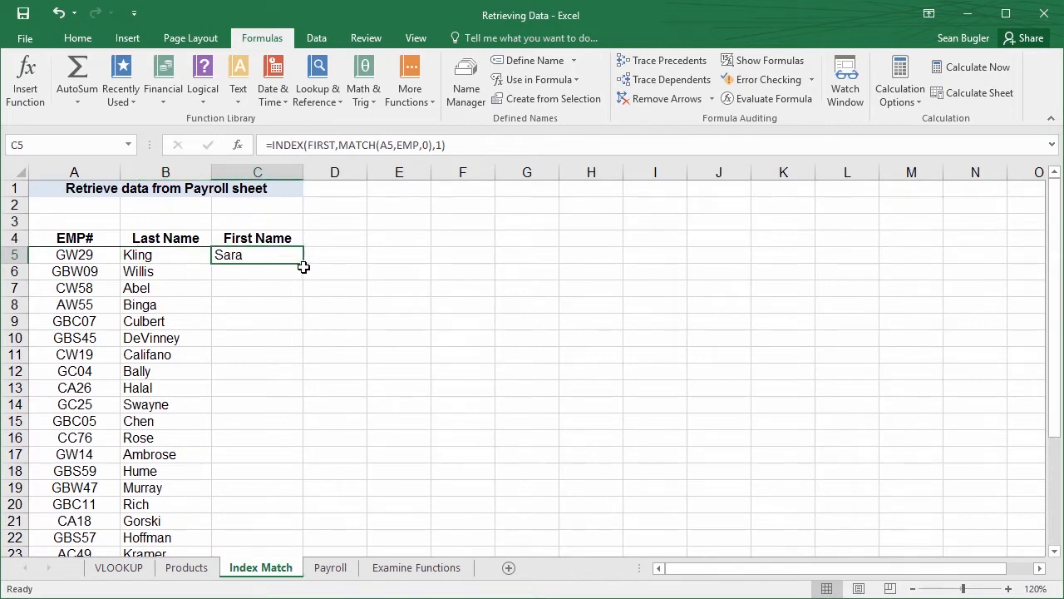
{"action": "double_click", "coordinate": [304, 263]}
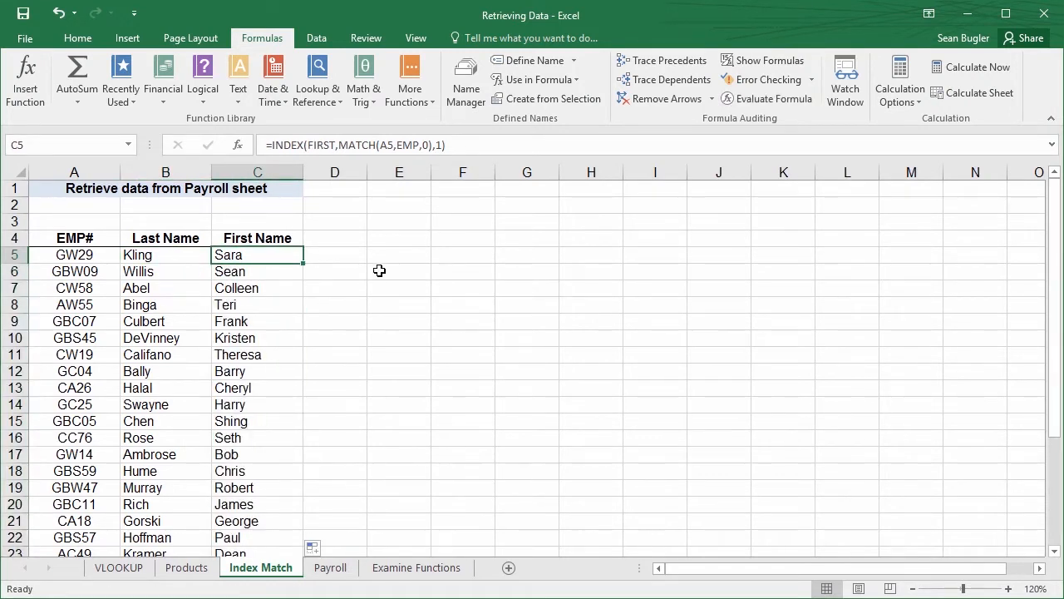
{"action": "left_click", "coordinate": [379, 271]}
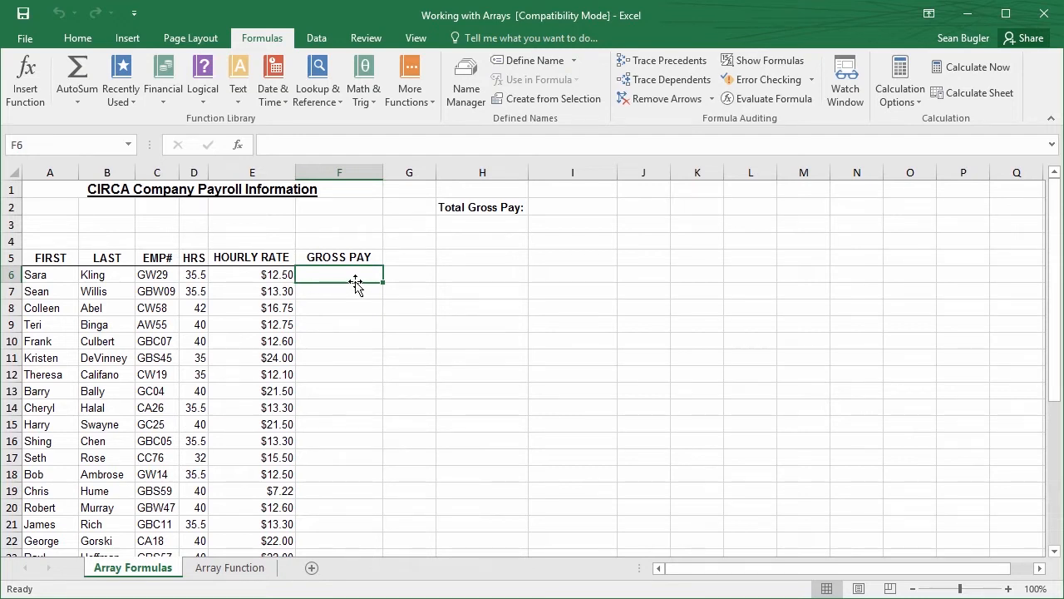
On the Array Formulas sheet, enter =D6*E6 in F6 to calculate the first employee's gross pay
{"action": "type", "text": "="}
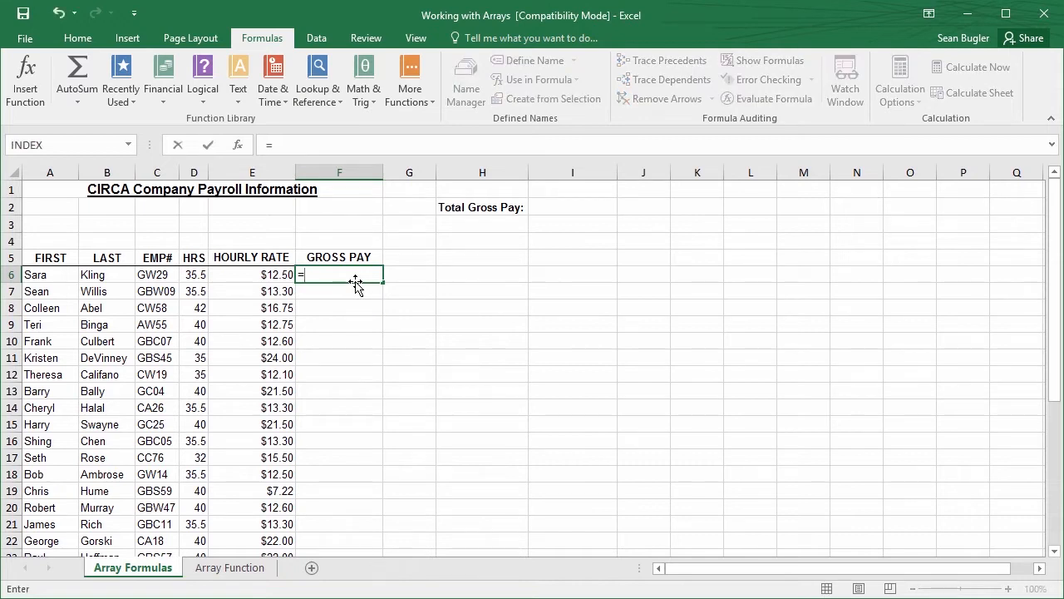
{"action": "left_click", "coordinate": [198, 275]}
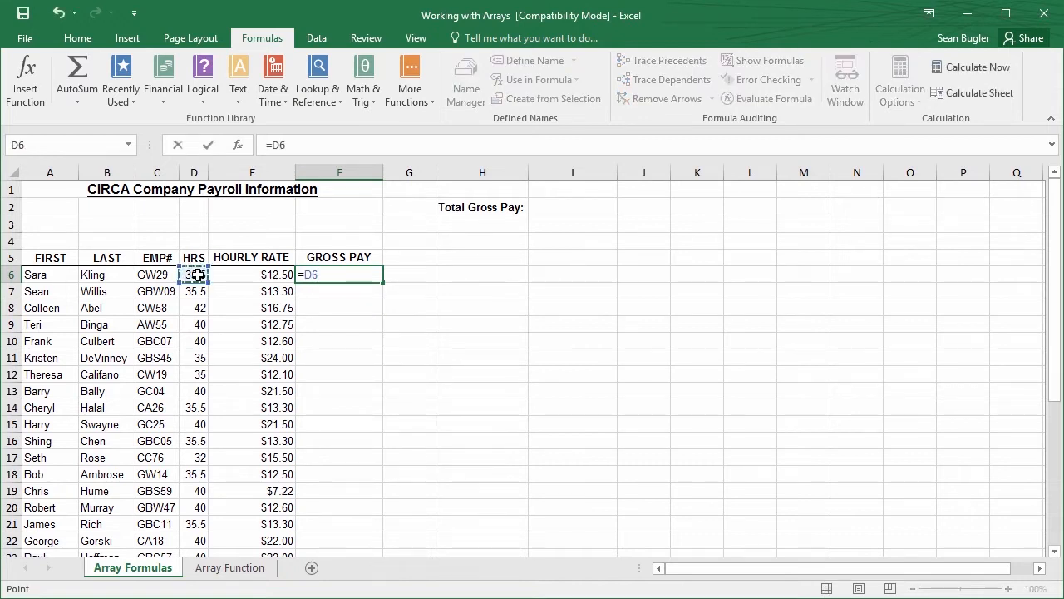
{"action": "type", "text": "*"}
{"action": "left_click", "coordinate": [238, 275]}
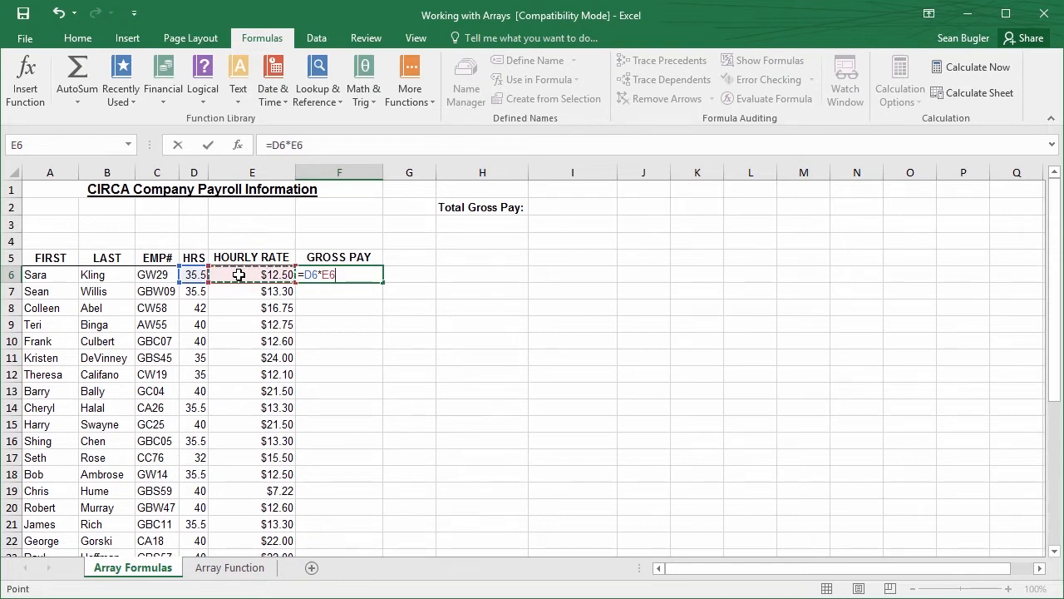
{"action": "key", "text": "ctrl+Return"}
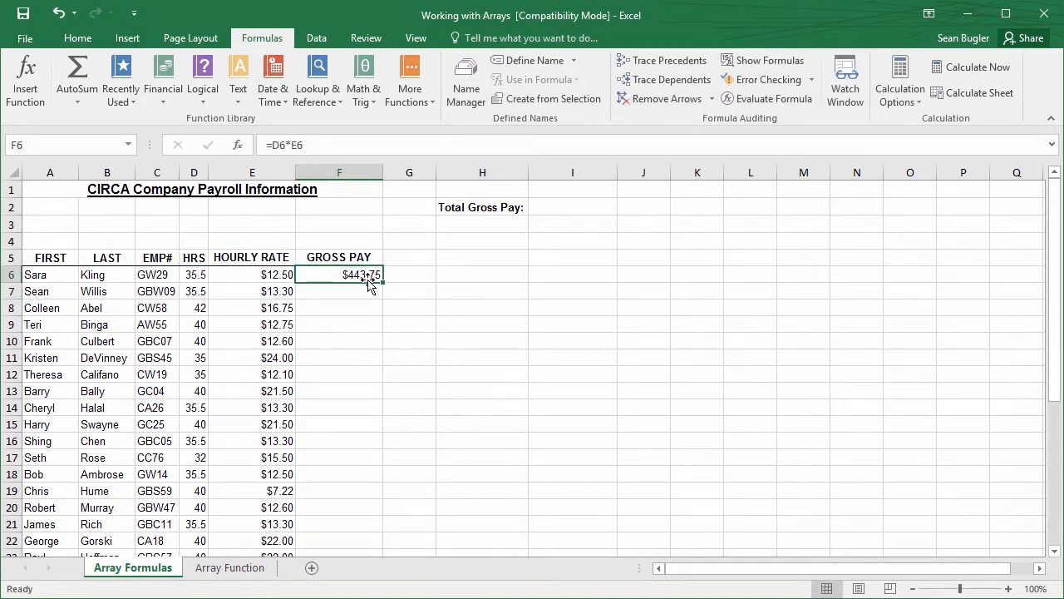
Fill the F6 formula down the Gross Pay column to row 36 and check the copied formulas
{"action": "double_click", "coordinate": [381, 283]}
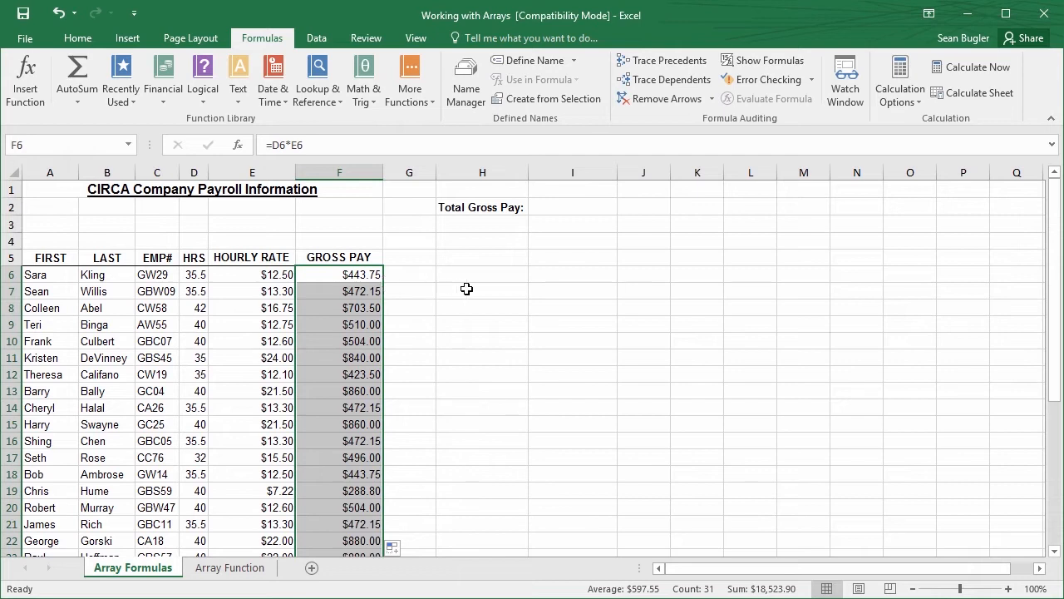
{"action": "left_click", "coordinate": [342, 281]}
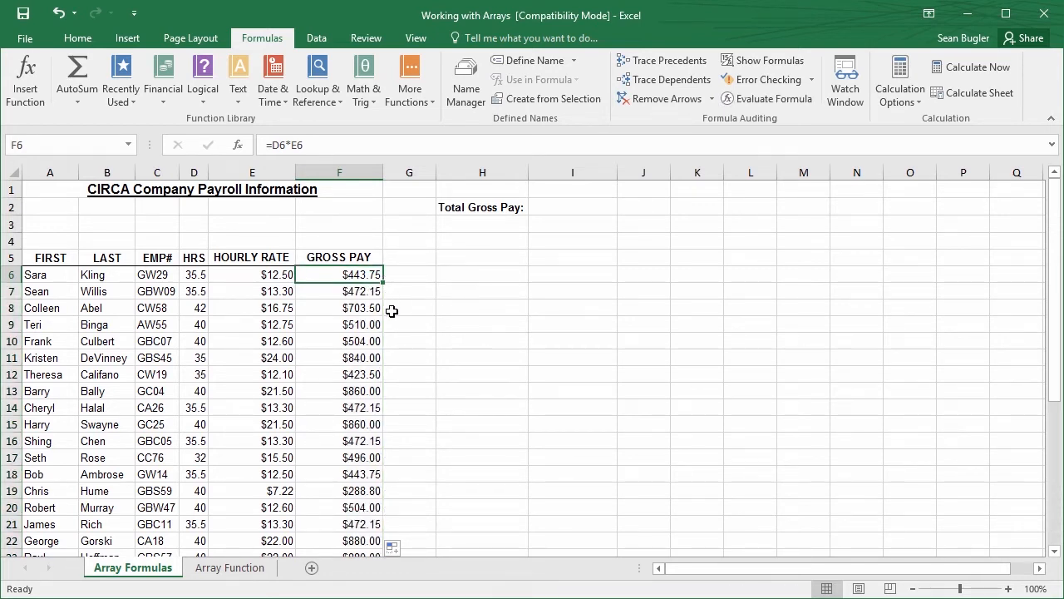
{"action": "left_click", "coordinate": [340, 286]}
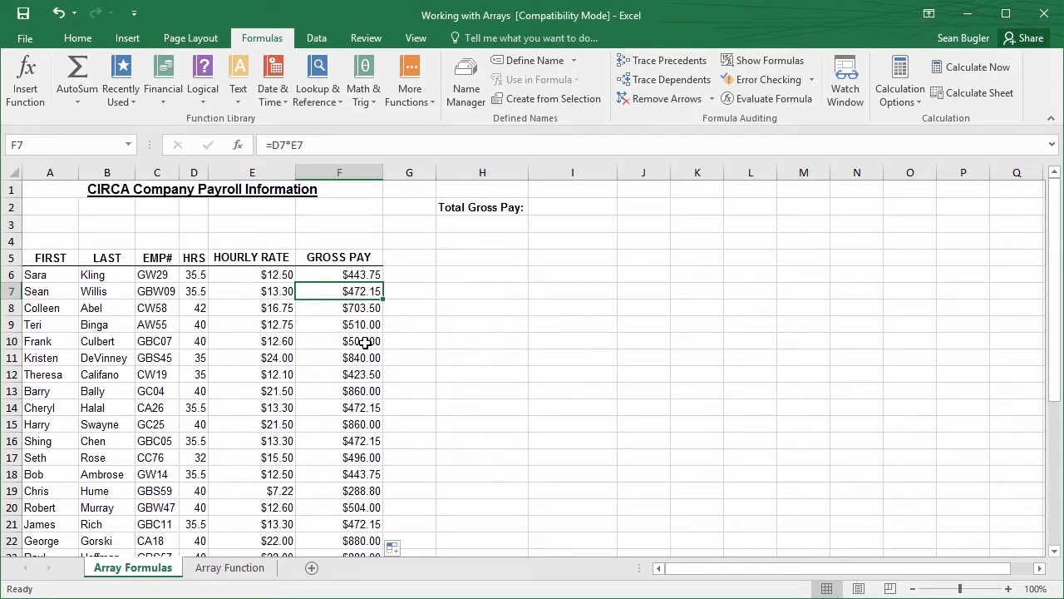
{"action": "scroll", "coordinate": [366, 341], "scroll_direction": "down", "scroll_amount": 2}
{"action": "scroll", "coordinate": [369, 340], "scroll_direction": "up", "scroll_amount": 2}
Enter =SUM(F6:F36) in I2 to calculate the Total Gross Pay
{"action": "left_click", "coordinate": [570, 207]}
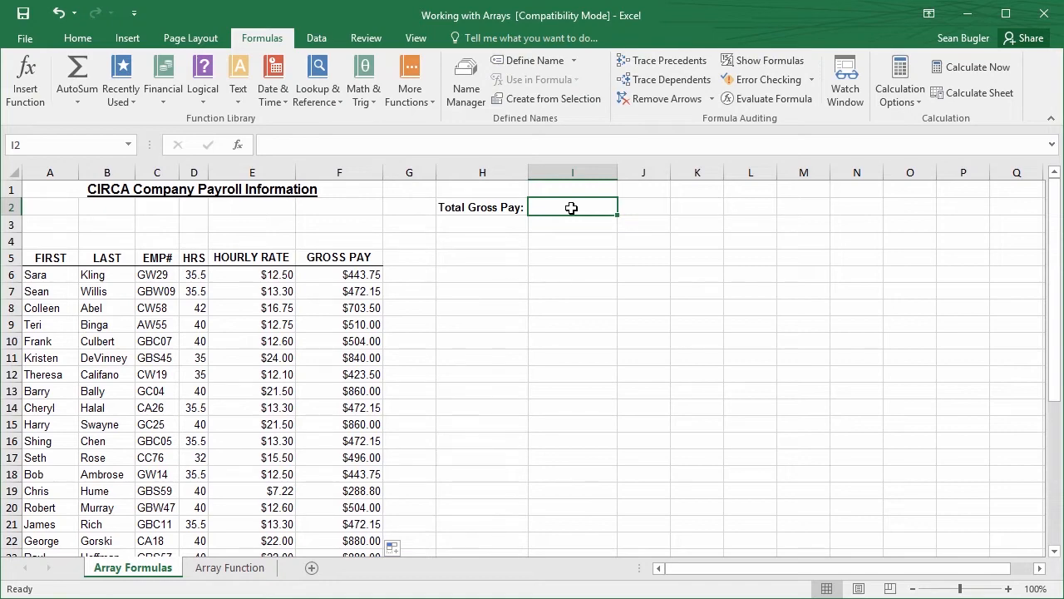
{"action": "type", "text": "="}
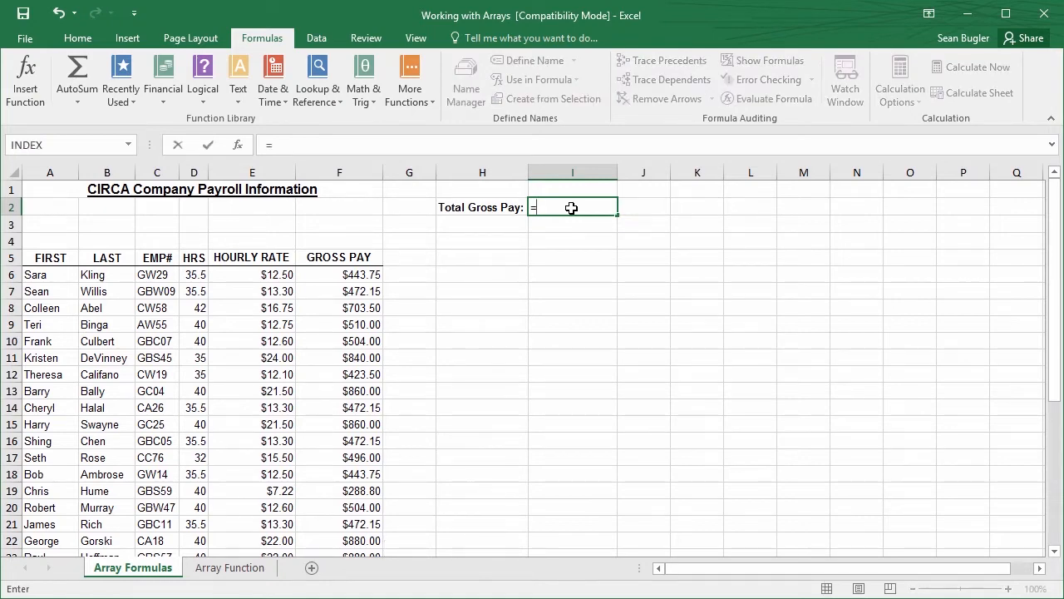
{"action": "type", "text": "SUM("}
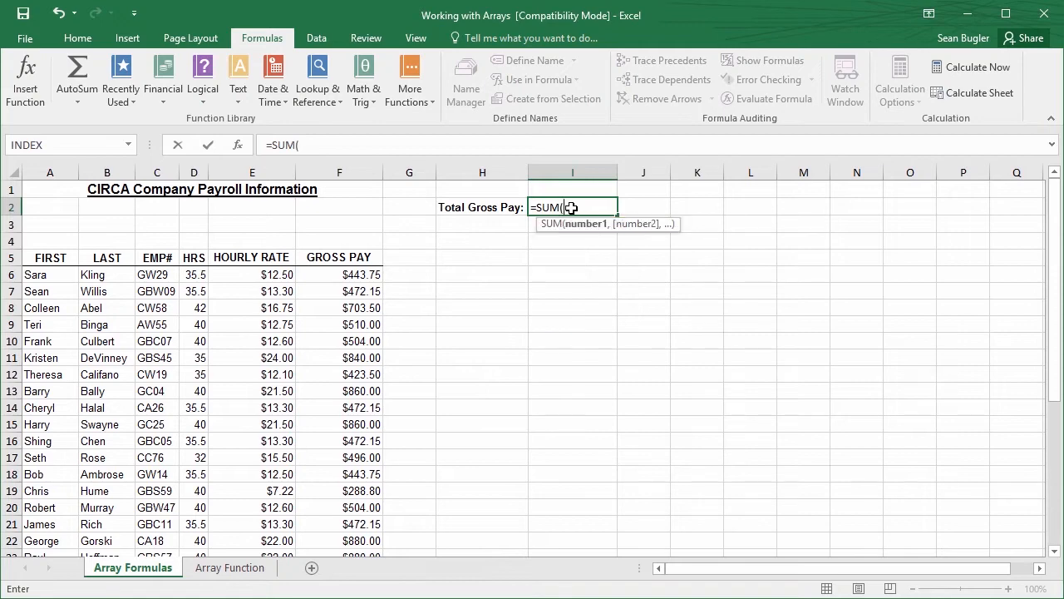
{"action": "mouse_move", "coordinate": [359, 274]}
{"action": "left_mouse_down"}
{"action": "mouse_move", "coordinate": [350, 301]}
{"action": "mouse_move", "coordinate": [346, 274]}
{"action": "left_mouse_up"}
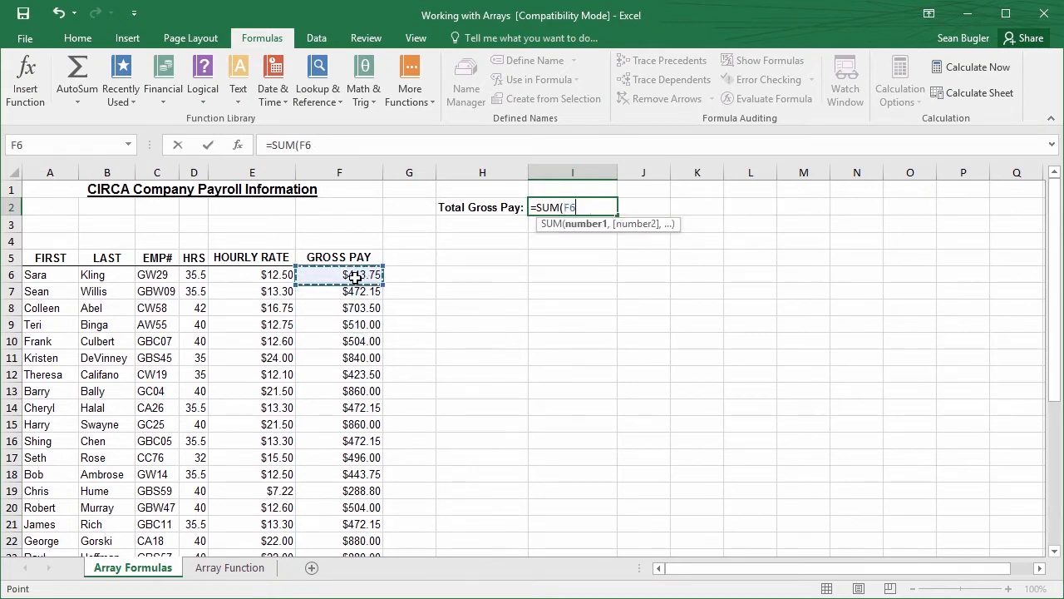
{"action": "key", "text": "ctrl+shift+Down"}
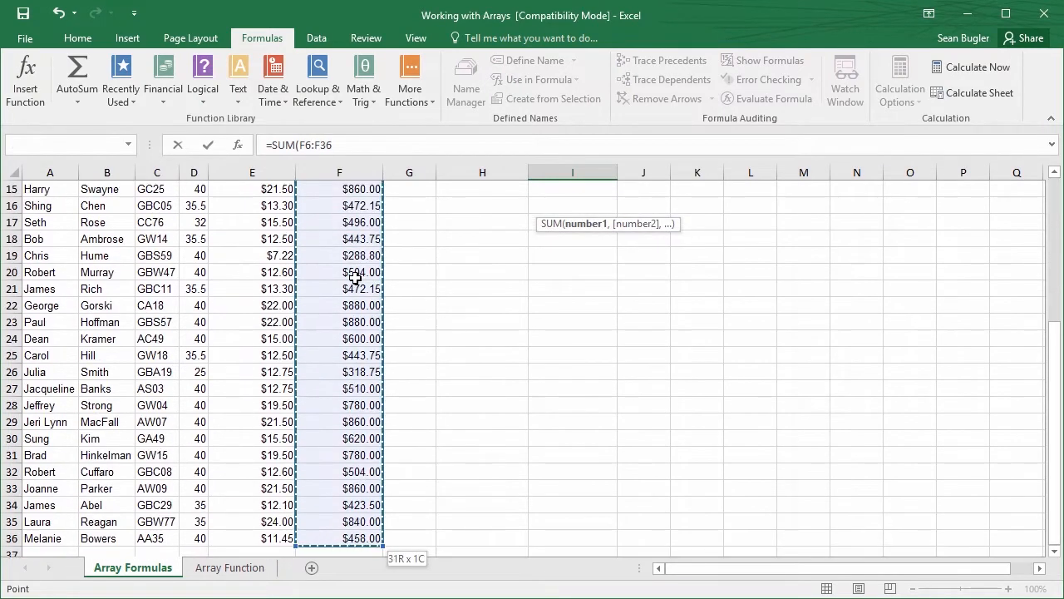
{"action": "type", "text": ")"}
{"action": "key", "text": "Return"}
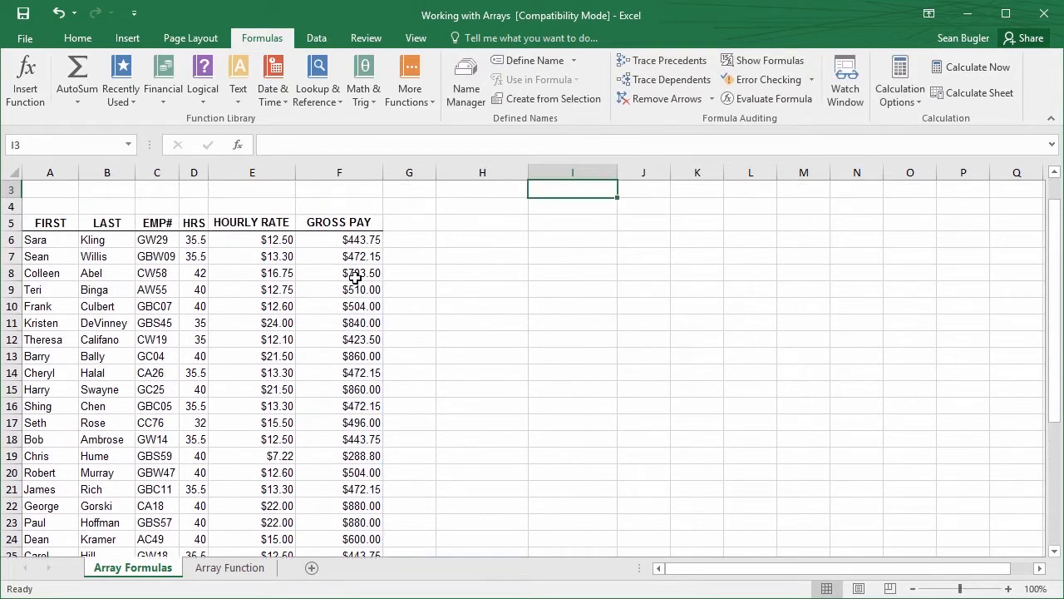
{"action": "scroll", "coordinate": [396, 291], "scroll_direction": "up", "scroll_amount": 2}
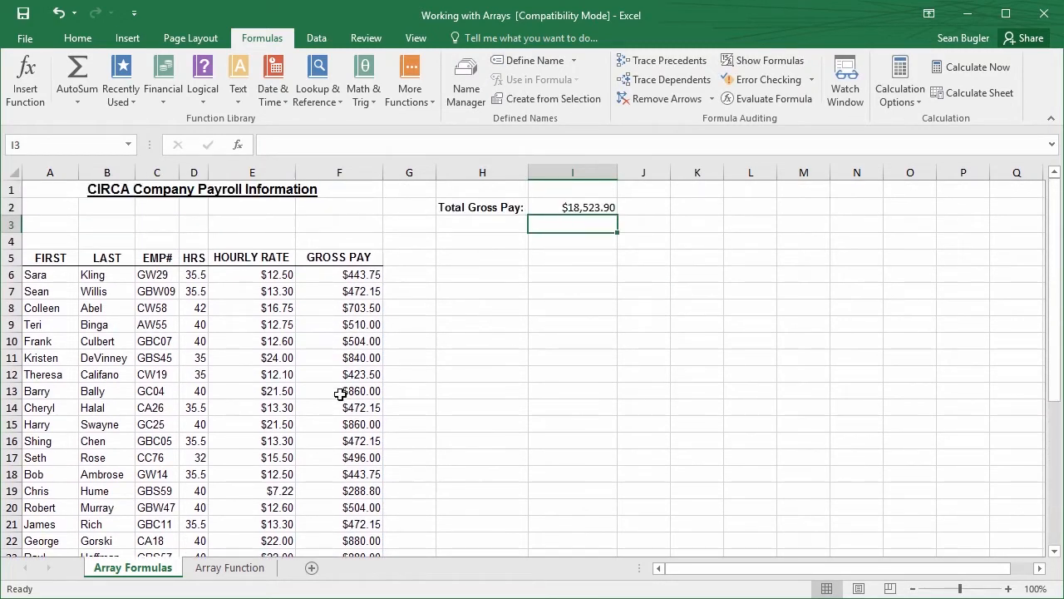
Overwrite the gross pay formula in F11 with x as a test, and undo the entry
{"action": "left_click", "coordinate": [366, 354]}
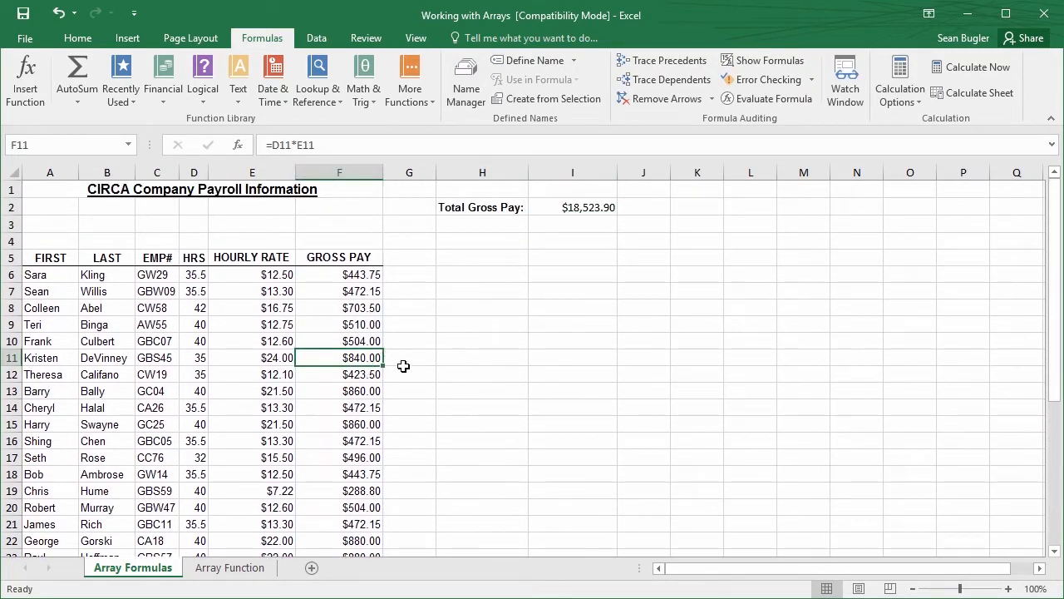
{"action": "type", "text": "x"}
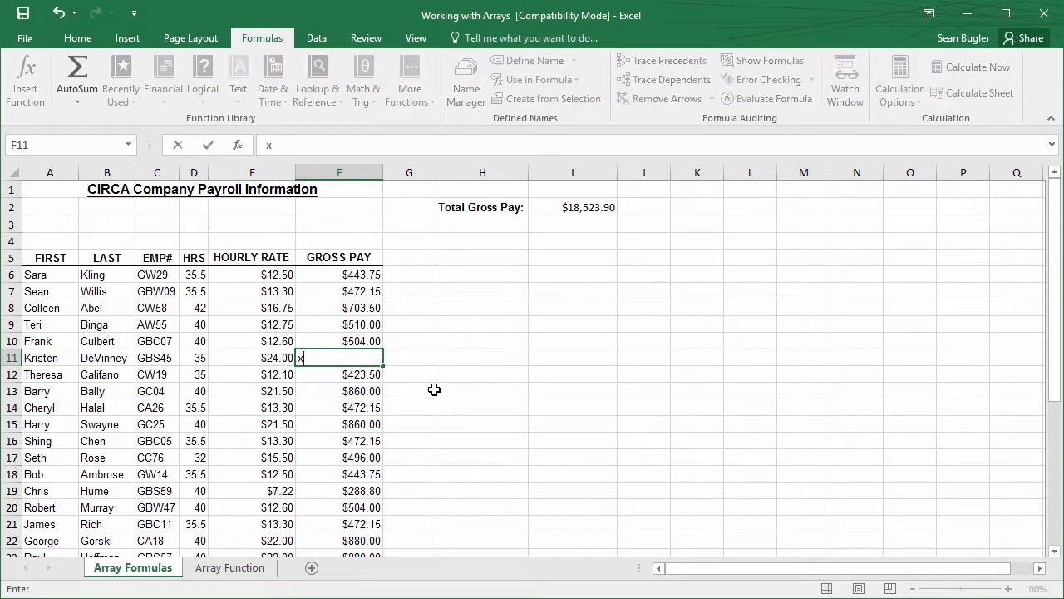
{"action": "key", "text": "Return"}
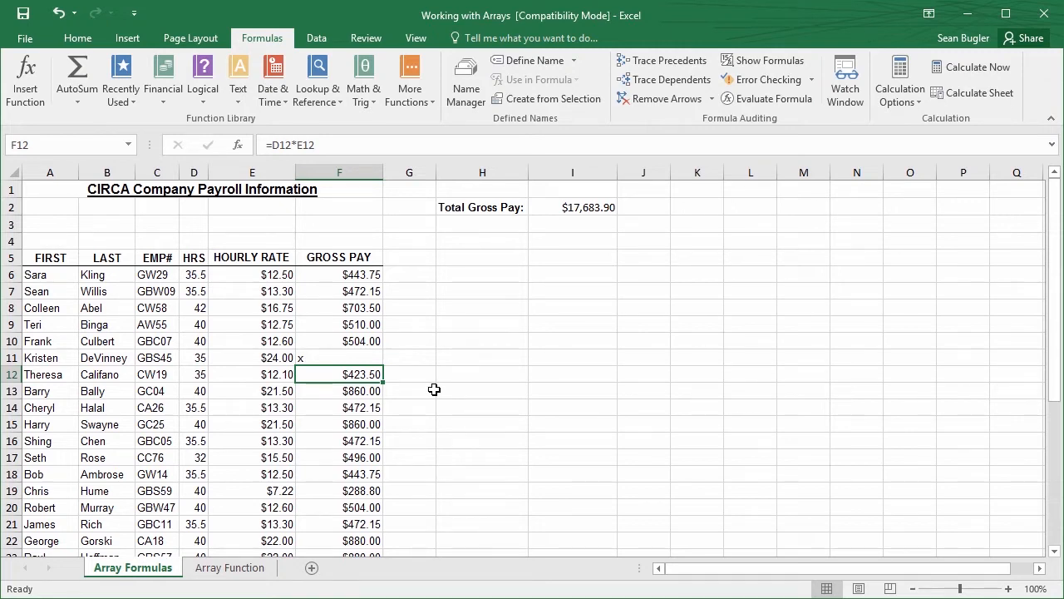
{"action": "key", "text": "ctrl+z"}
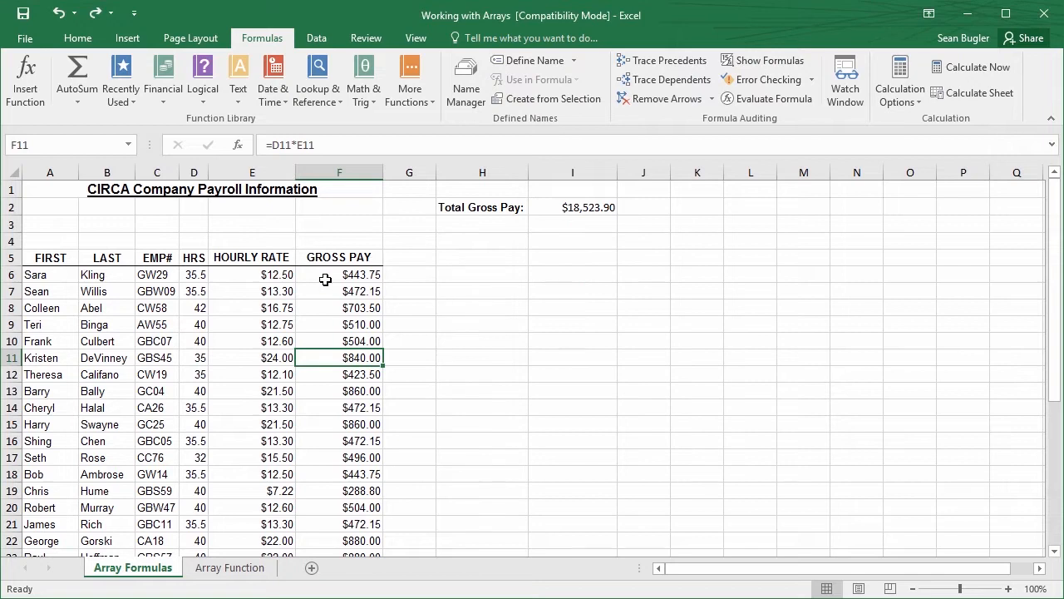
Review the SUM formula in I2 and the individual gross pay formulas in F6 to F8
{"action": "left_click", "coordinate": [591, 202]}
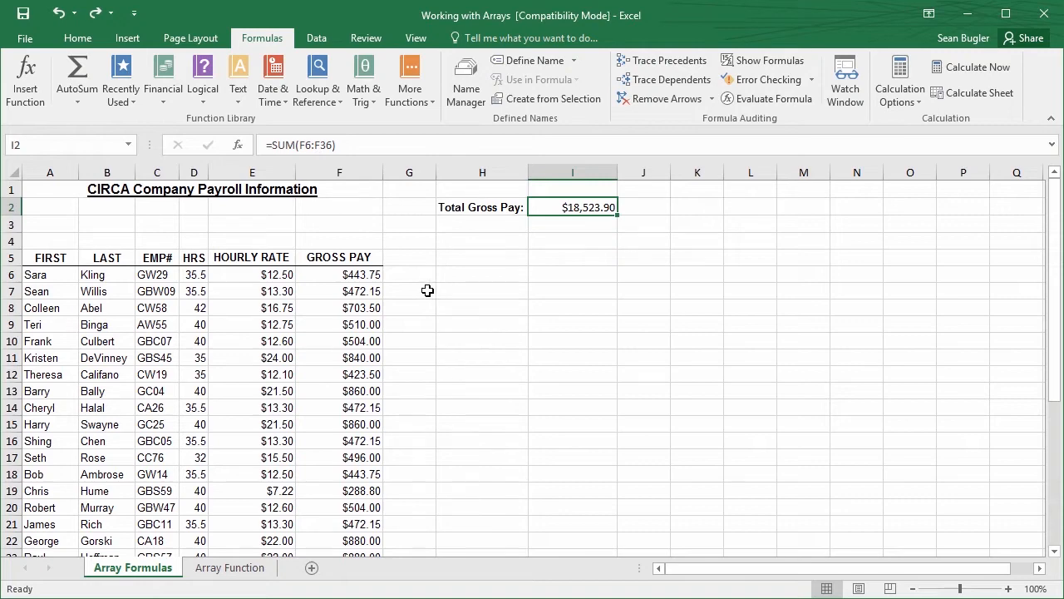
{"action": "left_click", "coordinate": [419, 292]}
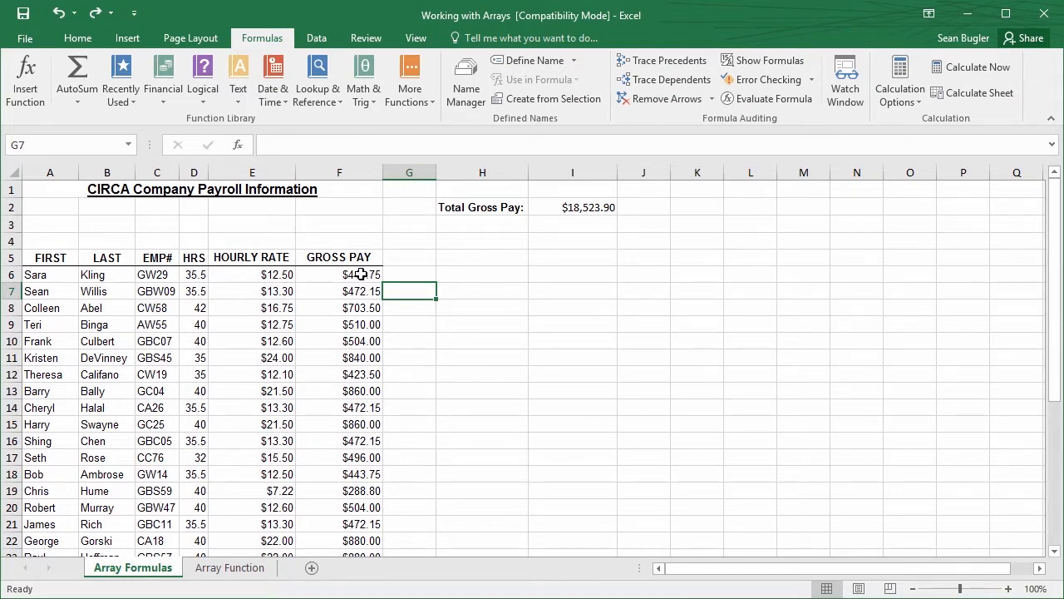
{"action": "left_click", "coordinate": [359, 275]}
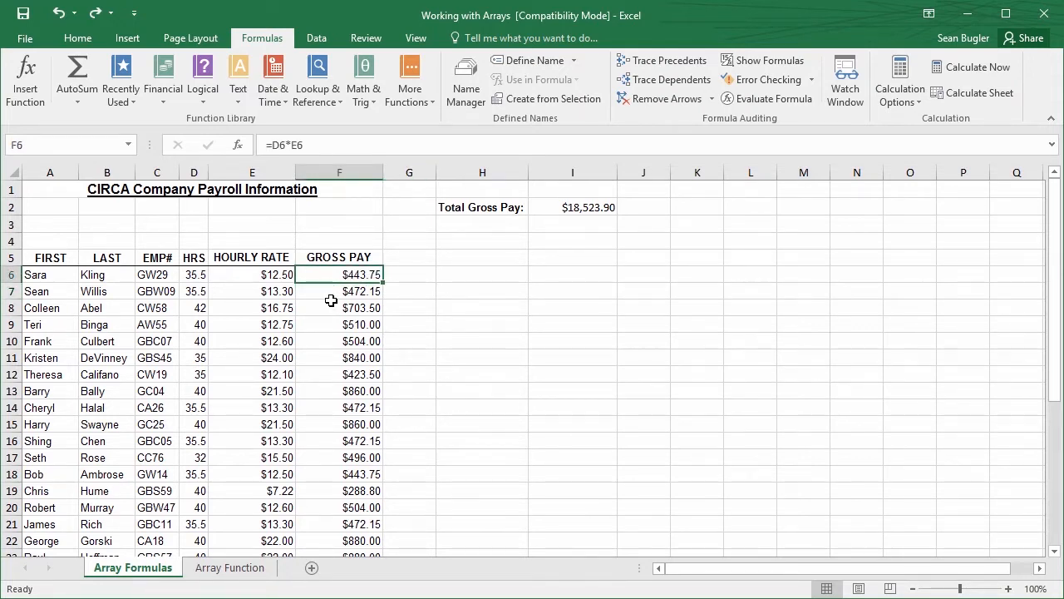
{"action": "left_click", "coordinate": [349, 293]}
{"action": "left_click", "coordinate": [349, 308]}
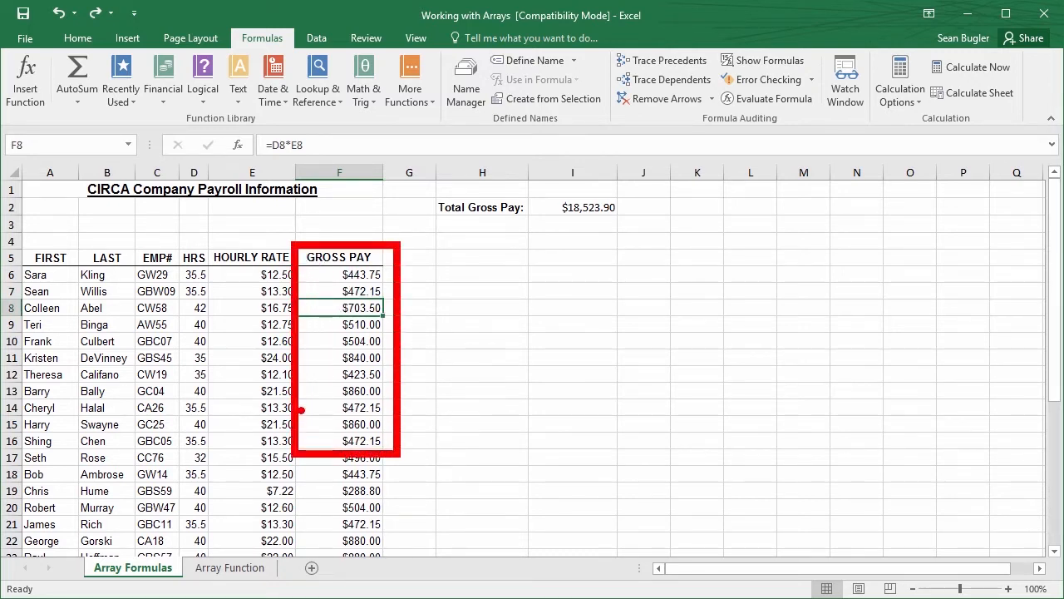
Clear the contents of the Gross Pay cells F6:F36
{"action": "left_click", "coordinate": [355, 280]}
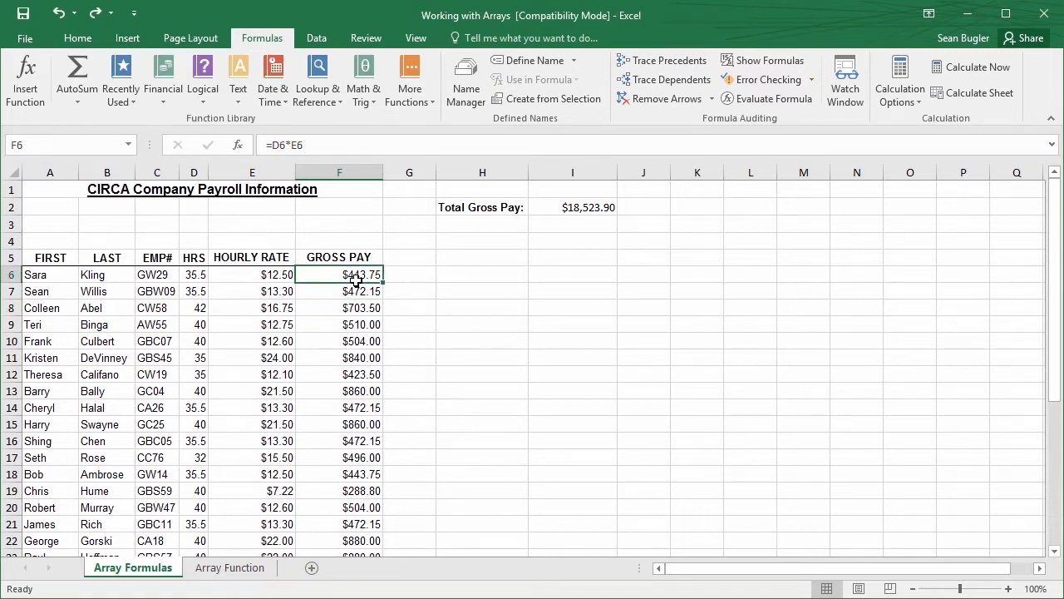
{"action": "key", "text": "ctrl+shift+Down"}
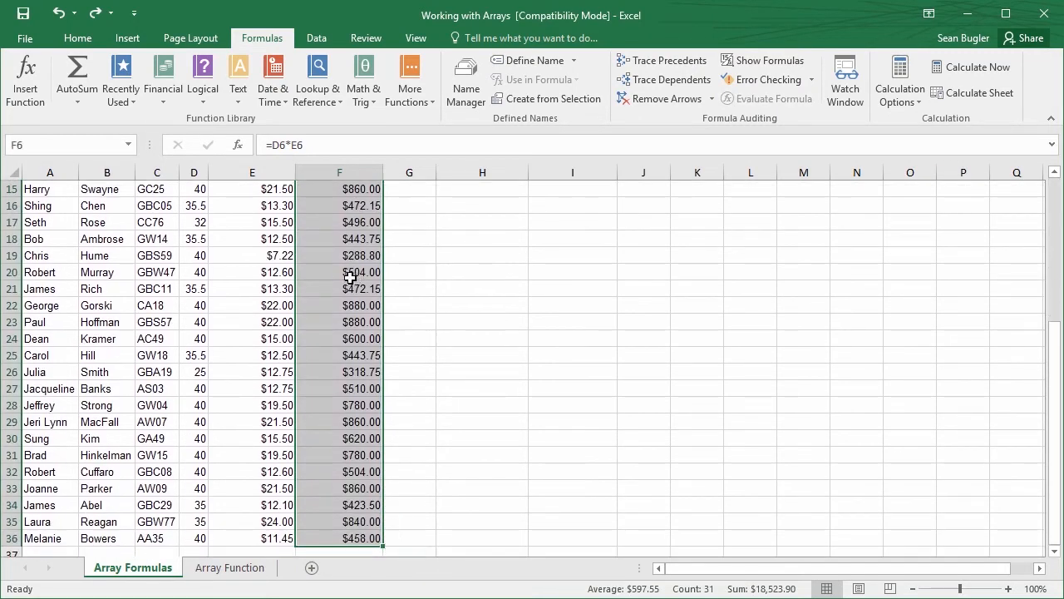
{"action": "right_click", "coordinate": [356, 281]}
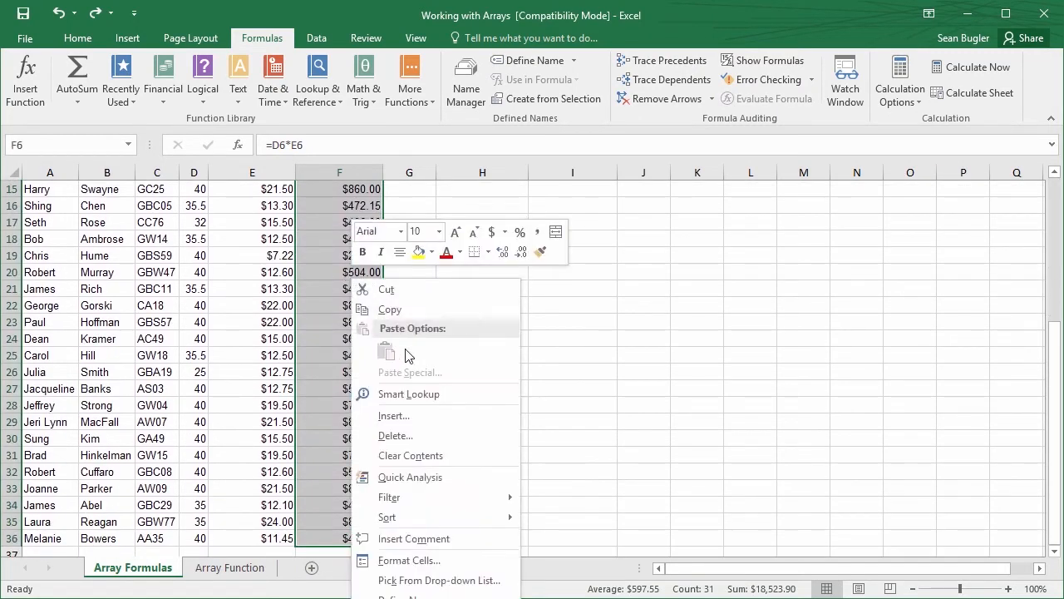
{"action": "left_click", "coordinate": [434, 460]}
{"action": "scroll", "coordinate": [332, 383], "scroll_direction": "up", "scroll_amount": 5}
{"action": "scroll", "coordinate": [338, 355], "scroll_direction": "down", "scroll_amount": 3}
{"action": "scroll", "coordinate": [339, 355], "scroll_direction": "up", "scroll_amount": 3}
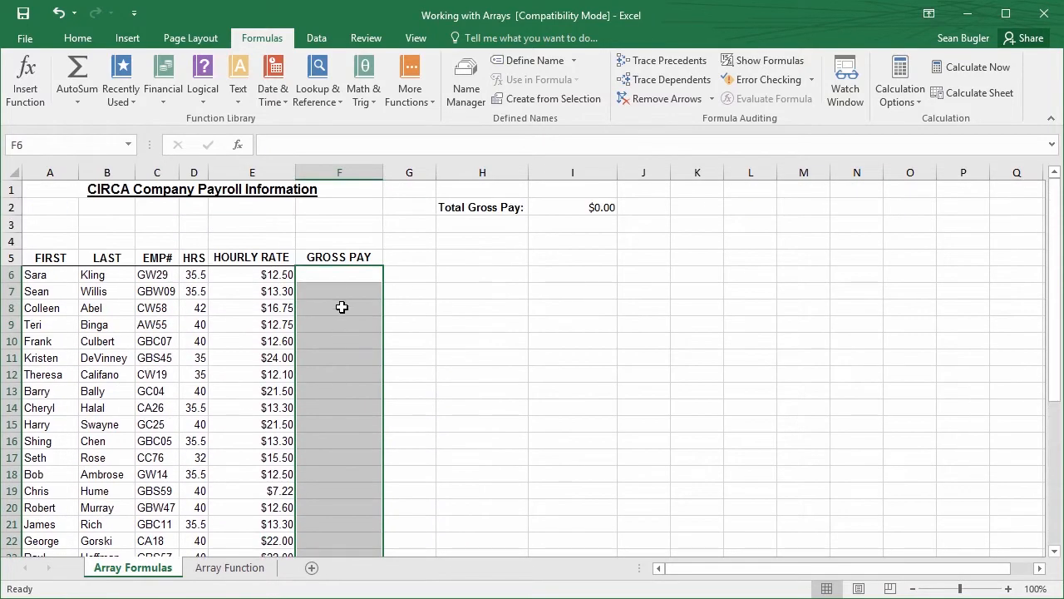
Select the whole empty Gross Pay range F6:F36
{"action": "left_click", "coordinate": [343, 280]}
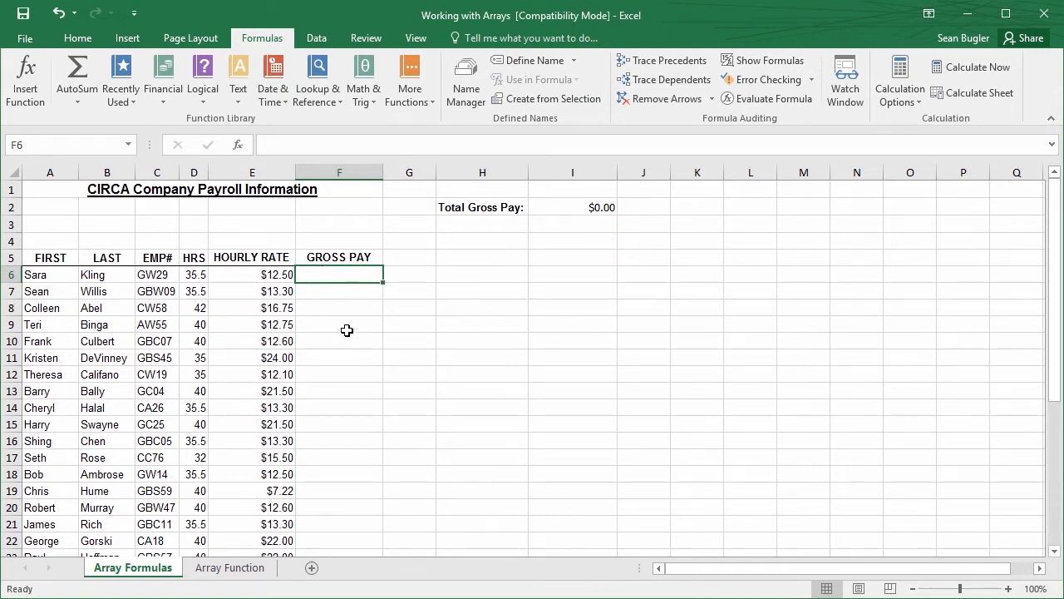
{"action": "scroll", "coordinate": [353, 289], "scroll_direction": "down", "scroll_amount": 1}
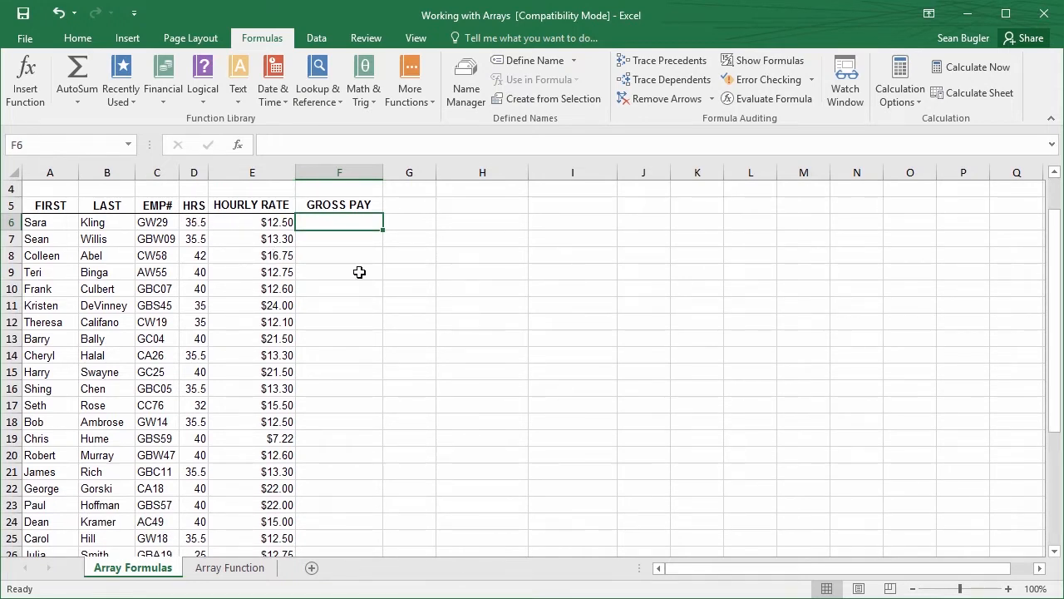
{"action": "scroll", "coordinate": [385, 339], "scroll_direction": "up", "scroll_amount": 1}
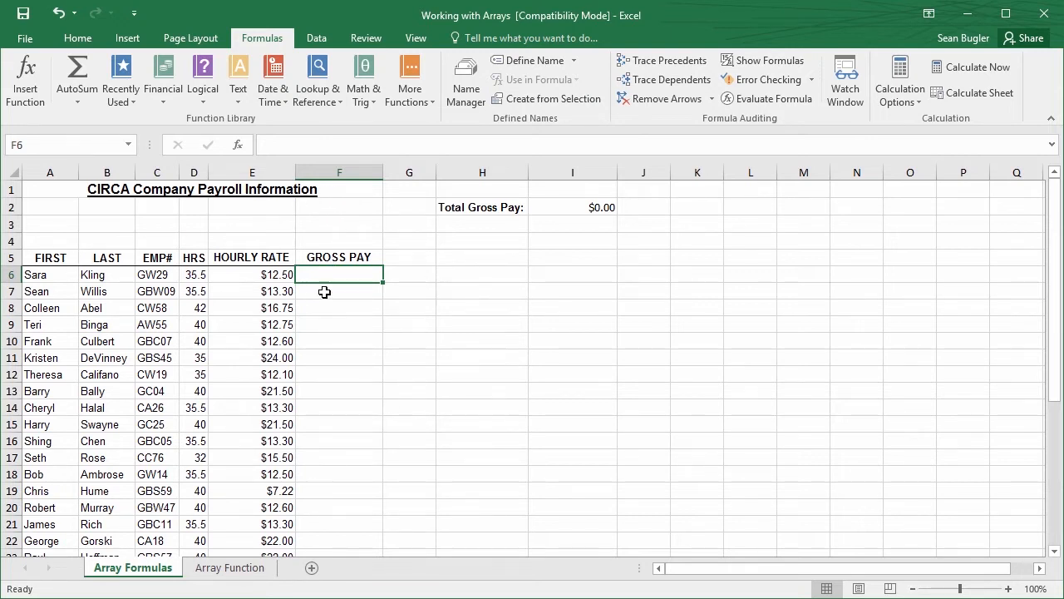
{"action": "left_click_drag", "start_coordinate": [333, 278], "coordinate": [357, 527]}
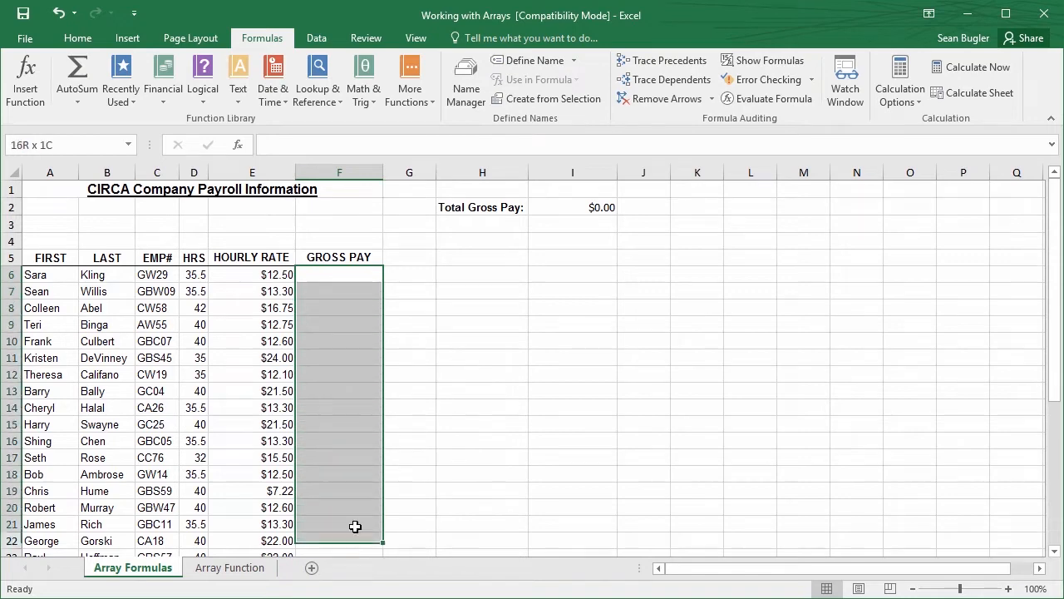
{"action": "scroll", "coordinate": [357, 504], "scroll_direction": "down", "scroll_amount": 5}
{"action": "scroll", "coordinate": [352, 404], "scroll_direction": "down", "scroll_amount": 2}
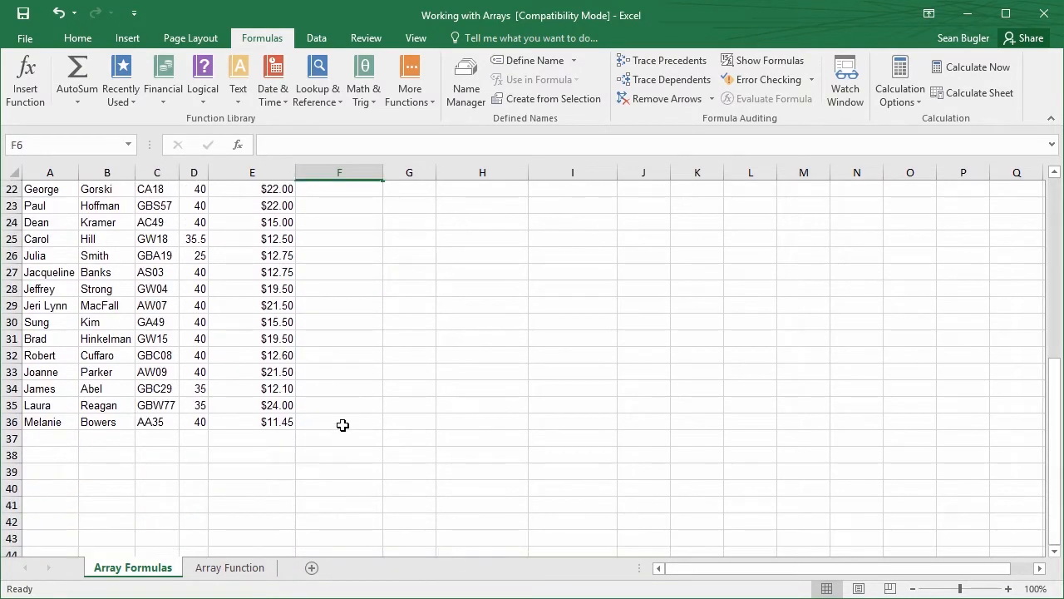
{"action": "left_click", "coordinate": [344, 422], "text": "shift"}
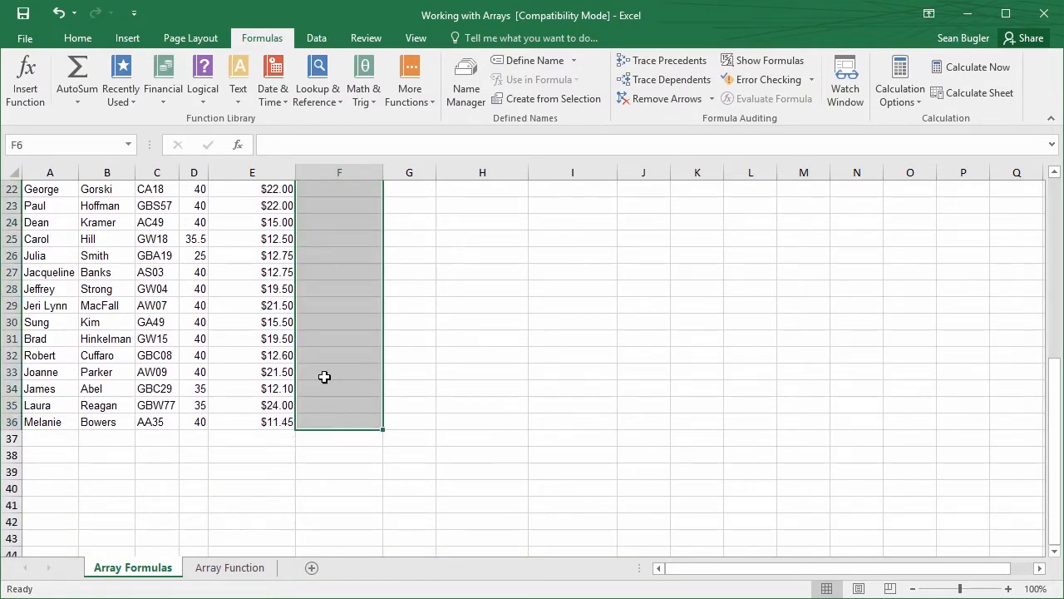
{"action": "scroll", "coordinate": [335, 394], "scroll_direction": "up", "scroll_amount": 6}
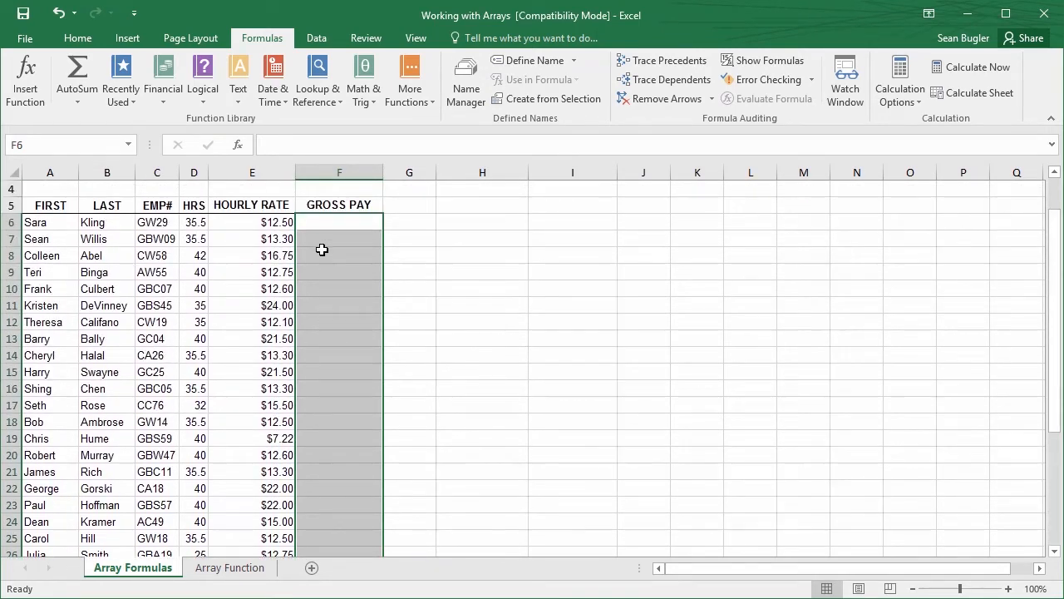
{"action": "scroll", "coordinate": [335, 336], "scroll_direction": "down", "scroll_amount": 5}
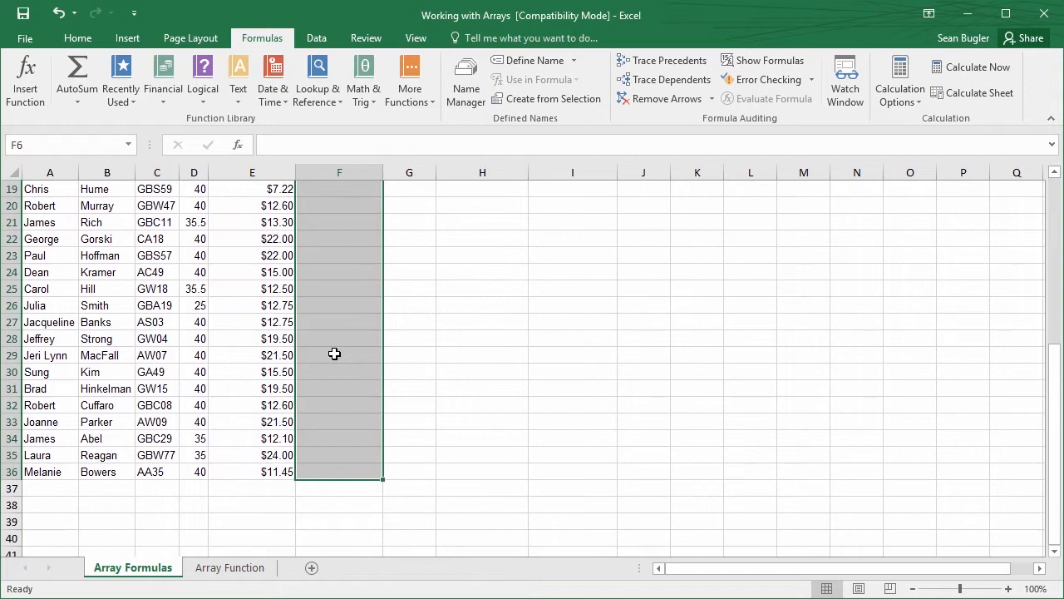
{"action": "scroll", "coordinate": [334, 354], "scroll_direction": "up", "scroll_amount": 6}
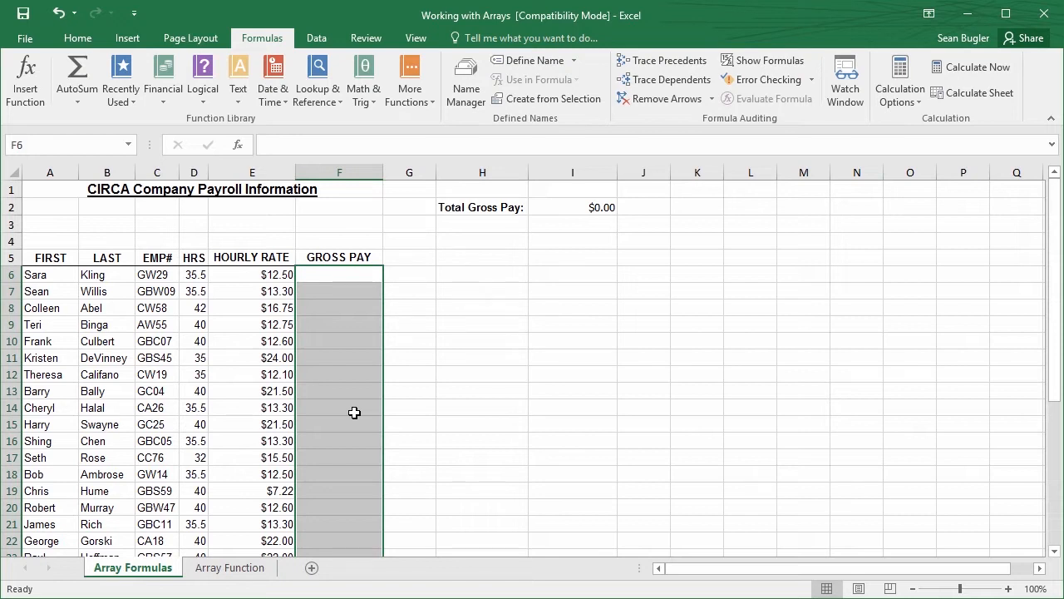
Try entering =D6:D36*E6:E36 as an ordinary formula in the selected Gross Pay range, and clear F6
{"action": "type", "text": "="}
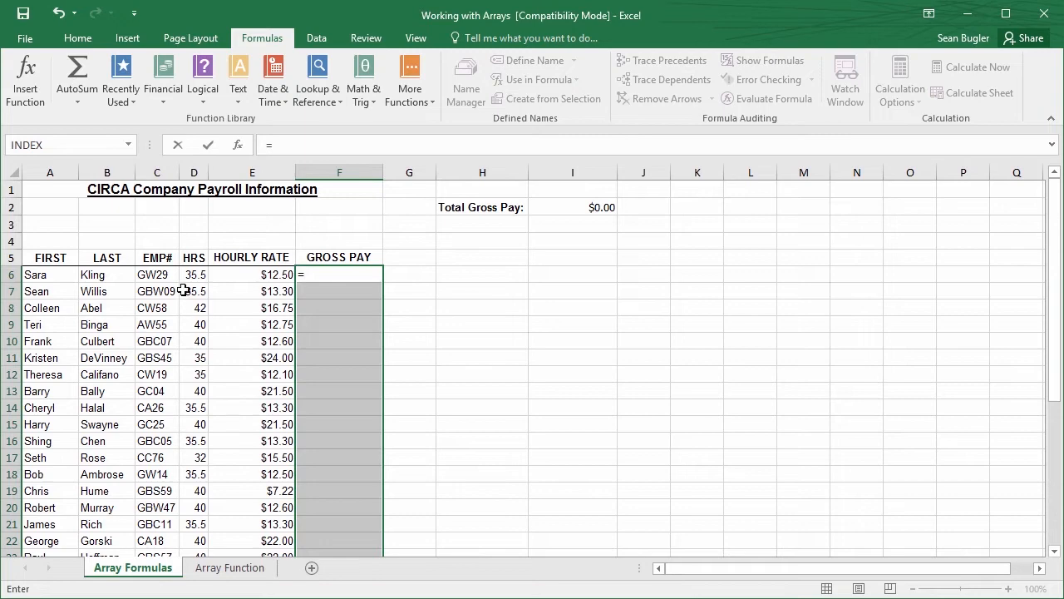
{"action": "left_click_drag", "start_coordinate": [190, 275], "coordinate": [202, 529]}
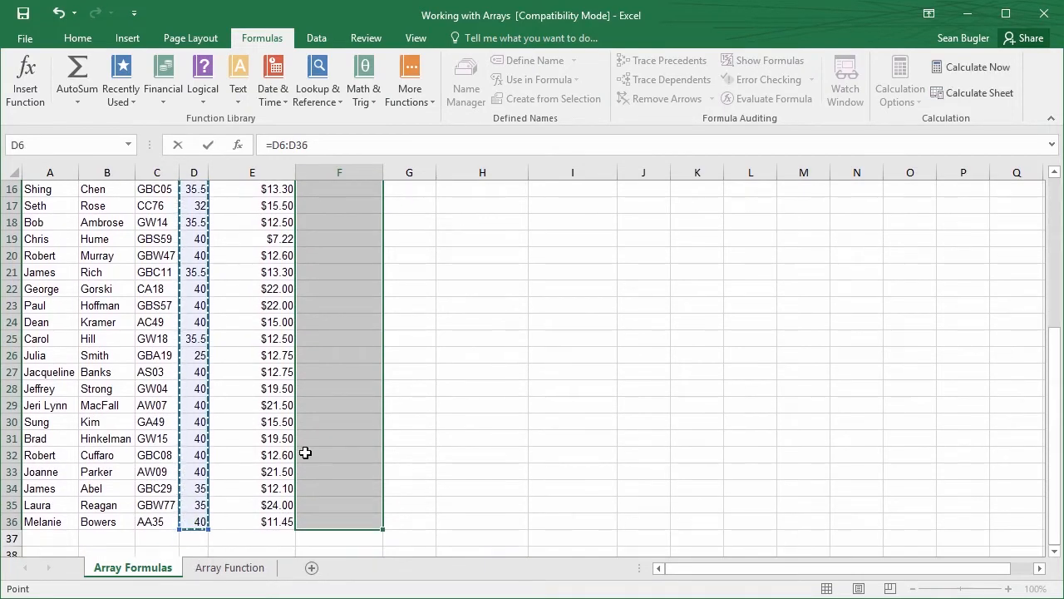
{"action": "scroll", "coordinate": [305, 452], "scroll_direction": "up", "scroll_amount": 5}
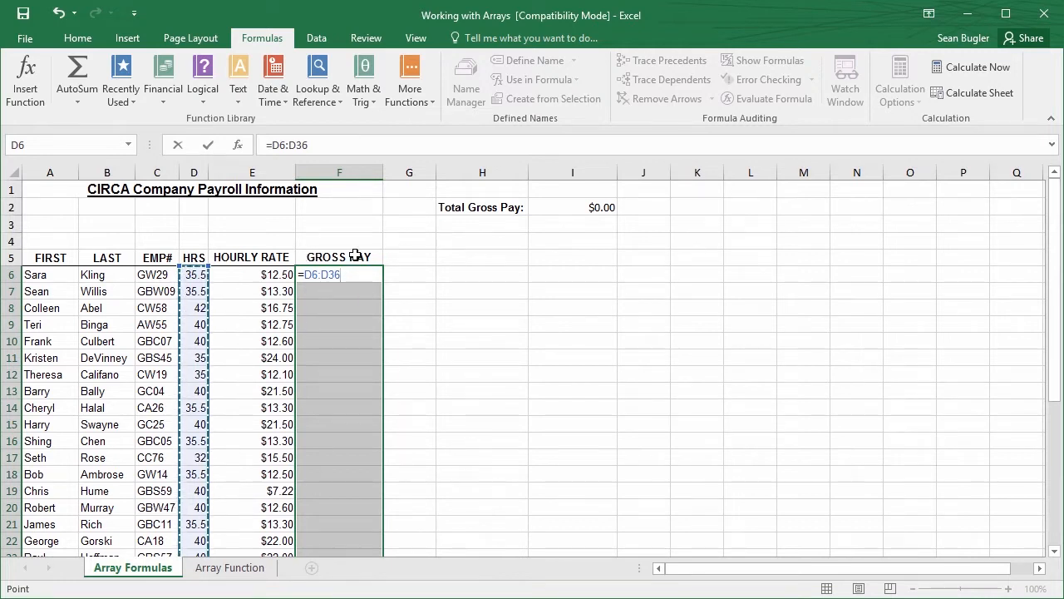
{"action": "type", "text": "*"}
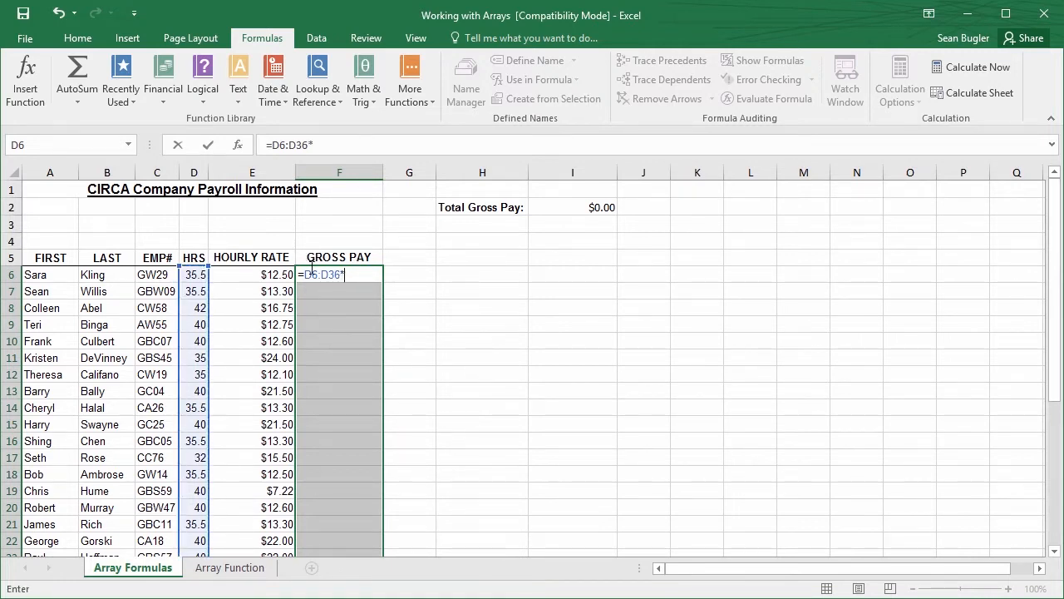
{"action": "left_click_drag", "start_coordinate": [245, 276], "coordinate": [267, 522]}
{"action": "scroll", "coordinate": [282, 466], "scroll_direction": "up", "scroll_amount": 5}
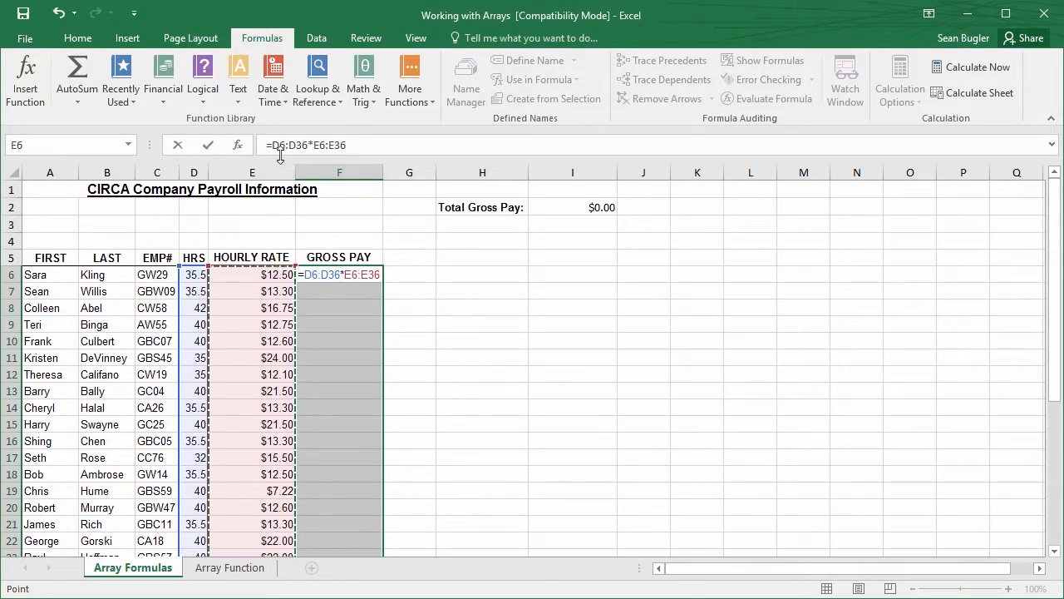
{"action": "left_click", "coordinate": [353, 146]}
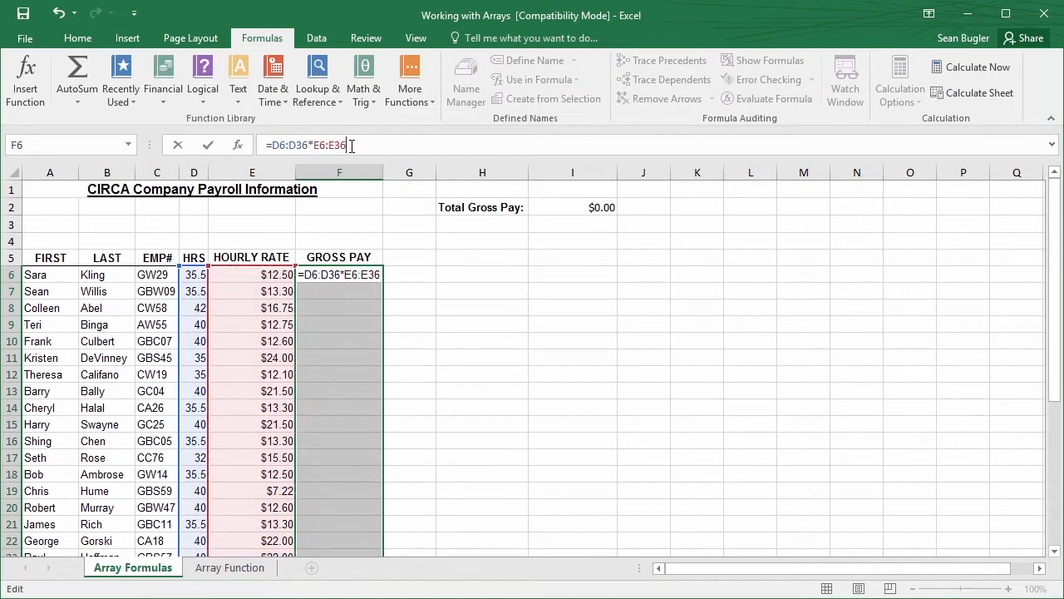
{"action": "key", "text": "Return"}
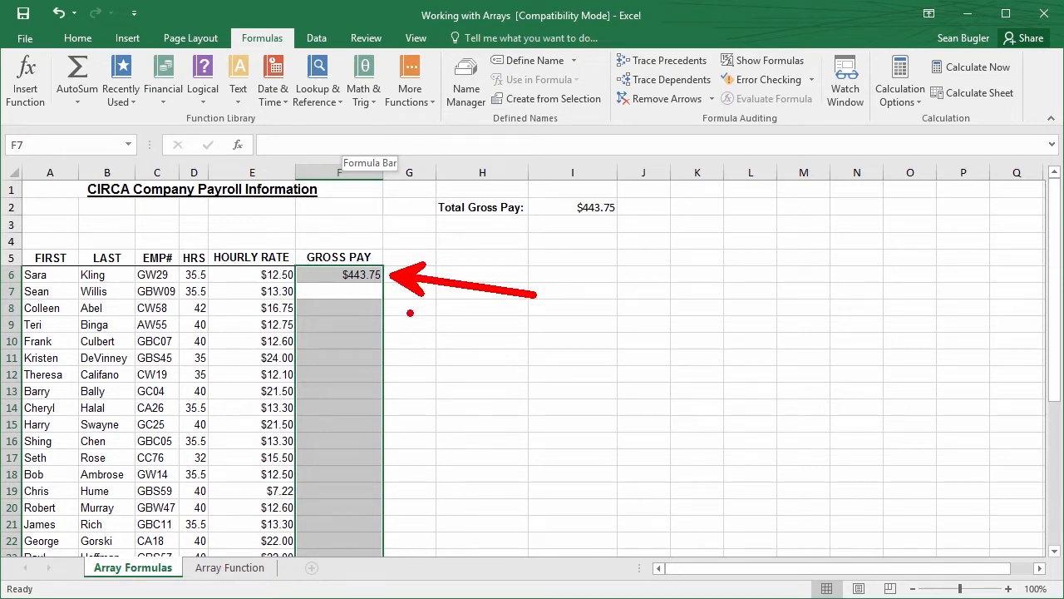
{"action": "left_click", "coordinate": [363, 275]}
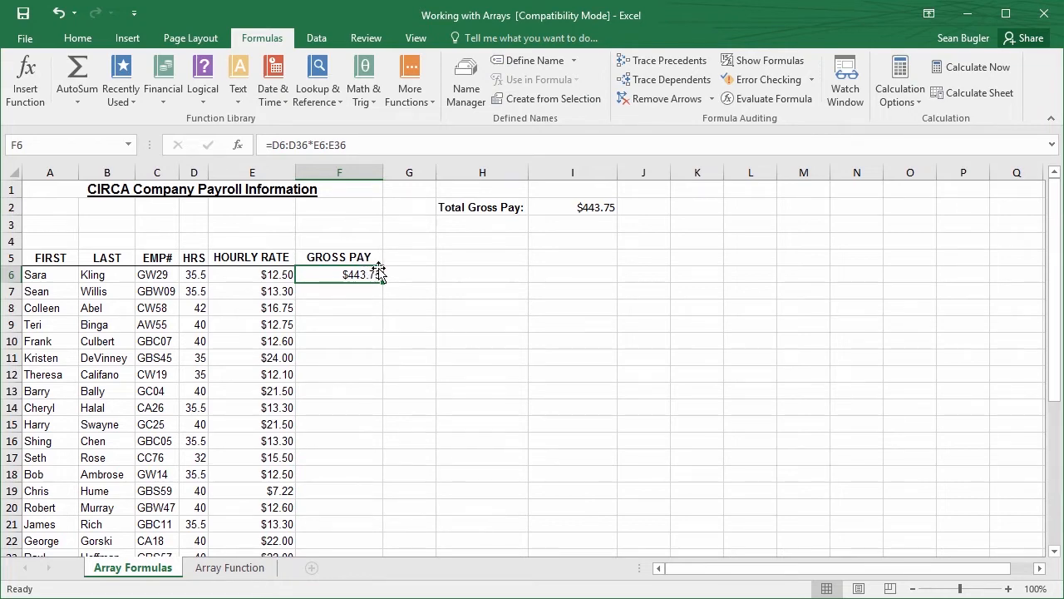
{"action": "key", "text": "Delete"}
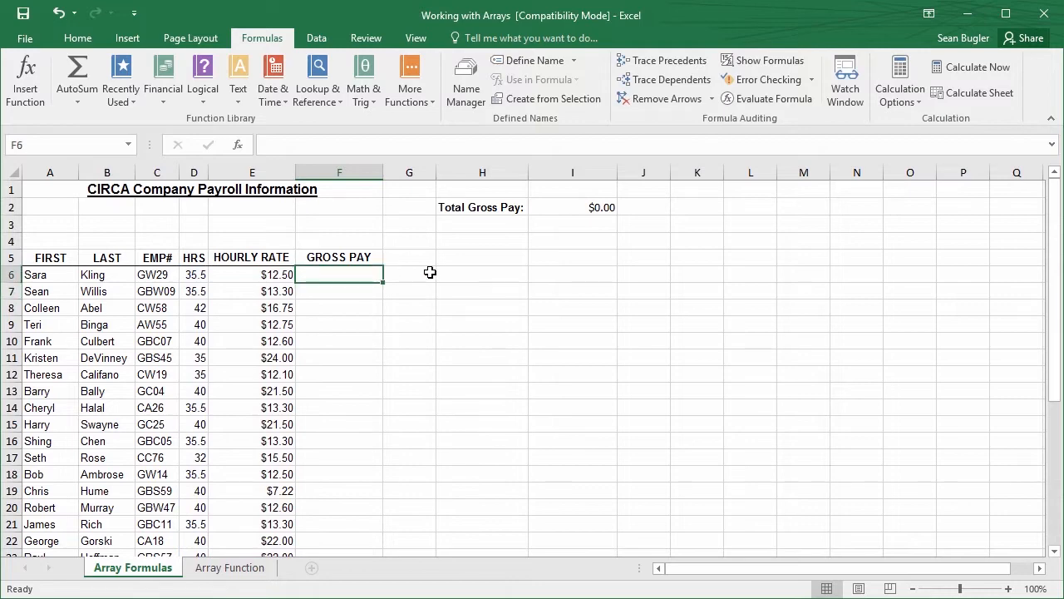
Reselect F6:F36 and build the formula =D6:D36*E6:E36, multiplying the hours range by the hourly rate range
{"action": "left_click_drag", "start_coordinate": [340, 280], "coordinate": [354, 520]}
{"action": "scroll", "coordinate": [354, 499], "scroll_direction": "up", "scroll_amount": 5}
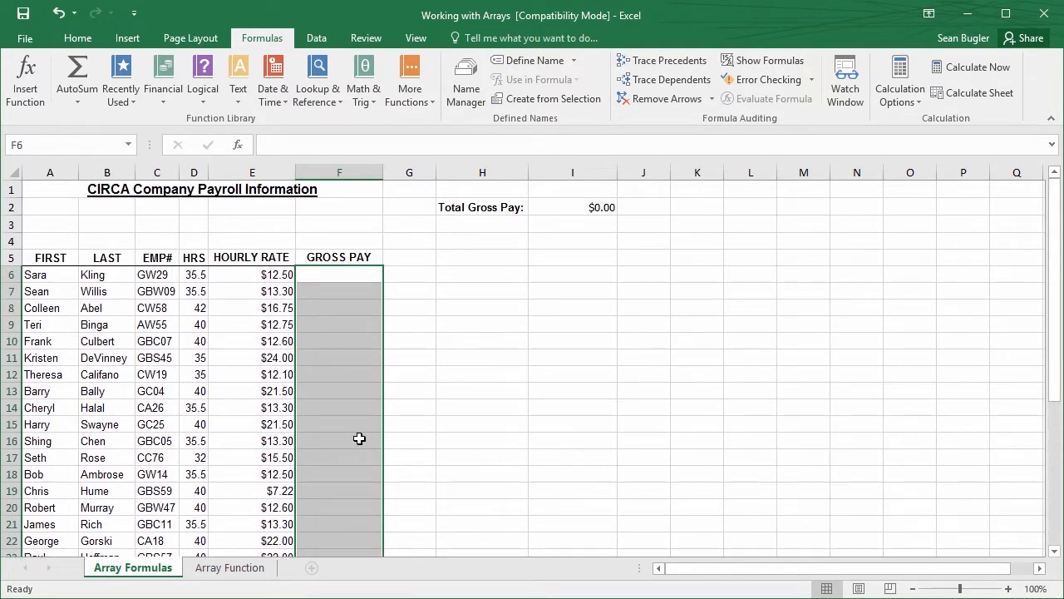
{"action": "type", "text": "="}
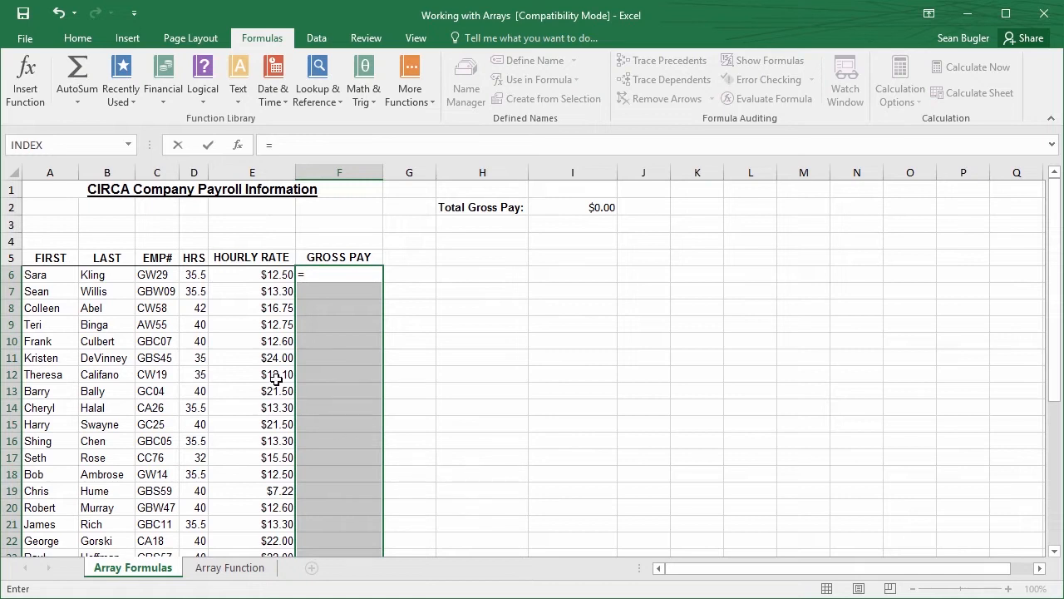
{"action": "left_click", "coordinate": [196, 274]}
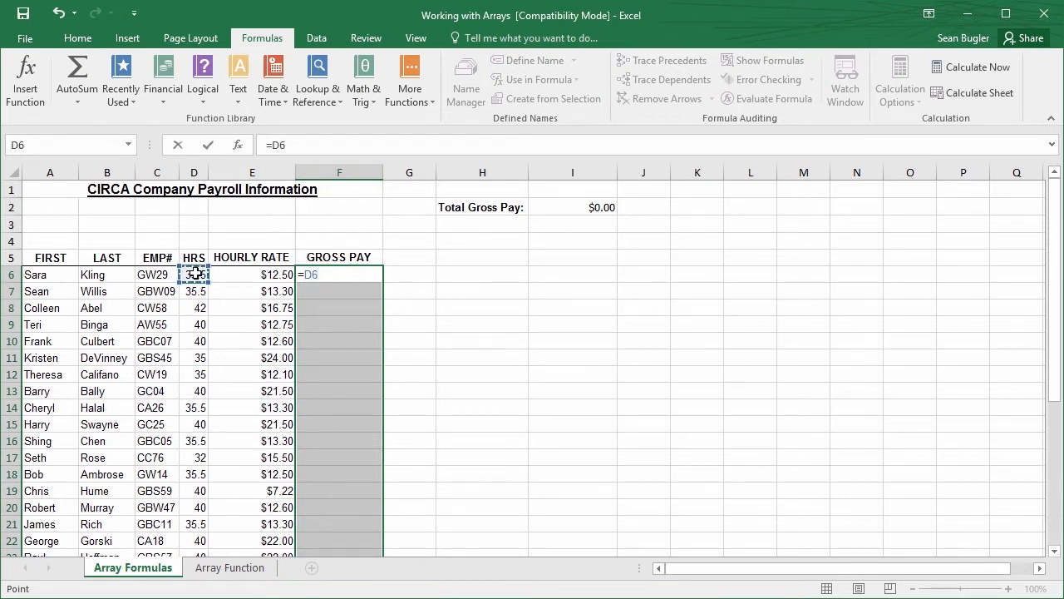
{"action": "key", "text": "ctrl+shift+Down"}
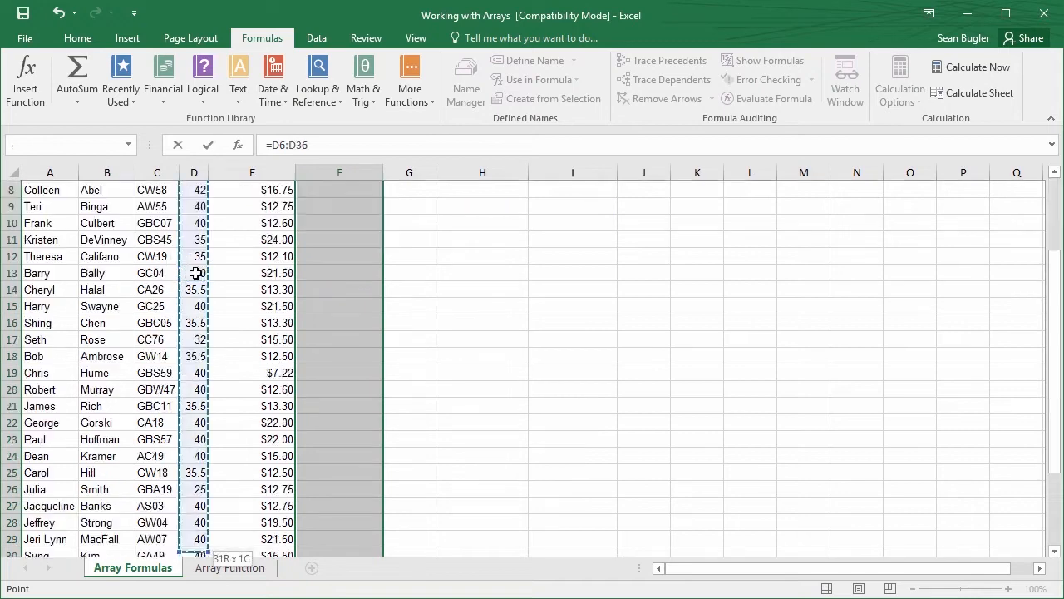
{"action": "scroll", "coordinate": [275, 289], "scroll_direction": "up", "scroll_amount": 3}
{"action": "scroll", "coordinate": [275, 289], "scroll_direction": "up", "scroll_amount": 2}
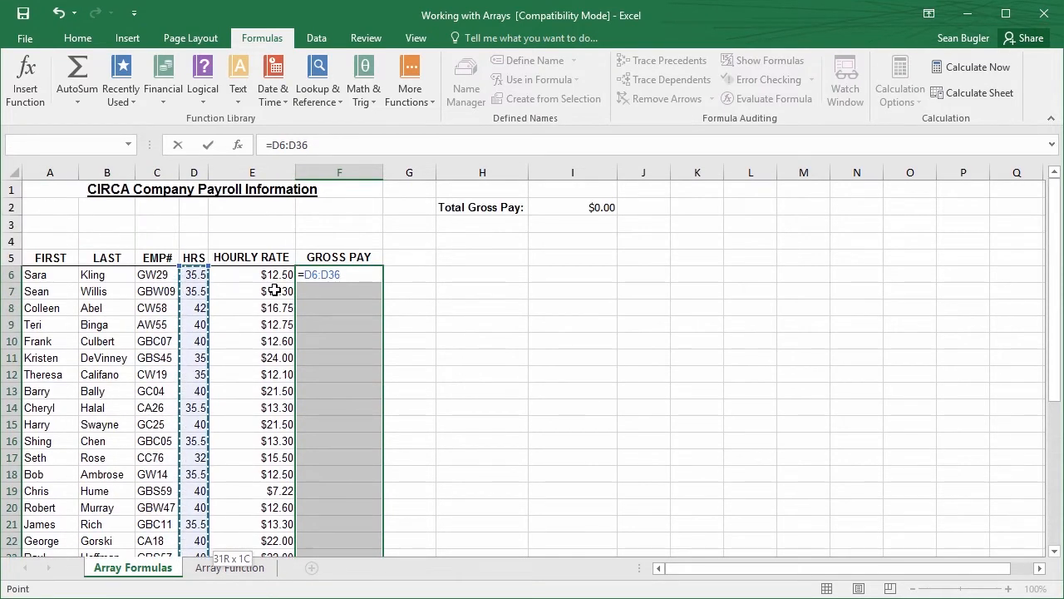
{"action": "type", "text": "*"}
{"action": "left_click", "coordinate": [272, 277]}
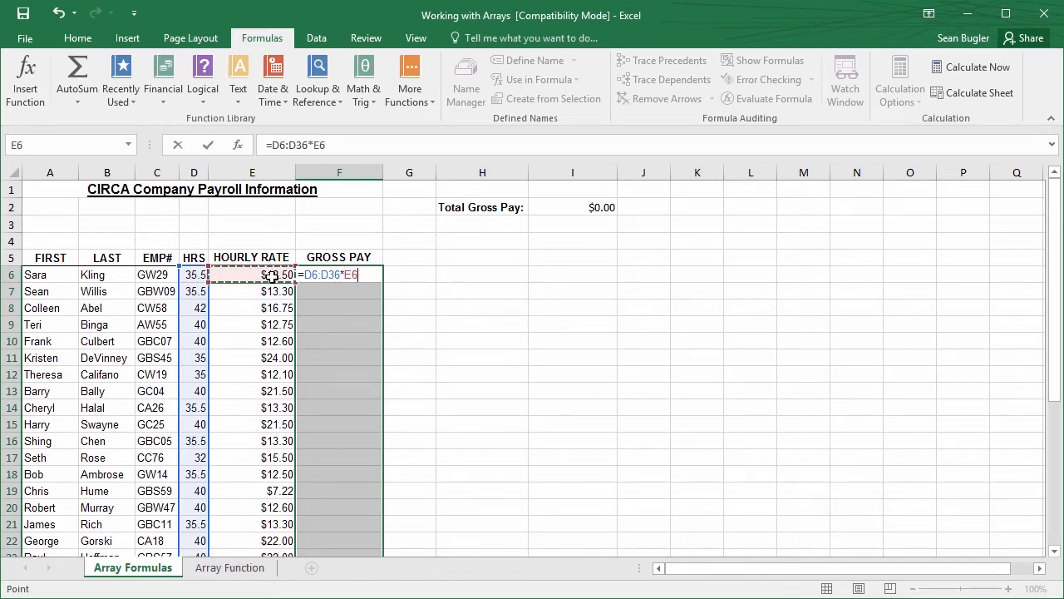
{"action": "key", "text": "ctrl+shift+Down"}
{"action": "scroll", "coordinate": [487, 340], "scroll_direction": "up", "scroll_amount": 5}
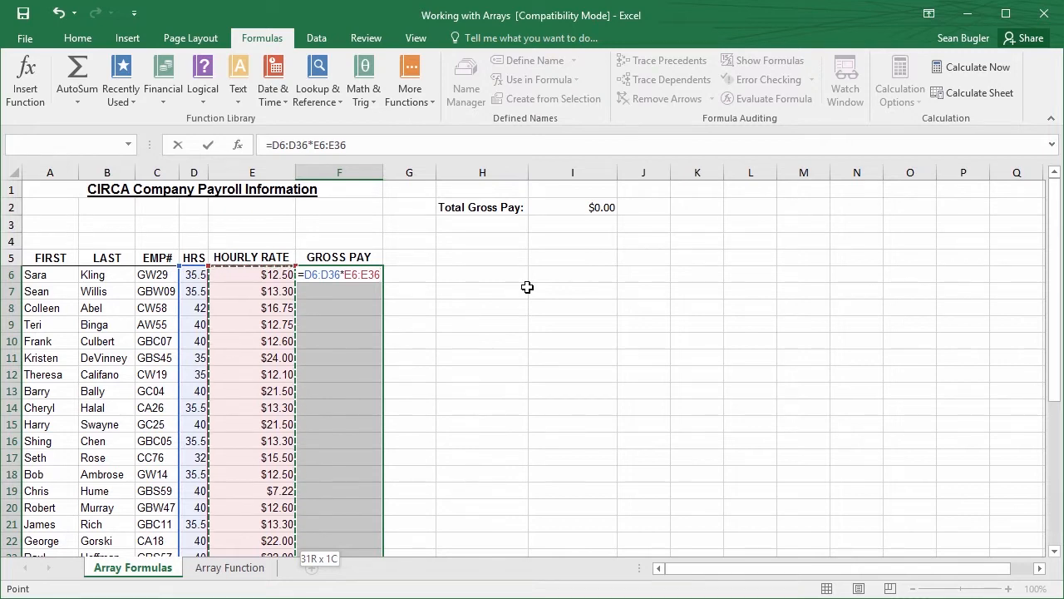
Enter =D6:D36*E6:E36 as an array formula across F6:F36 and look over the filled range down to row 36
{"action": "key", "text": "ctrl+shift+Return"}
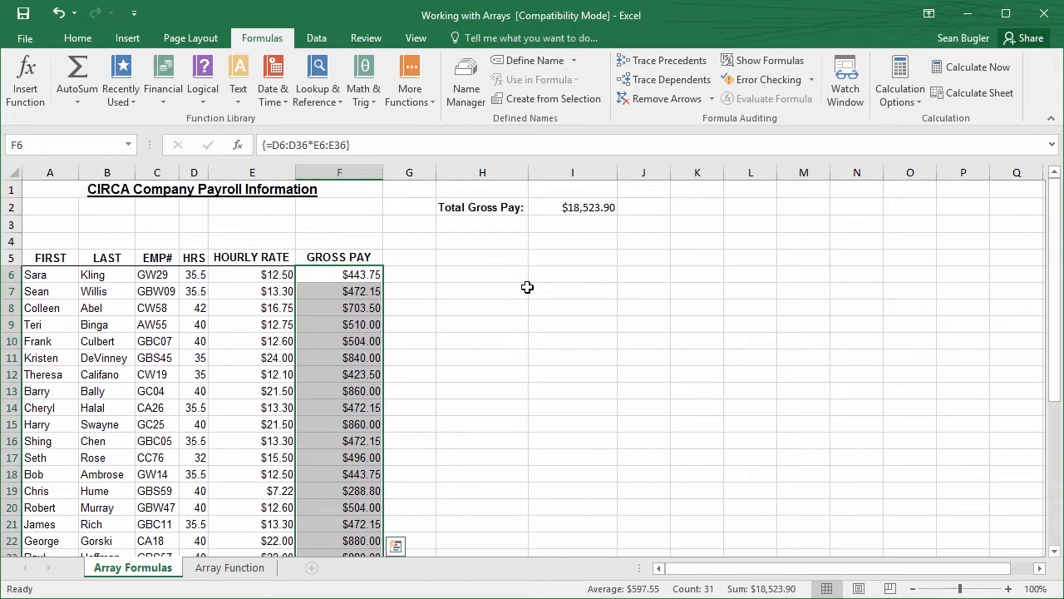
{"action": "scroll", "coordinate": [333, 340], "scroll_direction": "down", "scroll_amount": 7}
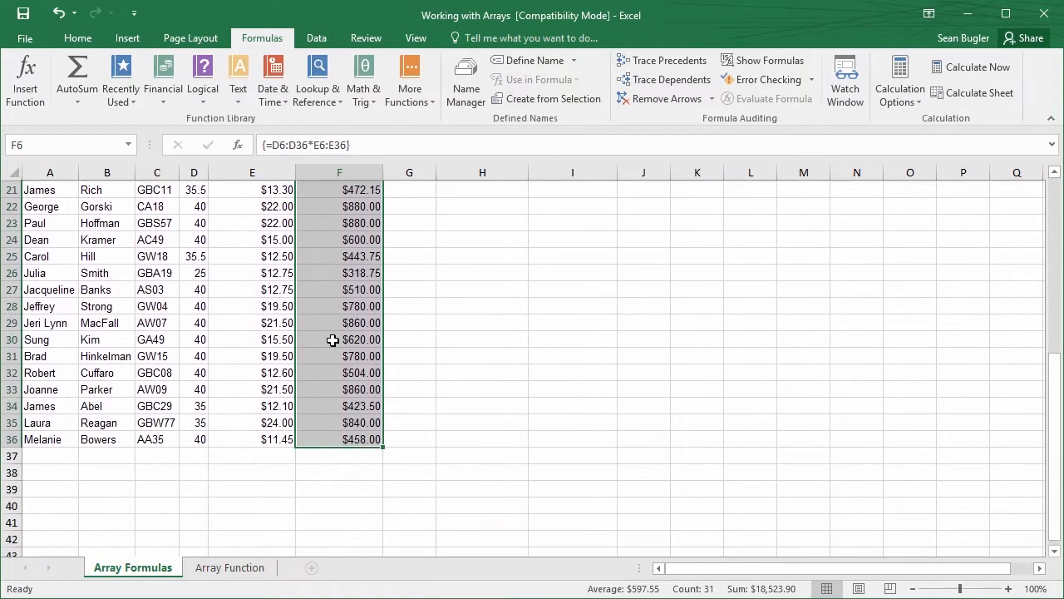
{"action": "scroll", "coordinate": [346, 349], "scroll_direction": "up", "scroll_amount": 3}
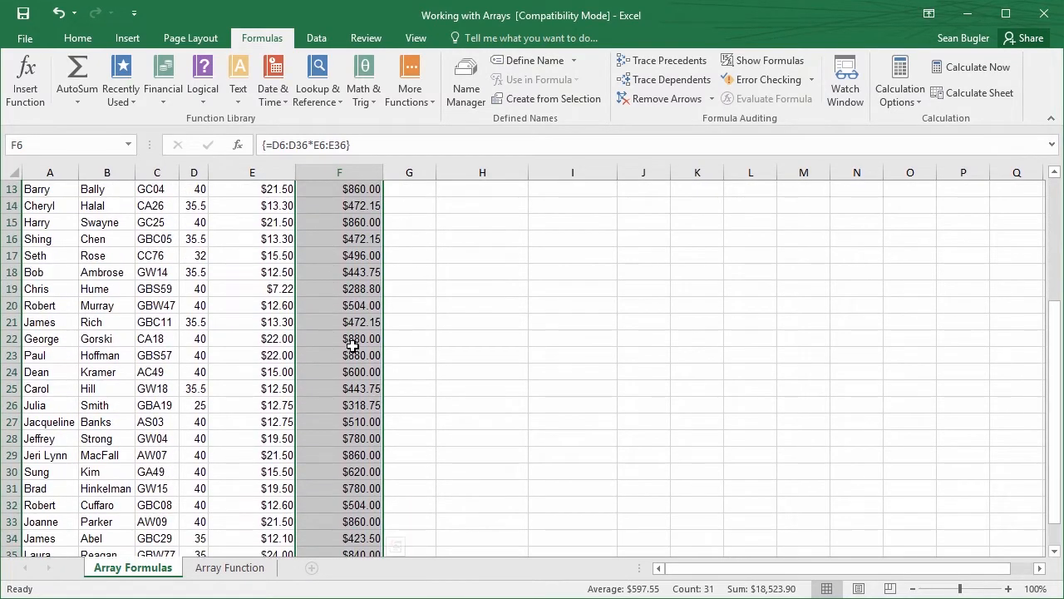
{"action": "scroll", "coordinate": [350, 339], "scroll_direction": "up", "scroll_amount": 4}
Examine the formula held in individual Gross Pay cells such as F6, F10, F11 and F16, against the hours and rate in D7:E7
{"action": "left_click", "coordinate": [358, 277]}
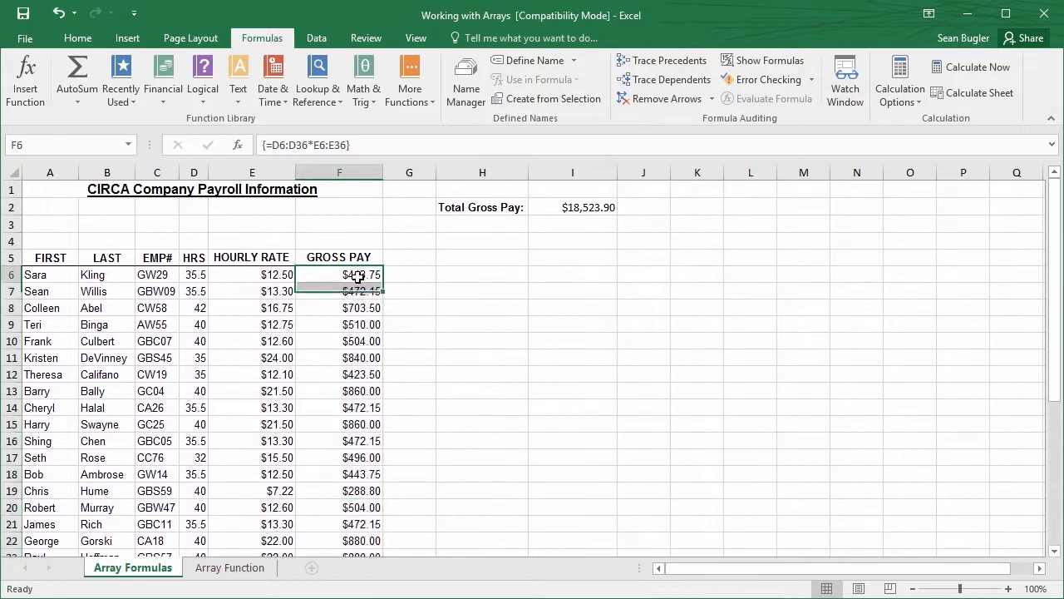
{"action": "left_click", "coordinate": [356, 291]}
{"action": "left_click_drag", "start_coordinate": [194, 295], "coordinate": [234, 292]}
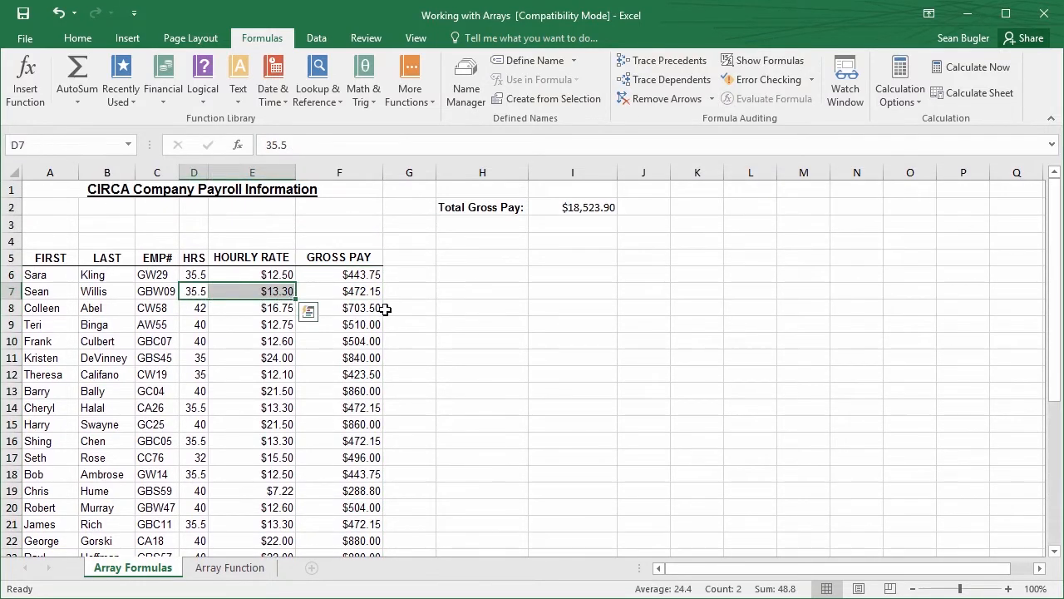
{"action": "left_click", "coordinate": [364, 341]}
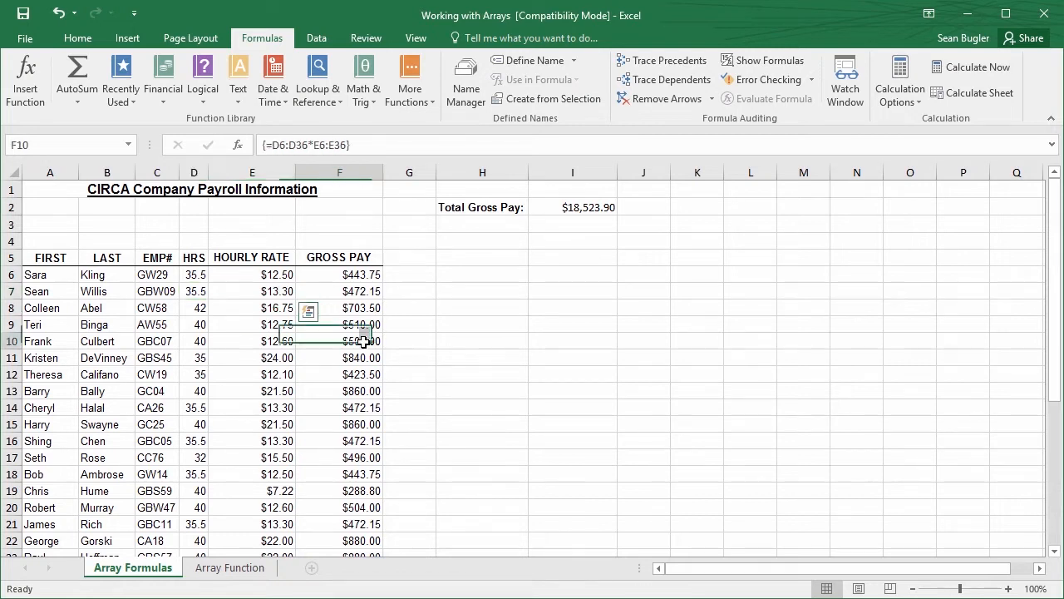
{"action": "key", "text": "ctrl+2"}
{"action": "left_click_drag", "start_coordinate": [587, 218], "coordinate": [599, 310]}
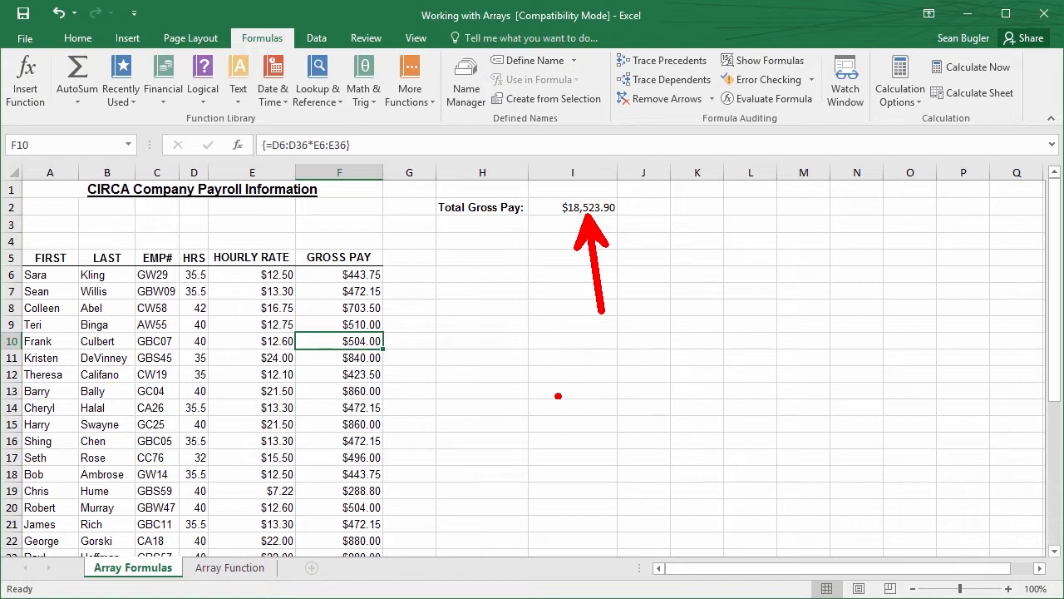
{"action": "left_click", "coordinate": [363, 281]}
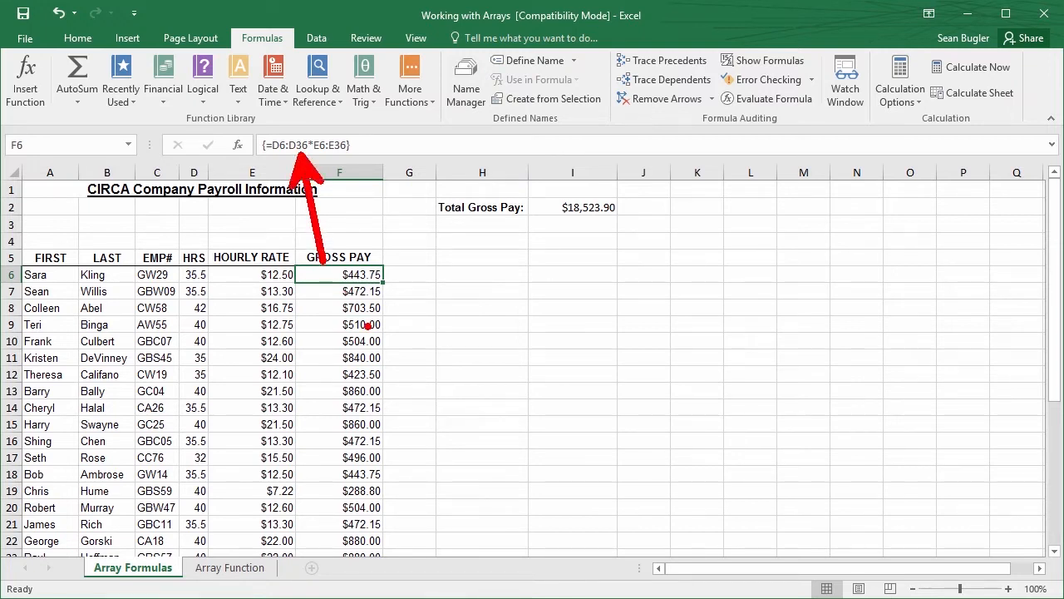
{"action": "left_click", "coordinate": [320, 350]}
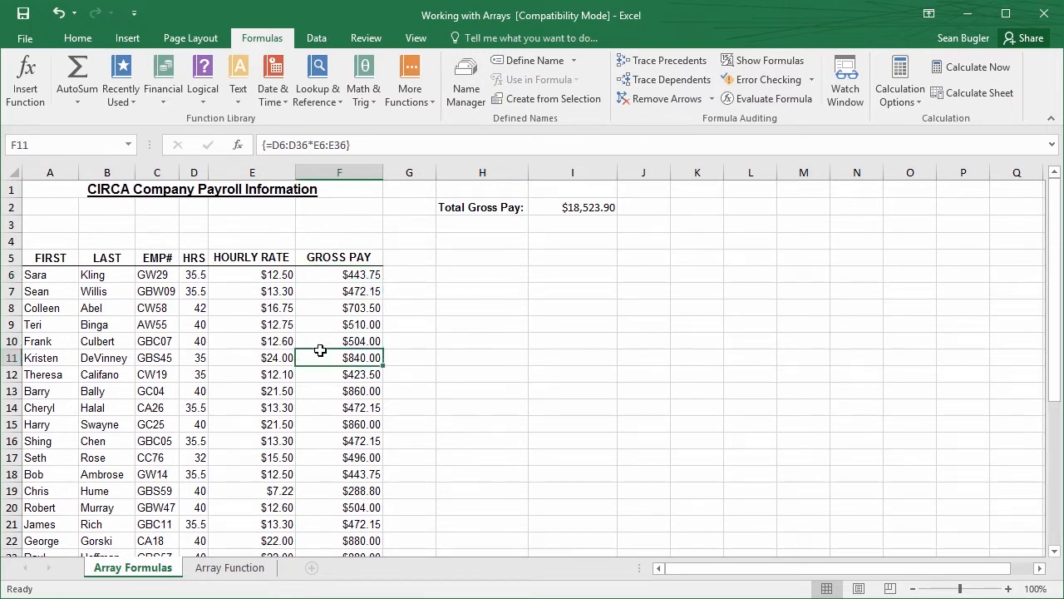
{"action": "left_click", "coordinate": [352, 438]}
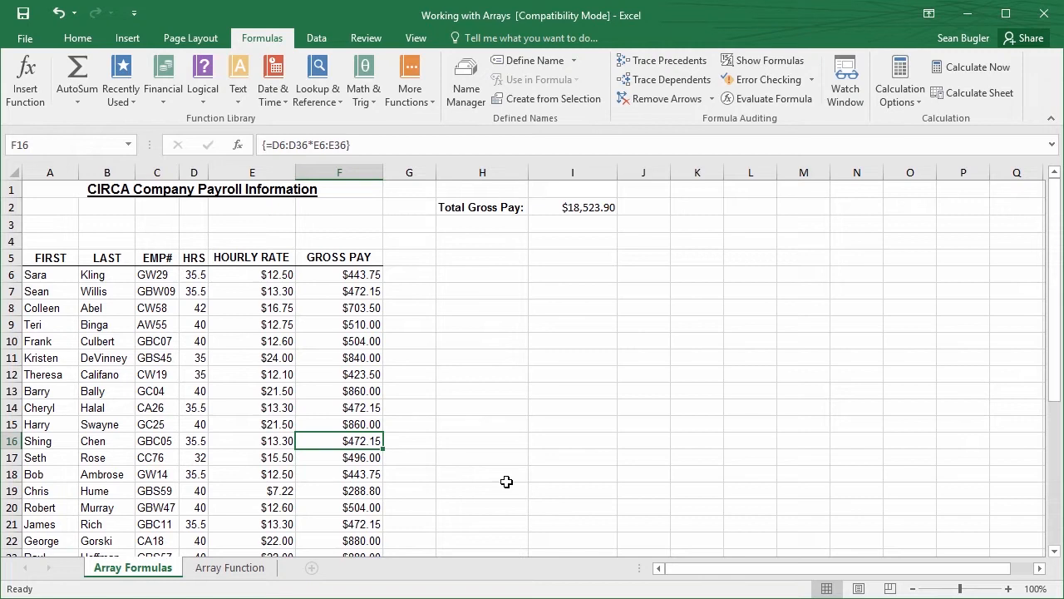
Try to clear only cell F16 within the array, and undo the array formula entry in F6:F36
{"action": "key", "text": "BackSpace"}
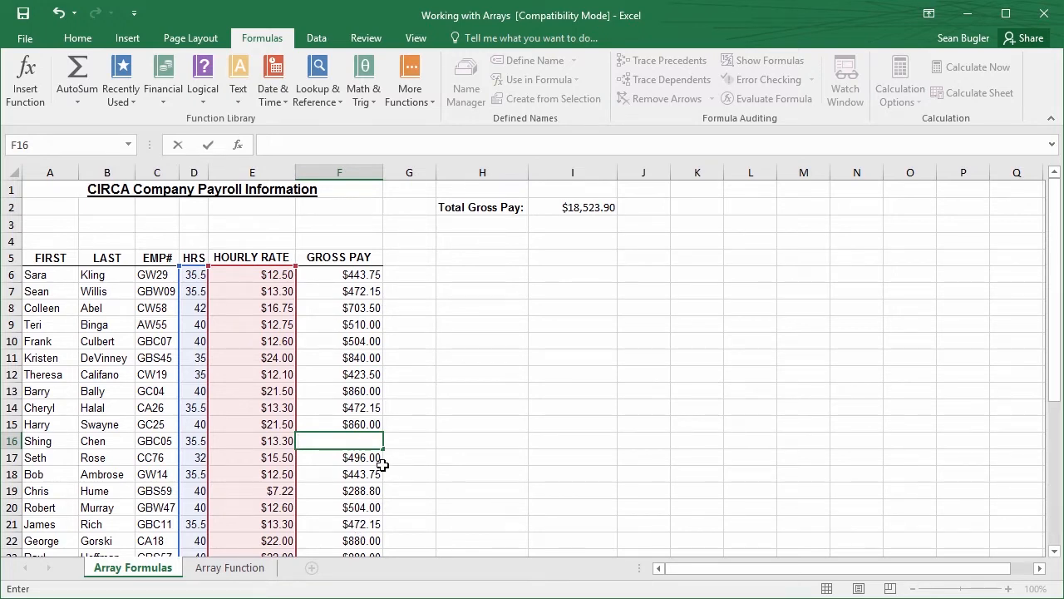
{"action": "key", "text": "ctrl+shift+Return"}
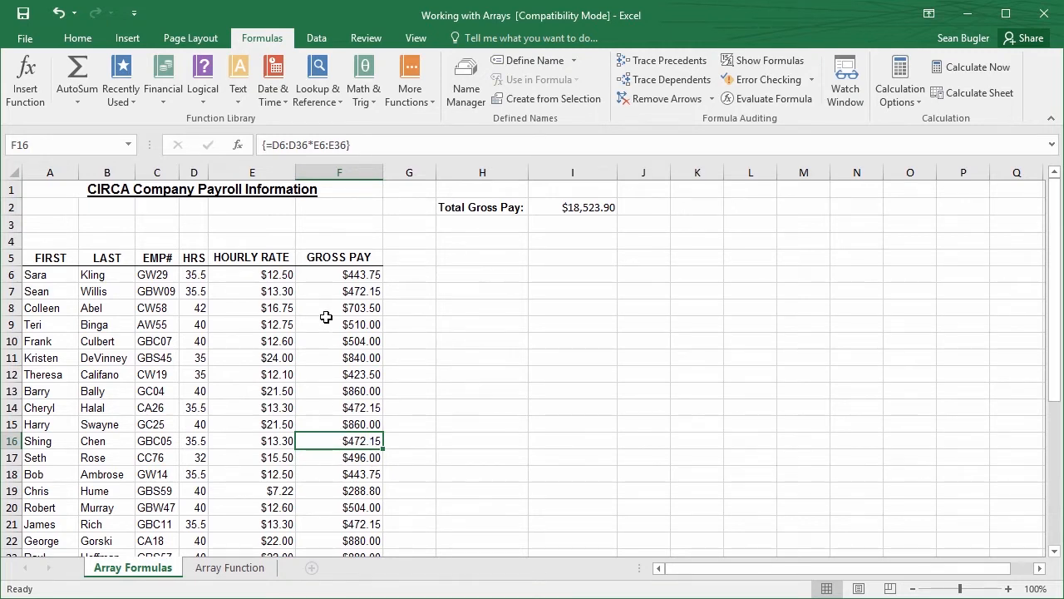
{"action": "key", "text": "ctrl+z"}
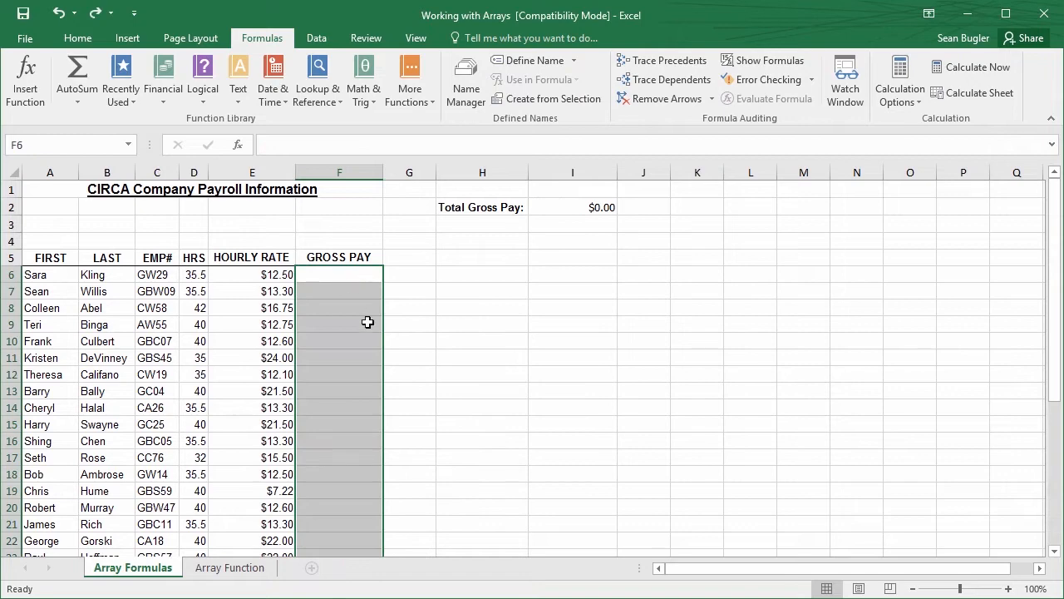
With the empty range F6:F36 selected, start a multiplication formula using the hours range D6:D36 as the first factor
{"action": "scroll", "coordinate": [351, 301], "scroll_direction": "down", "scroll_amount": 7}
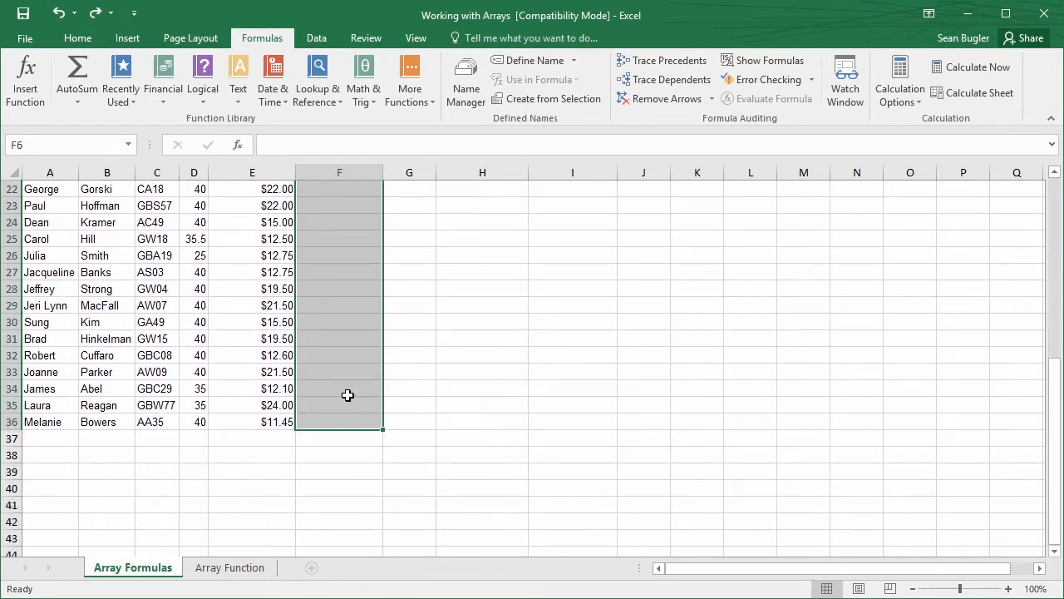
{"action": "scroll", "coordinate": [333, 343], "scroll_direction": "up", "scroll_amount": 7}
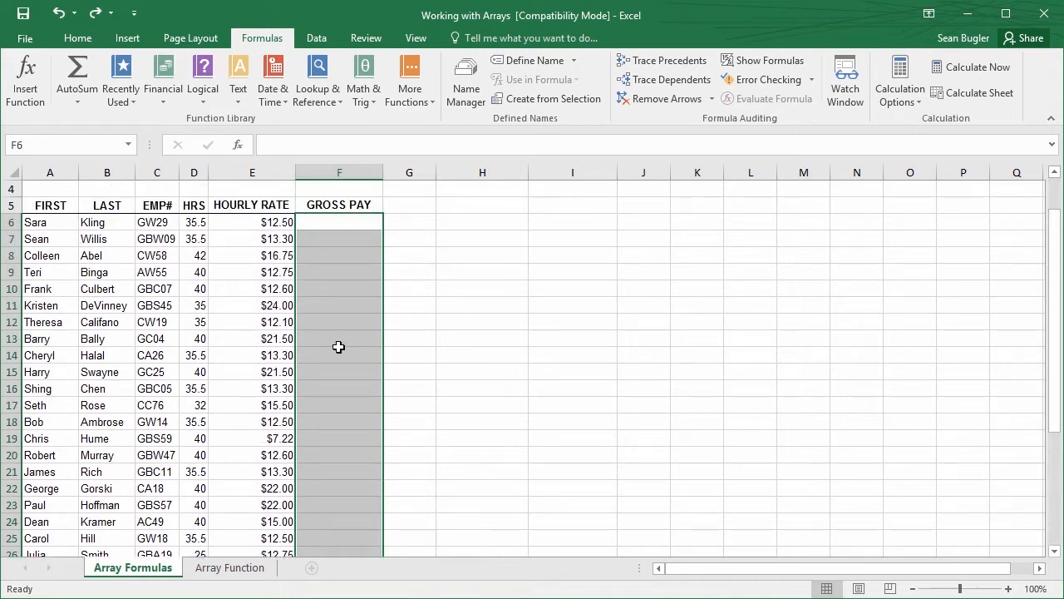
{"action": "scroll", "coordinate": [338, 347], "scroll_direction": "down", "scroll_amount": 6}
{"action": "scroll", "coordinate": [339, 347], "scroll_direction": "up", "scroll_amount": 6}
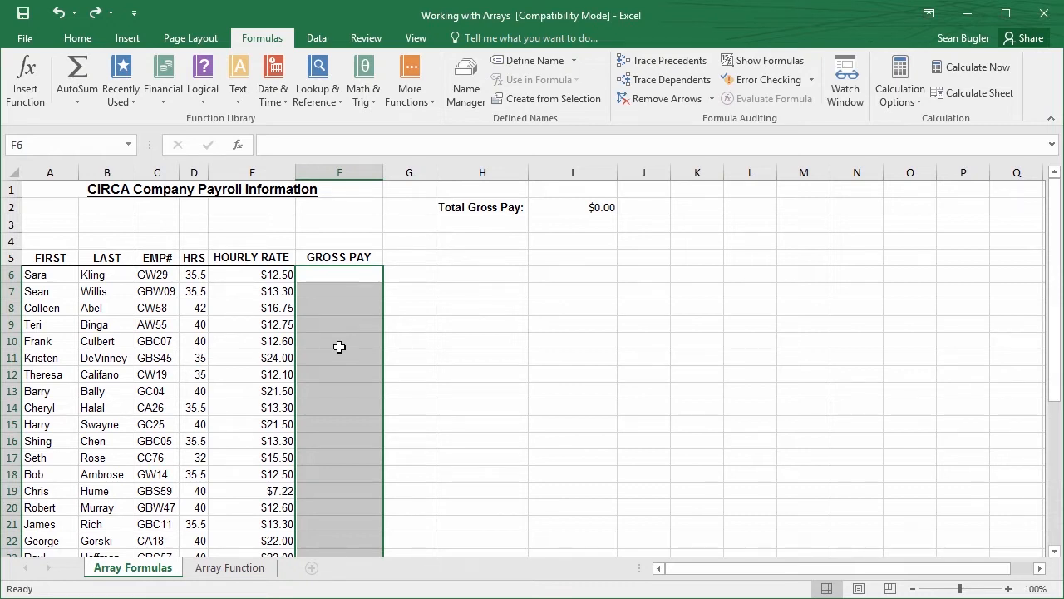
{"action": "type", "text": "="}
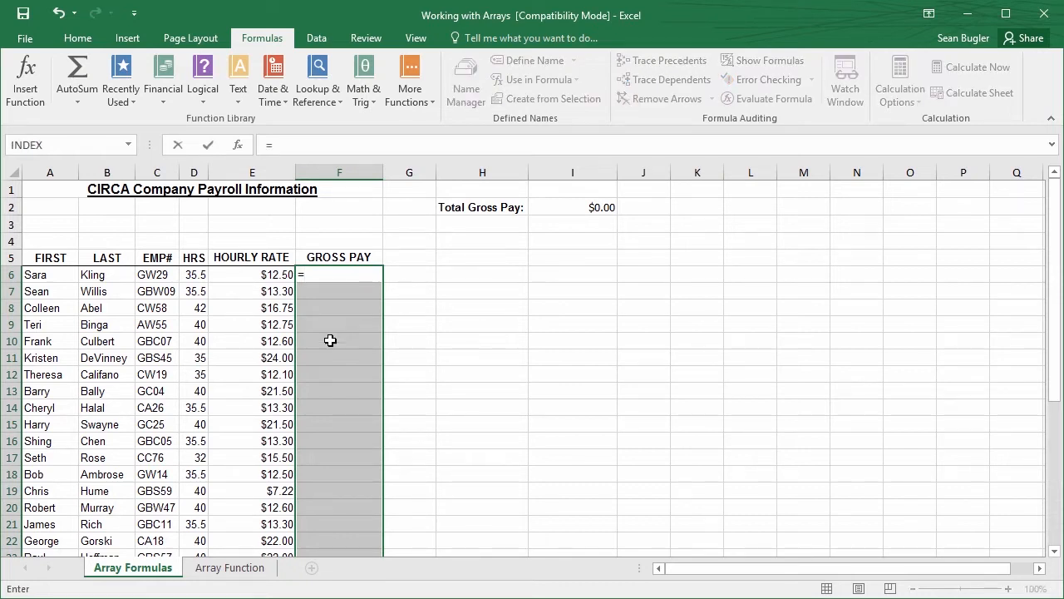
{"action": "left_click", "coordinate": [196, 272]}
{"action": "key", "text": "ctrl+shift+Down"}
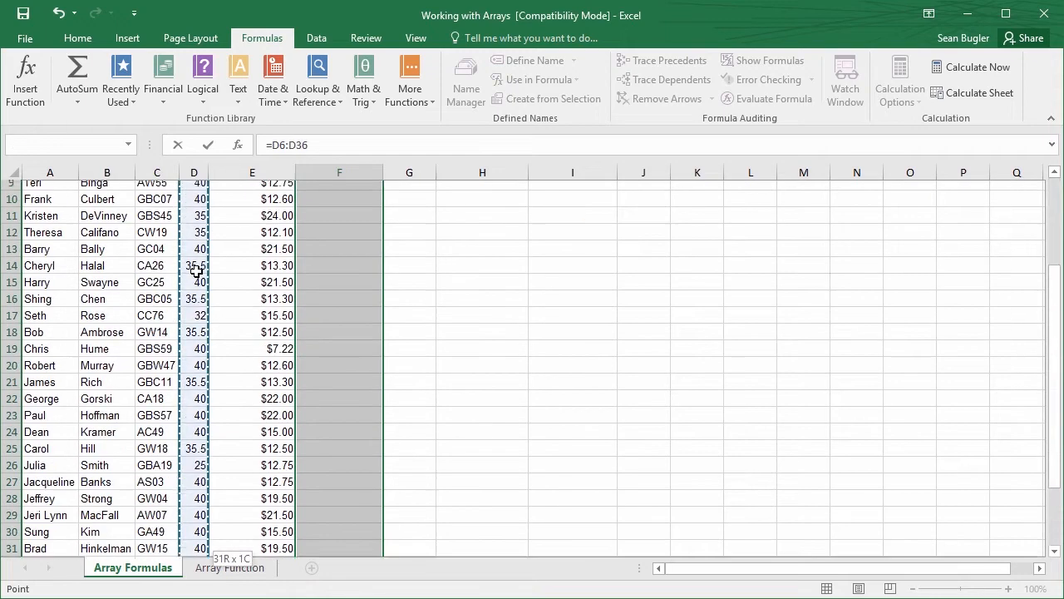
{"action": "type", "text": "*"}
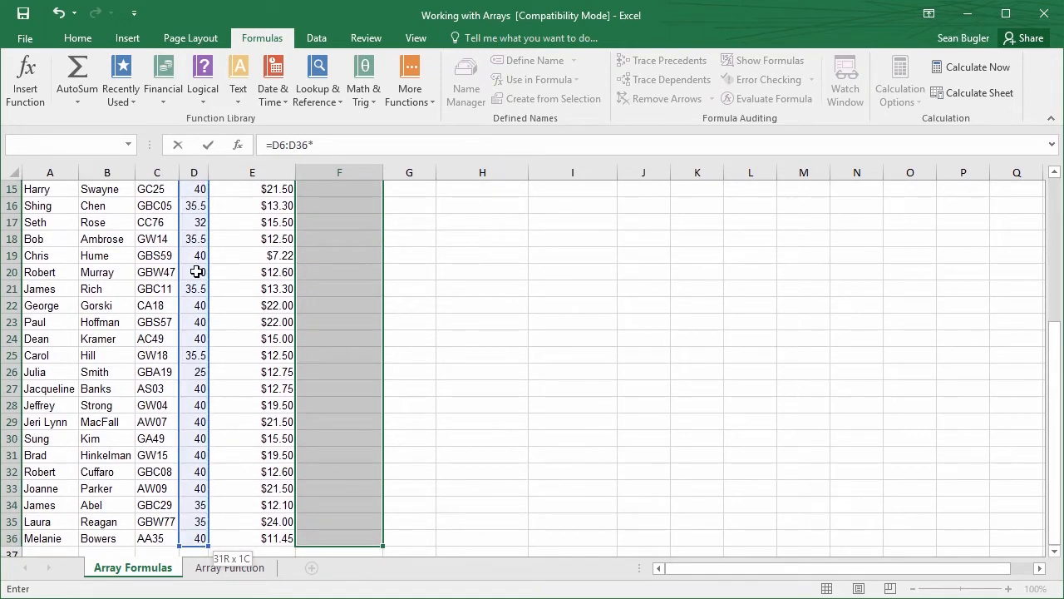
Complete the formula with the hourly rate range E6:E36 and commit it as one array formula for all of F6:F36
{"action": "scroll", "coordinate": [261, 309], "scroll_direction": "up", "scroll_amount": 5}
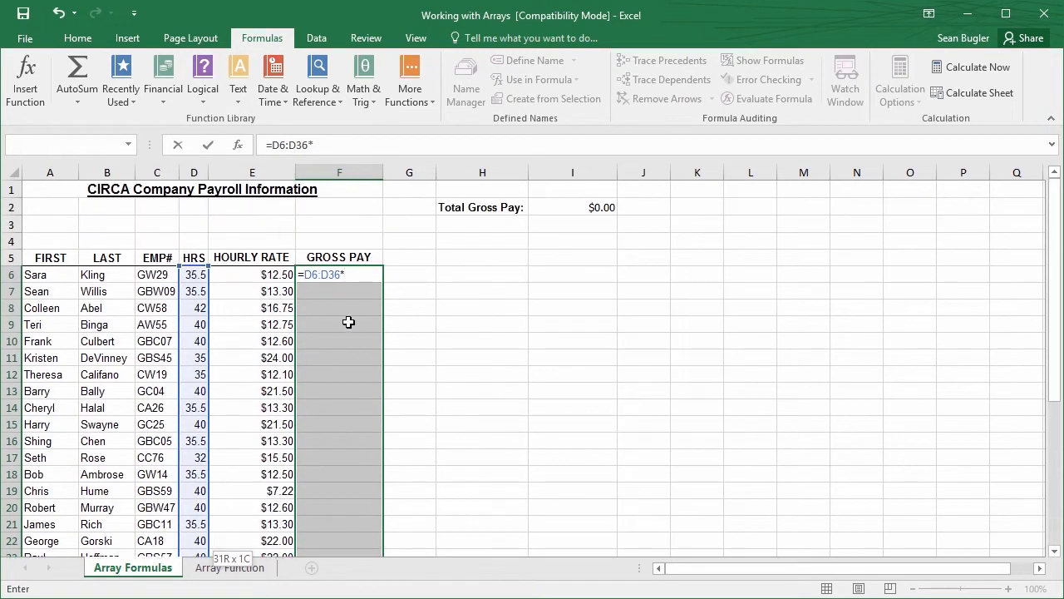
{"action": "left_click", "coordinate": [255, 277]}
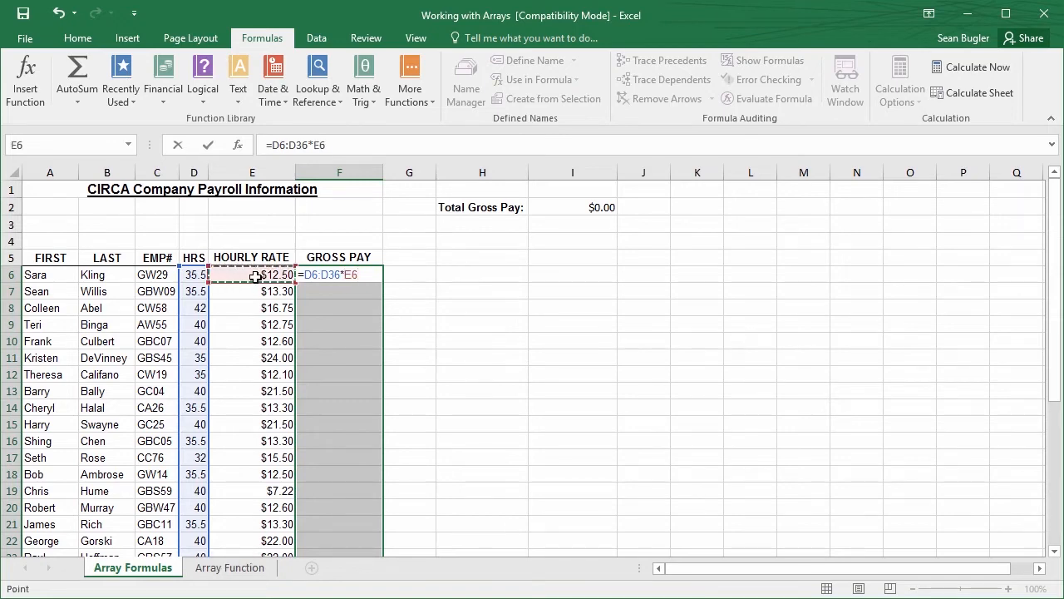
{"action": "key", "text": "ctrl+shift+Down"}
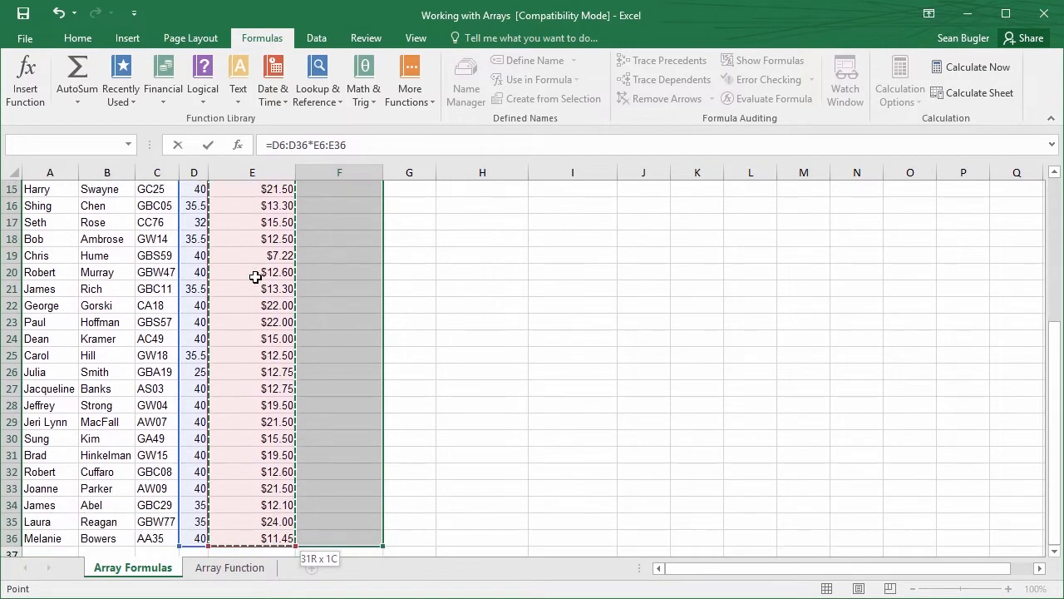
{"action": "scroll", "coordinate": [258, 283], "scroll_direction": "up", "scroll_amount": 5}
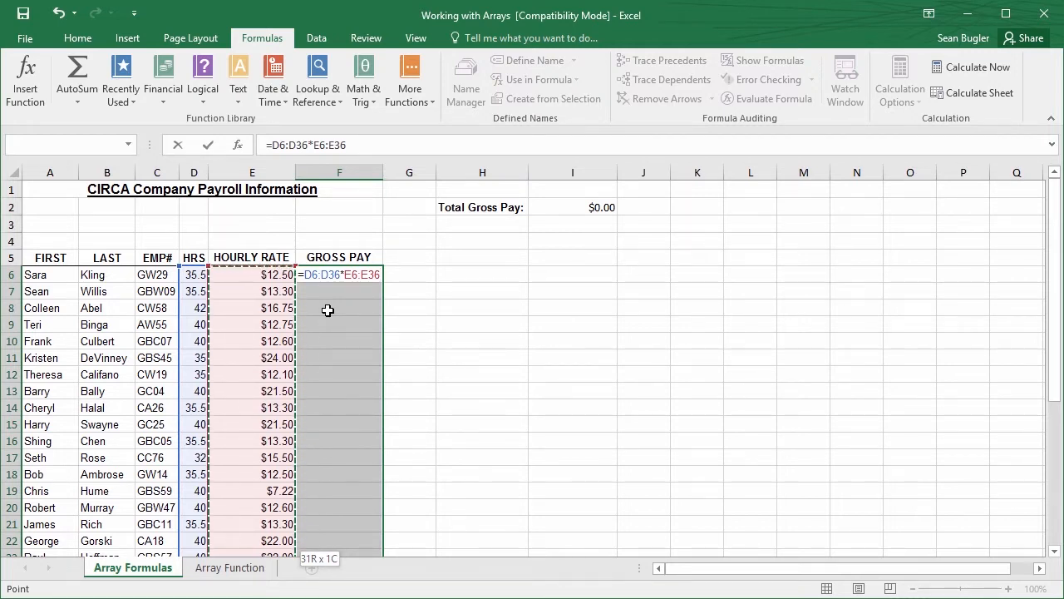
{"action": "key", "text": "ctrl+shift+Return"}
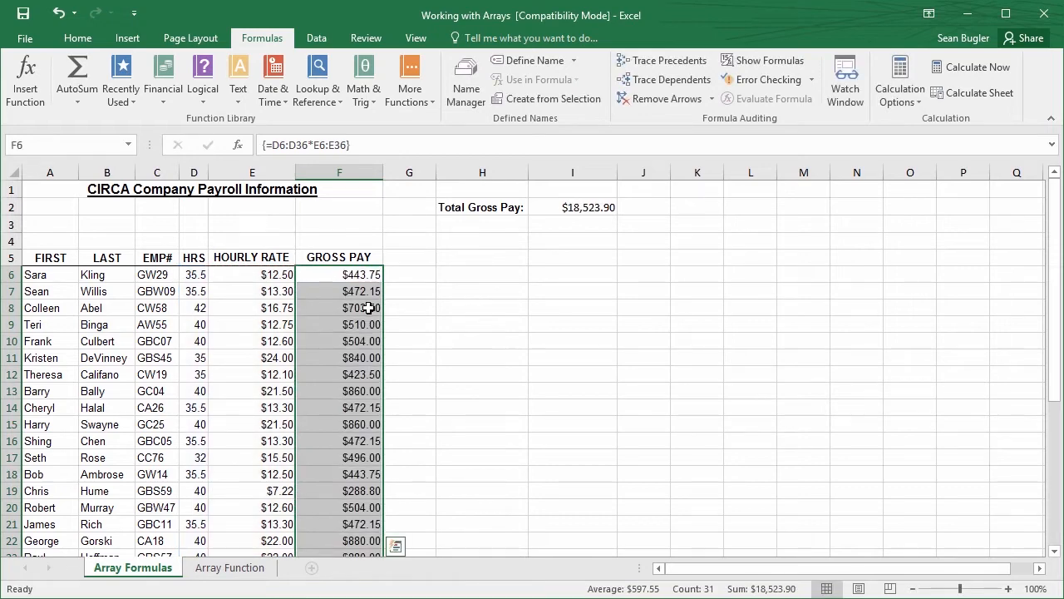
Check the array formula in Gross Pay cells F11 and F6, and open the Array Function sheet
{"action": "left_click", "coordinate": [399, 280]}
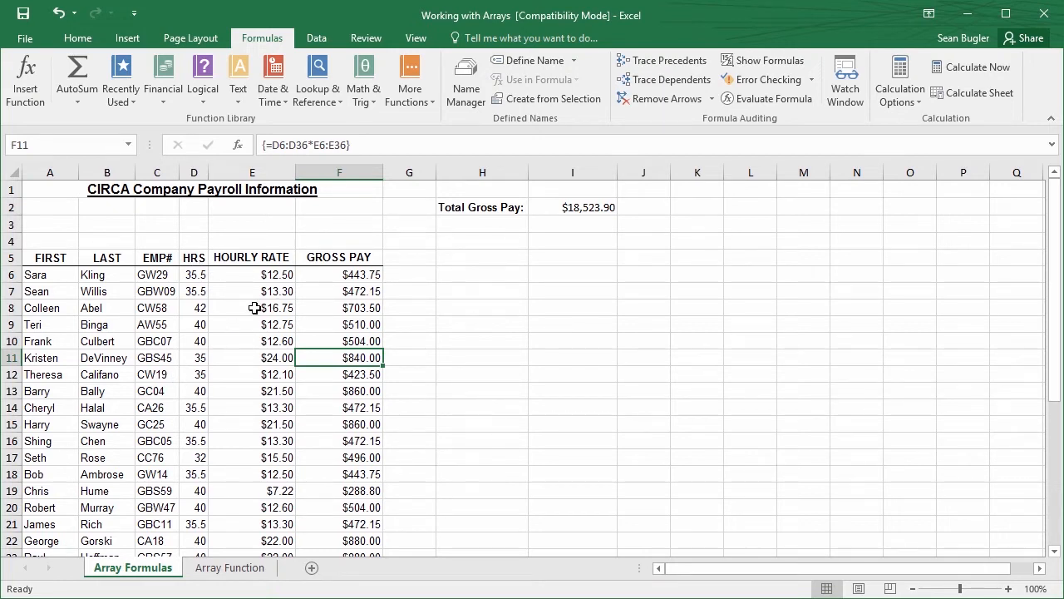
{"action": "left_click", "coordinate": [356, 276]}
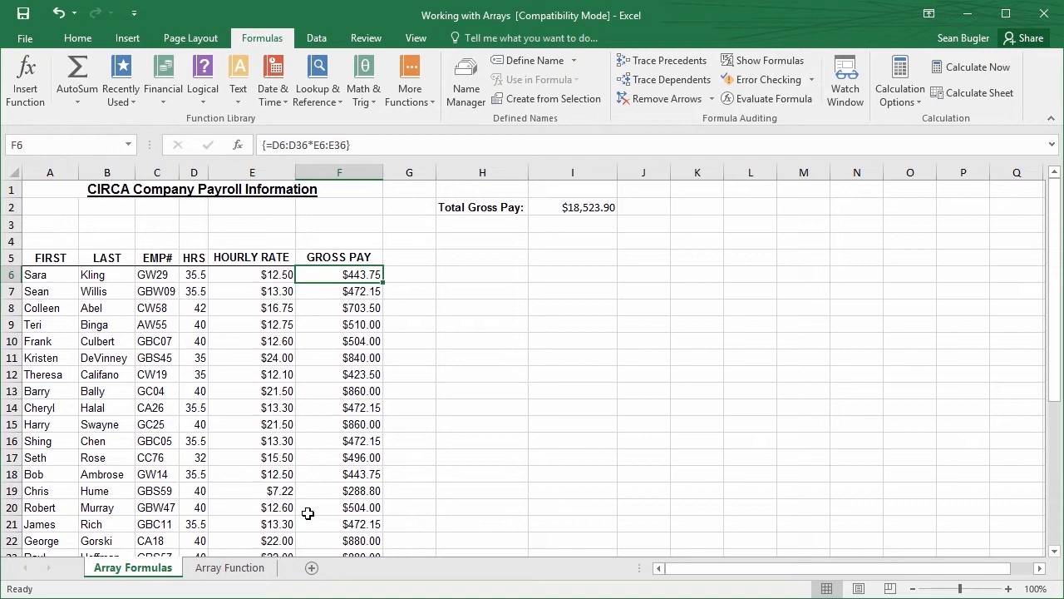
{"action": "left_click", "coordinate": [230, 567]}
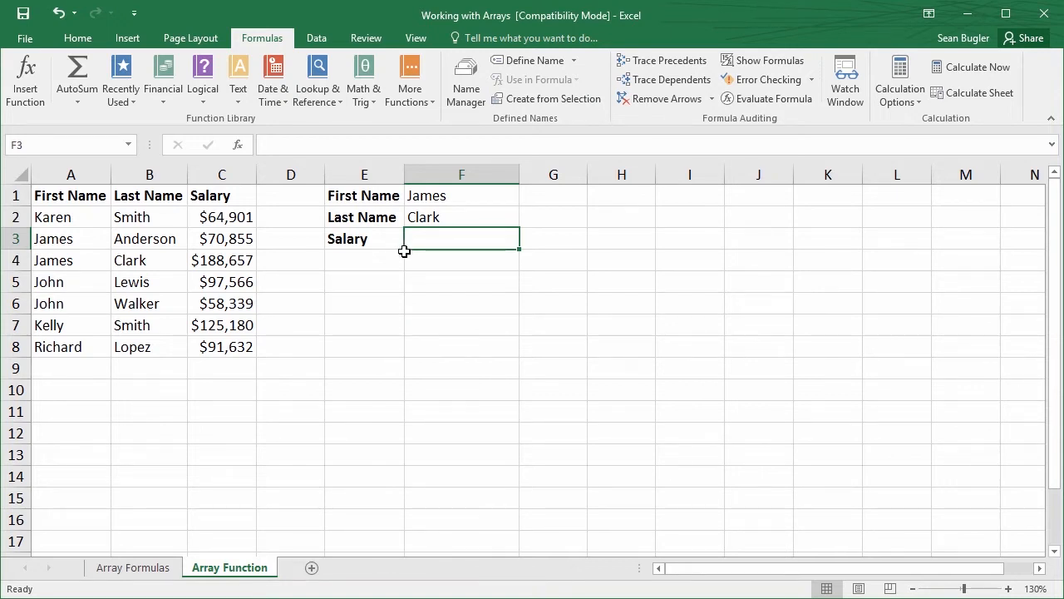
Try to look up the salary in F3 with the VLOOKUP function, using F1 and F2 in turn as the lookup value, and cancel the function
{"action": "left_click", "coordinate": [237, 146]}
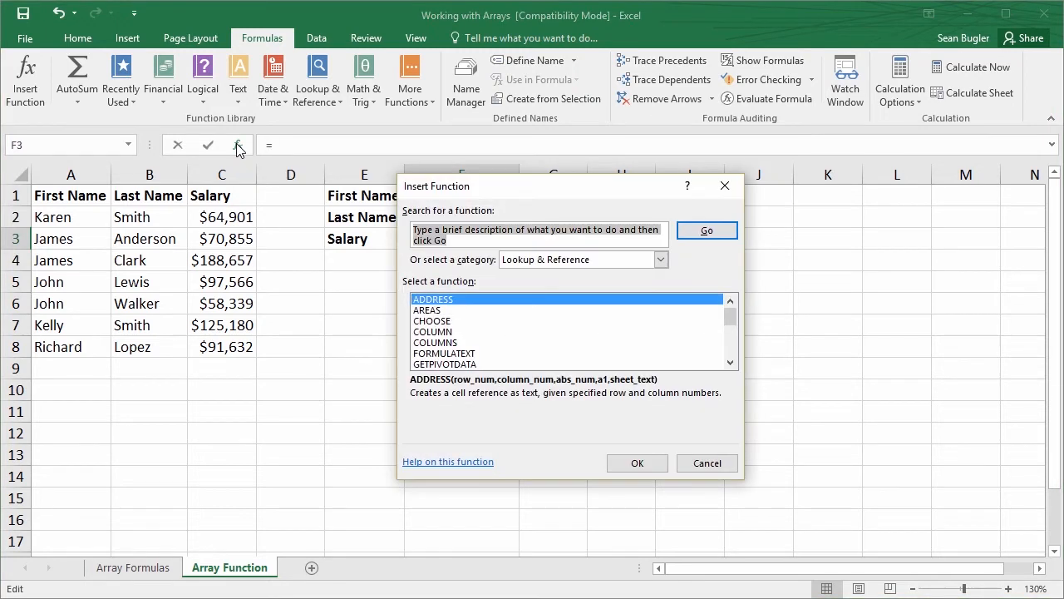
{"action": "type", "text": "vlookup"}
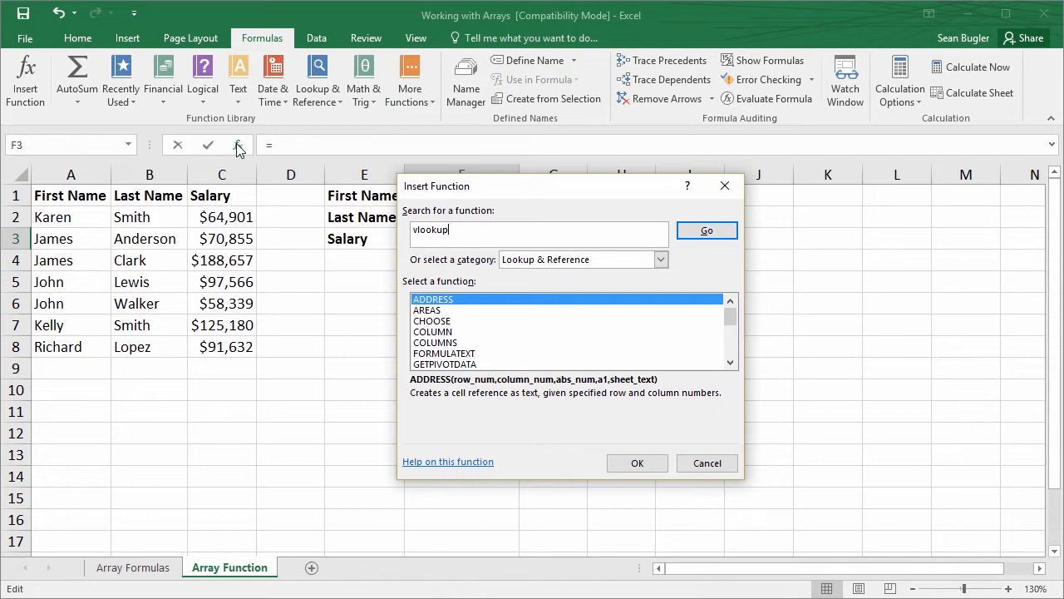
{"action": "key", "text": "Return"}
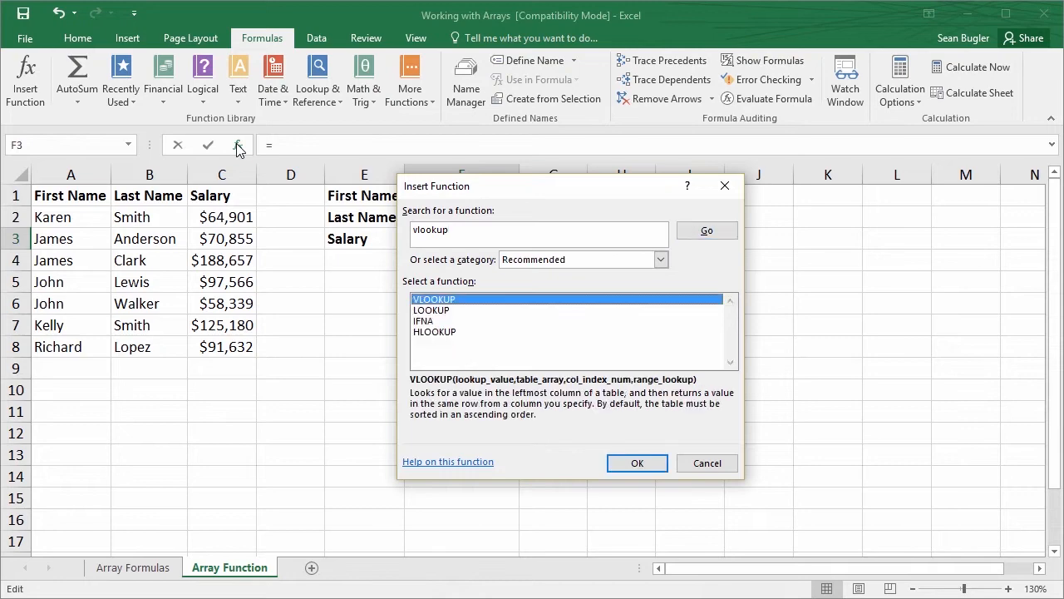
{"action": "left_click", "coordinate": [625, 469]}
{"action": "left_click_drag", "start_coordinate": [420, 216], "coordinate": [397, 285]}
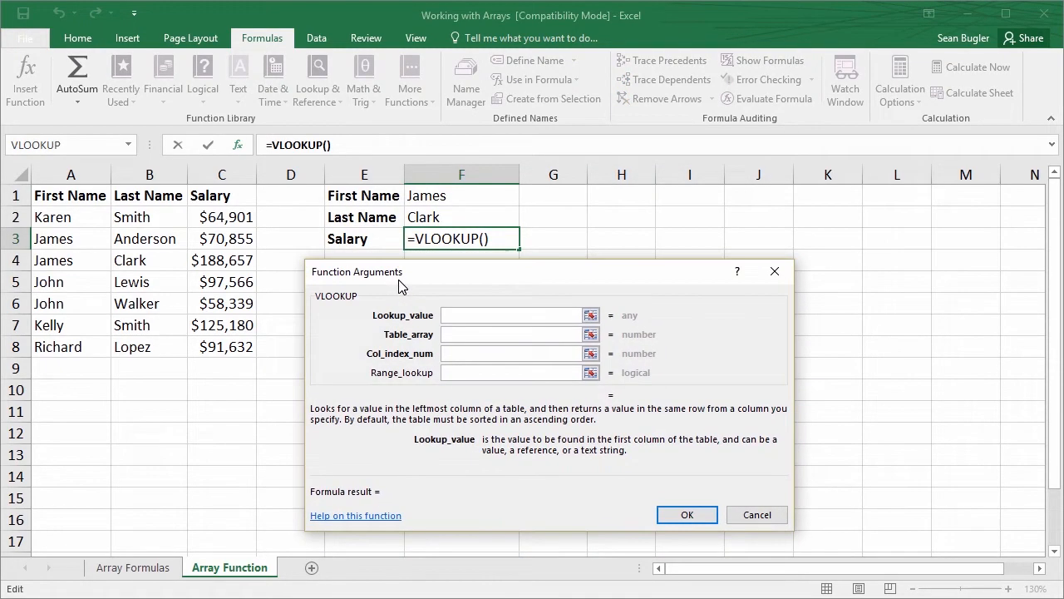
{"action": "left_click", "coordinate": [442, 195]}
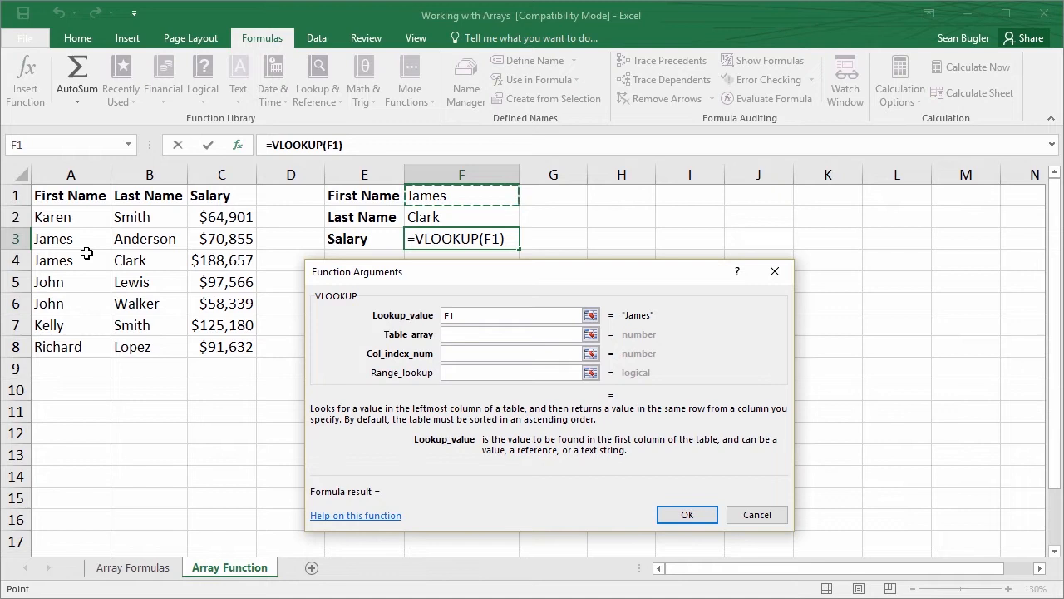
{"action": "left_click", "coordinate": [458, 221]}
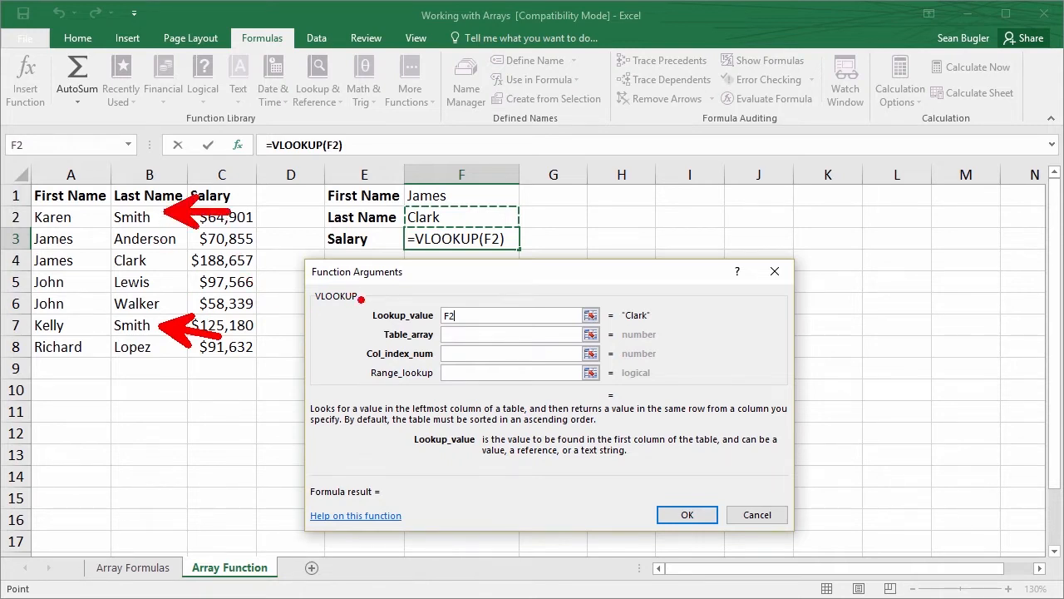
{"action": "key", "text": "Escape"}
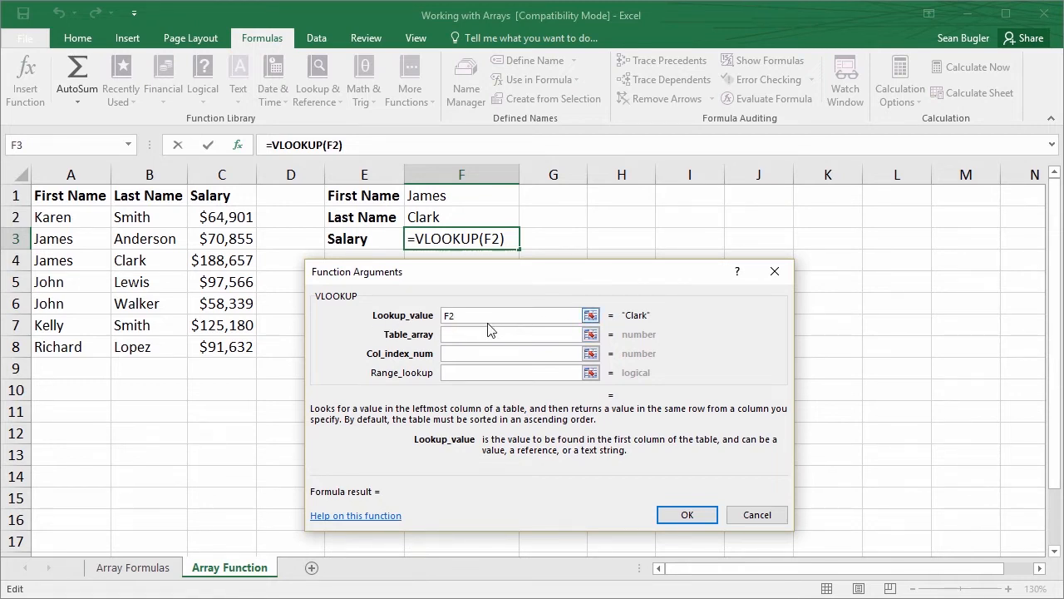
{"action": "left_click", "coordinate": [777, 272]}
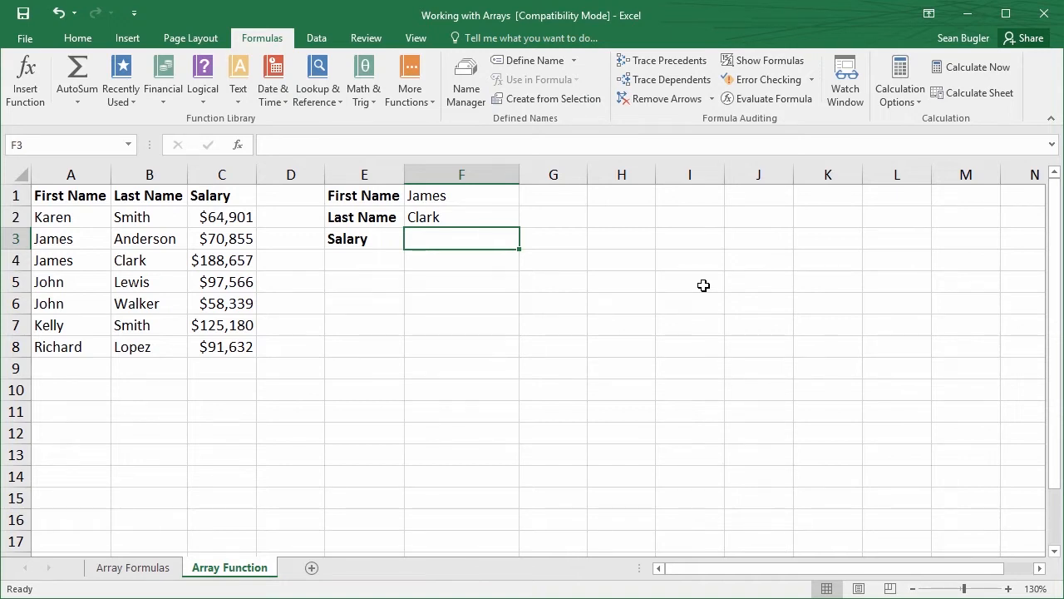
{"action": "left_click", "coordinate": [237, 146]}
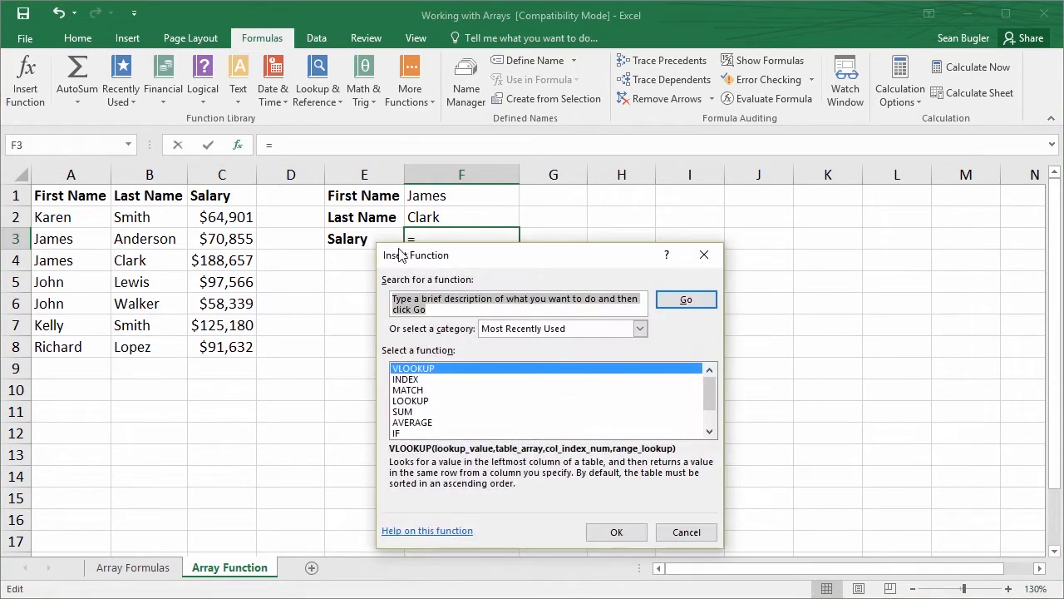
{"action": "type", "text": "index"}
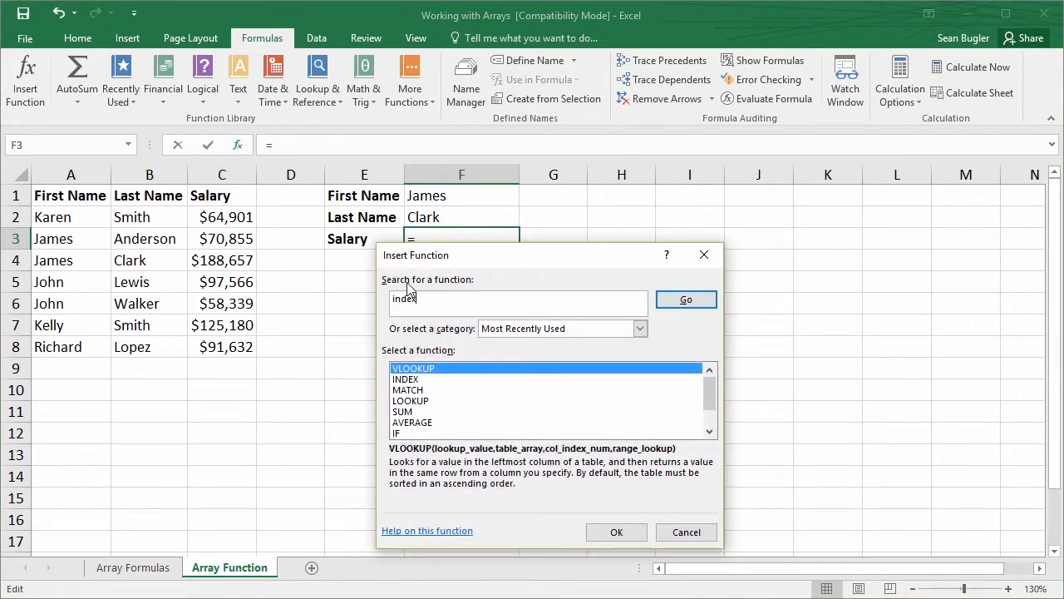
{"action": "key", "text": "Return"}
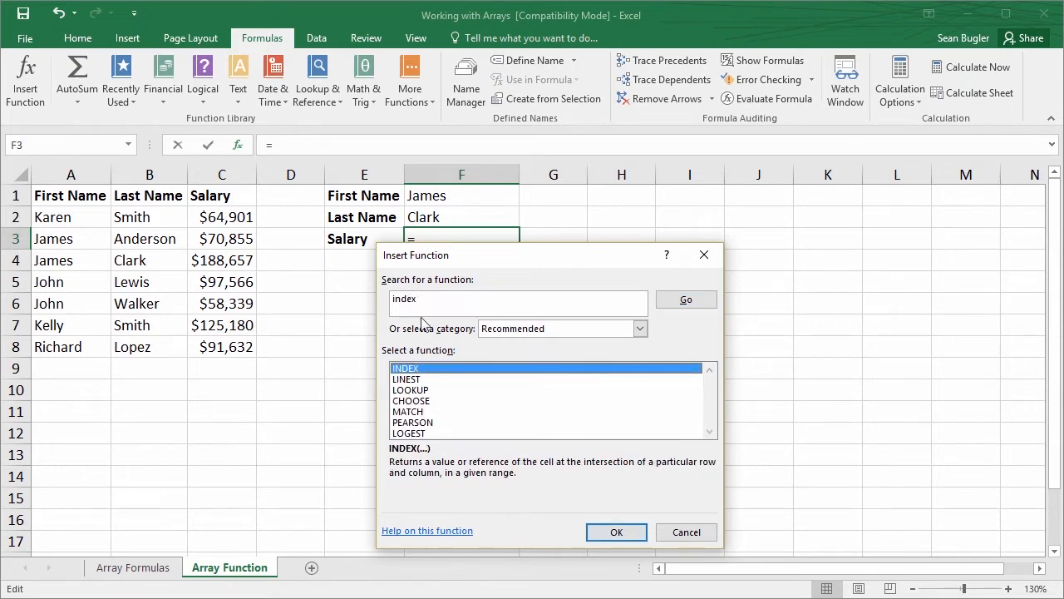
{"action": "left_click", "coordinate": [615, 532]}
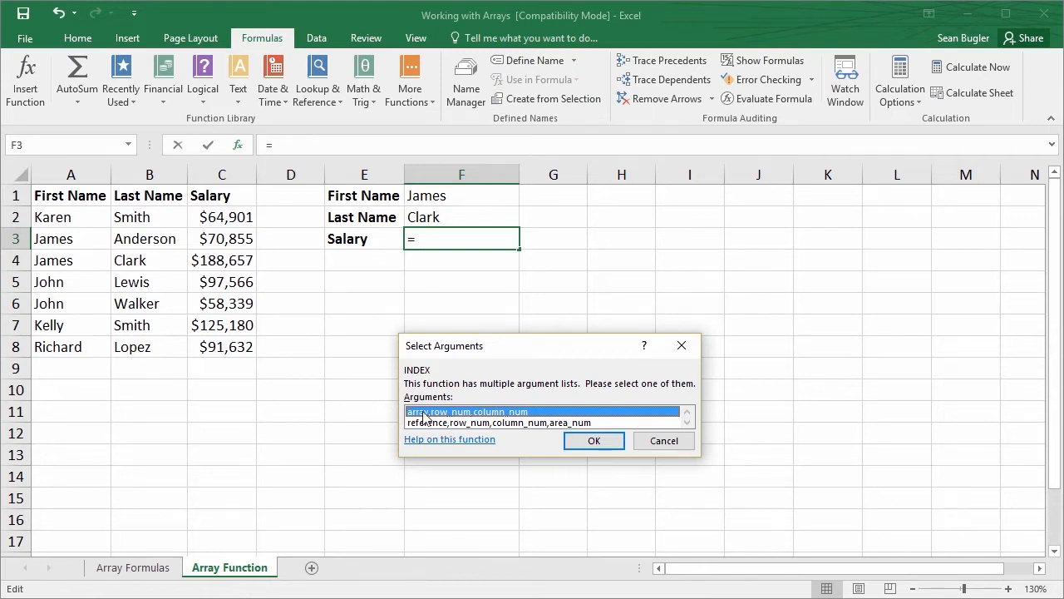
{"action": "left_click", "coordinate": [573, 444]}
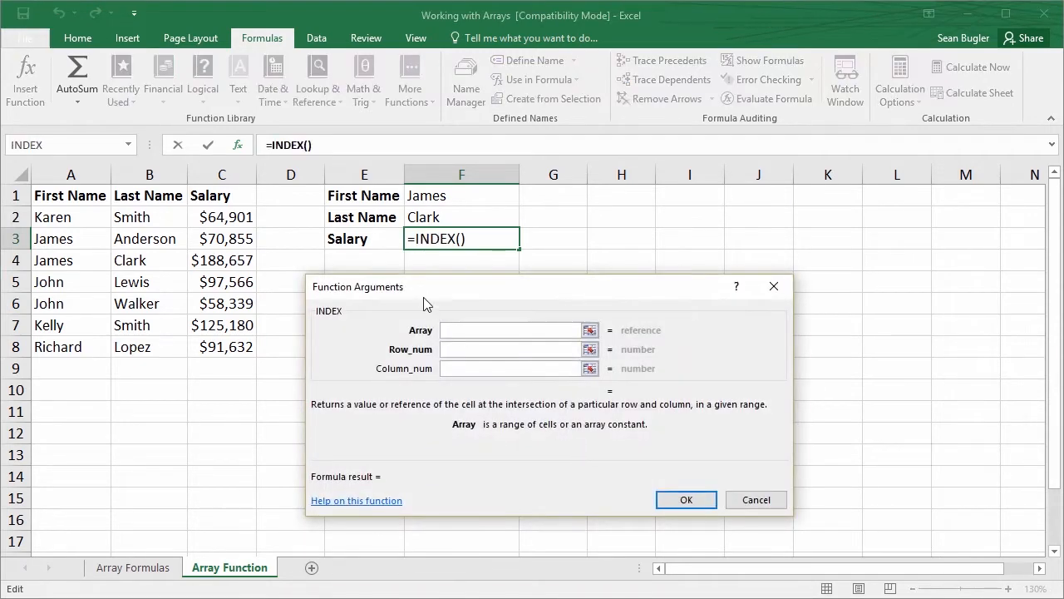
{"action": "left_click_drag", "start_coordinate": [424, 298], "coordinate": [505, 318]}
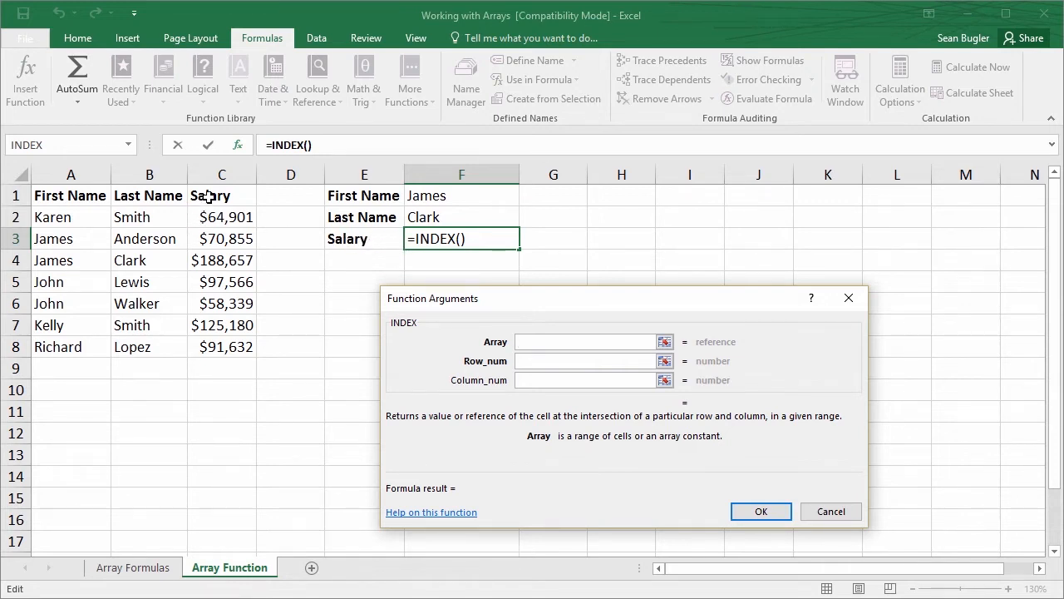
{"action": "left_click_drag", "start_coordinate": [209, 195], "coordinate": [226, 346]}
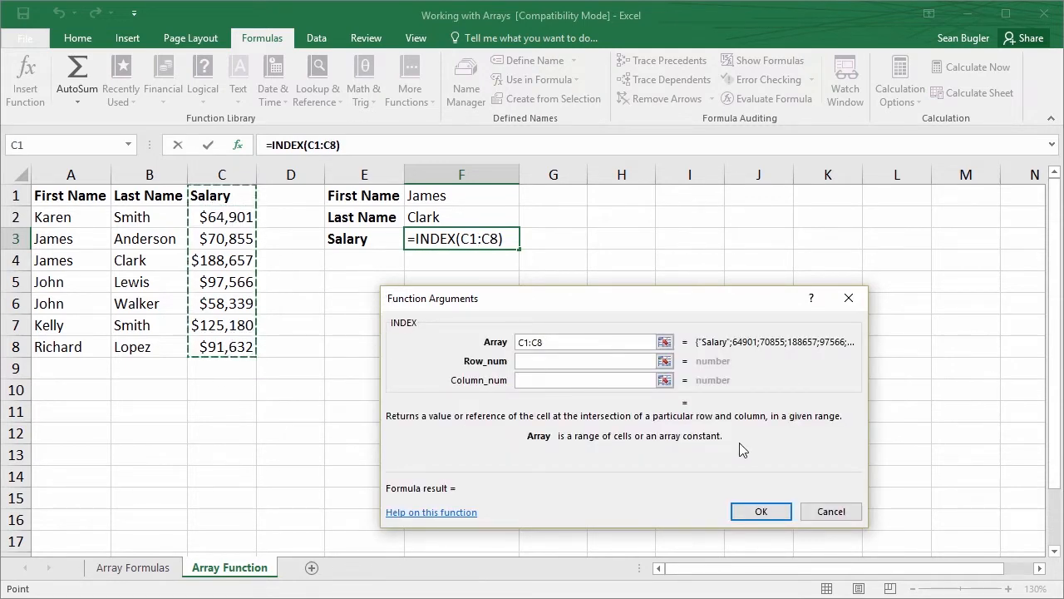
{"action": "left_click", "coordinate": [831, 510]}
{"action": "left_click", "coordinate": [828, 519]}
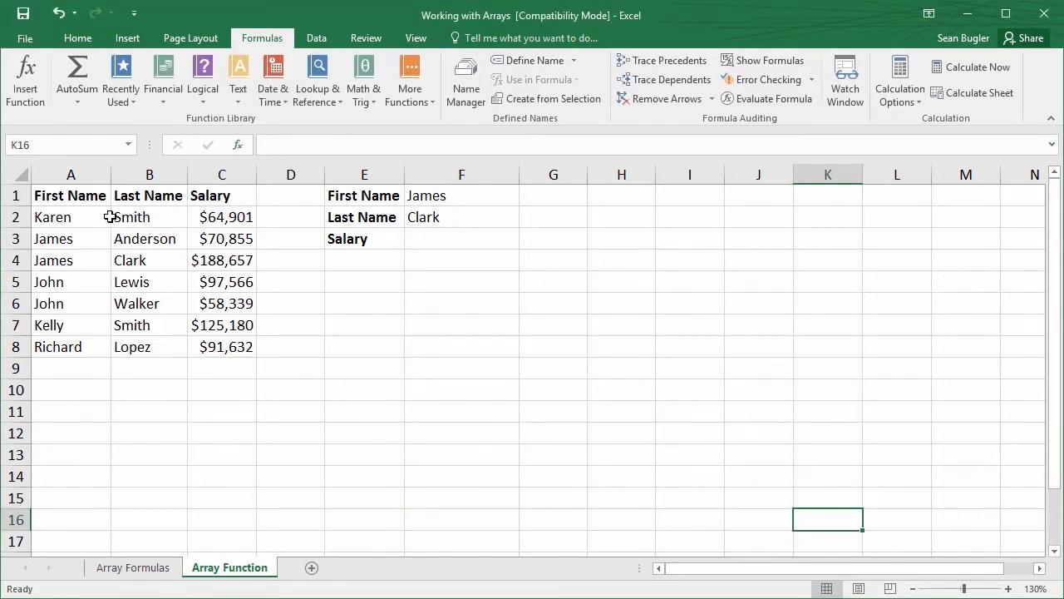
Create named ranges from A1:C8 using only the top row labels, and check the names available for formulas
{"action": "left_click", "coordinate": [62, 196]}
{"action": "left_click_drag", "start_coordinate": [72, 208], "coordinate": [234, 347]}
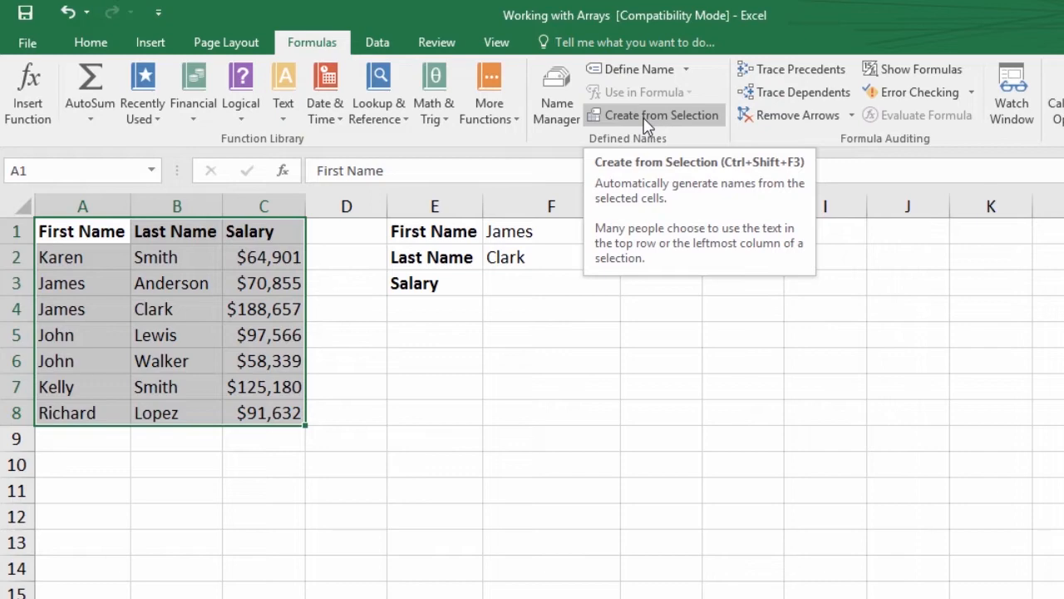
{"action": "left_click", "coordinate": [647, 121]}
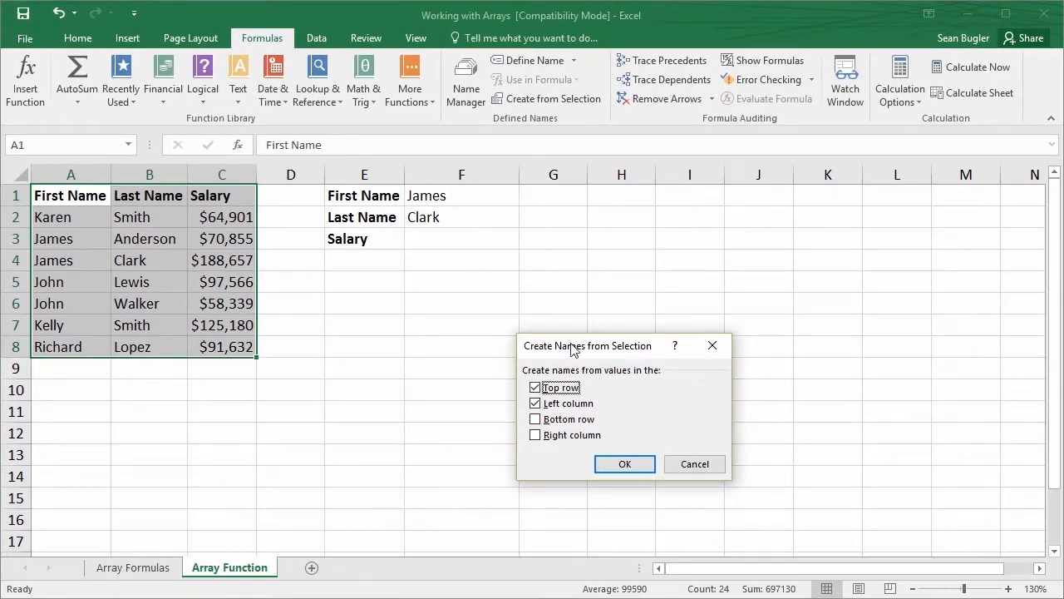
{"action": "left_click", "coordinate": [535, 404]}
{"action": "left_click", "coordinate": [535, 404]}
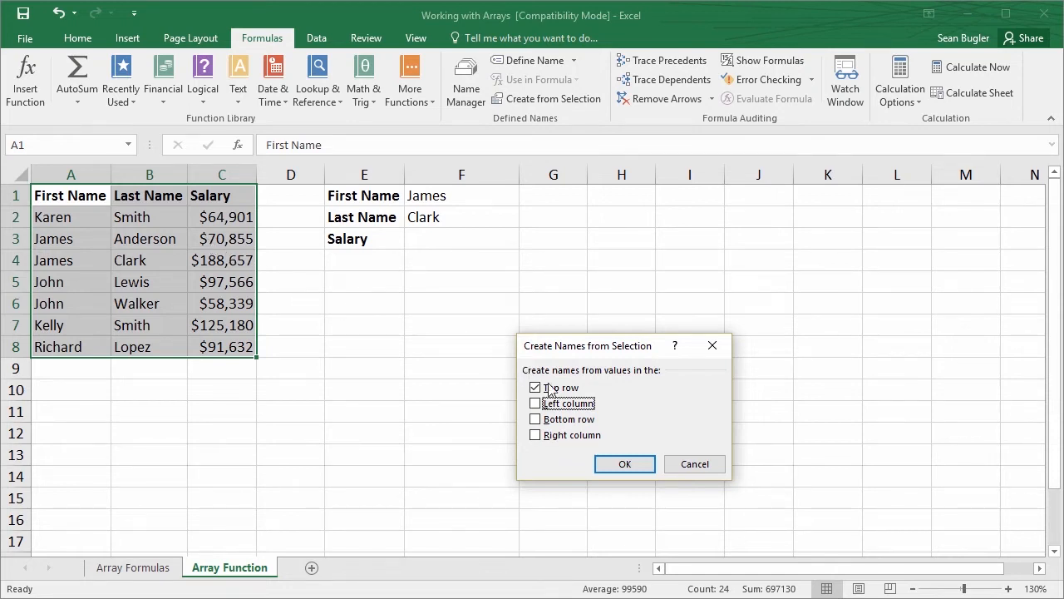
{"action": "left_click", "coordinate": [623, 464]}
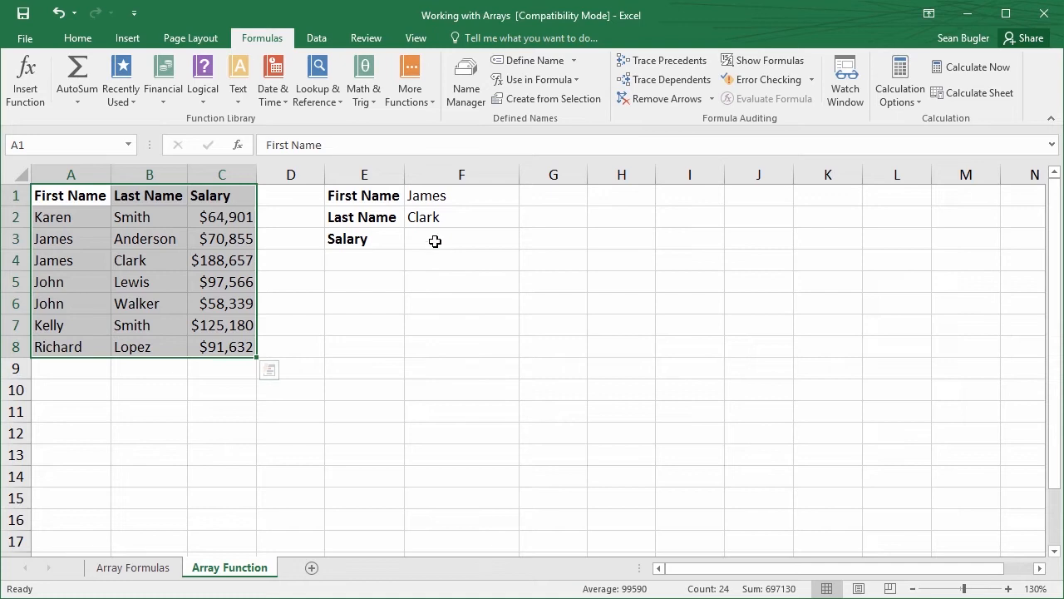
{"action": "left_click", "coordinate": [538, 83]}
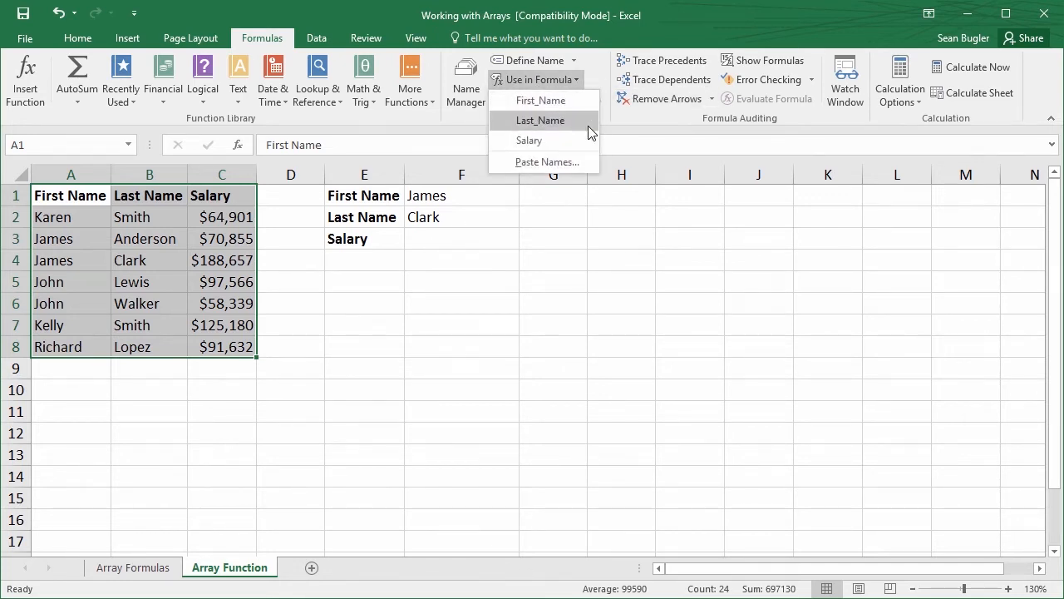
{"action": "left_click", "coordinate": [449, 241]}
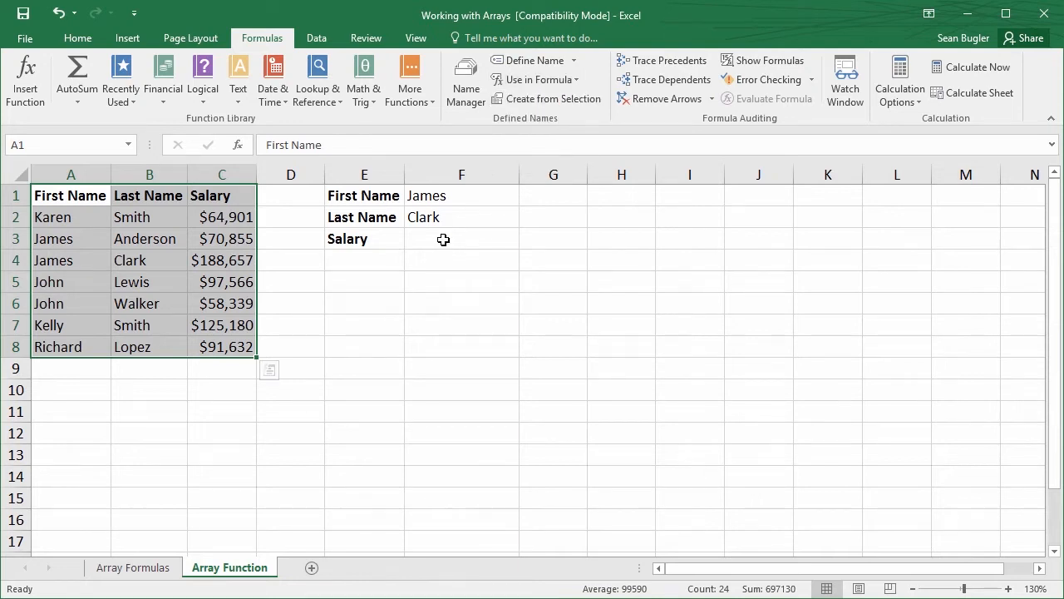
Start an INDEX function in F3 with the array,row_num,column_num argument list and use the named range Salary as its array
{"action": "left_click", "coordinate": [444, 239]}
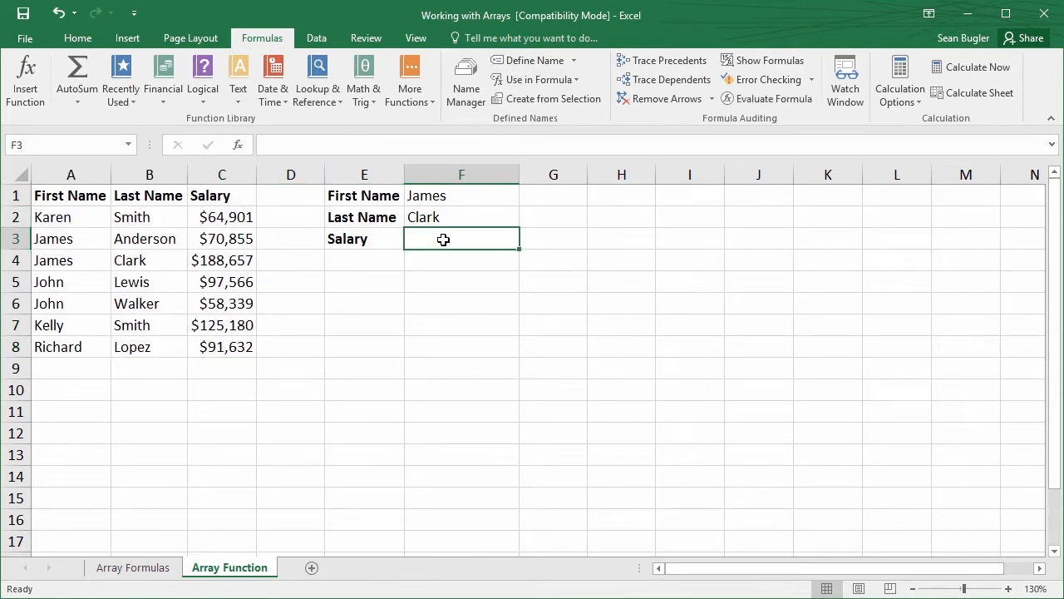
{"action": "left_click", "coordinate": [238, 146]}
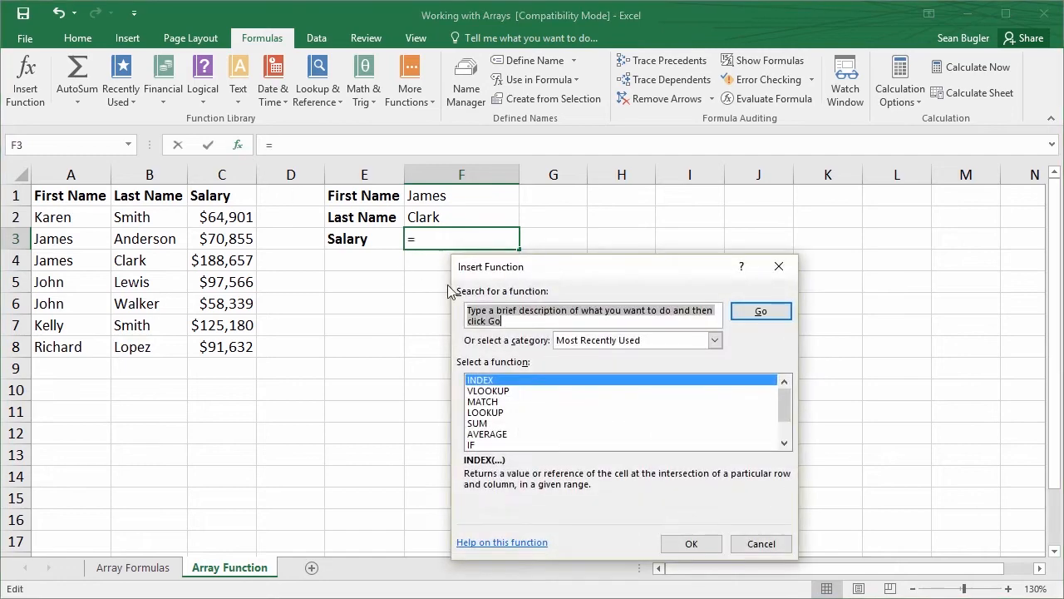
{"action": "left_click", "coordinate": [677, 546]}
{"action": "left_click", "coordinate": [668, 452]}
{"action": "left_click_drag", "start_coordinate": [606, 309], "coordinate": [491, 304]}
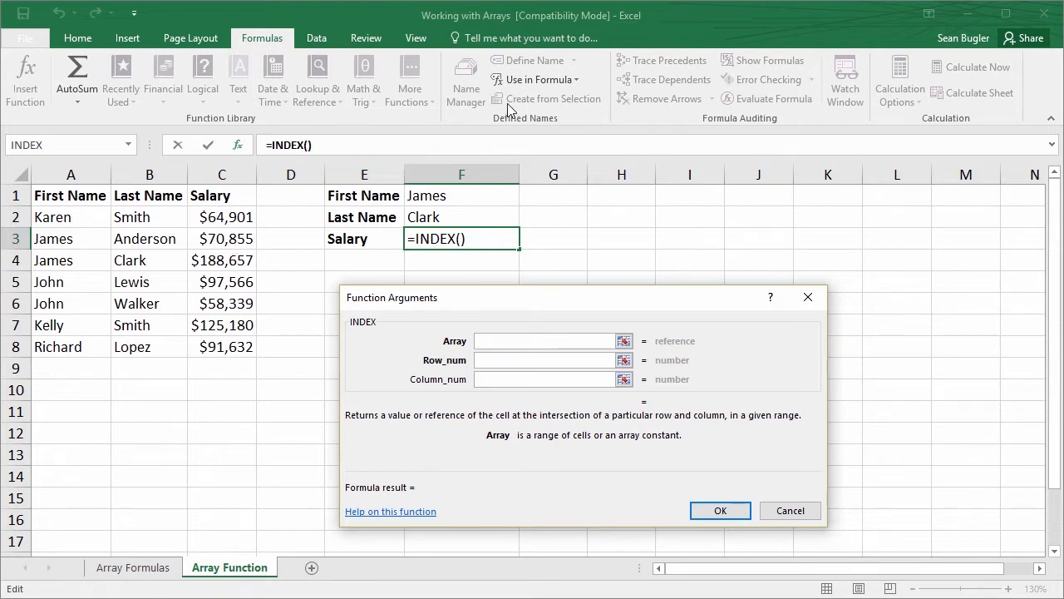
{"action": "left_click", "coordinate": [566, 79]}
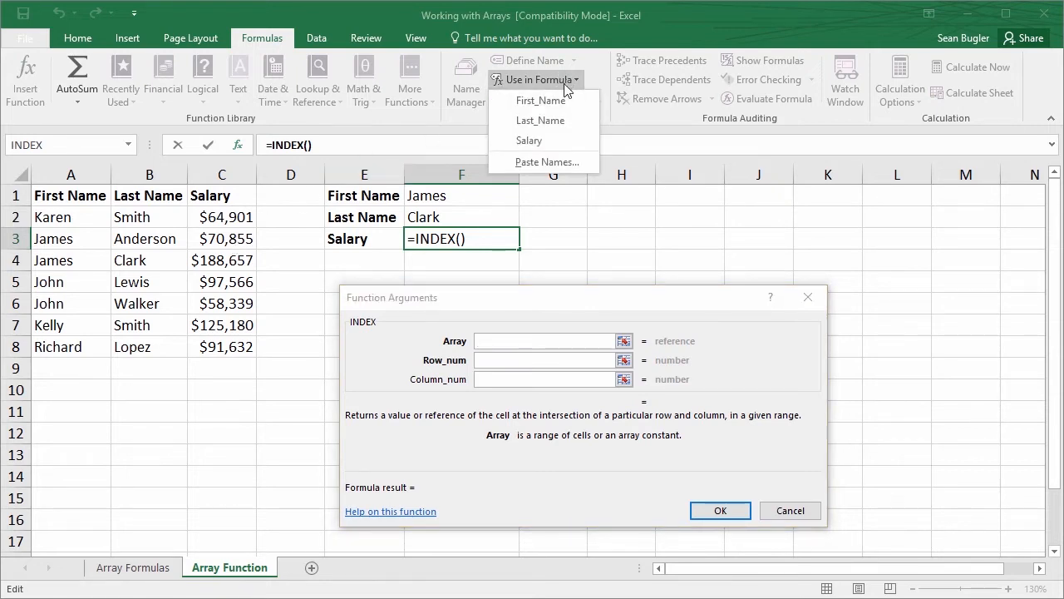
{"action": "left_click", "coordinate": [548, 142]}
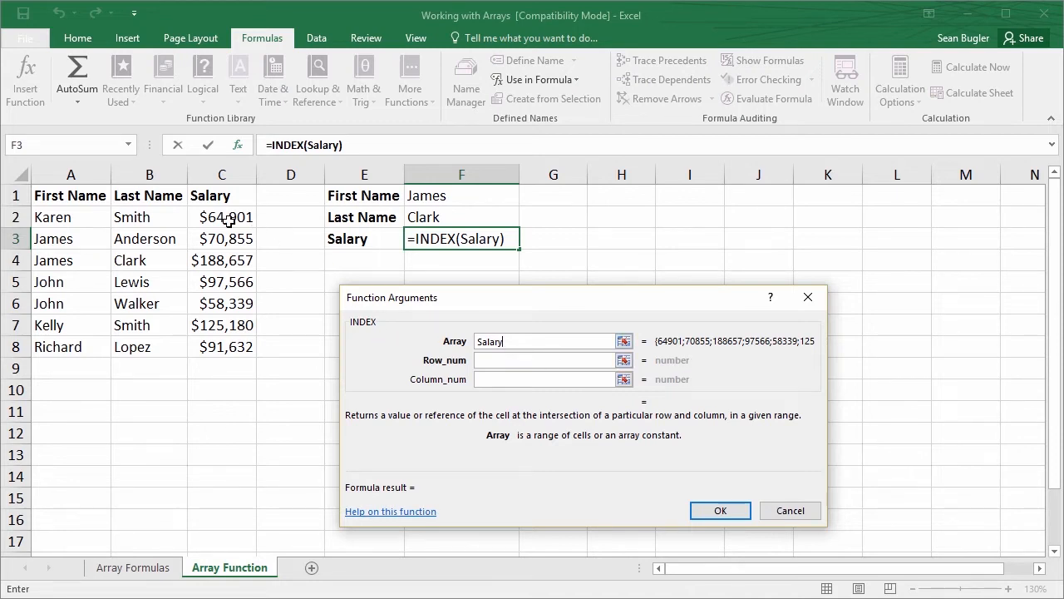
Nest a MATCH function as the INDEX row number and open the arguments of MATCH for editing
{"action": "left_click", "coordinate": [485, 365]}
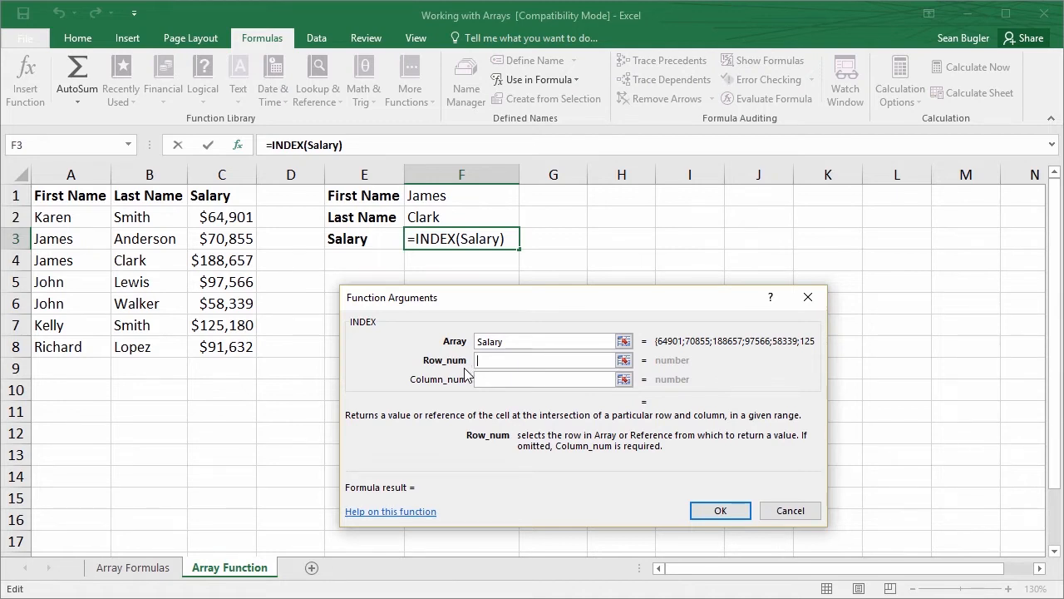
{"action": "type", "text": "mat"}
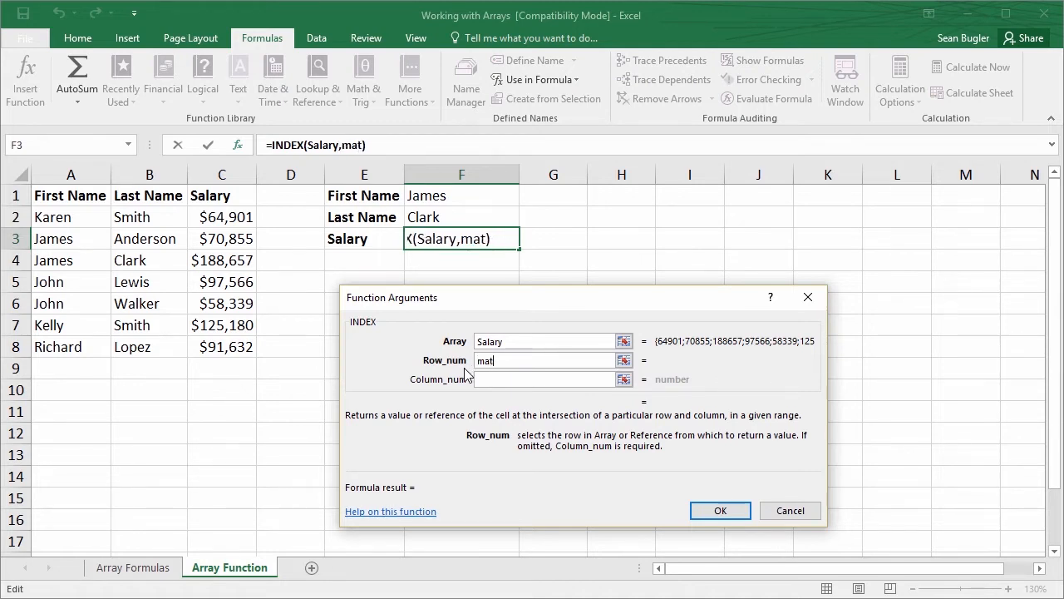
{"action": "type", "text": "ch("}
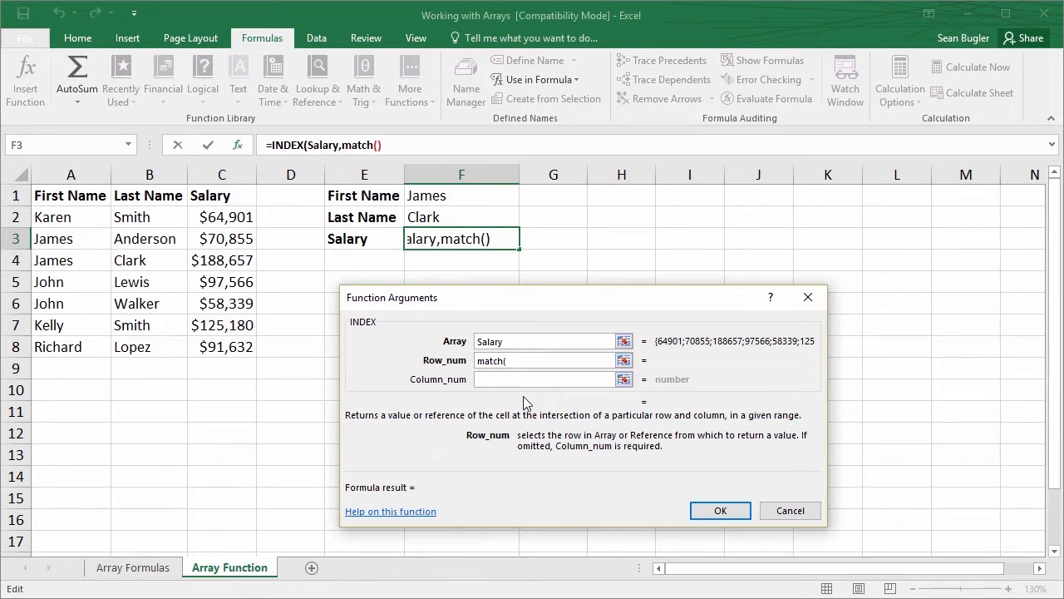
{"action": "left_click", "coordinate": [361, 145]}
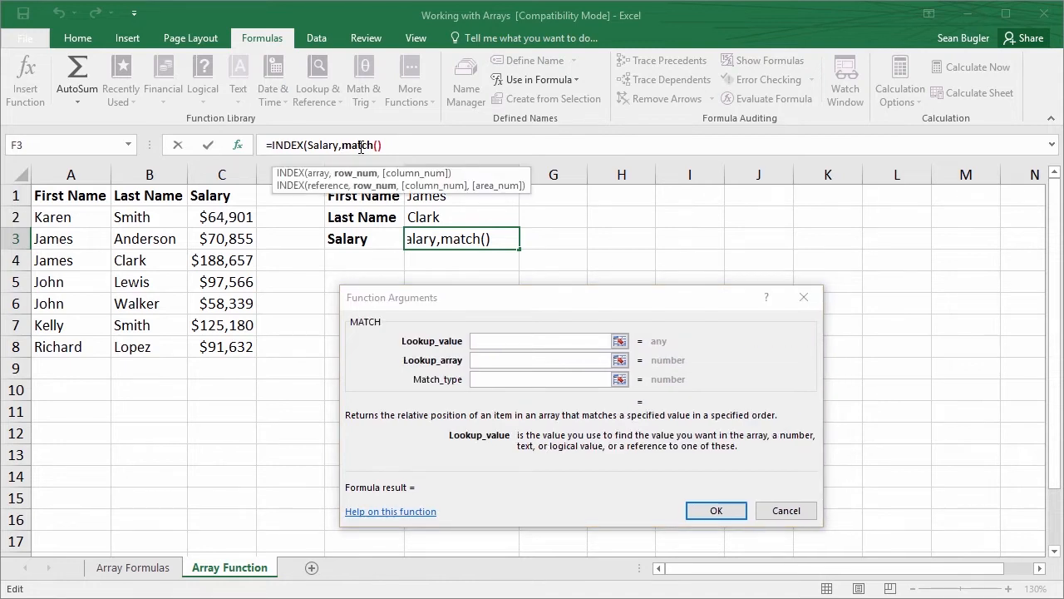
Set the MATCH lookup value to the first and last name cells joined as F1&F2
{"action": "left_click", "coordinate": [480, 342]}
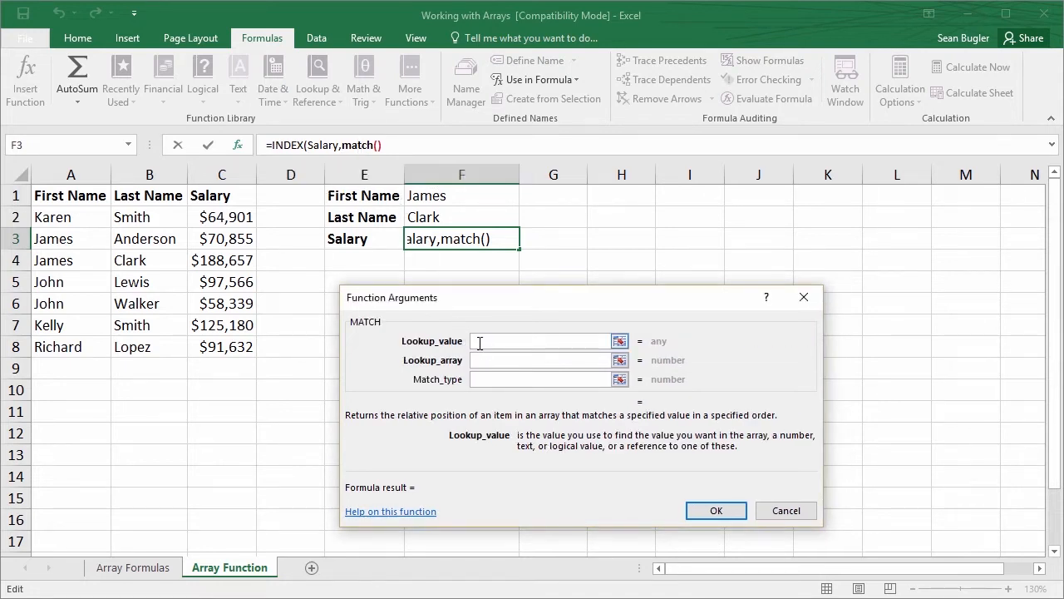
{"action": "left_click_drag", "start_coordinate": [524, 302], "coordinate": [510, 276]}
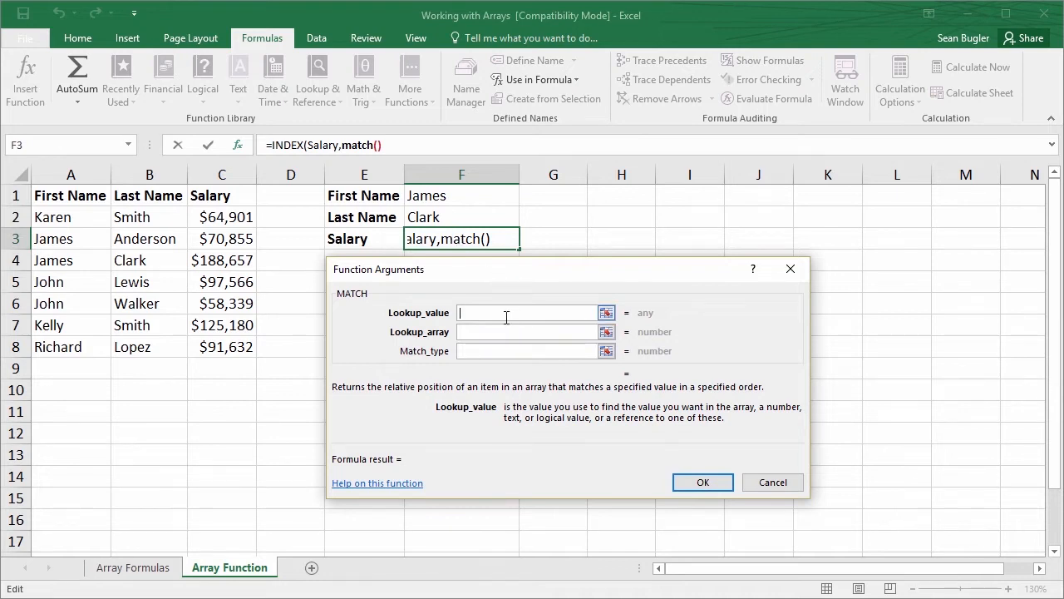
{"action": "left_click", "coordinate": [428, 199]}
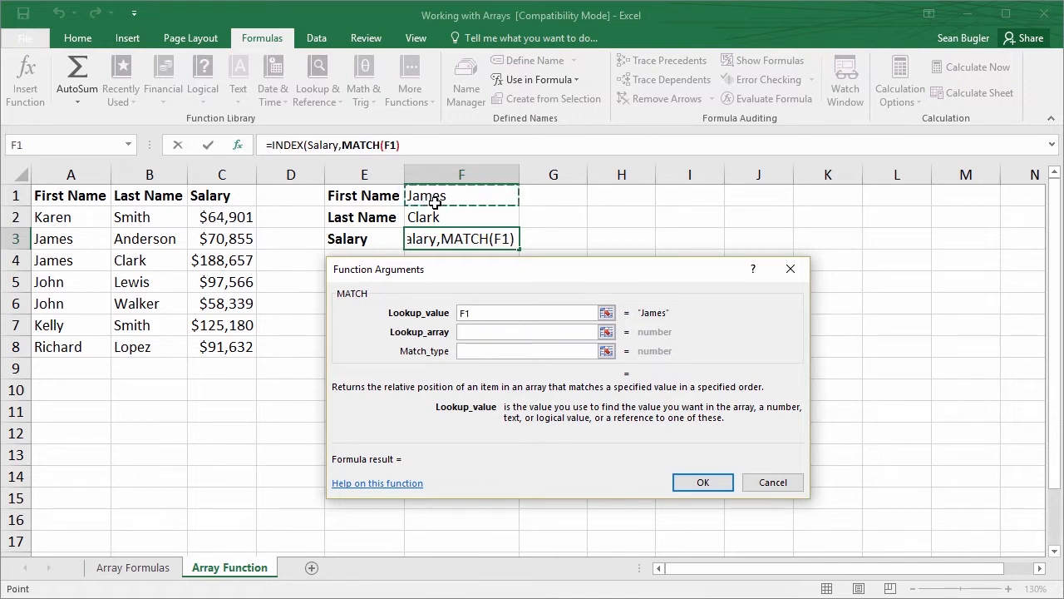
{"action": "type", "text": "&"}
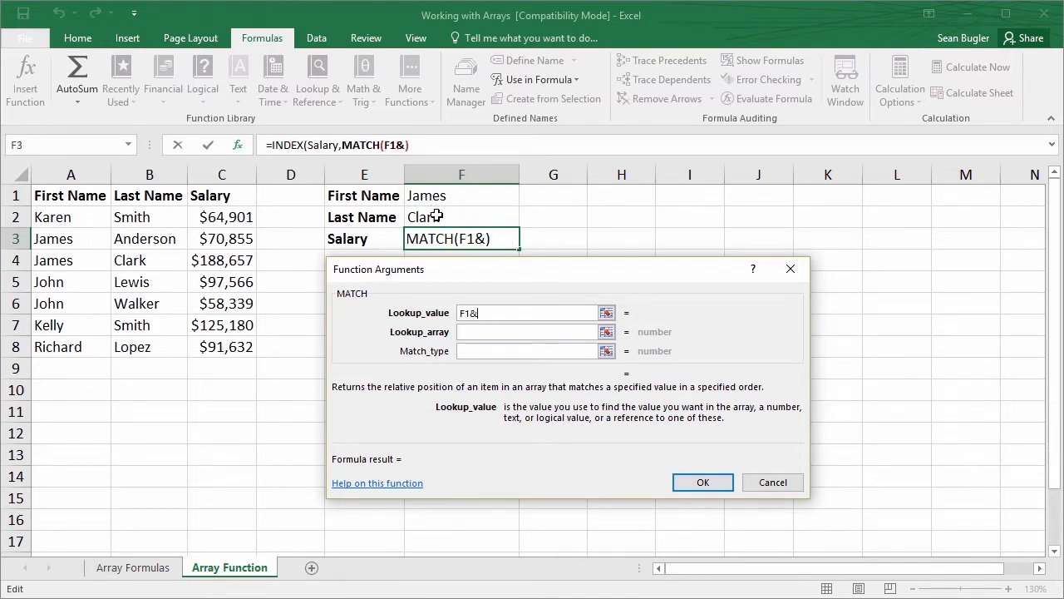
{"action": "left_click", "coordinate": [437, 217]}
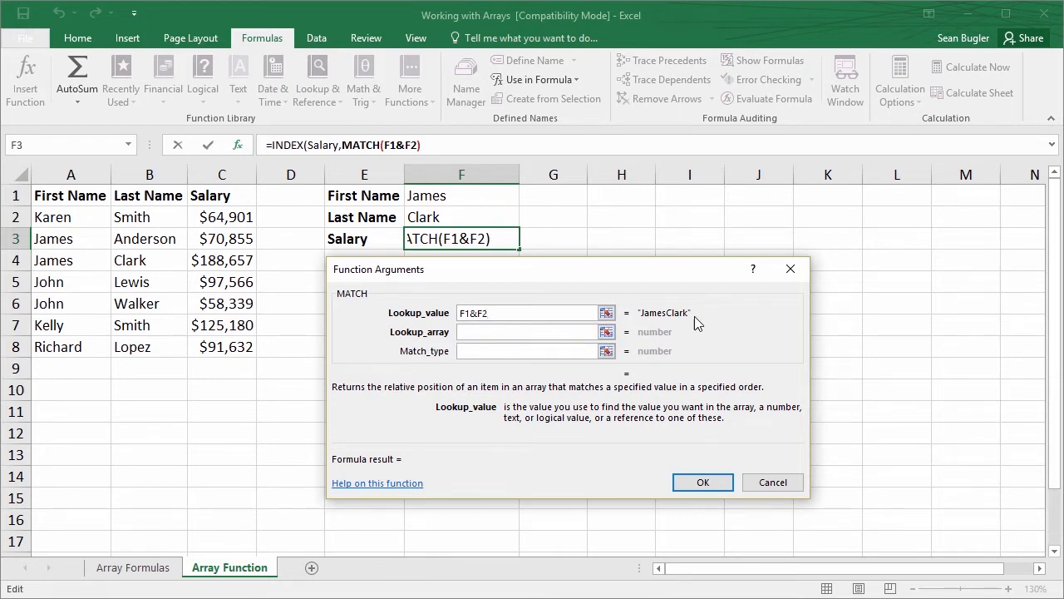
Set the MATCH lookup array to the joined named ranges First_Name&Last_Name
{"action": "left_click", "coordinate": [500, 335]}
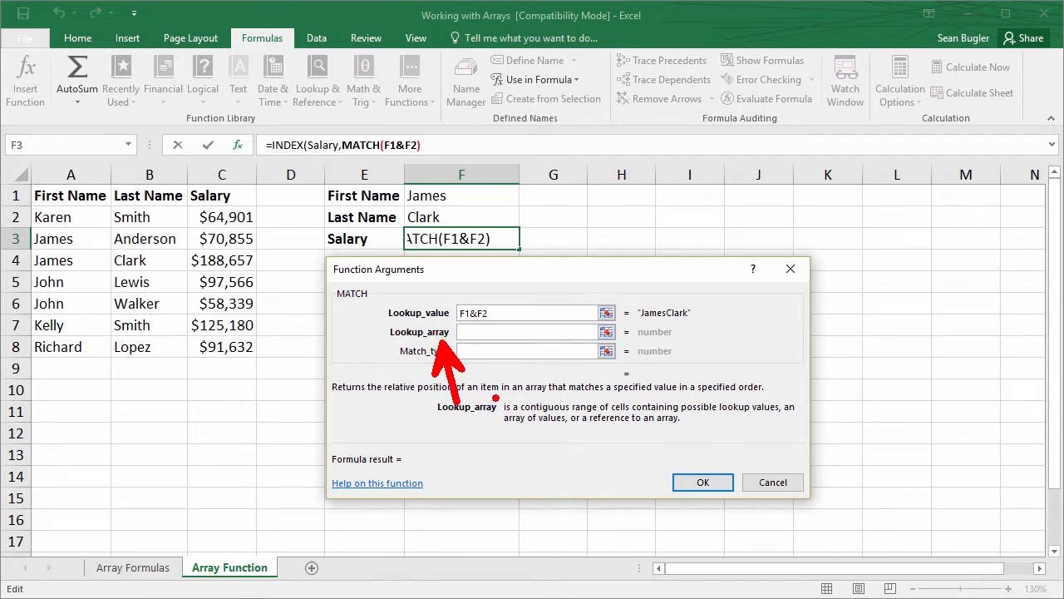
{"action": "left_click", "coordinate": [479, 338]}
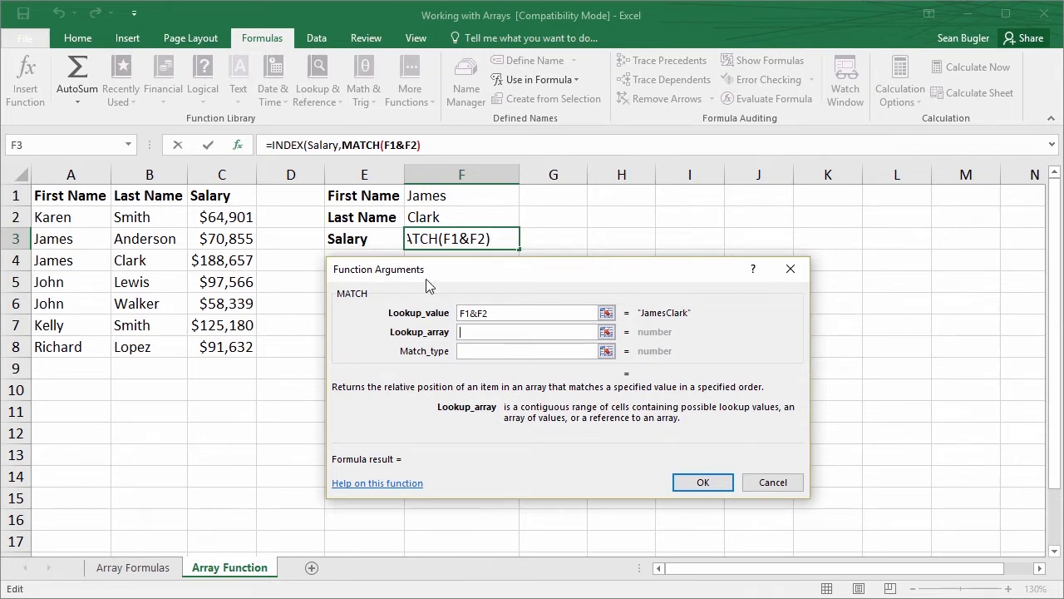
{"action": "left_click", "coordinate": [548, 81]}
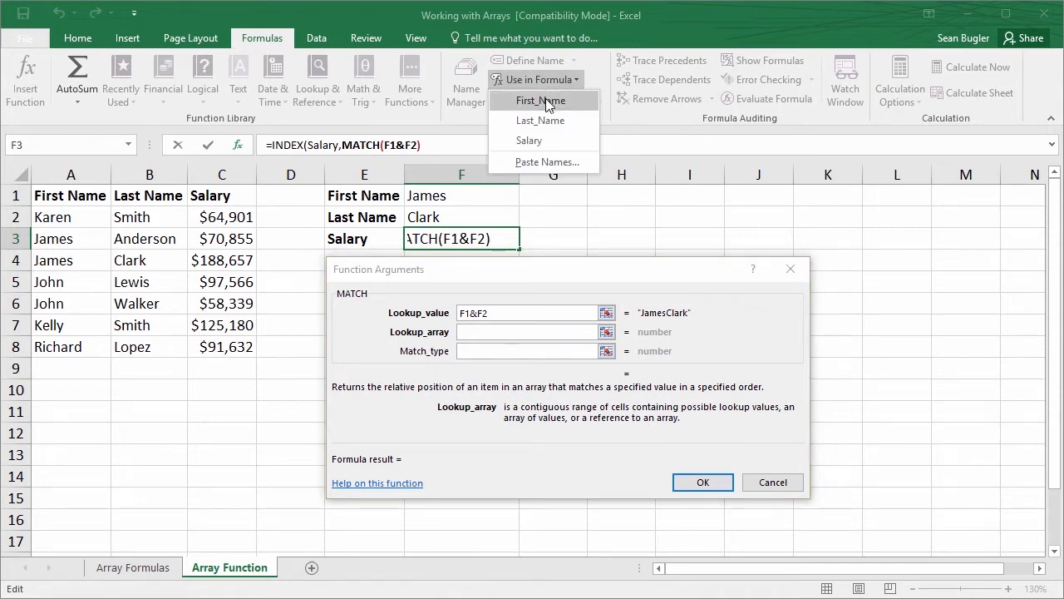
{"action": "left_click", "coordinate": [545, 100]}
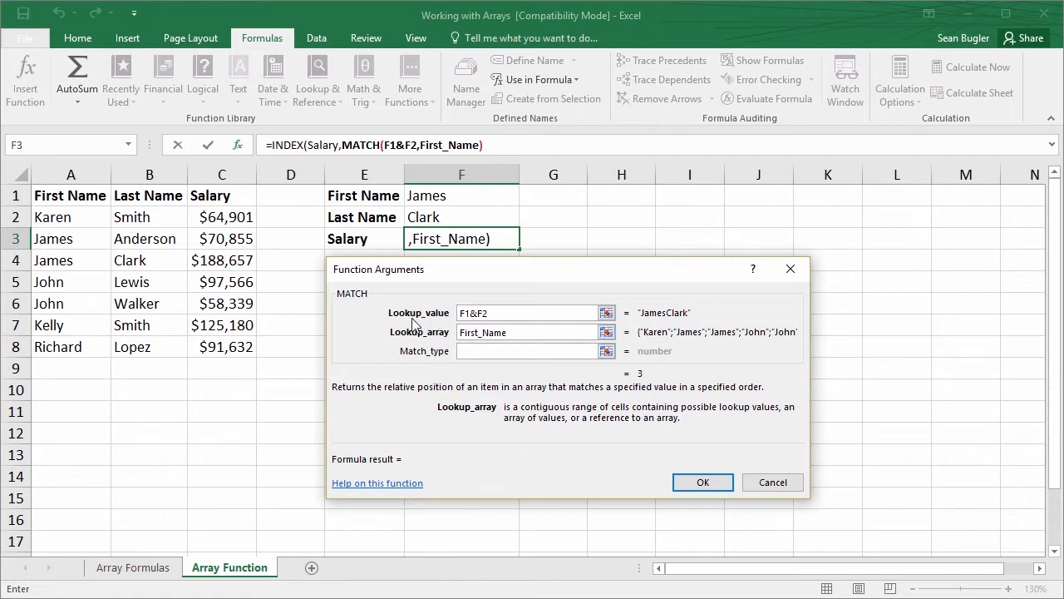
{"action": "type", "text": "&"}
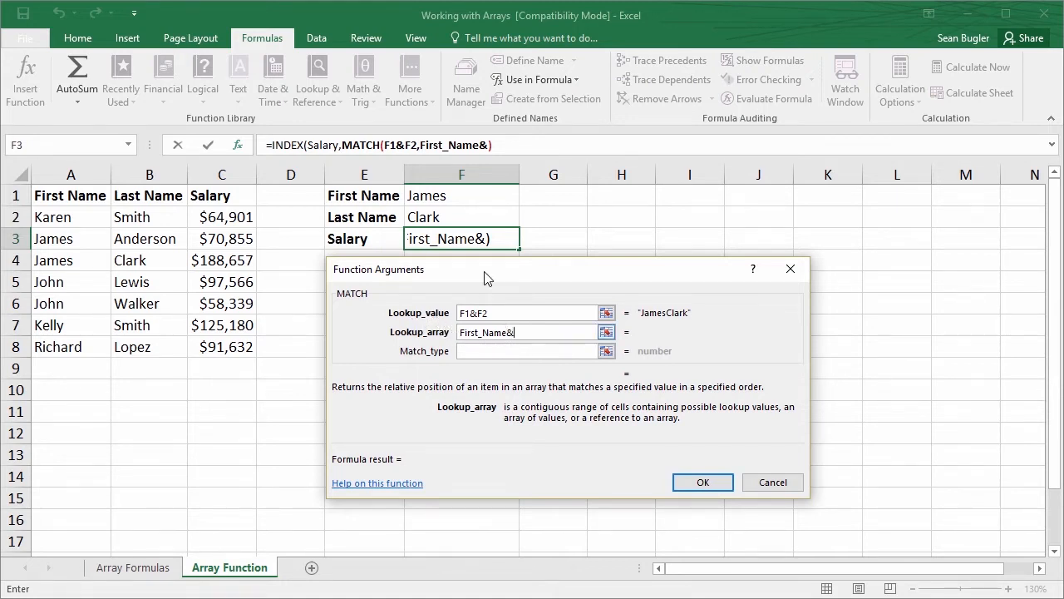
{"action": "left_click", "coordinate": [530, 80]}
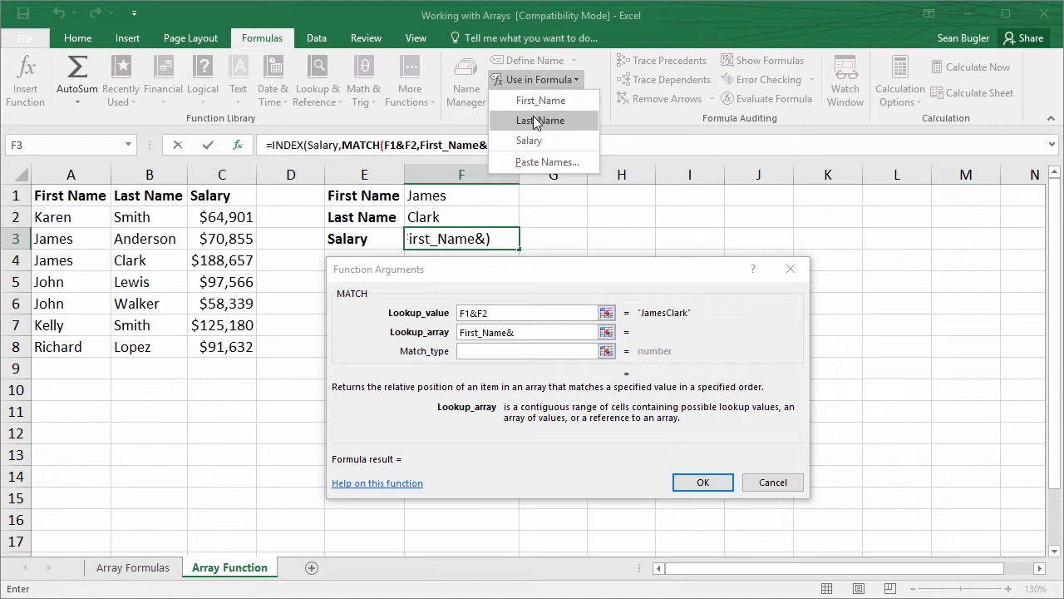
{"action": "left_click", "coordinate": [536, 120]}
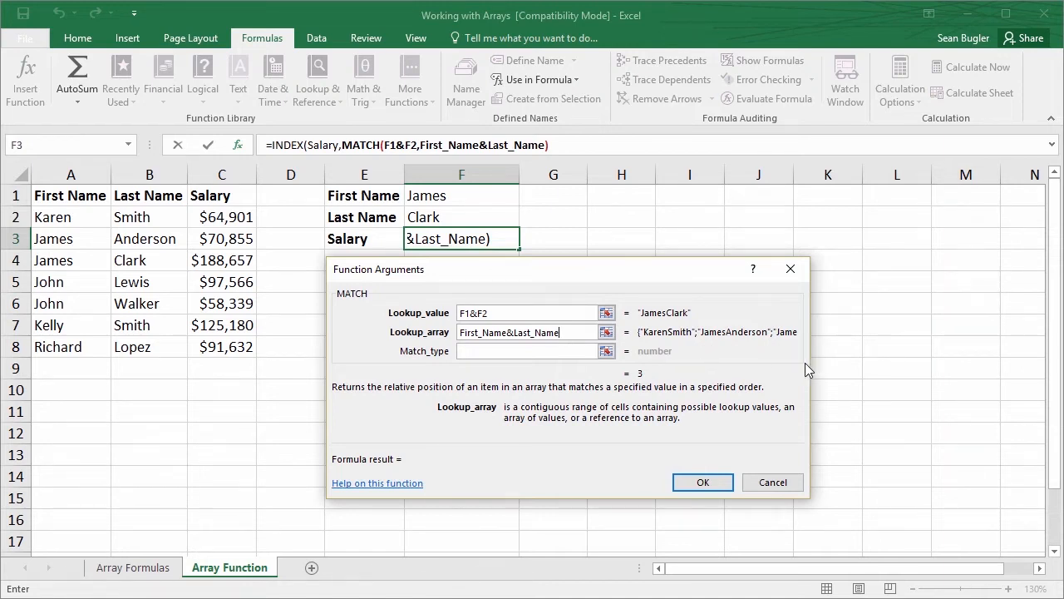
Set the MATCH match type to 0 and the INDEX column number to 1, and enter the formula in F3
{"action": "left_click", "coordinate": [532, 350]}
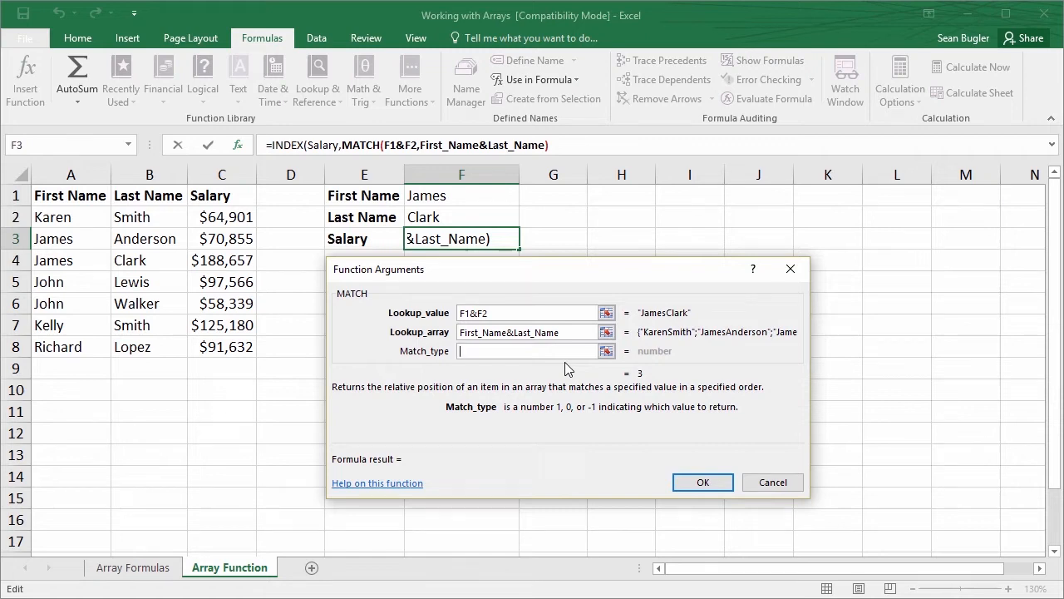
{"action": "type", "text": "0"}
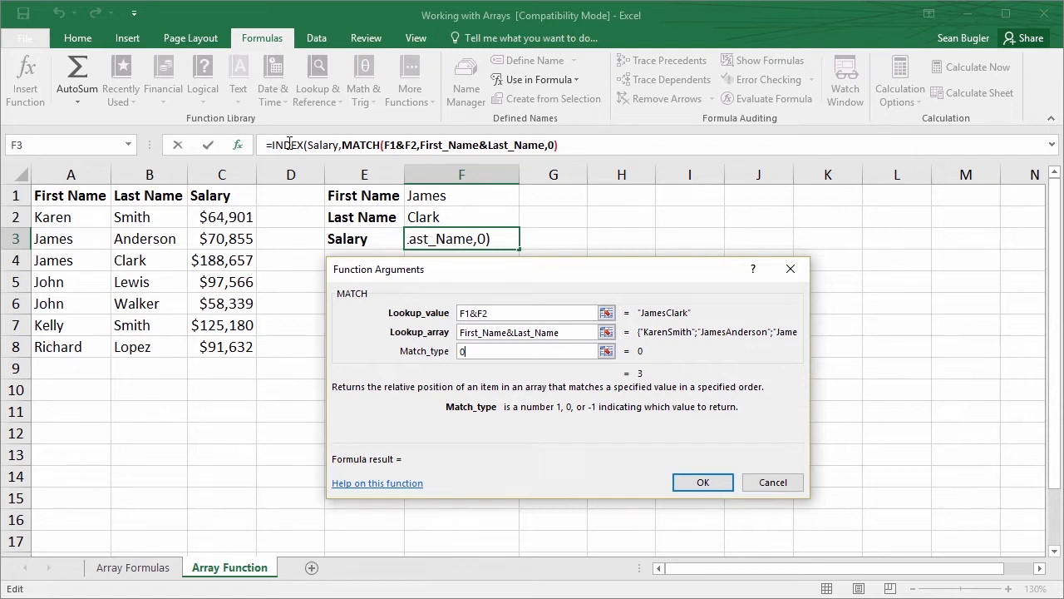
{"action": "left_click", "coordinate": [289, 145]}
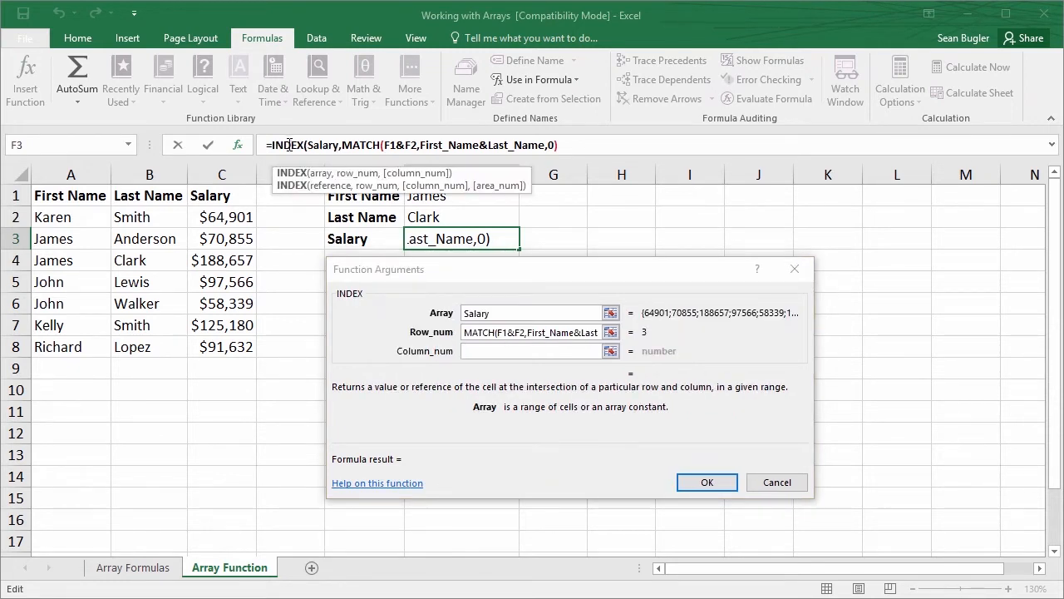
{"action": "left_click", "coordinate": [476, 351]}
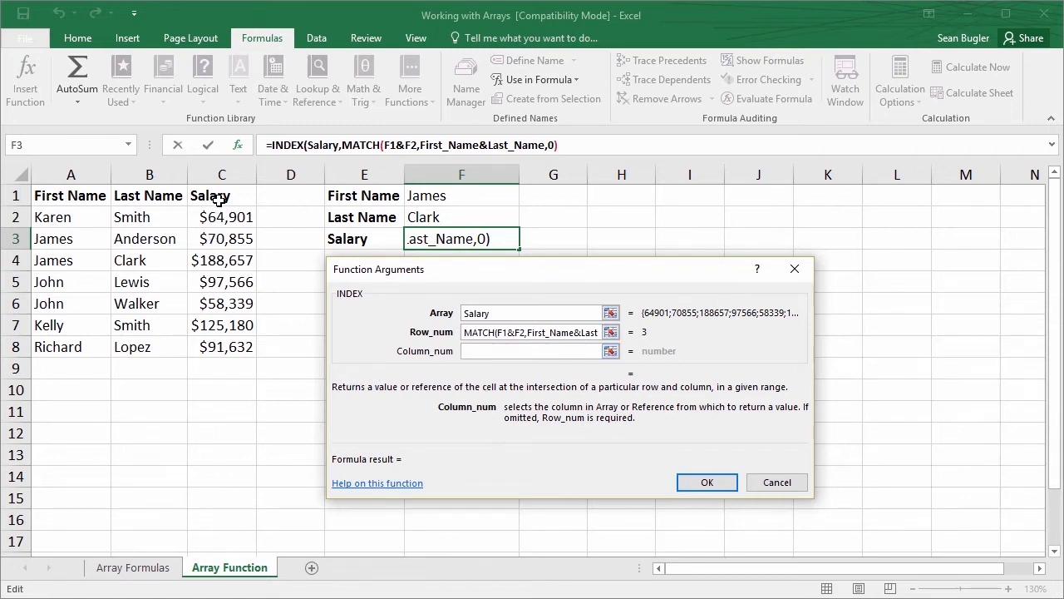
{"action": "type", "text": "1"}
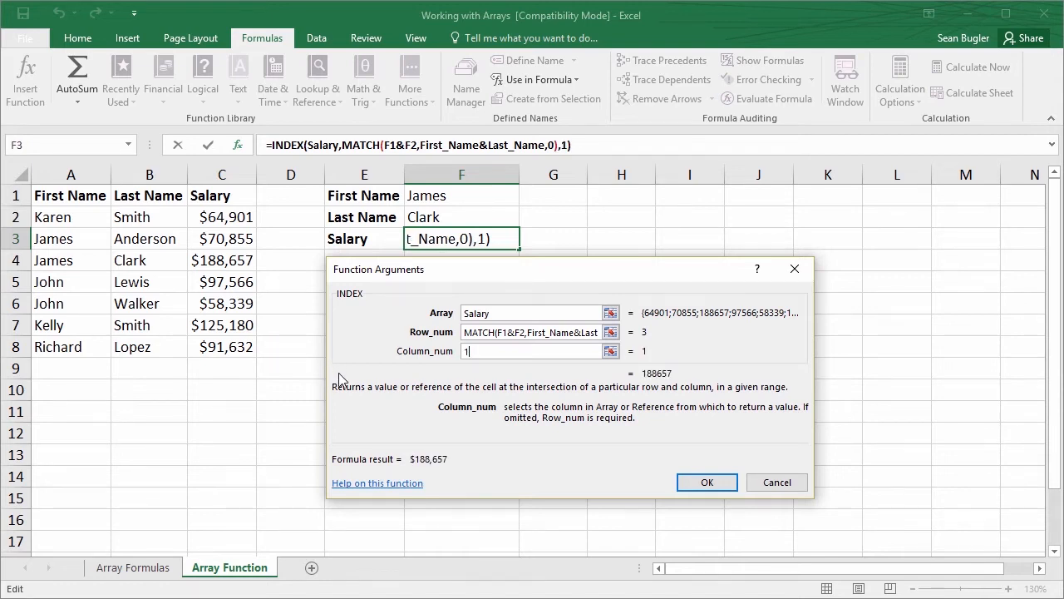
{"action": "left_click", "coordinate": [707, 482]}
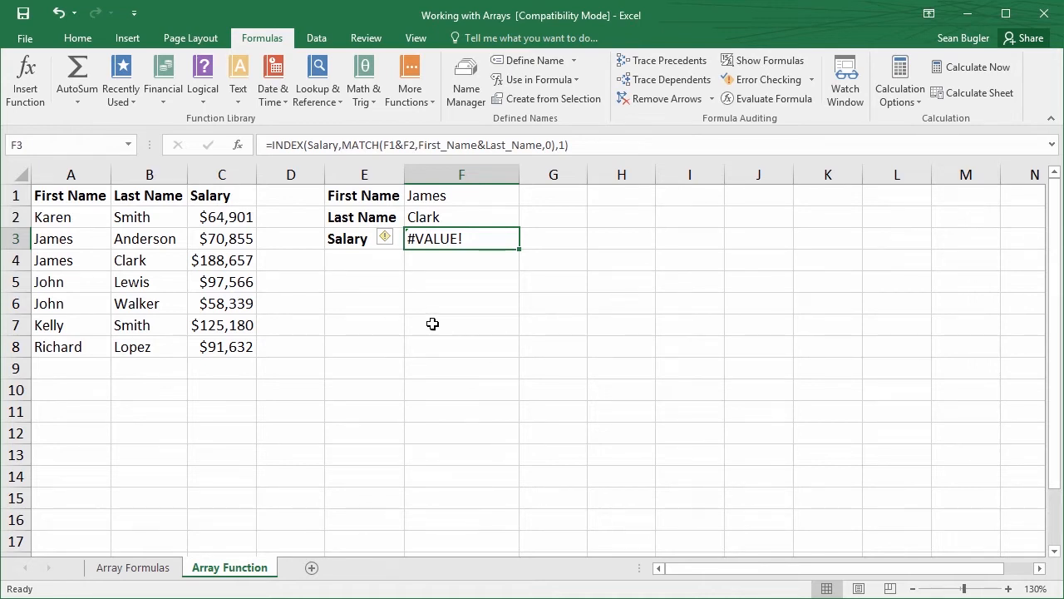
Review the INDEX arguments of the F3 formula and the lookup array of its nested MATCH function
{"action": "left_click", "coordinate": [238, 146]}
{"action": "left_click", "coordinate": [617, 423]}
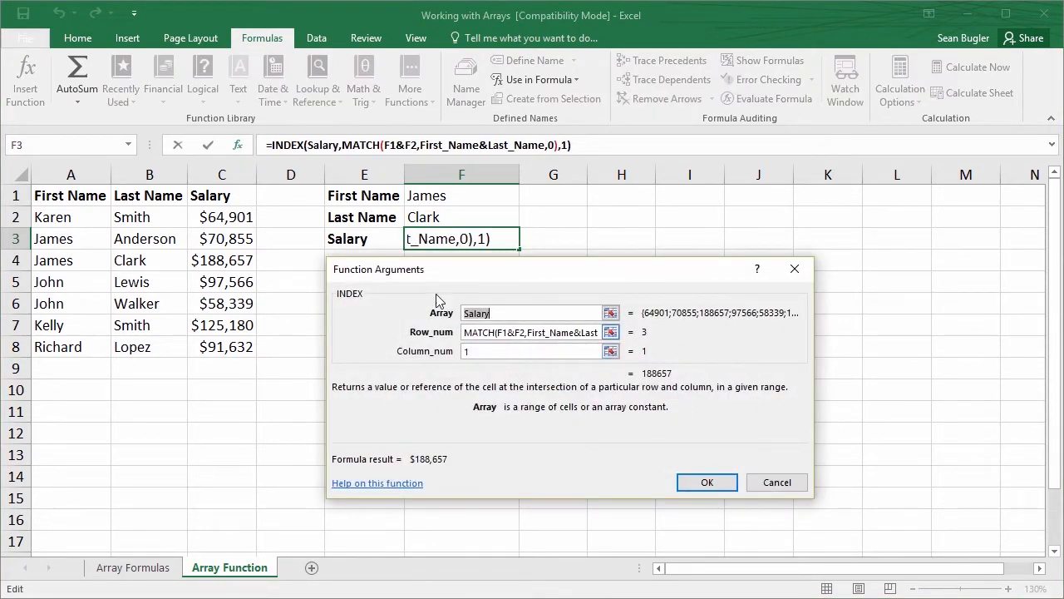
{"action": "left_click", "coordinate": [468, 333]}
{"action": "left_click", "coordinate": [367, 146]}
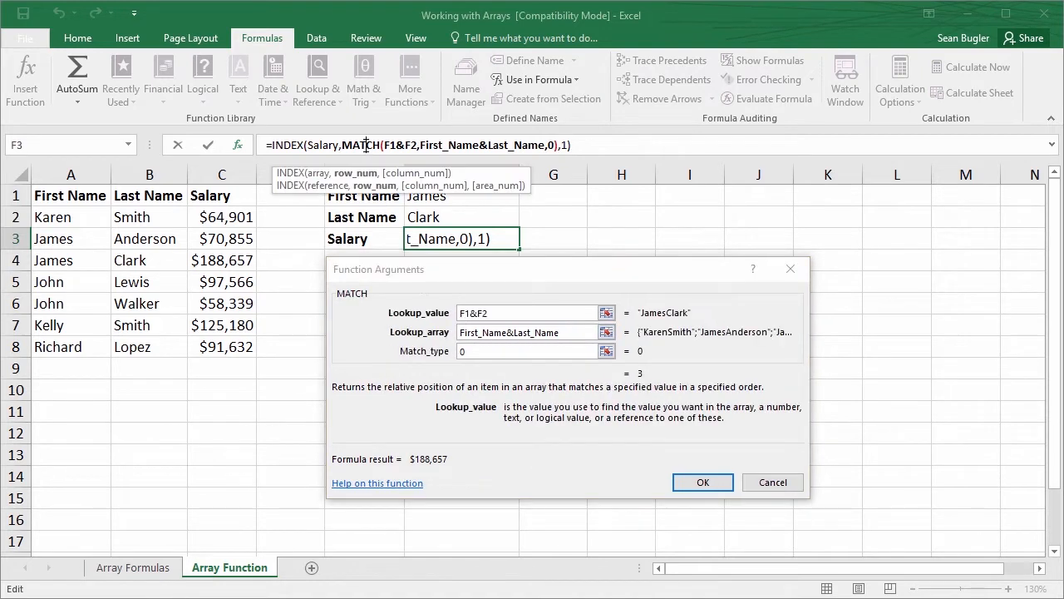
{"action": "left_click_drag", "start_coordinate": [562, 333], "coordinate": [462, 331]}
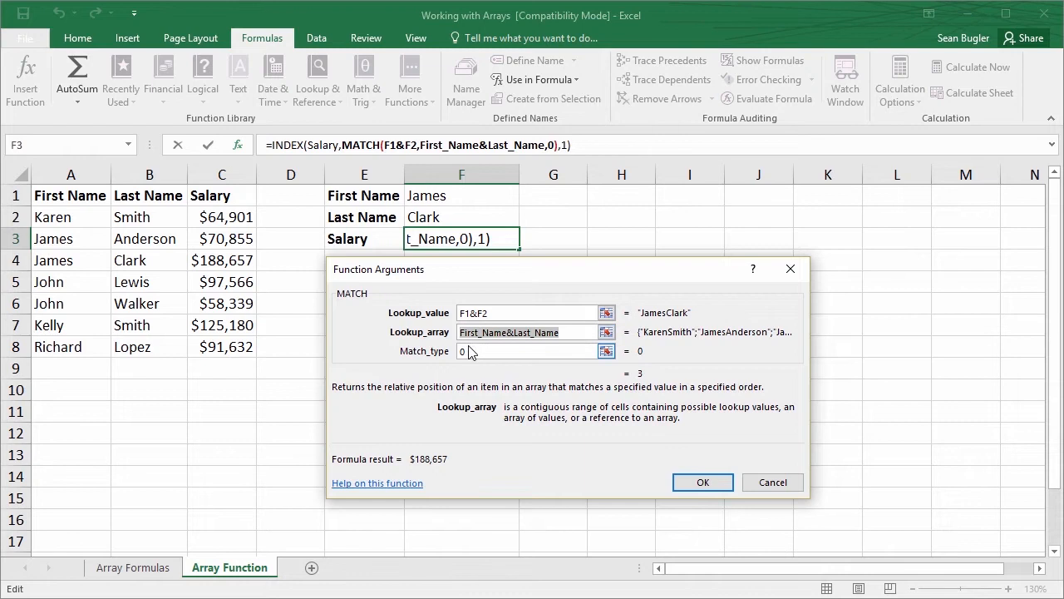
{"action": "left_click", "coordinate": [561, 334]}
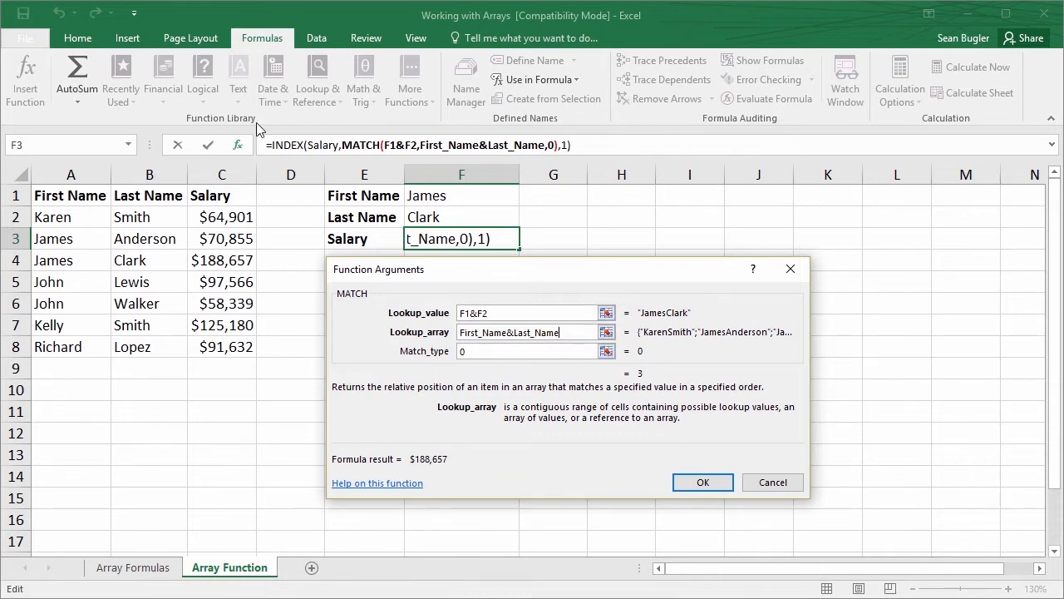
{"action": "left_click", "coordinate": [287, 145]}
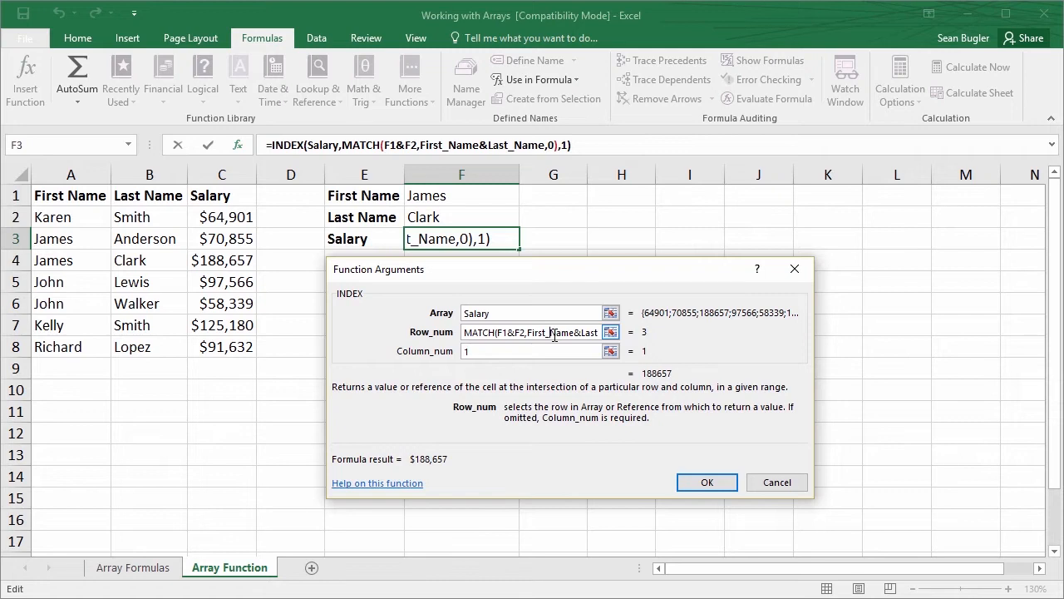
{"action": "left_click", "coordinate": [705, 483]}
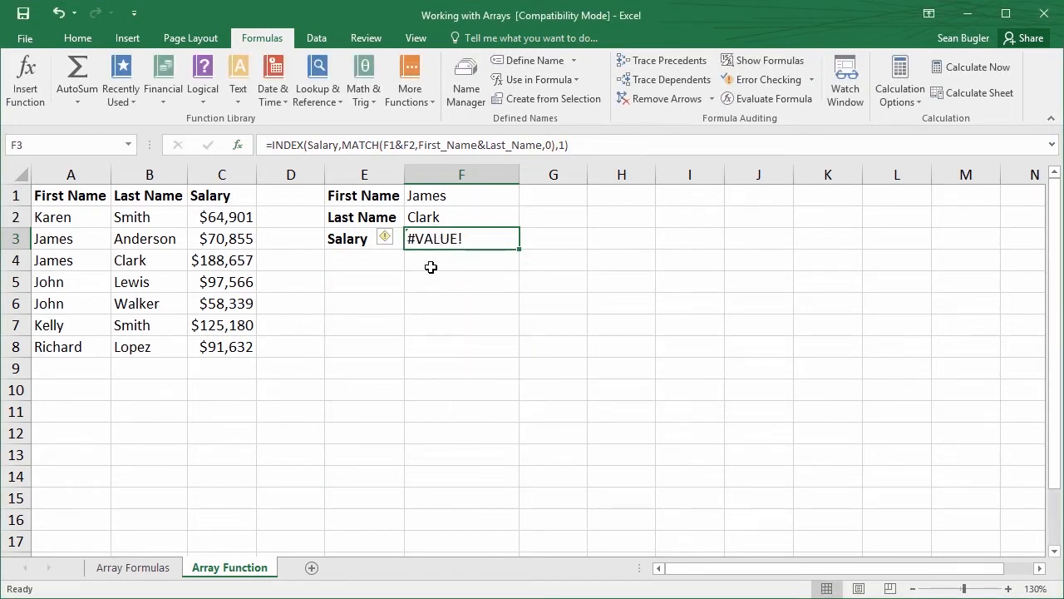
{"action": "left_click", "coordinate": [238, 145]}
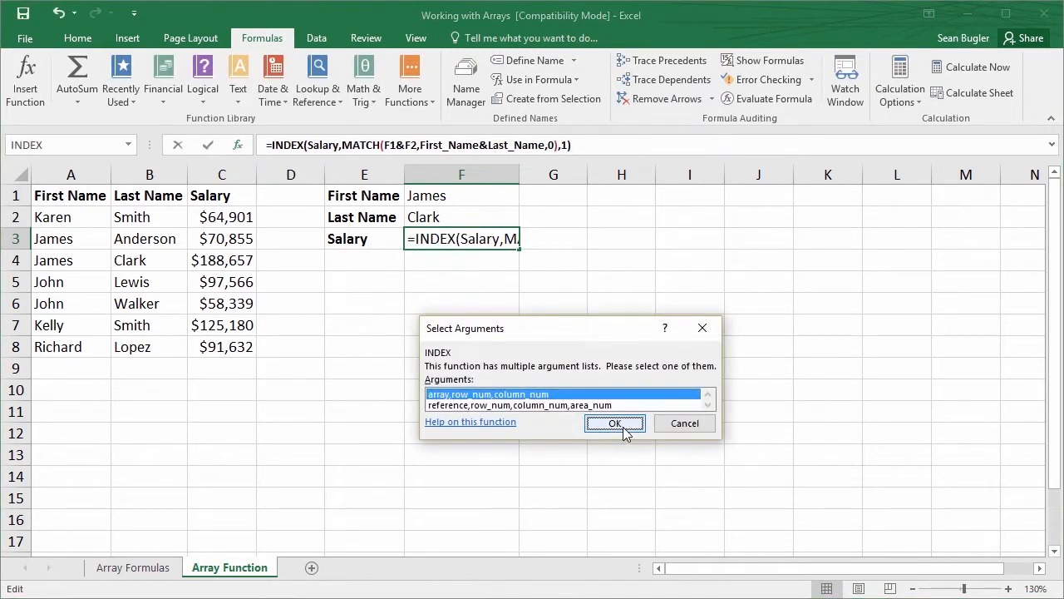
{"action": "key", "text": "Return"}
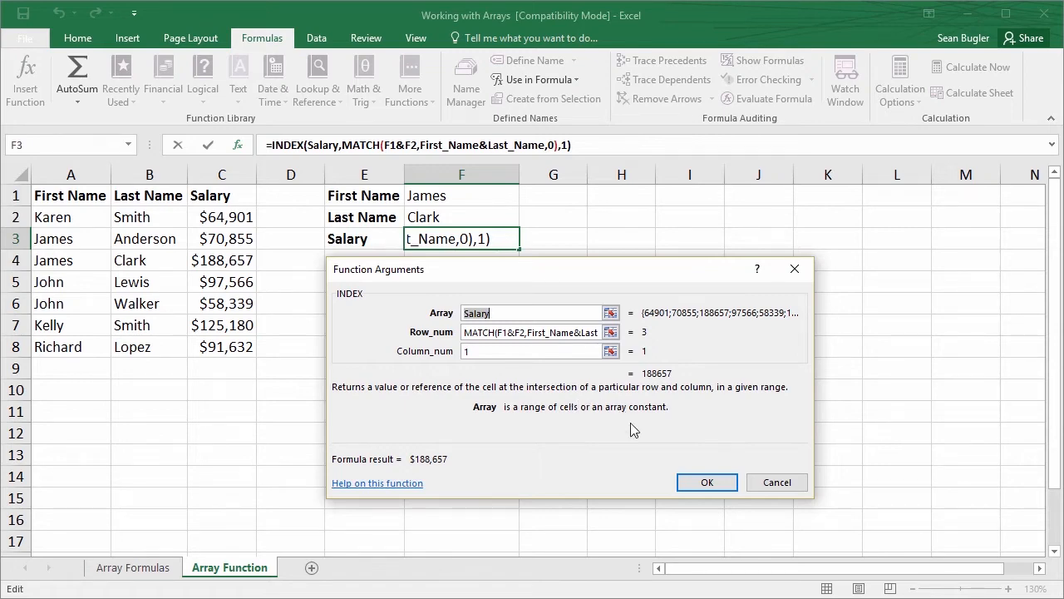
{"action": "left_click", "coordinate": [707, 483]}
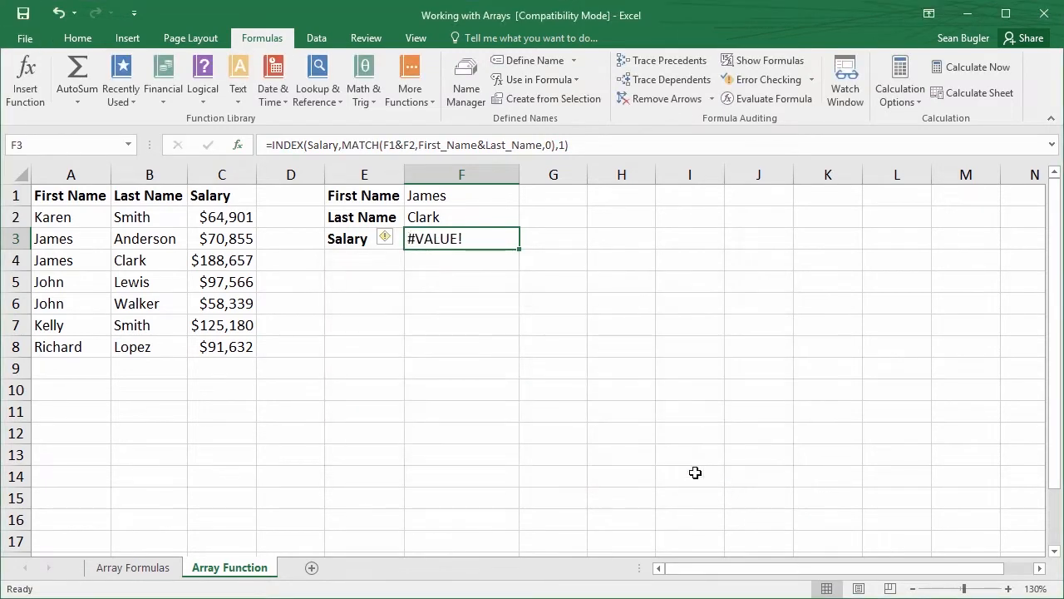
Reopen the function arguments of the F3 formula and commit it as an array formula
{"action": "left_click", "coordinate": [238, 149]}
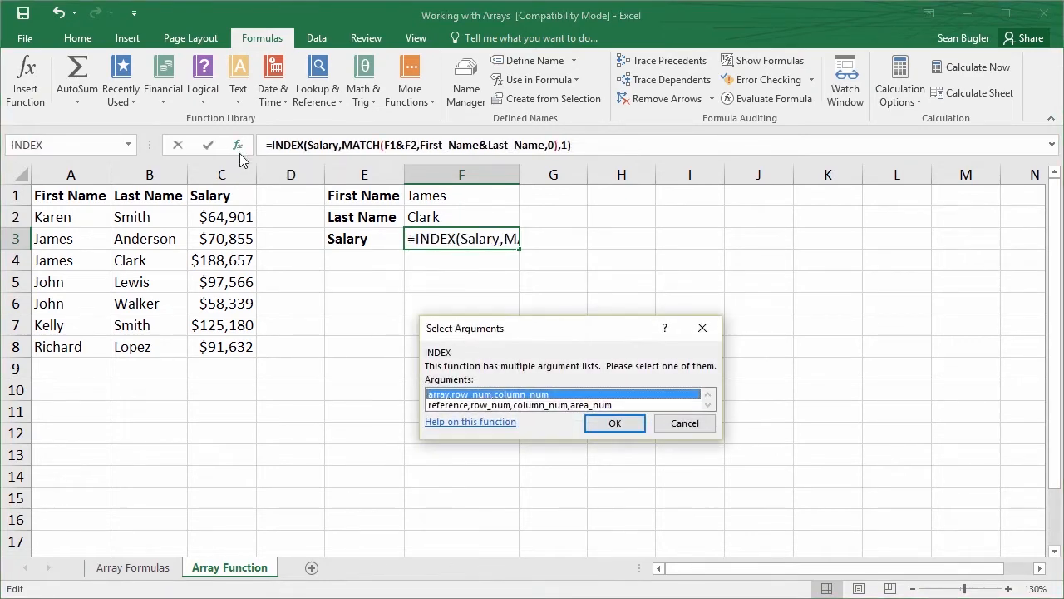
{"action": "left_click", "coordinate": [604, 426]}
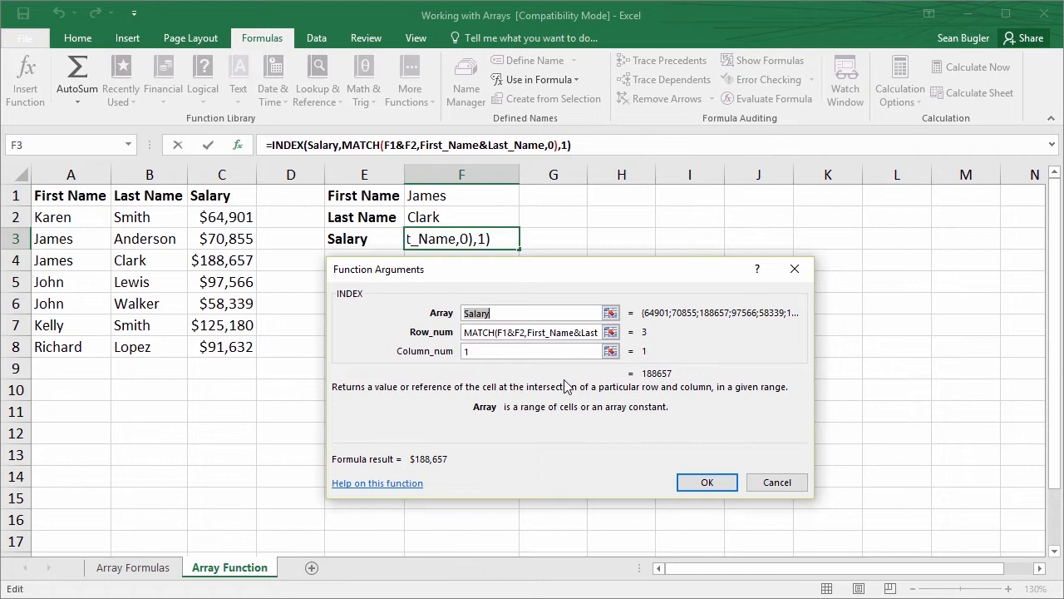
{"action": "key", "text": "ctrl+shift+Return"}
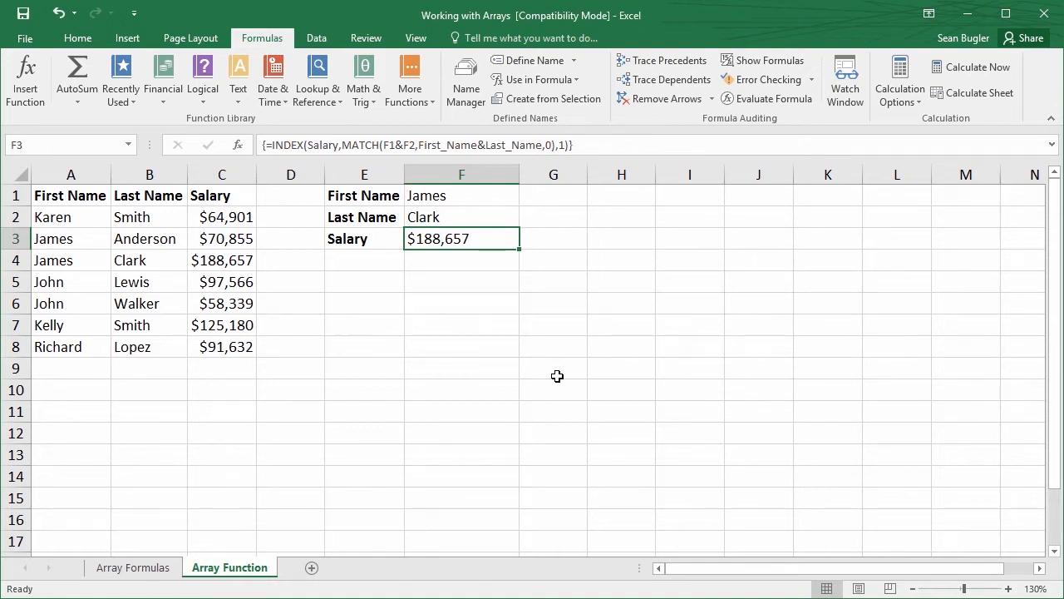
Examine the INDEX arguments of the array formula in F3 again, keeping it entered as an array formula
{"action": "left_click", "coordinate": [239, 146]}
{"action": "left_click", "coordinate": [613, 424]}
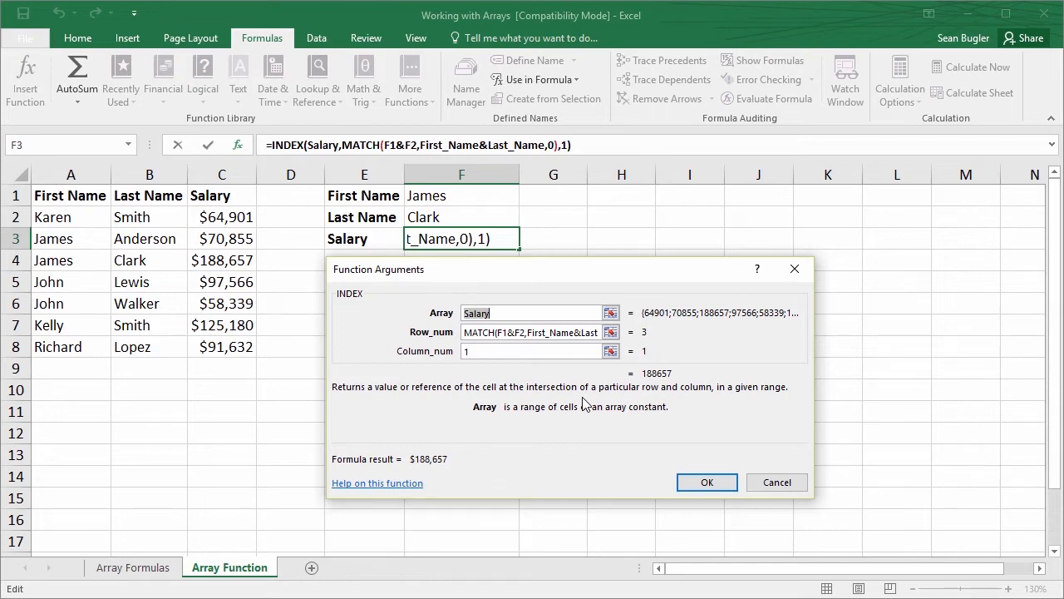
{"action": "key", "text": "ctrl+shift+Return"}
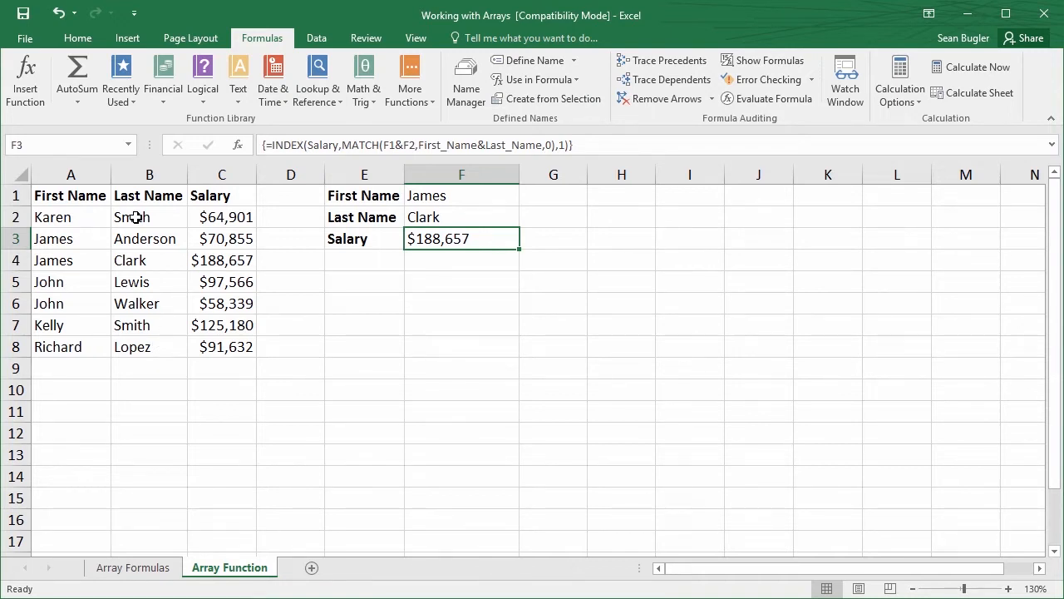
Add a new record in row 9 with the employee's first name, last name and a salary of 100000
{"action": "type", "text": "e"}
{"action": "key", "text": "Escape"}
{"action": "left_click", "coordinate": [68, 363]}
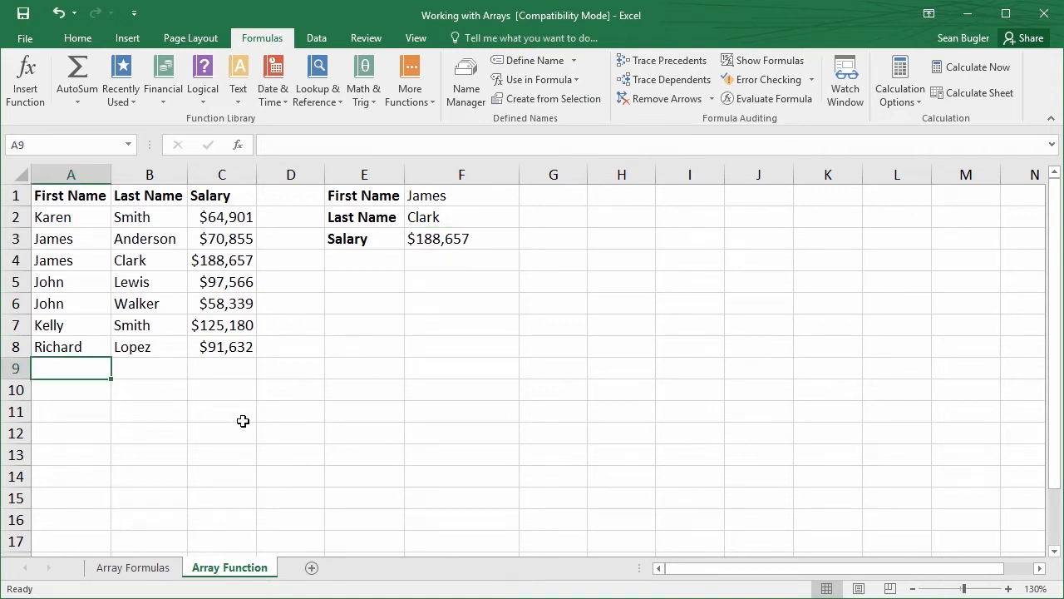
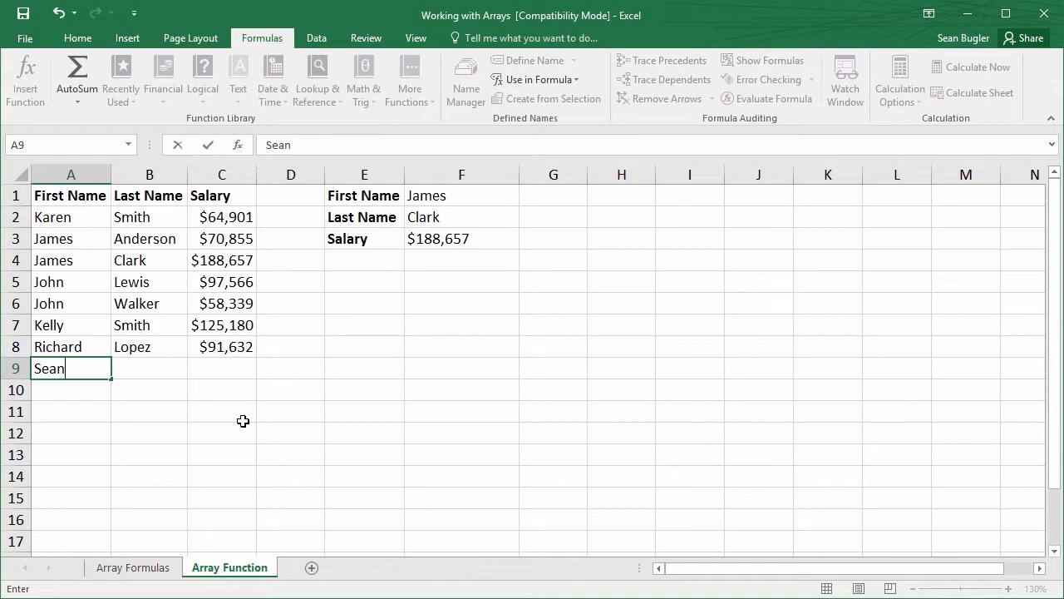
{"action": "key", "text": "Tab"}
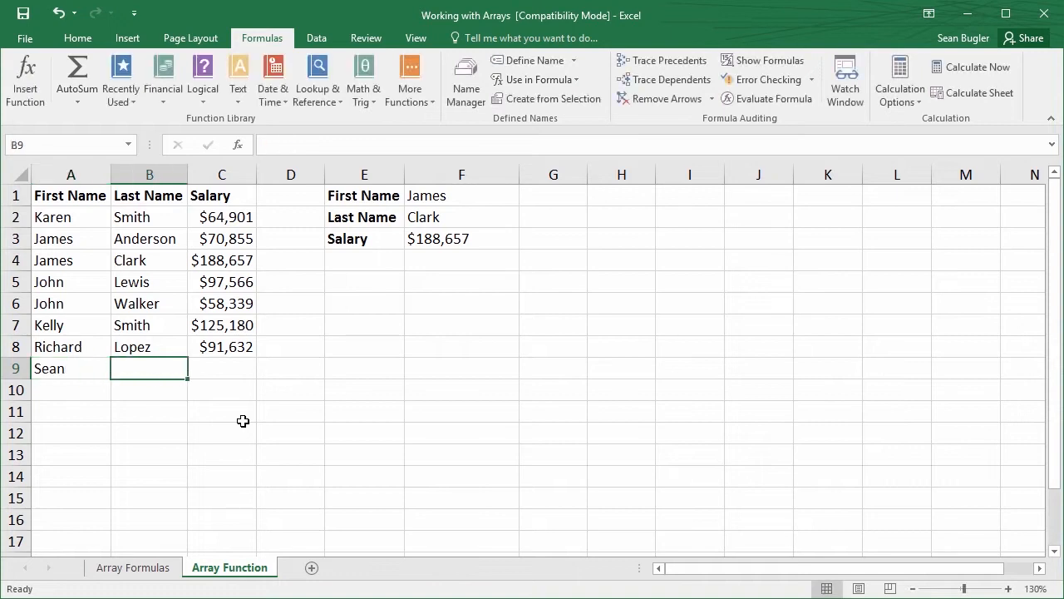
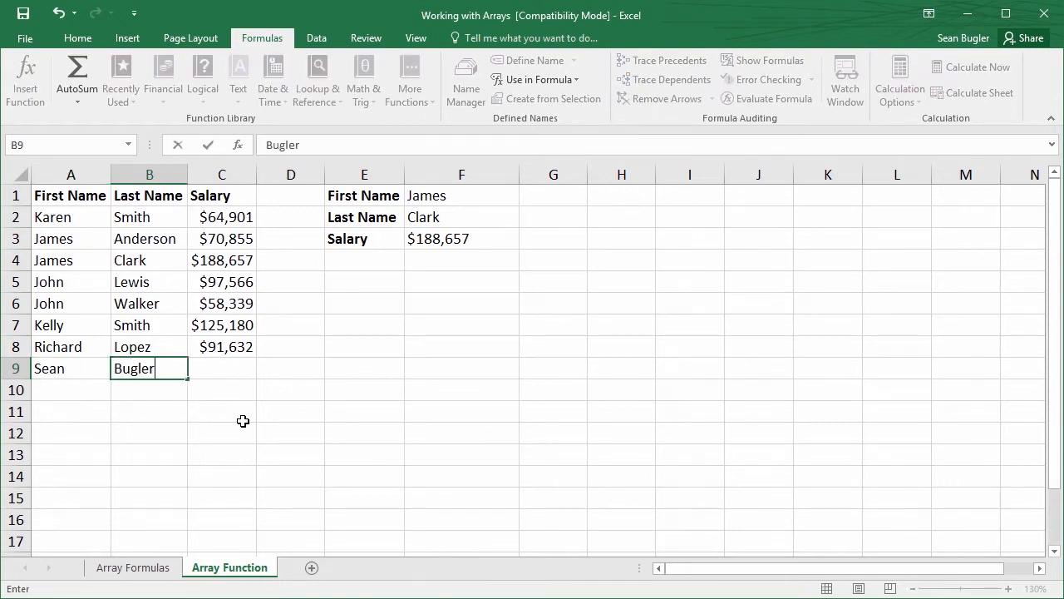
{"action": "key", "text": "Tab"}
{"action": "type", "text": "100000"}
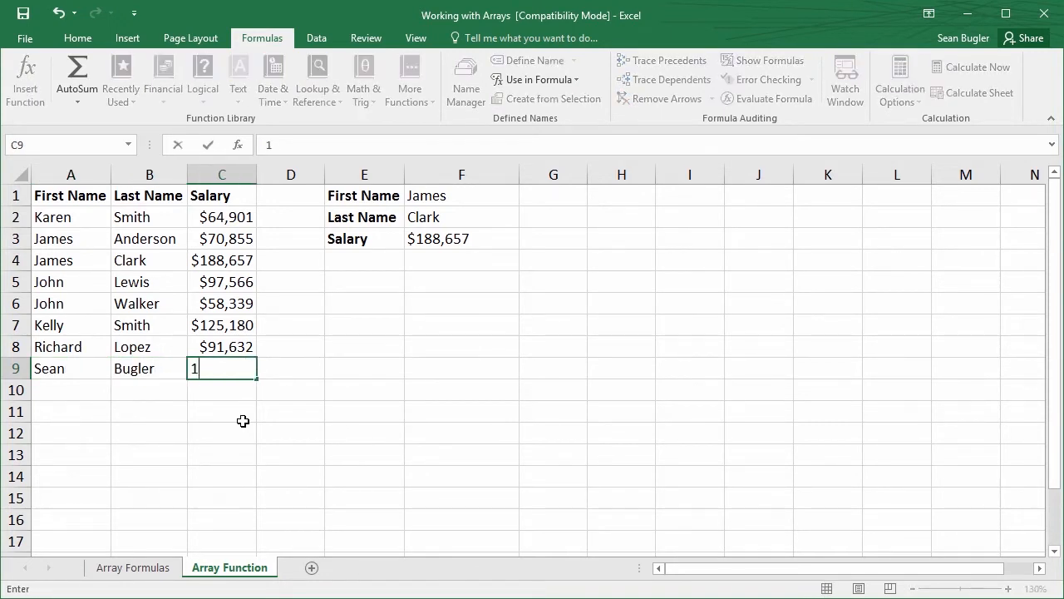
{"action": "key", "text": "Return"}
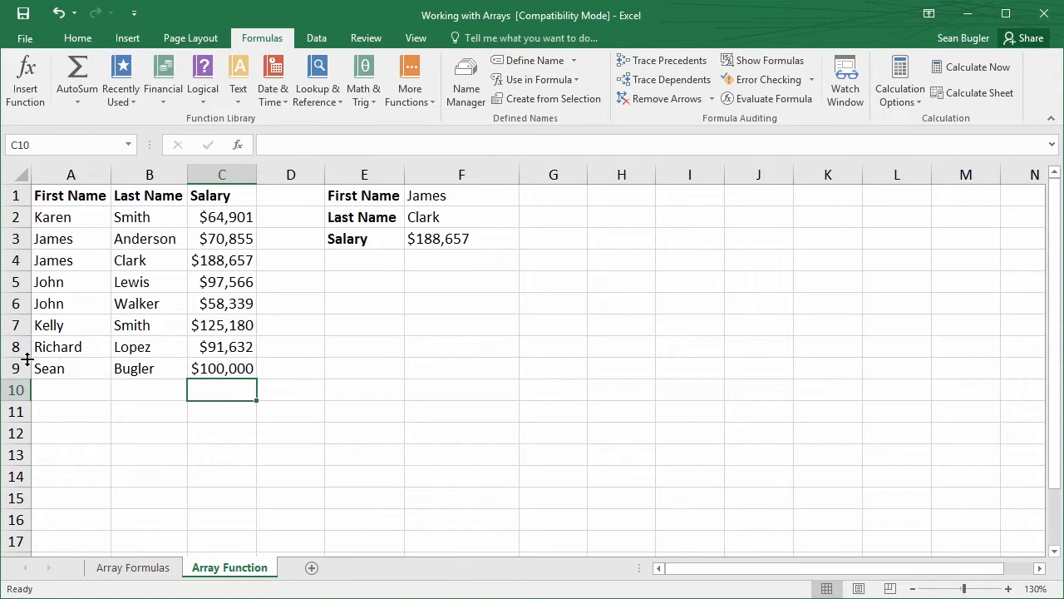
{"action": "left_click", "coordinate": [62, 368]}
{"action": "left_click_drag", "start_coordinate": [62, 368], "coordinate": [238, 379]}
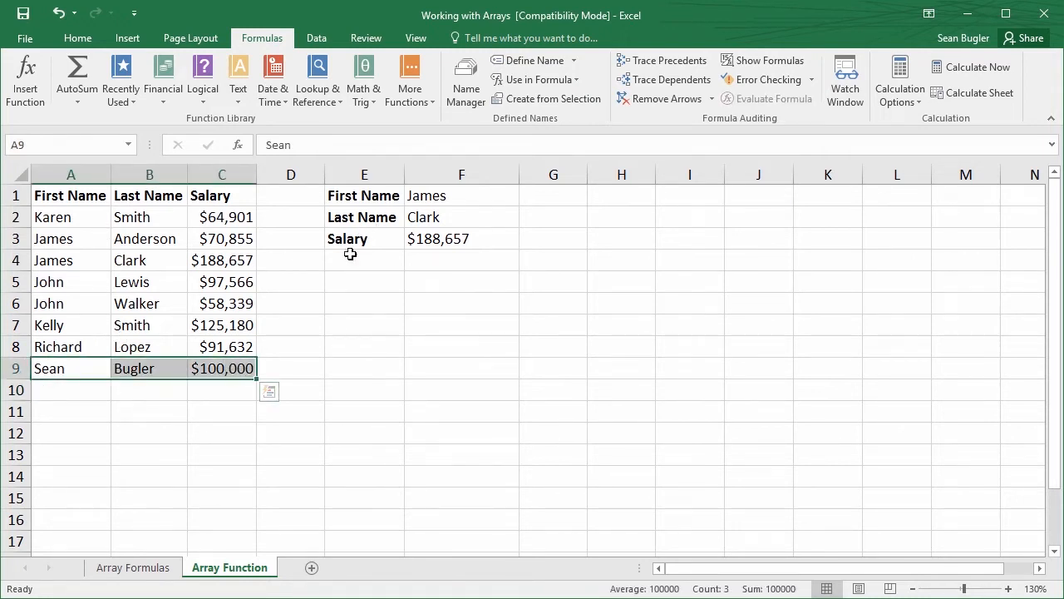
{"action": "left_click", "coordinate": [292, 301]}
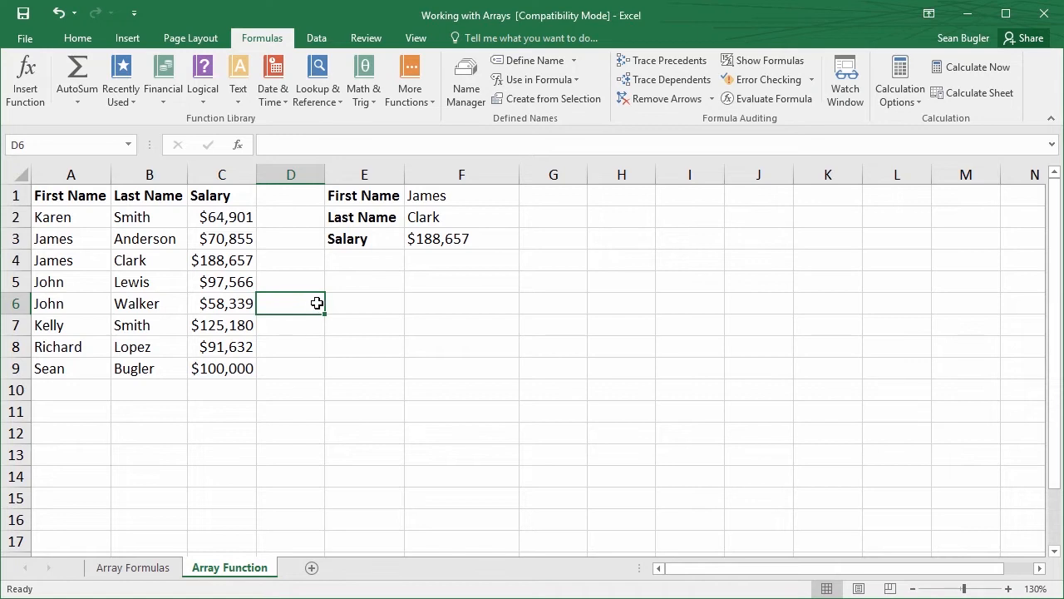
Set the lookup first name in F1 and last name in F2 to those of the employee in row 9
{"action": "left_click", "coordinate": [437, 197]}
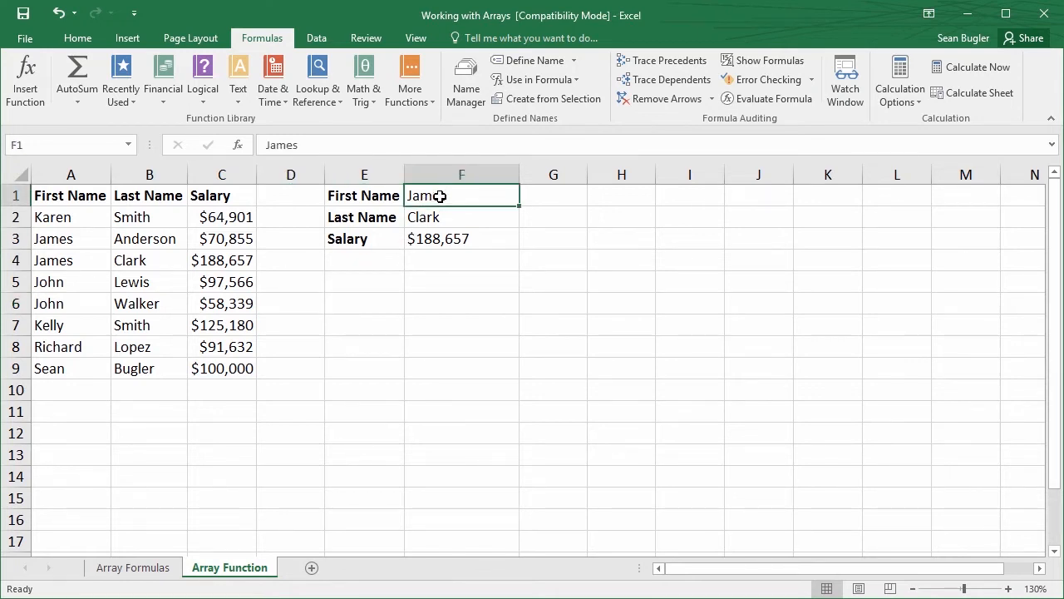
{"action": "key", "text": "Return"}
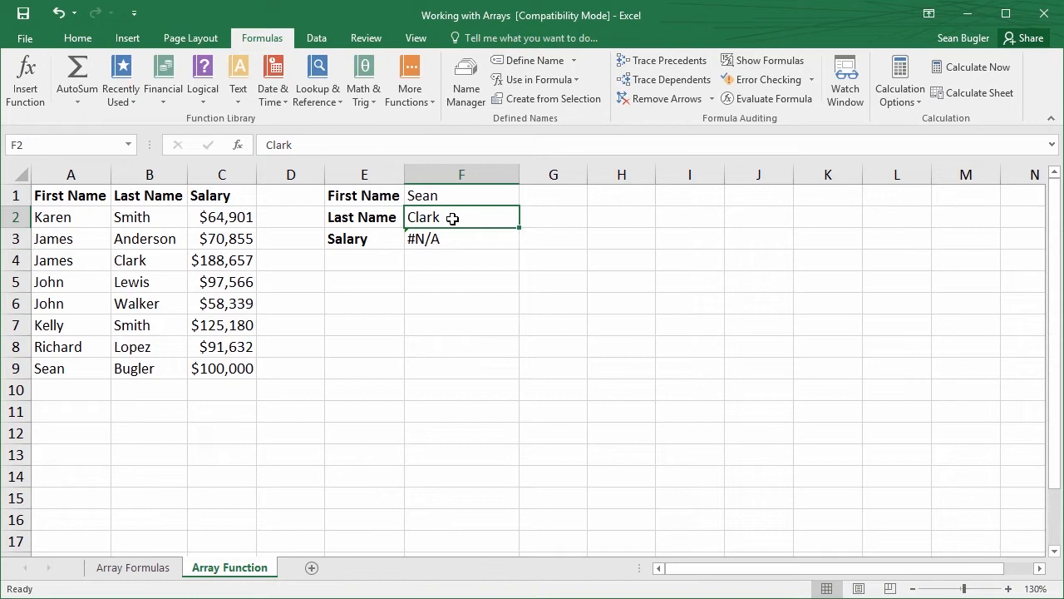
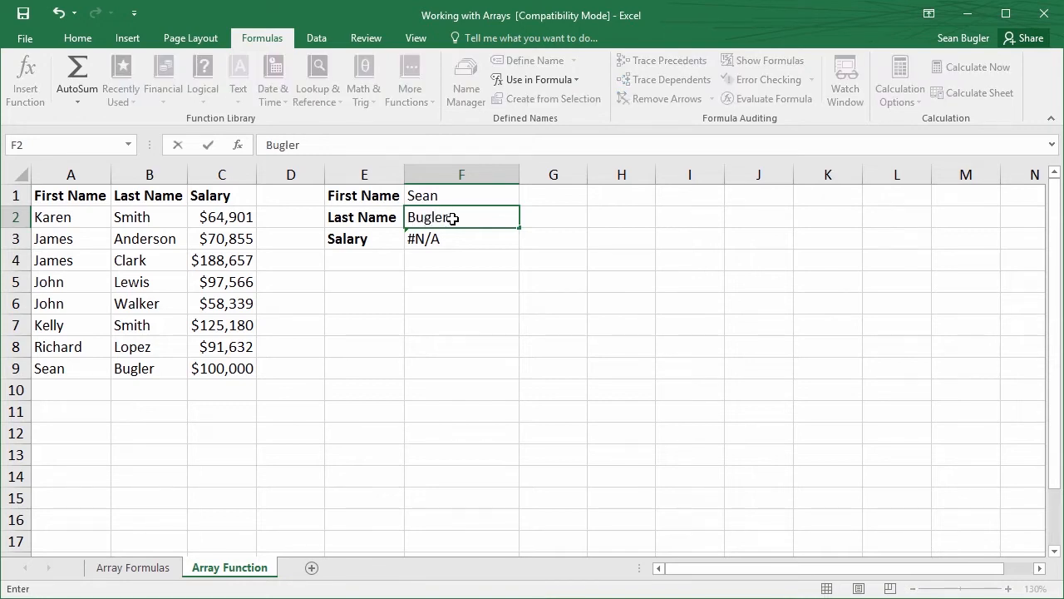
{"action": "key", "text": "Return"}
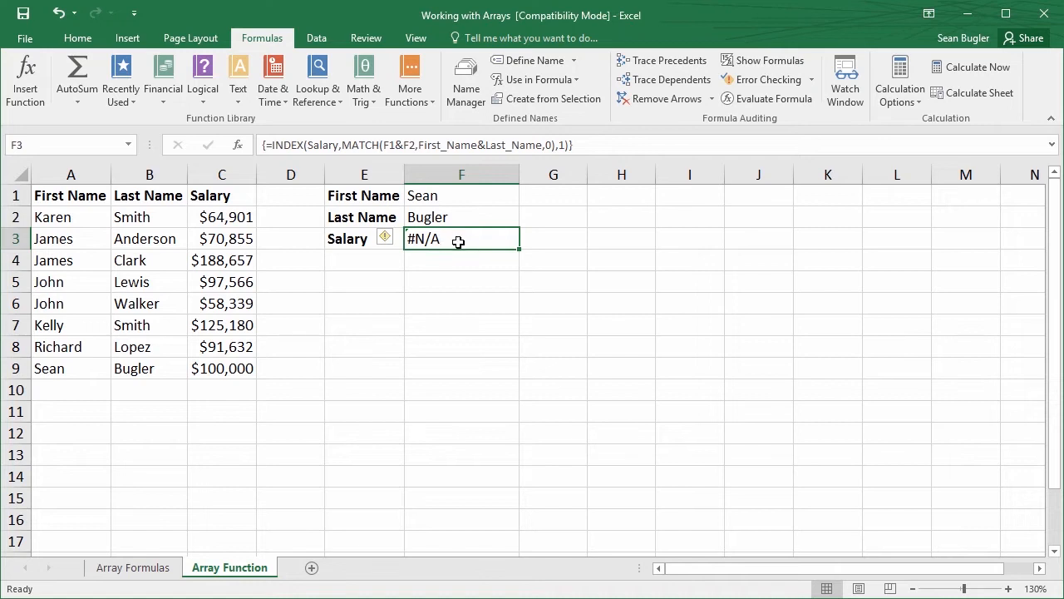
Check which cells the names First_Name, Last_Name and Salary refer to, and compare them with the record in A9:C9
{"action": "left_click", "coordinate": [463, 273]}
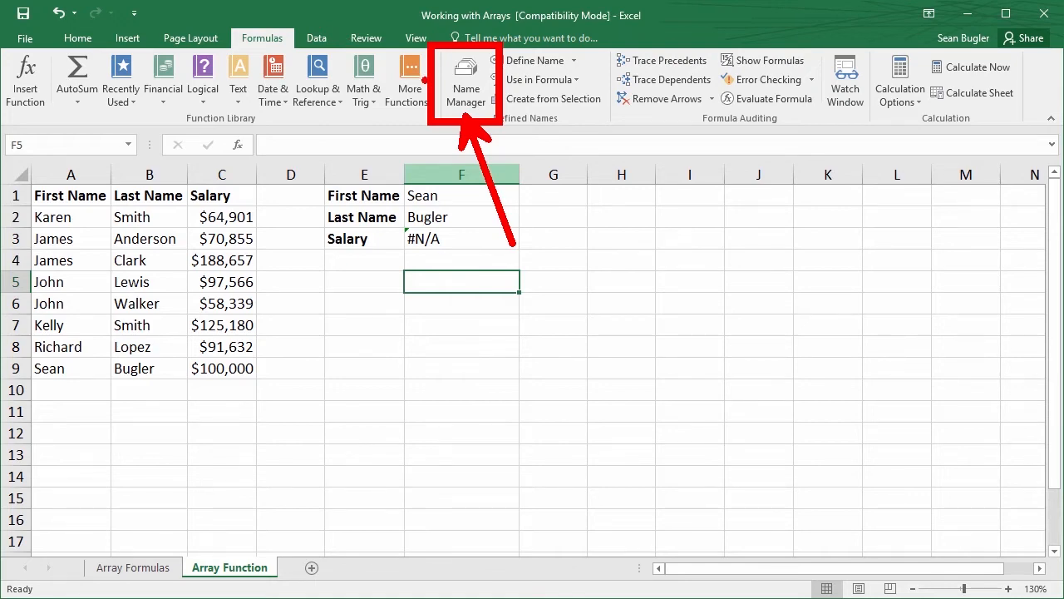
{"action": "left_click", "coordinate": [466, 84]}
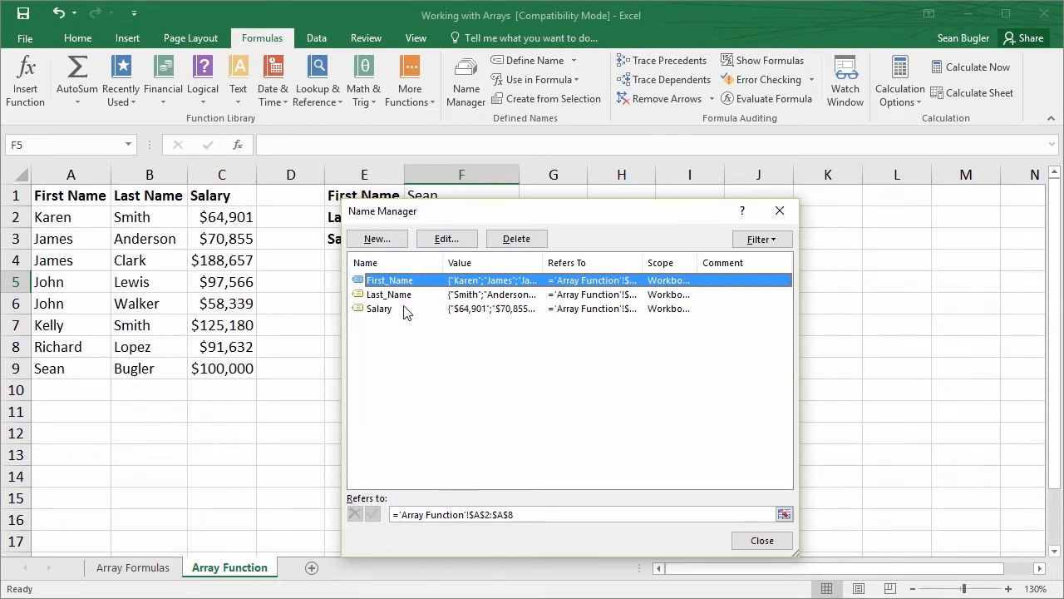
{"action": "left_click_drag", "start_coordinate": [552, 213], "coordinate": [559, 135]}
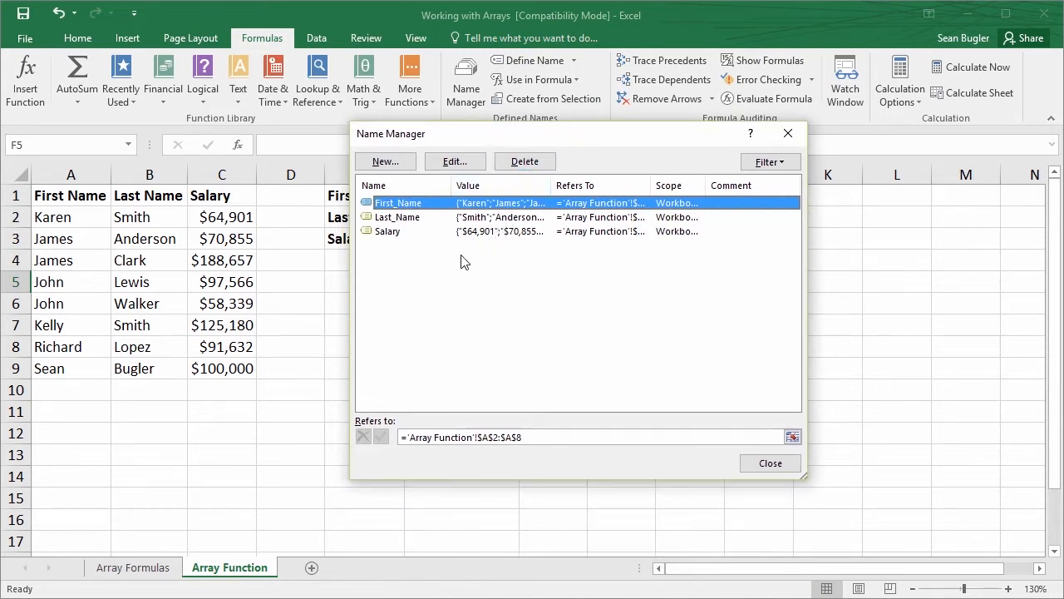
{"action": "left_click", "coordinate": [545, 435]}
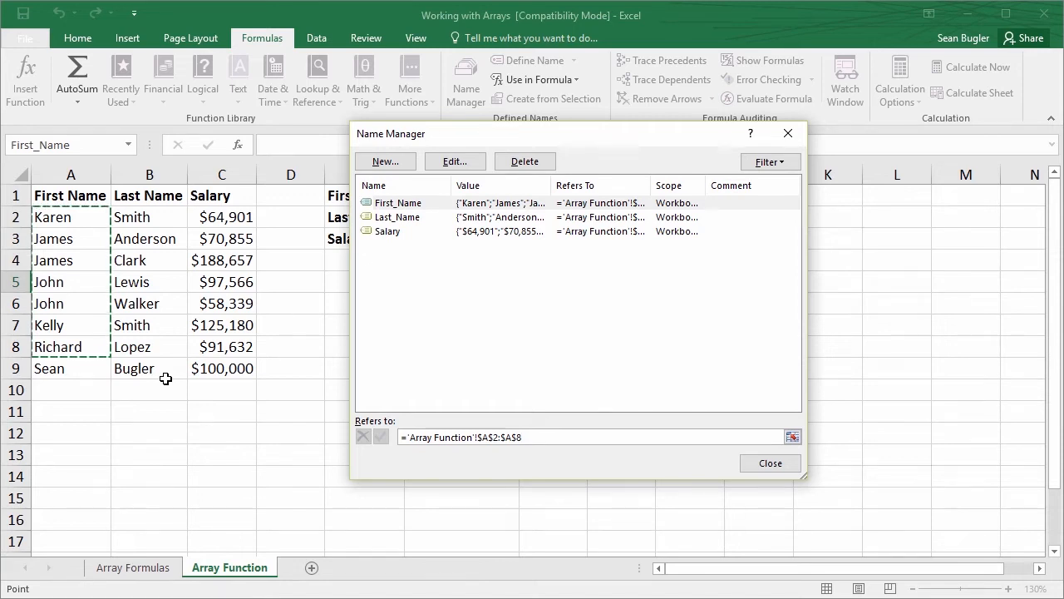
{"action": "left_click", "coordinate": [416, 218]}
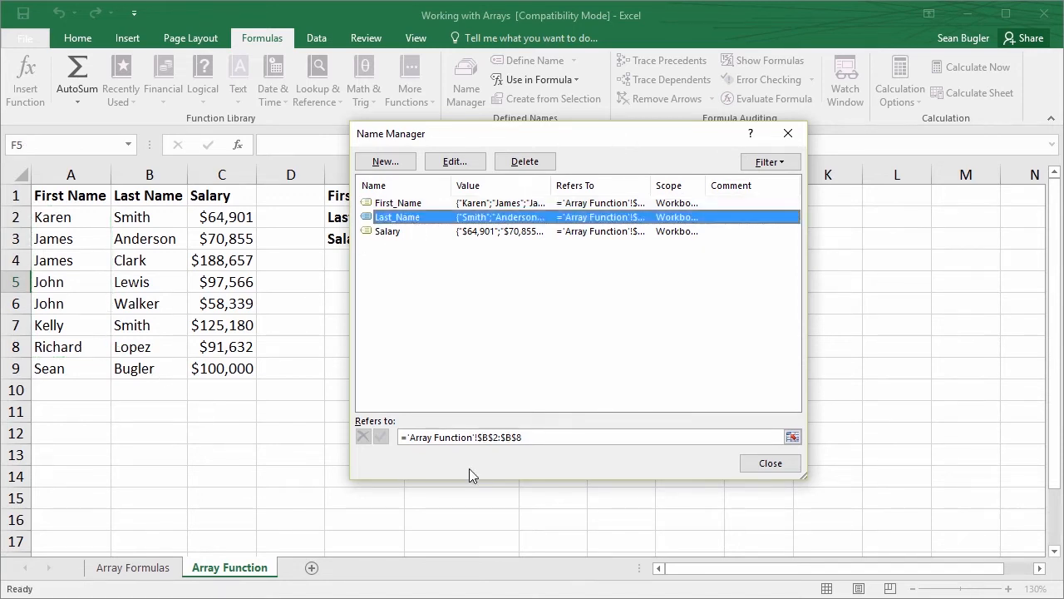
{"action": "left_click", "coordinate": [541, 437]}
{"action": "left_click", "coordinate": [476, 232]}
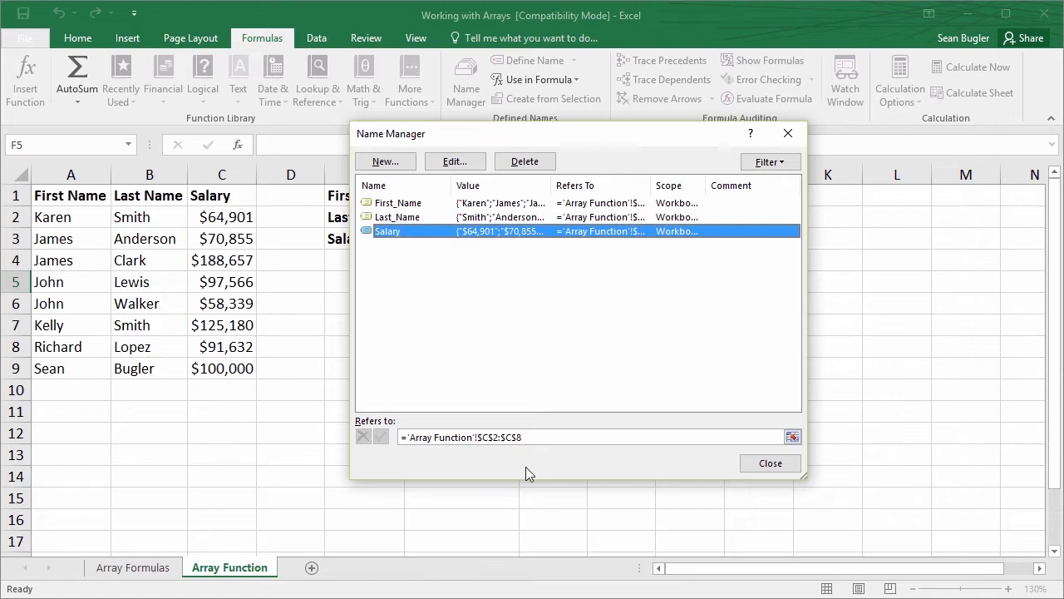
{"action": "left_click", "coordinate": [537, 438]}
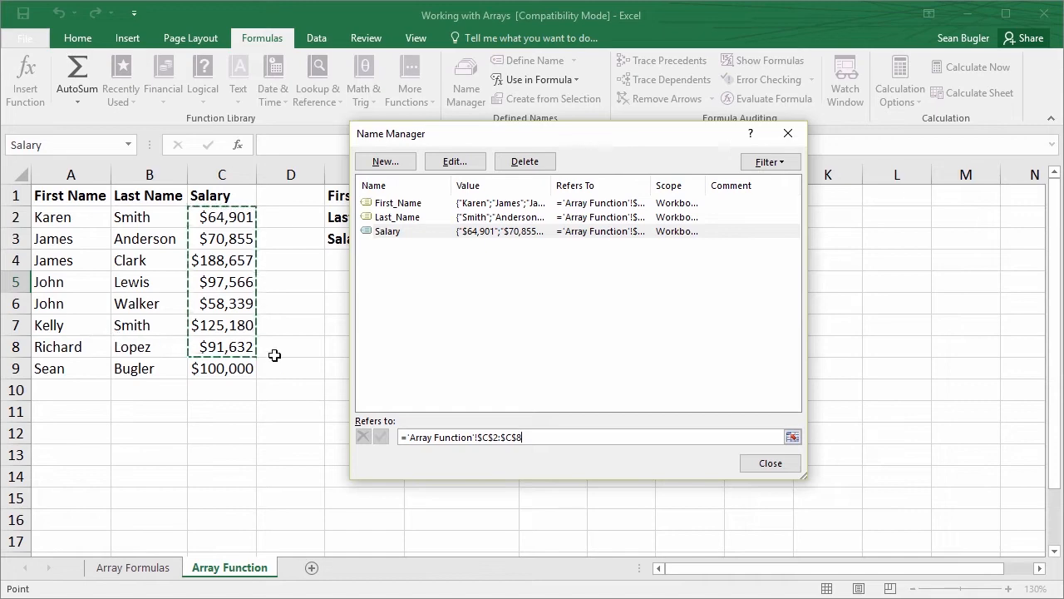
{"action": "left_click", "coordinate": [790, 134]}
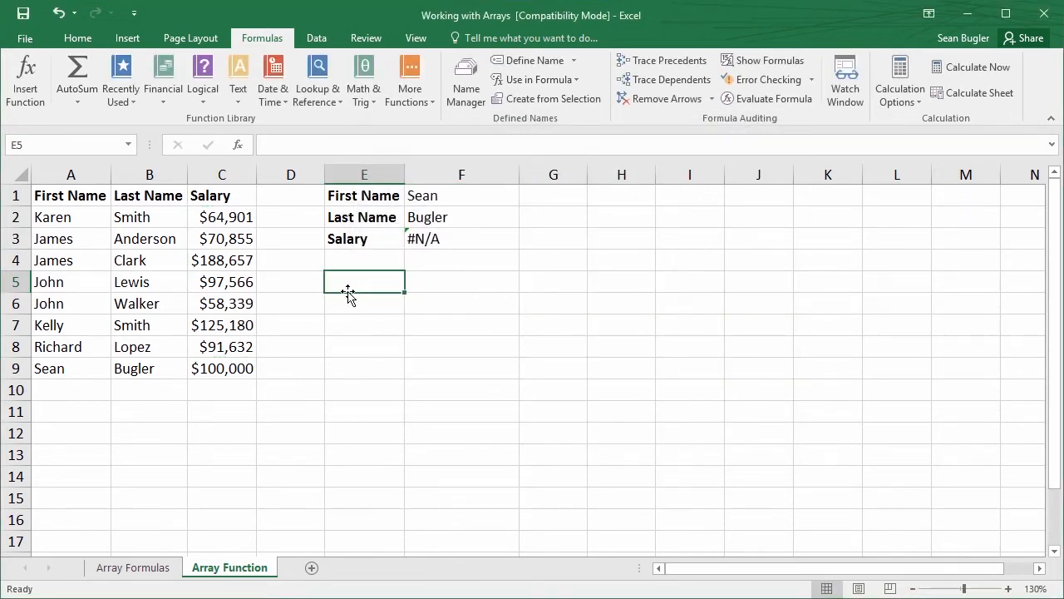
{"action": "left_click_drag", "start_coordinate": [66, 366], "coordinate": [208, 366]}
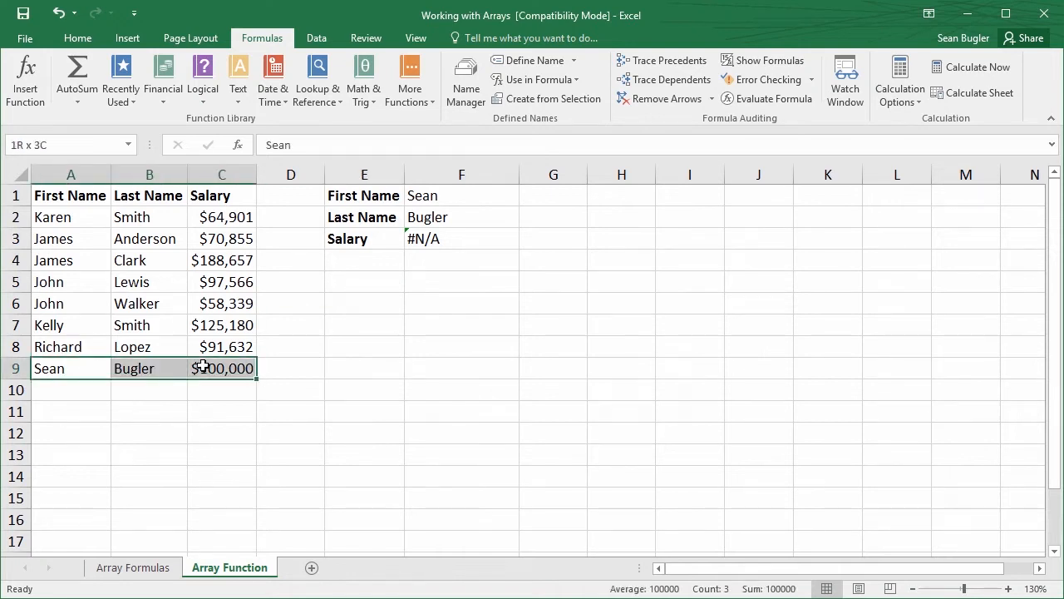
{"action": "left_click", "coordinate": [355, 306]}
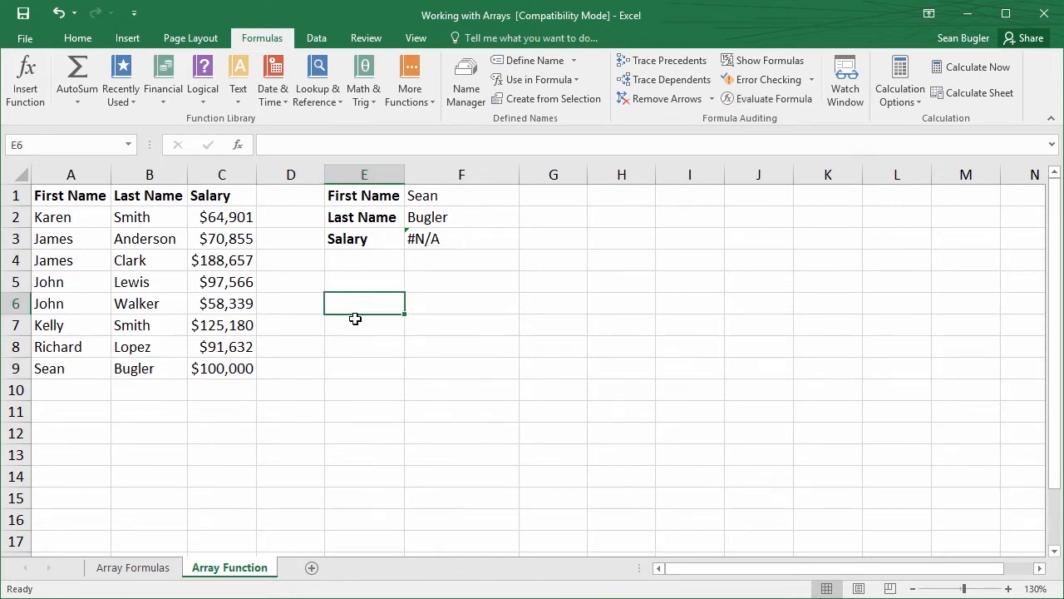
Find the OFFSET function and start it in cell E8, keeping the table visible beside its arguments
{"action": "left_click", "coordinate": [351, 342]}
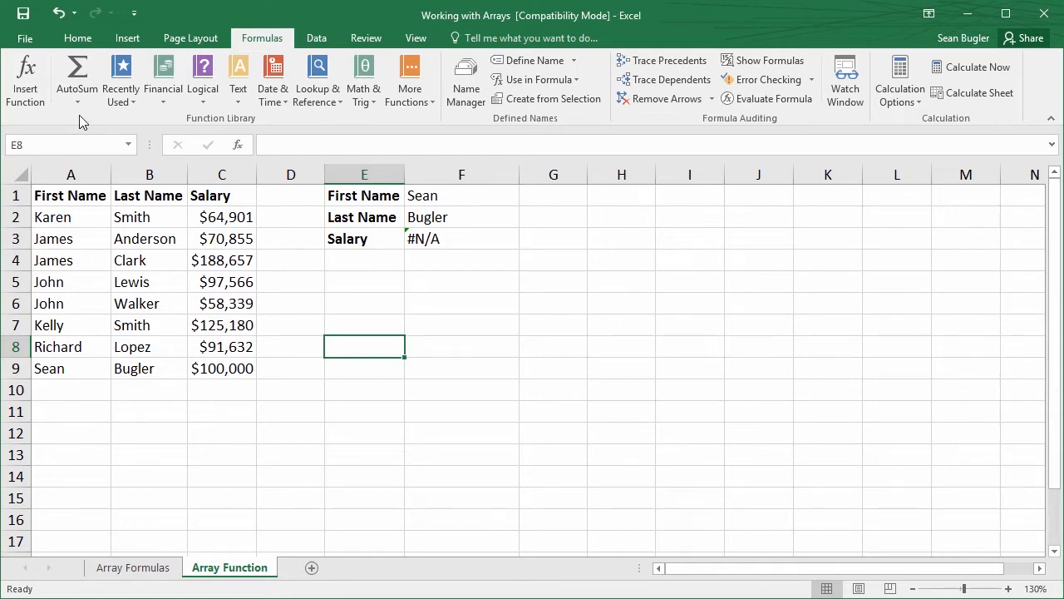
{"action": "left_click", "coordinate": [237, 148]}
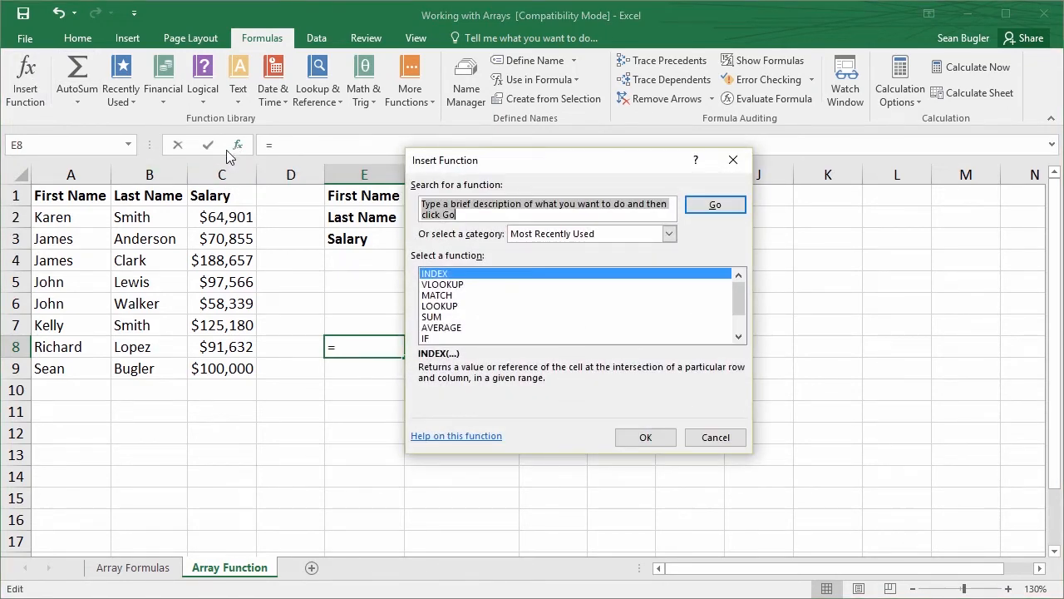
{"action": "type", "text": "offset"}
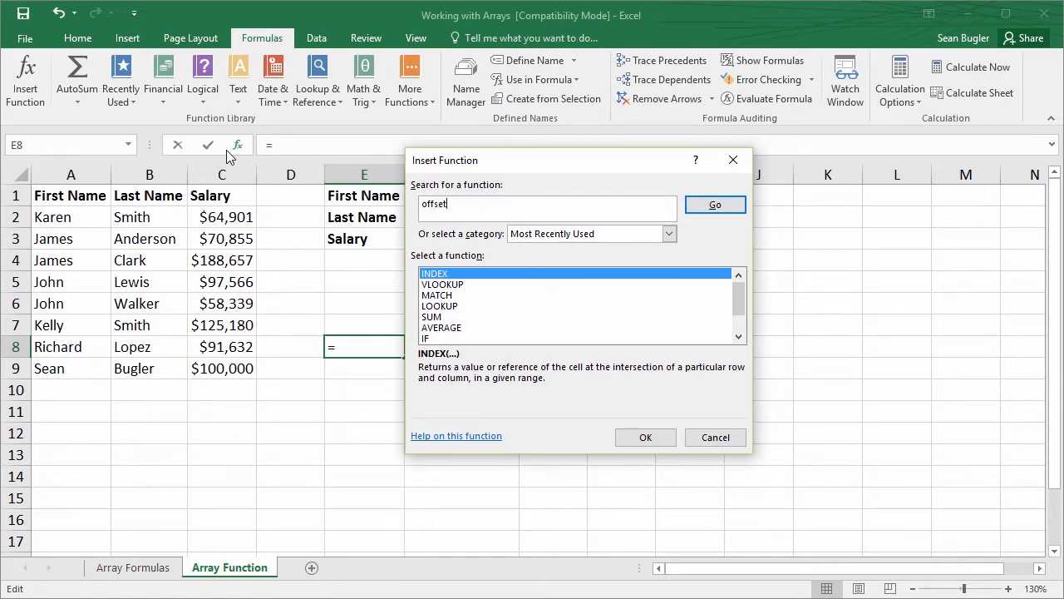
{"action": "key", "text": "Return"}
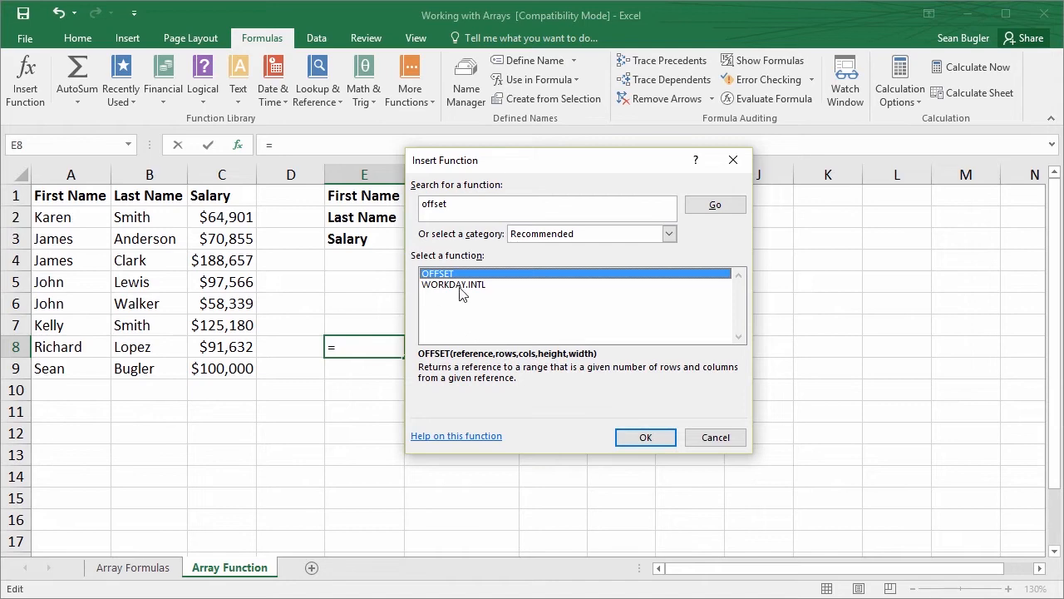
{"action": "left_click", "coordinate": [640, 438]}
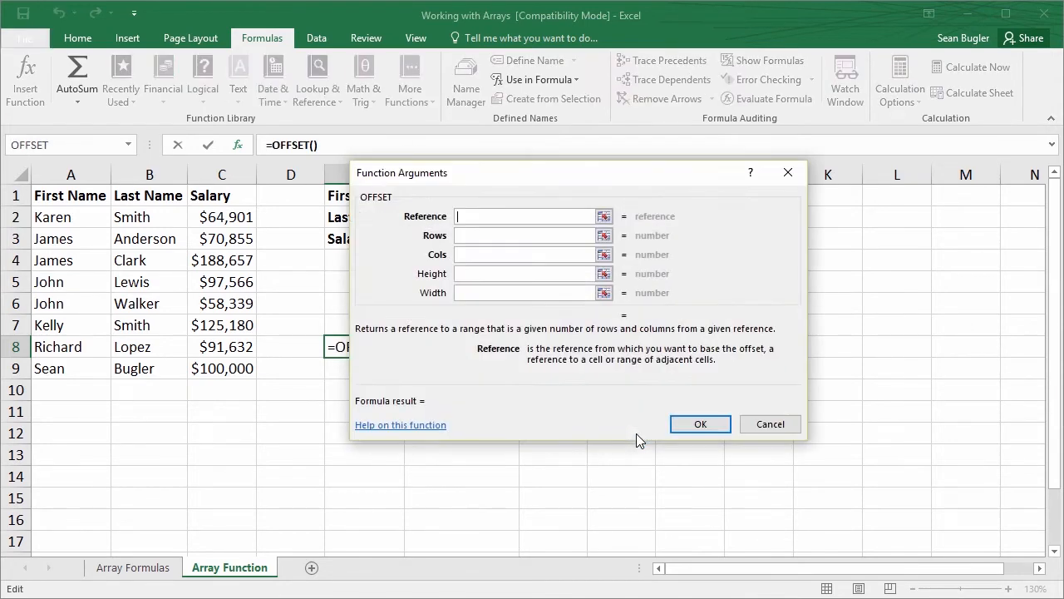
{"action": "left_click_drag", "start_coordinate": [464, 177], "coordinate": [527, 191]}
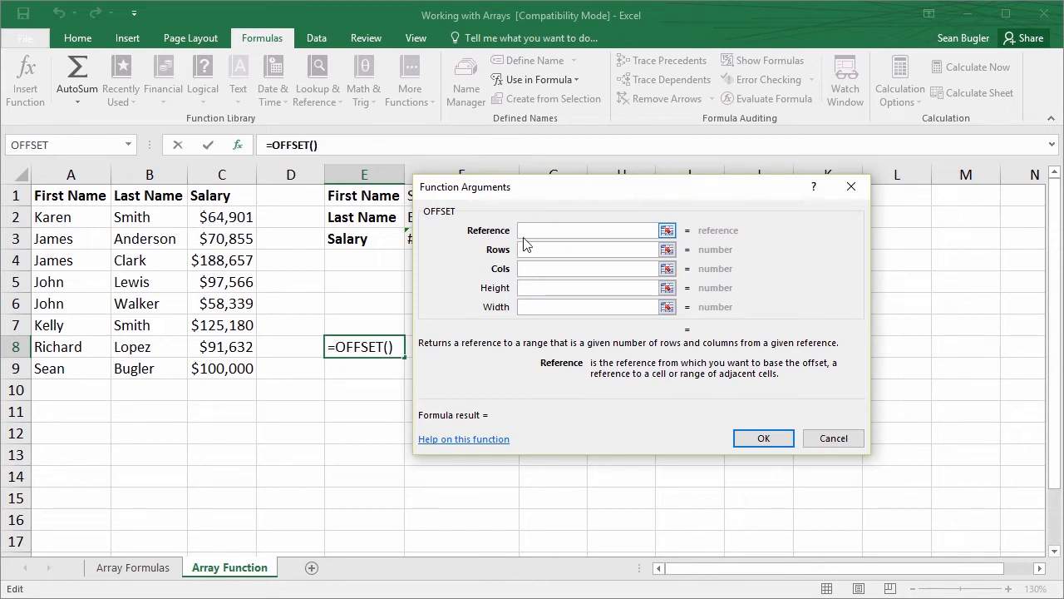
Set OFFSET's reference to $A$1, its rows to 1 and its columns to 0
{"action": "left_click", "coordinate": [69, 197]}
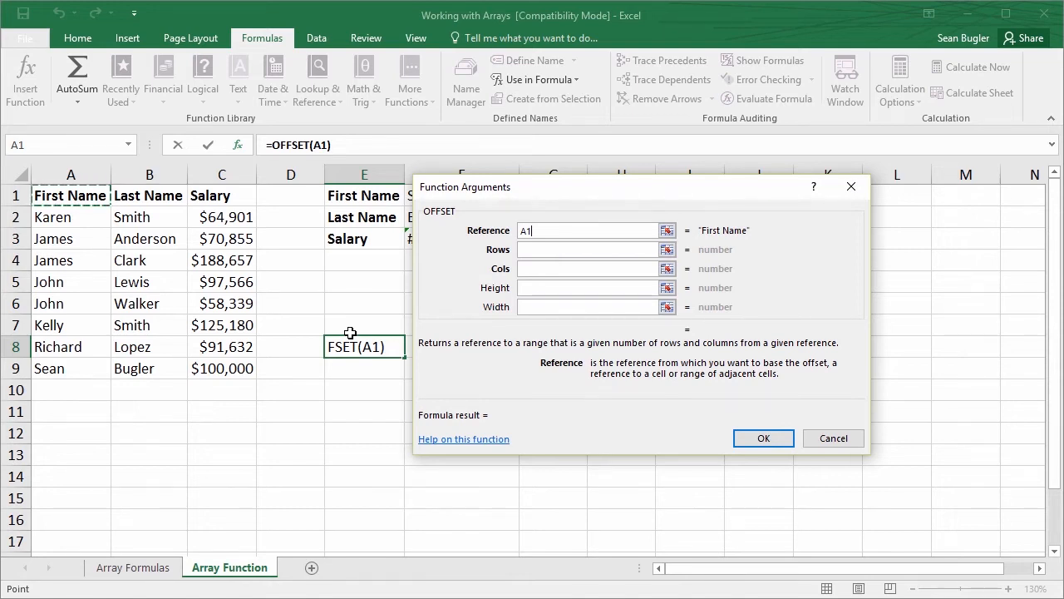
{"action": "key", "text": "F4"}
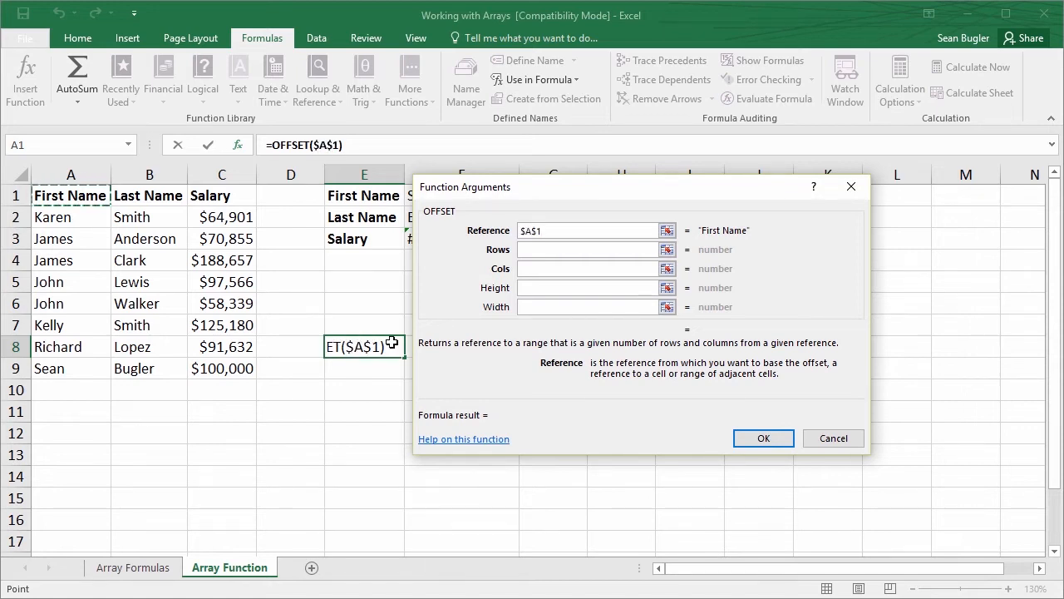
{"action": "left_click", "coordinate": [535, 249]}
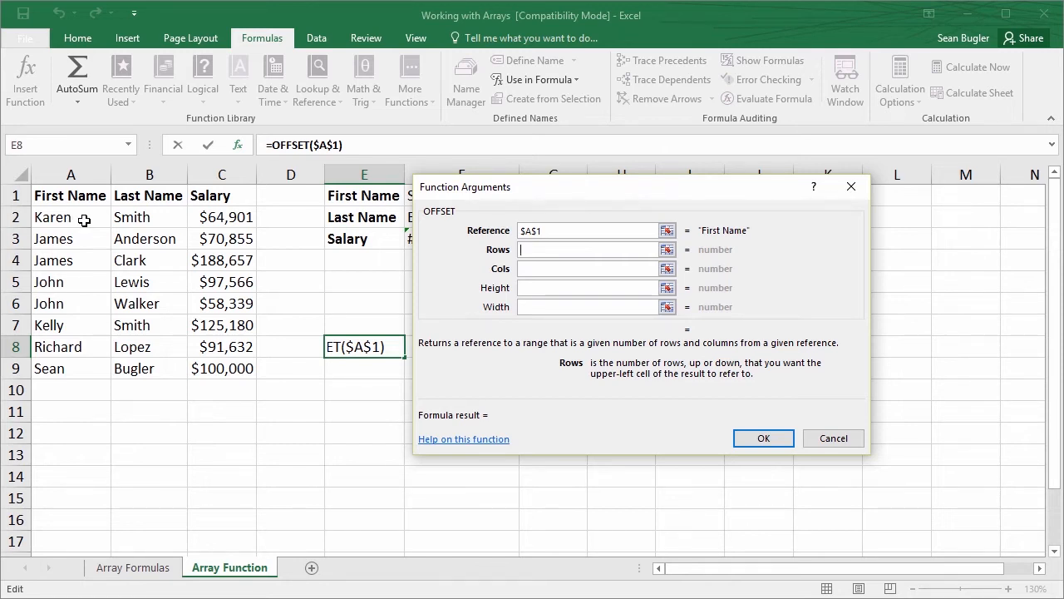
{"action": "type", "text": "1"}
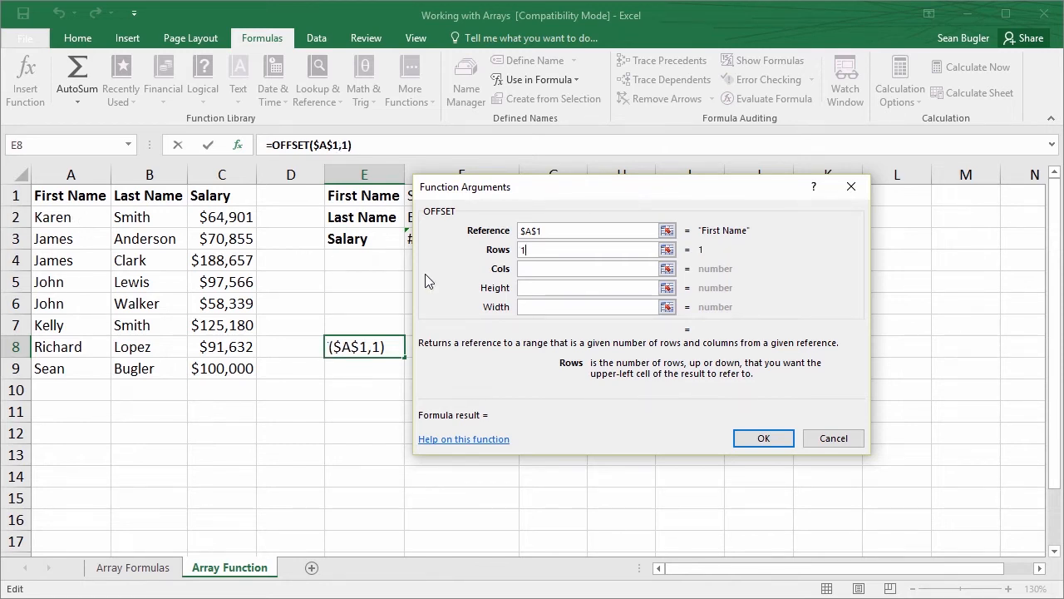
{"action": "left_click", "coordinate": [529, 267]}
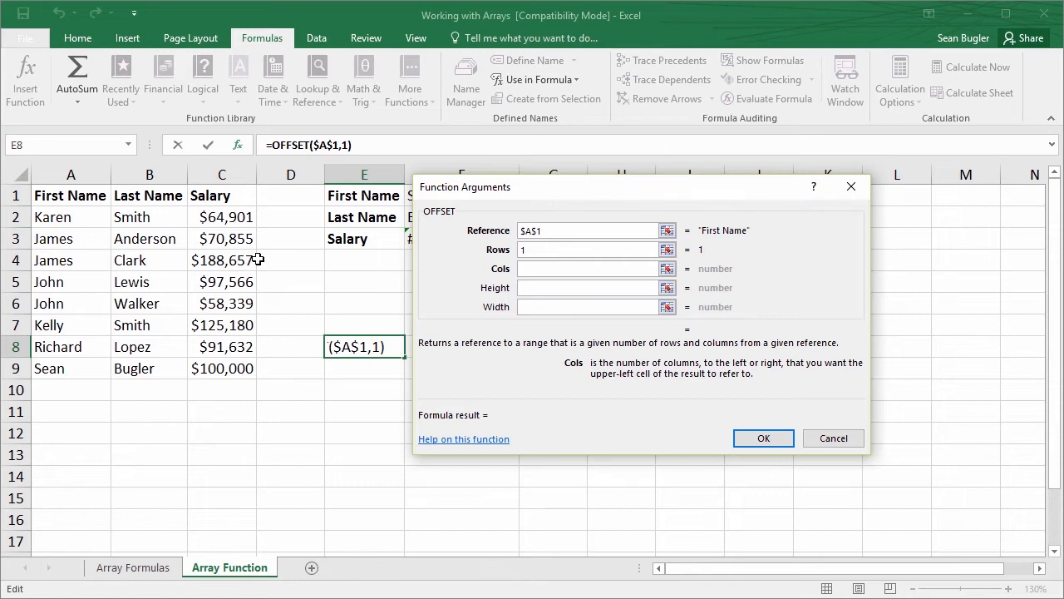
{"action": "type", "text": "0"}
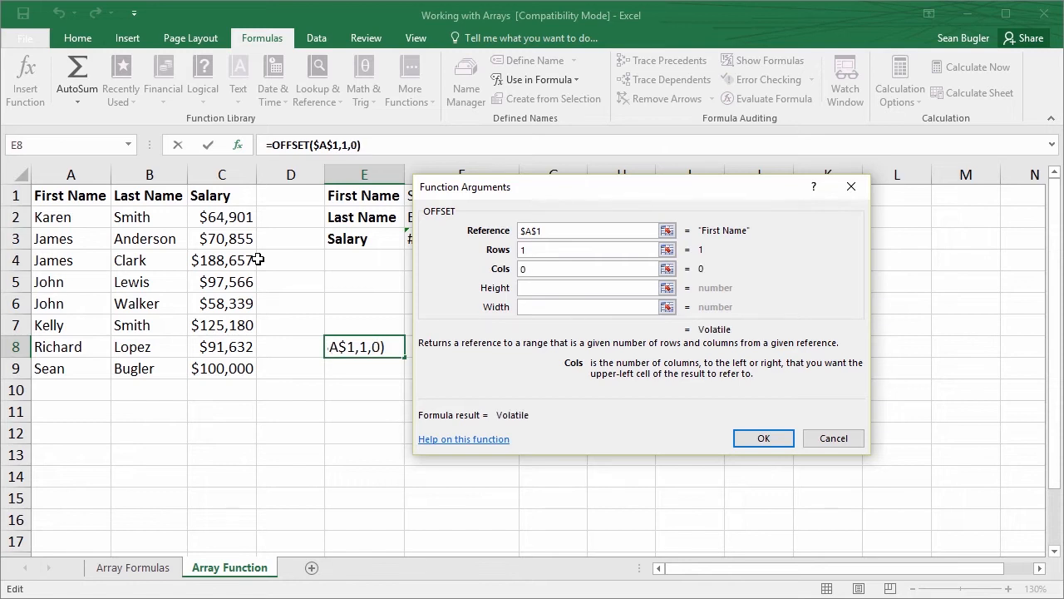
{"action": "key", "text": "Tab"}
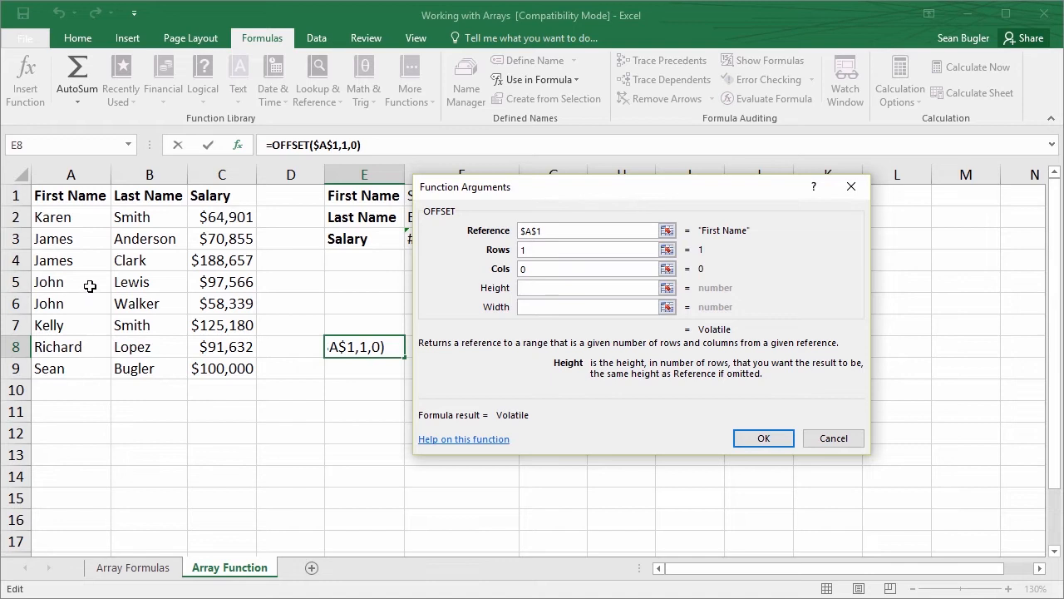
{"action": "left_click_drag", "start_coordinate": [113, 203], "coordinate": [27, 386]}
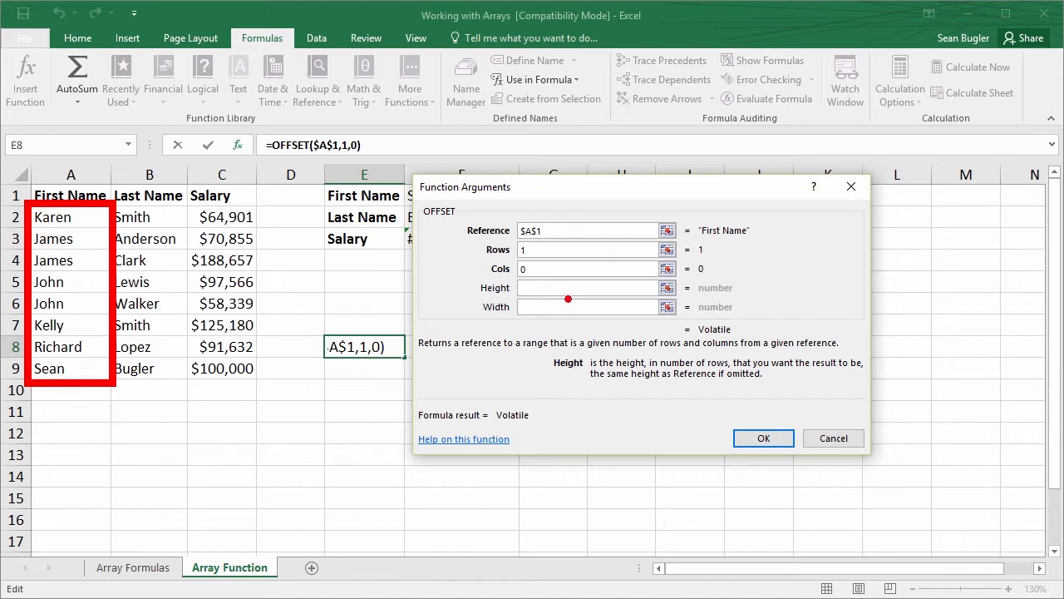
{"action": "mouse_move", "coordinate": [520, 298]}
{"action": "left_mouse_down"}
{"action": "mouse_move", "coordinate": [483, 333]}
{"action": "mouse_move", "coordinate": [472, 366]}
{"action": "left_mouse_up"}
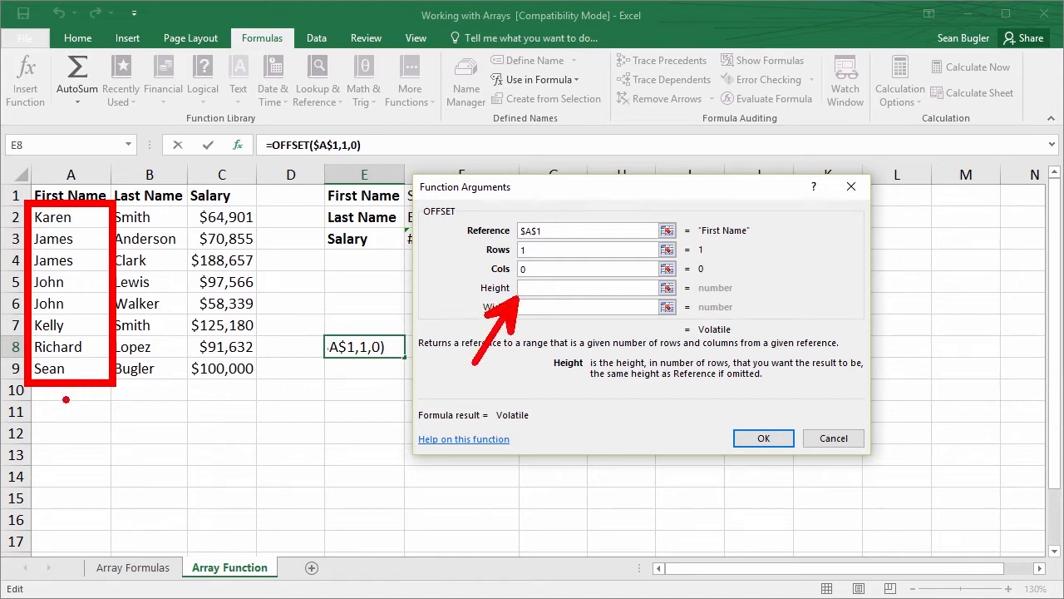
{"action": "left_click_drag", "start_coordinate": [67, 399], "coordinate": [178, 505]}
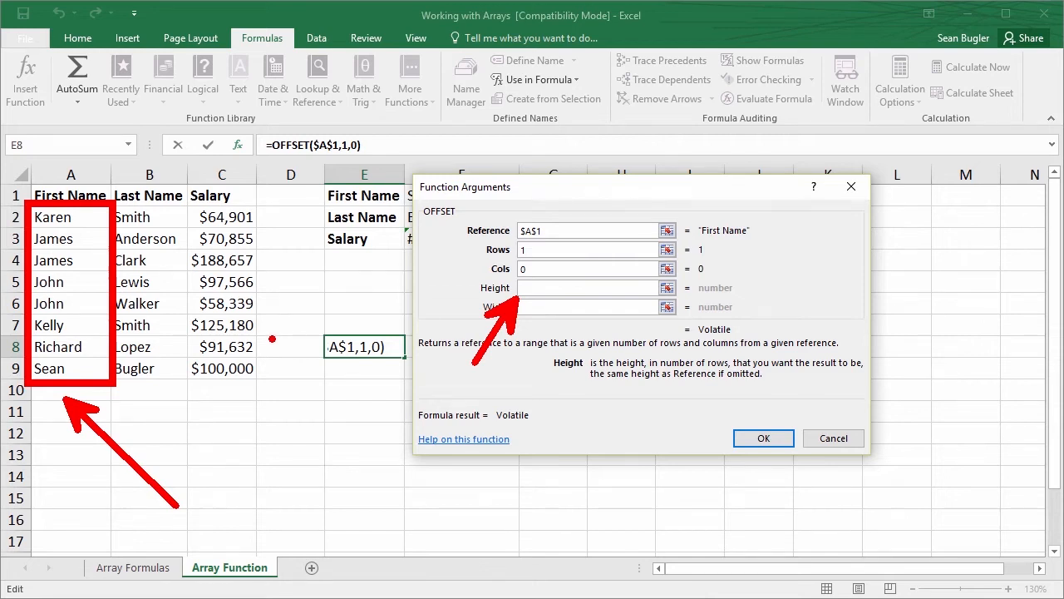
{"action": "key", "text": "Escape"}
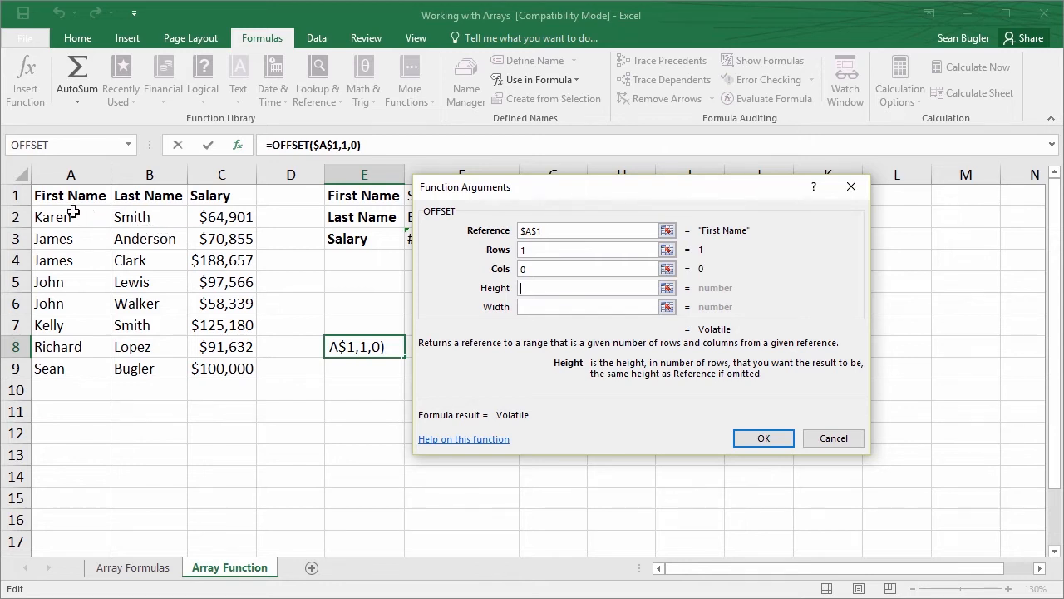
Set OFFSET's height to counta($A:$A), using an absolute reference to the whole of column A
{"action": "type", "text": "counta("}
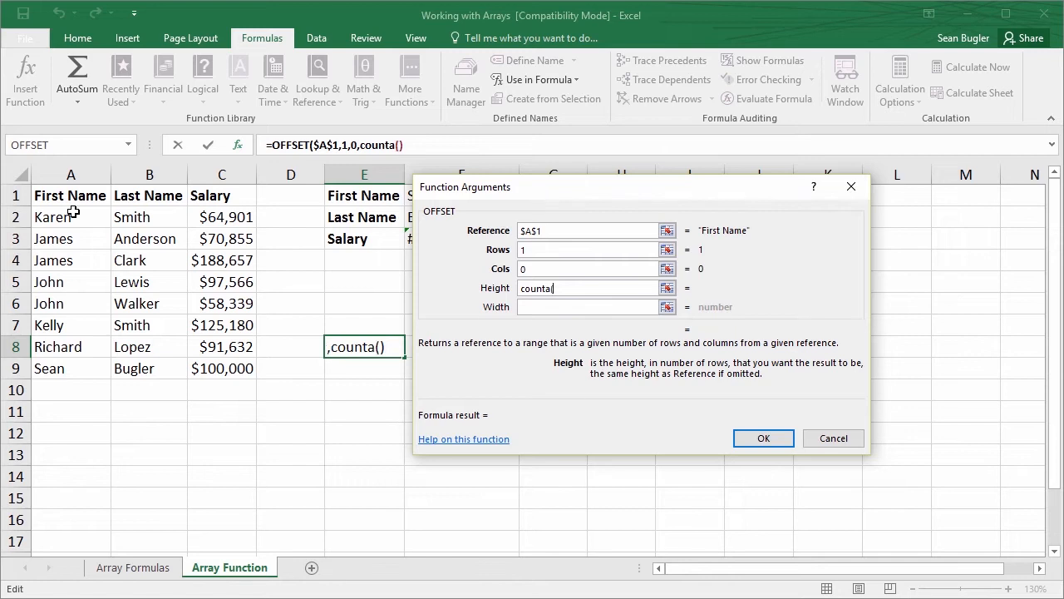
{"action": "key", "text": "BackSpace"}
{"action": "left_click", "coordinate": [81, 174]}
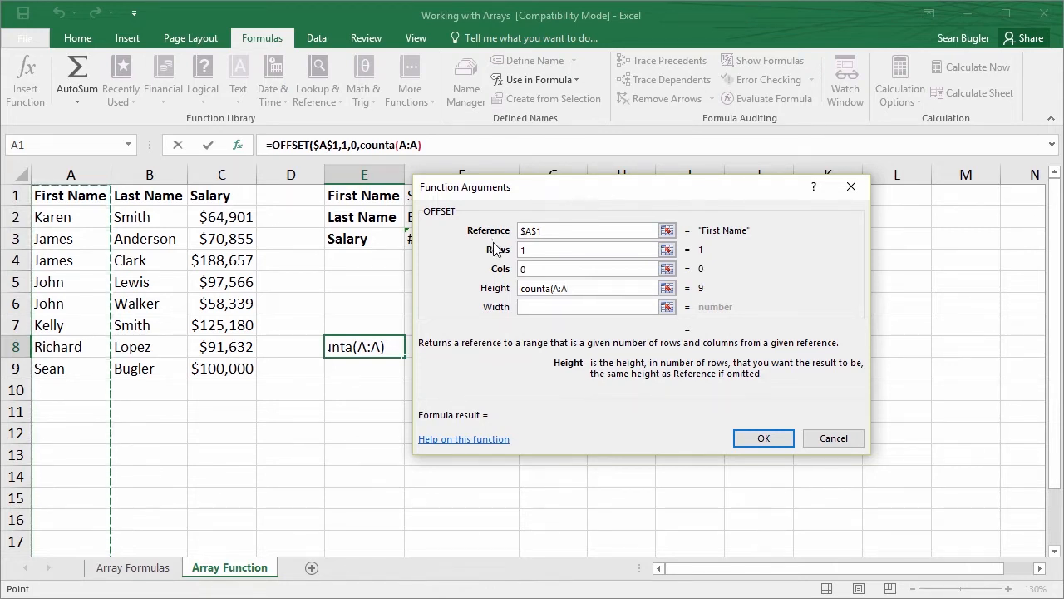
{"action": "key", "text": "F4"}
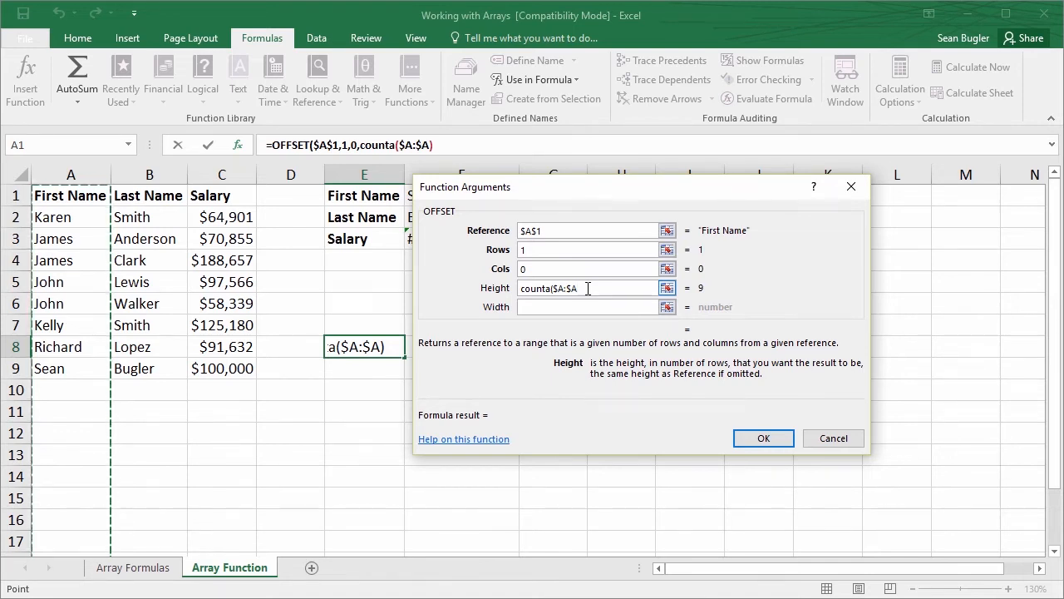
{"action": "type", "text": ")"}
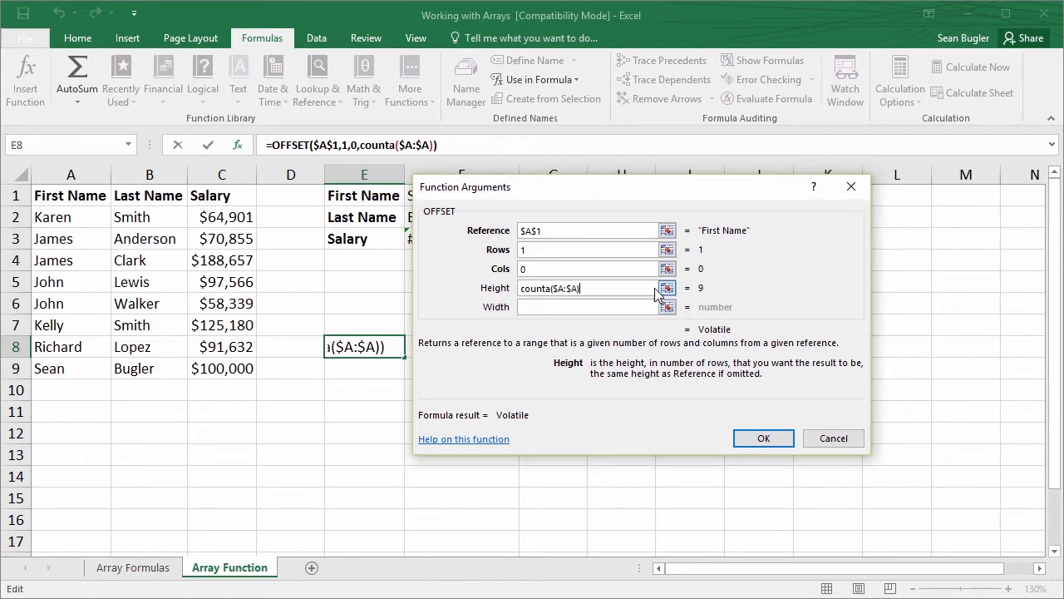
Set OFFSET's height to counta($A:$A)-1 and its width to 1, and enter the formula in E8
{"action": "left_click", "coordinate": [567, 232]}
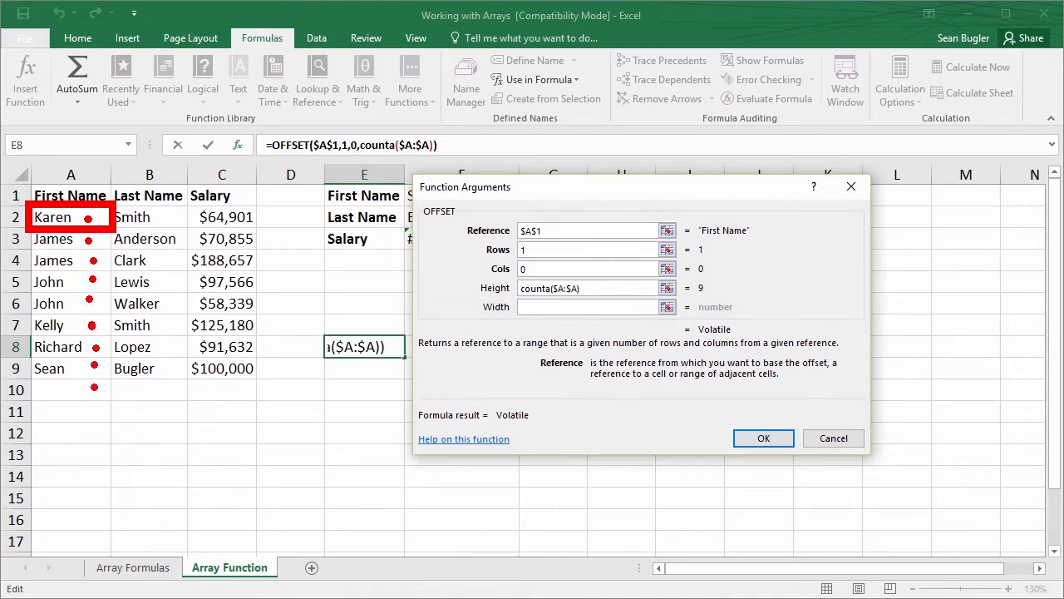
{"action": "mouse_move", "coordinate": [101, 386]}
{"action": "left_mouse_down"}
{"action": "mouse_move", "coordinate": [42, 388]}
{"action": "mouse_move", "coordinate": [90, 400]}
{"action": "mouse_move", "coordinate": [58, 394]}
{"action": "mouse_move", "coordinate": [51, 379]}
{"action": "left_mouse_up"}
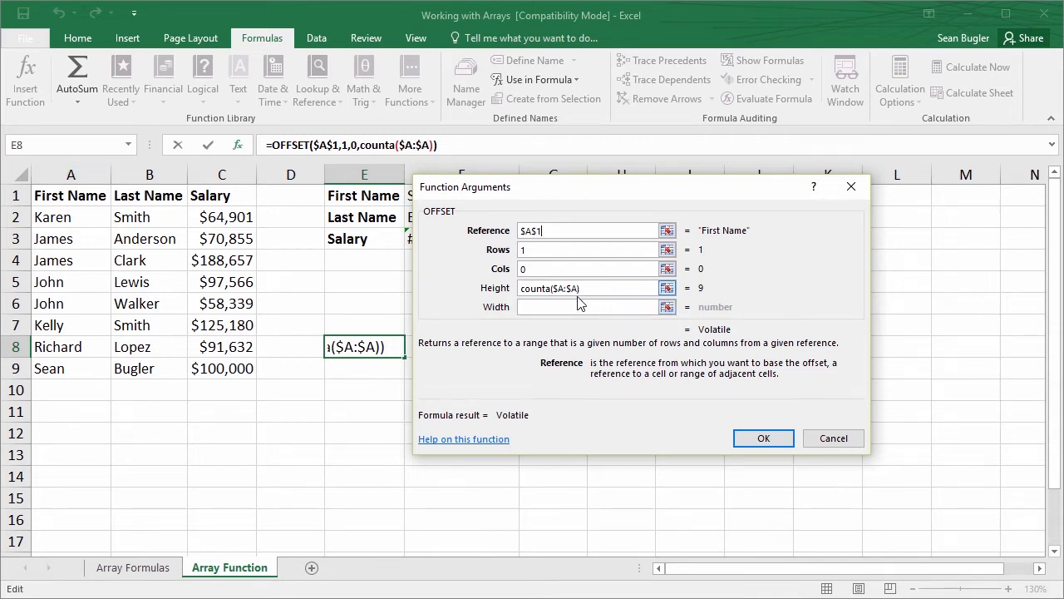
{"action": "left_click", "coordinate": [632, 286]}
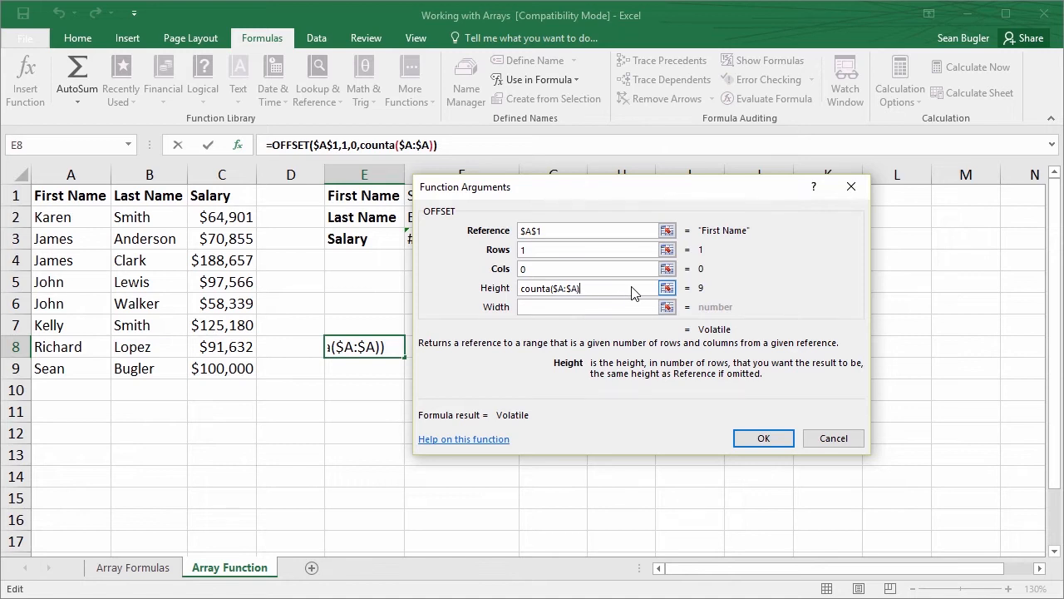
{"action": "type", "text": "-1"}
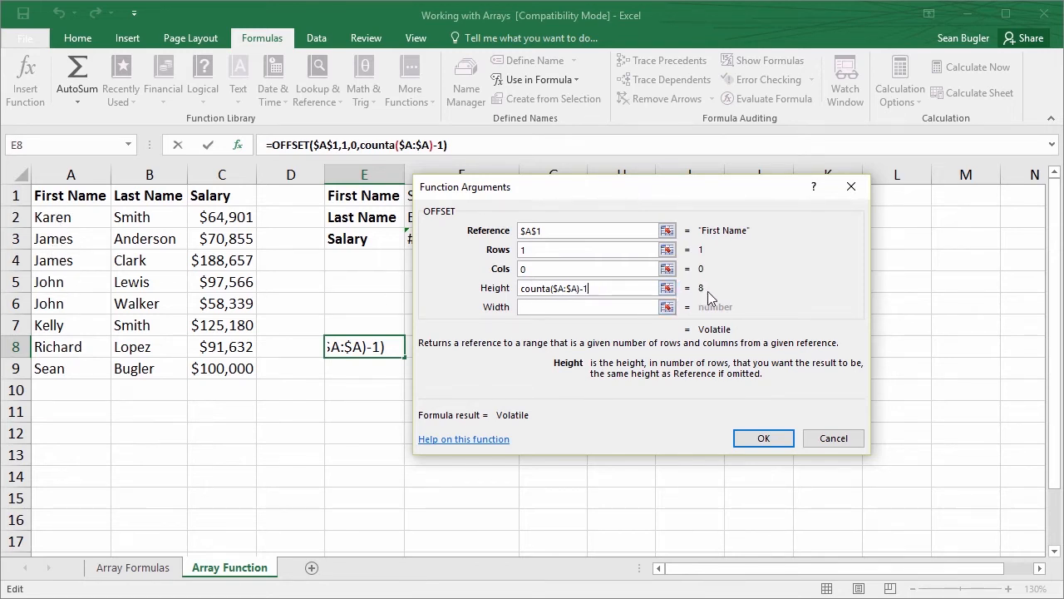
{"action": "left_click", "coordinate": [540, 309]}
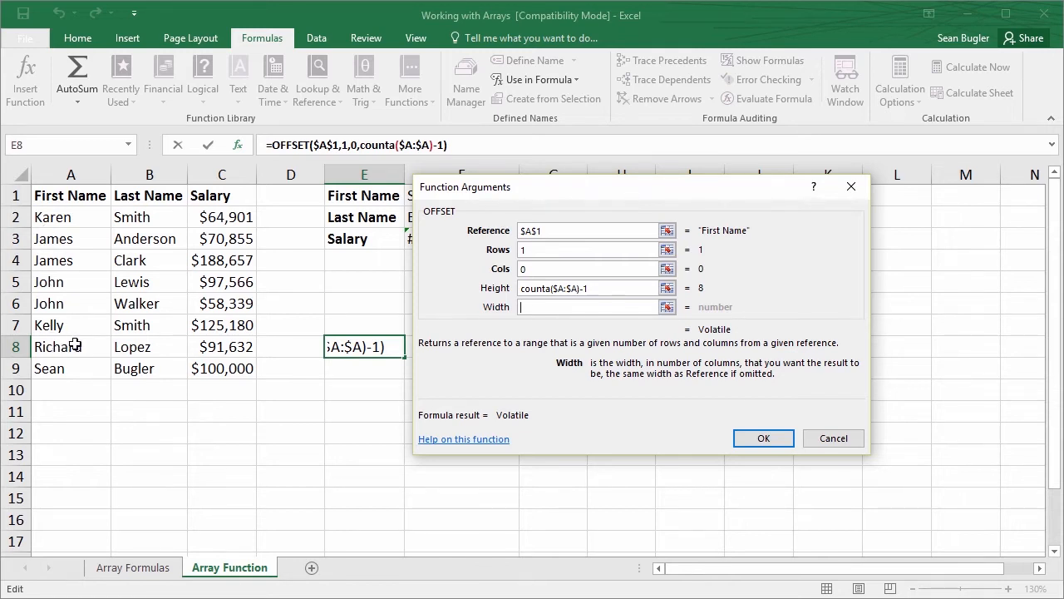
{"action": "type", "text": "1"}
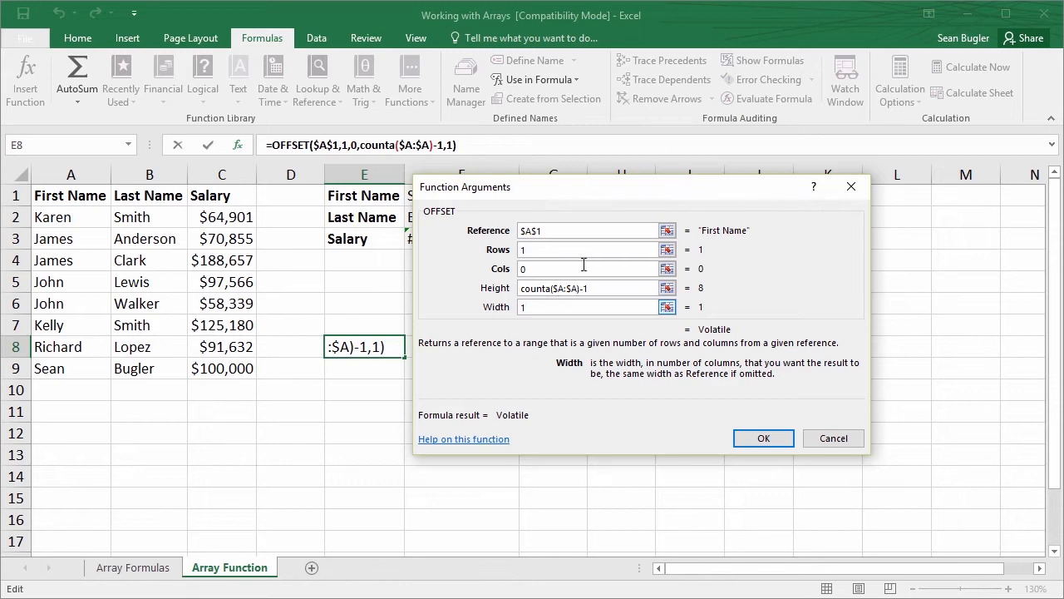
{"action": "left_click", "coordinate": [763, 439]}
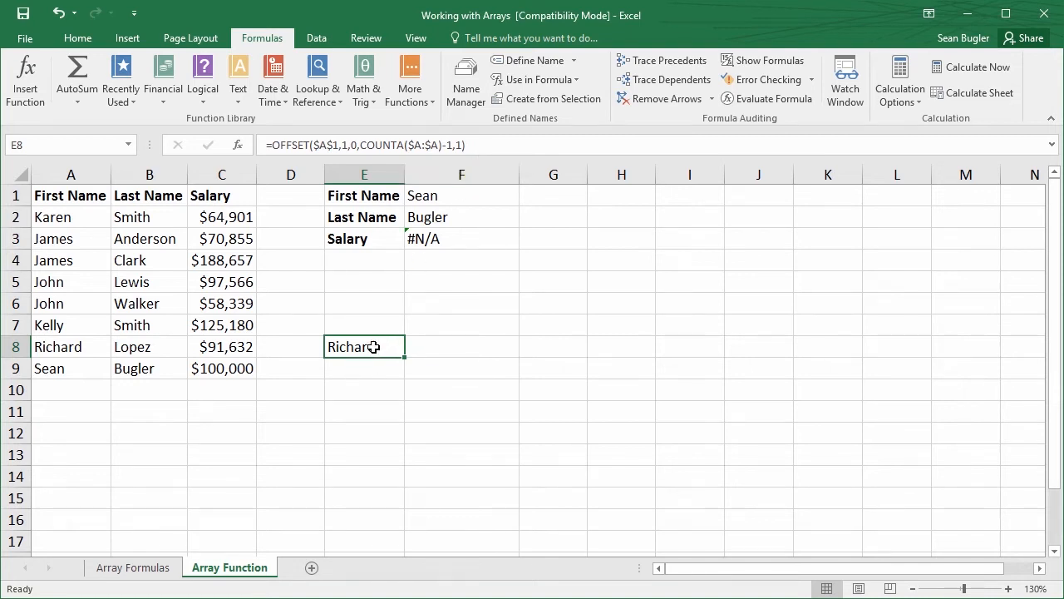
Copy the full text of E8's OFFSET formula rather than the cell, and leave the cell's editing mode
{"action": "key", "text": "ctrl+c"}
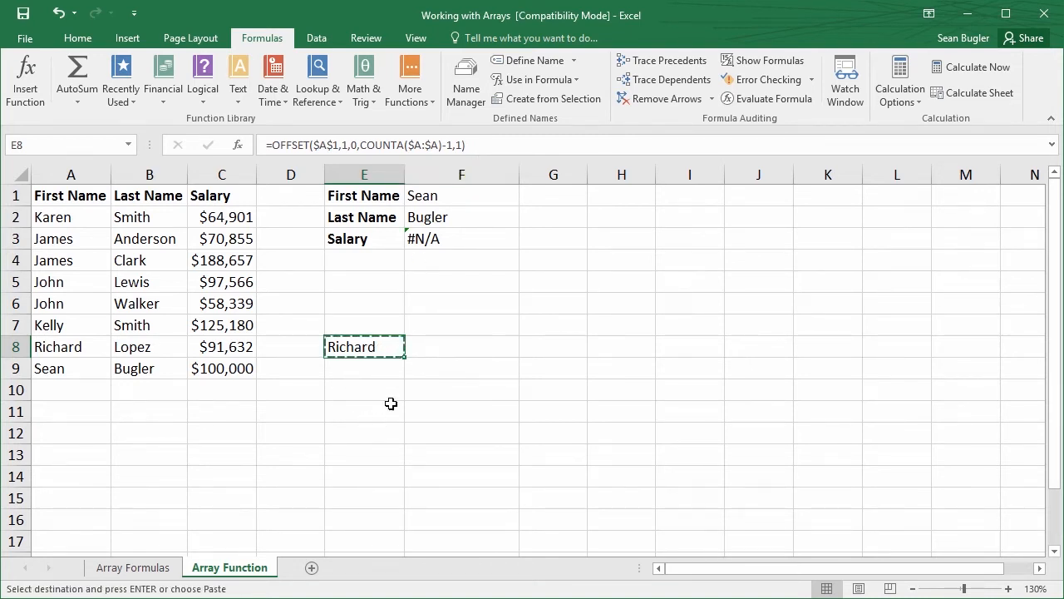
{"action": "key", "text": "Escape"}
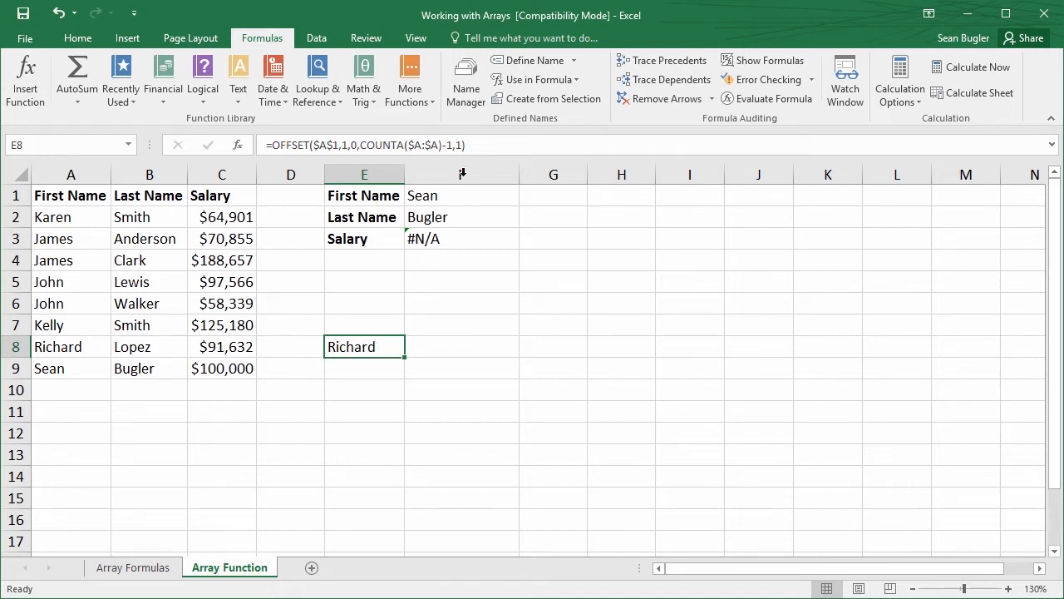
{"action": "left_click_drag", "start_coordinate": [483, 146], "coordinate": [248, 141]}
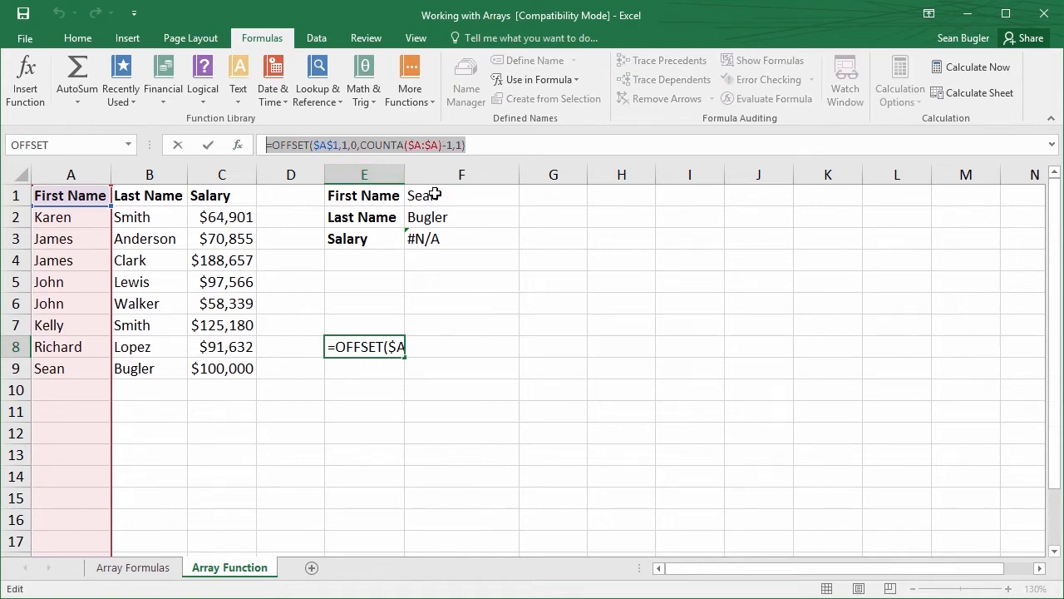
{"action": "left_click", "coordinate": [77, 38]}
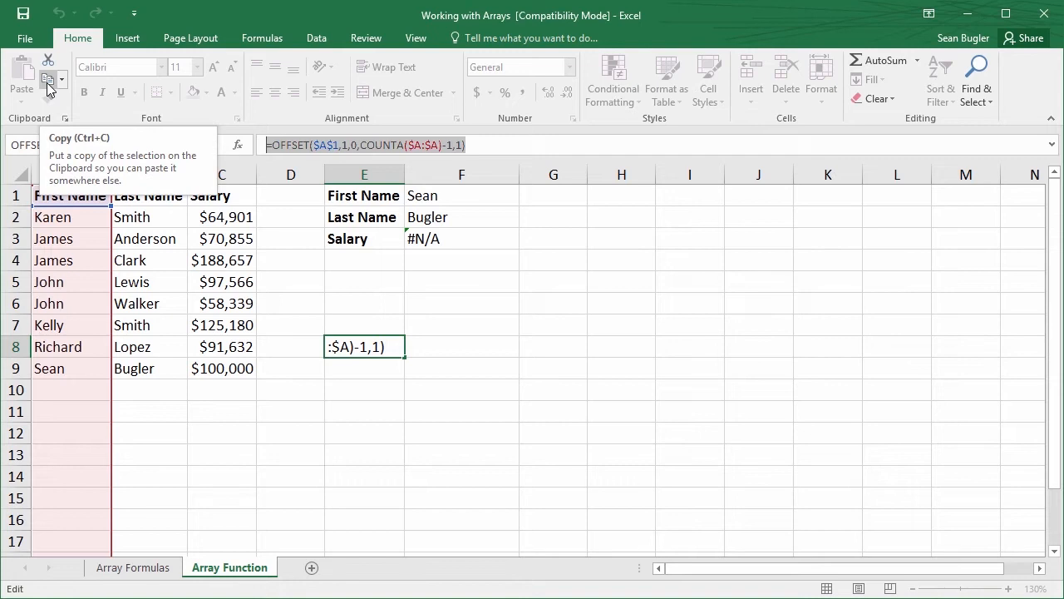
{"action": "left_click", "coordinate": [46, 82]}
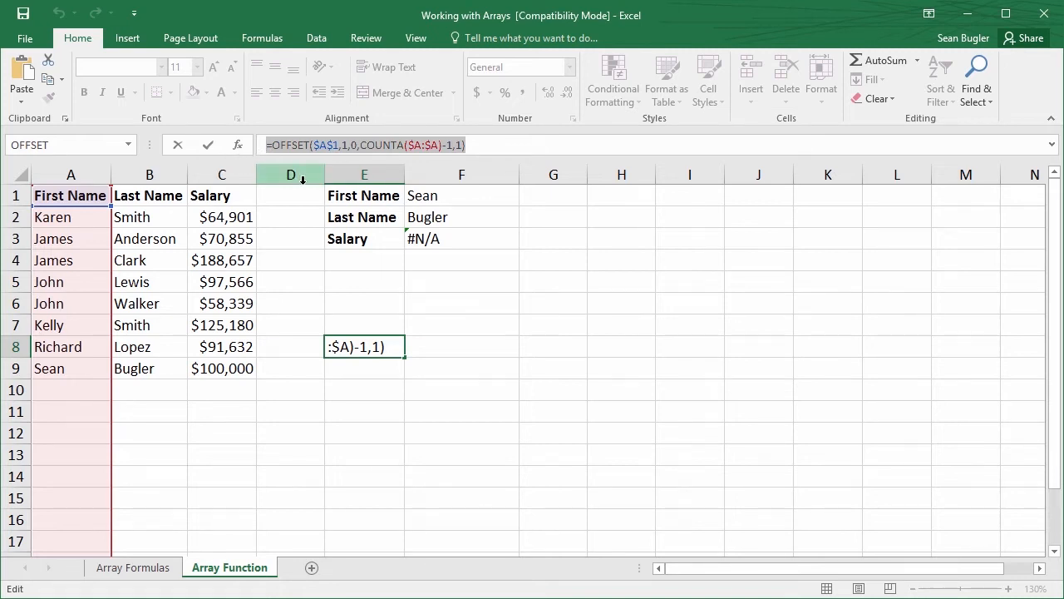
{"action": "key", "text": "ctrl+Return"}
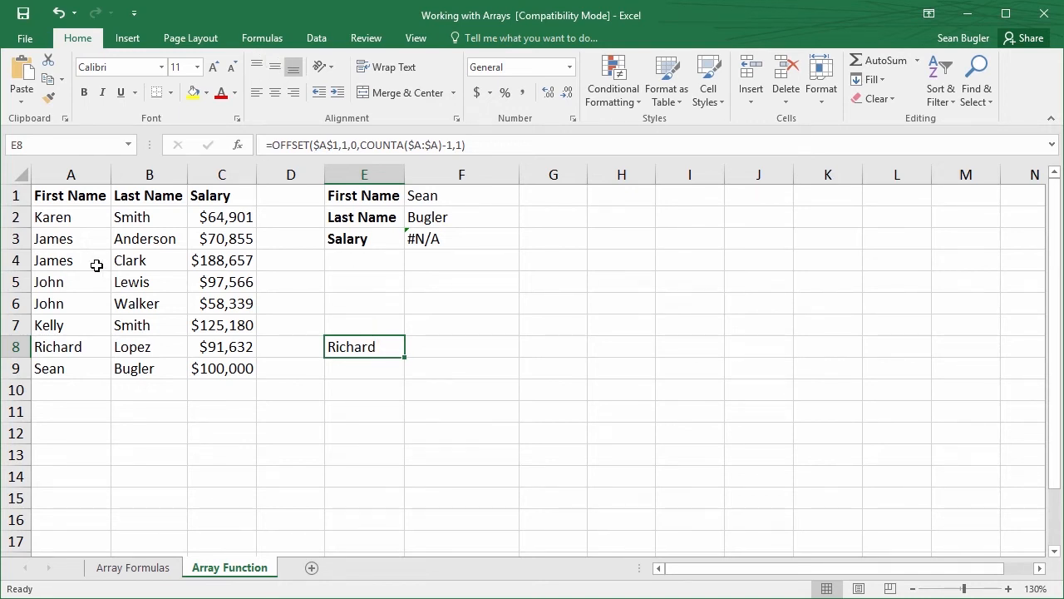
Replace the reference of the name First_Name with the copied =OFFSET($A$1,1,0,COUNTA($A:$A)-1,1), save it and check the range it covers
{"action": "left_click_drag", "start_coordinate": [56, 196], "coordinate": [66, 361]}
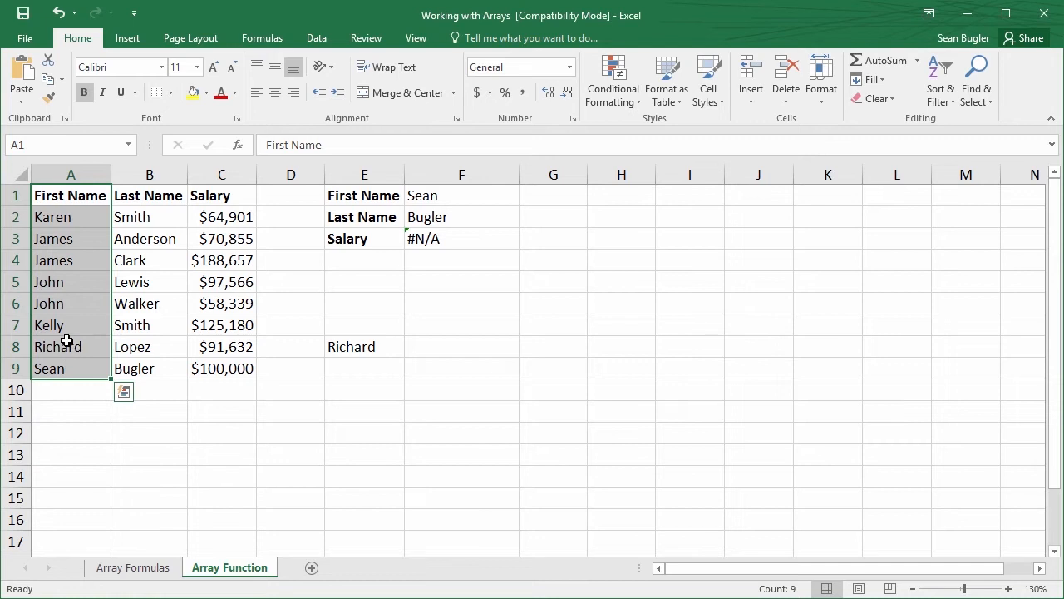
{"action": "left_click", "coordinate": [66, 341]}
{"action": "left_click", "coordinate": [262, 38]}
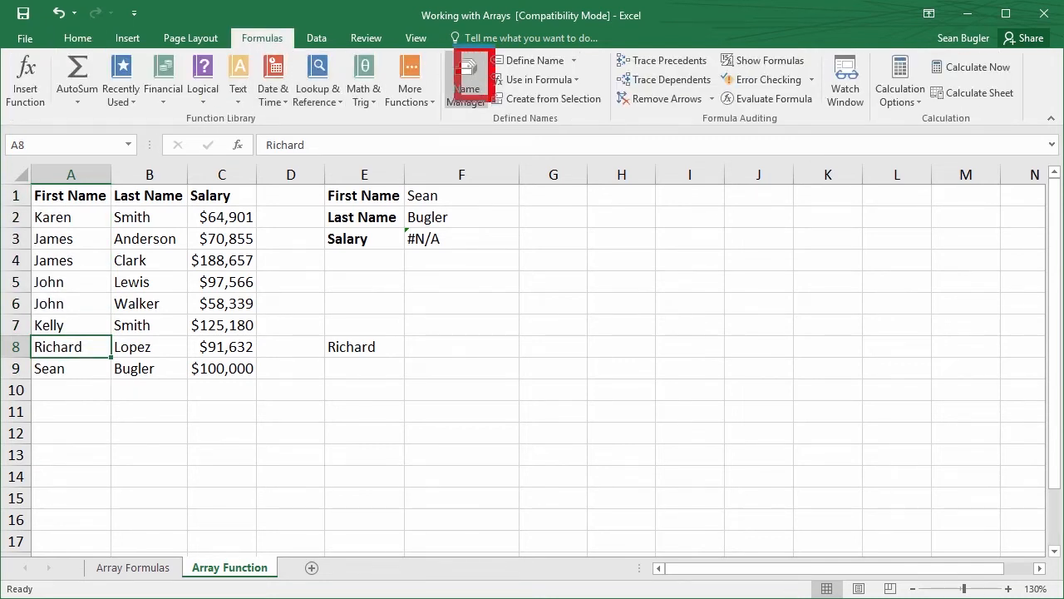
{"action": "left_click", "coordinate": [472, 100]}
{"action": "left_click_drag", "start_coordinate": [505, 150], "coordinate": [402, 103]}
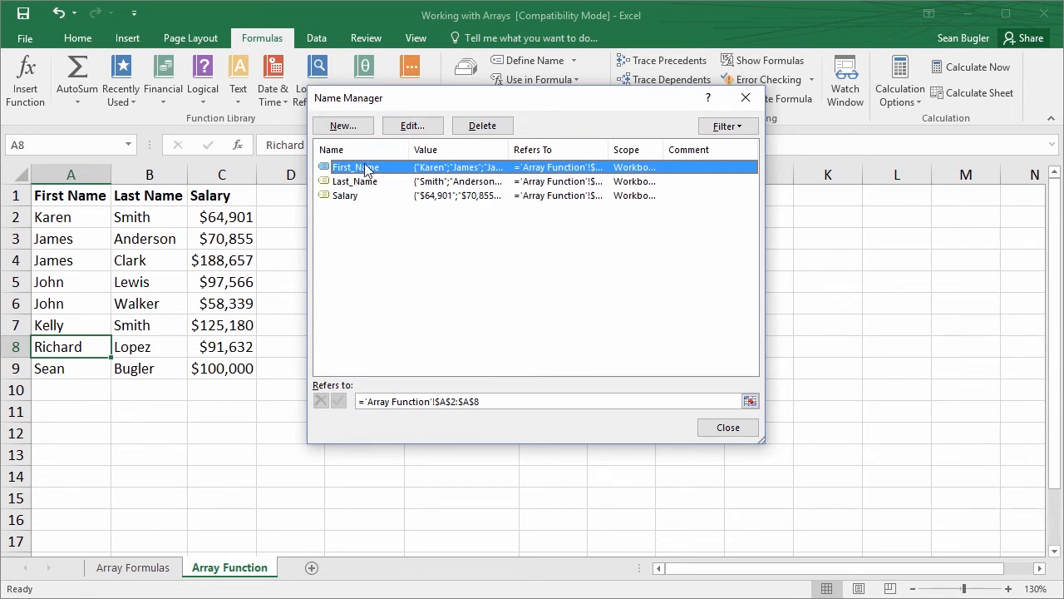
{"action": "left_click_drag", "start_coordinate": [423, 105], "coordinate": [390, 99]}
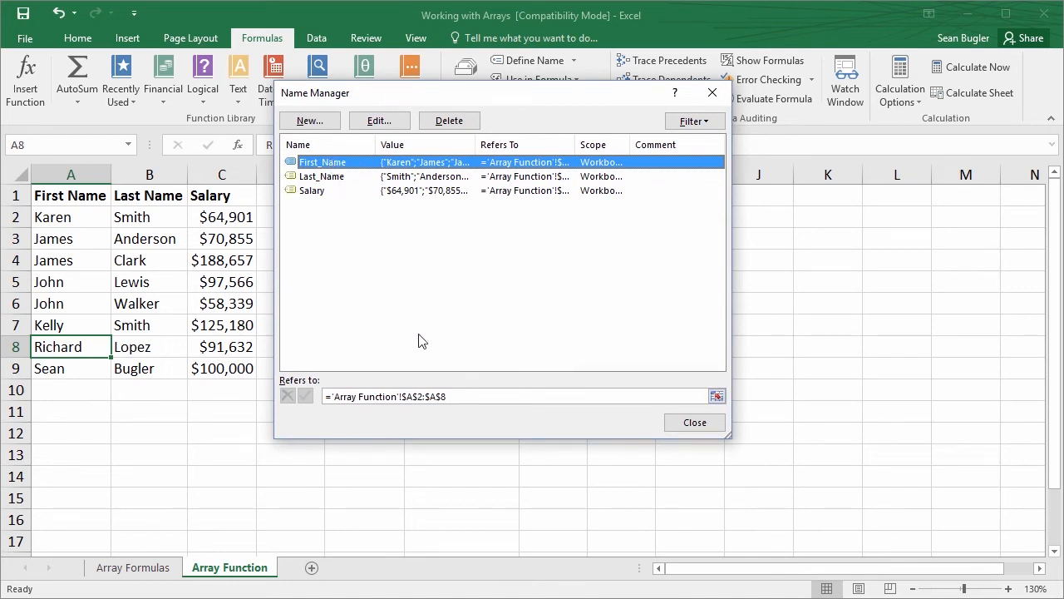
{"action": "left_click", "coordinate": [459, 397]}
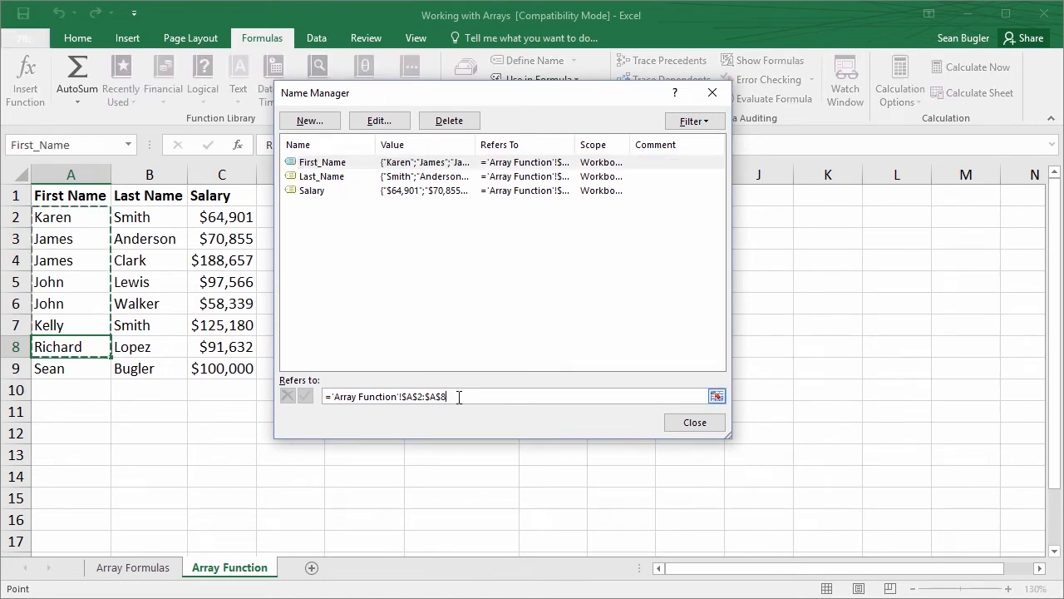
{"action": "left_click", "coordinate": [286, 396]}
{"action": "key", "text": "Delete"}
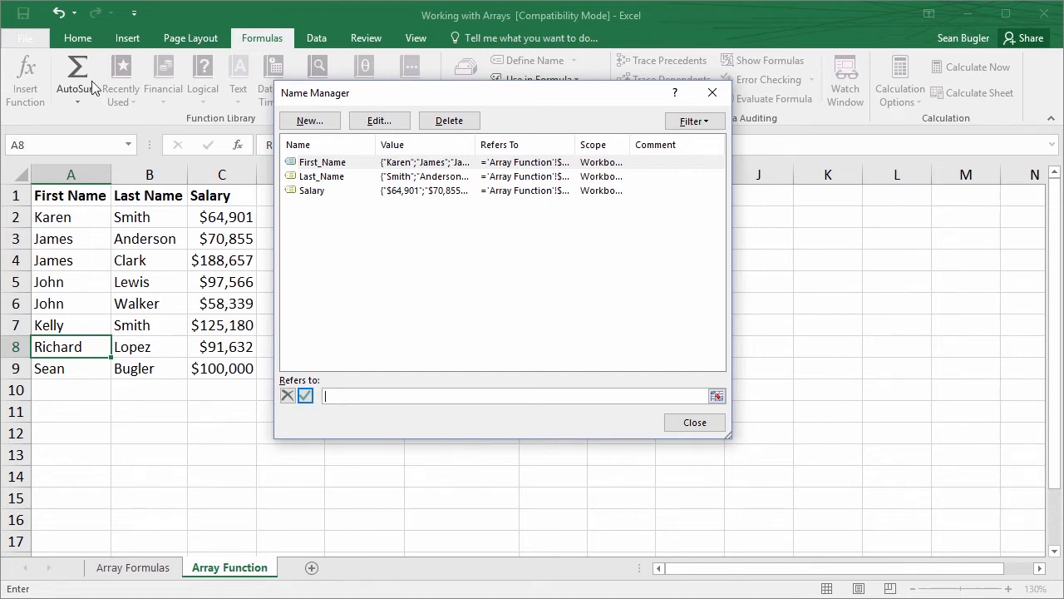
{"action": "left_click", "coordinate": [78, 37]}
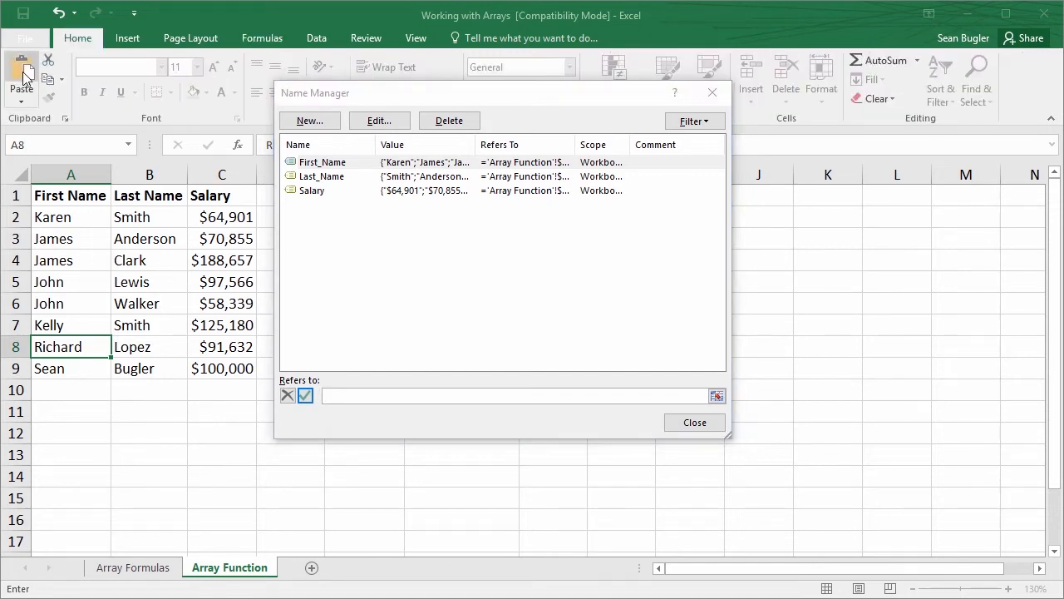
{"action": "left_click", "coordinate": [23, 76]}
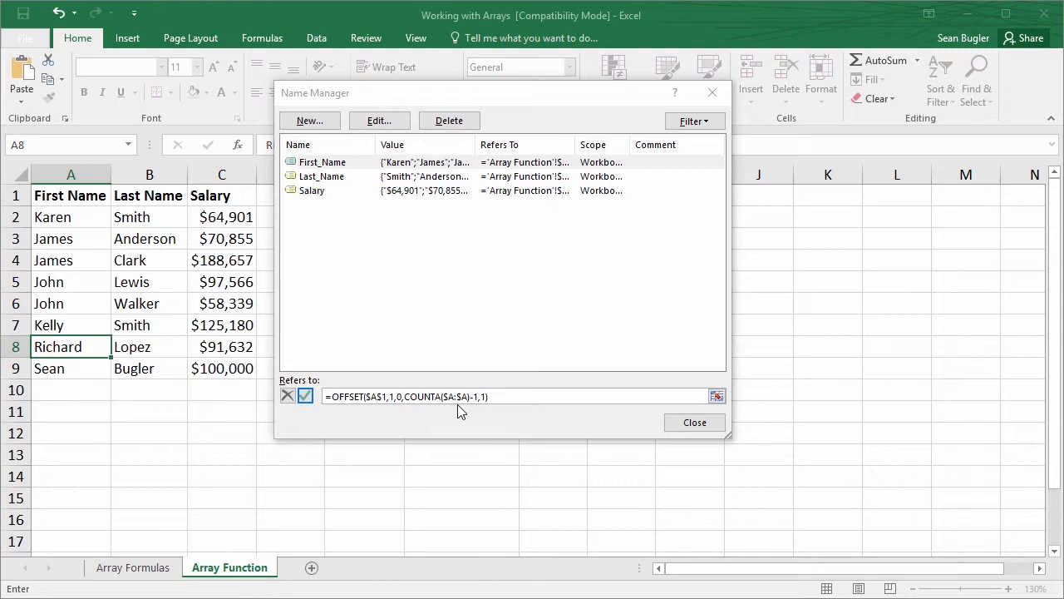
{"action": "left_click", "coordinate": [305, 395]}
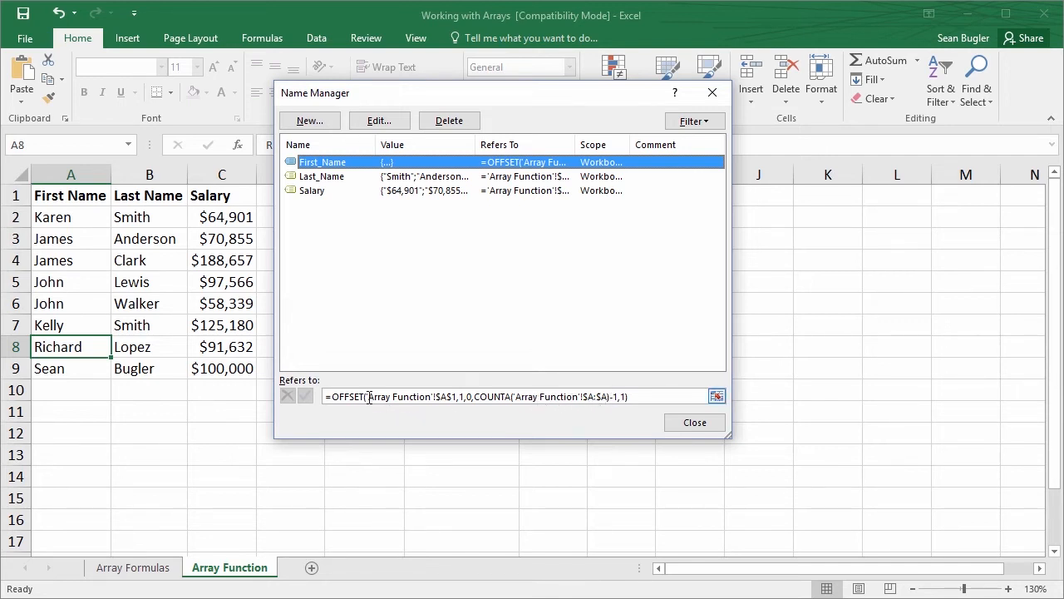
{"action": "left_click", "coordinate": [637, 396]}
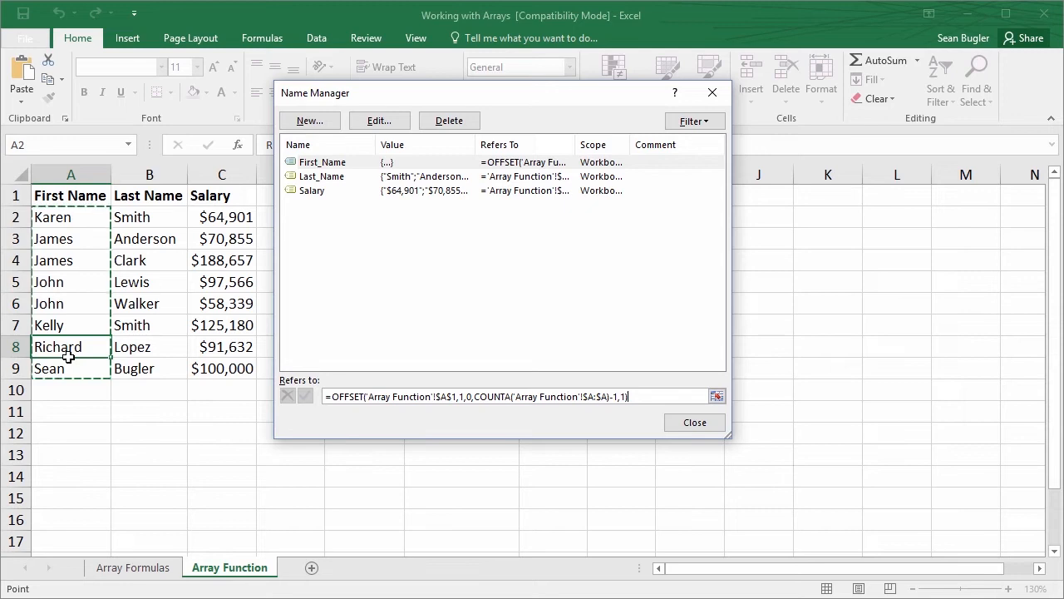
Replace the reference of the name Last_Name with the copied formula adapted to column B: =OFFSET($B$1,1,0,COUNTA($B:$B)-1,1)
{"action": "left_click", "coordinate": [340, 180]}
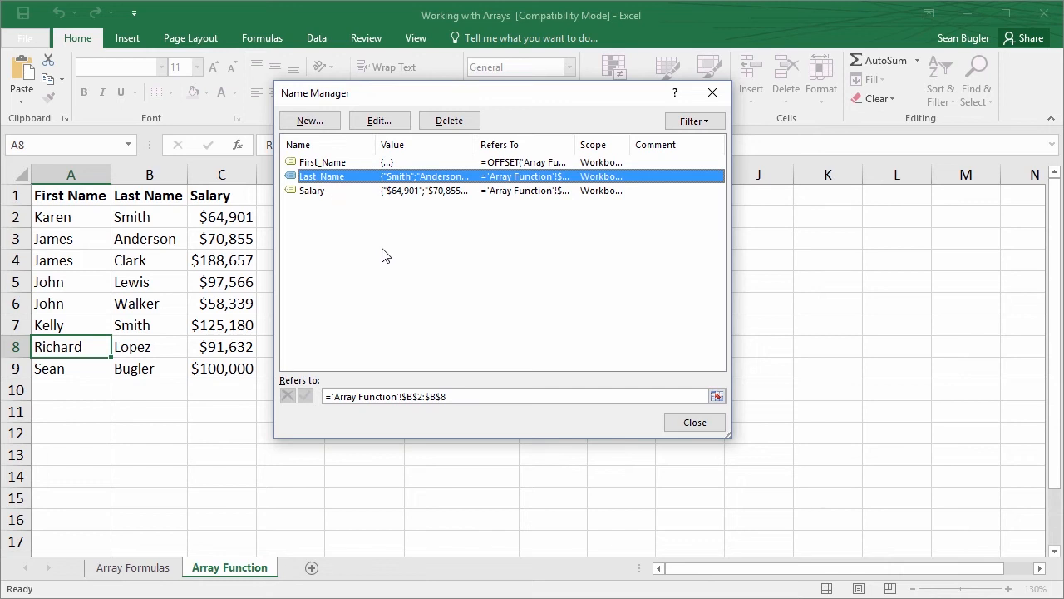
{"action": "left_click", "coordinate": [457, 394]}
{"action": "left_click_drag", "start_coordinate": [456, 394], "coordinate": [322, 396]}
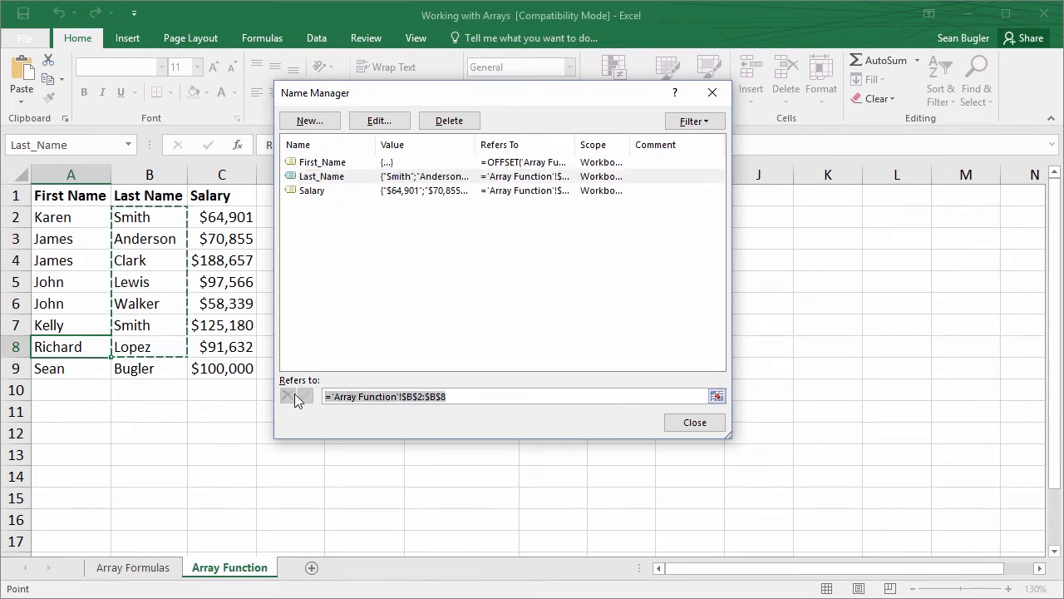
{"action": "key", "text": "BackSpace"}
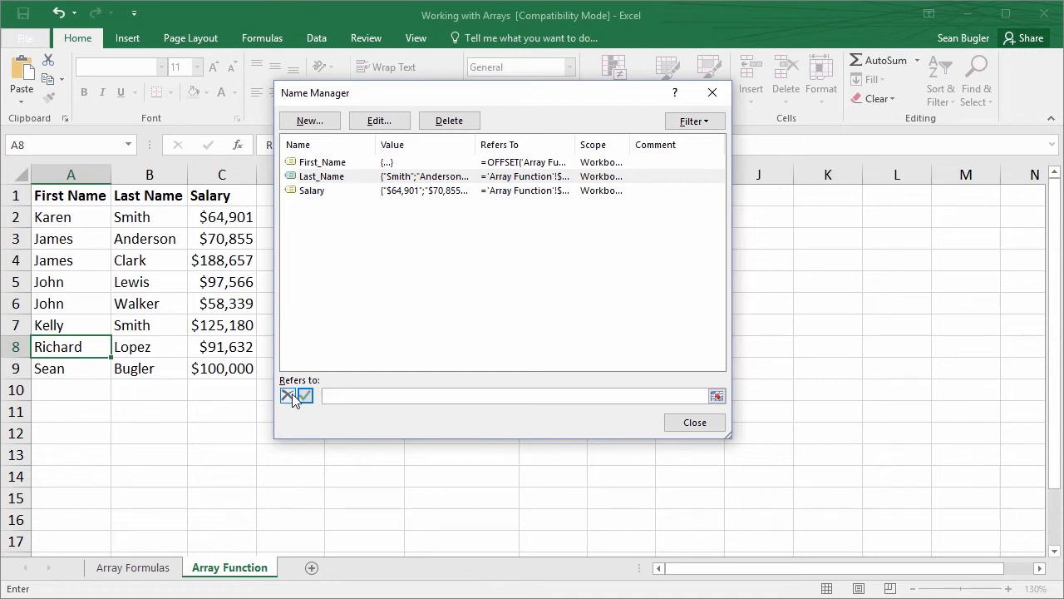
{"action": "key", "text": "ctrl+v"}
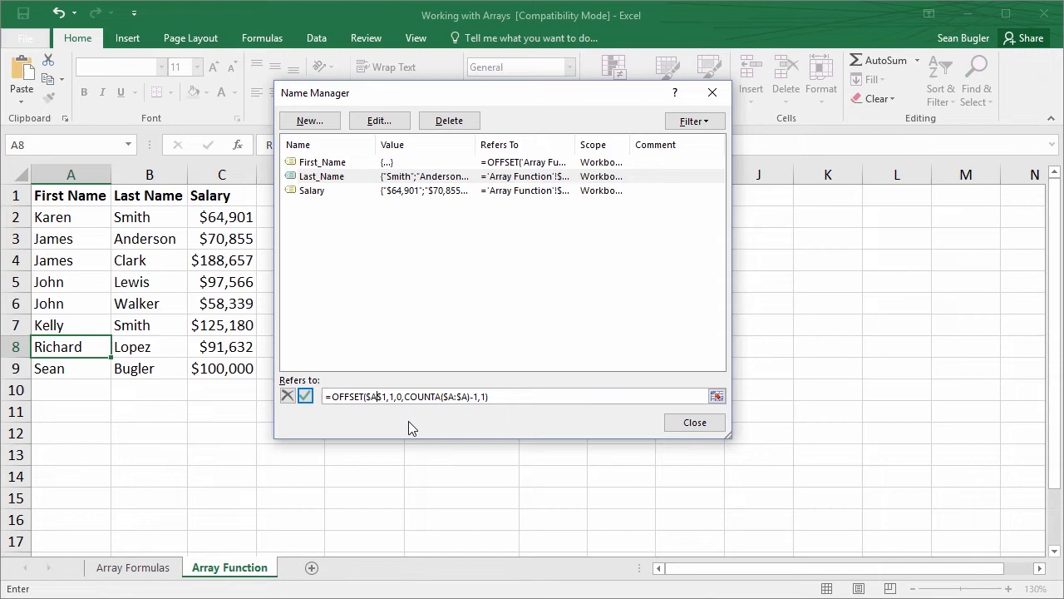
{"action": "key", "text": "BackSpace"}
{"action": "type", "text": "B"}
{"action": "left_click", "coordinate": [453, 395]}
{"action": "key", "text": "BackSpace"}
{"action": "type", "text": "B"}
{"action": "left_click", "coordinate": [466, 396]}
{"action": "key", "text": "BackSpace"}
{"action": "type", "text": "B"}
{"action": "type", "text": "+"}
{"action": "key", "text": "Right"}
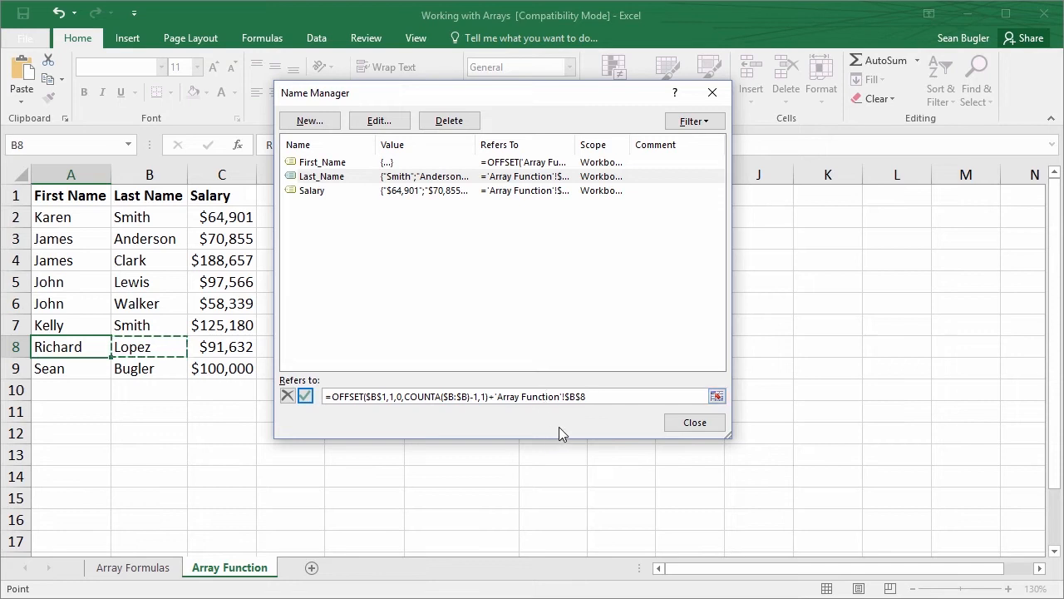
{"action": "key", "text": "Up"}
{"action": "key", "text": "Left"}
{"action": "key", "text": "Up"}
{"action": "key", "text": "Up"}
{"action": "key", "text": "Up"}
{"action": "key", "text": "Right"}
{"action": "key", "text": "Up"}
{"action": "left_click_drag", "start_coordinate": [585, 398], "coordinate": [487, 399]}
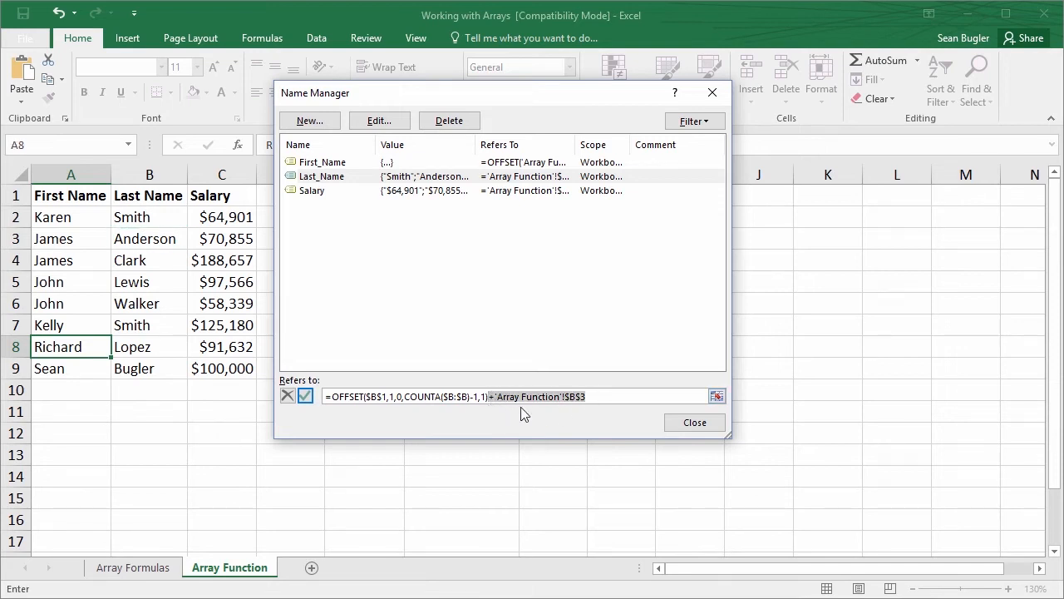
{"action": "key", "text": "BackSpace"}
Save the new Last_Name reference and check which cells in column B it covers
{"action": "left_click", "coordinate": [305, 396]}
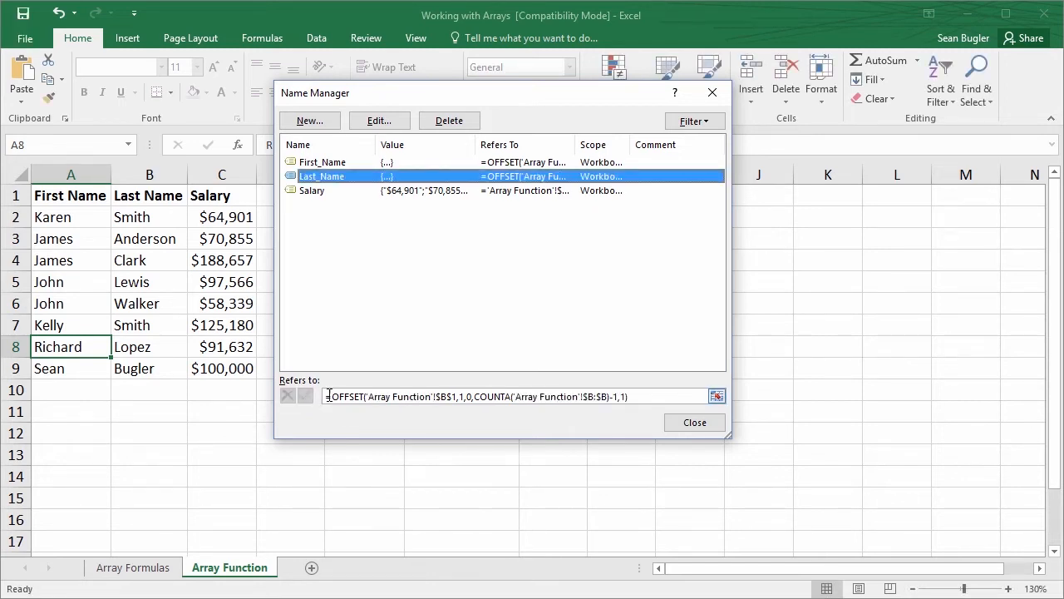
{"action": "left_click", "coordinate": [640, 398]}
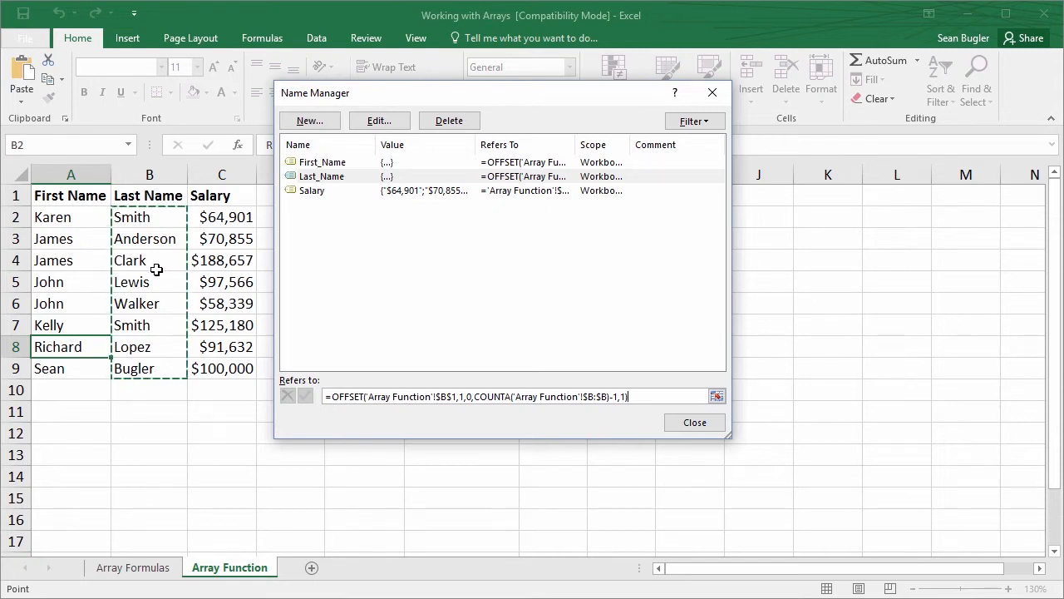
Replace the reference of the name Salary with the copied formula =OFFSET($A$1,1,0,COUNTA($A:$A)-1,1)
{"action": "left_click", "coordinate": [311, 193]}
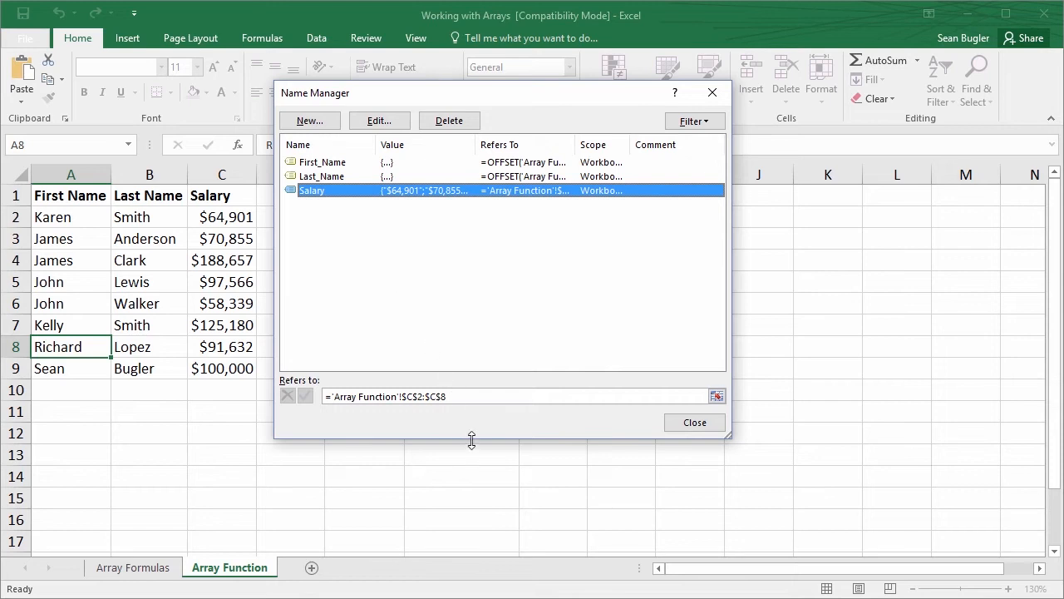
{"action": "left_click", "coordinate": [462, 396]}
{"action": "left_click_drag", "start_coordinate": [462, 395], "coordinate": [297, 388]}
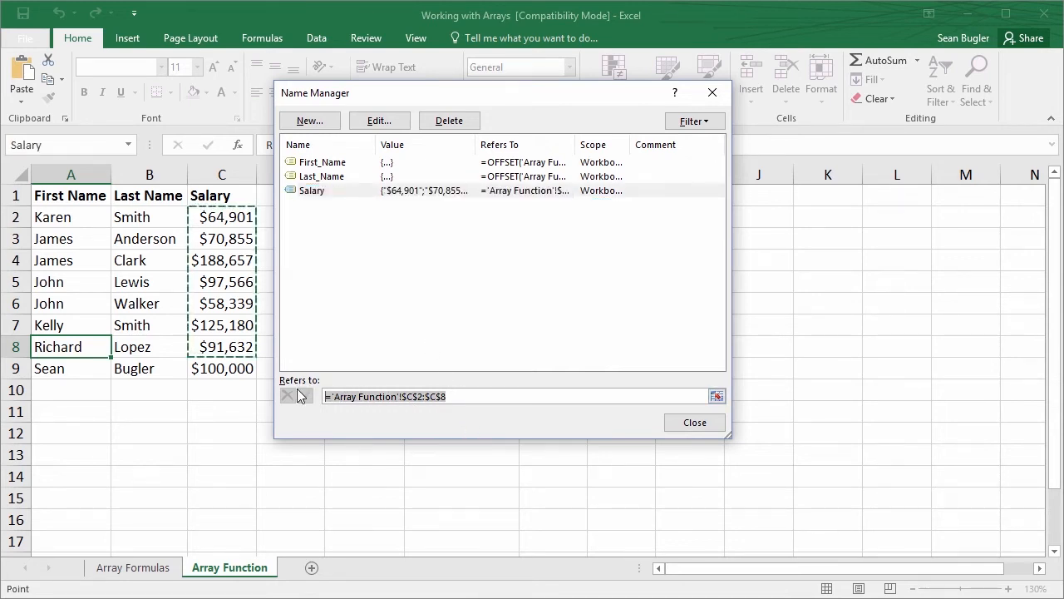
{"action": "key", "text": "Delete"}
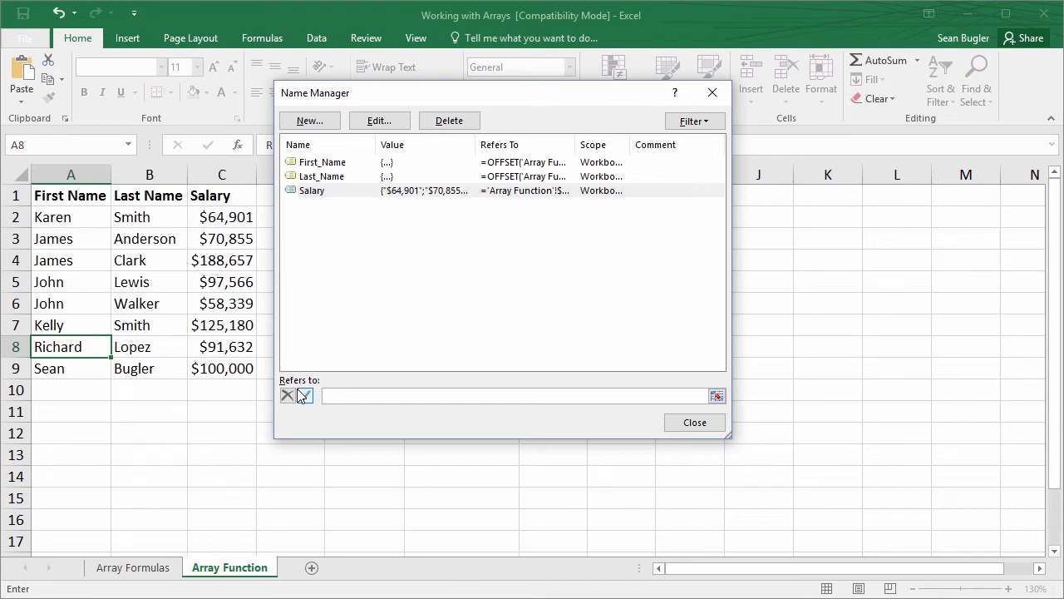
{"action": "key", "text": "ctrl+v"}
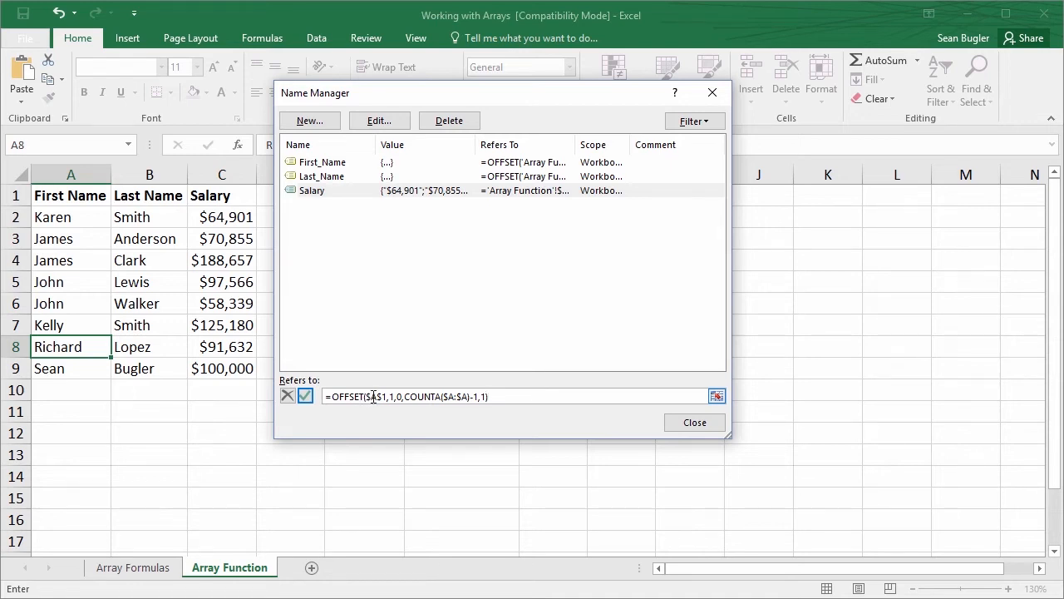
Adapt the Salary reference to column C as =OFFSET($C$1,1,0,COUNTA($C:$C)-1,1) and save it
{"action": "key", "text": "BackSpace"}
{"action": "type", "text": "C"}
{"action": "left_click", "coordinate": [454, 396]}
{"action": "key", "text": "BackSpace"}
{"action": "type", "text": "C"}
{"action": "left_click", "coordinate": [467, 396]}
{"action": "key", "text": "BackSpace"}
{"action": "type", "text": "C"}
{"action": "left_click", "coordinate": [305, 396]}
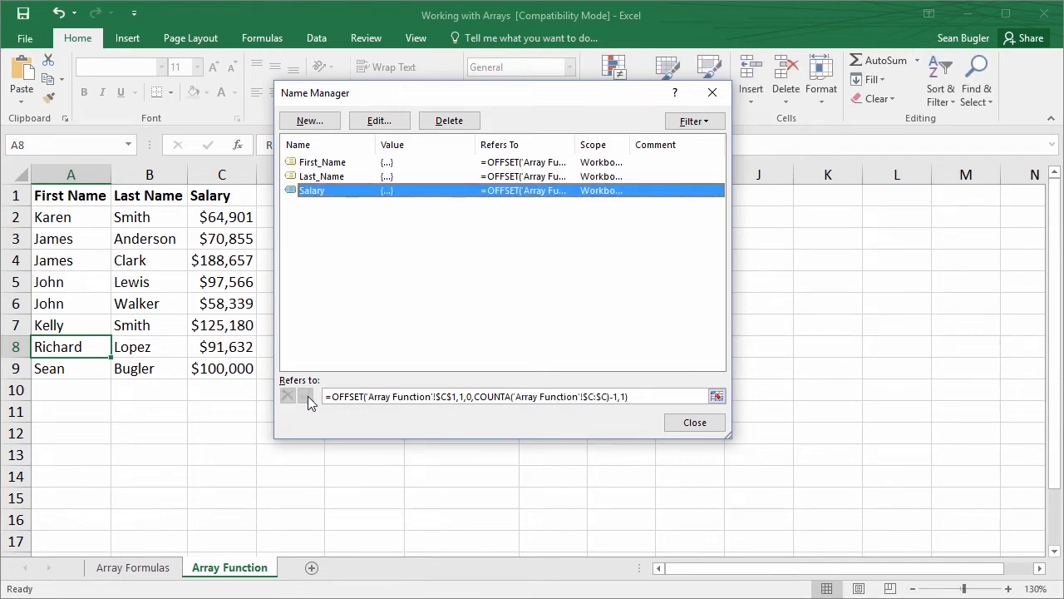
Check which cells in column C the name Salary covers, and close the Name Manager
{"action": "left_click", "coordinate": [651, 397]}
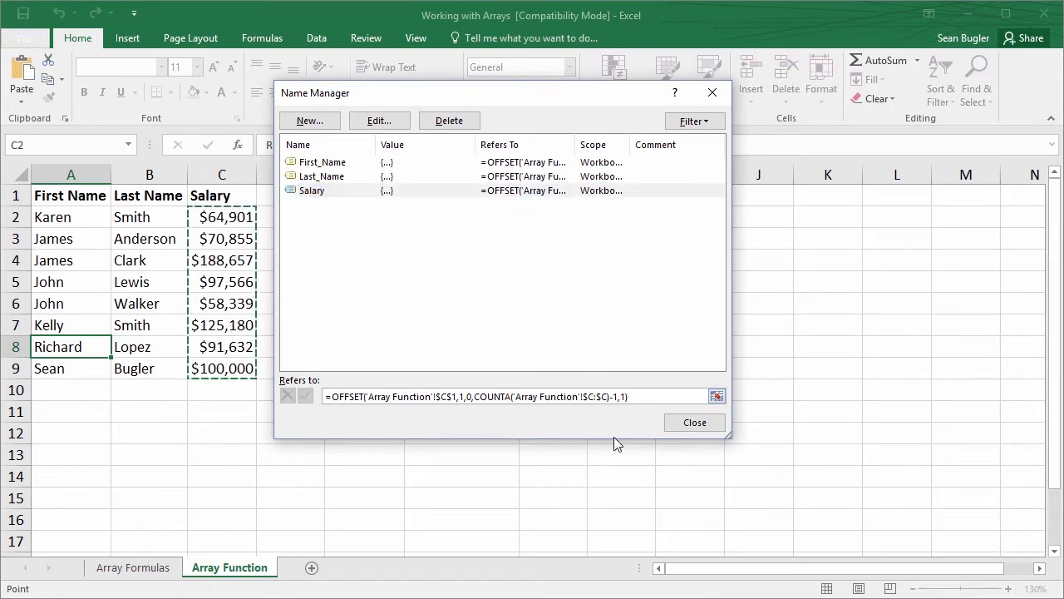
{"action": "mouse_move", "coordinate": [572, 124]}
{"action": "left_mouse_down"}
{"action": "mouse_move", "coordinate": [536, 190]}
{"action": "mouse_move", "coordinate": [468, 226]}
{"action": "left_mouse_up"}
{"action": "left_click_drag", "start_coordinate": [499, 204], "coordinate": [500, 310]}
{"action": "left_click", "coordinate": [697, 426]}
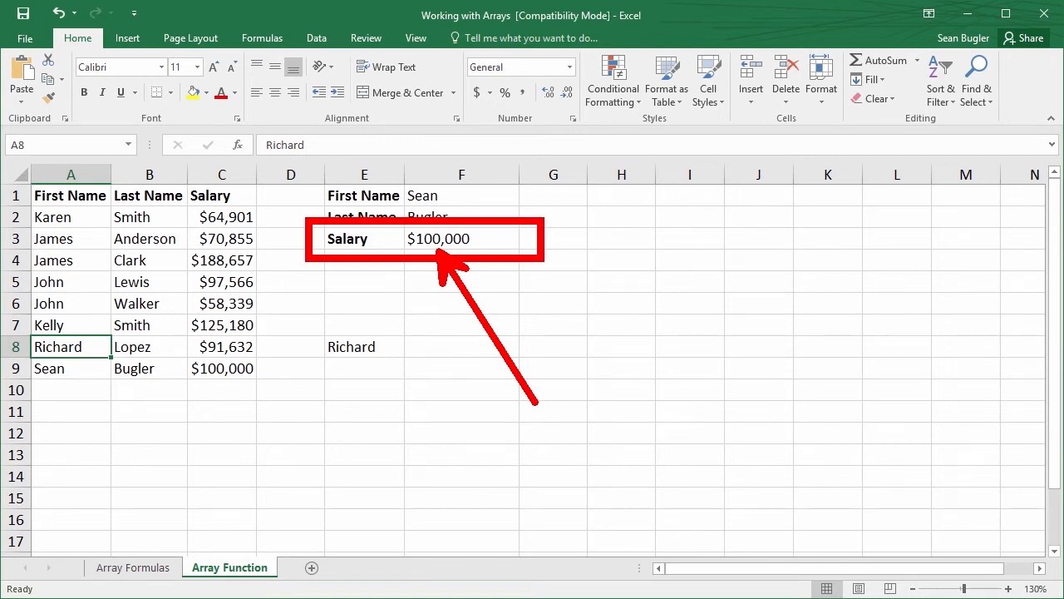
Add a new employee in row 10 with first name Elon, last name Musk and salary 200000
{"action": "left_click", "coordinate": [78, 397]}
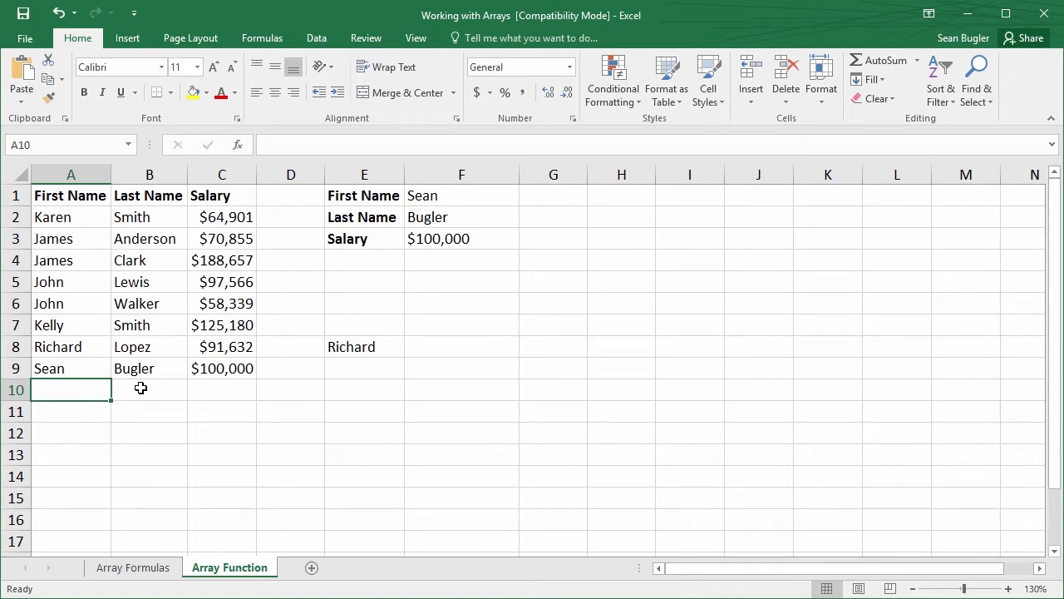
{"action": "type", "text": "Elon"}
{"action": "key", "text": "Tab"}
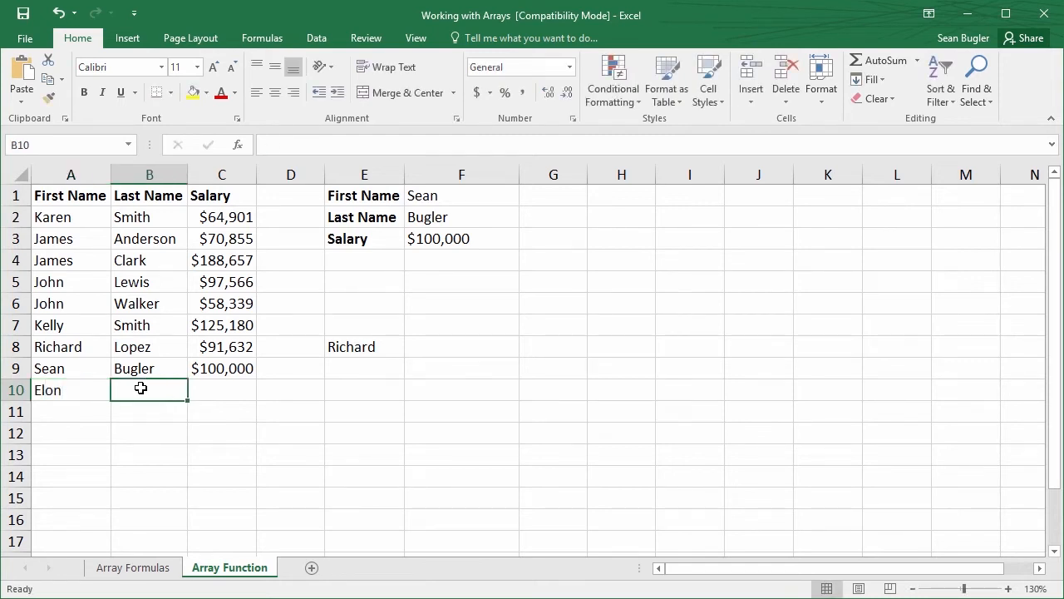
{"action": "type", "text": "Musk"}
{"action": "key", "text": "Tab"}
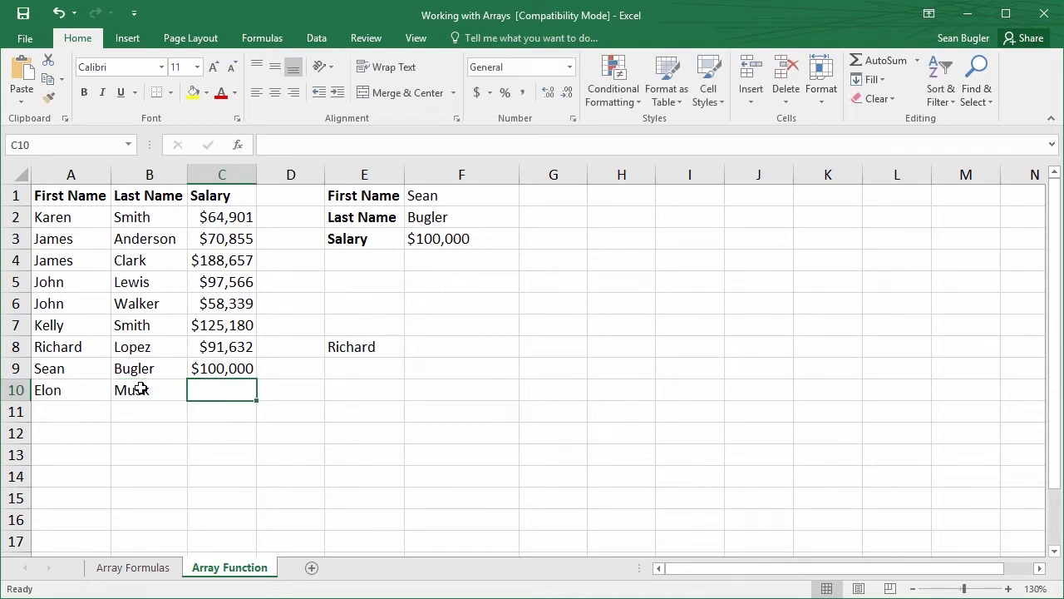
{"action": "type", "text": "200000"}
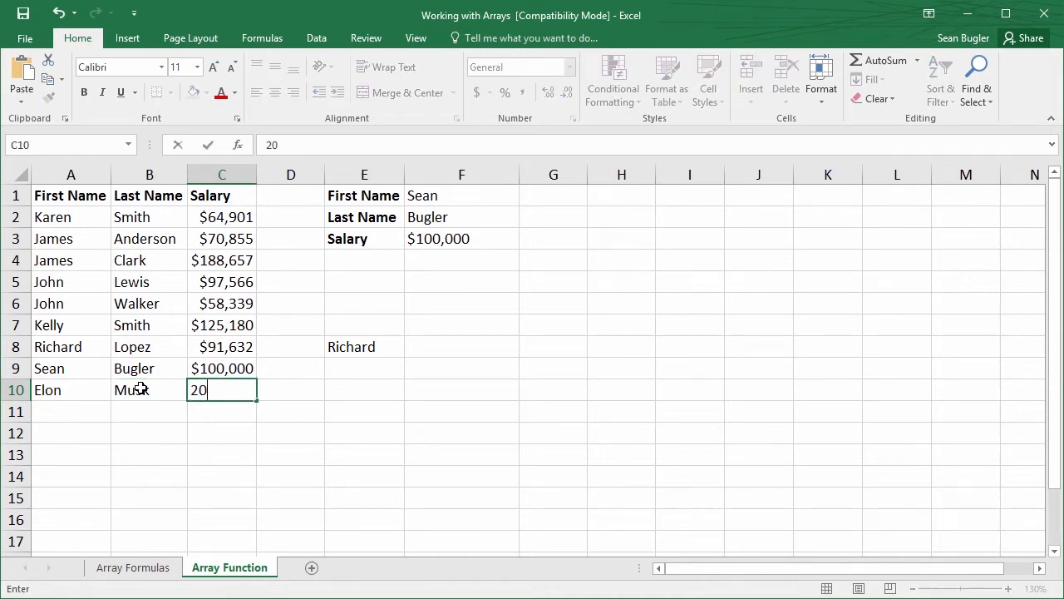
{"action": "key", "text": "Return"}
{"action": "left_click_drag", "start_coordinate": [51, 391], "coordinate": [221, 393]}
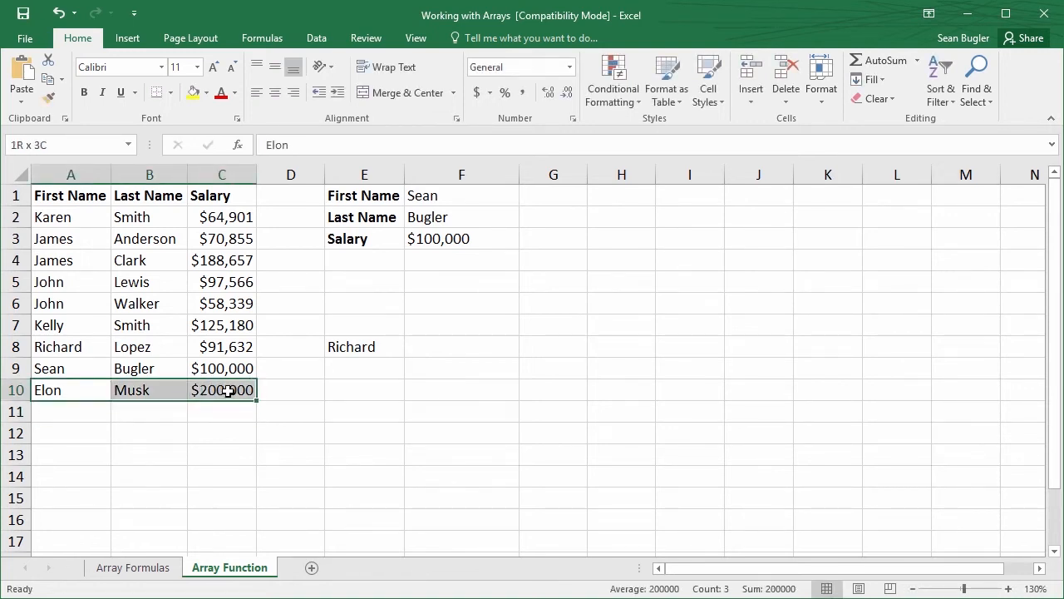
{"action": "left_click", "coordinate": [87, 387]}
{"action": "left_click_drag", "start_coordinate": [50, 368], "coordinate": [213, 368]}
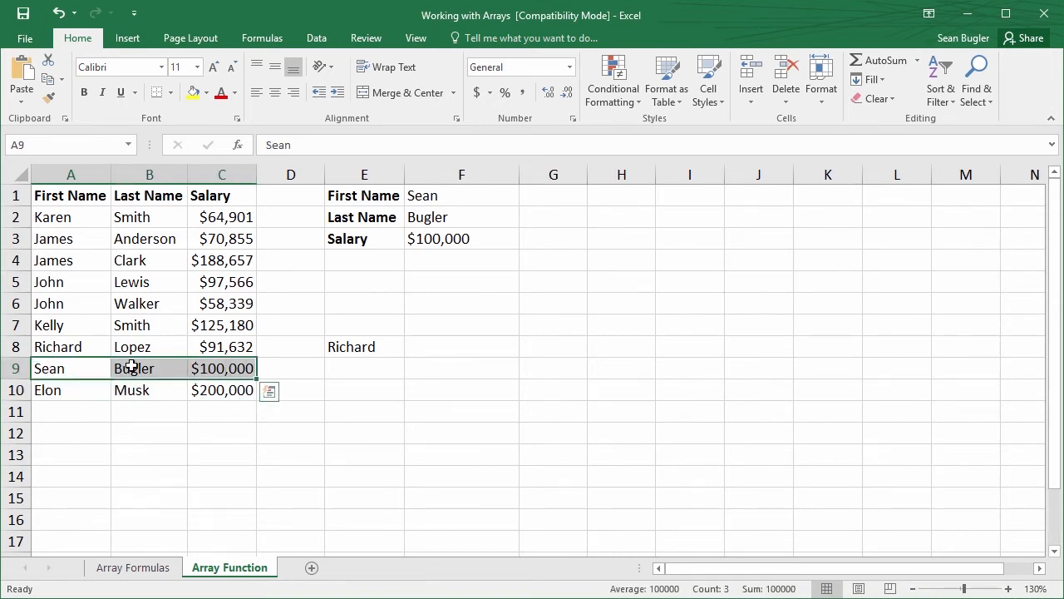
{"action": "left_click", "coordinate": [117, 387]}
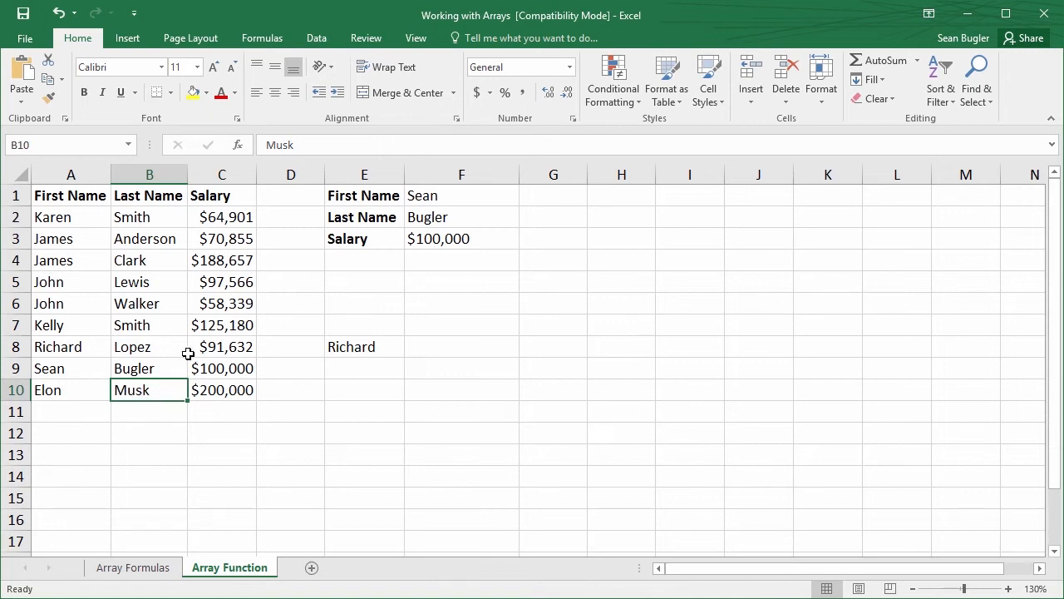
Look up the new employee's salary by setting the first name in F1 to Elon and the last name in F2 to Musk
{"action": "left_click", "coordinate": [430, 197]}
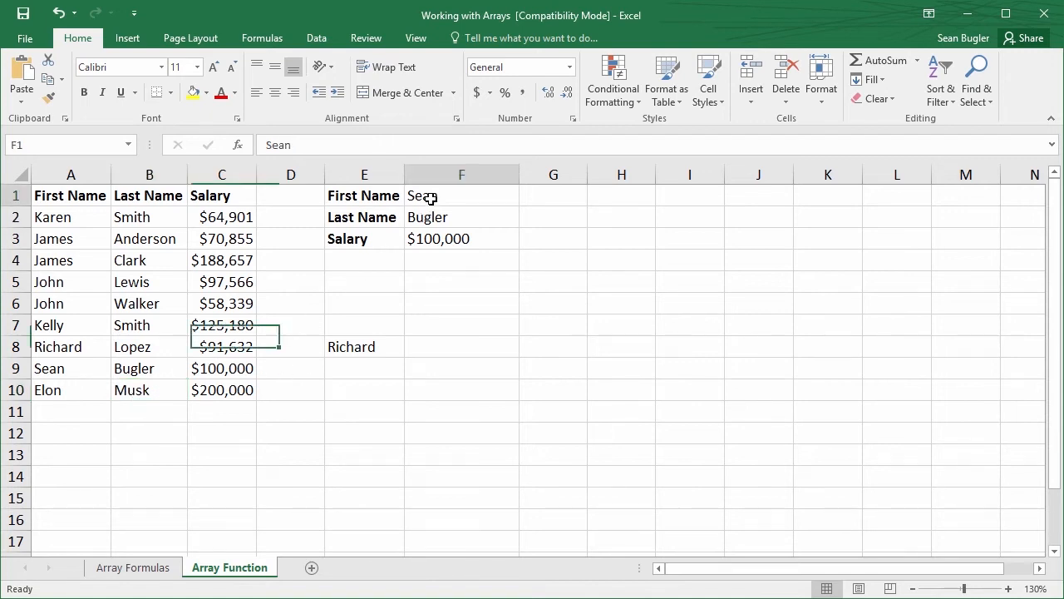
{"action": "type", "text": "Elon"}
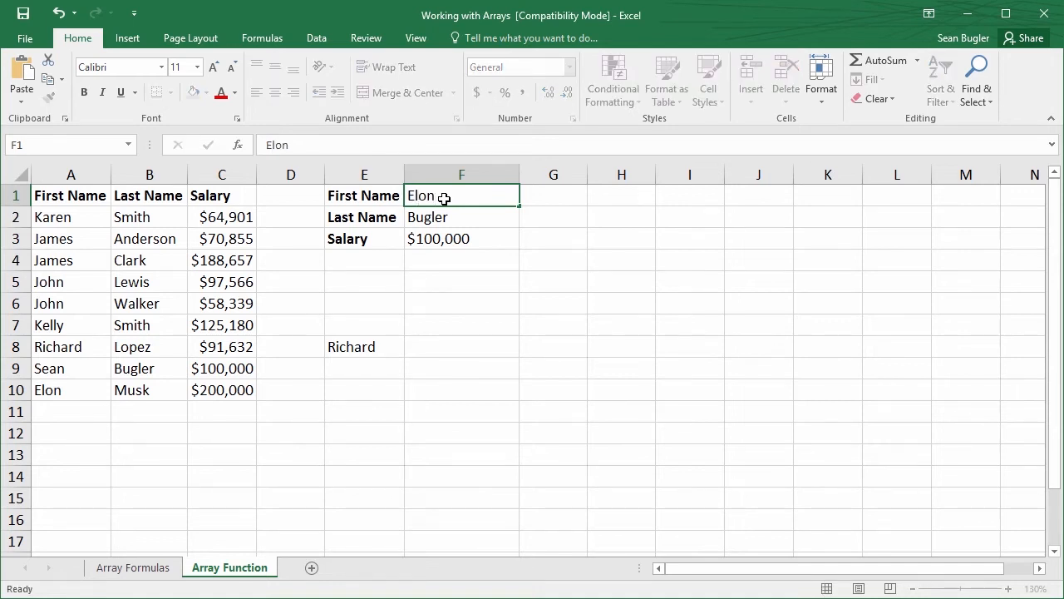
{"action": "key", "text": "Return"}
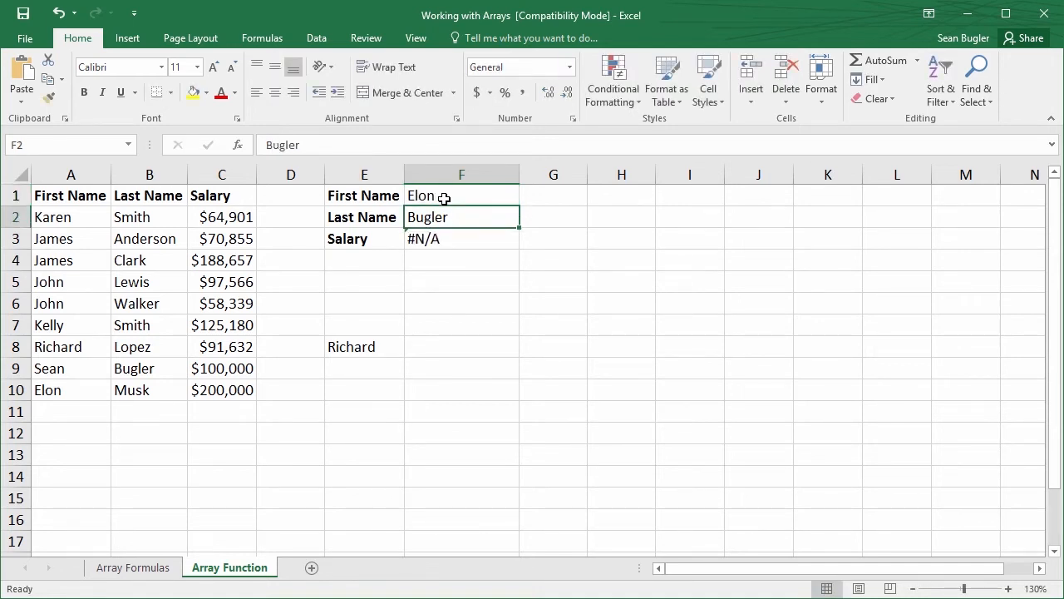
{"action": "type", "text": "Musk"}
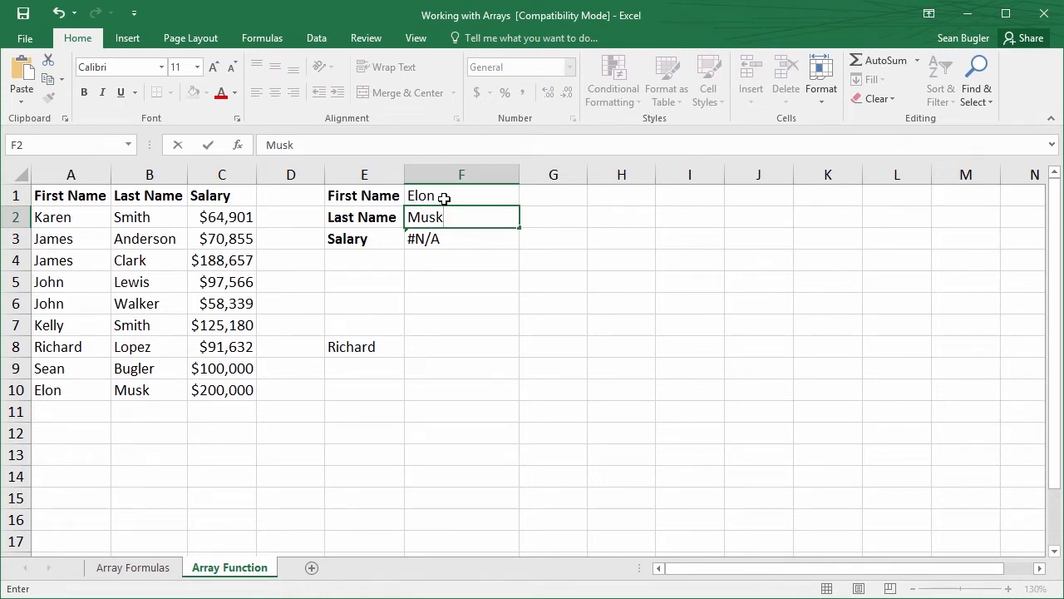
{"action": "key", "text": "Return"}
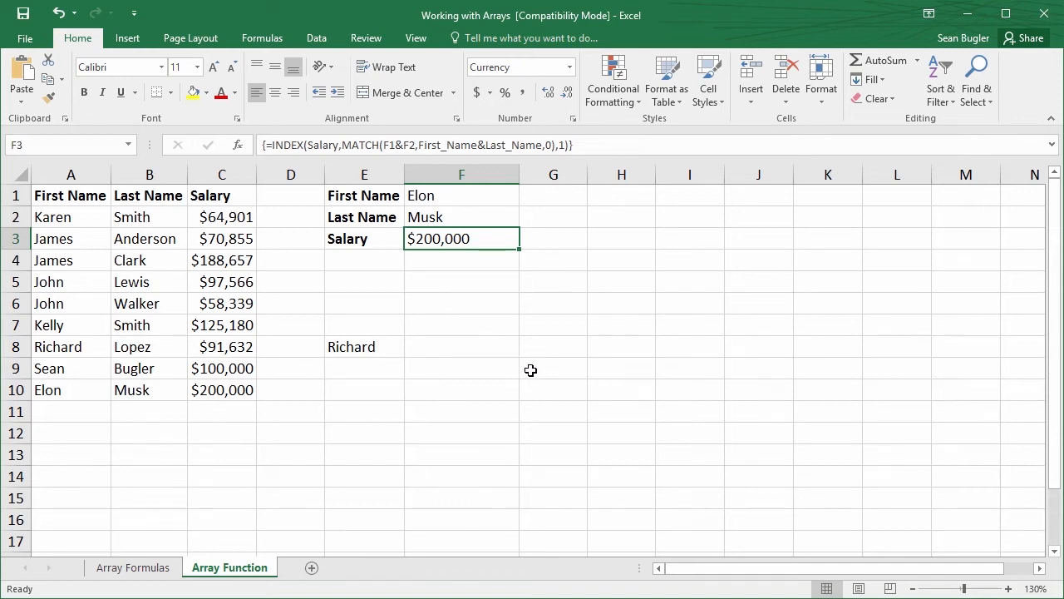
Delete the helper OFFSET formula from E8 and move the selection to the empty cell E6
{"action": "left_click", "coordinate": [357, 347]}
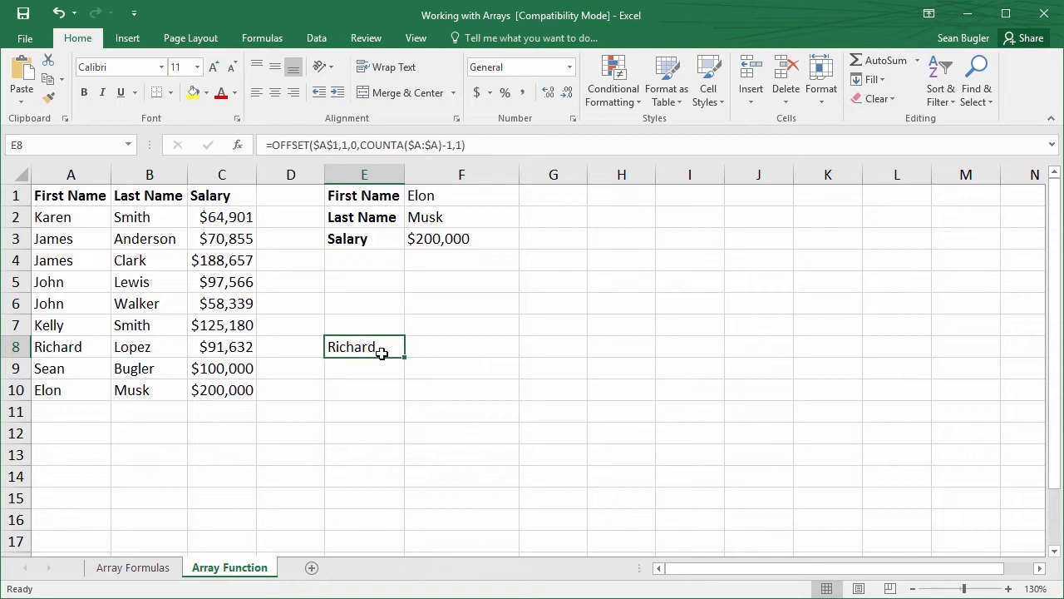
{"action": "key", "text": "BackSpace"}
{"action": "key", "text": "Return"}
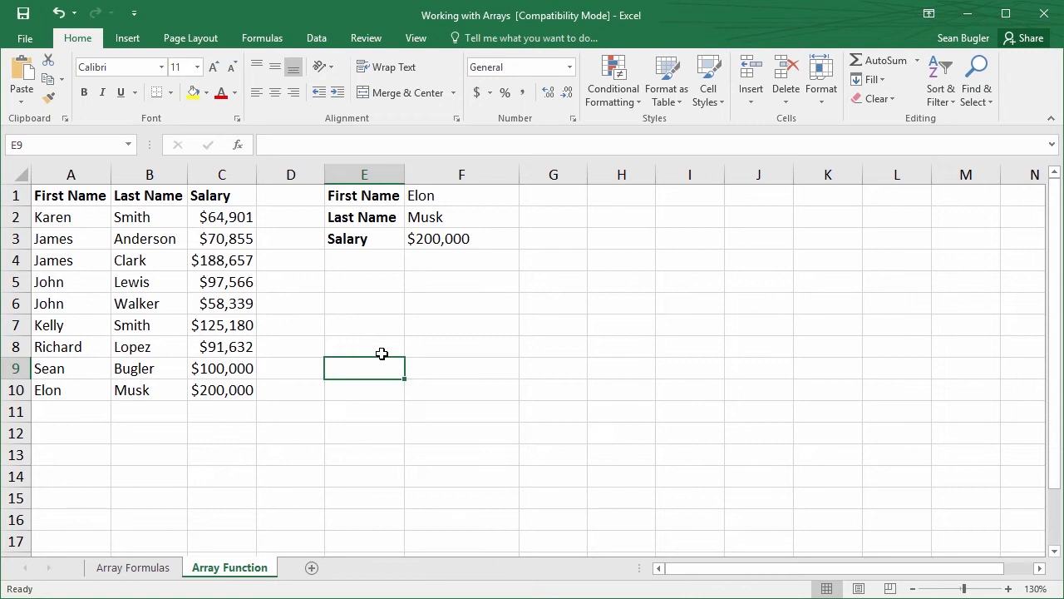
{"action": "key", "text": "Up"}
{"action": "key", "text": "Up"}
{"action": "key", "text": "Up"}
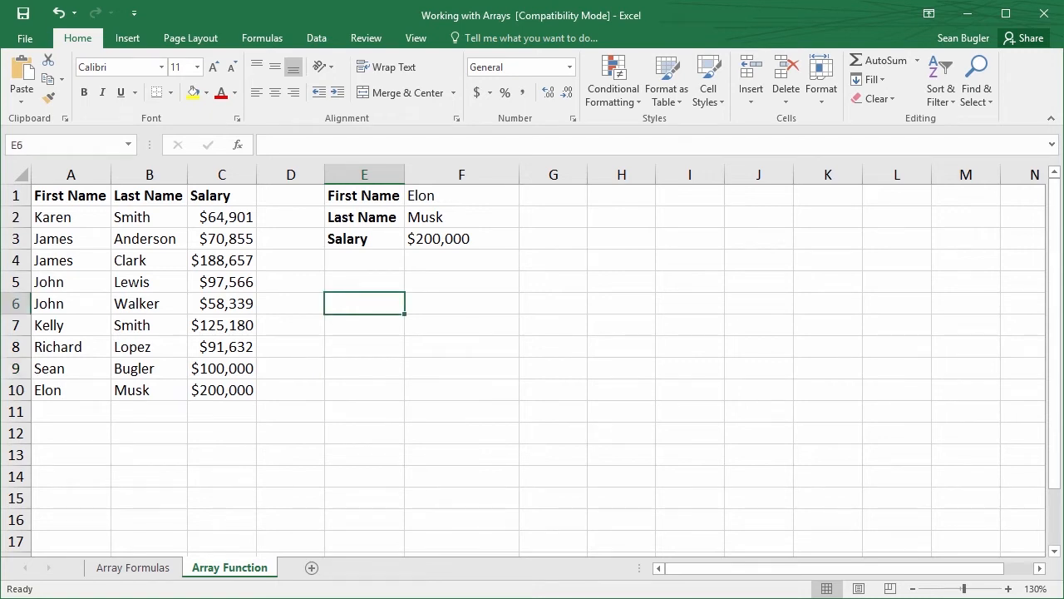
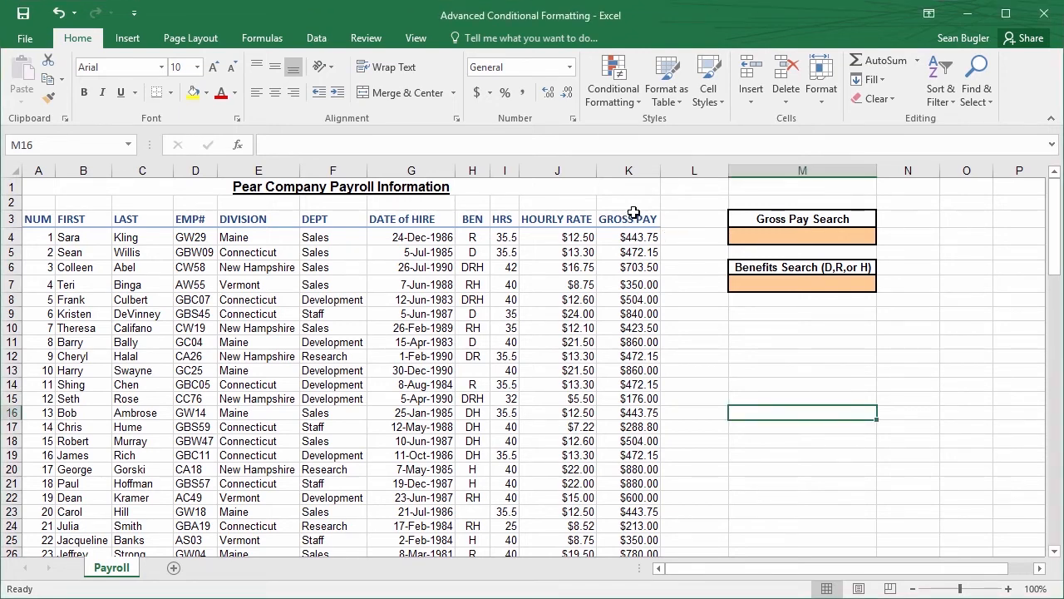
Add a Greater Than highlight rule to the gross pay column K3:K97, comparing with =$M$4 and using Light Red Fill with Dark Red Text
{"action": "left_click", "coordinate": [630, 220]}
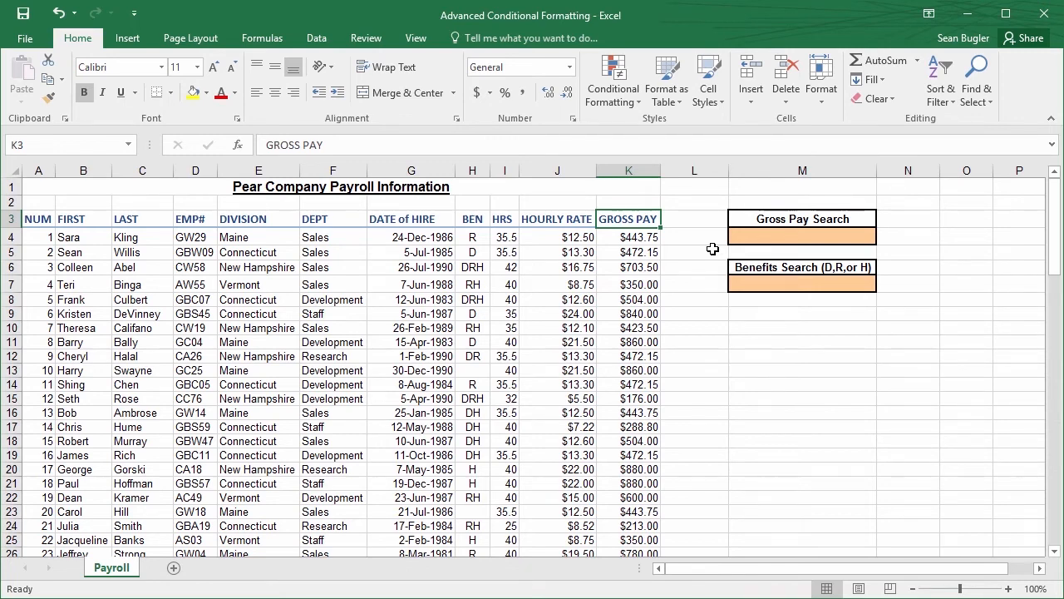
{"action": "key", "text": "ctrl+shift+Down"}
{"action": "scroll", "coordinate": [756, 280], "scroll_direction": "up", "scroll_amount": 13}
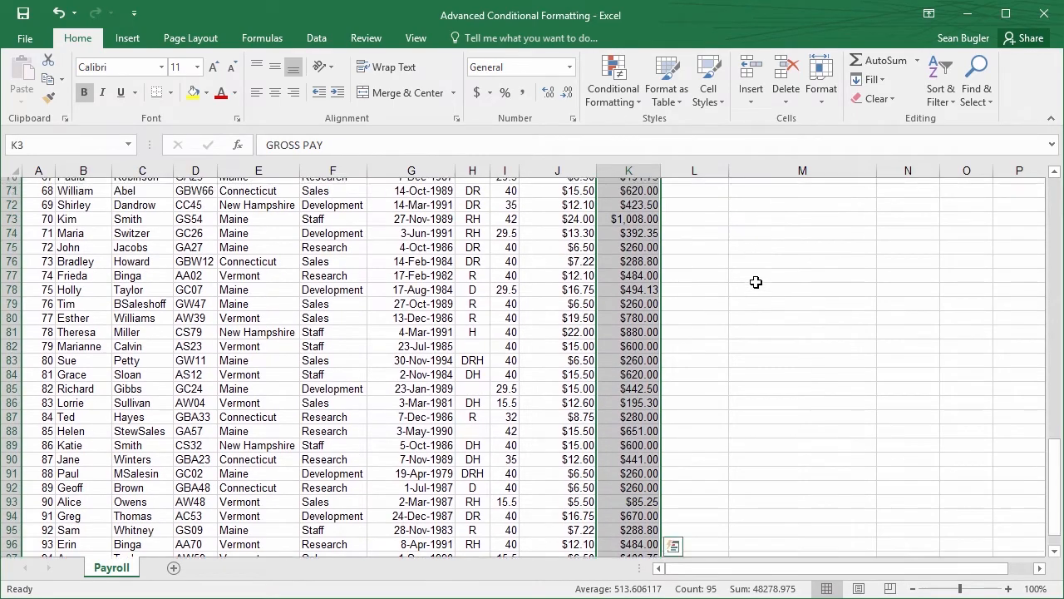
{"action": "scroll", "coordinate": [756, 283], "scroll_direction": "up", "scroll_amount": 11}
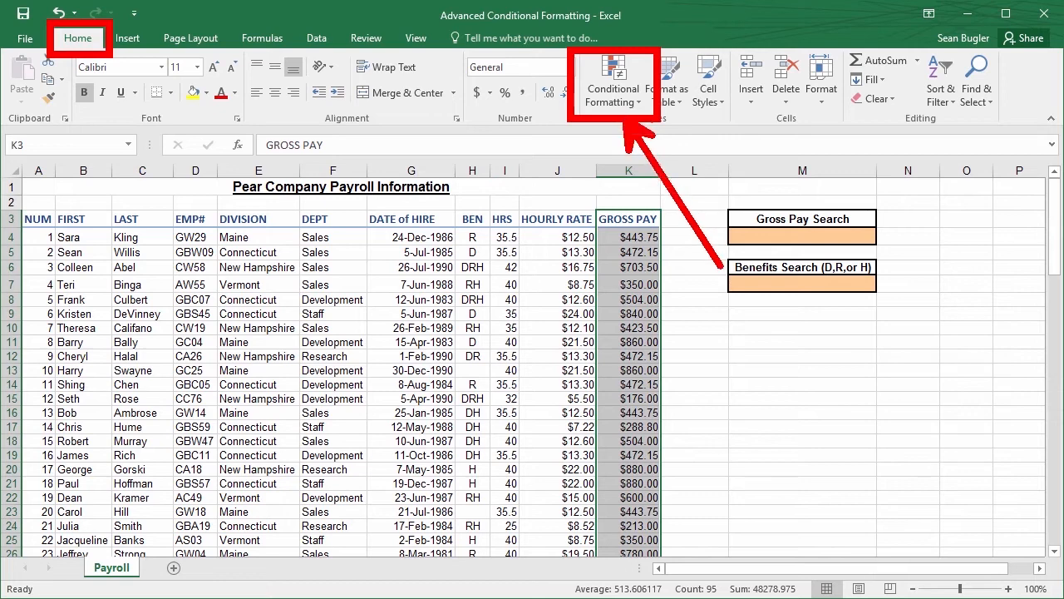
{"action": "left_click", "coordinate": [619, 95]}
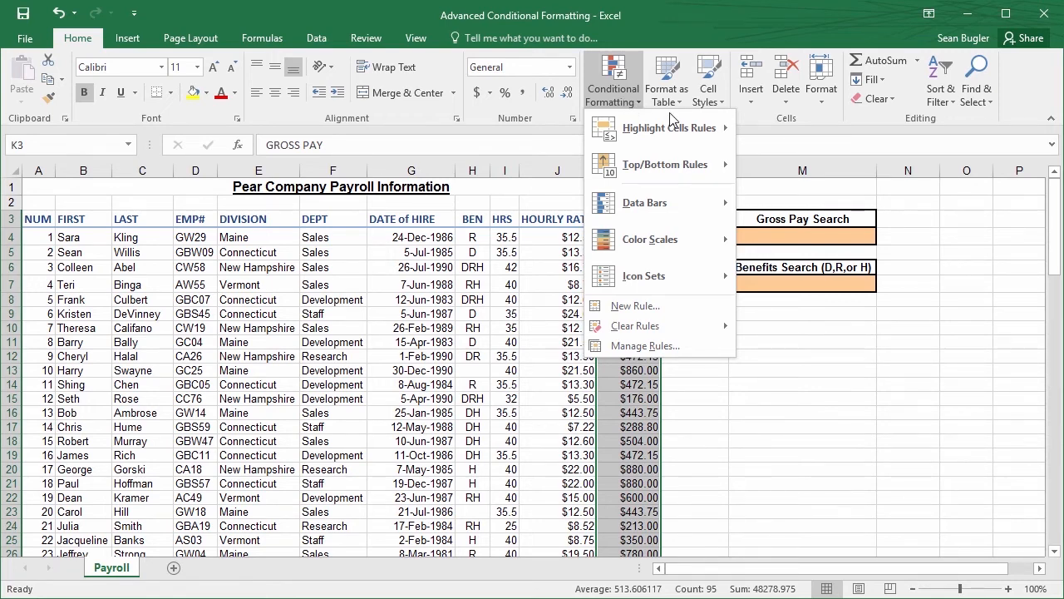
{"action": "mouse_move", "coordinate": [680, 140]}
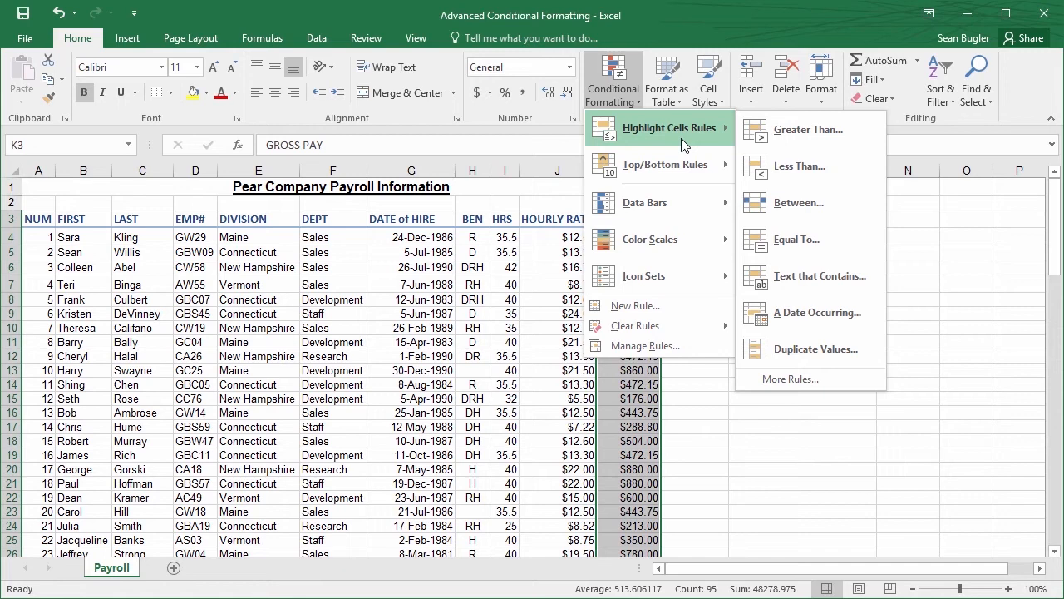
{"action": "left_click", "coordinate": [813, 130]}
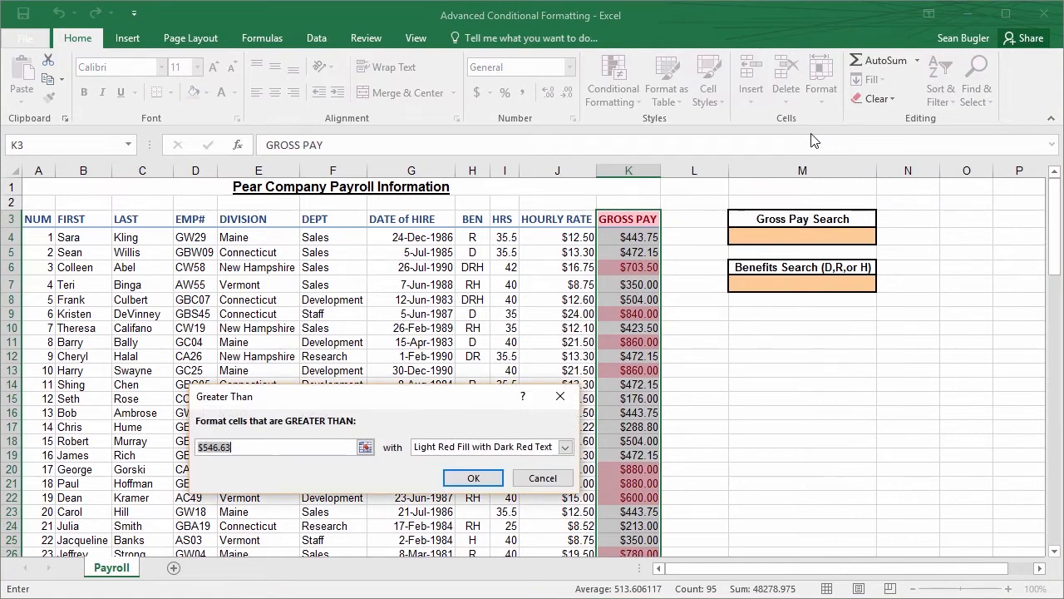
{"action": "left_click_drag", "start_coordinate": [402, 396], "coordinate": [516, 293]}
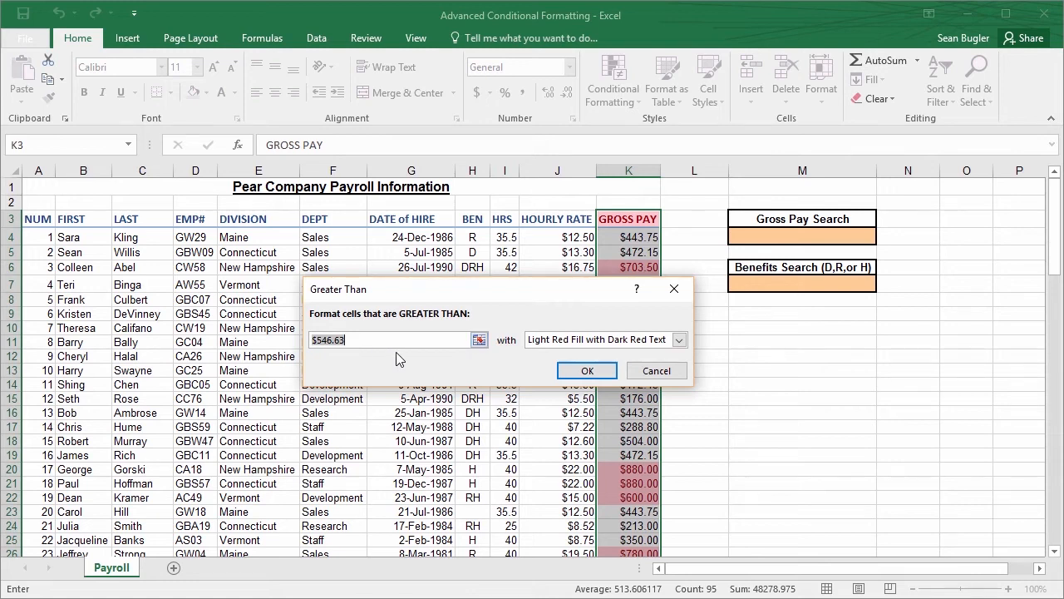
{"action": "left_click", "coordinate": [753, 238]}
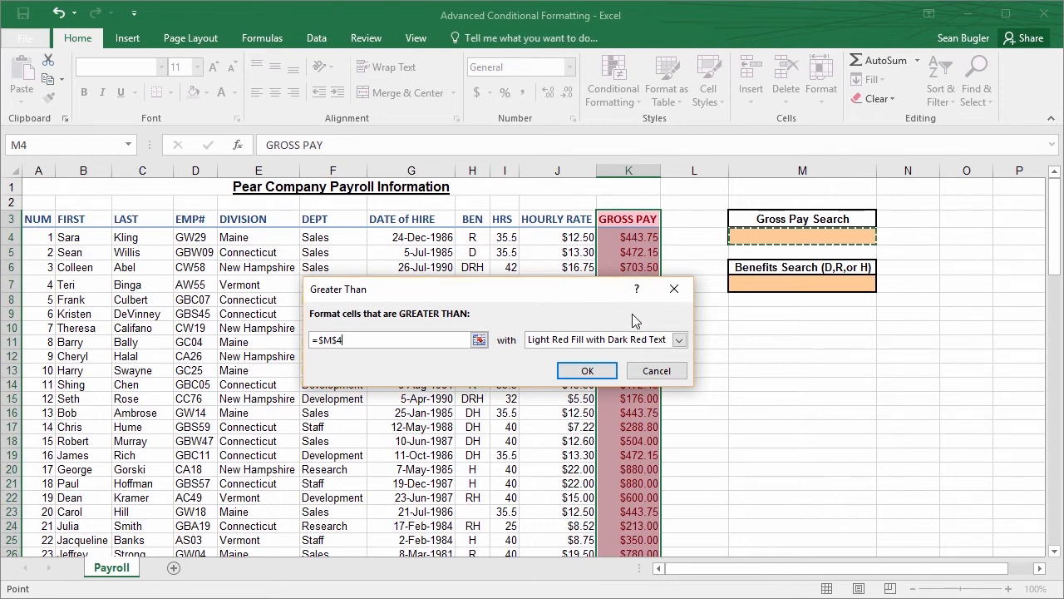
{"action": "left_click", "coordinate": [590, 371]}
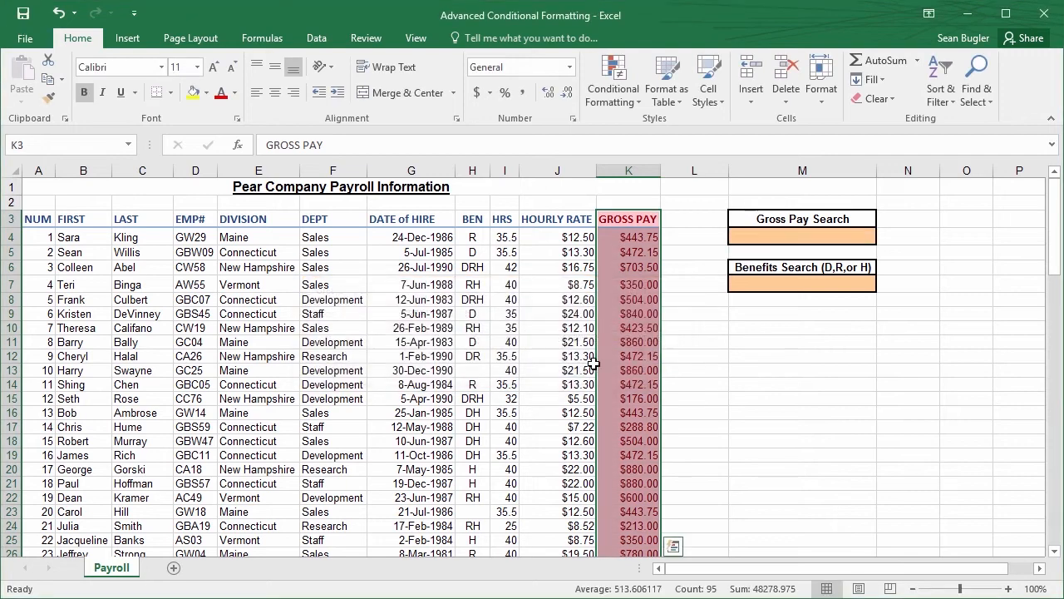
{"action": "left_click", "coordinate": [630, 297]}
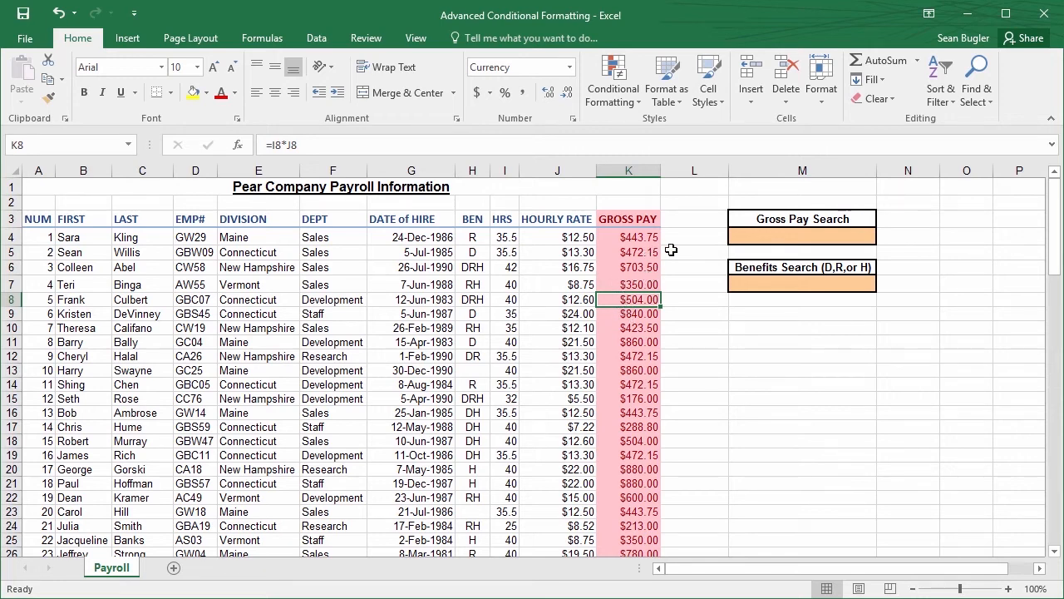
Test the gross pay highlighting by entering 400 and 700 in turn in the Gross Pay Search cell M4
{"action": "left_click", "coordinate": [761, 236]}
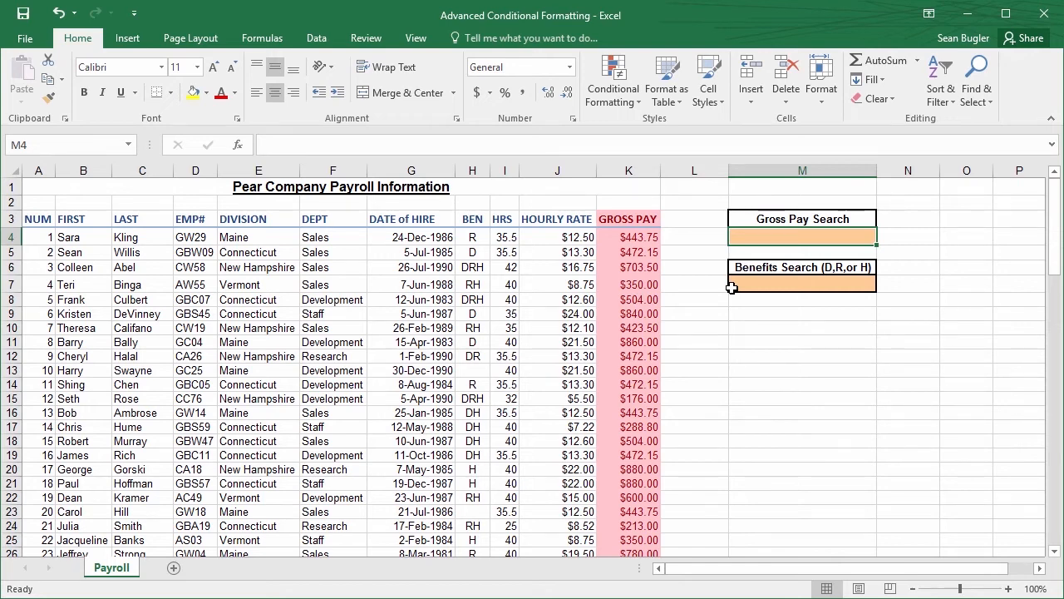
{"action": "type", "text": "400"}
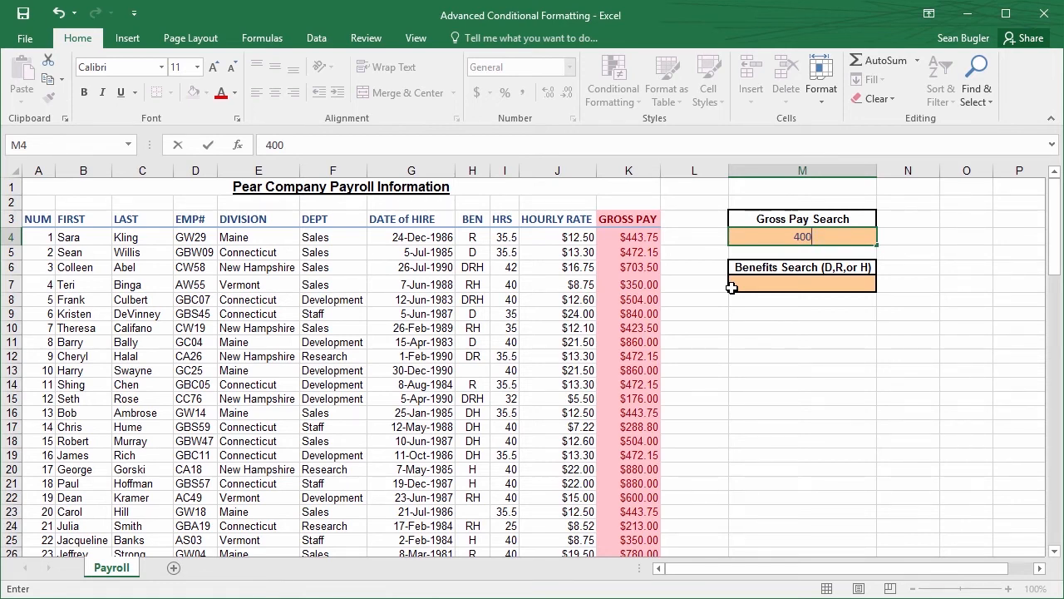
{"action": "key", "text": "Return"}
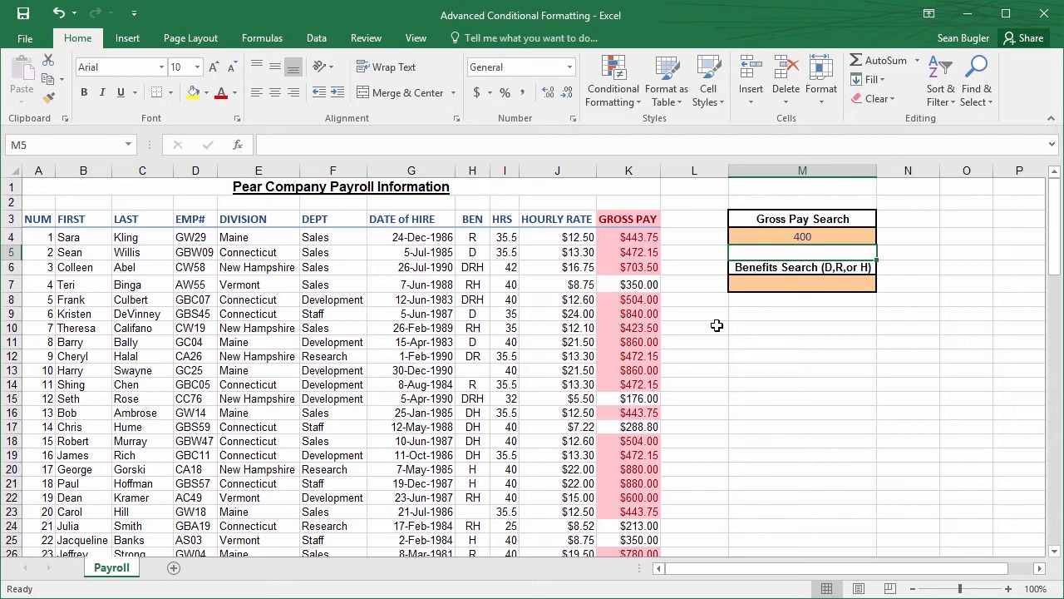
{"action": "key", "text": "Up"}
{"action": "type", "text": "7"}
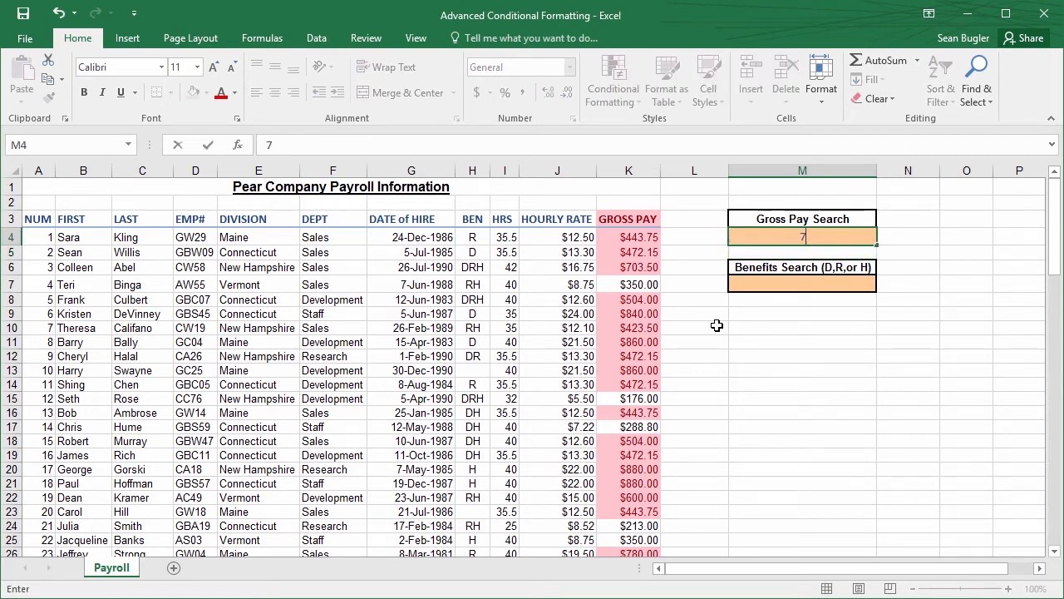
{"action": "type", "text": "00"}
{"action": "key", "text": "Return"}
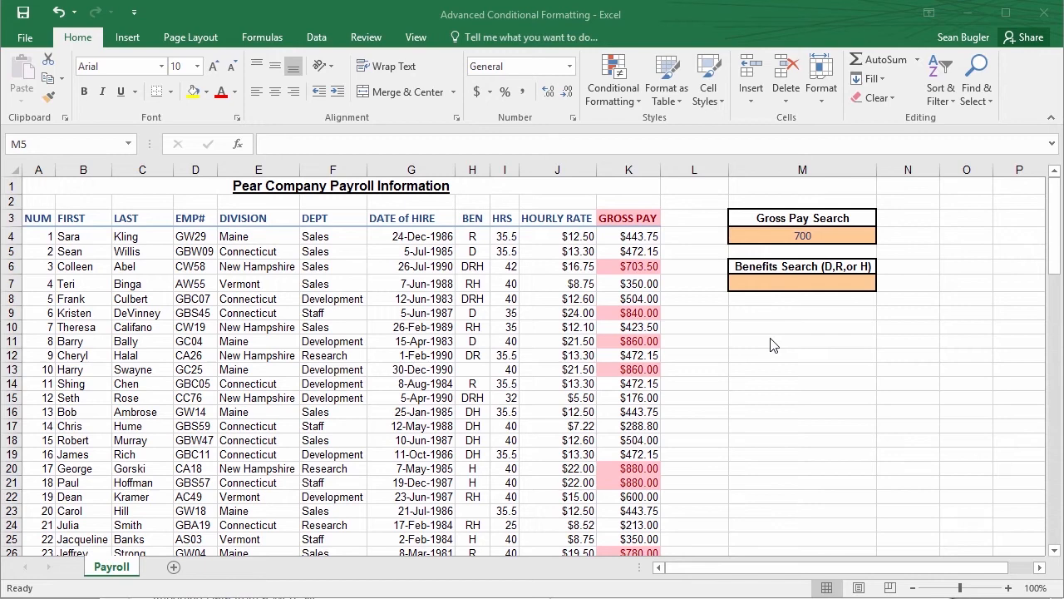
Clear the Gross Pay Search cell M4 to test the rule with an empty search value
{"action": "left_click", "coordinate": [817, 237]}
{"action": "key", "text": "BackSpace"}
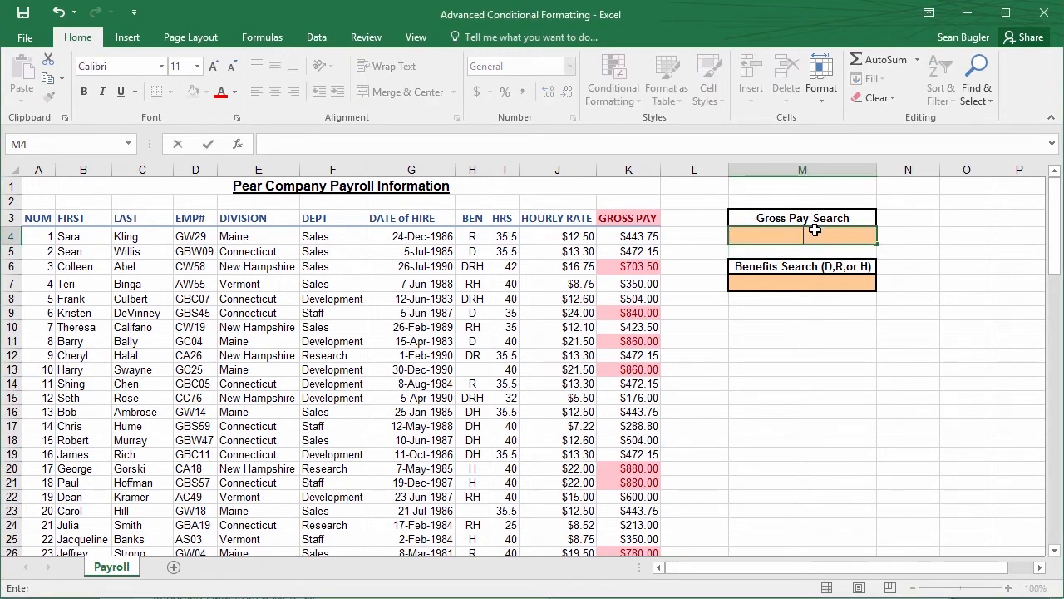
{"action": "key", "text": "Return"}
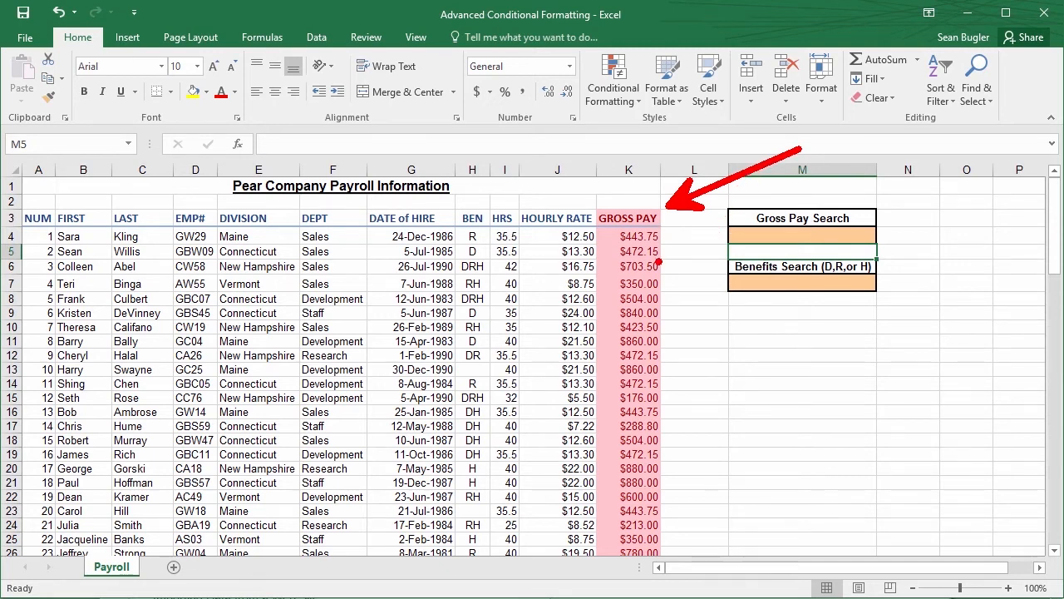
{"action": "key", "text": "Escape"}
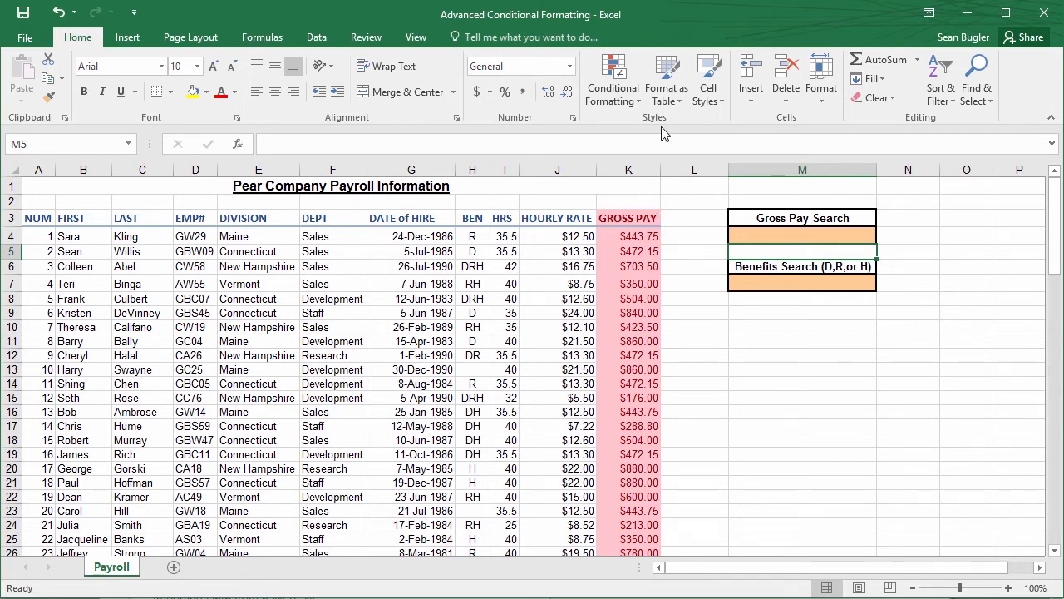
Show the conditional formatting rules for this worksheet and delete the rule applied to K3:K97
{"action": "left_click", "coordinate": [617, 100]}
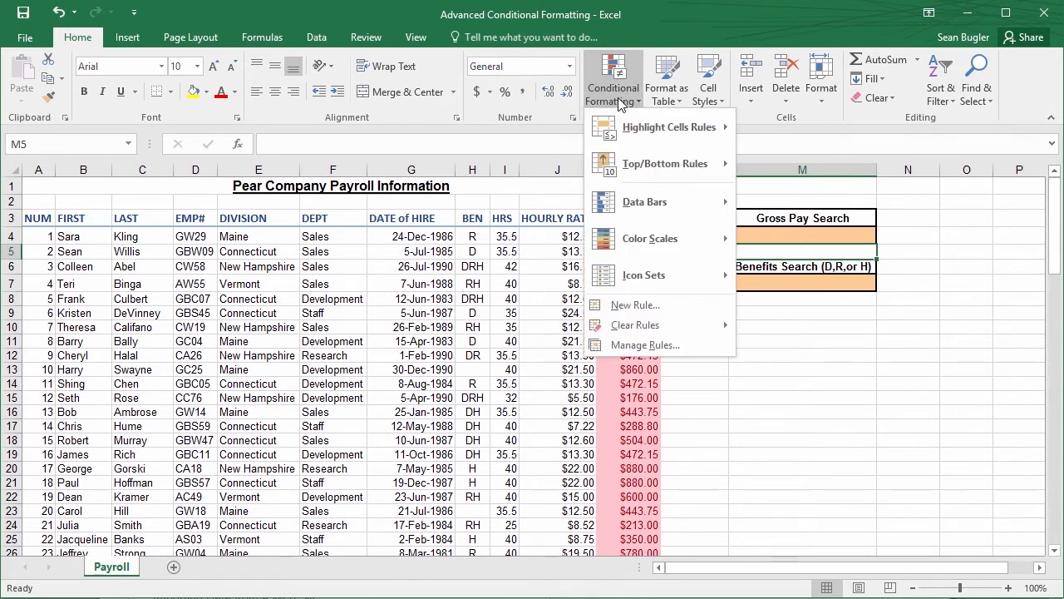
{"action": "left_click", "coordinate": [688, 346]}
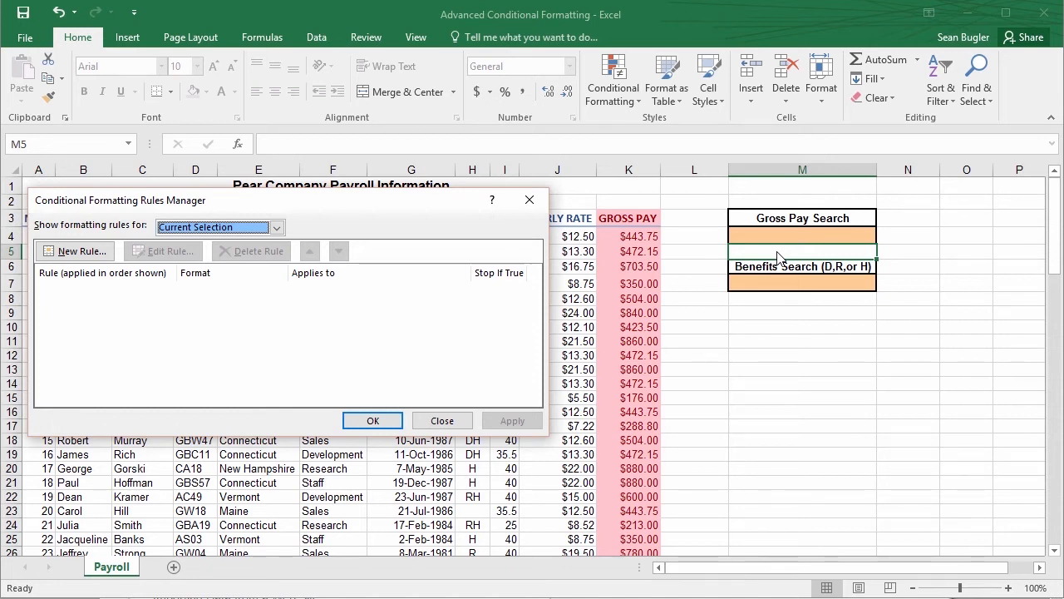
{"action": "left_click", "coordinate": [276, 228]}
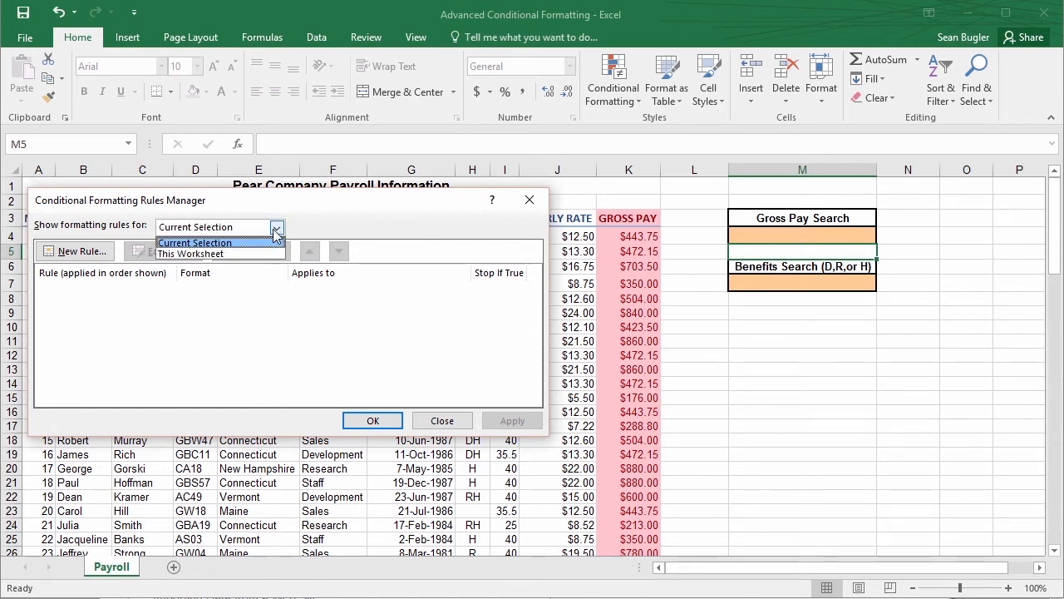
{"action": "left_click", "coordinate": [201, 254]}
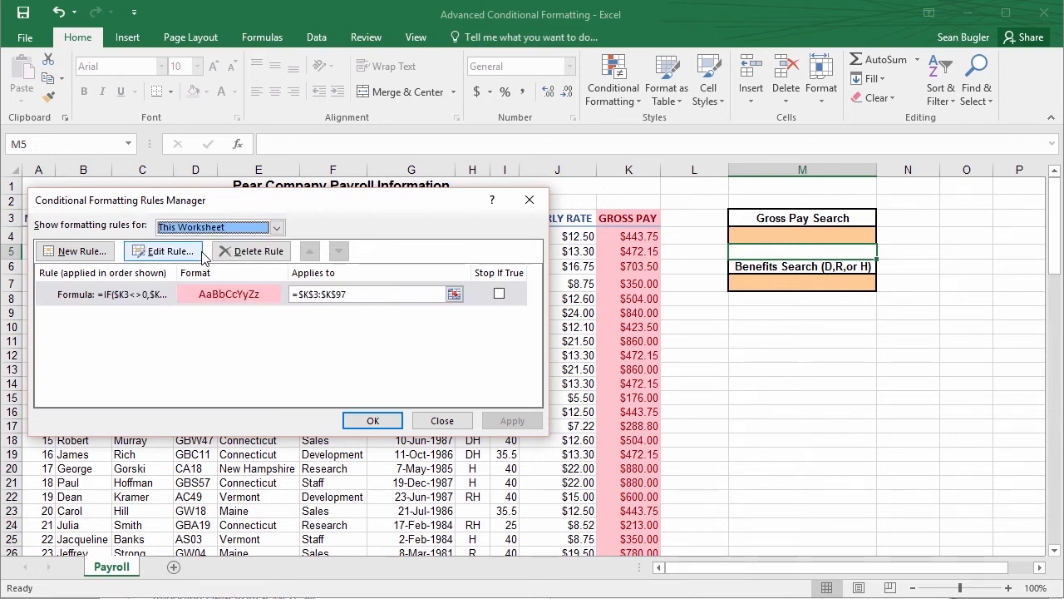
{"action": "left_click", "coordinate": [245, 300]}
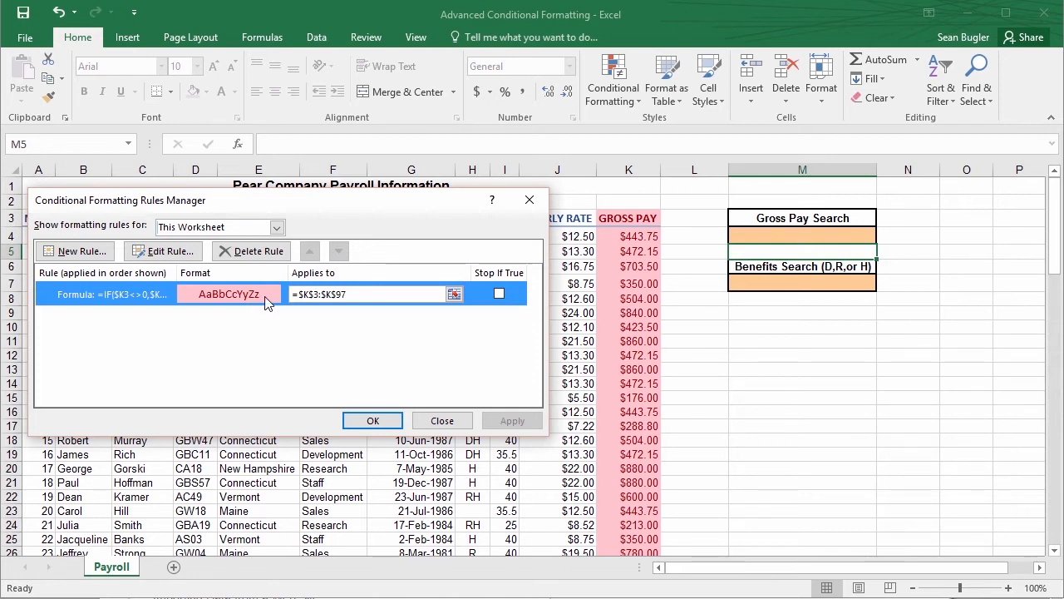
{"action": "left_click", "coordinate": [257, 251]}
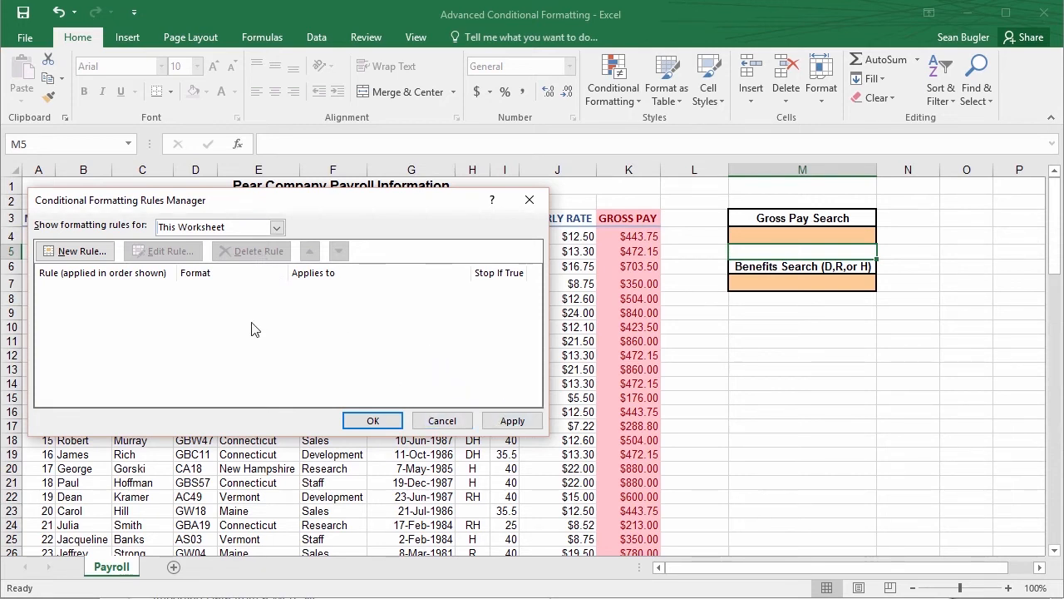
{"action": "left_click", "coordinate": [372, 421]}
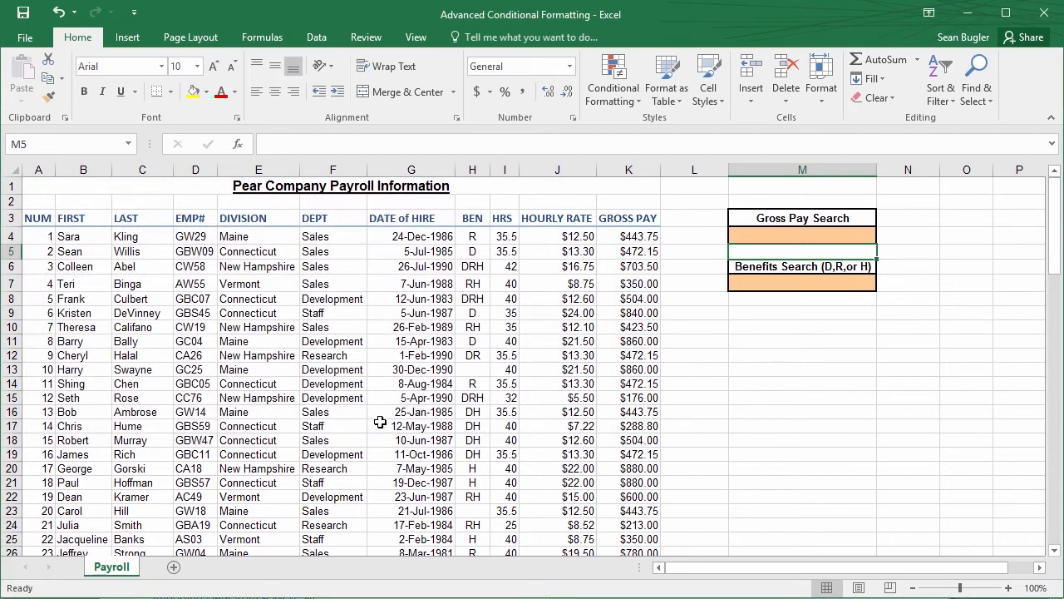
{"action": "left_click", "coordinate": [784, 234]}
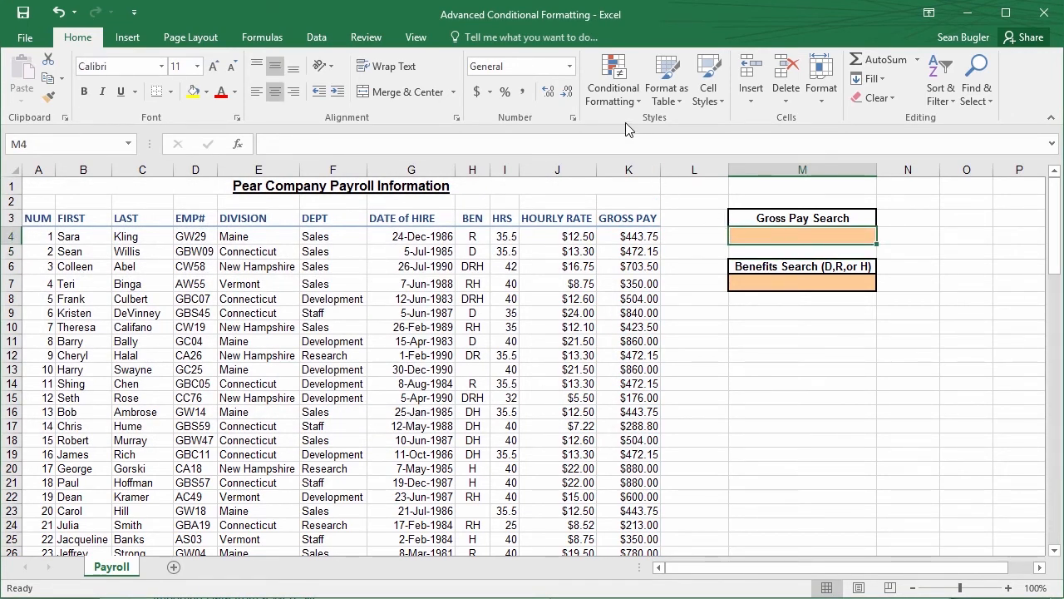
{"action": "left_click", "coordinate": [611, 98]}
{"action": "mouse_move", "coordinate": [630, 133]}
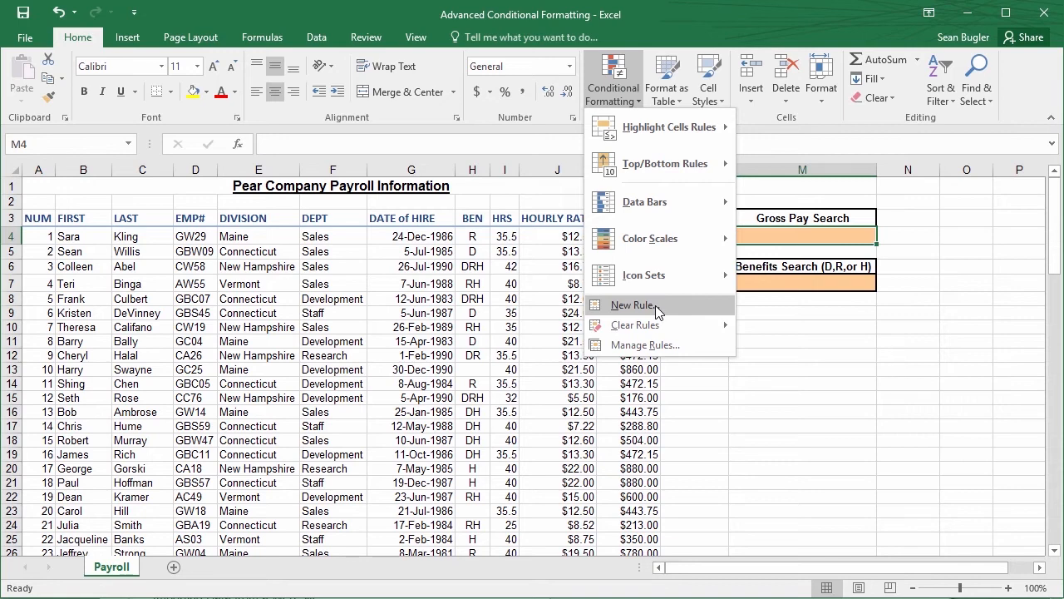
{"action": "left_click", "coordinate": [527, 273]}
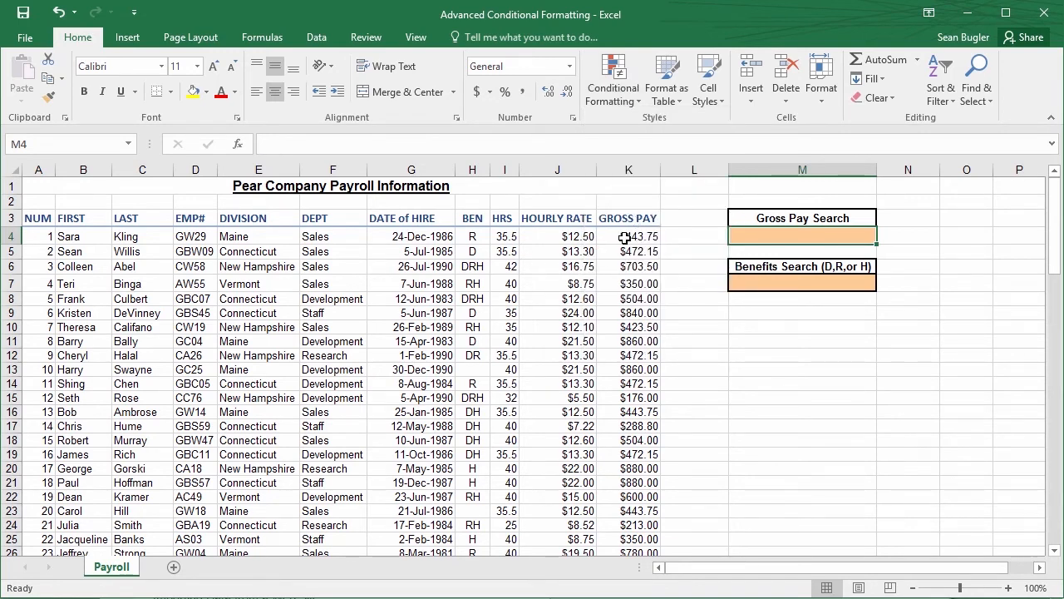
Select the gross pay values K4:K97 and start a new formatting rule that uses a formula to determine which cells to format
{"action": "mouse_move", "coordinate": [626, 238]}
{"action": "left_mouse_down"}
{"action": "mouse_move", "coordinate": [649, 394]}
{"action": "mouse_move", "coordinate": [639, 236]}
{"action": "left_mouse_up"}
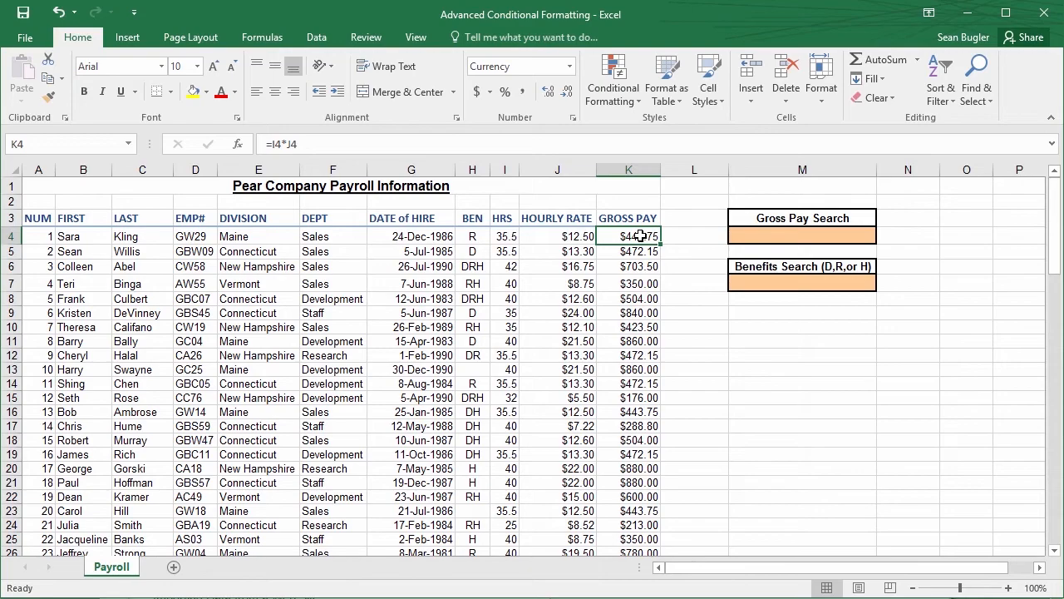
{"action": "key", "text": "ctrl+shift+Down"}
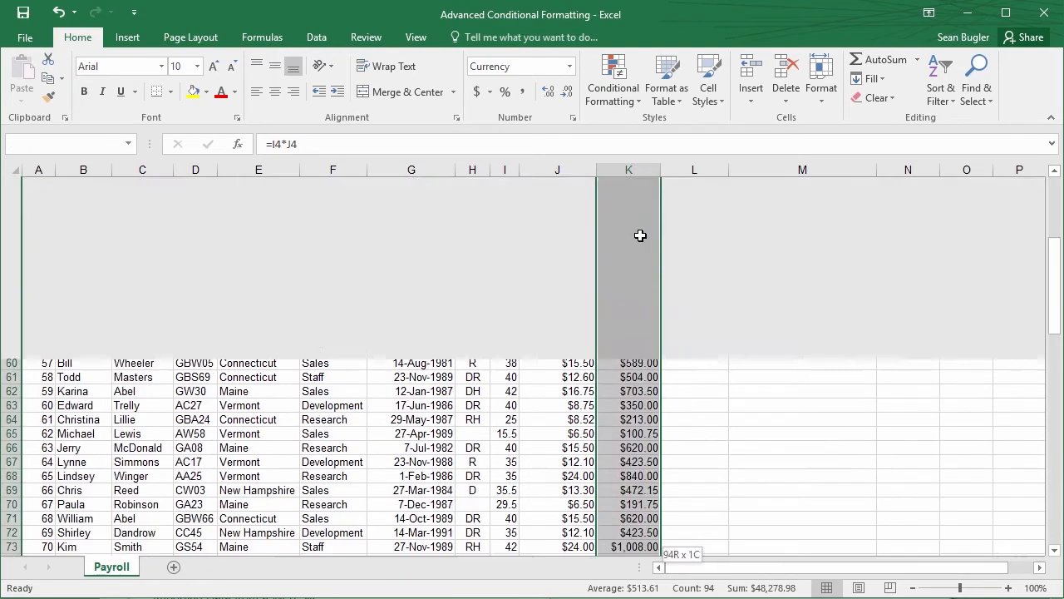
{"action": "left_click_drag", "start_coordinate": [1056, 490], "coordinate": [1056, 164]}
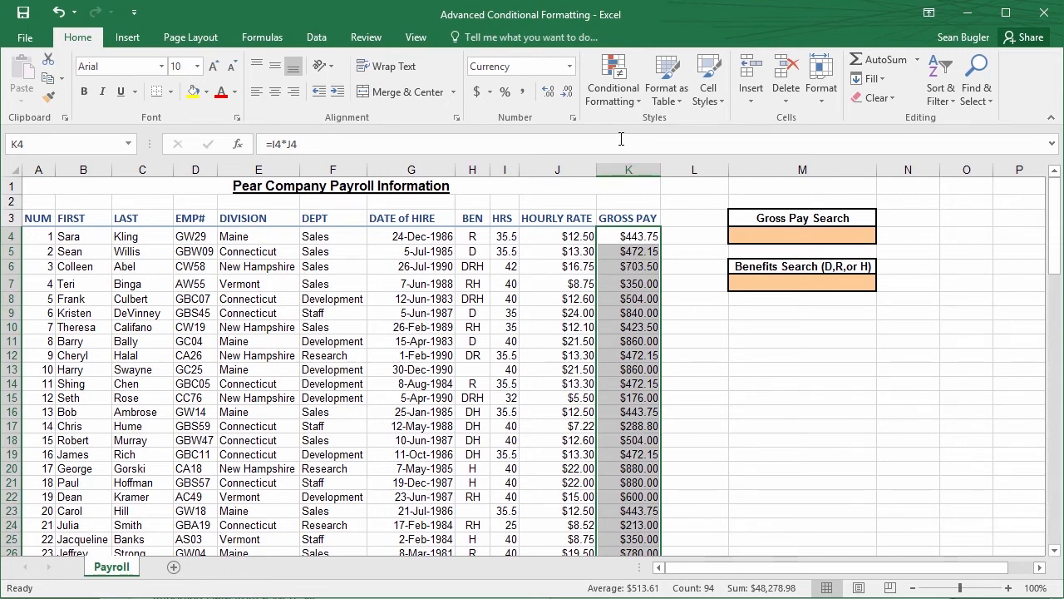
{"action": "left_click", "coordinate": [616, 98]}
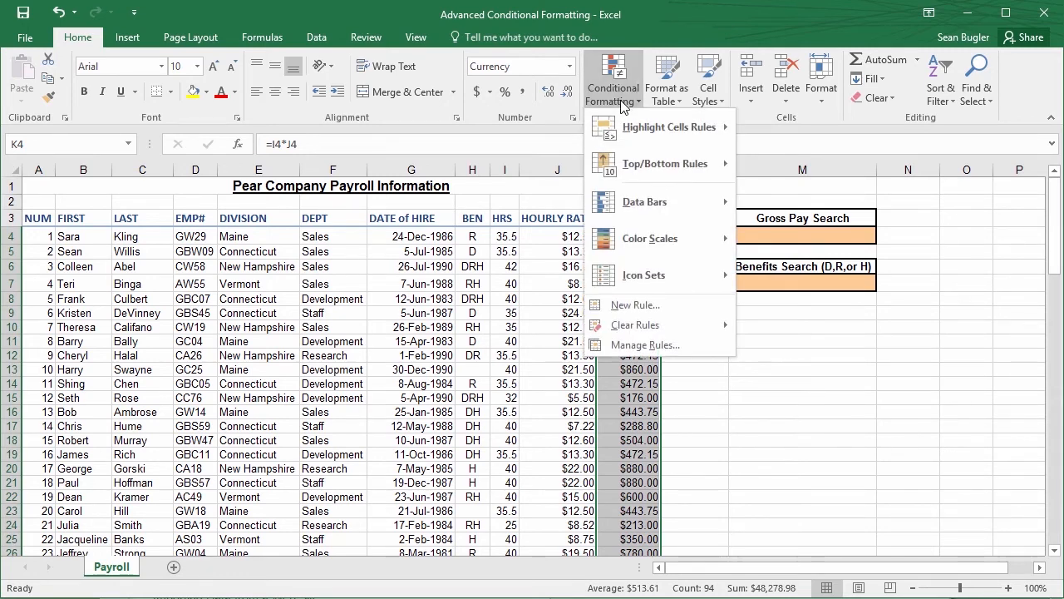
{"action": "left_click", "coordinate": [670, 304]}
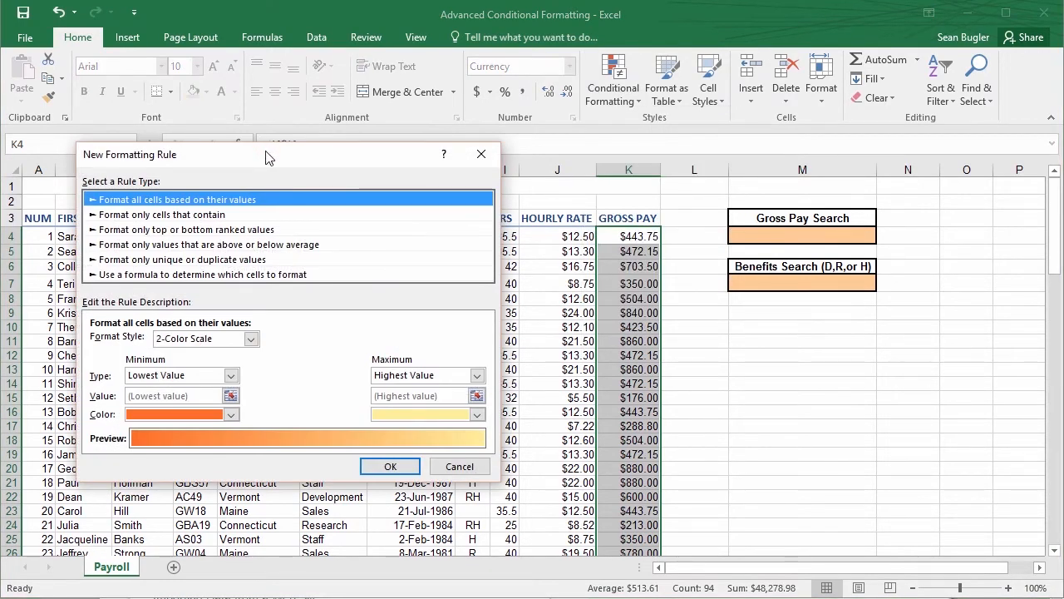
{"action": "left_click_drag", "start_coordinate": [267, 158], "coordinate": [297, 169]}
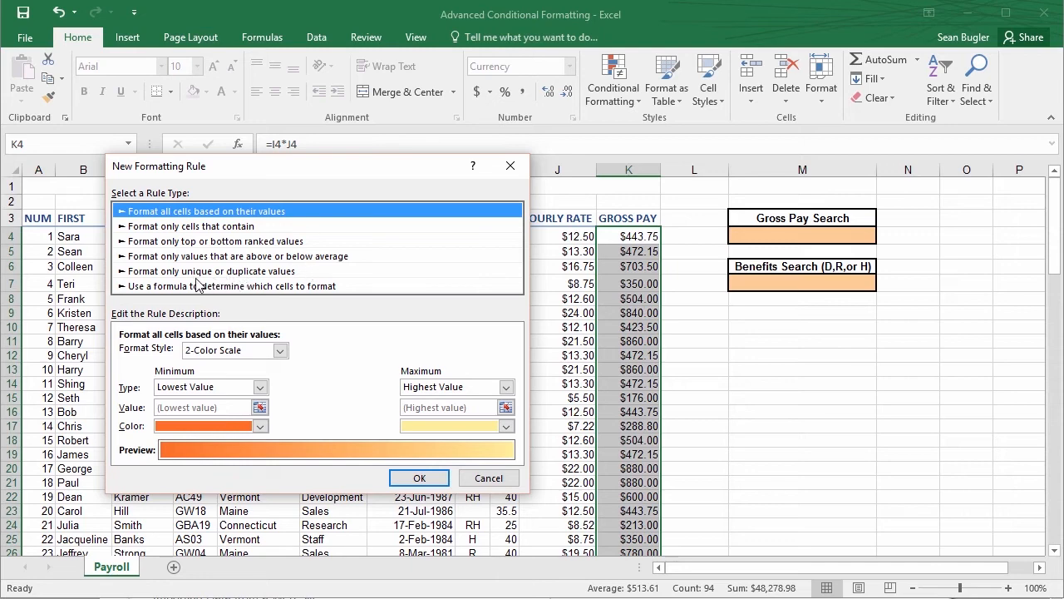
{"action": "left_click", "coordinate": [152, 286]}
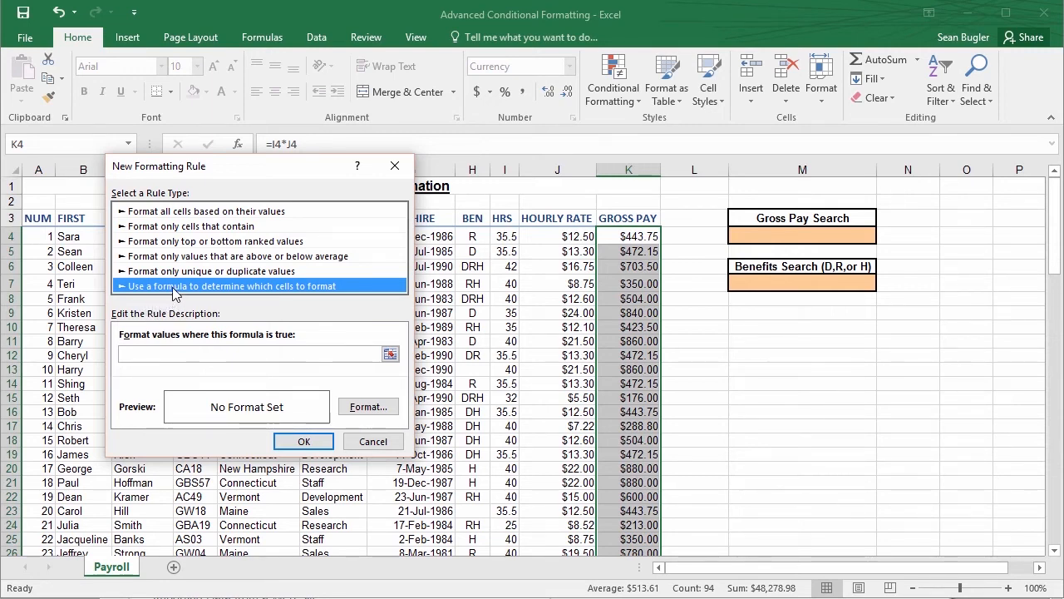
Enter IF($M$4<>0,$K4>=$M$4) as the rule formula, keeping the row of the K4 reference relative
{"action": "left_click", "coordinate": [186, 357]}
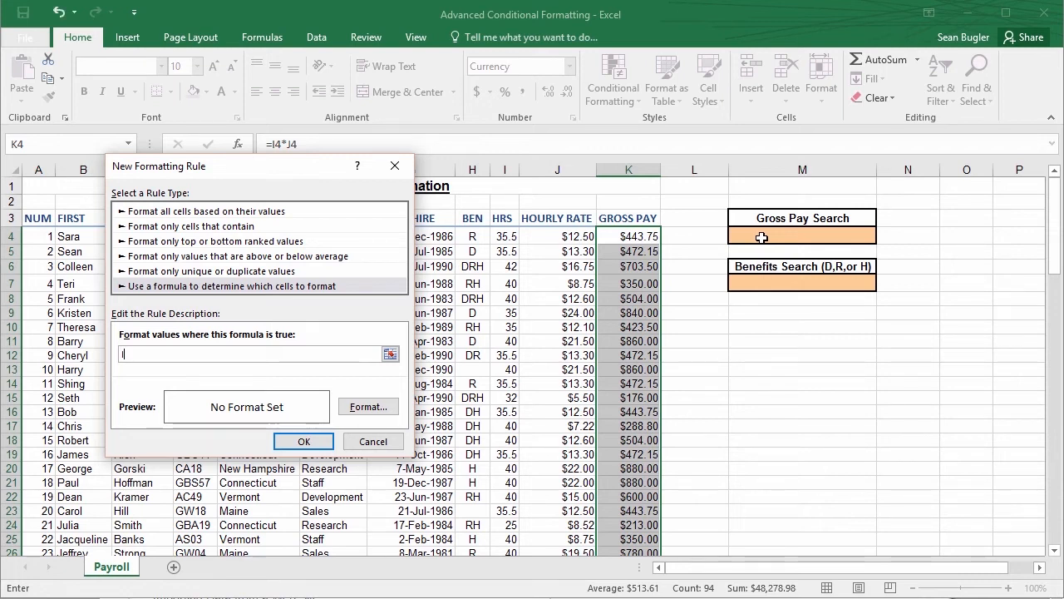
{"action": "type", "text": "(("}
{"action": "left_click", "coordinate": [762, 238]}
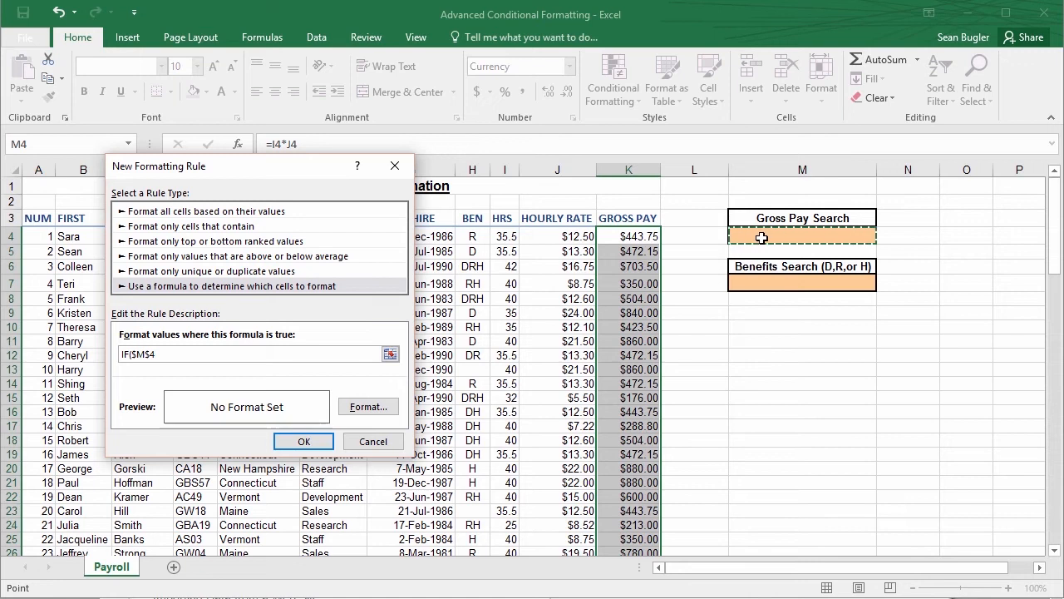
{"action": "type", "text": "<>"}
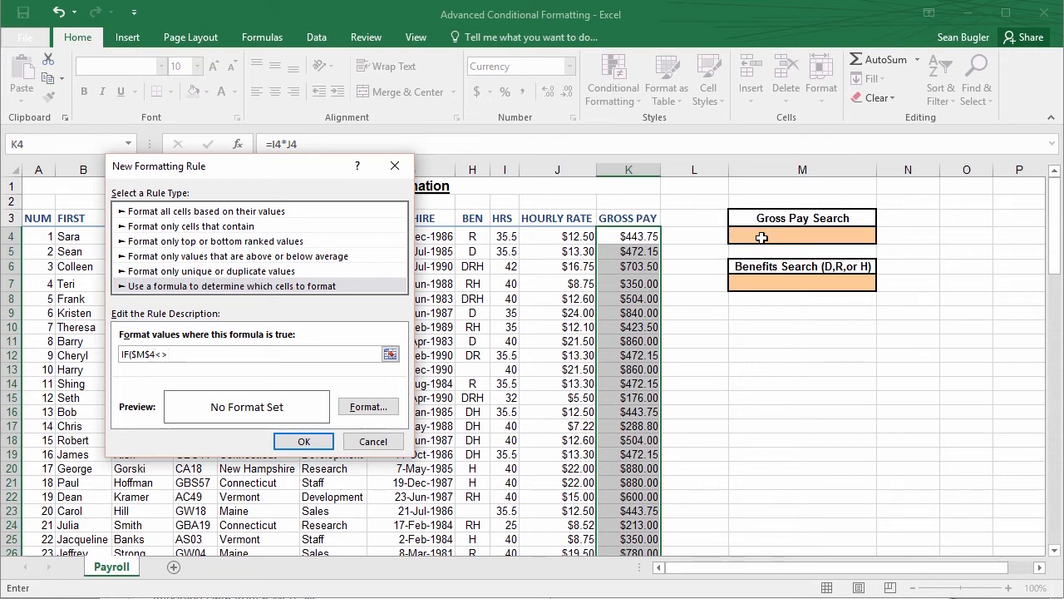
{"action": "type", "text": "0,"}
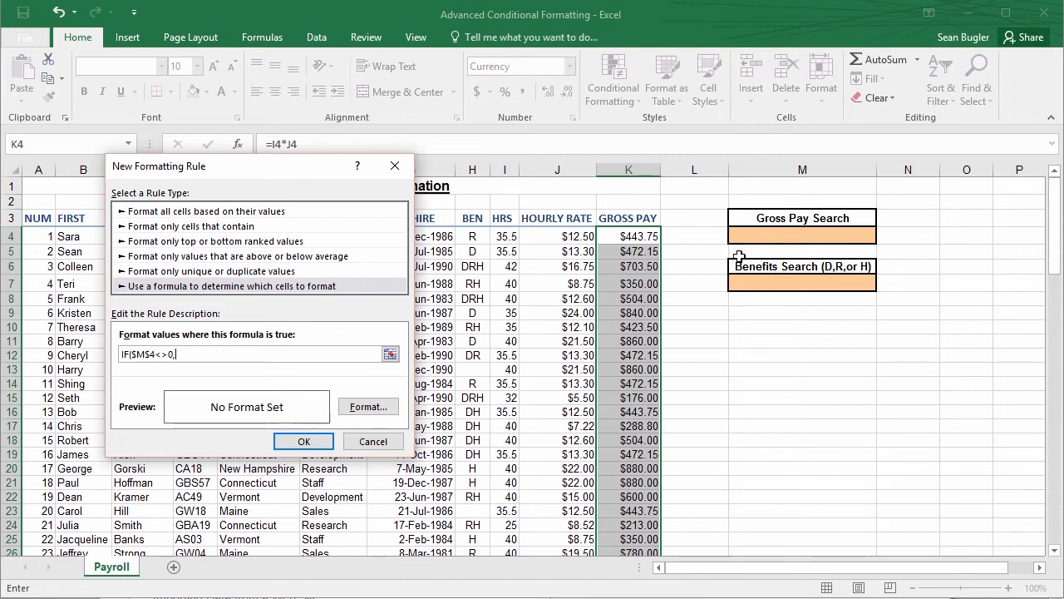
{"action": "left_click", "coordinate": [635, 239]}
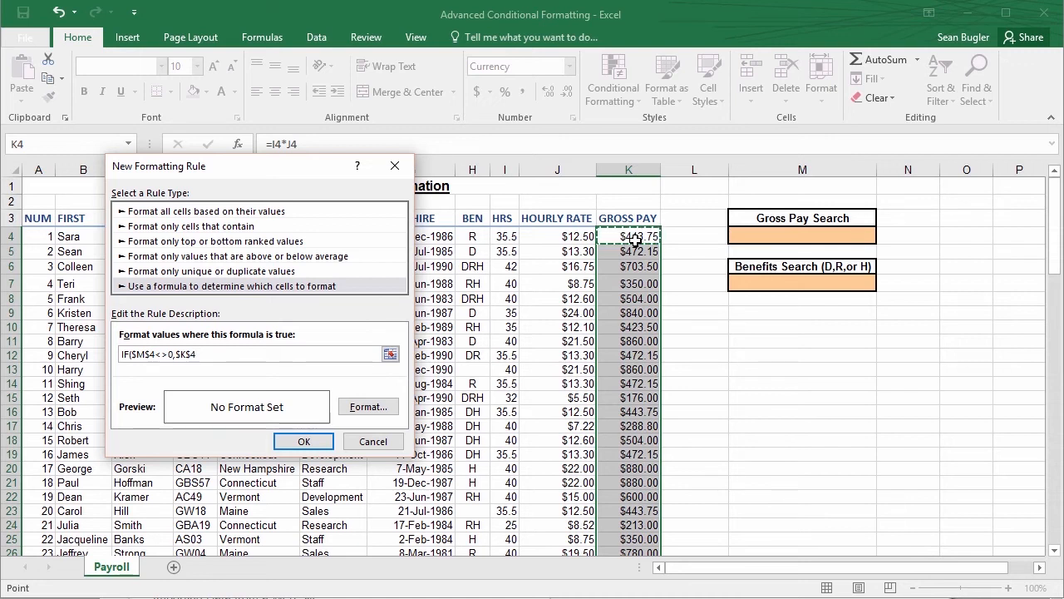
{"action": "type", "text": ">="}
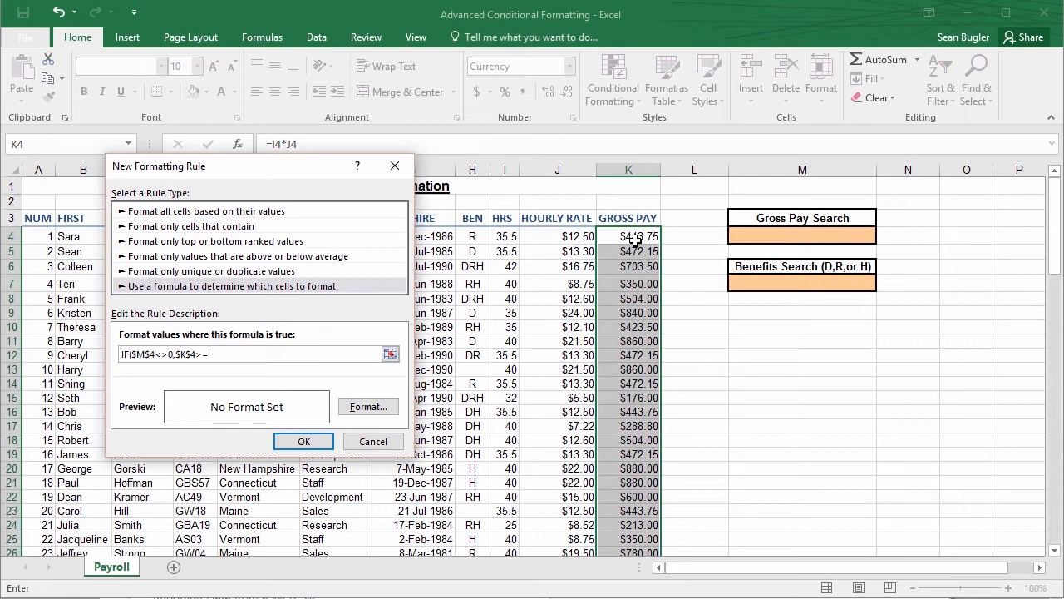
{"action": "left_click", "coordinate": [792, 236]}
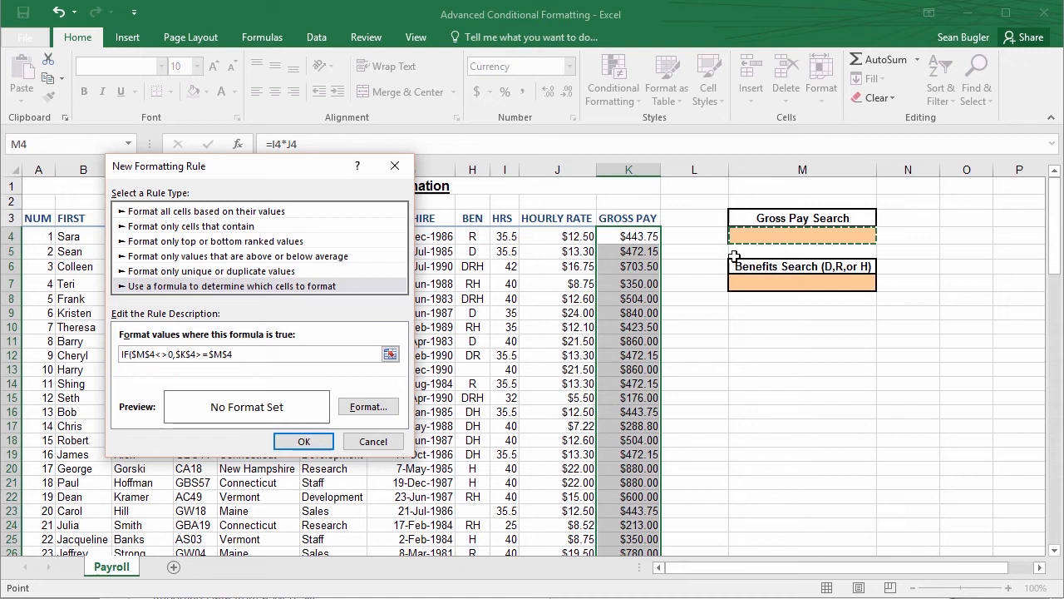
{"action": "left_click", "coordinate": [191, 354]}
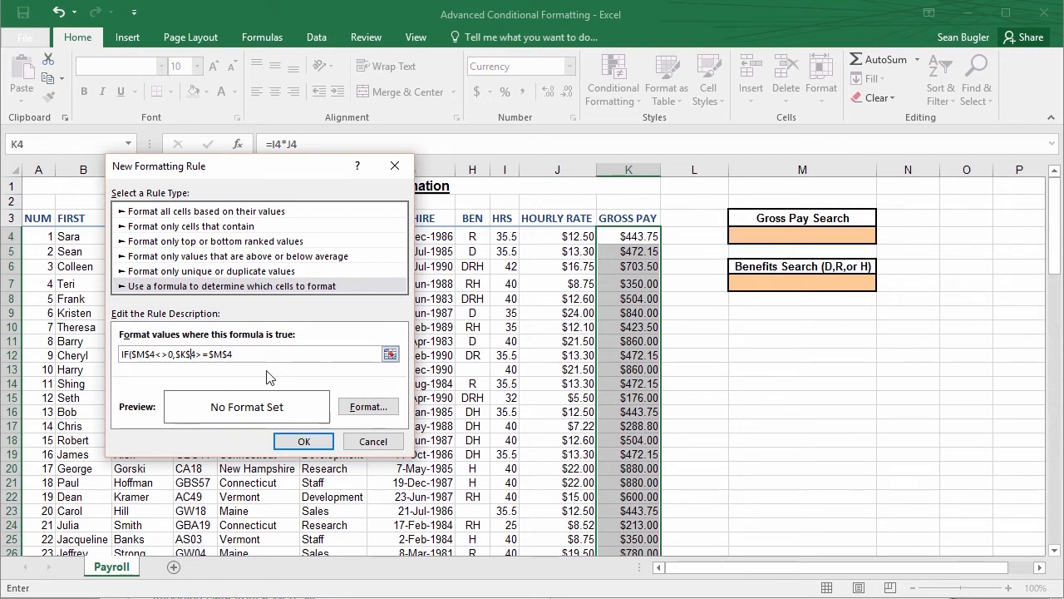
{"action": "key", "text": "BackSpace"}
{"action": "key", "text": "BackSpace"}
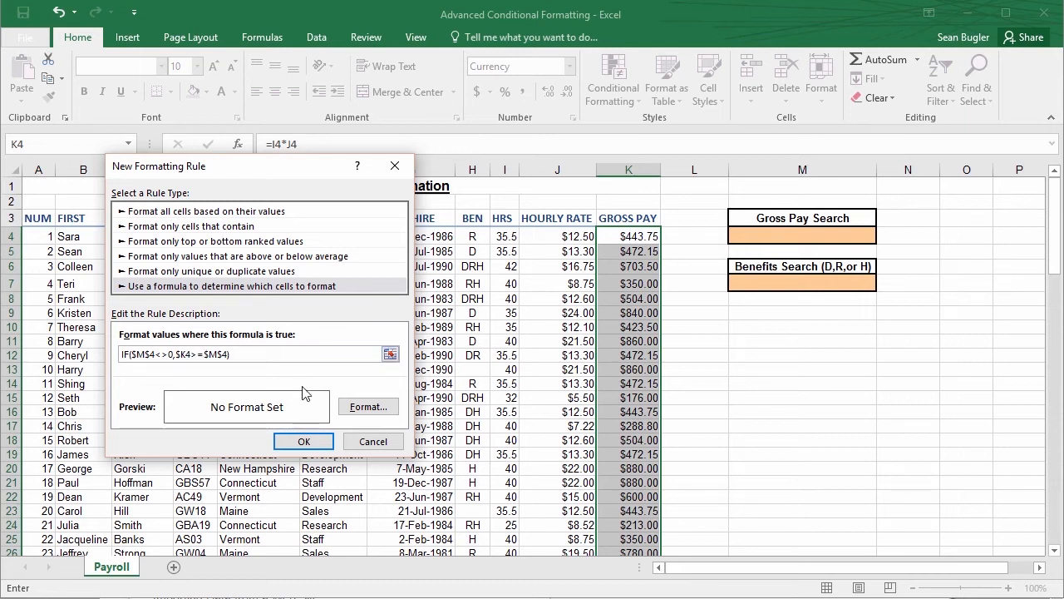
Give the rule a light olive green background fill and create it for the gross pay cells
{"action": "left_click", "coordinate": [369, 415]}
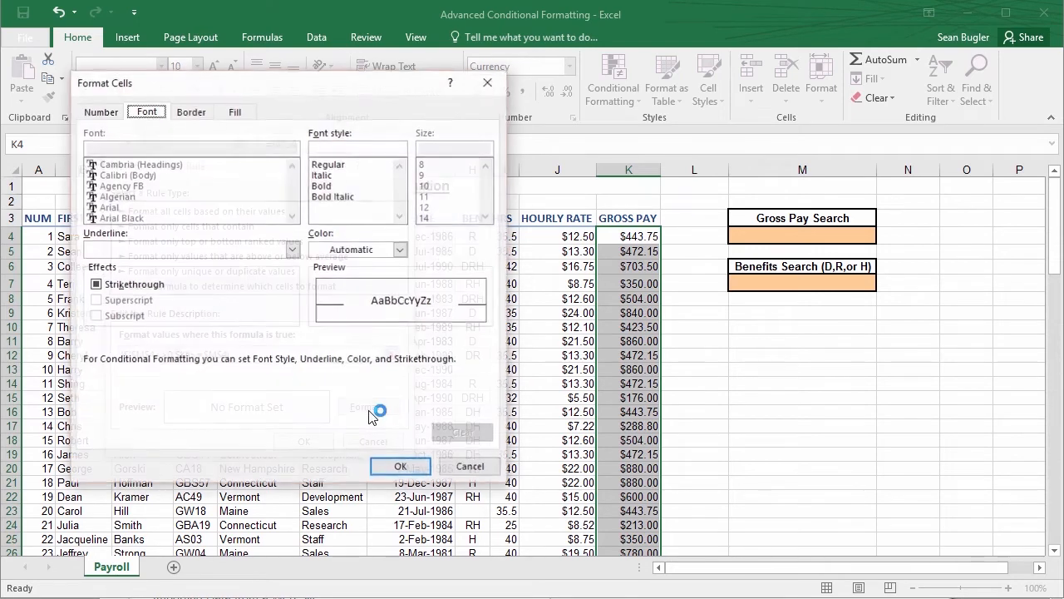
{"action": "left_click", "coordinate": [241, 111]}
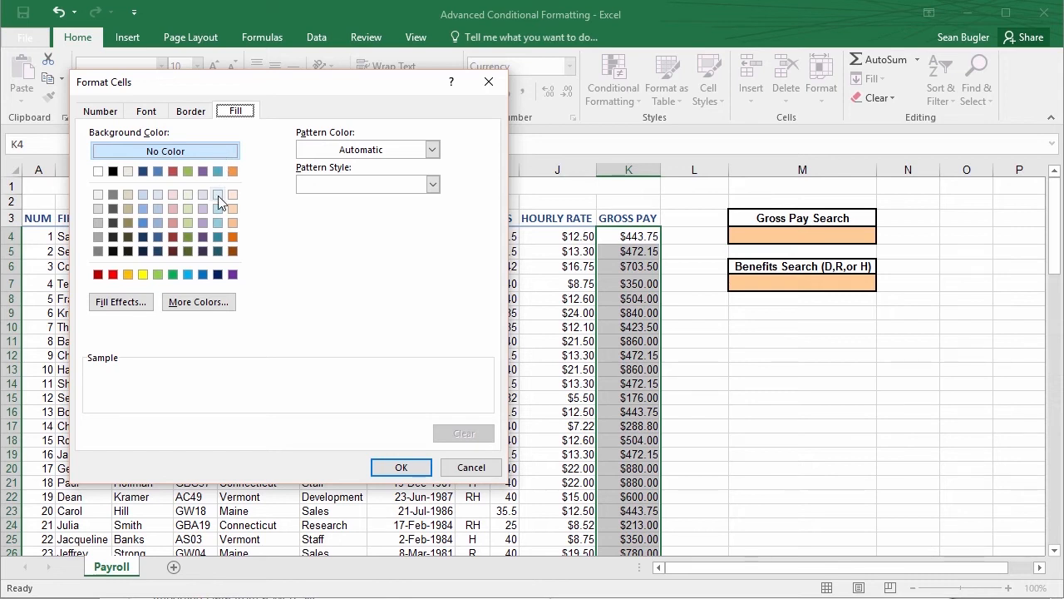
{"action": "left_click", "coordinate": [186, 193]}
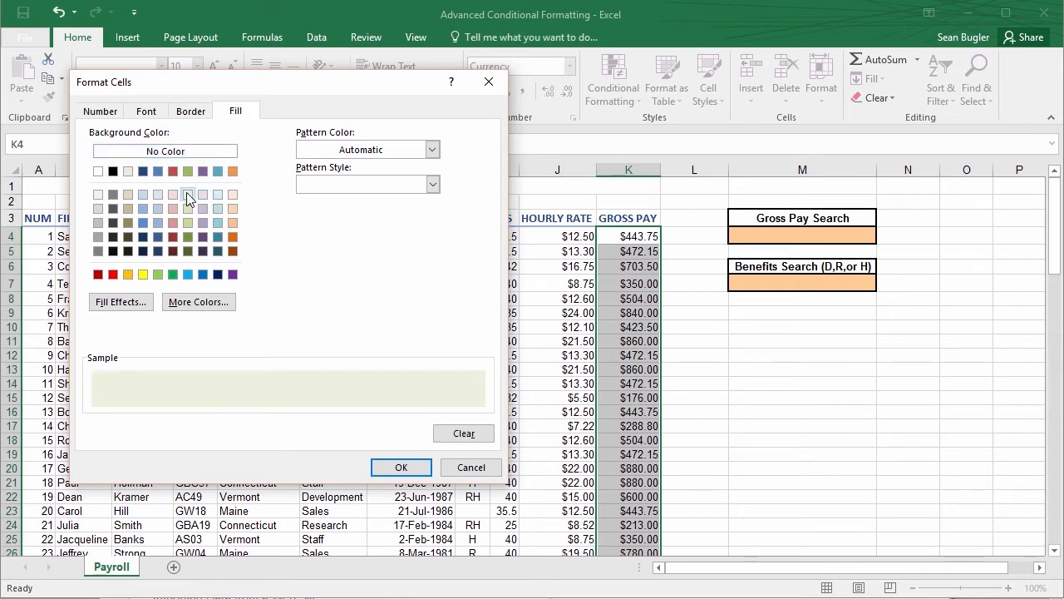
{"action": "left_click", "coordinate": [186, 206]}
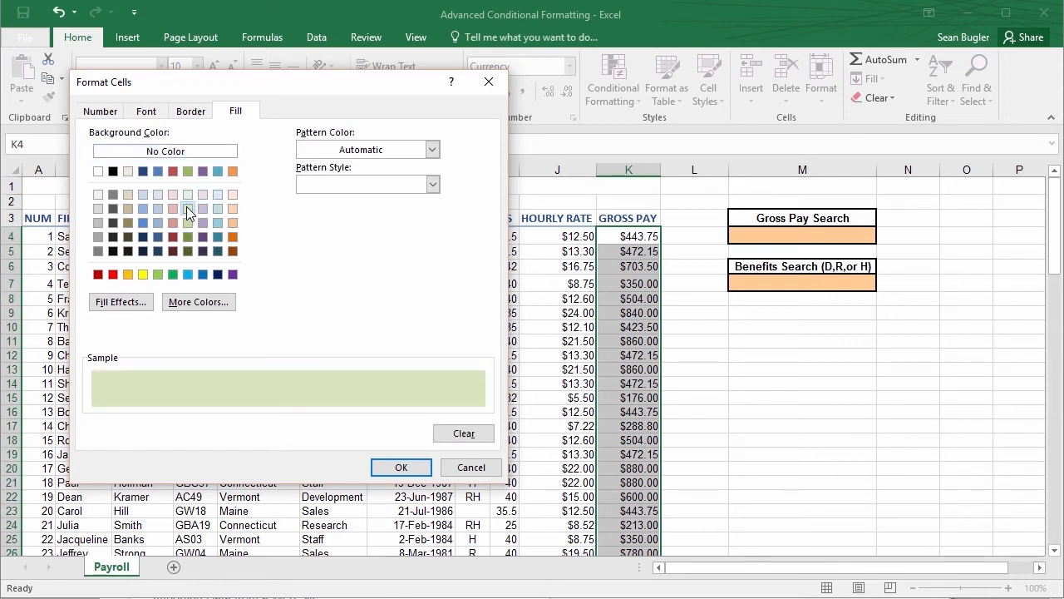
{"action": "left_click", "coordinate": [190, 113]}
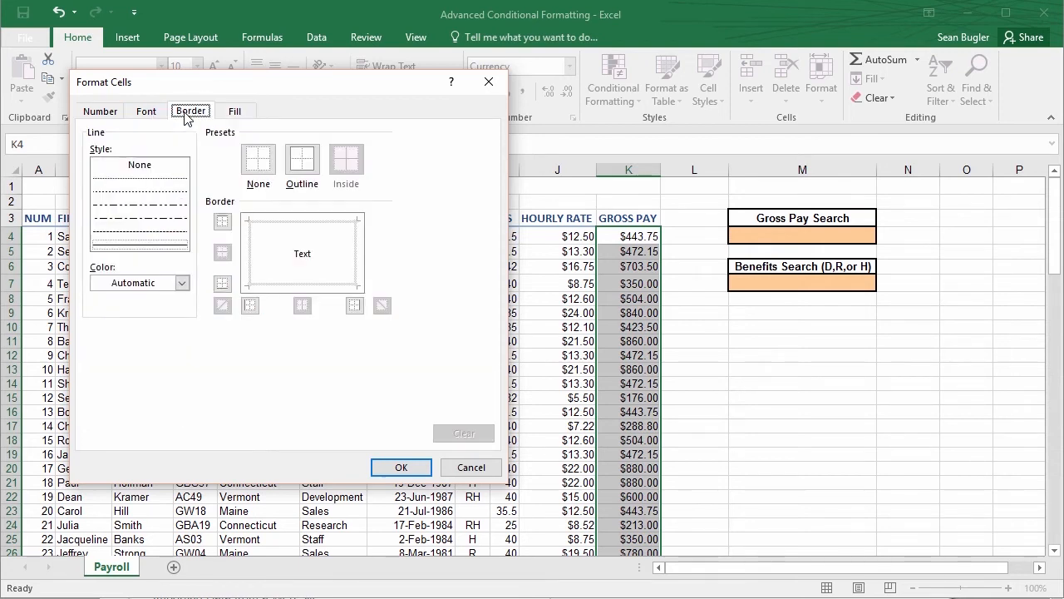
{"action": "left_click", "coordinate": [148, 112]}
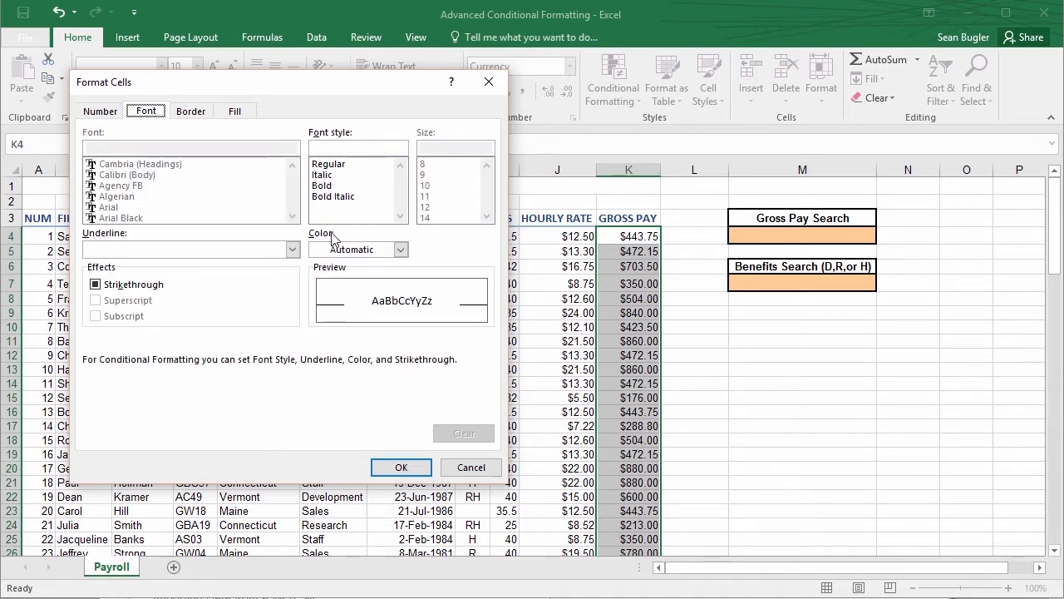
{"action": "left_click", "coordinate": [101, 113]}
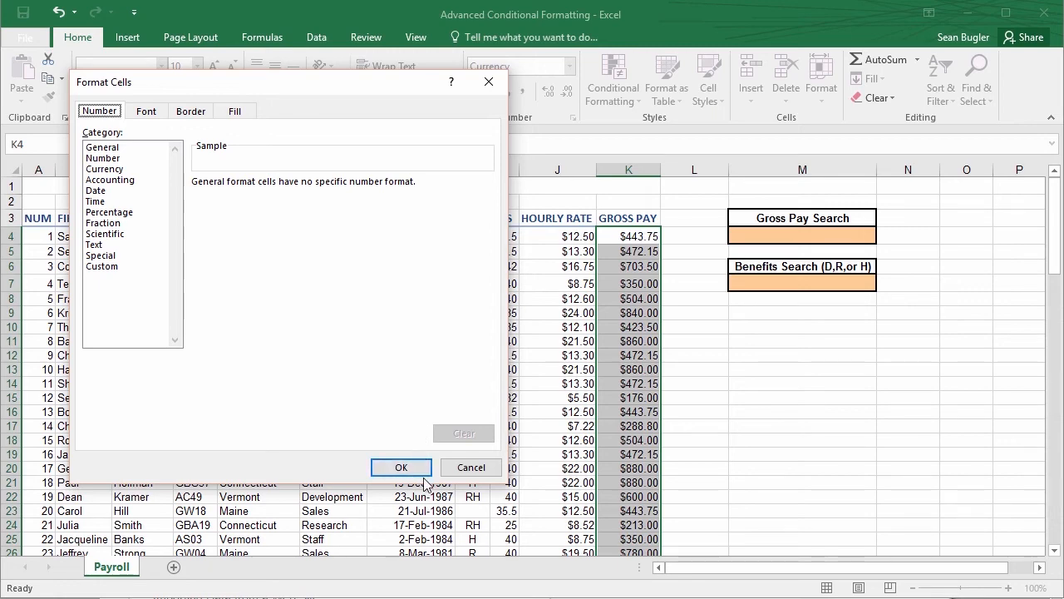
{"action": "left_click", "coordinate": [401, 468]}
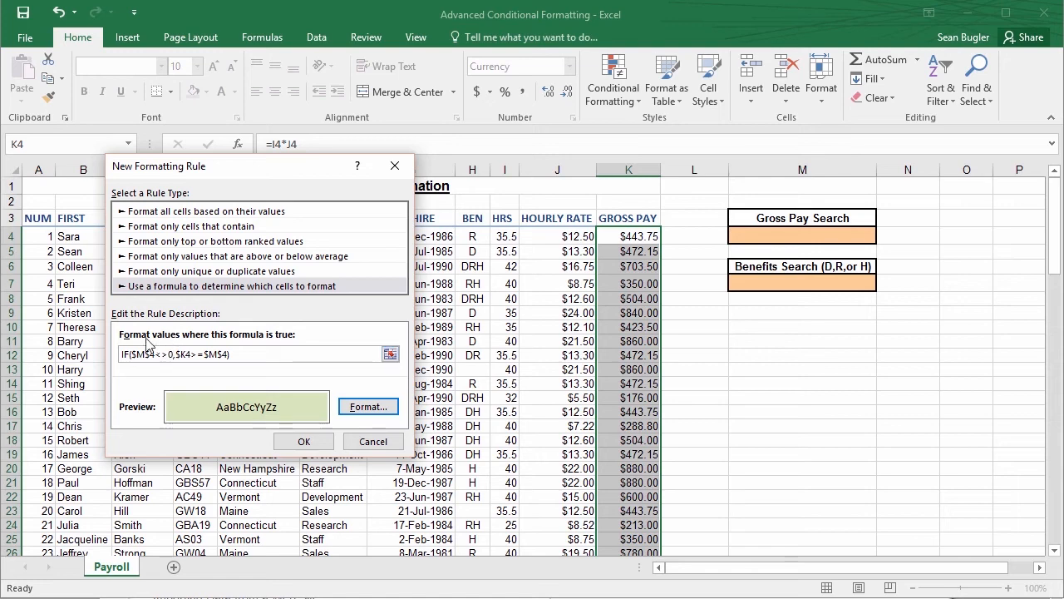
{"action": "left_click", "coordinate": [301, 441]}
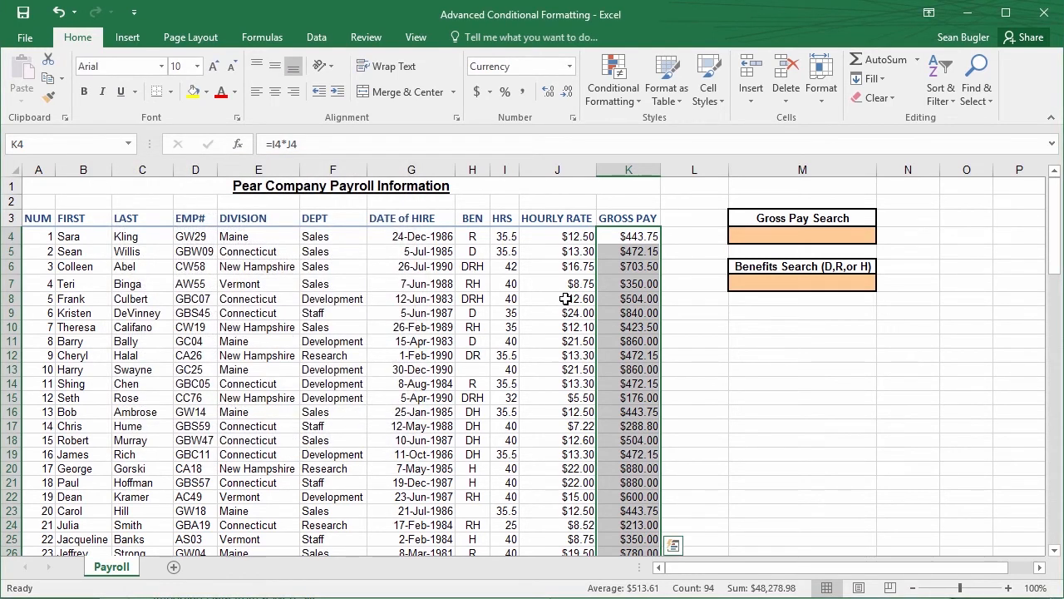
Test the formula rule by entering 700 in the Gross Pay Search cell M4
{"action": "left_click", "coordinate": [605, 298]}
{"action": "left_click_drag", "start_coordinate": [620, 242], "coordinate": [630, 510]}
{"action": "left_click", "coordinate": [632, 413]}
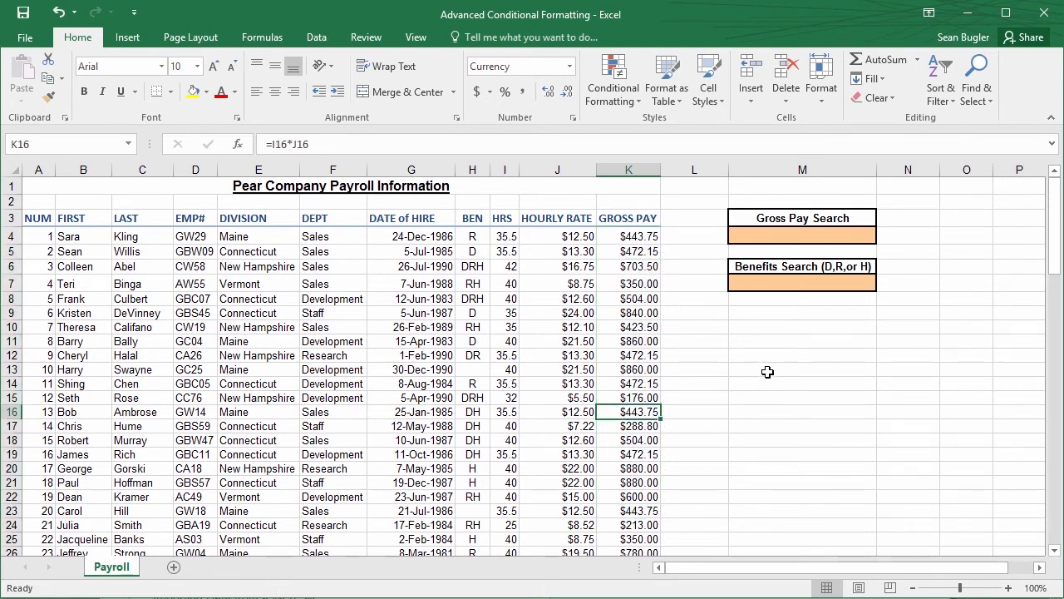
{"action": "left_click", "coordinate": [768, 237]}
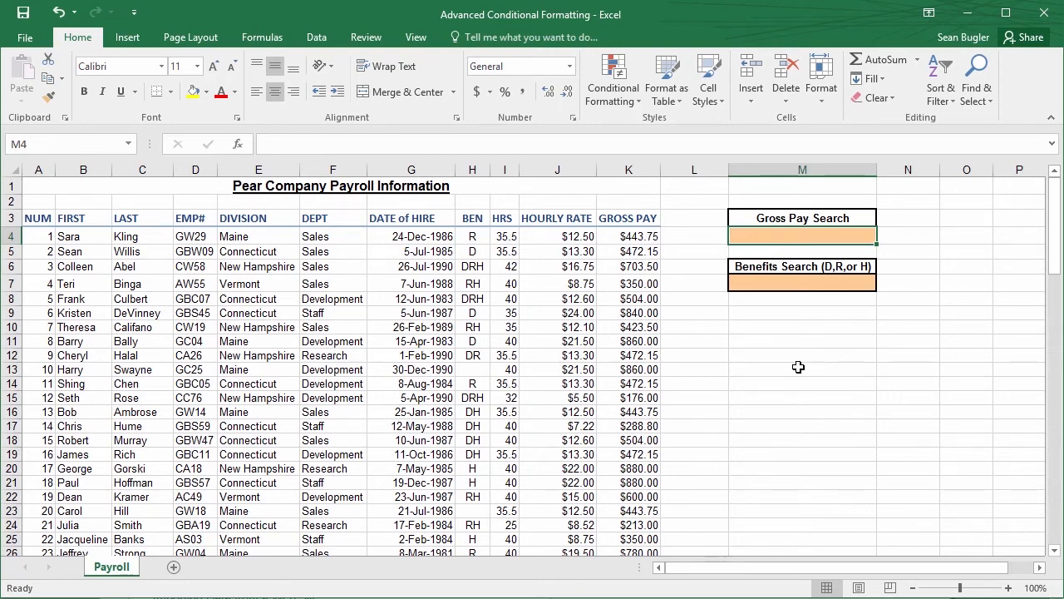
{"action": "type", "text": "700"}
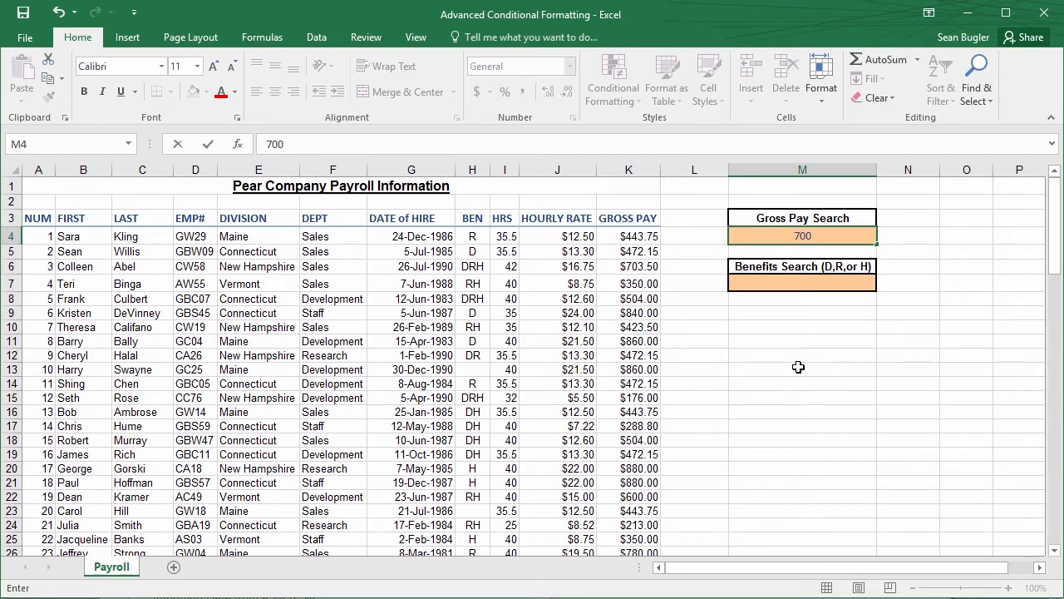
{"action": "key", "text": "Return"}
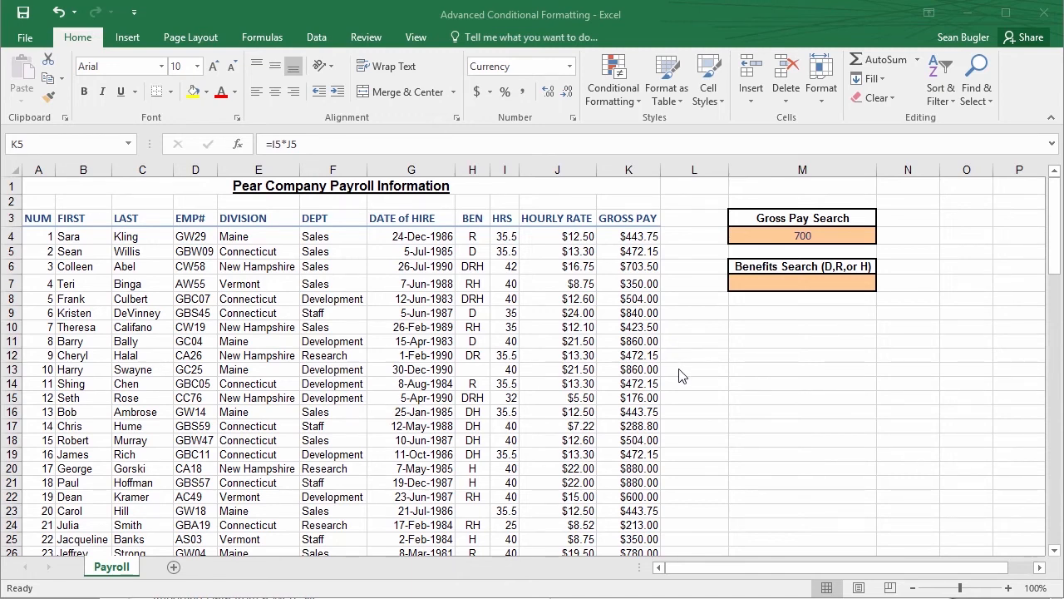
Edit the gross pay rule to remove the quotation marks so its formula reads =IF($M$4<>0,$K4>=$M$4), and apply the change
{"action": "left_click", "coordinate": [607, 98]}
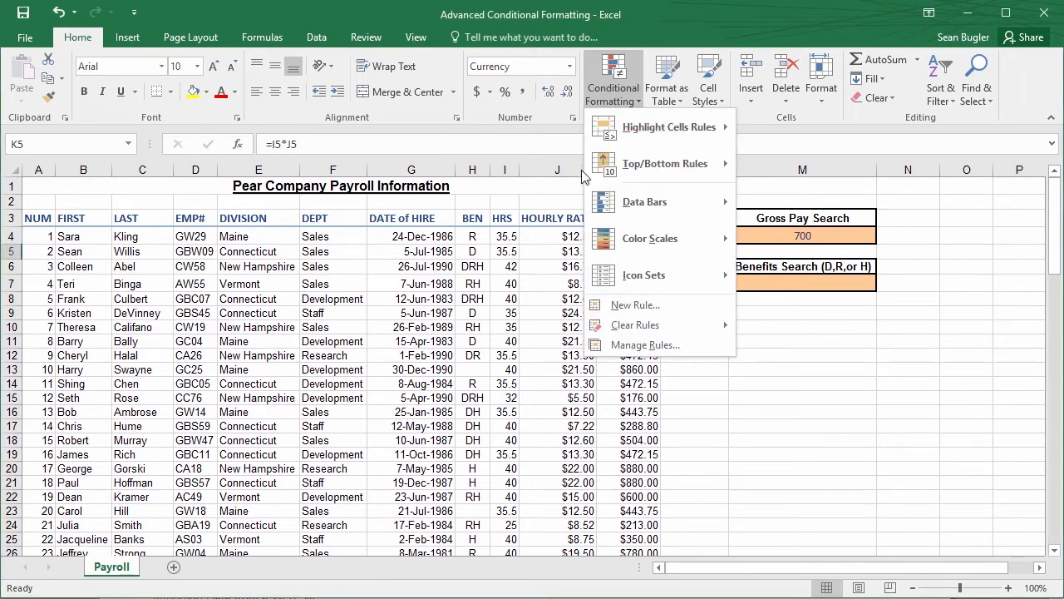
{"action": "left_click", "coordinate": [684, 348]}
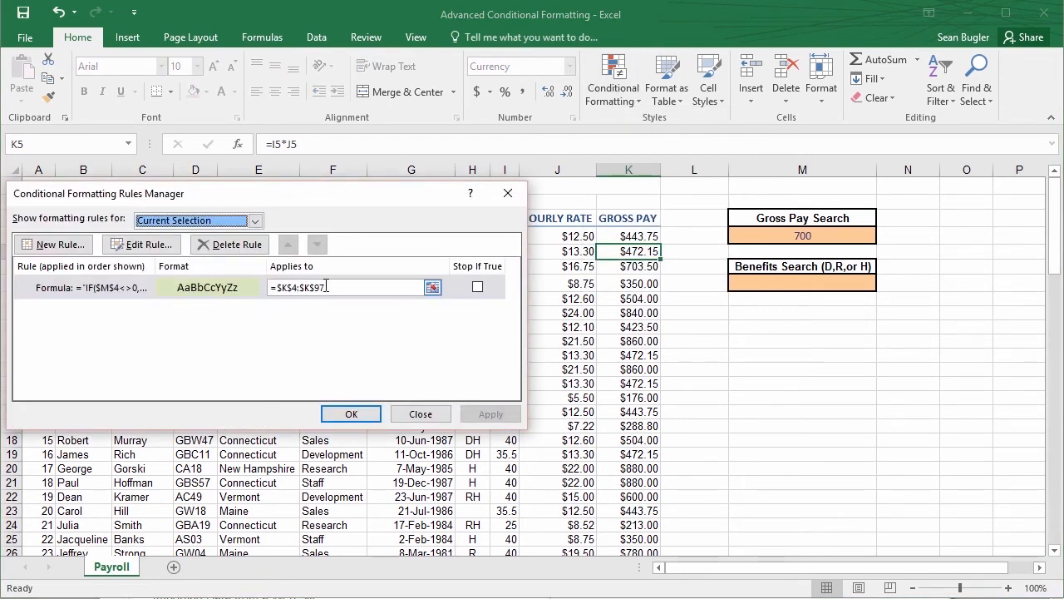
{"action": "double_click", "coordinate": [221, 287]}
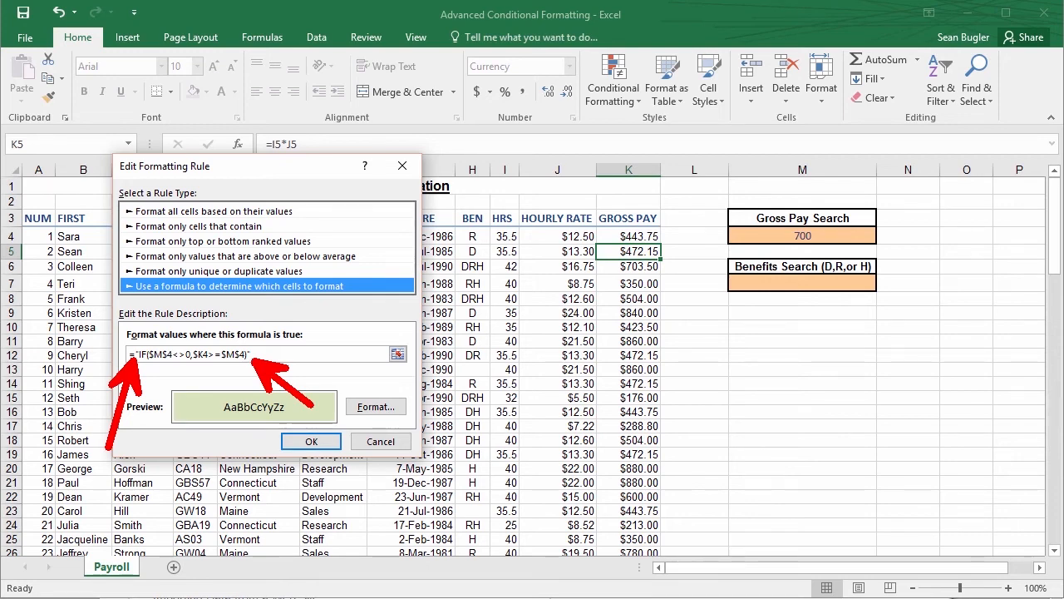
{"action": "left_click", "coordinate": [281, 355]}
{"action": "key", "text": "BackSpace"}
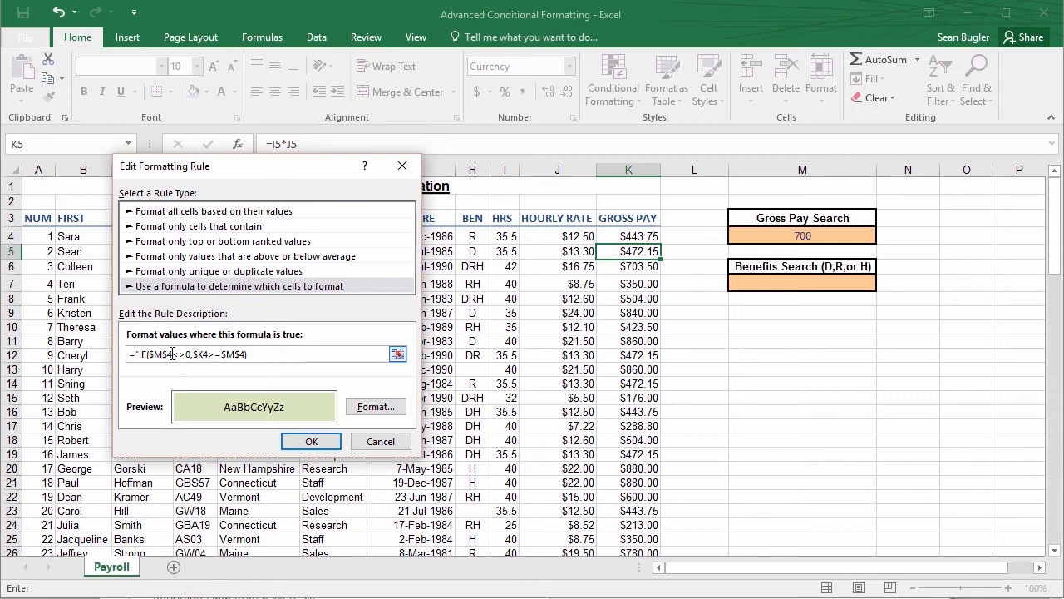
{"action": "left_click", "coordinate": [138, 354]}
{"action": "key", "text": "BackSpace"}
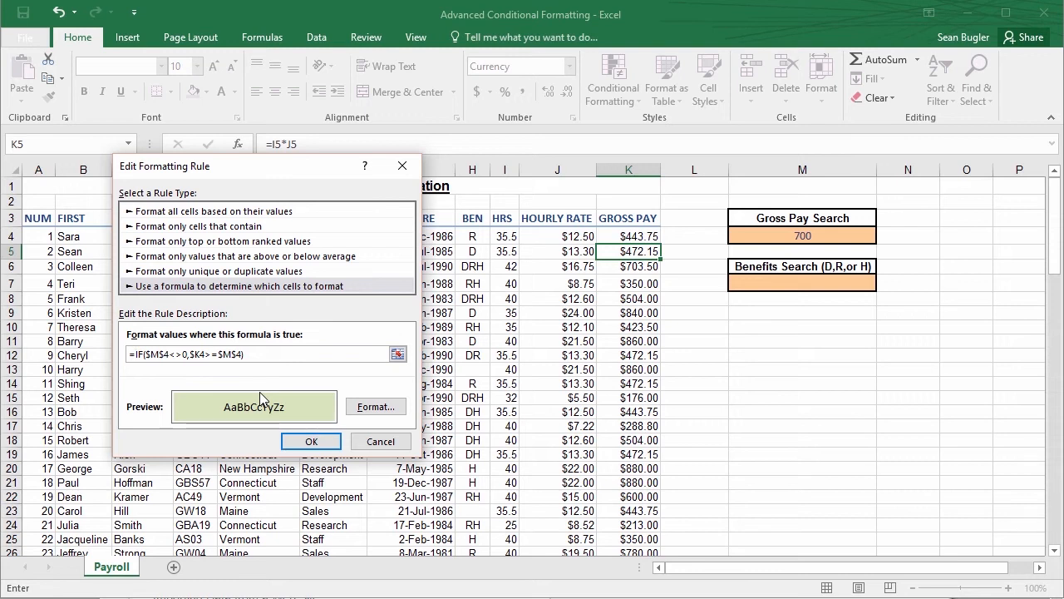
{"action": "left_click", "coordinate": [253, 356]}
{"action": "left_click", "coordinate": [308, 441]}
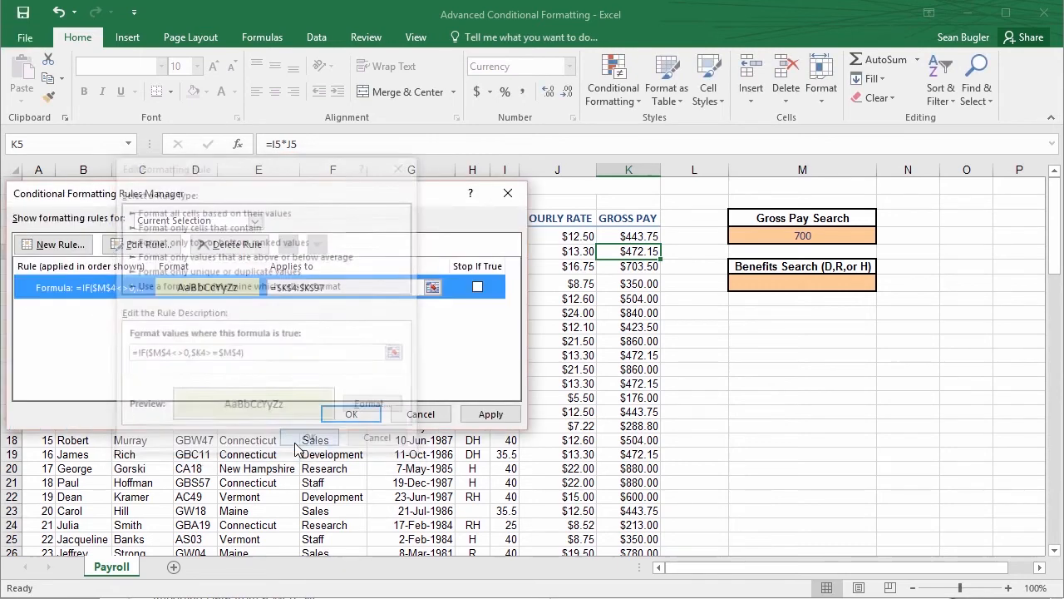
{"action": "left_click", "coordinate": [486, 414]}
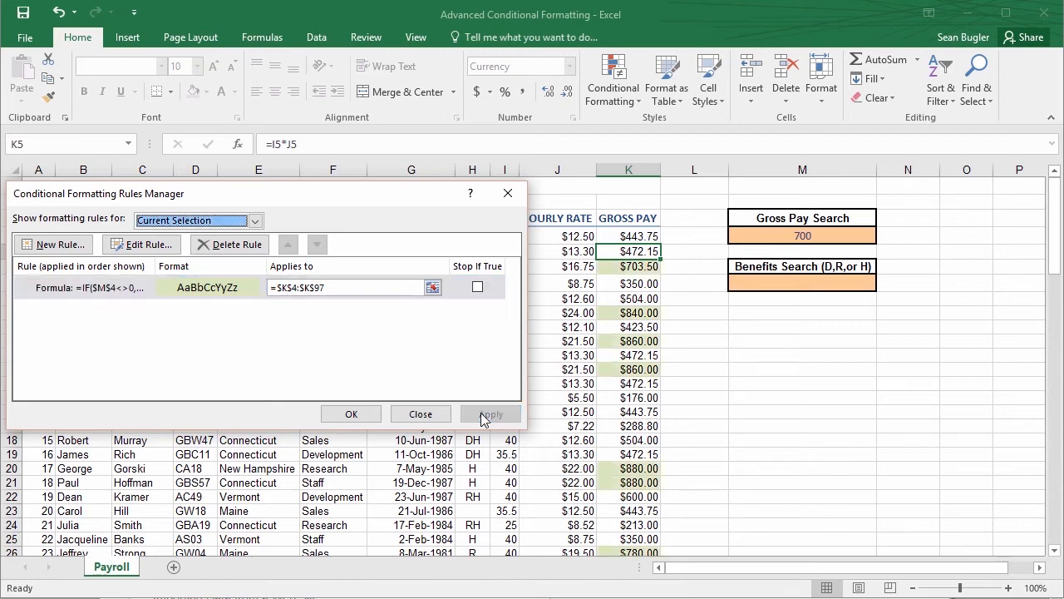
Close the rules manager and test the gross pay rule by emptying the Gross Pay Search cell M4, followed by entering 500
{"action": "left_click", "coordinate": [352, 414]}
{"action": "left_click", "coordinate": [681, 326]}
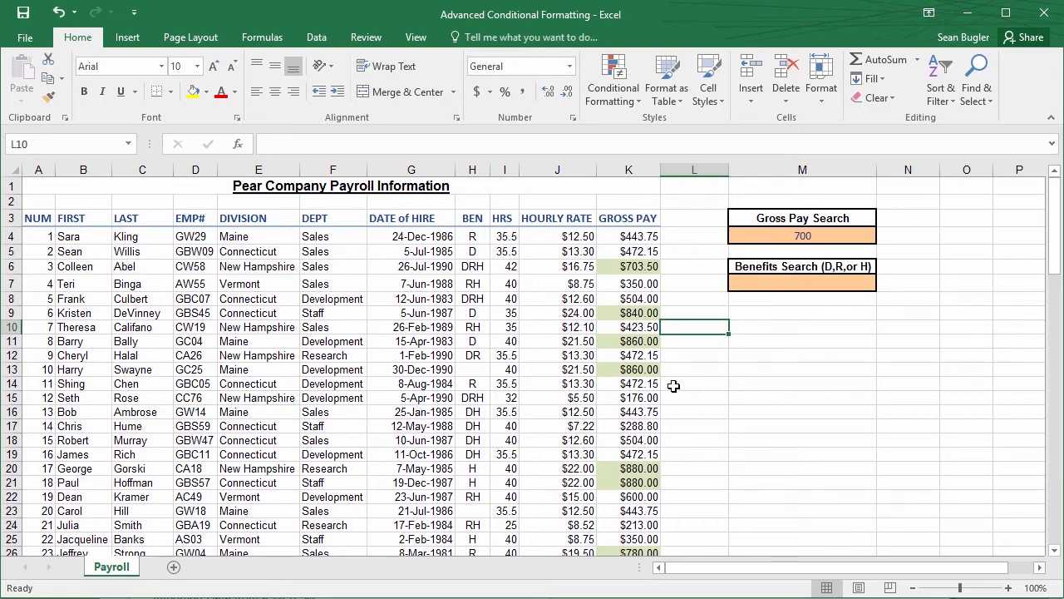
{"action": "left_click", "coordinate": [806, 236]}
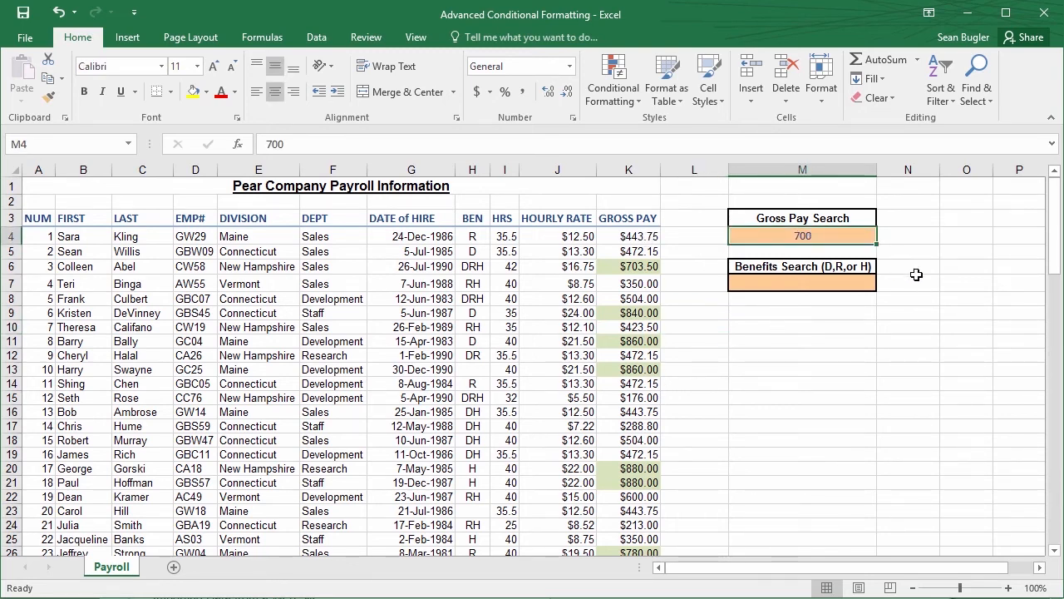
{"action": "key", "text": "BackSpace"}
{"action": "key", "text": "Return"}
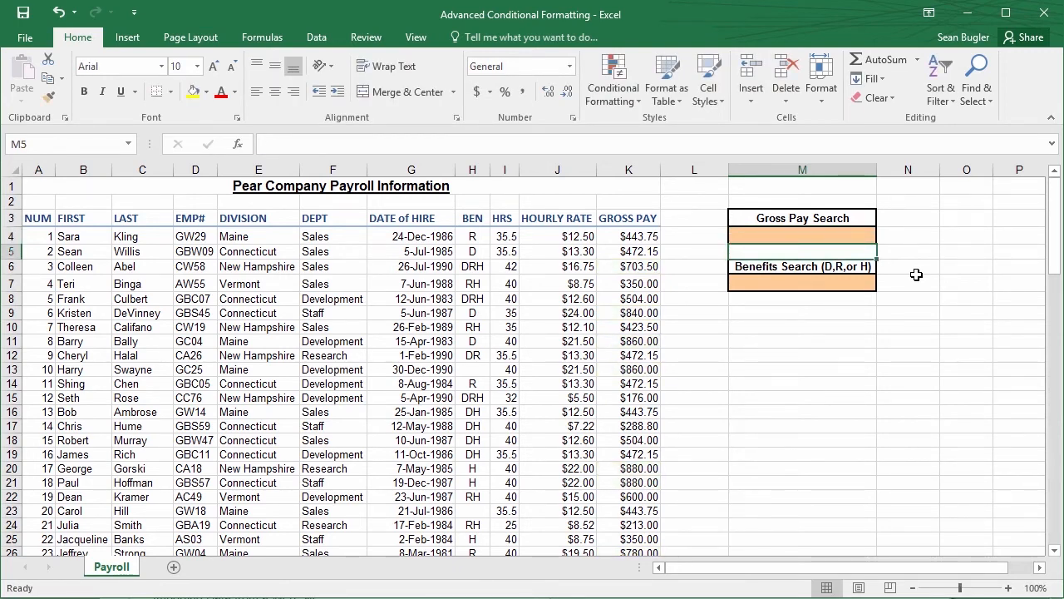
{"action": "key", "text": "Up"}
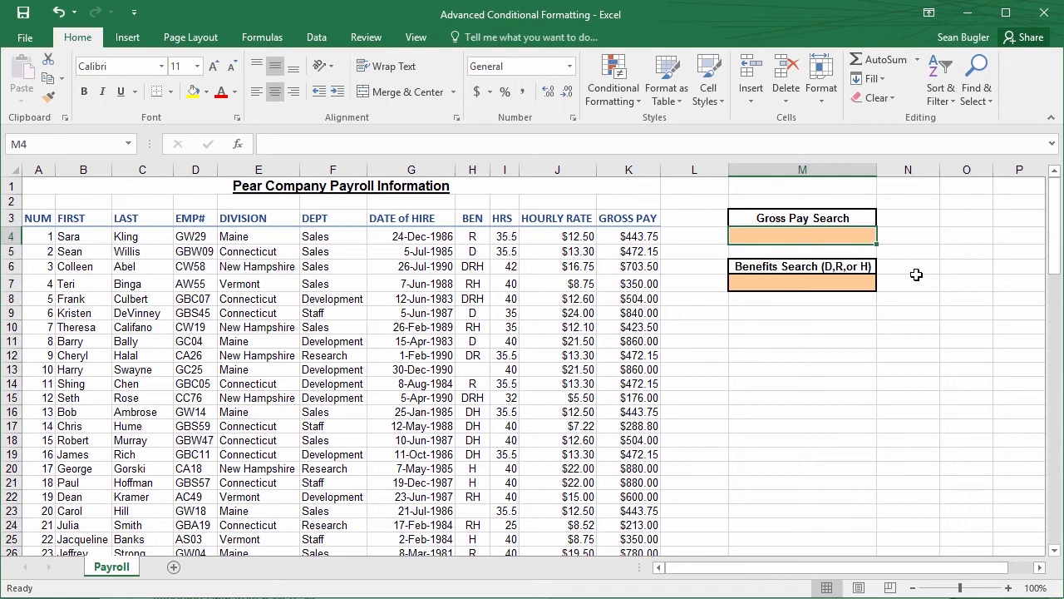
{"action": "type", "text": "500"}
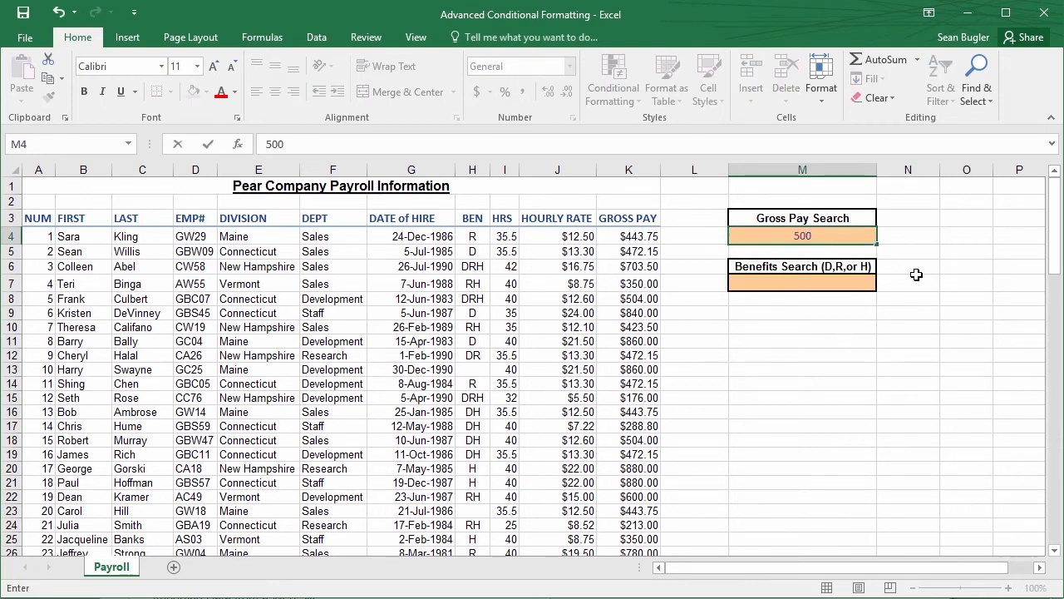
{"action": "key", "text": "Return"}
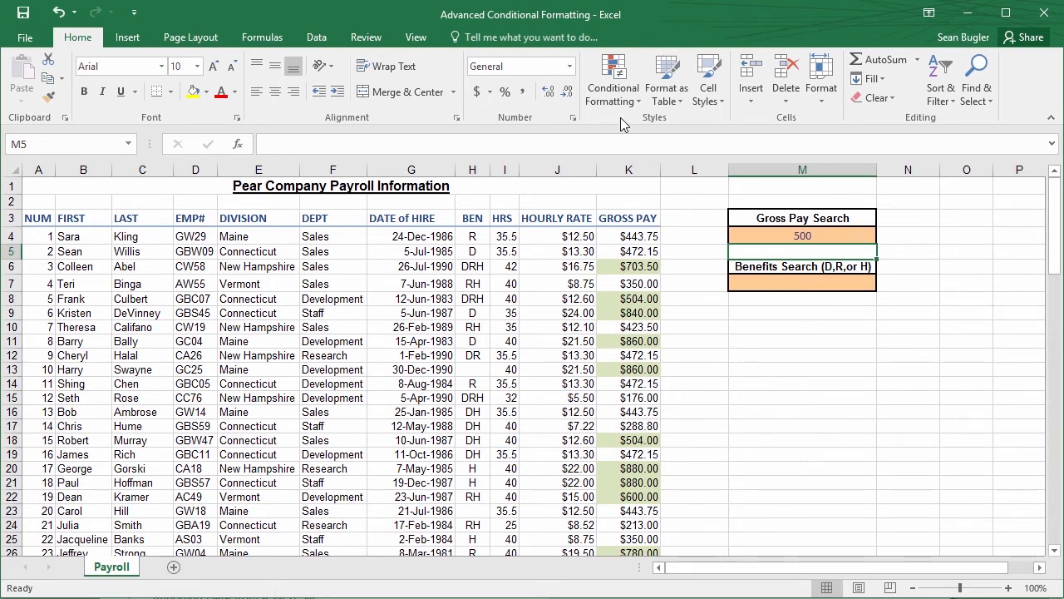
{"action": "left_click", "coordinate": [624, 237]}
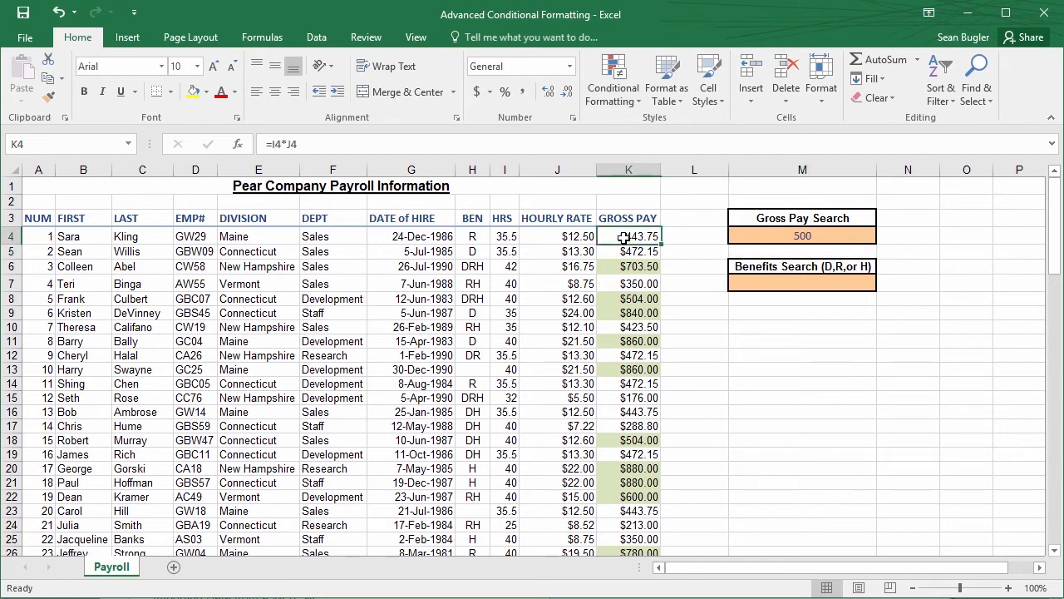
{"action": "key", "text": "ctrl+shift+Down"}
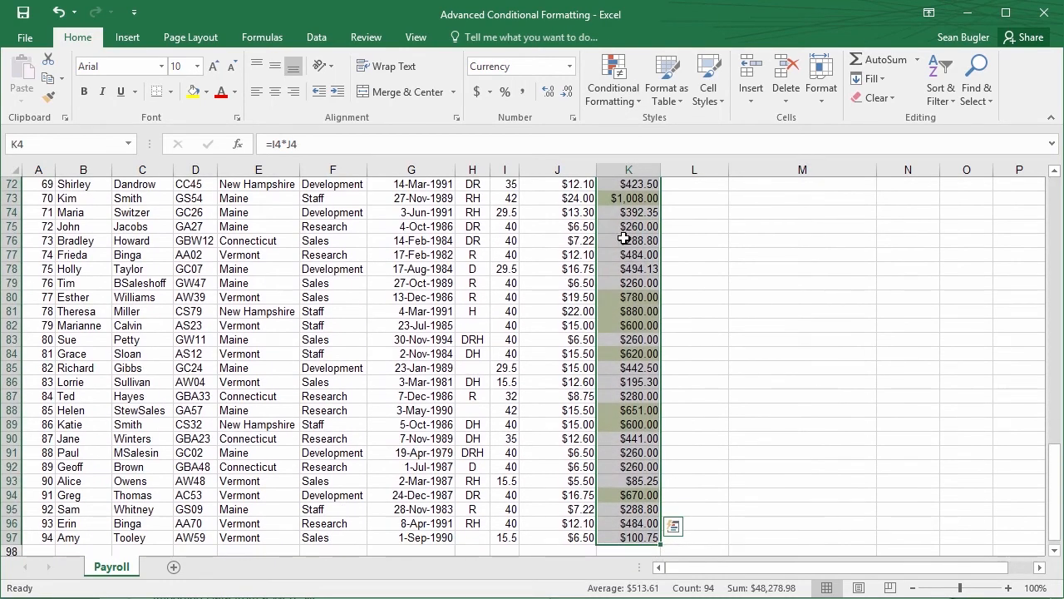
{"action": "left_click", "coordinate": [616, 240]}
{"action": "left_click", "coordinate": [619, 106]}
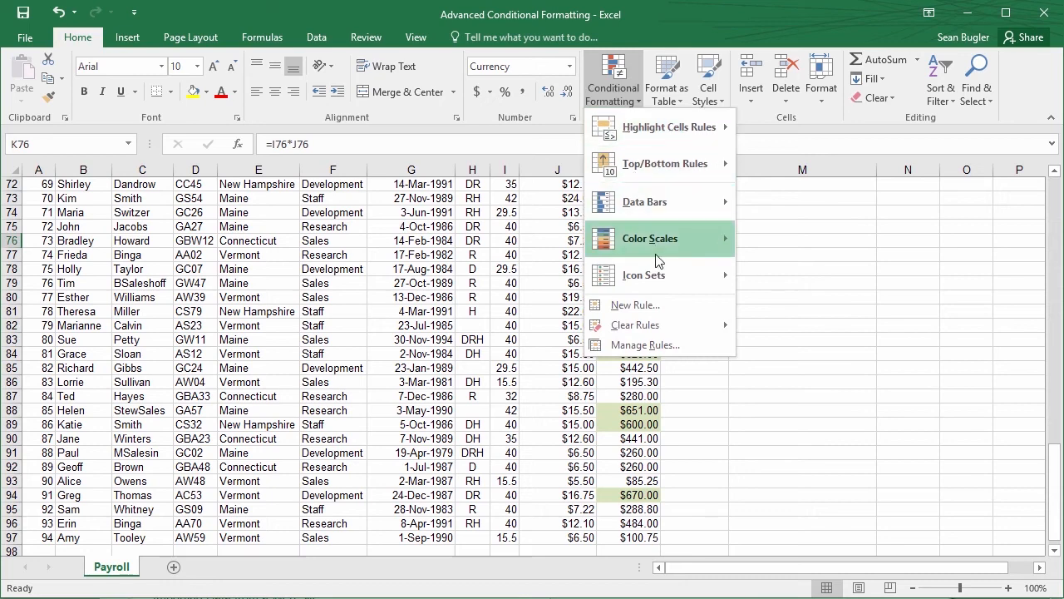
{"action": "left_click", "coordinate": [670, 310]}
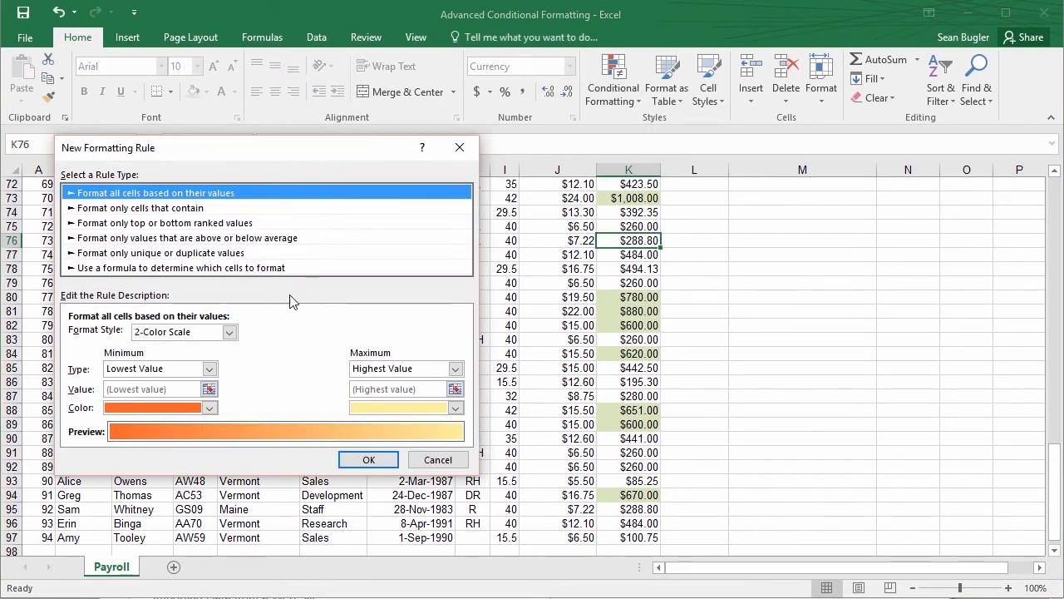
{"action": "left_click", "coordinate": [193, 271]}
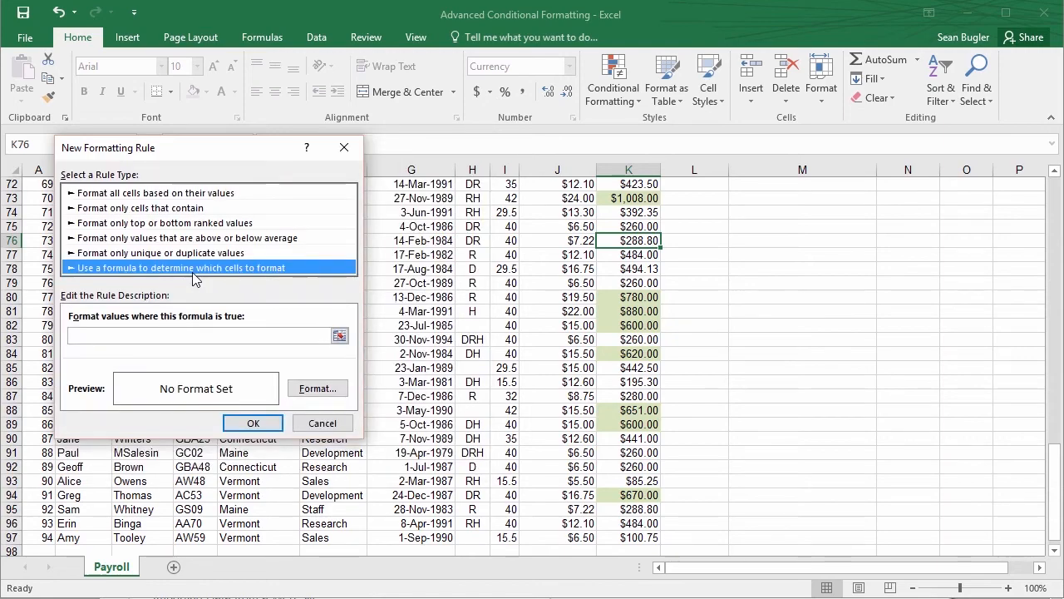
{"action": "left_click", "coordinate": [345, 426]}
Open the existing gross pay formatting rule for editing and review its formula
{"action": "left_click_drag", "start_coordinate": [1054, 484], "coordinate": [1053, 185]}
{"action": "left_click", "coordinate": [612, 83]}
{"action": "left_click", "coordinate": [636, 408]}
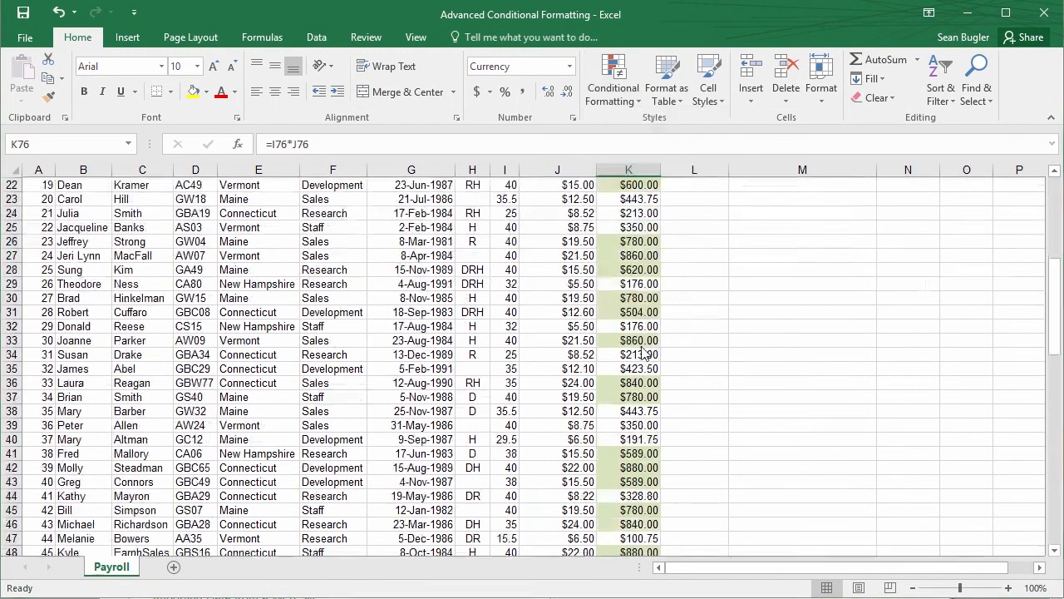
{"action": "double_click", "coordinate": [205, 264]}
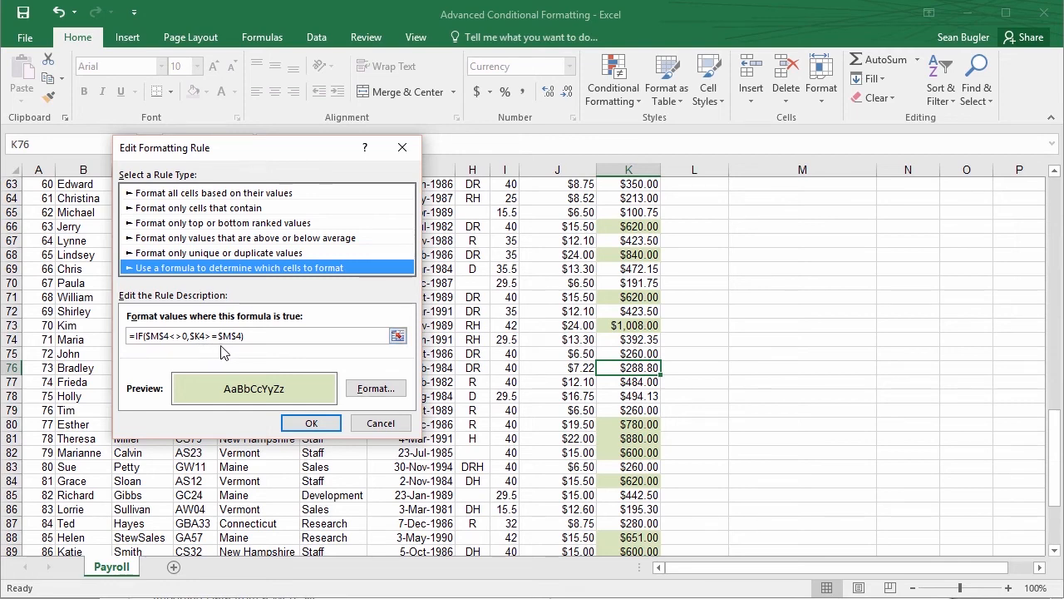
{"action": "left_click", "coordinate": [313, 424]}
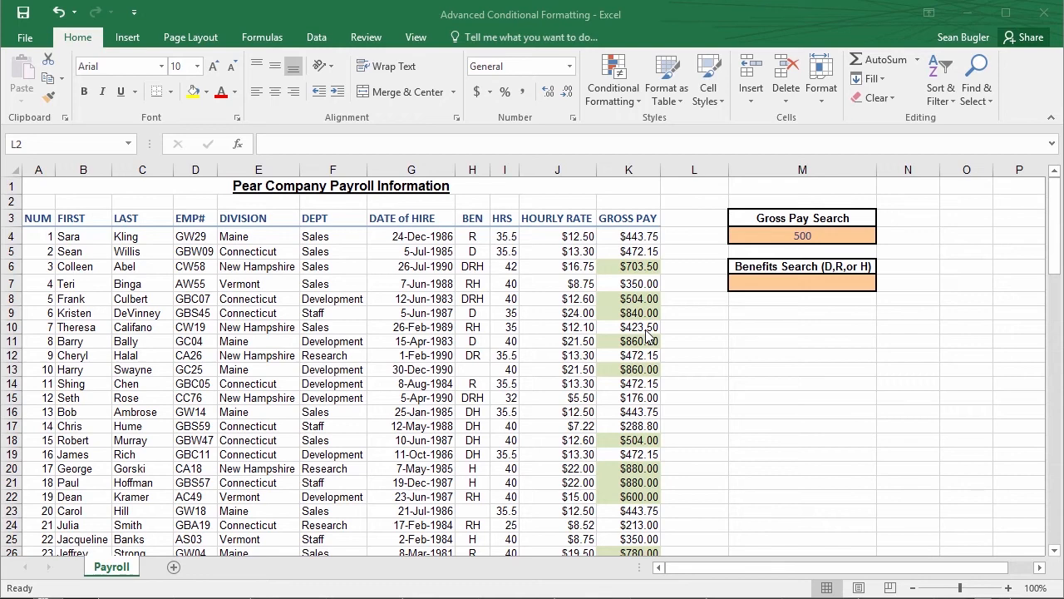
{"action": "left_click", "coordinate": [629, 263]}
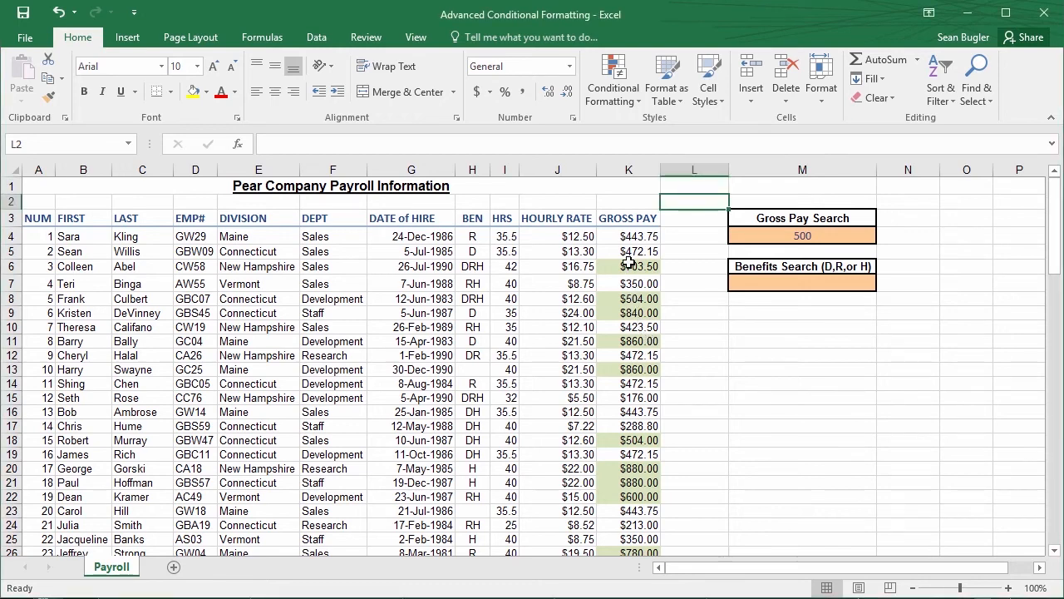
{"action": "left_click", "coordinate": [631, 265]}
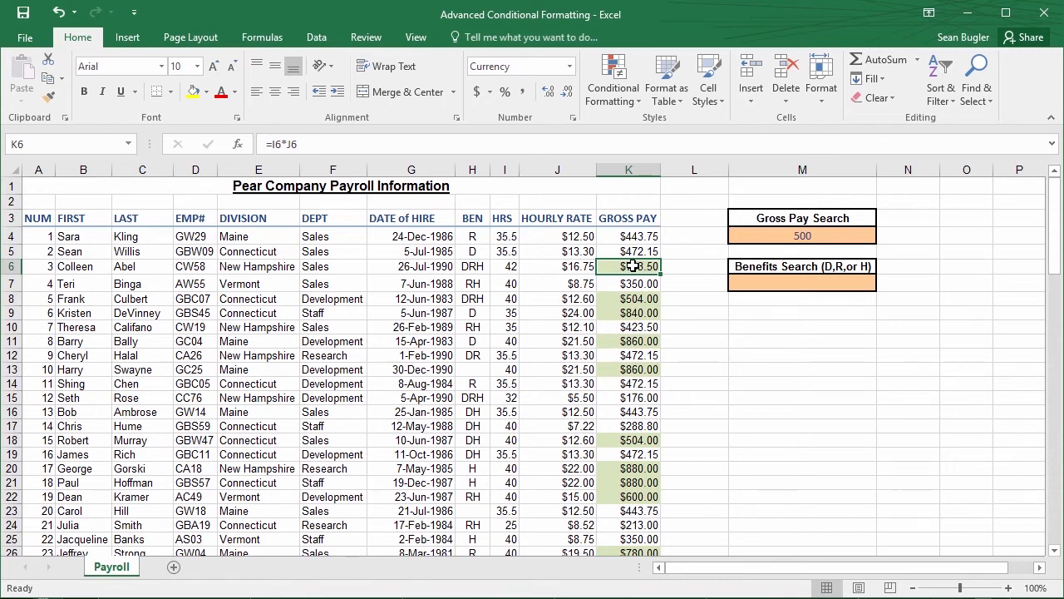
{"action": "left_click_drag", "start_coordinate": [632, 266], "coordinate": [37, 266]}
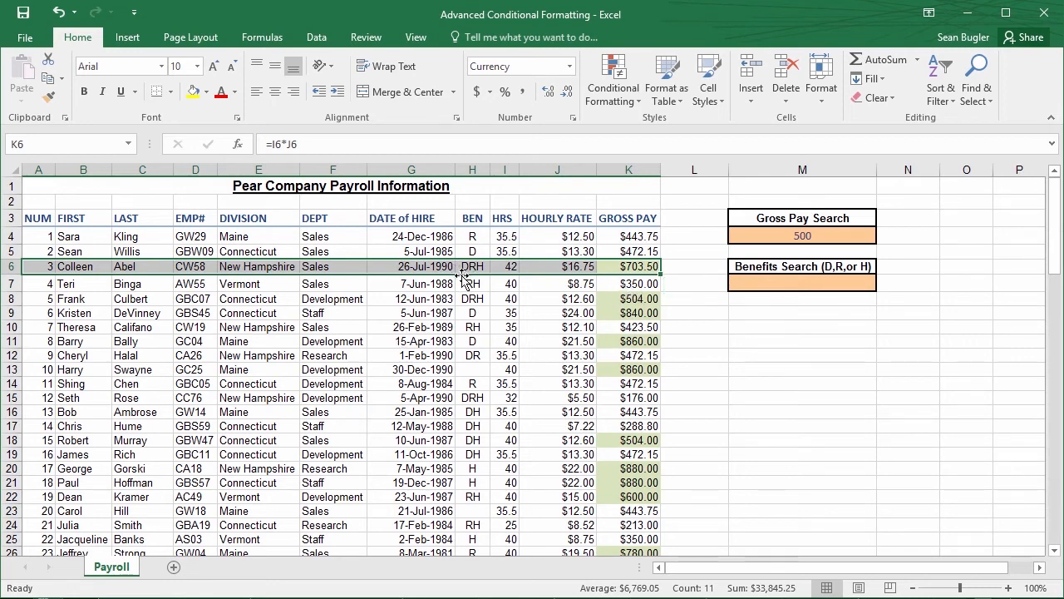
{"action": "left_click", "coordinate": [590, 355]}
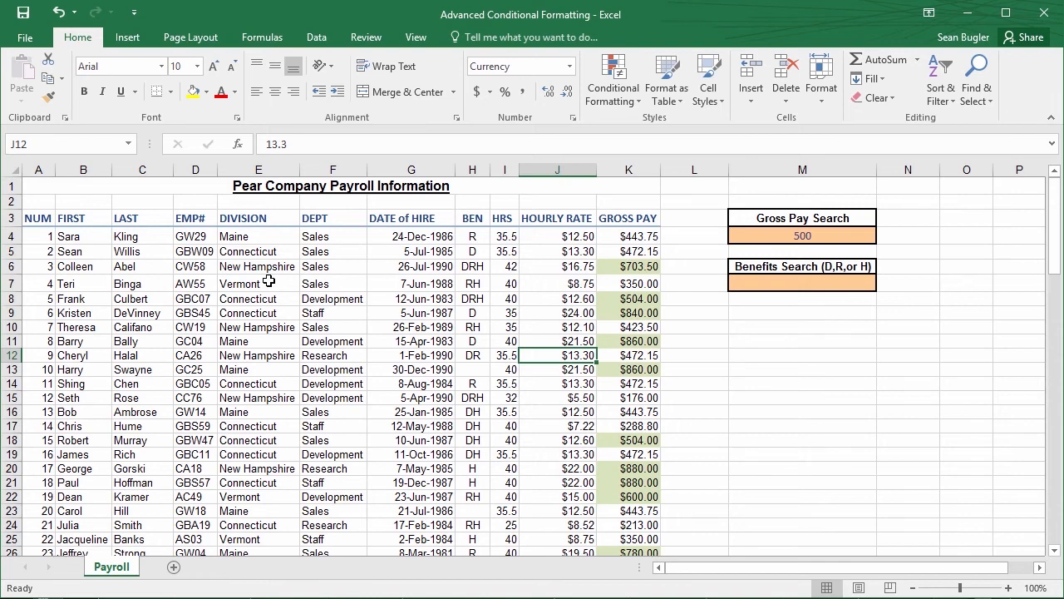
Open the conditional formatting rules manager and show the rules for This Worksheet
{"action": "left_click", "coordinate": [434, 241]}
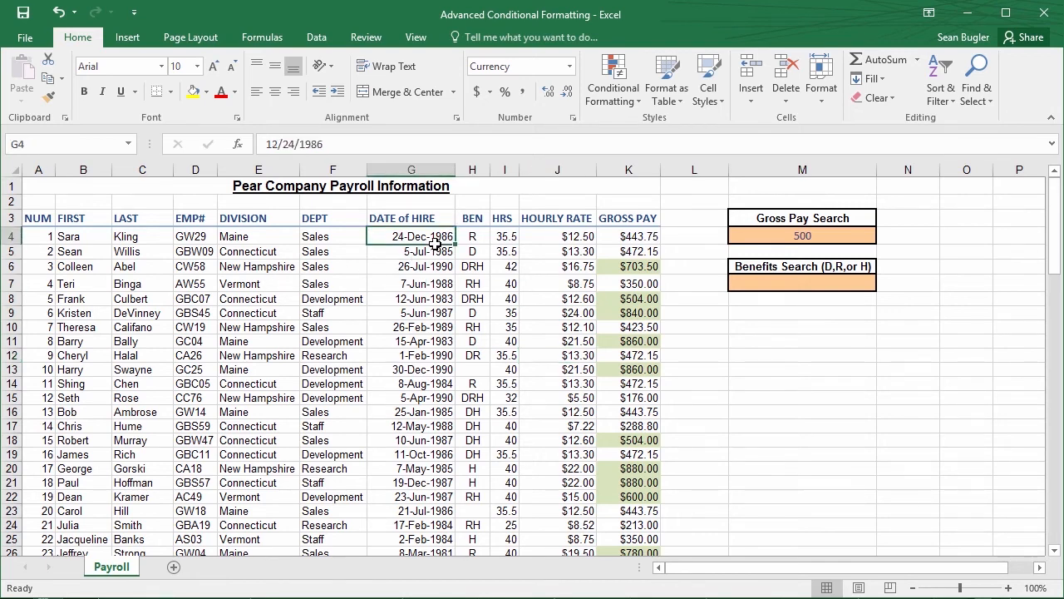
{"action": "left_click", "coordinate": [606, 101]}
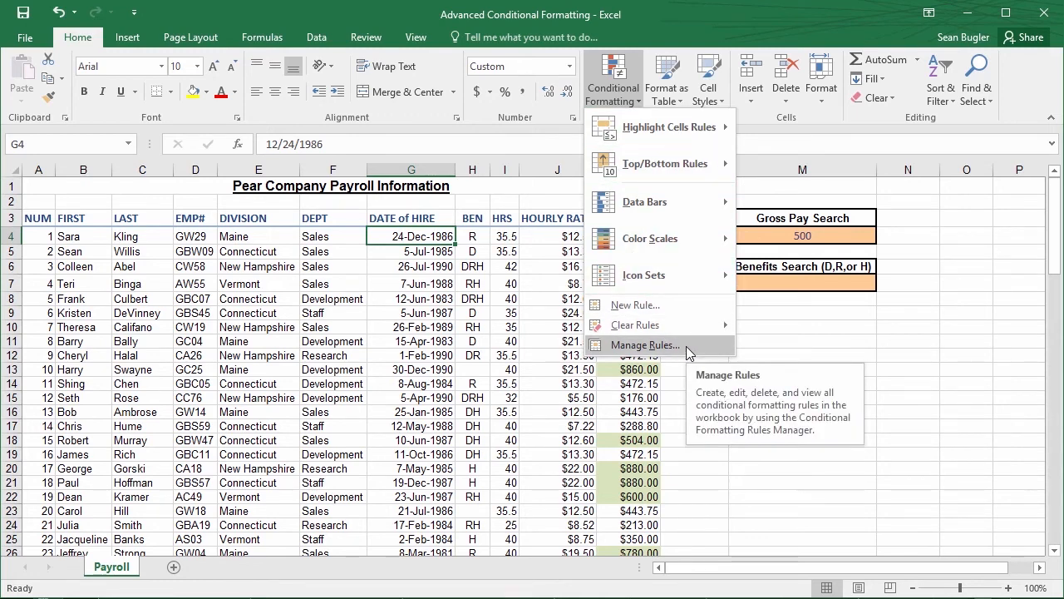
{"action": "left_click", "coordinate": [645, 345]}
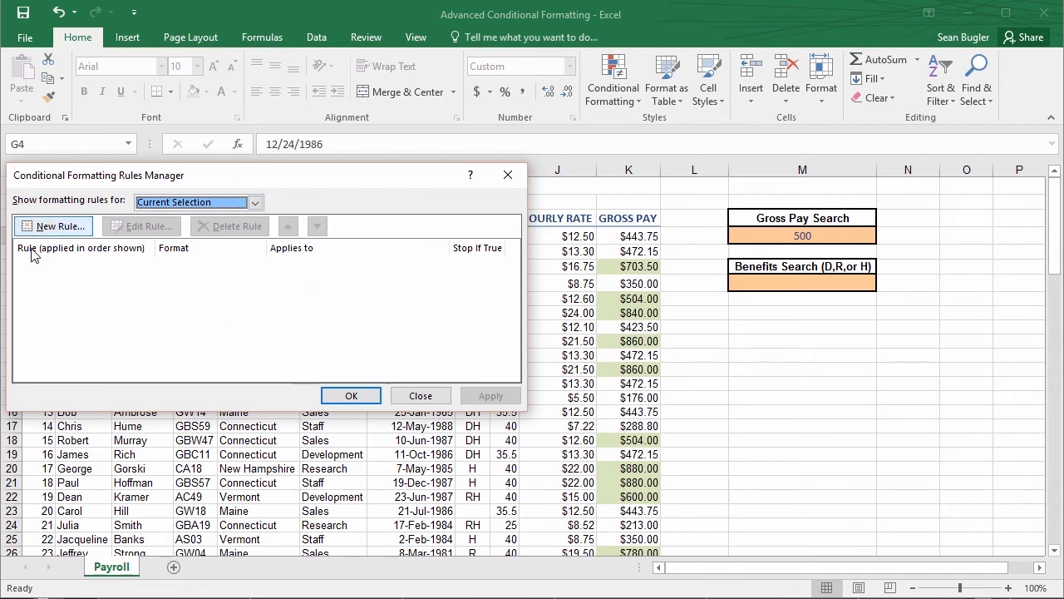
{"action": "left_click", "coordinate": [242, 204]}
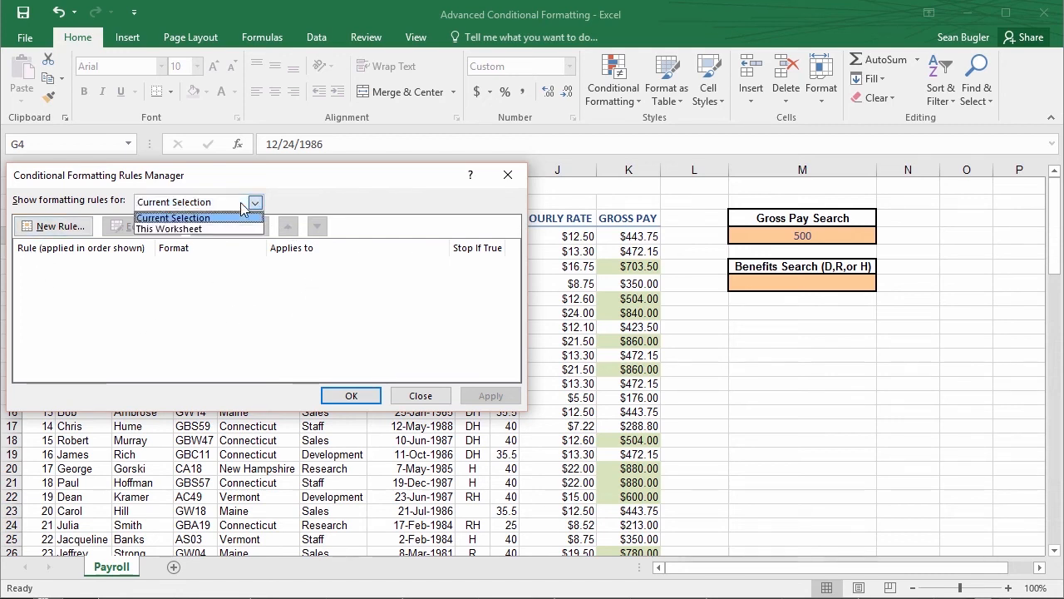
{"action": "left_click", "coordinate": [198, 230]}
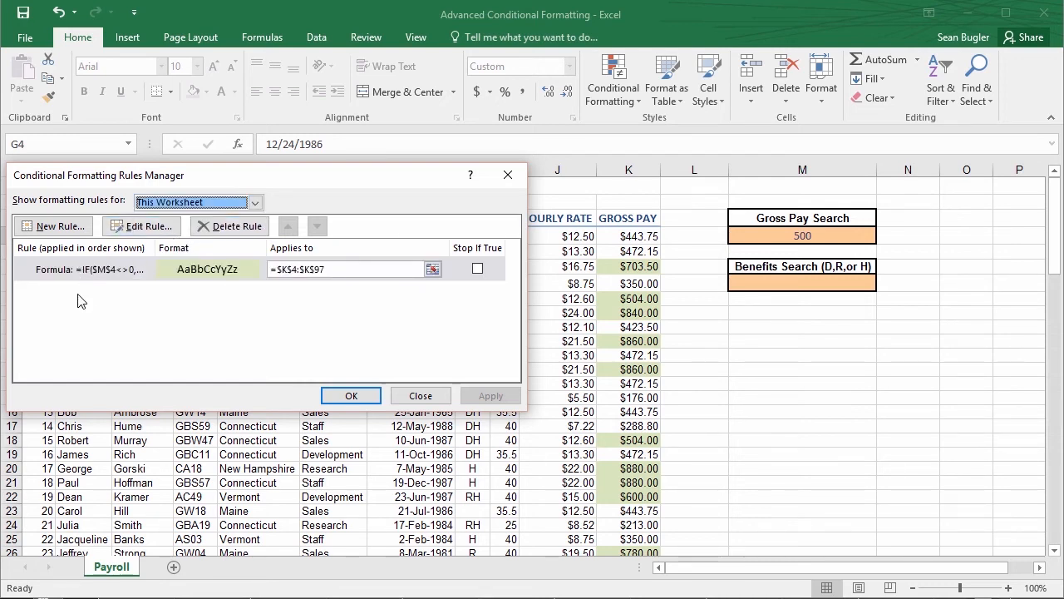
Extend the gross pay rule's applied range to =$A$4:$K$97 so whole payroll rows are formatted, and apply the change
{"action": "left_click", "coordinate": [302, 271]}
{"action": "left_click_drag", "start_coordinate": [312, 181], "coordinate": [570, 324]}
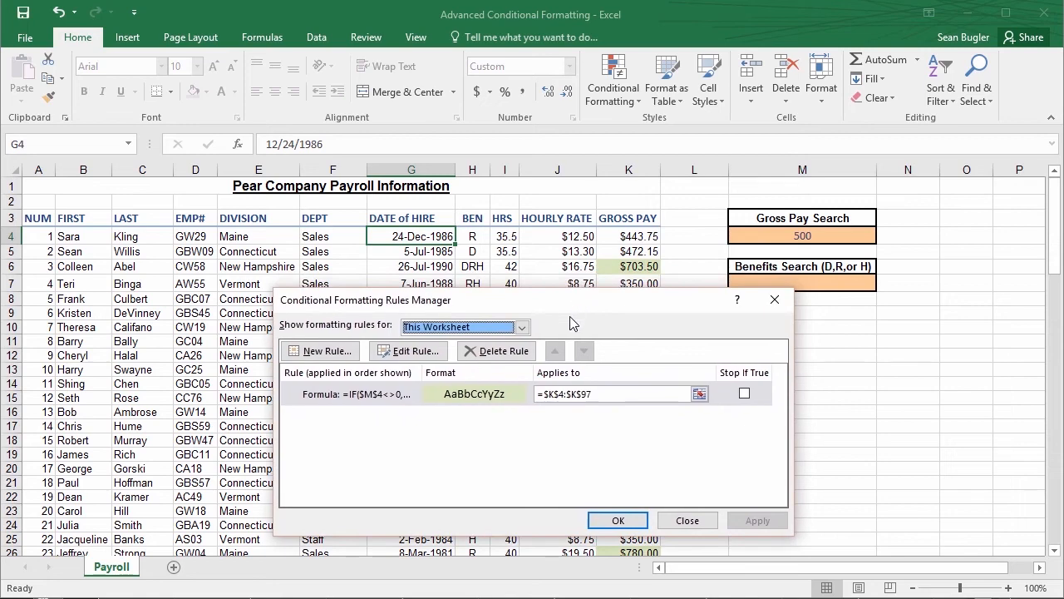
{"action": "left_click", "coordinate": [550, 394]}
{"action": "left_click", "coordinate": [555, 394]}
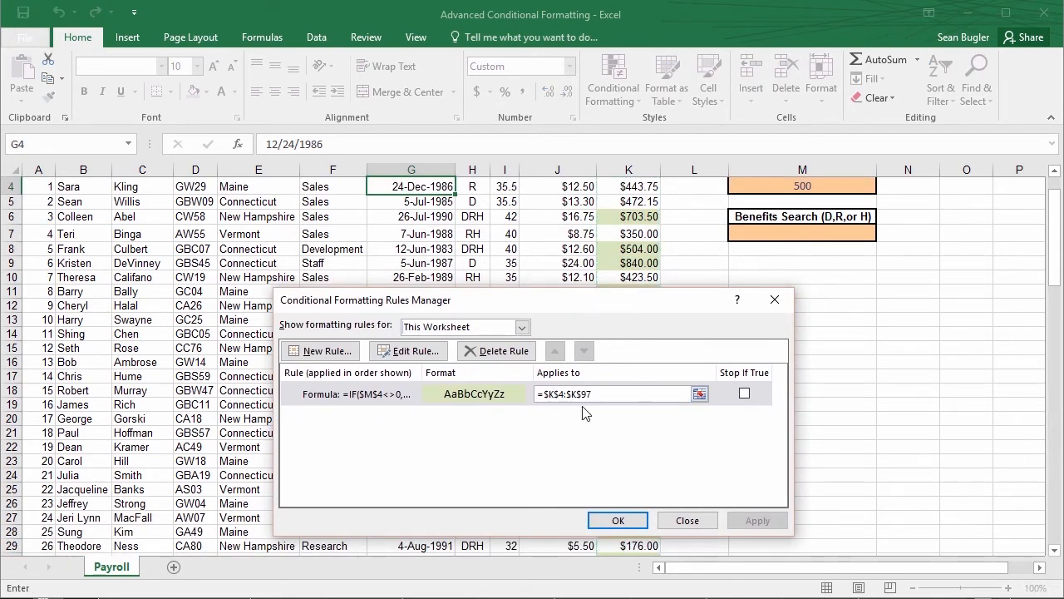
{"action": "key", "text": "BackSpace"}
{"action": "type", "text": "A"}
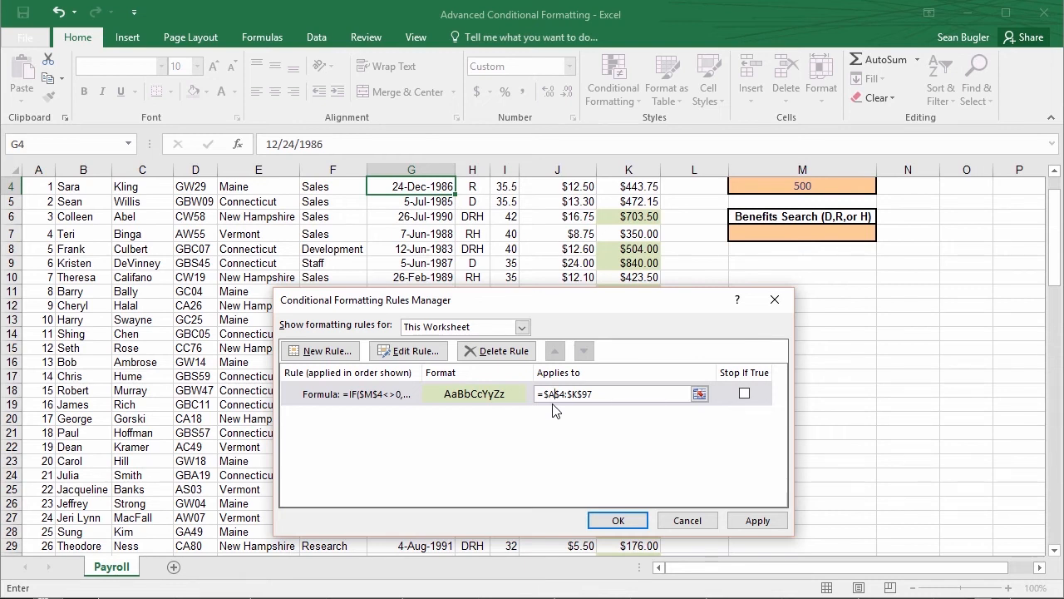
{"action": "left_click", "coordinate": [755, 521]}
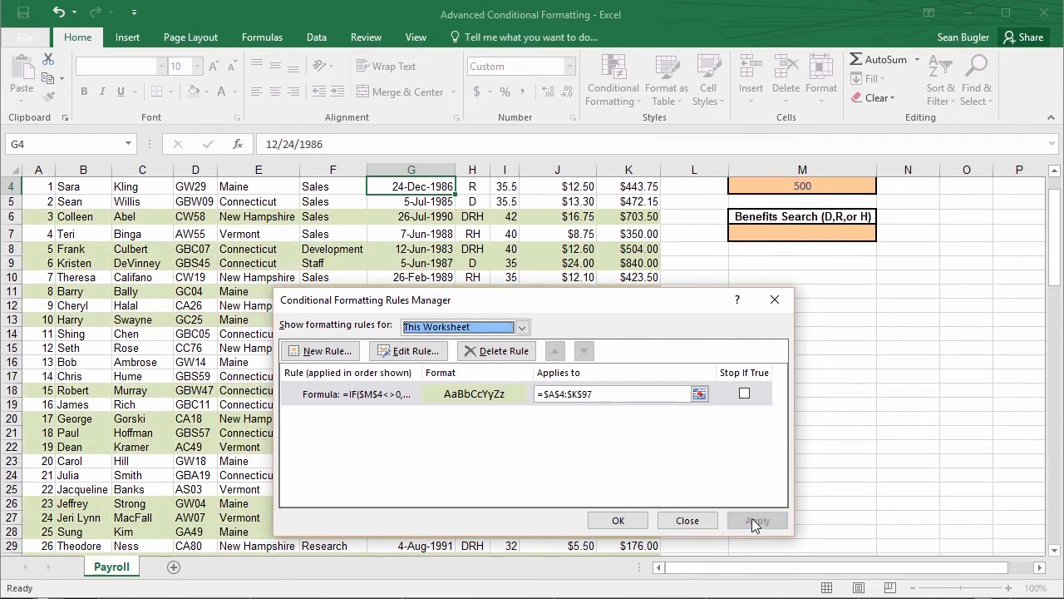
{"action": "left_click", "coordinate": [612, 521]}
{"action": "scroll", "coordinate": [501, 413], "scroll_direction": "up", "scroll_amount": 1}
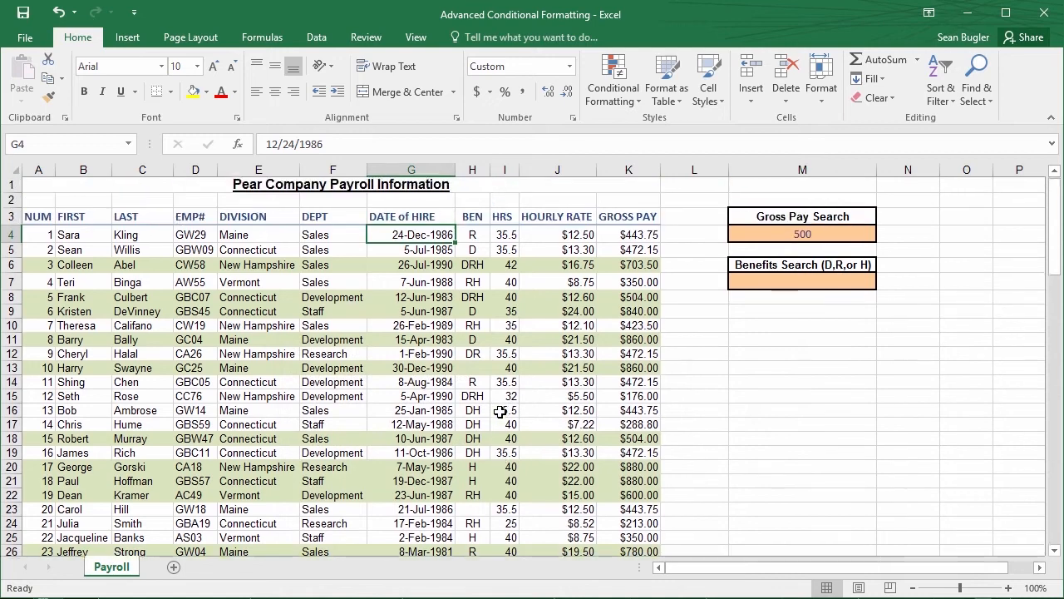
{"action": "left_click", "coordinate": [345, 266]}
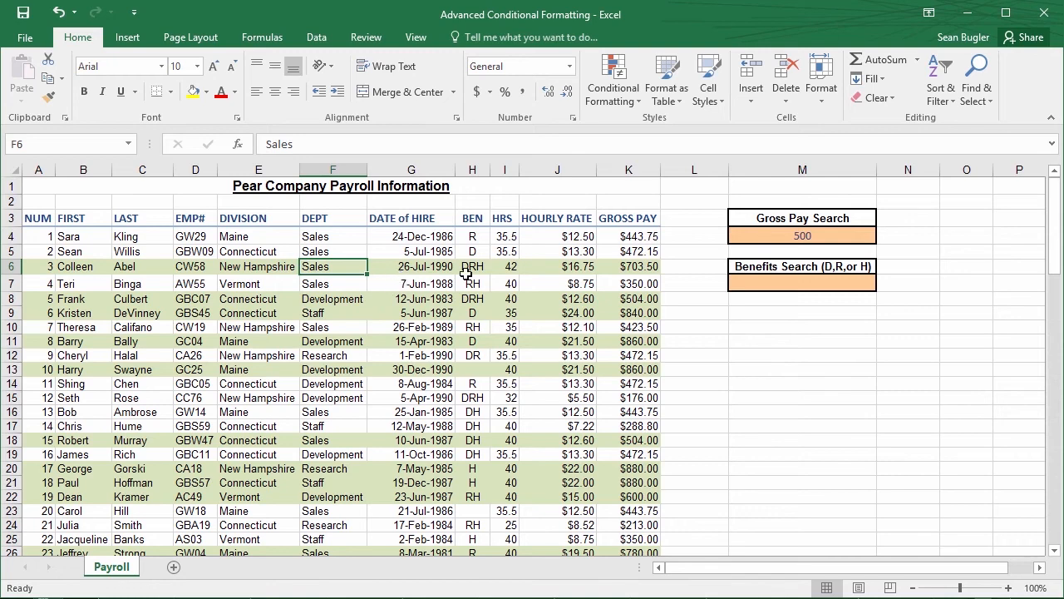
Test the row highlighting by entering 700 and then 800 in the Gross Pay Search cell M4, and review the rows further down
{"action": "left_click", "coordinate": [789, 235]}
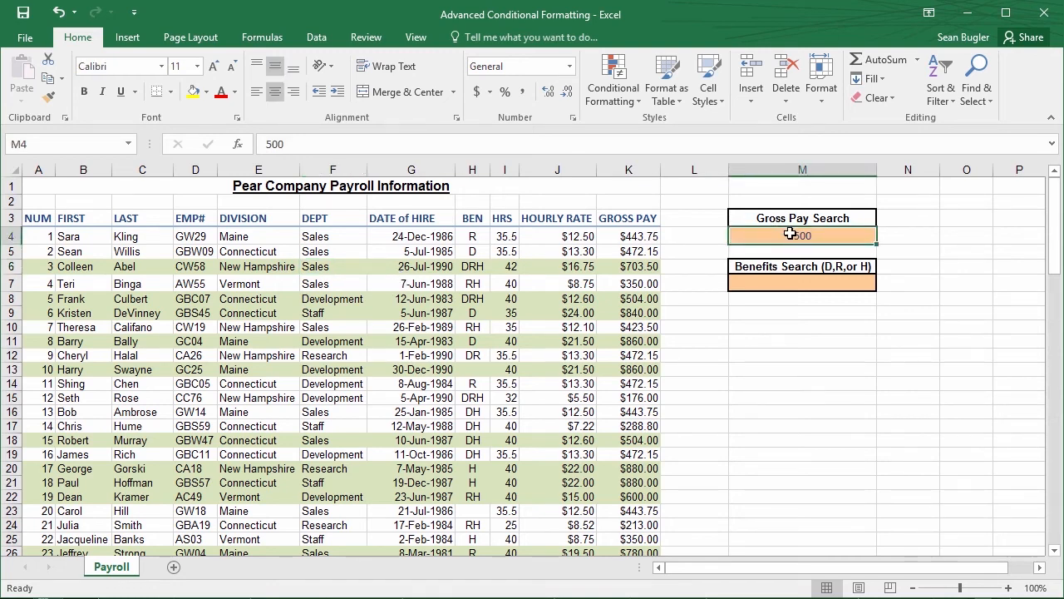
{"action": "type", "text": "700"}
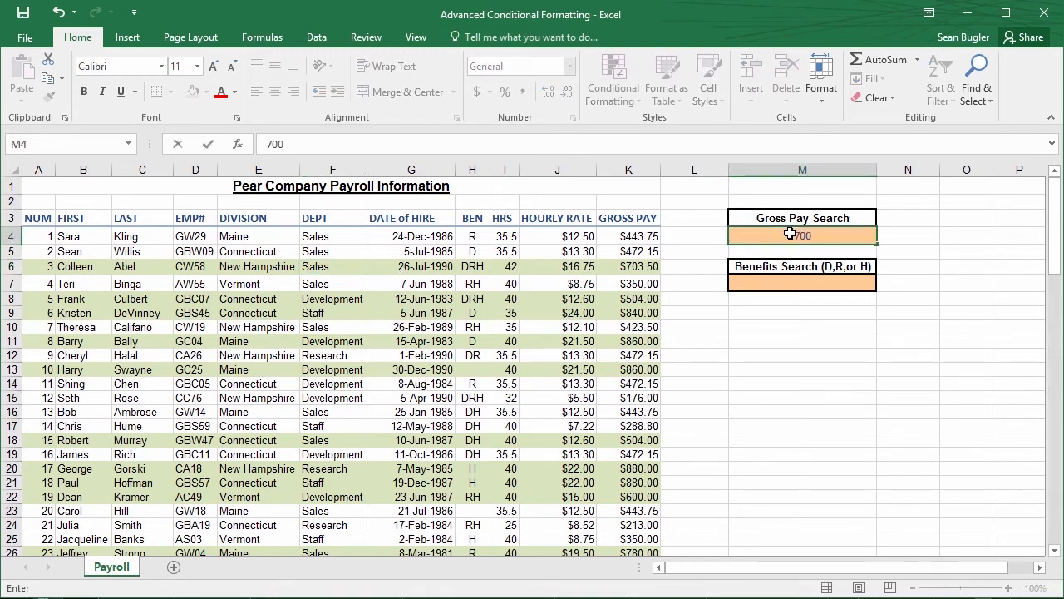
{"action": "key", "text": "Return"}
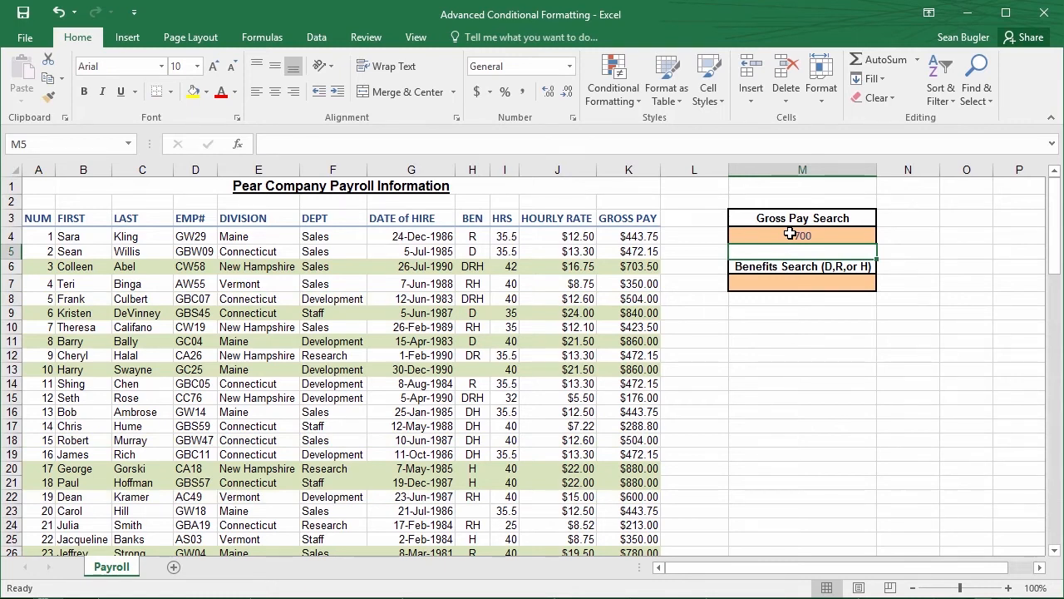
{"action": "left_click", "coordinate": [791, 235]}
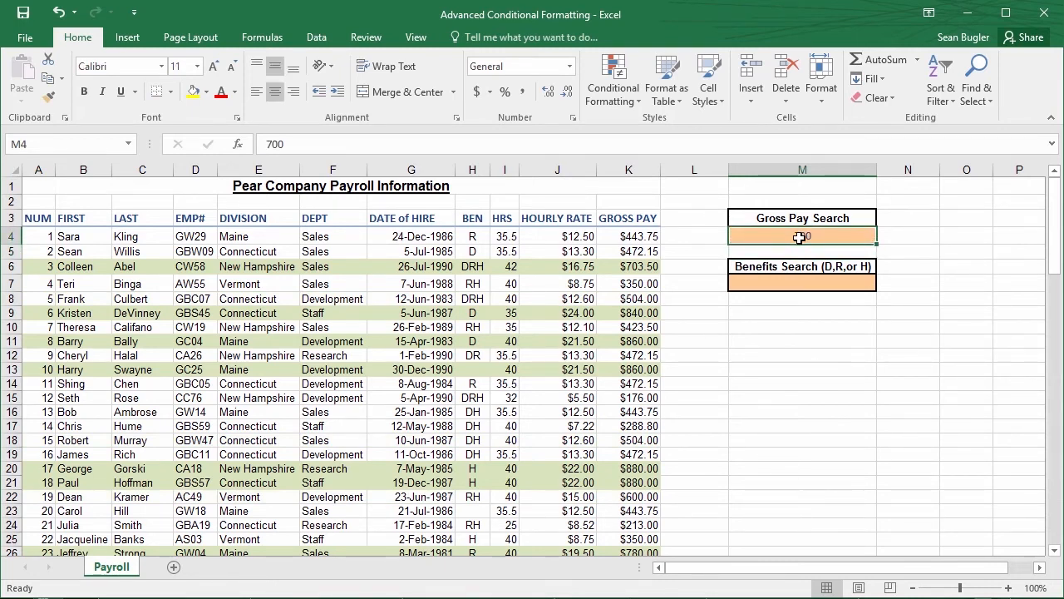
{"action": "type", "text": "800"}
{"action": "key", "text": "Return"}
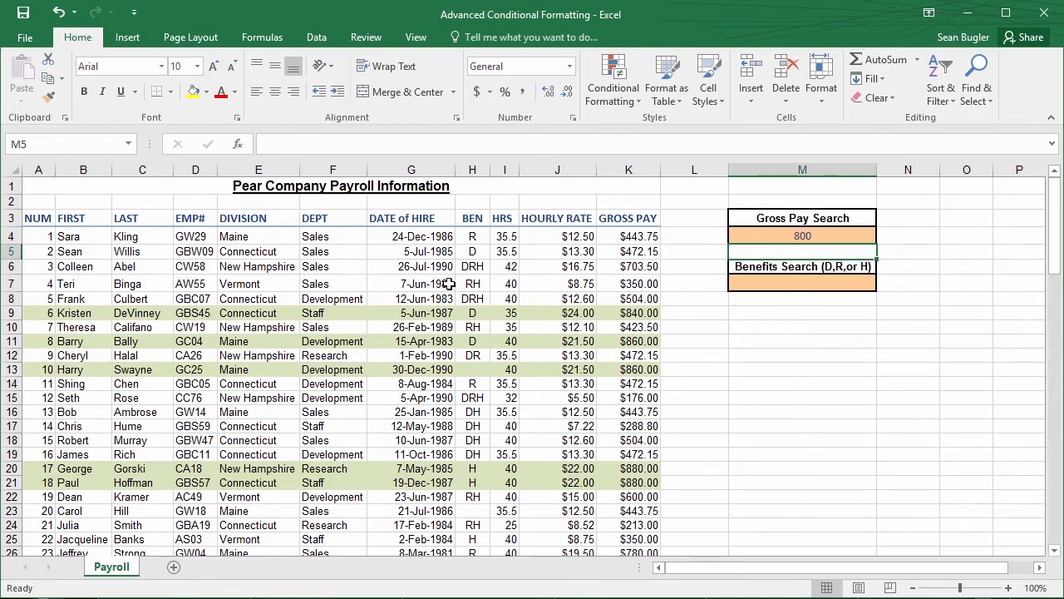
{"action": "scroll", "coordinate": [450, 286], "scroll_direction": "down", "scroll_amount": 8}
{"action": "scroll", "coordinate": [450, 286], "scroll_direction": "down", "scroll_amount": 2}
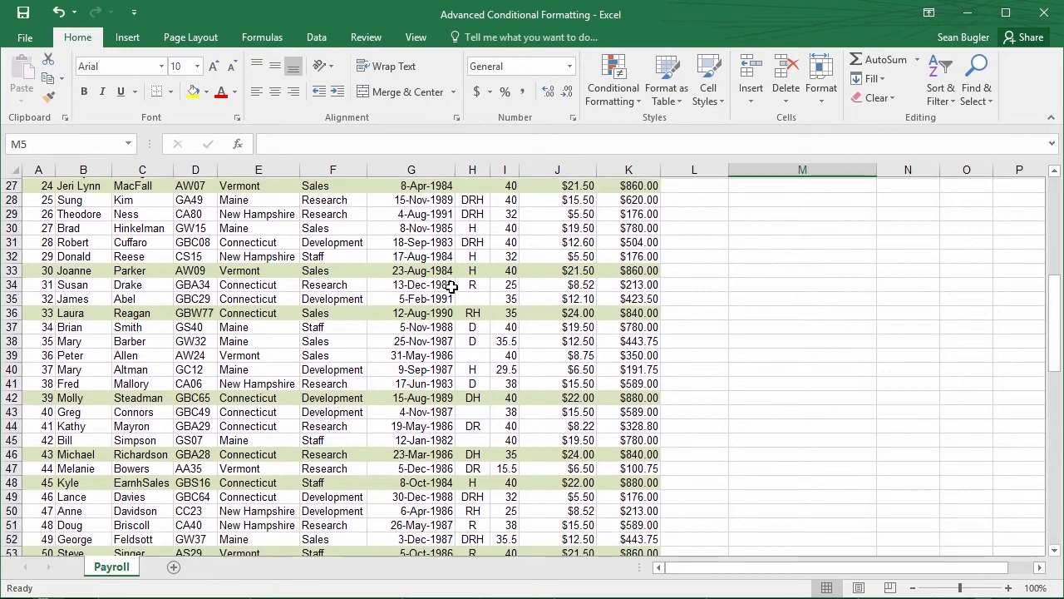
Clear the Gross Pay Search value in cell M4
{"action": "scroll", "coordinate": [500, 321], "scroll_direction": "up", "scroll_amount": 1}
{"action": "scroll", "coordinate": [500, 321], "scroll_direction": "up", "scroll_amount": 9}
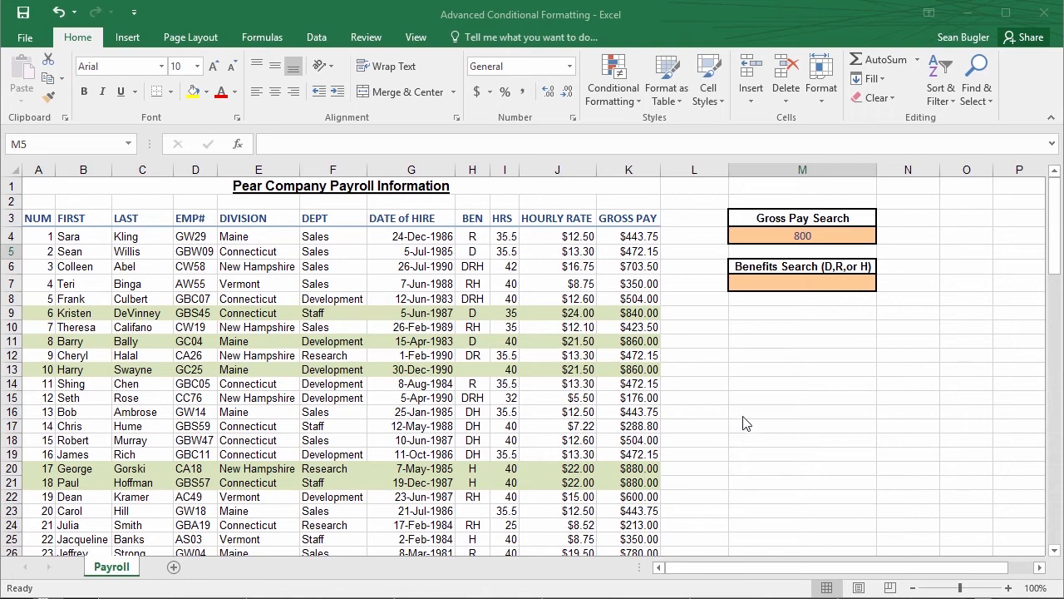
{"action": "left_click", "coordinate": [804, 236]}
{"action": "key", "text": "BackSpace"}
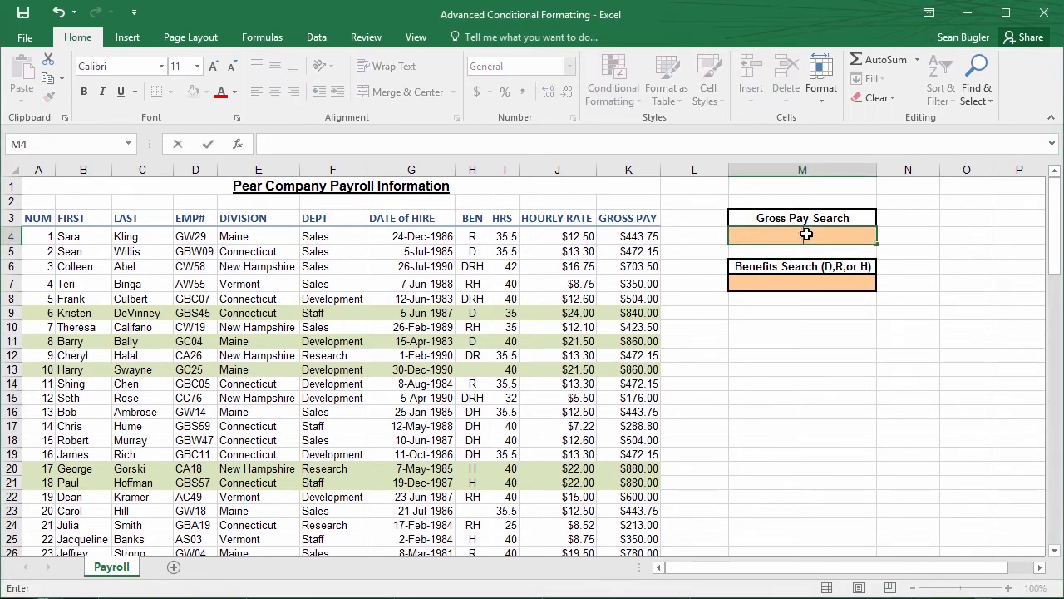
{"action": "key", "text": "Return"}
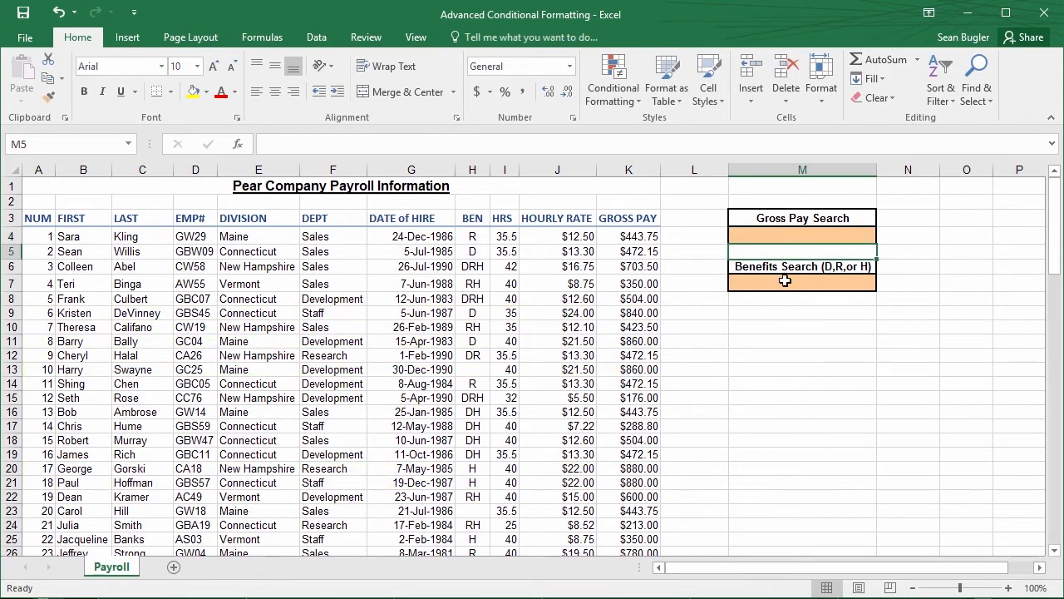
Select the employees' benefit codes in the BEN column, cells H4 to H97
{"action": "left_click", "coordinate": [785, 284]}
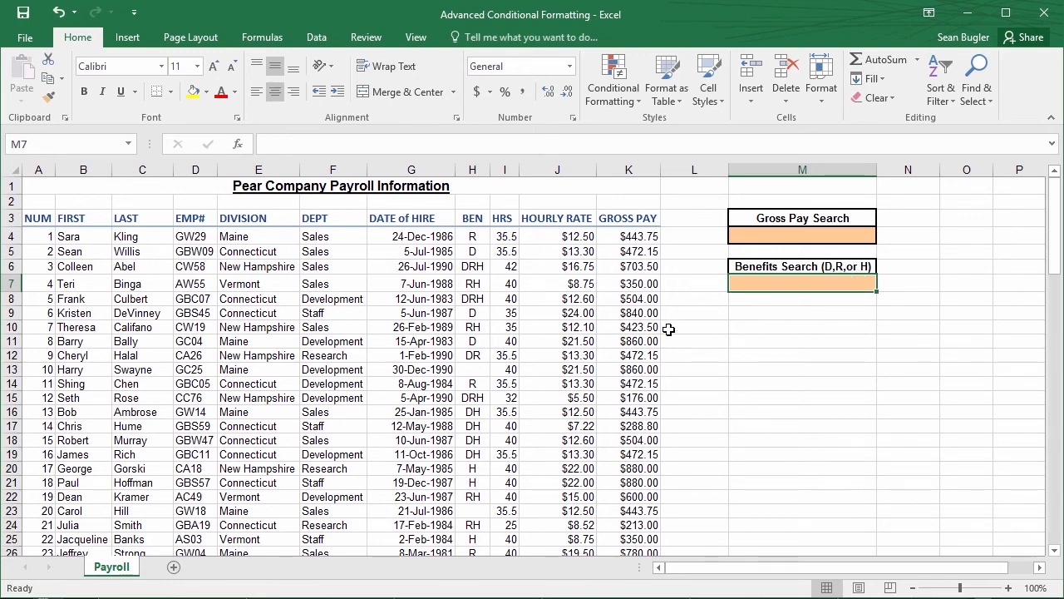
{"action": "left_click", "coordinate": [471, 234]}
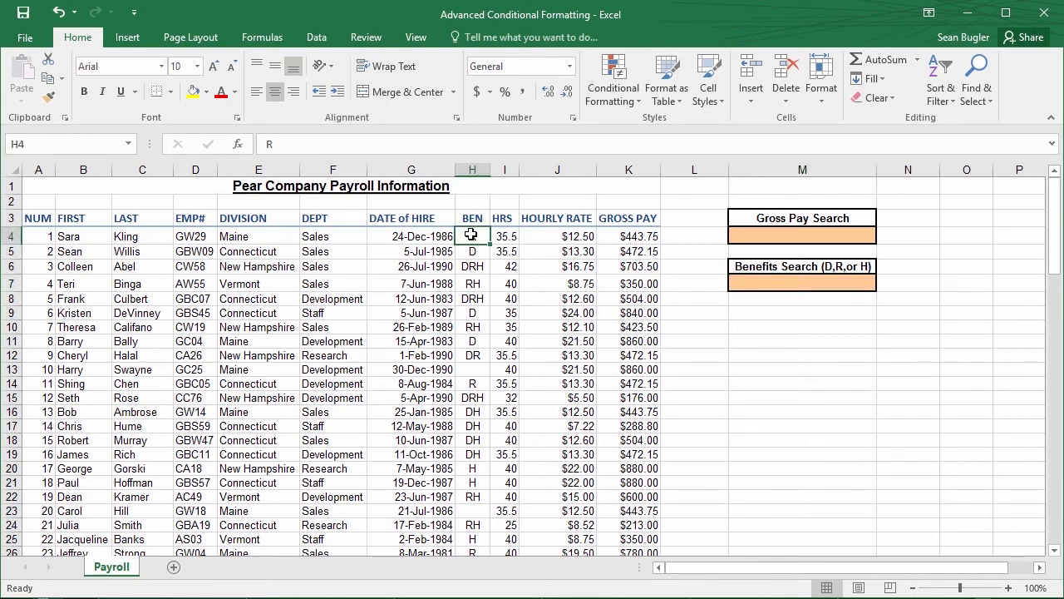
{"action": "key", "text": "shift+Down"}
{"action": "key", "text": "shift+Down"}
{"action": "key", "text": "shift+Down"}
{"action": "key", "text": "shift+Down"}
{"action": "key", "text": "shift+Down"}
{"action": "key", "text": "shift+Down"}
{"action": "key", "text": "shift+Down"}
{"action": "key", "text": "shift+Down"}
{"action": "key", "text": "shift+Down"}
{"action": "key", "text": "shift+Down"}
{"action": "key", "text": "shift+Down"}
{"action": "key", "text": "shift+Down"}
{"action": "key", "text": "shift+Down"}
{"action": "key", "text": "shift+Down"}
{"action": "key", "text": "shift+Down"}
{"action": "key", "text": "shift+Down"}
{"action": "key", "text": "shift+Down"}
{"action": "key", "text": "shift+Down"}
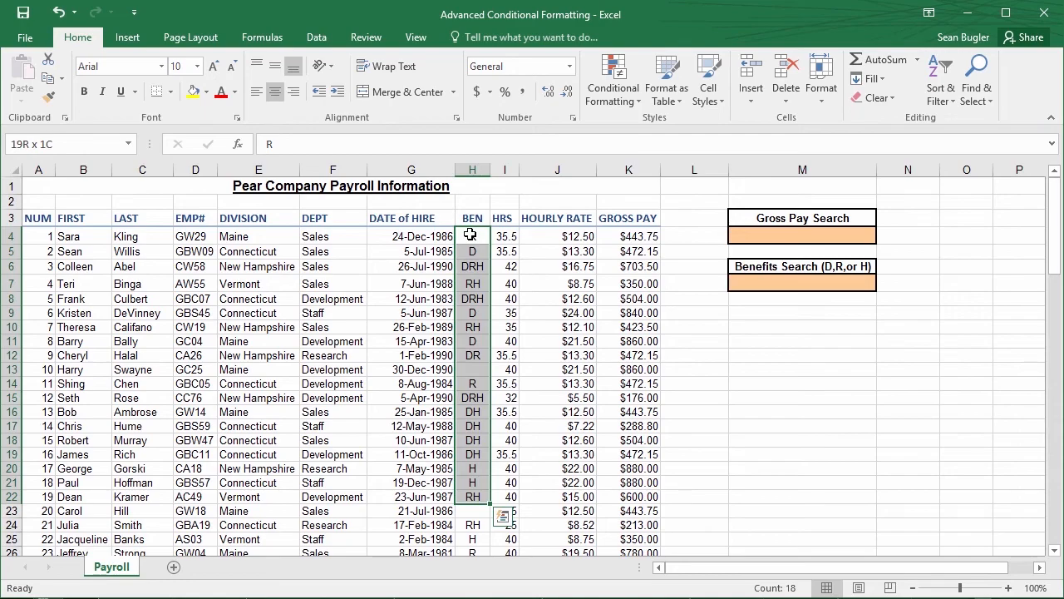
{"action": "key", "text": "shift+Down"}
{"action": "key", "text": "shift+Down"}
{"action": "key", "text": "shift+Down"}
{"action": "key", "text": "shift+Down"}
{"action": "key", "text": "shift+Down"}
{"action": "key", "text": "shift+Down"}
{"action": "key", "text": "shift+Down"}
{"action": "key", "text": "shift+Down"}
{"action": "key", "text": "shift+Down"}
{"action": "key", "text": "shift+Down"}
{"action": "key", "text": "shift+Down"}
{"action": "key", "text": "shift+Down"}
{"action": "key", "text": "shift+Down"}
{"action": "key", "text": "shift+Down"}
{"action": "key", "text": "shift+Down"}
{"action": "key", "text": "shift+Down"}
{"action": "key", "text": "shift+Down"}
{"action": "key", "text": "shift+Down"}
{"action": "key", "text": "shift+Down"}
{"action": "key", "text": "shift+Down"}
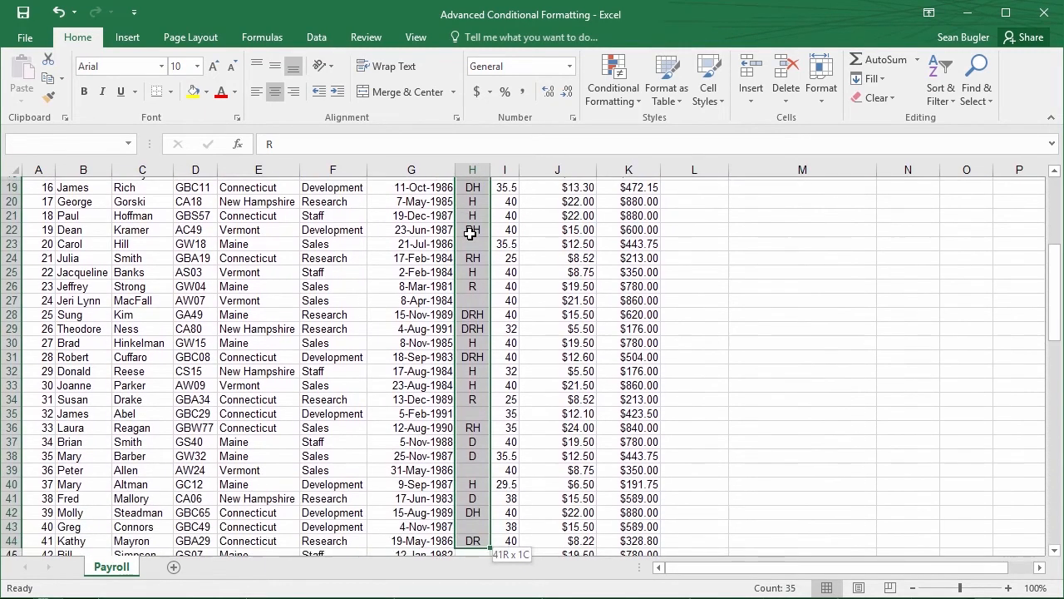
{"action": "key", "text": "shift+Down"}
{"action": "key", "text": "shift+Down"}
{"action": "key", "text": "shift+Down"}
{"action": "key", "text": "shift+Down"}
{"action": "key", "text": "shift+Down"}
{"action": "key", "text": "shift+Down"}
{"action": "key", "text": "shift+Down"}
{"action": "key", "text": "shift+Down"}
{"action": "key", "text": "shift+Down"}
{"action": "key", "text": "shift+Down"}
{"action": "key", "text": "shift+Down"}
{"action": "key", "text": "shift+Down"}
{"action": "key", "text": "shift+Down"}
{"action": "key", "text": "shift+Down"}
{"action": "key", "text": "shift+Down"}
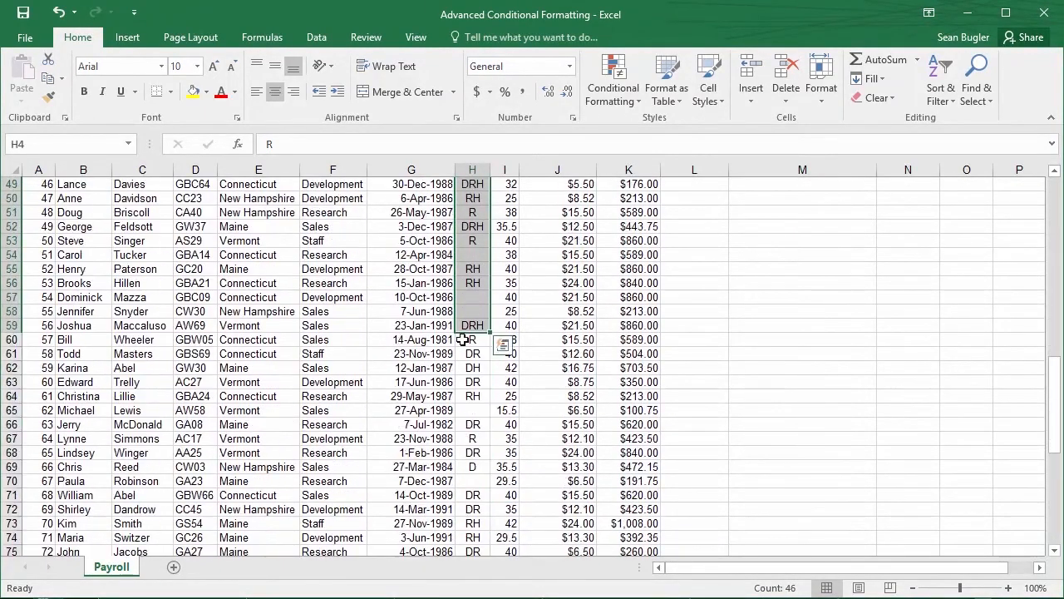
{"action": "scroll", "coordinate": [462, 339], "scroll_direction": "down", "scroll_amount": 13}
{"action": "left_click", "coordinate": [466, 311], "text": "shift"}
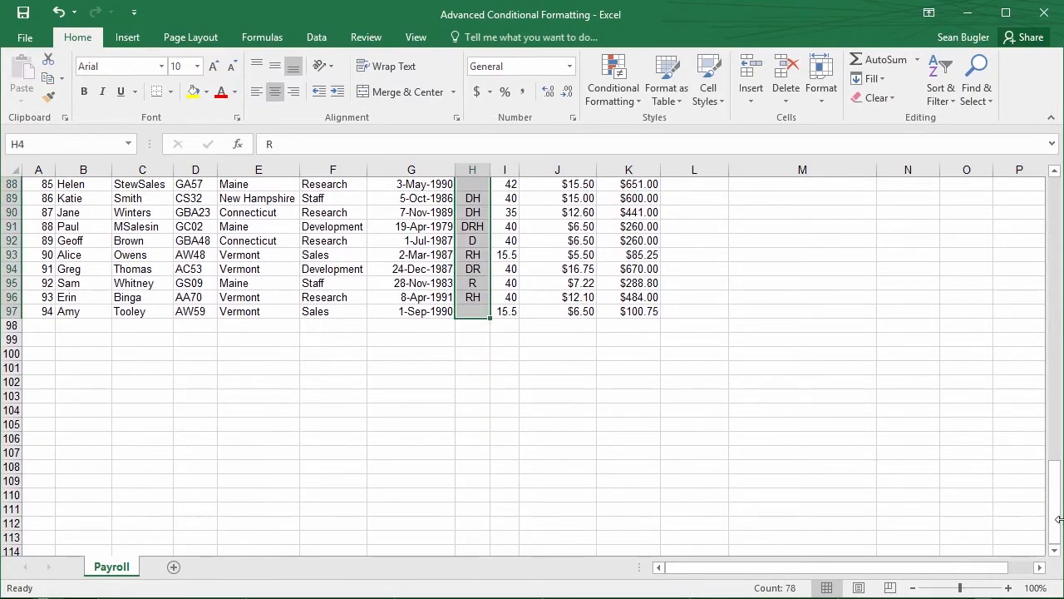
{"action": "left_click_drag", "start_coordinate": [1055, 519], "coordinate": [1015, 185]}
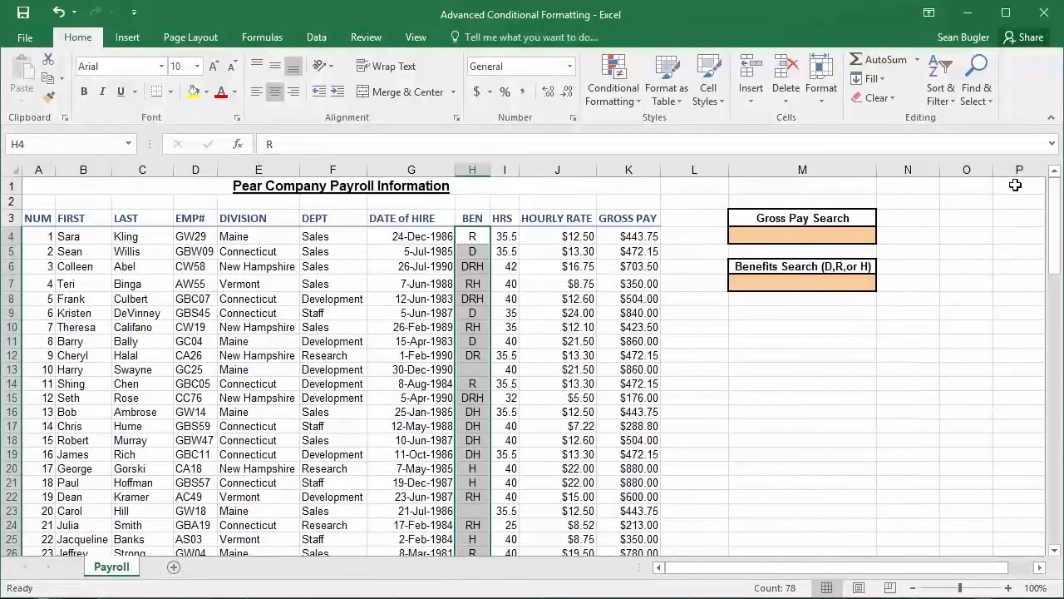
Start a new conditional formatting rule for the selected benefit codes, using a formula to determine which cells to format
{"action": "left_click", "coordinate": [592, 101]}
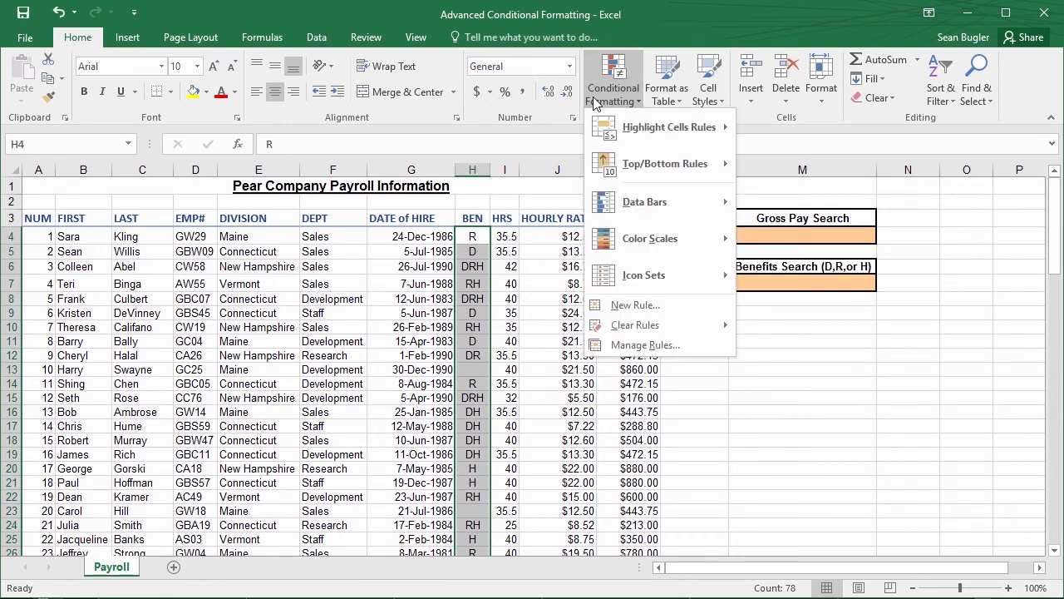
{"action": "left_click", "coordinate": [668, 305]}
{"action": "left_click_drag", "start_coordinate": [618, 252], "coordinate": [430, 270]}
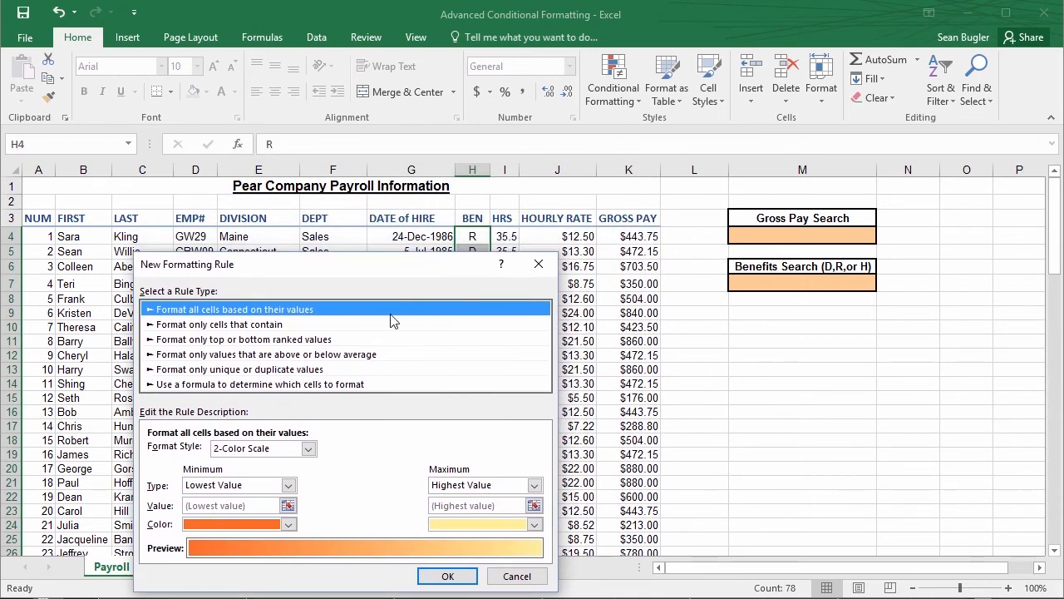
{"action": "left_click", "coordinate": [310, 385]}
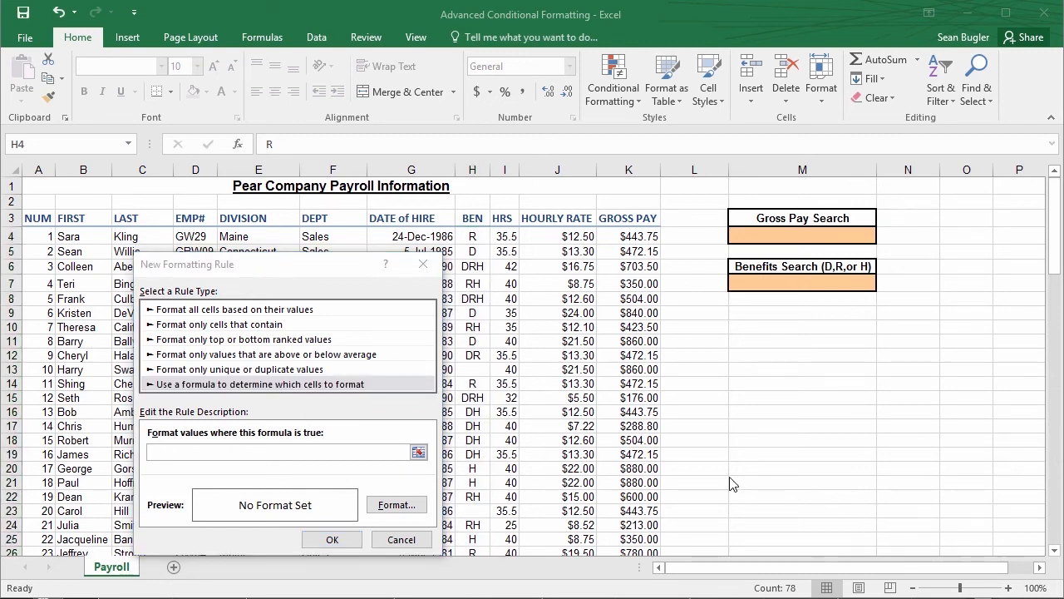
Enter the rule formula IF($M$7<>0,search($M$7,$H4)), referencing the Benefits Search cell and the first benefit code
{"action": "left_click", "coordinate": [261, 451]}
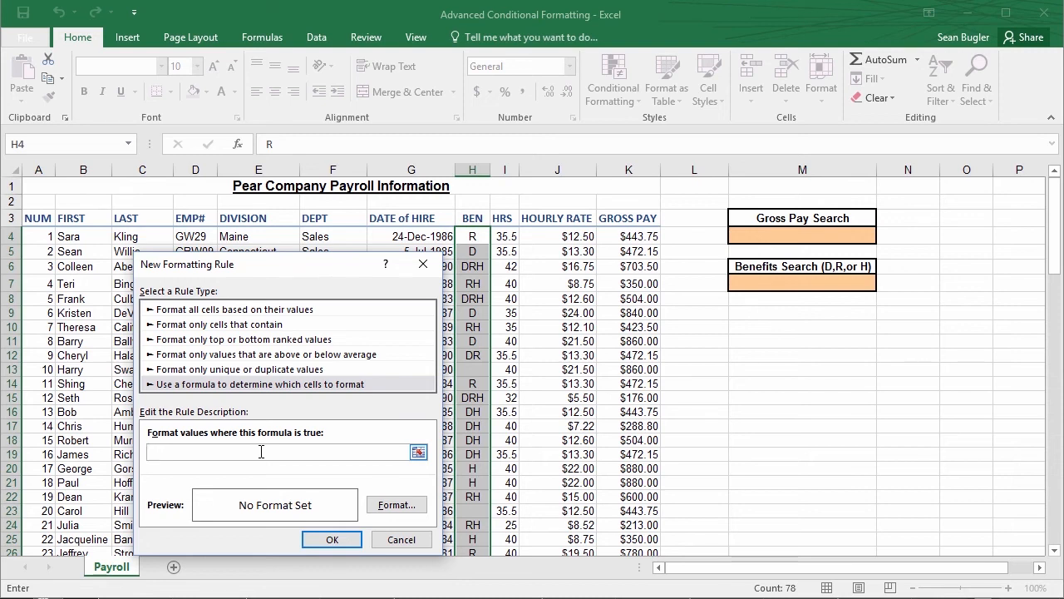
{"action": "type", "text": "IF("}
{"action": "left_click", "coordinate": [778, 284]}
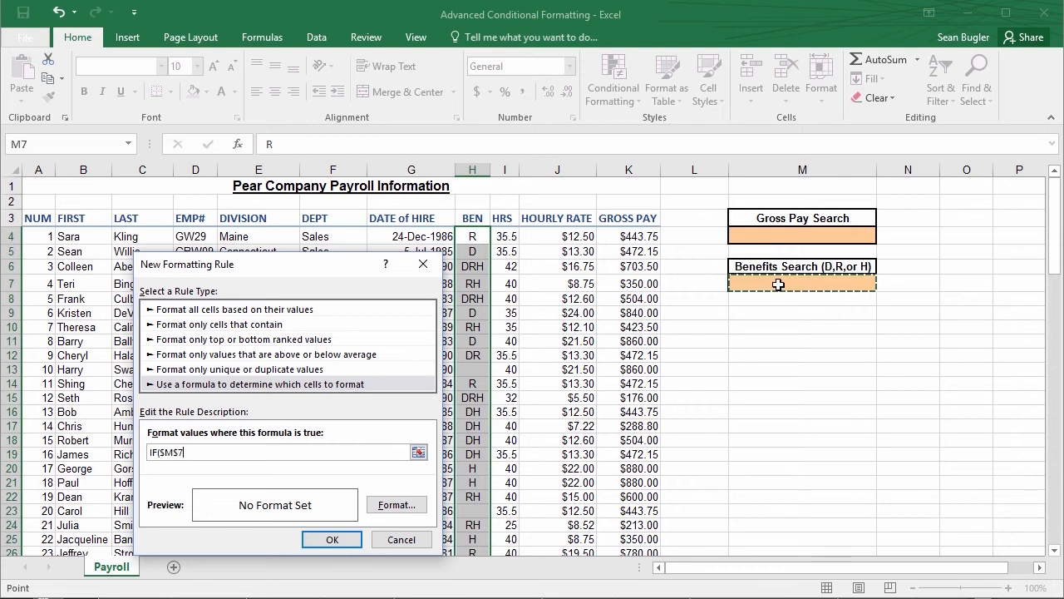
{"action": "type", "text": "<"}
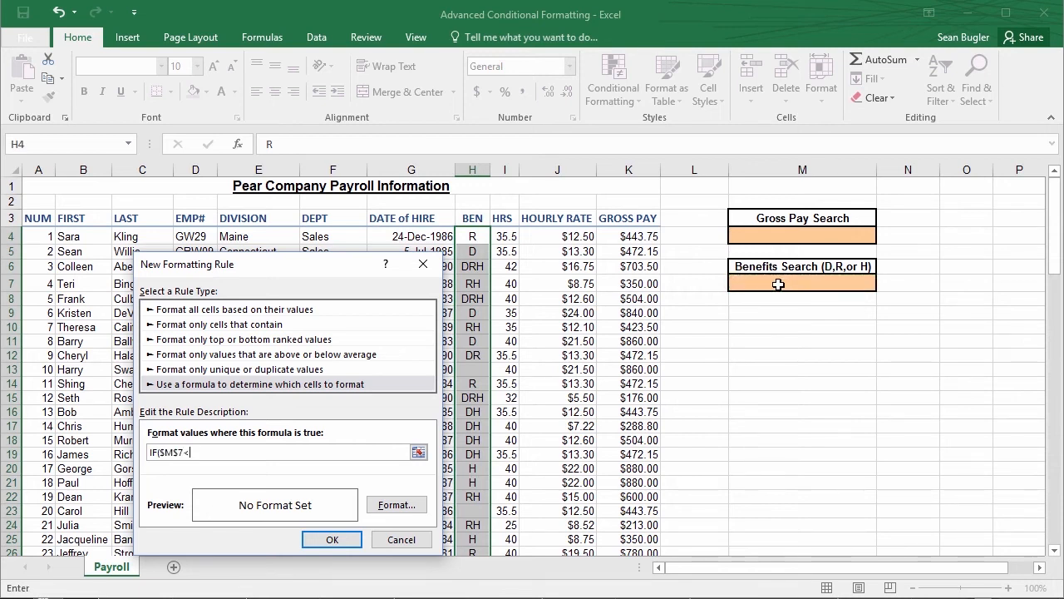
{"action": "type", "text": ">0,"}
{"action": "type", "text": "search("}
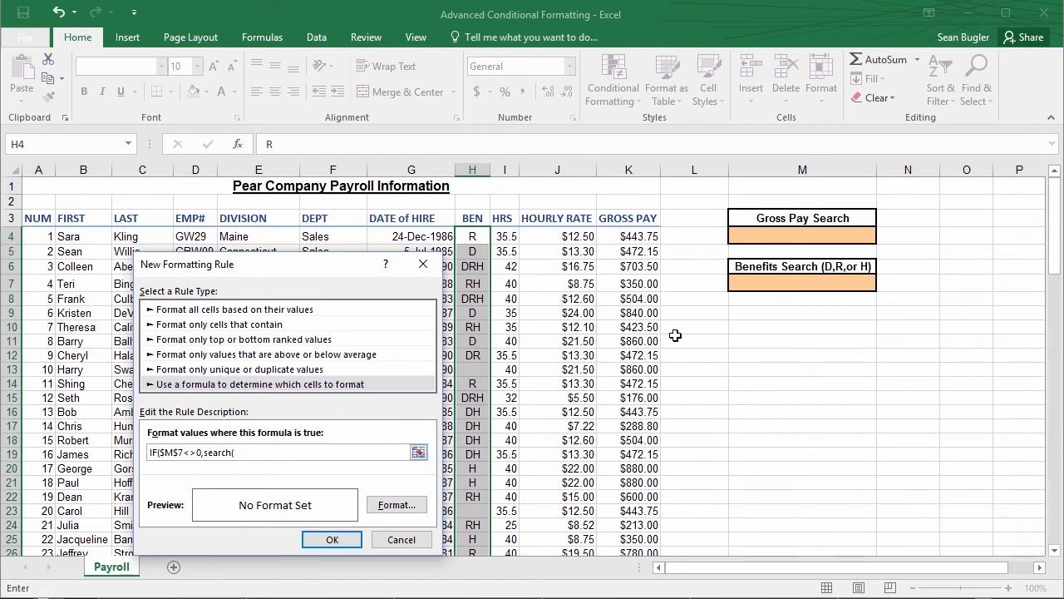
{"action": "left_click", "coordinate": [775, 284]}
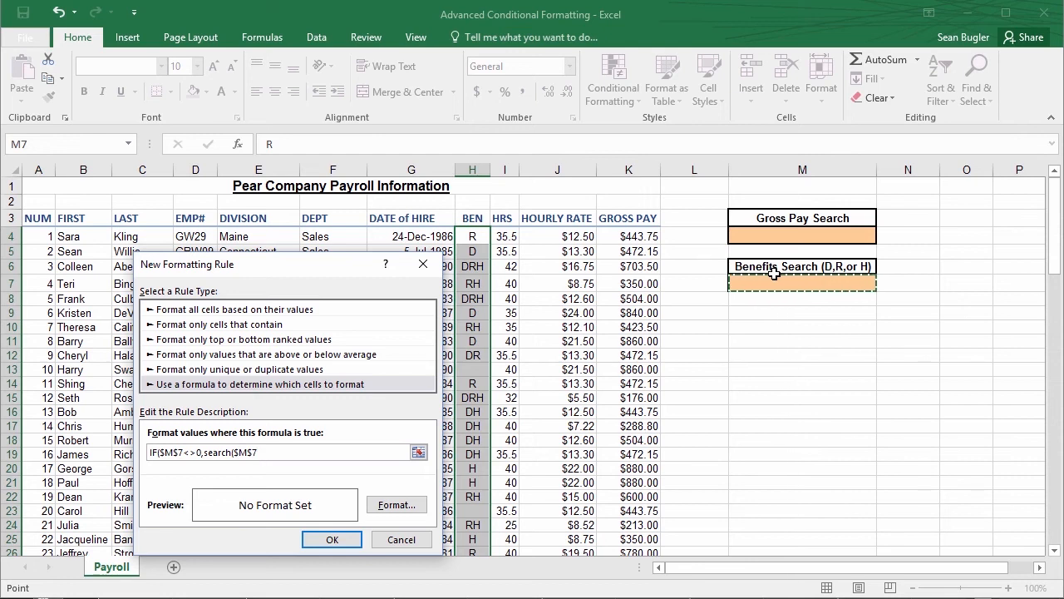
{"action": "type", "text": ","}
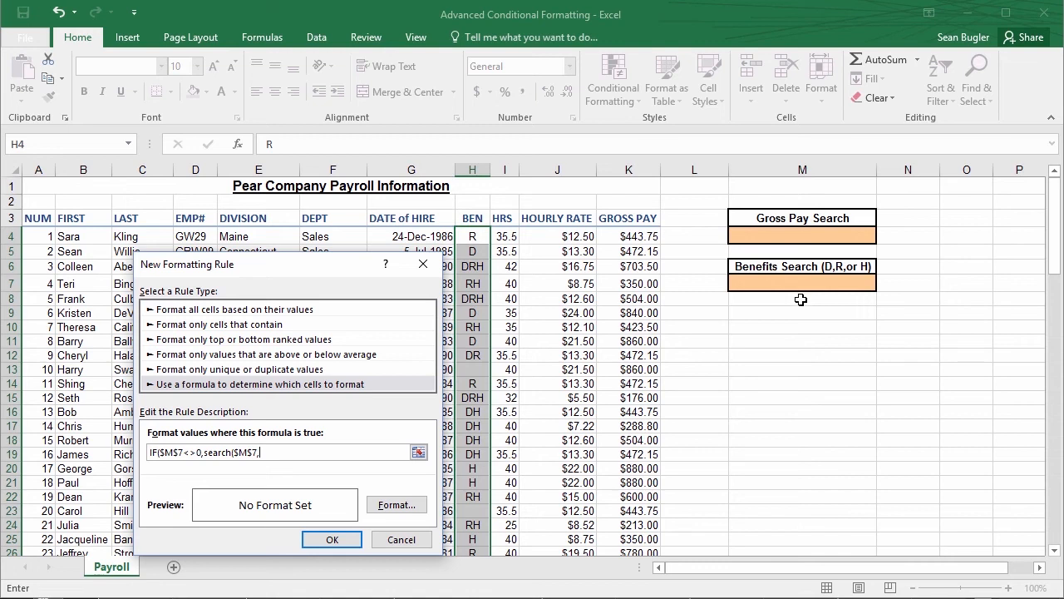
{"action": "left_click", "coordinate": [469, 236]}
{"action": "left_click", "coordinate": [276, 451]}
{"action": "key", "text": "BackSpace"}
Give the benefits rule a light purple background fill and create the rule
{"action": "left_click", "coordinate": [394, 506]}
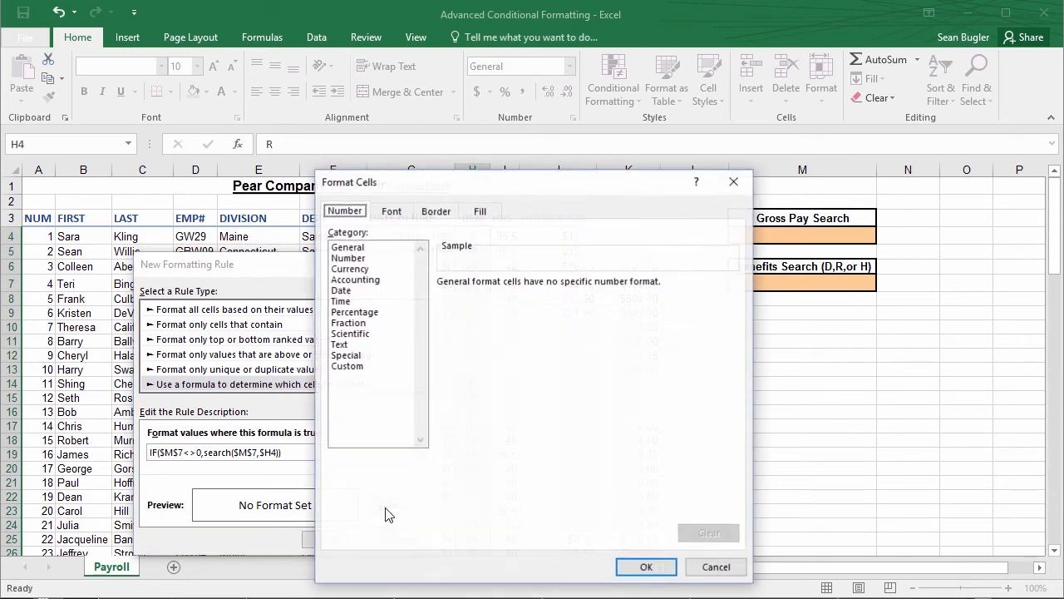
{"action": "left_click", "coordinate": [481, 212]}
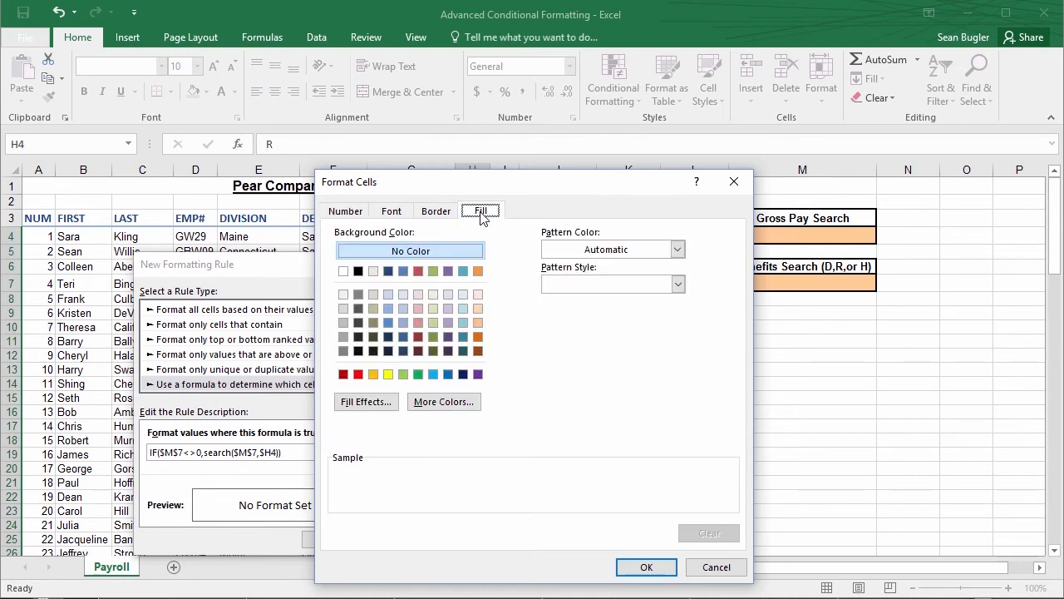
{"action": "left_click", "coordinate": [448, 309]}
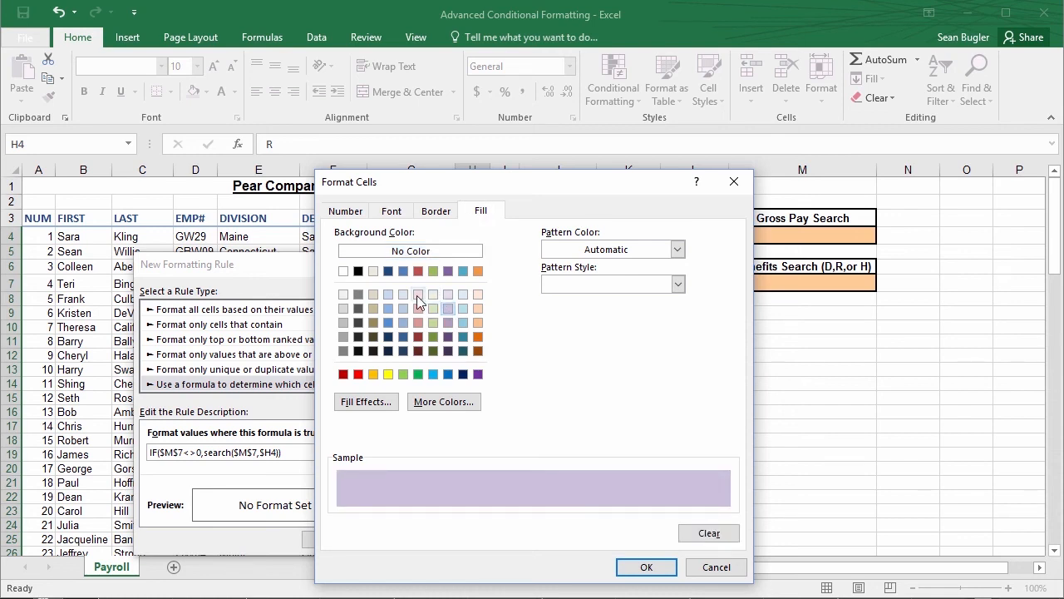
{"action": "left_click", "coordinate": [646, 566]}
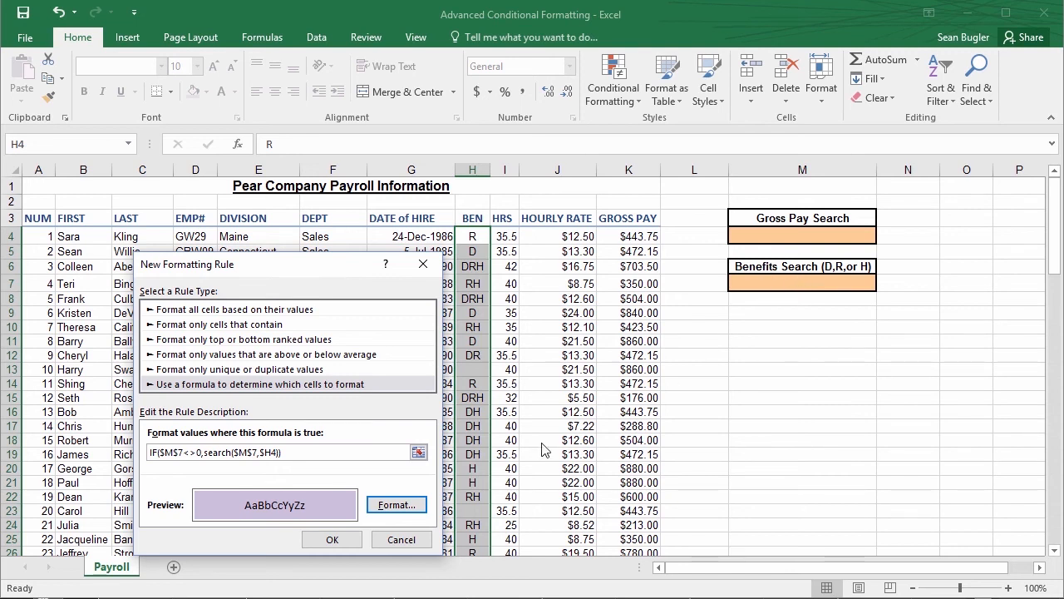
{"action": "left_click", "coordinate": [333, 539]}
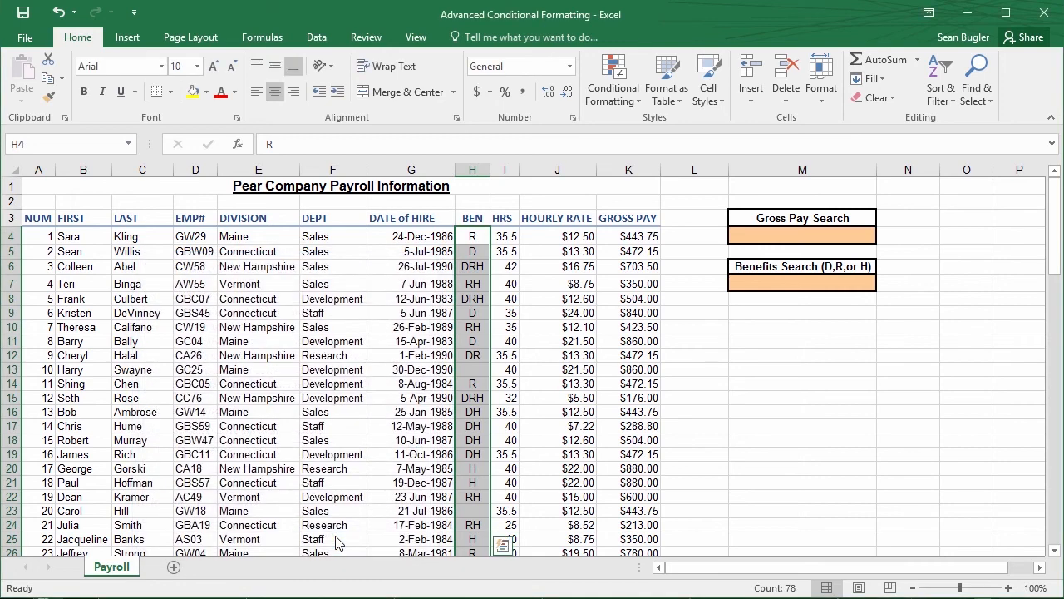
Test the benefits rule by entering R in the Benefits Search cell M7
{"action": "left_click", "coordinate": [749, 367]}
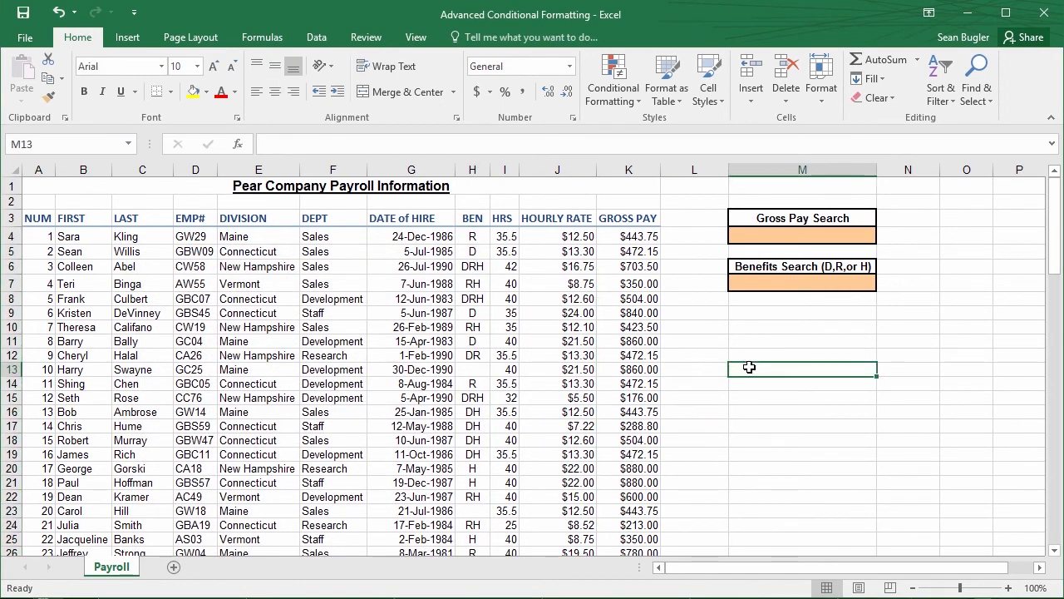
{"action": "left_click", "coordinate": [814, 282]}
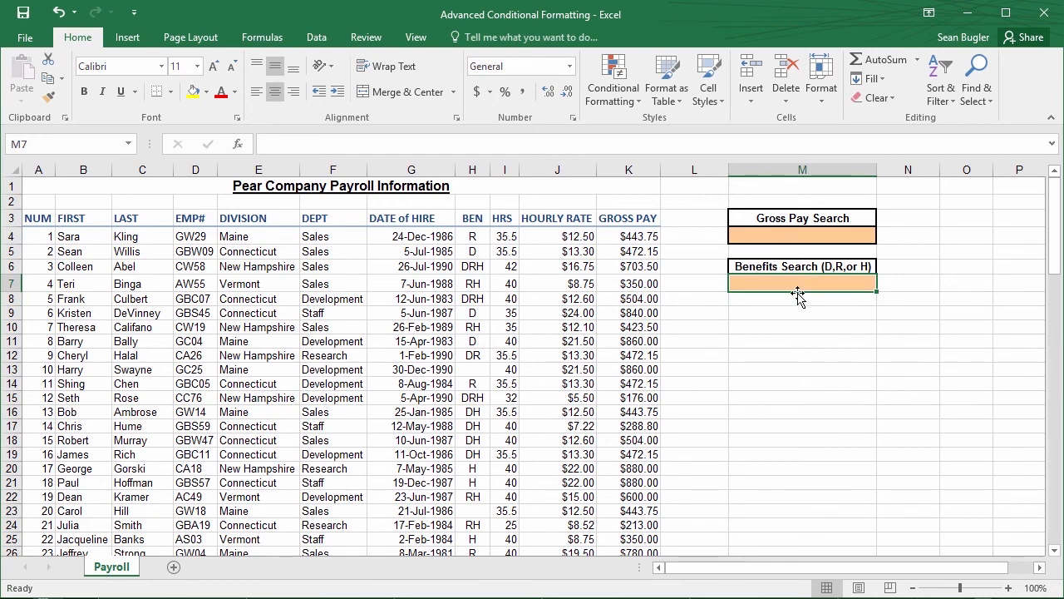
{"action": "type", "text": "R"}
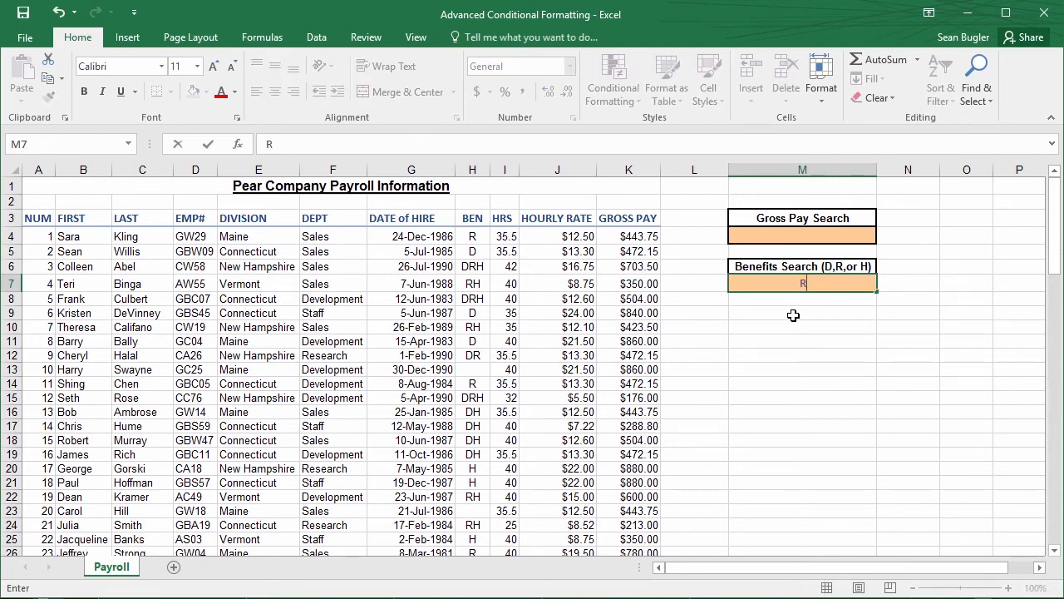
{"action": "key", "text": "Return"}
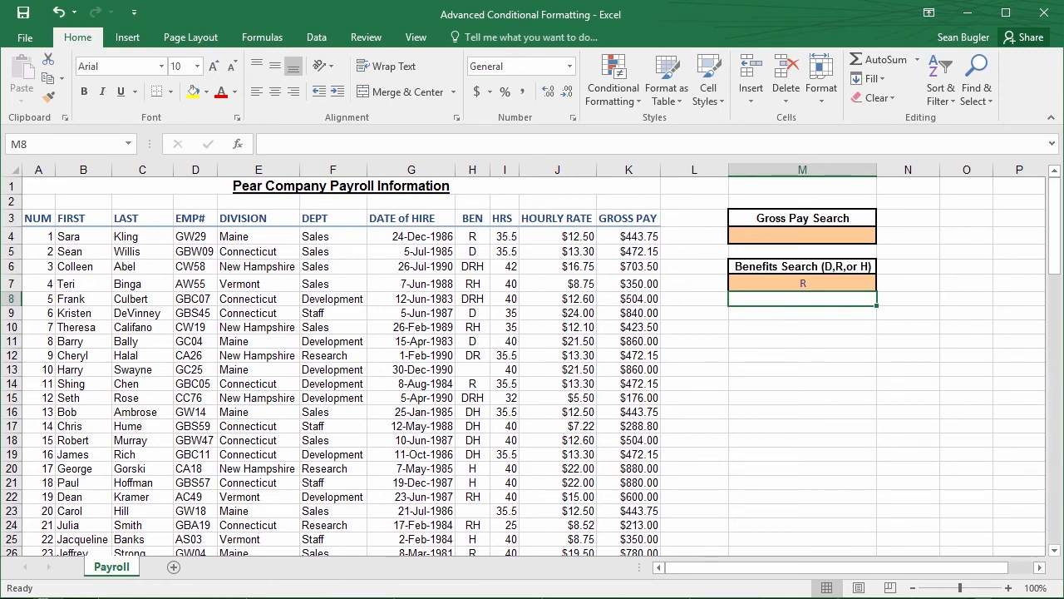
Open the conditional formatting rules manager and show the rules for this worksheet
{"action": "left_click", "coordinate": [859, 597]}
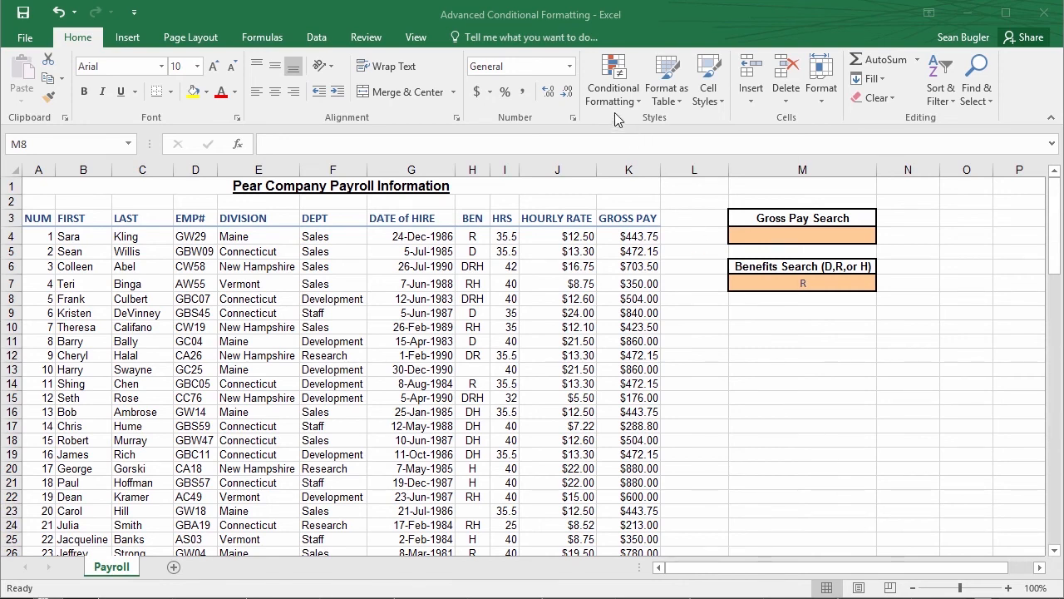
{"action": "left_click", "coordinate": [613, 90]}
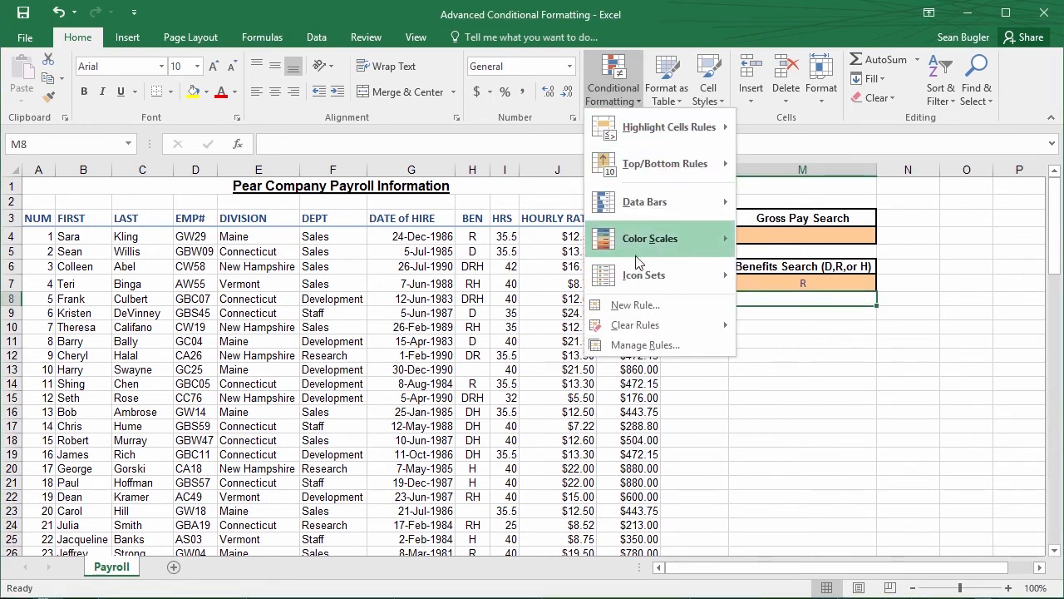
{"action": "left_click", "coordinate": [639, 345]}
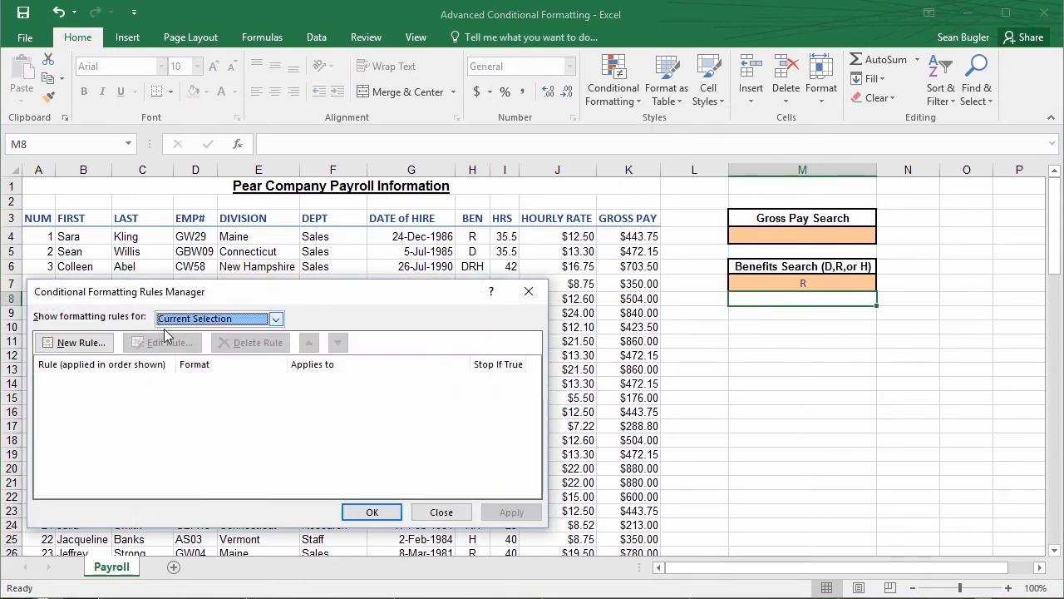
{"action": "left_click", "coordinate": [239, 323]}
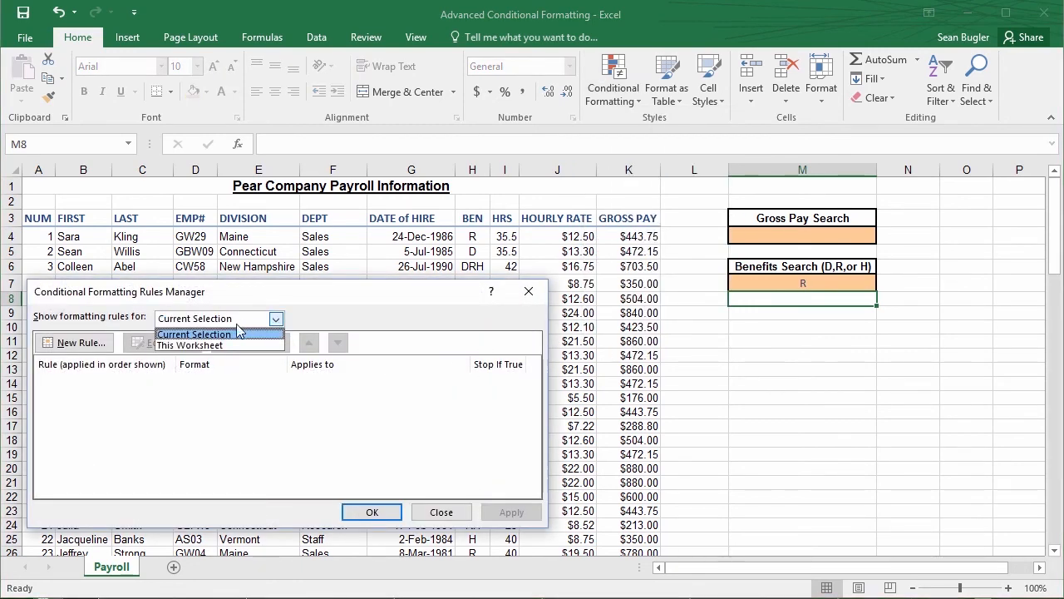
{"action": "left_click", "coordinate": [218, 344]}
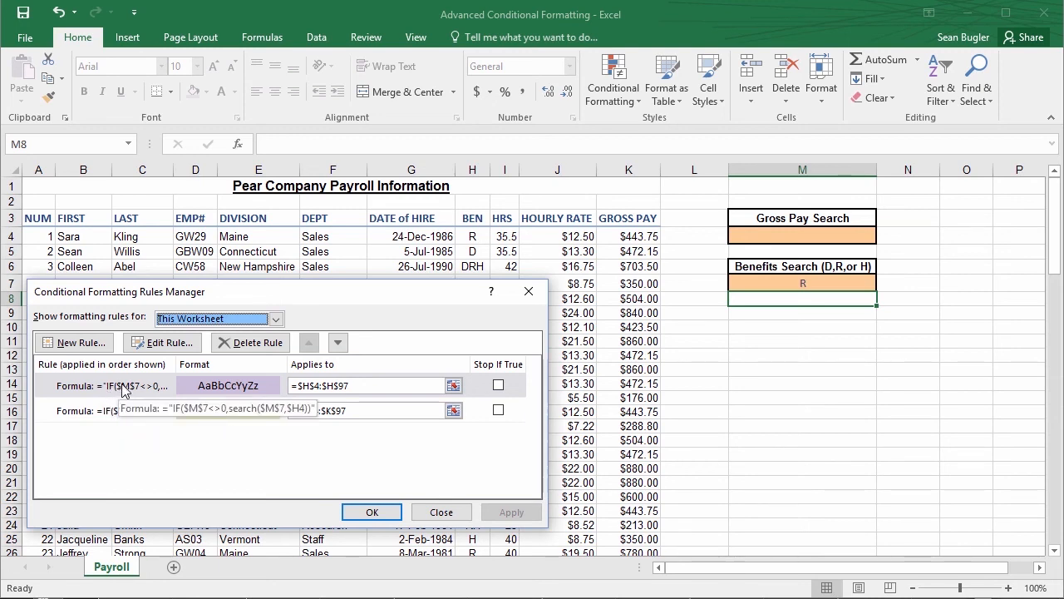
Remove the quotation marks from the benefits rule's formula so it reads =IF($M$7<>0,search($M$7,$H4)), and apply the change
{"action": "left_click", "coordinate": [175, 343]}
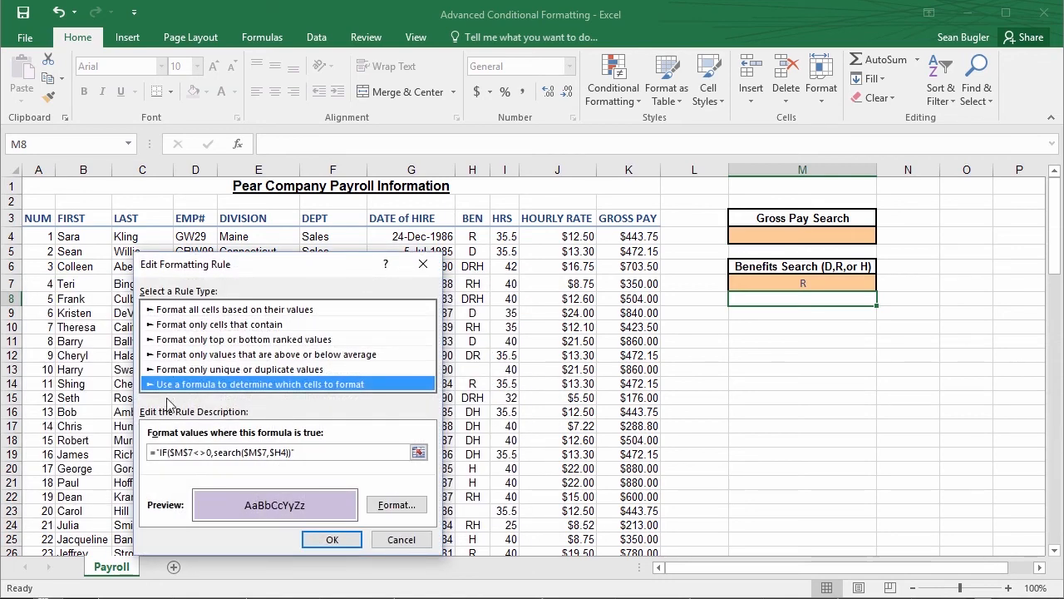
{"action": "left_click", "coordinate": [347, 456]}
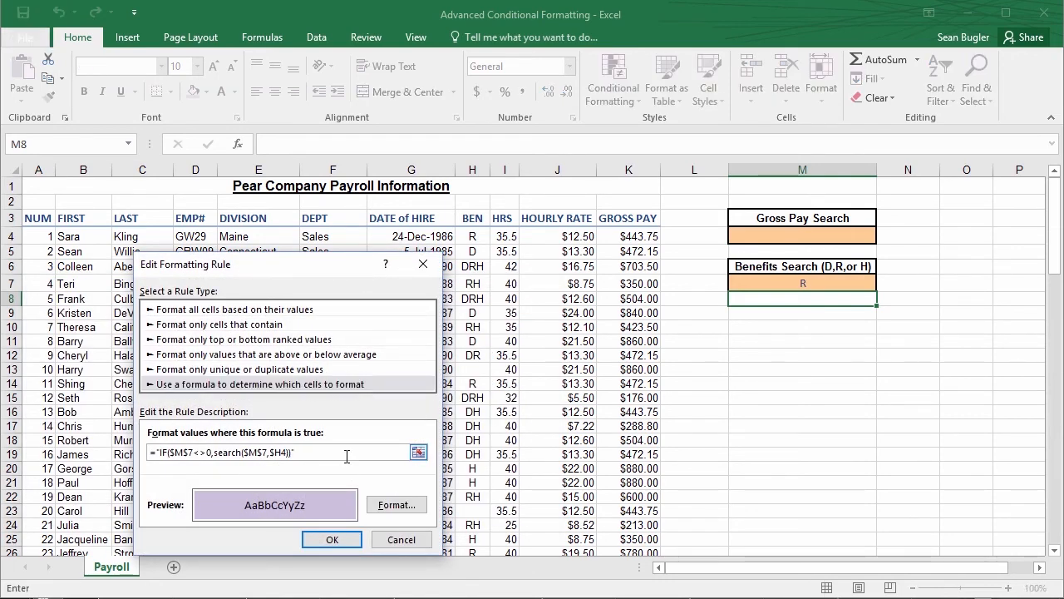
{"action": "key", "text": "BackSpace"}
{"action": "left_click", "coordinate": [160, 453]}
{"action": "key", "text": "BackSpace"}
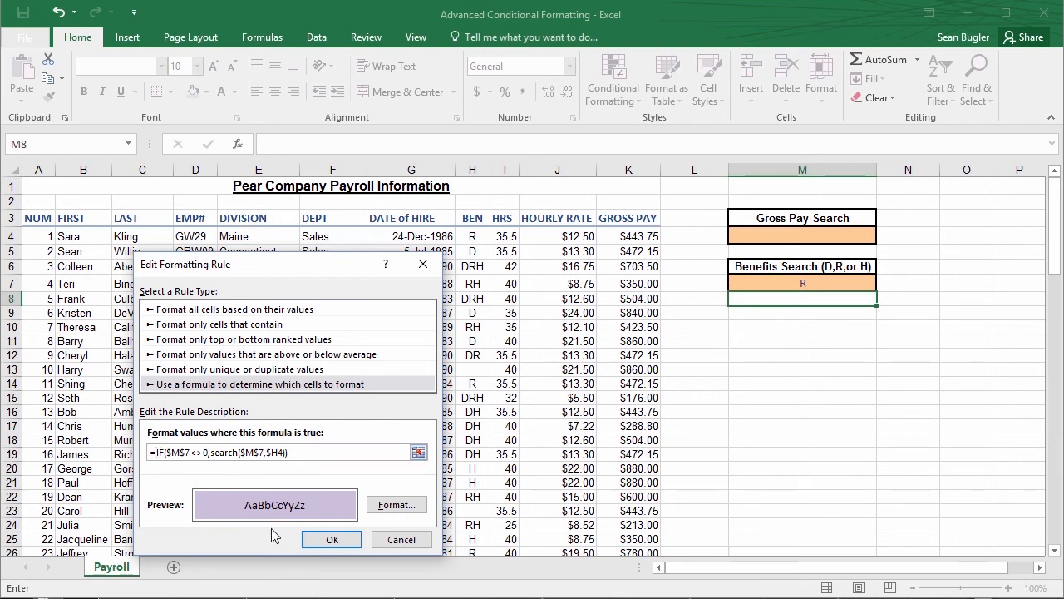
{"action": "left_click", "coordinate": [322, 544]}
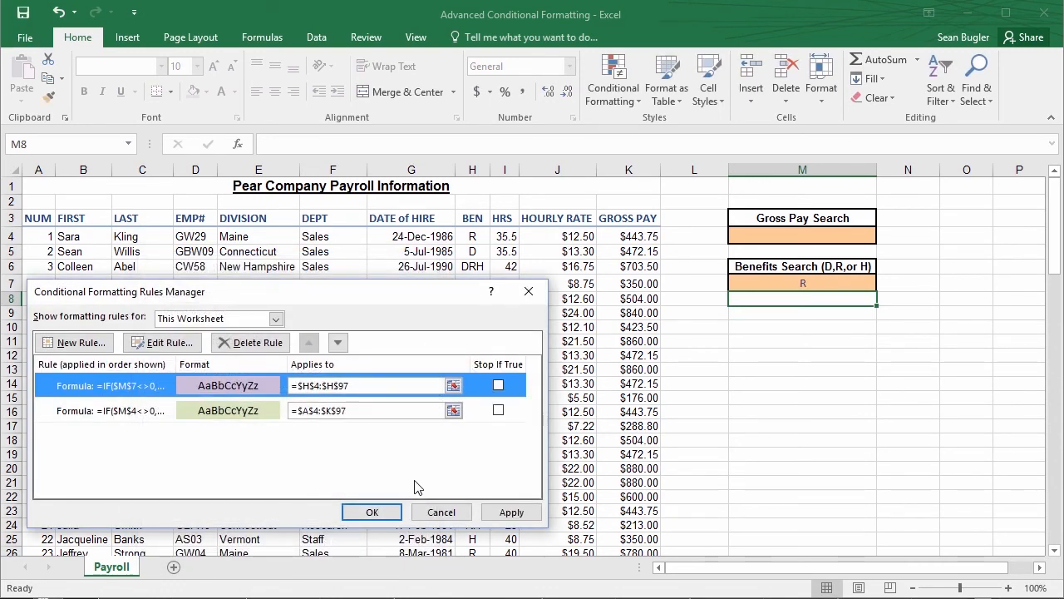
{"action": "left_click", "coordinate": [509, 513]}
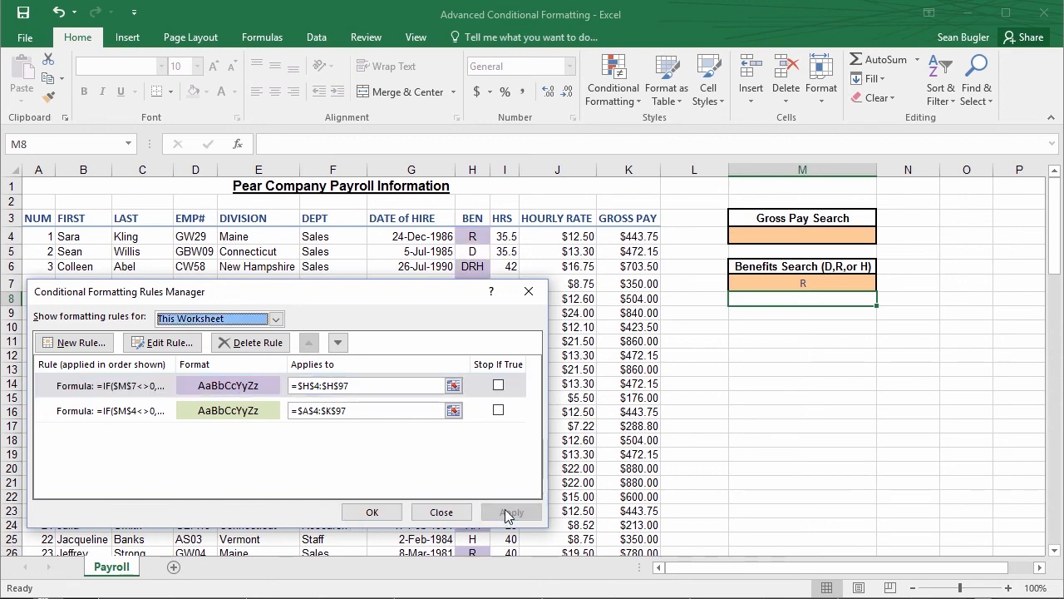
{"action": "left_click", "coordinate": [372, 512]}
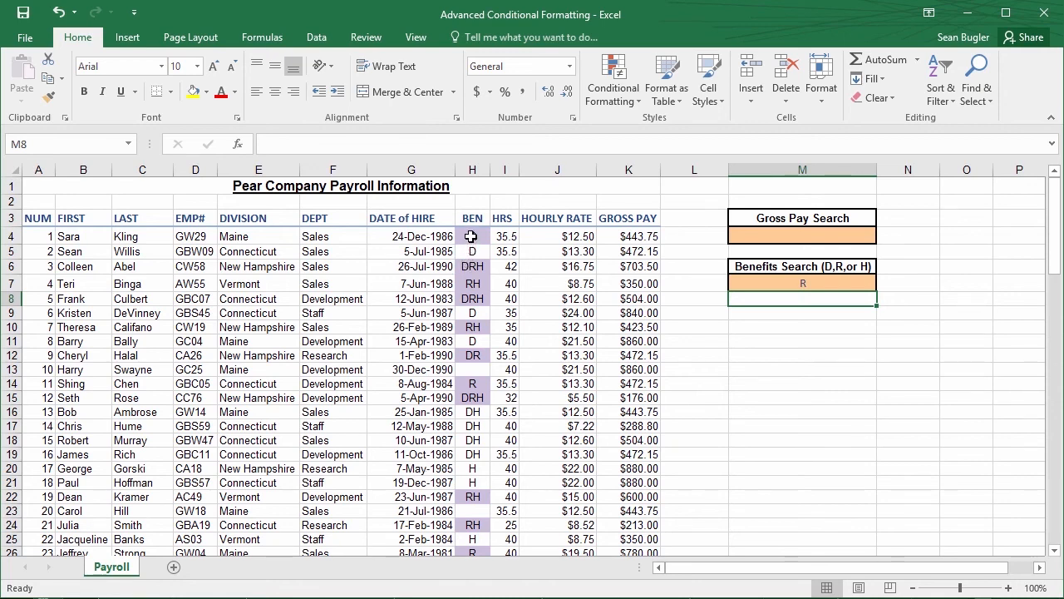
Check the highlighted benefit codes in column H, and test the rule with H in the Benefits Search cell M7
{"action": "left_click", "coordinate": [471, 236]}
{"action": "left_click", "coordinate": [471, 267]}
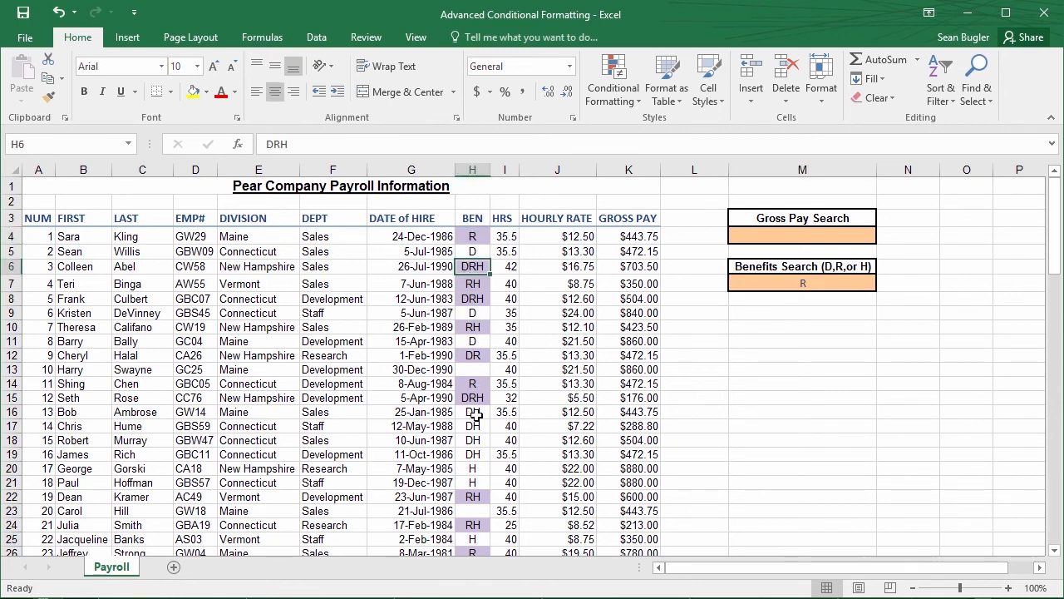
{"action": "scroll", "coordinate": [474, 415], "scroll_direction": "down", "scroll_amount": 3}
{"action": "scroll", "coordinate": [475, 410], "scroll_direction": "up", "scroll_amount": 3}
{"action": "left_click", "coordinate": [815, 283]}
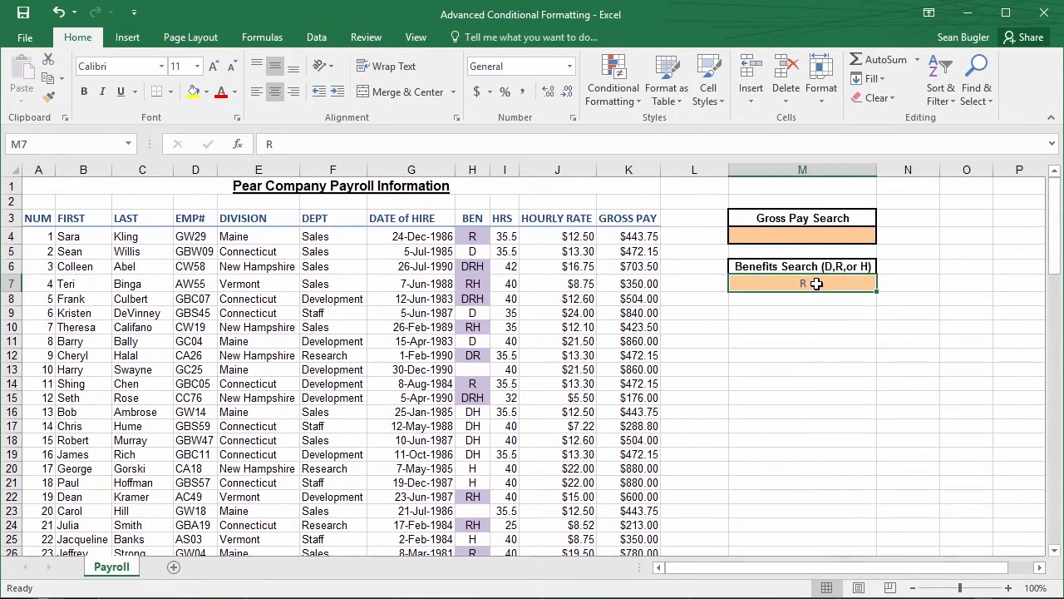
{"action": "type", "text": "H"}
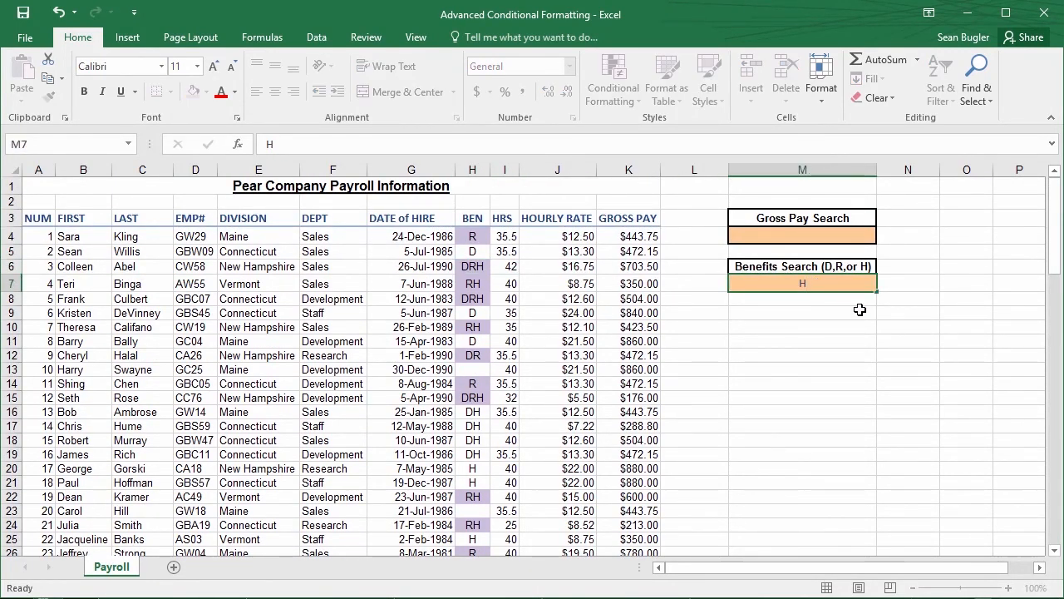
{"action": "key", "text": "Return"}
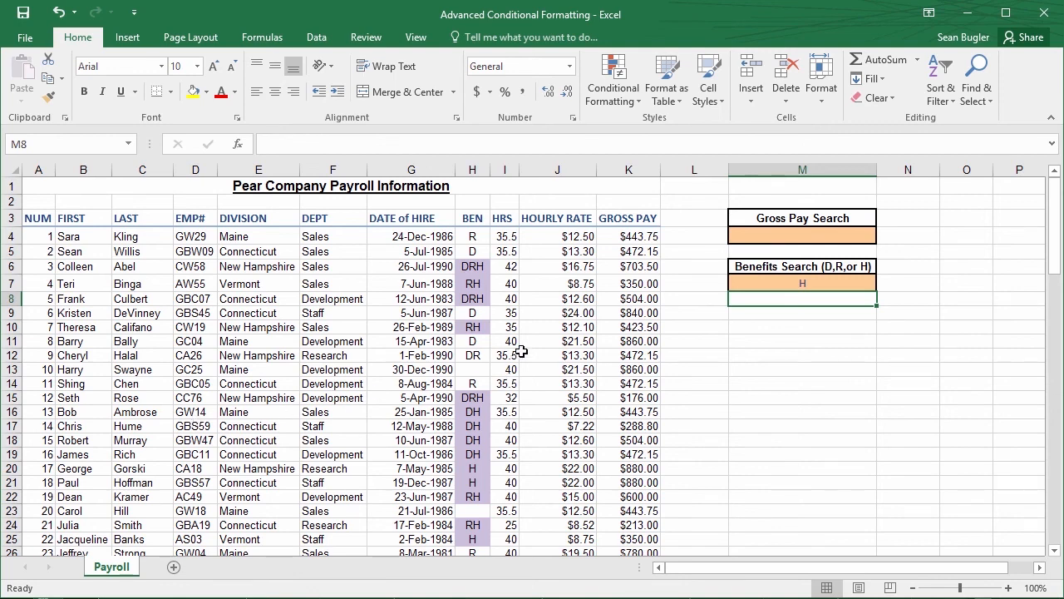
Reopen the conditional formatting rules manager and list all rules of this worksheet
{"action": "left_click", "coordinate": [611, 98]}
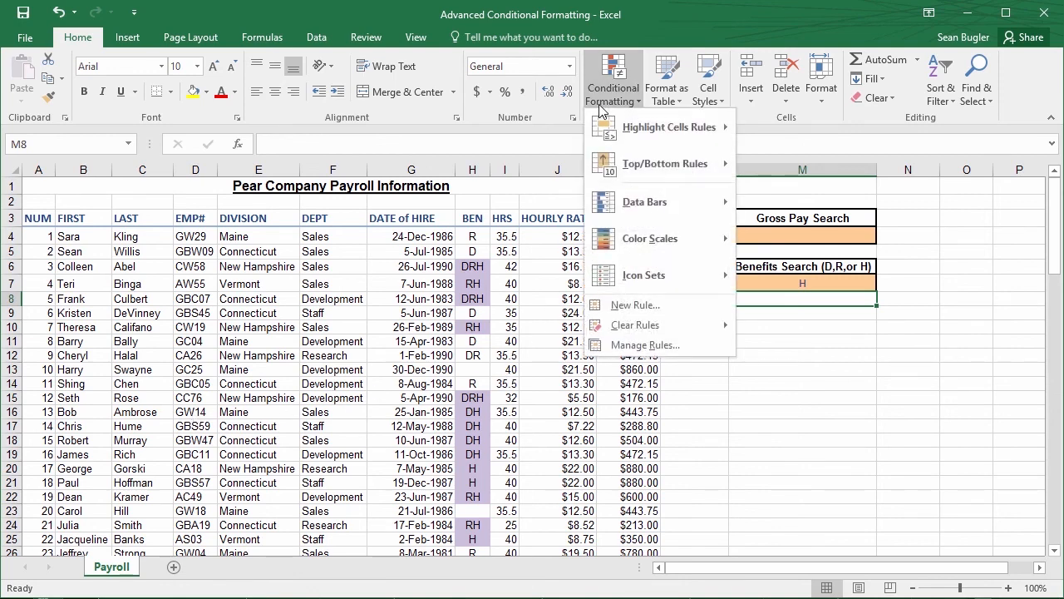
{"action": "left_click", "coordinate": [644, 344]}
{"action": "left_click", "coordinate": [256, 324]}
{"action": "left_click", "coordinate": [245, 344]}
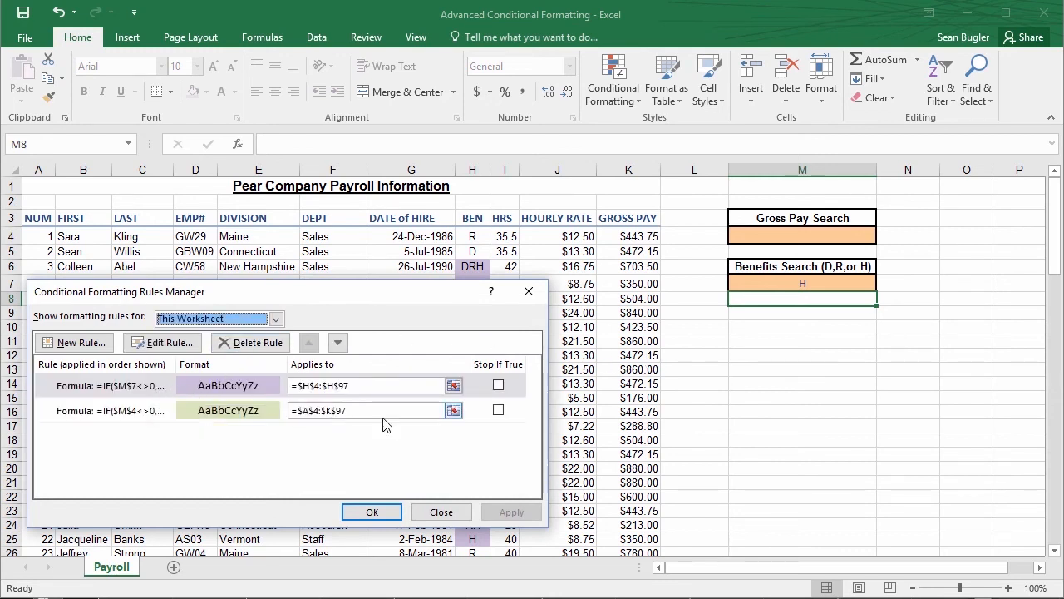
Extend the benefits rule to whole employee rows by setting its applied range to =$A$4:$K$97, and apply it
{"action": "left_click", "coordinate": [304, 385]}
{"action": "left_click", "coordinate": [323, 394]}
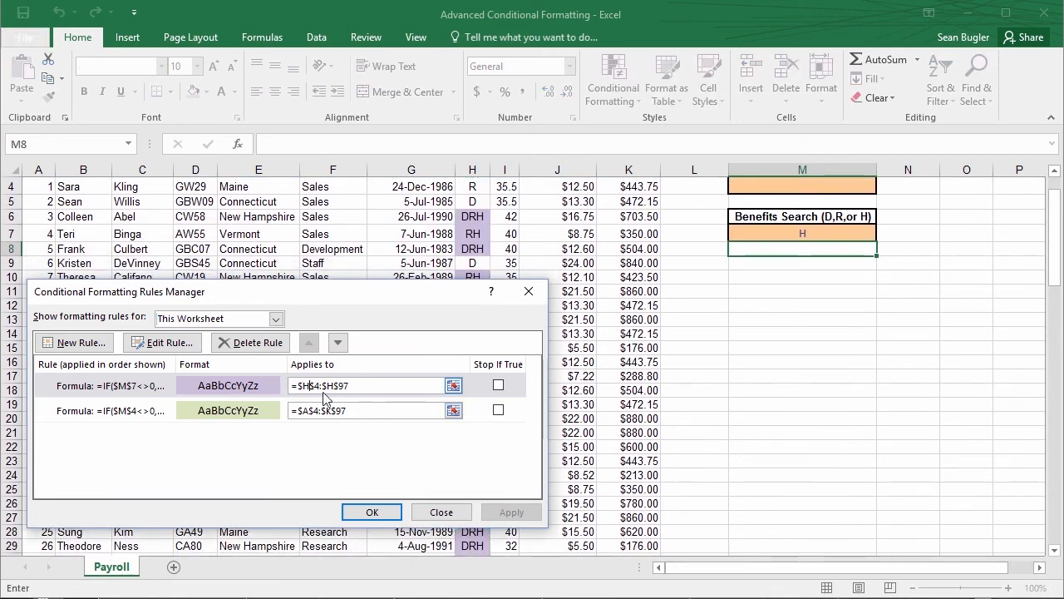
{"action": "key", "text": "BackSpace"}
{"action": "type", "text": "A"}
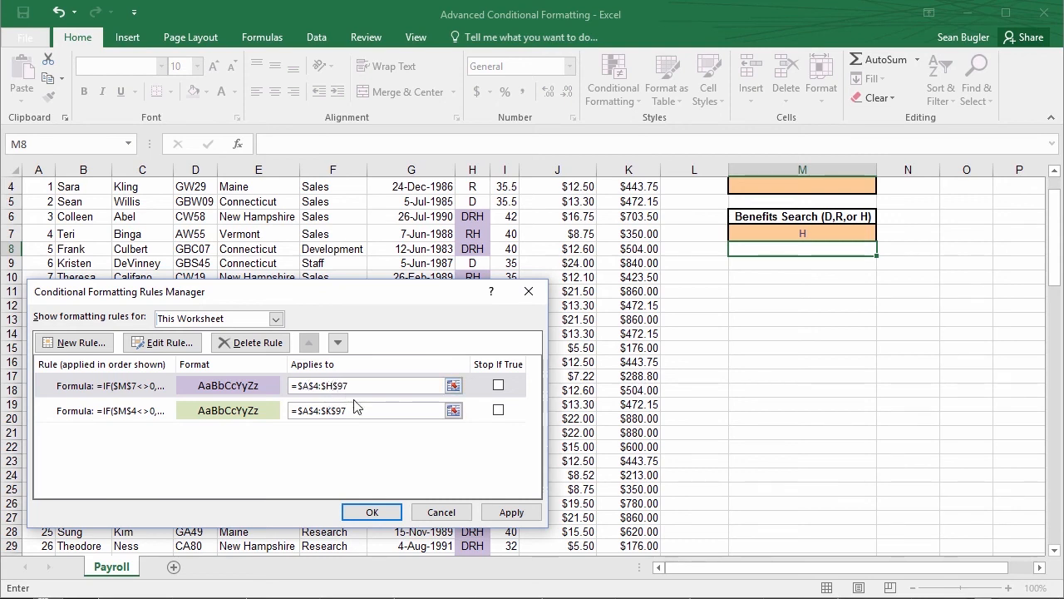
{"action": "key", "text": "BackSpace"}
{"action": "key", "text": "BackSpace"}
{"action": "left_click", "coordinate": [509, 513]}
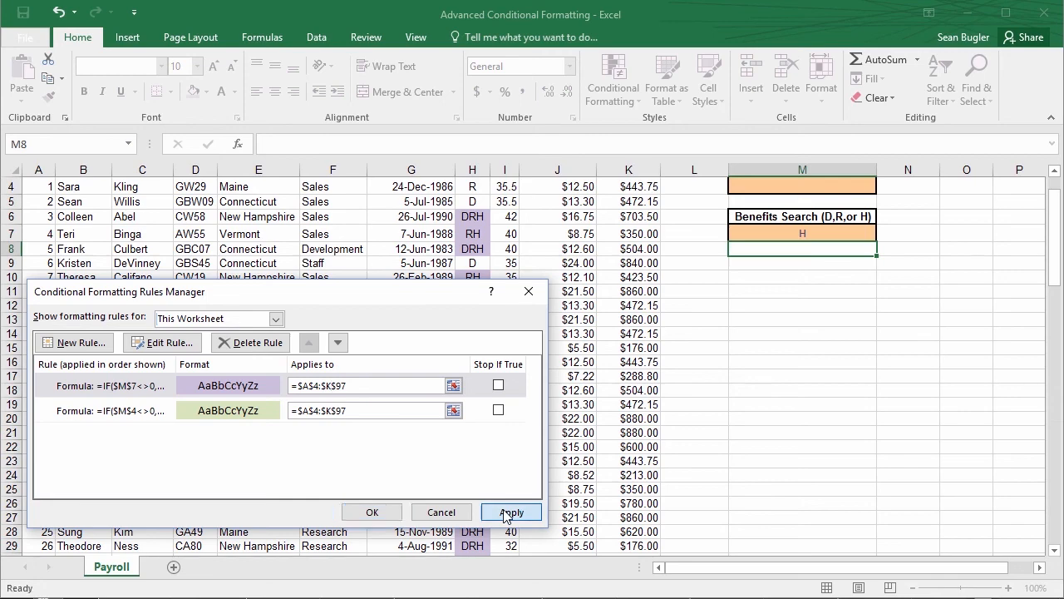
{"action": "left_click", "coordinate": [372, 512]}
{"action": "scroll", "coordinate": [432, 441], "scroll_direction": "up", "scroll_amount": 1}
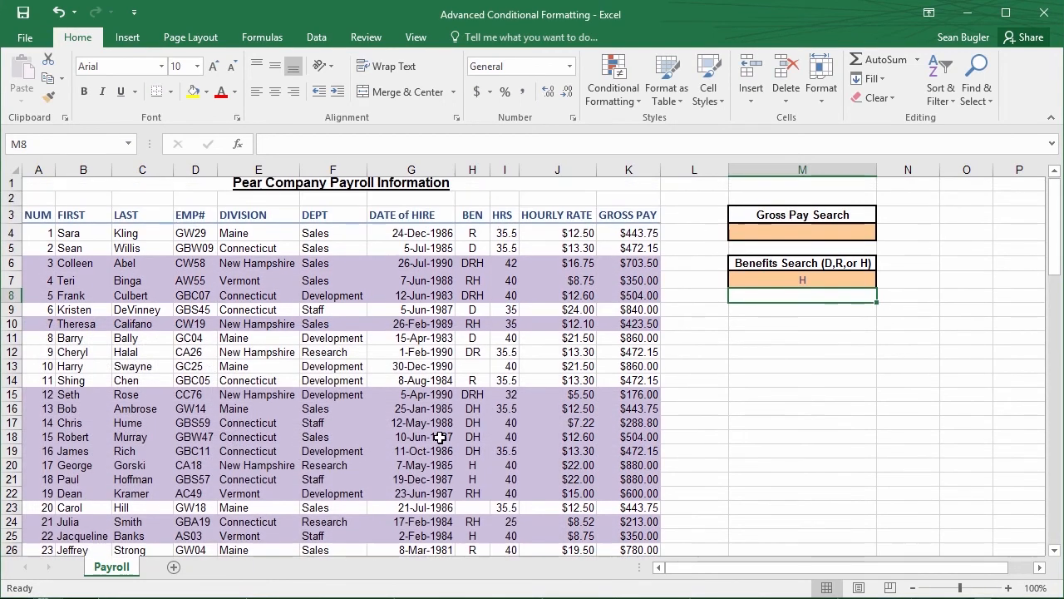
Clear the Benefits Search cell M7 and set its data validation to allow a List
{"action": "left_click", "coordinate": [823, 283]}
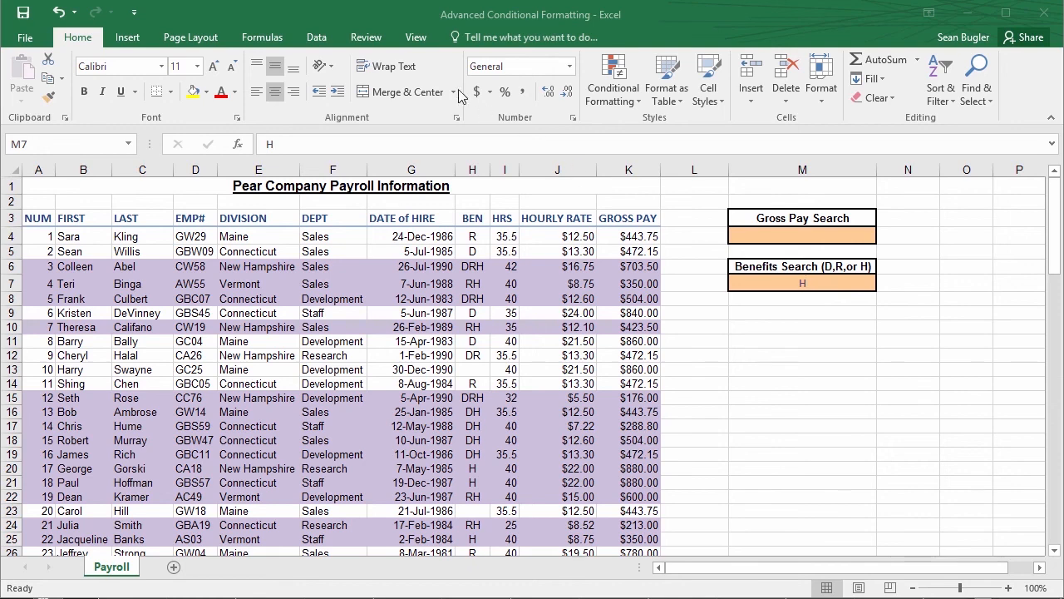
{"action": "left_click", "coordinate": [324, 36]}
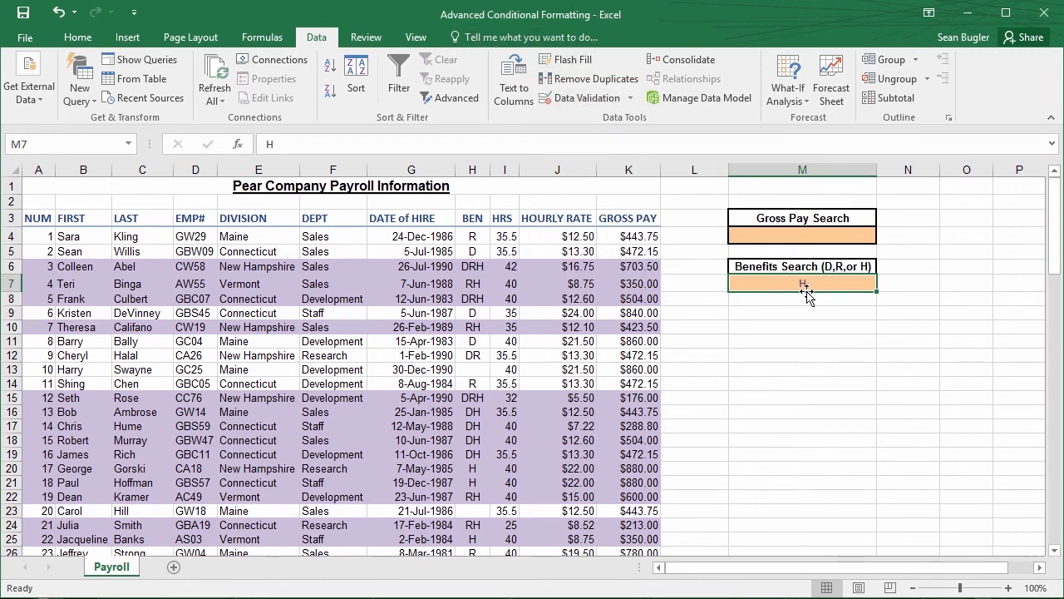
{"action": "left_click", "coordinate": [573, 97]}
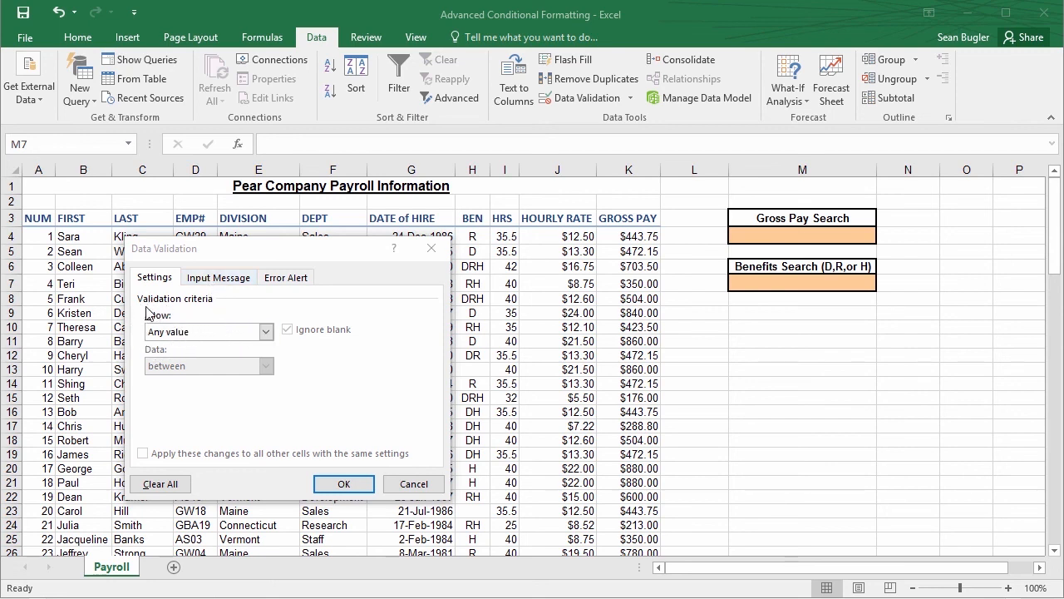
{"action": "left_click", "coordinate": [260, 332]}
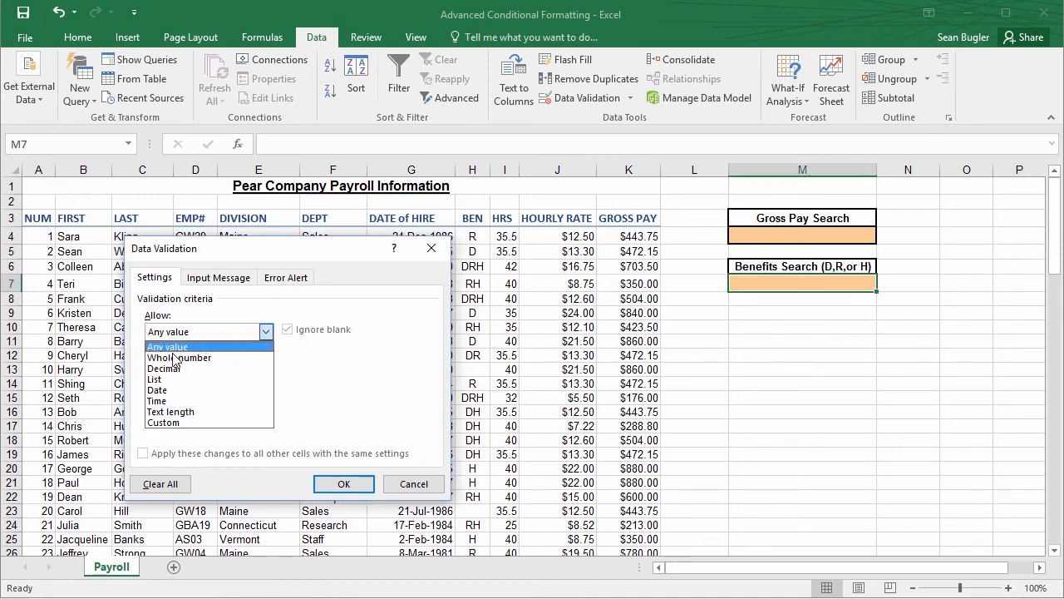
{"action": "left_click", "coordinate": [205, 380]}
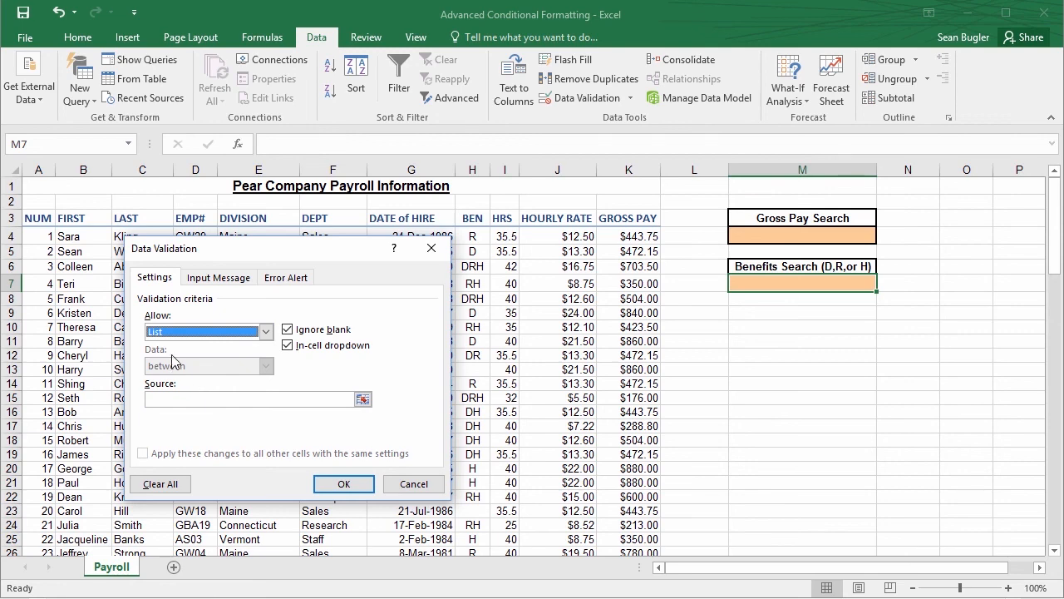
Enter D, R, H, N/A as the validation list's source and confirm the data validation
{"action": "left_click", "coordinate": [177, 399]}
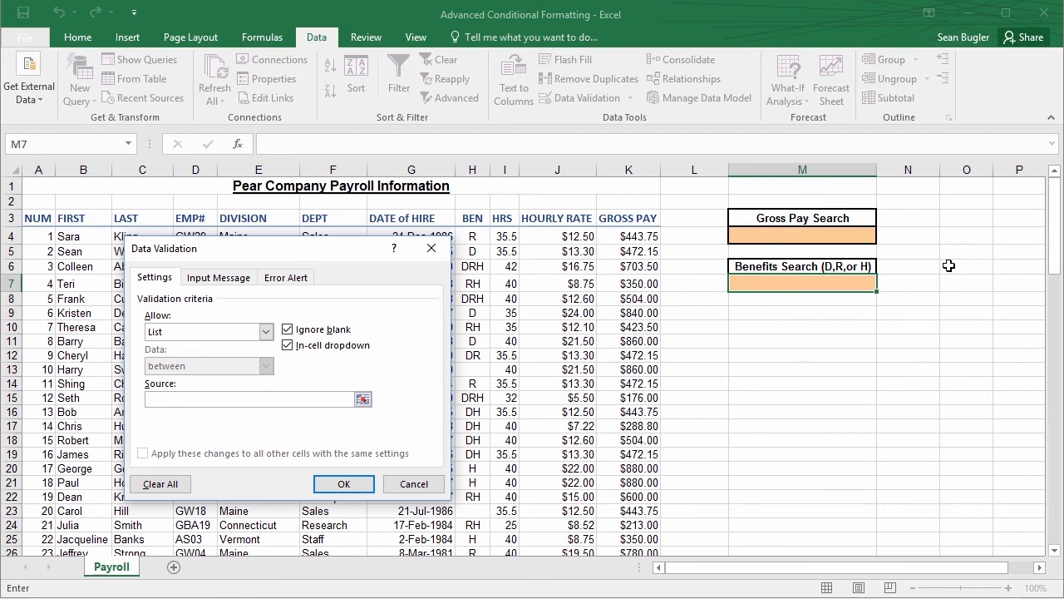
{"action": "type", "text": "D, R, H"}
{"action": "type", "text": ", N/A"}
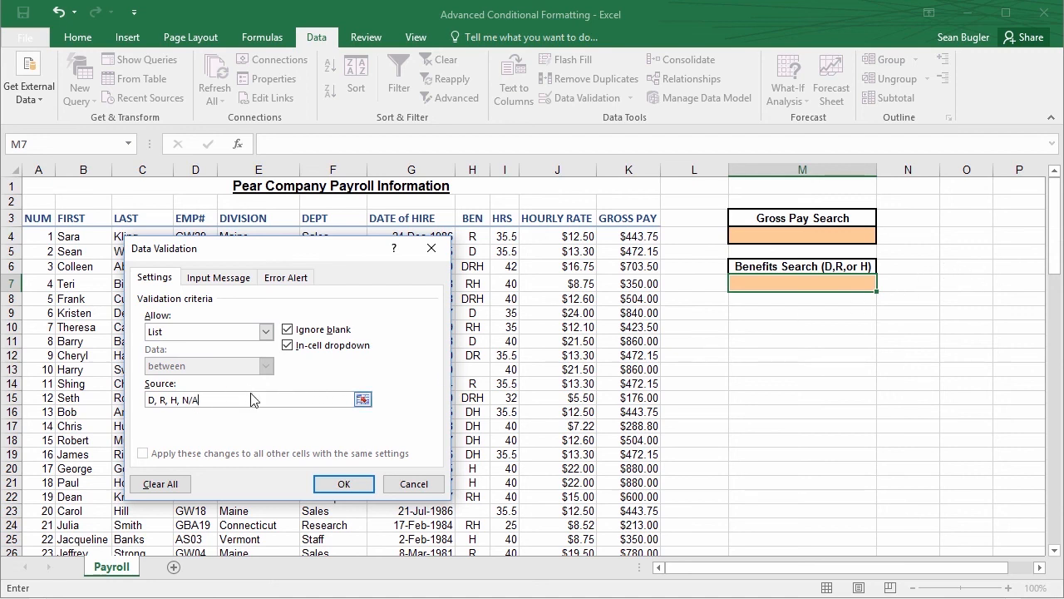
{"action": "left_click", "coordinate": [342, 486]}
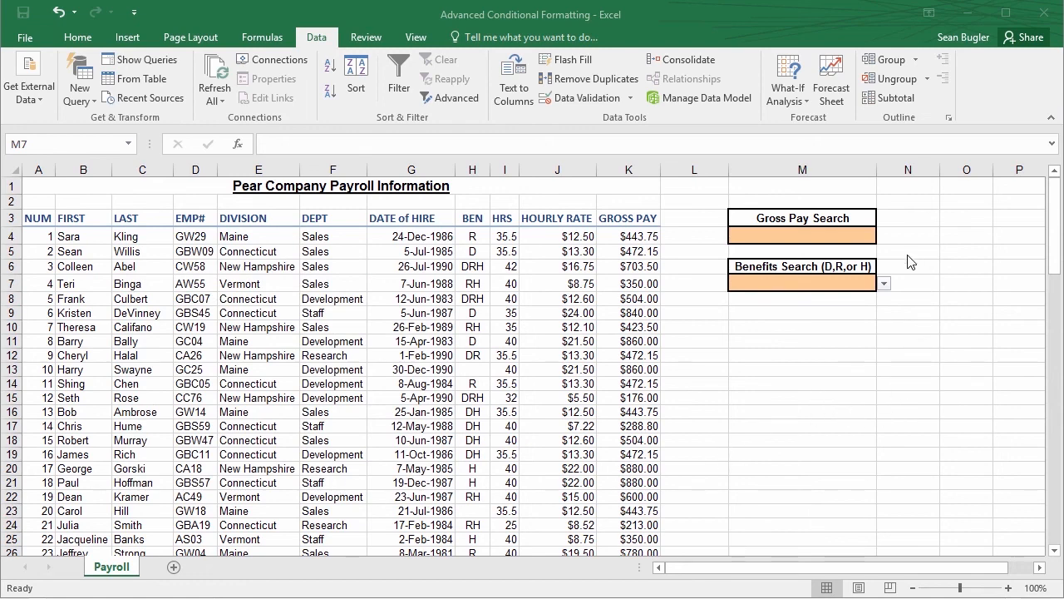
Test the Benefits Search dropdown in M7 by choosing D, R and H in turn, and leave it set to N/A
{"action": "left_click", "coordinate": [884, 285]}
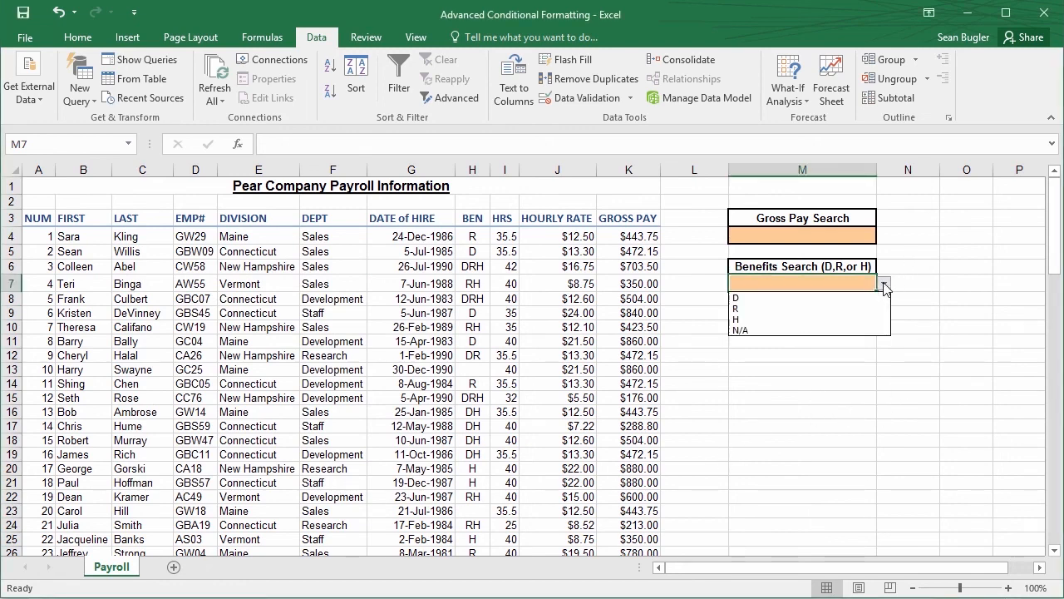
{"action": "left_click", "coordinate": [861, 299]}
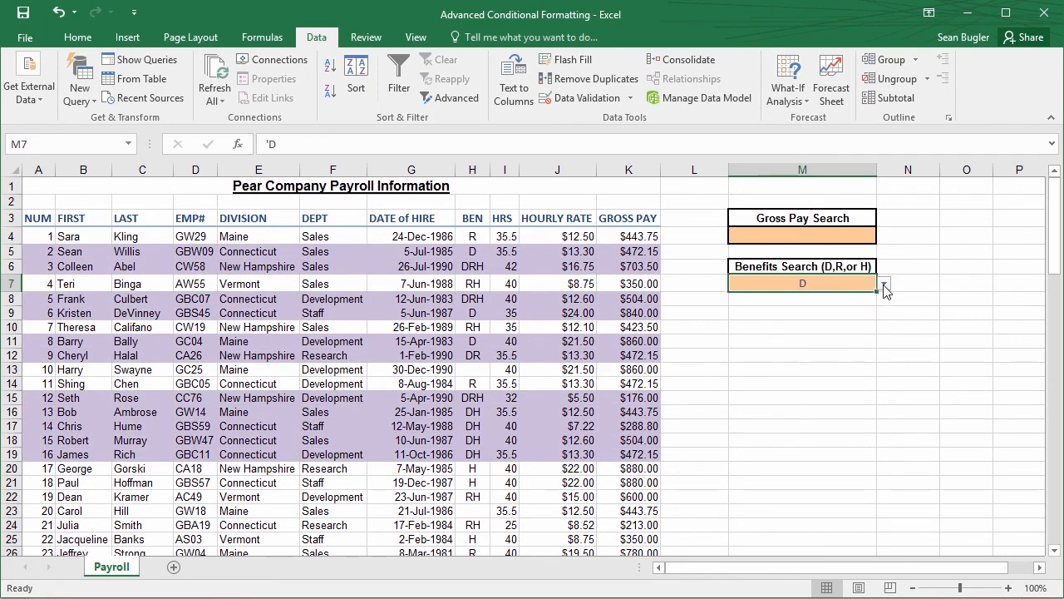
{"action": "left_click", "coordinate": [885, 284]}
{"action": "left_click", "coordinate": [851, 308]}
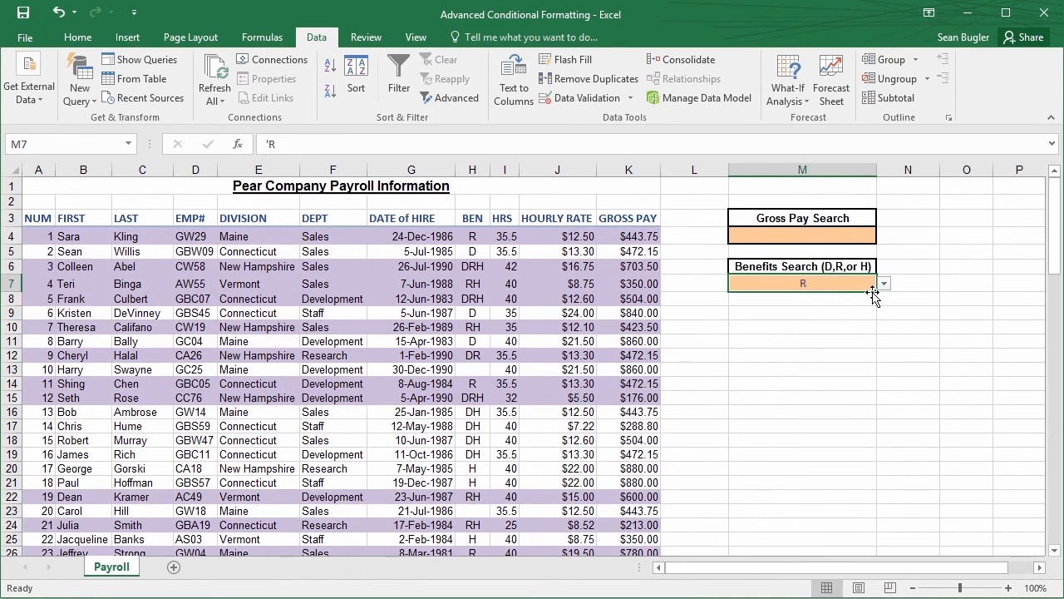
{"action": "left_click", "coordinate": [884, 285]}
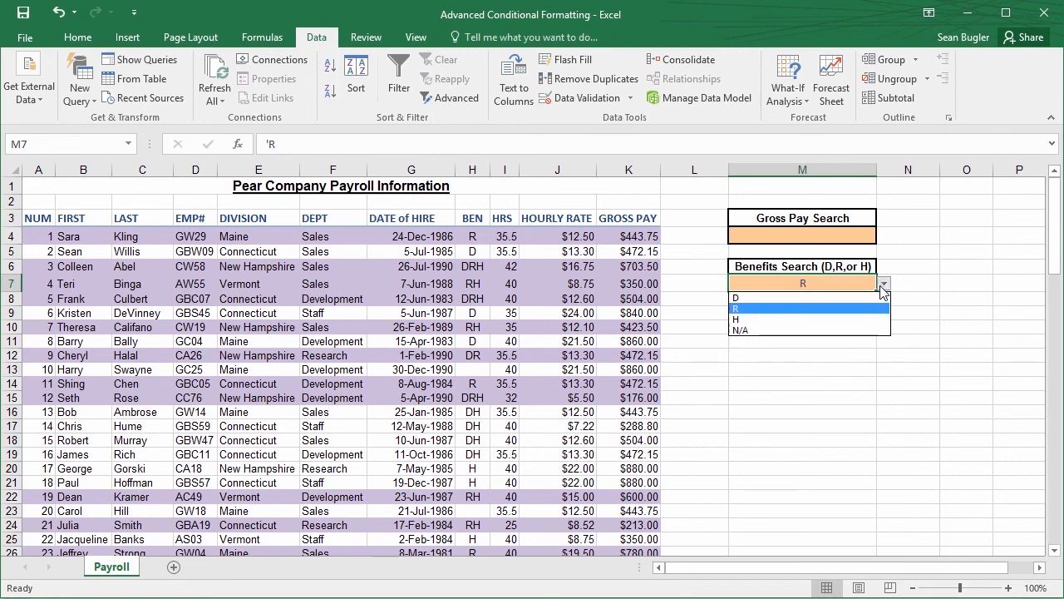
{"action": "left_click", "coordinate": [840, 319]}
{"action": "left_click", "coordinate": [883, 284]}
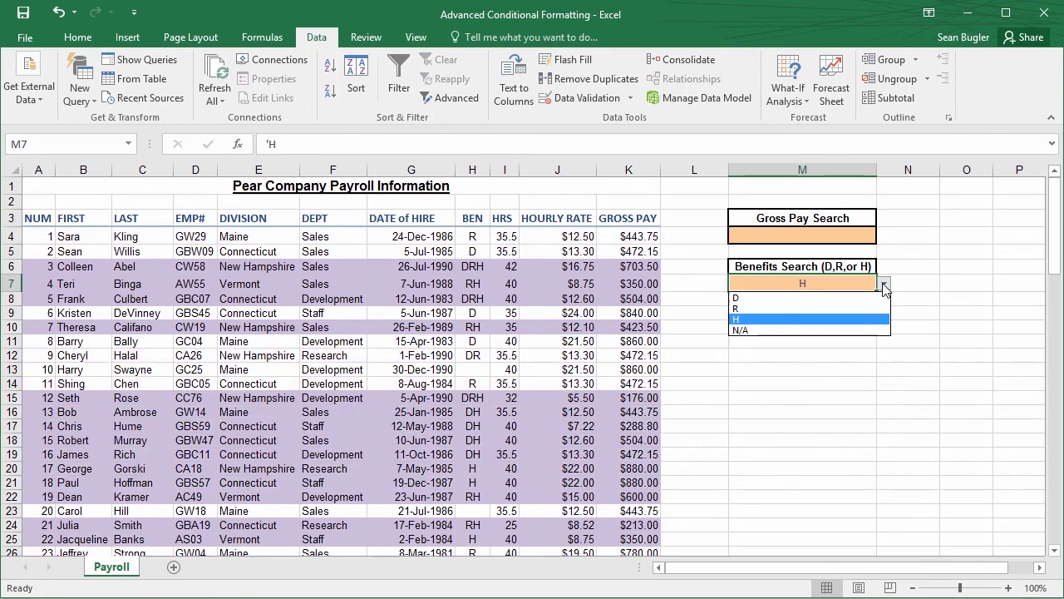
{"action": "left_click", "coordinate": [763, 330]}
{"action": "left_click", "coordinate": [848, 343]}
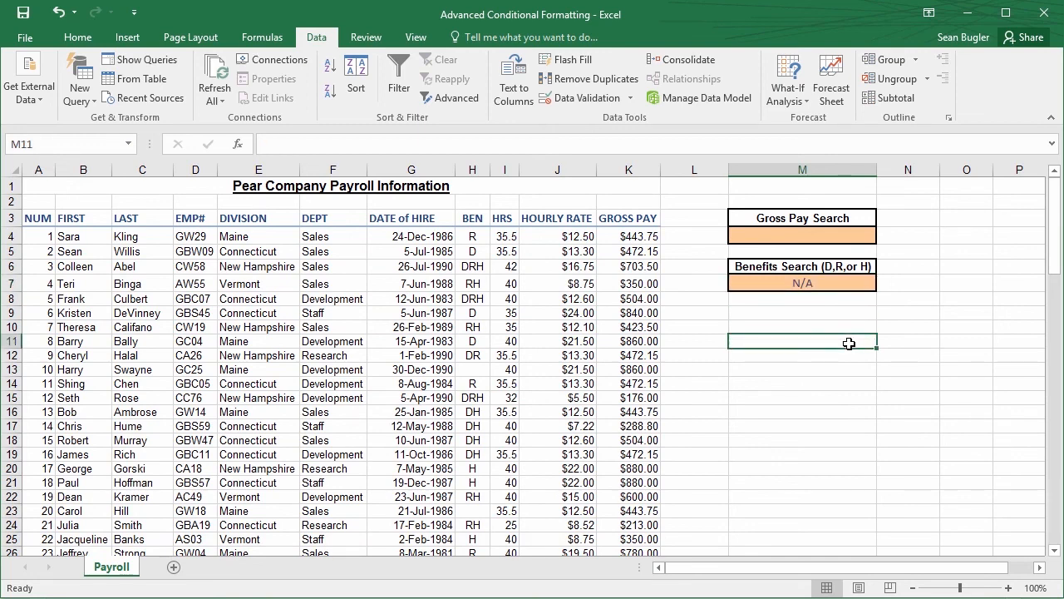